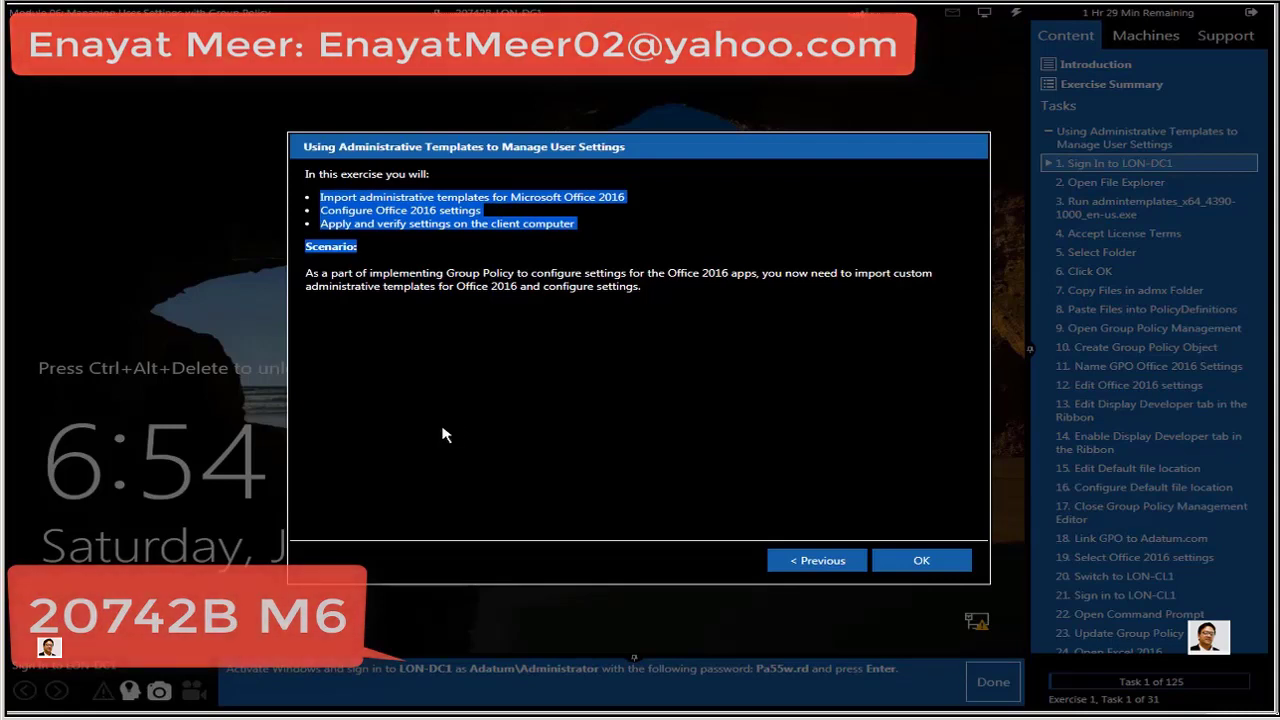
- Review the exercise overview on using administrative templates to manage user settings, and close it
left_click(323, 273)
left_click_drag(323, 273, 731, 377)
left_click(727, 380)
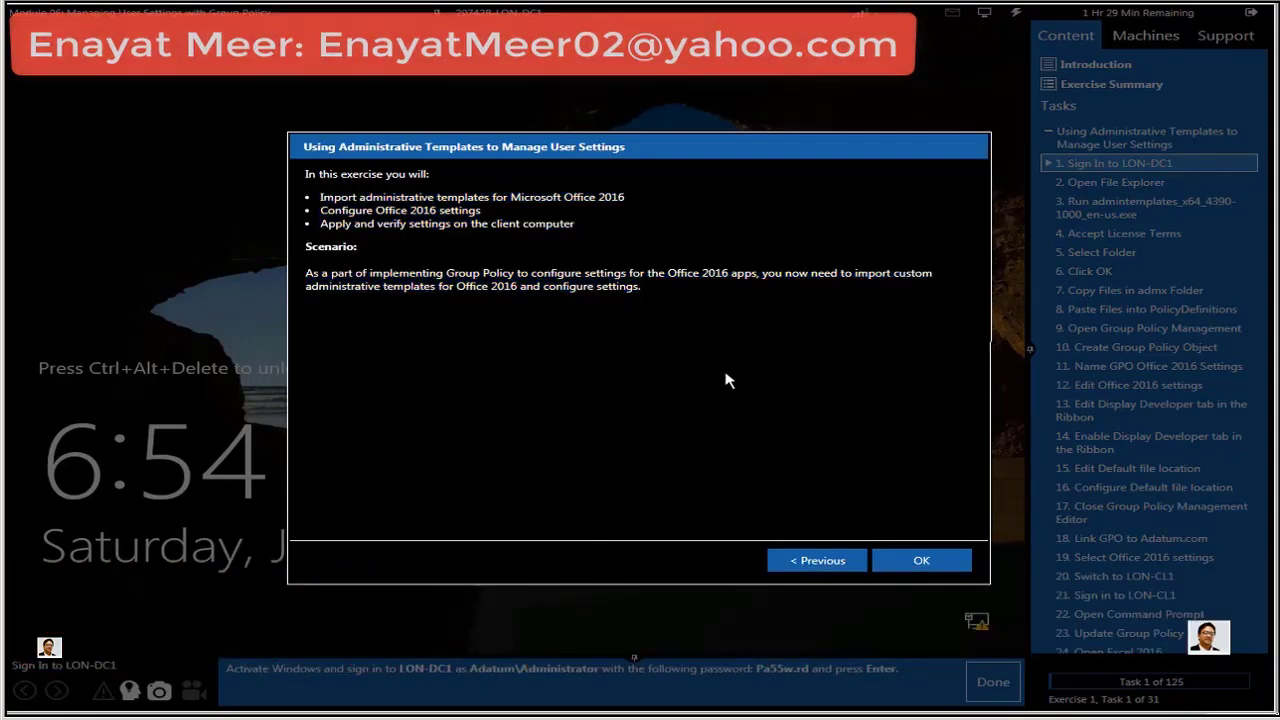
left_click(918, 560)
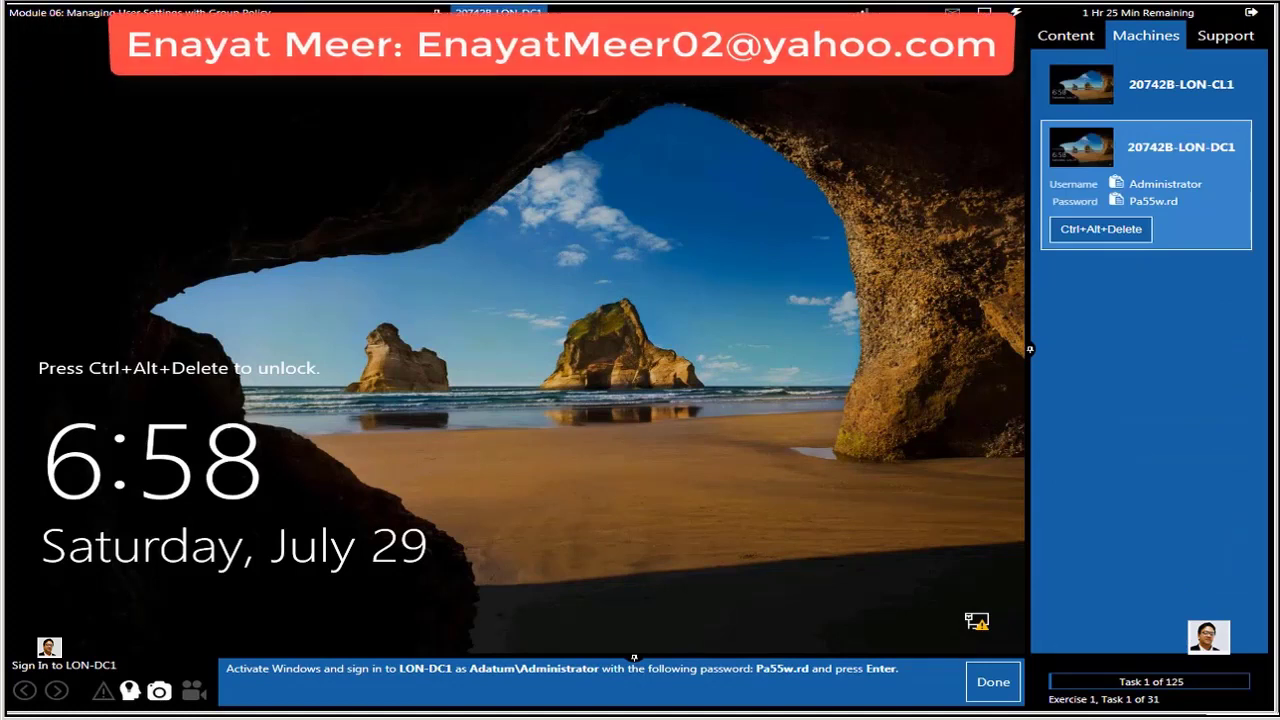
- Unlock LON-DC1, sign in as Adatum\Administrator with the account password, and mark the sign-in task as done
left_click(504, 16)
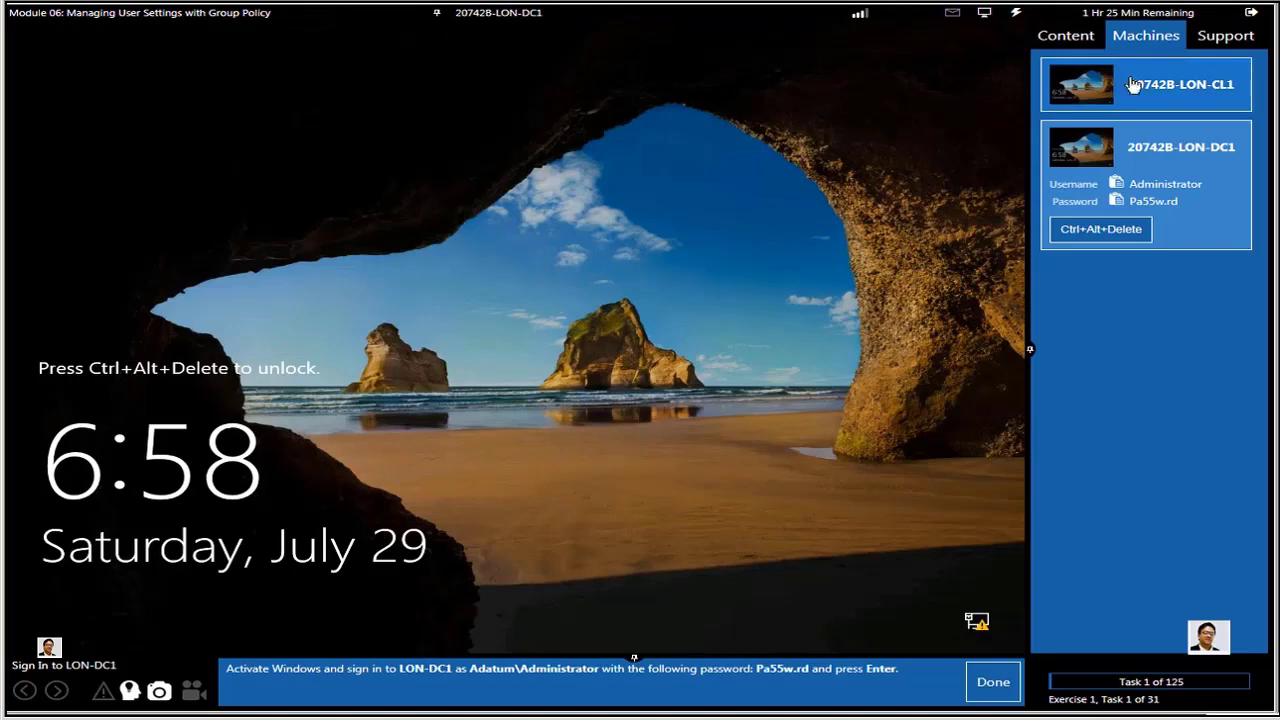
left_click(1016, 16)
left_click(1048, 32)
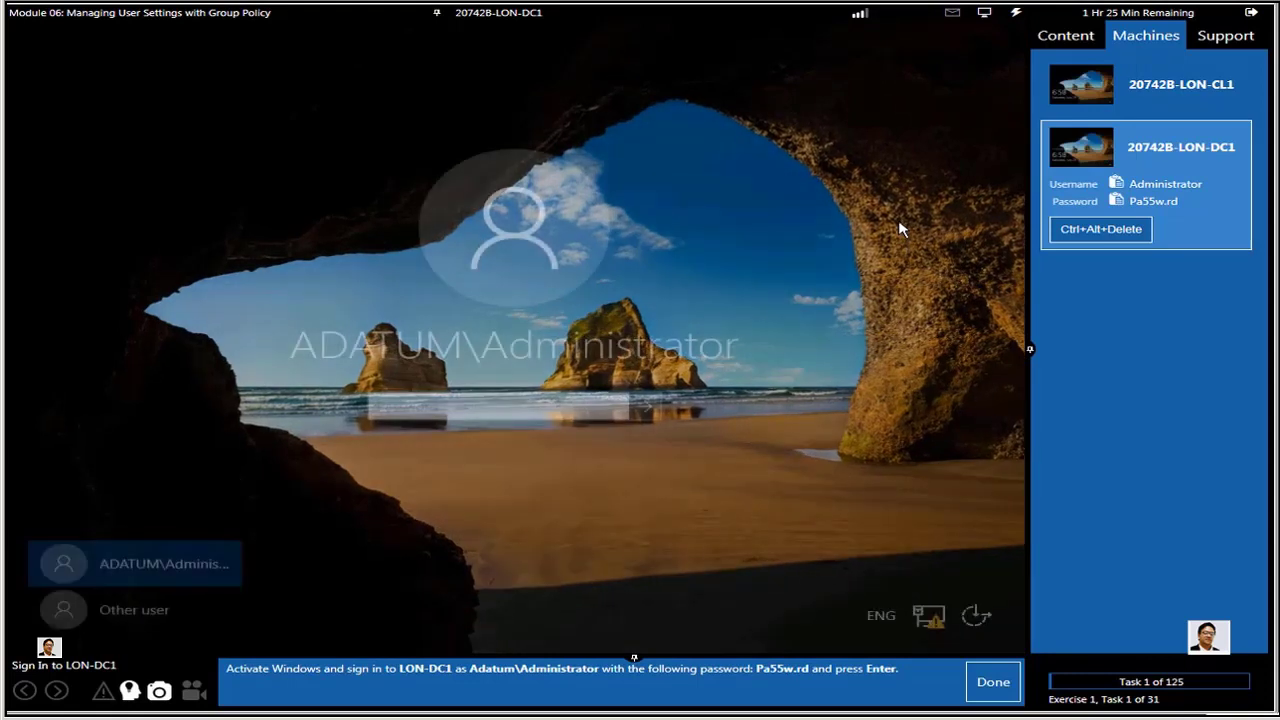
left_click(1017, 14)
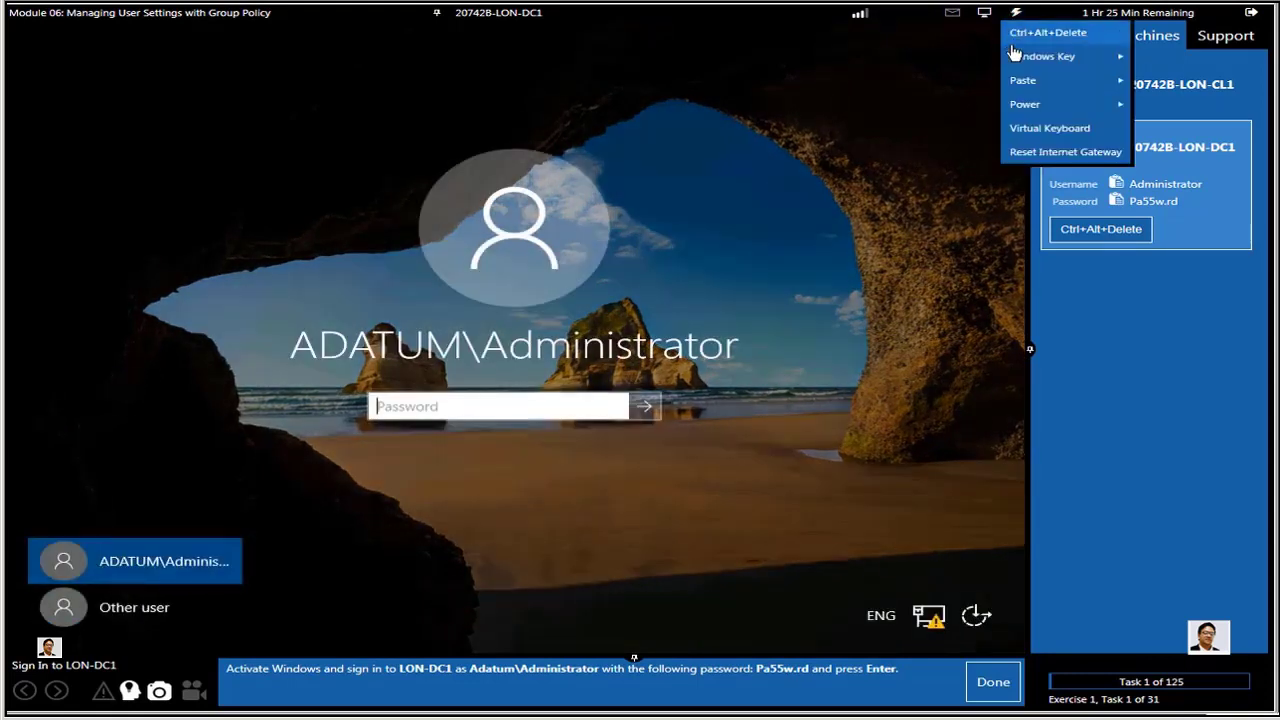
mouse_move(1100, 80)
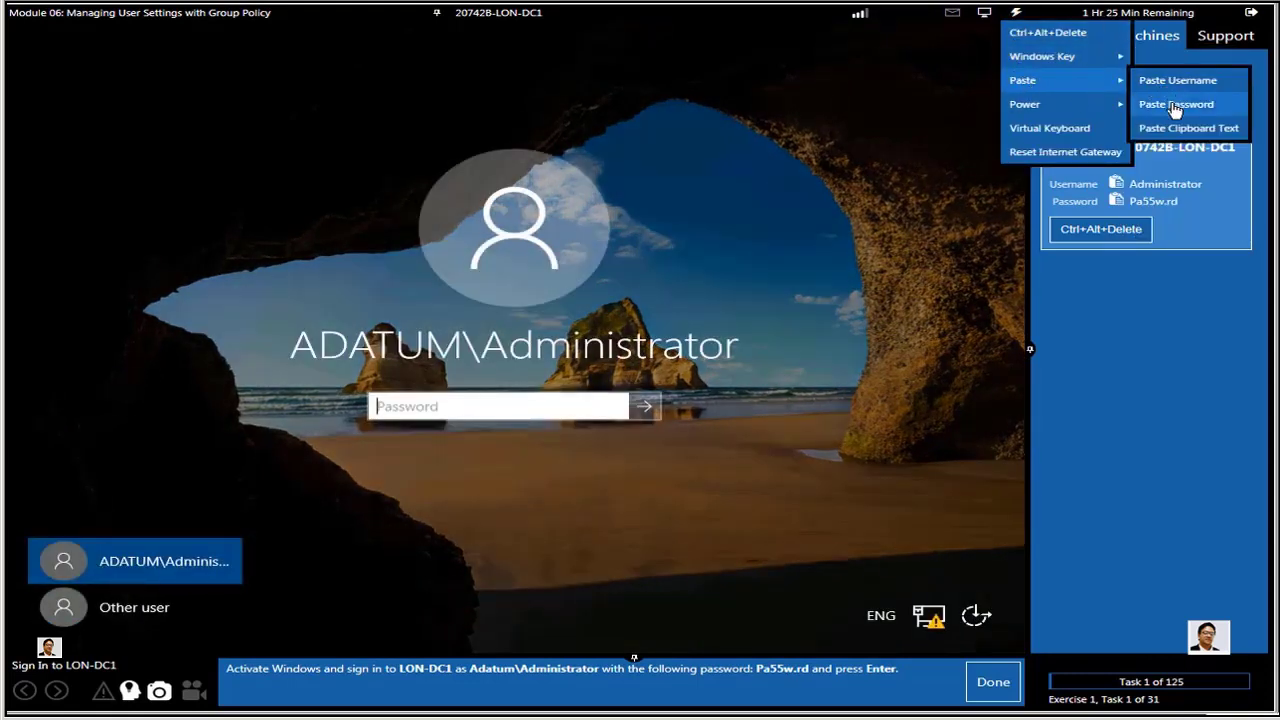
left_click(1174, 106)
left_click(645, 406)
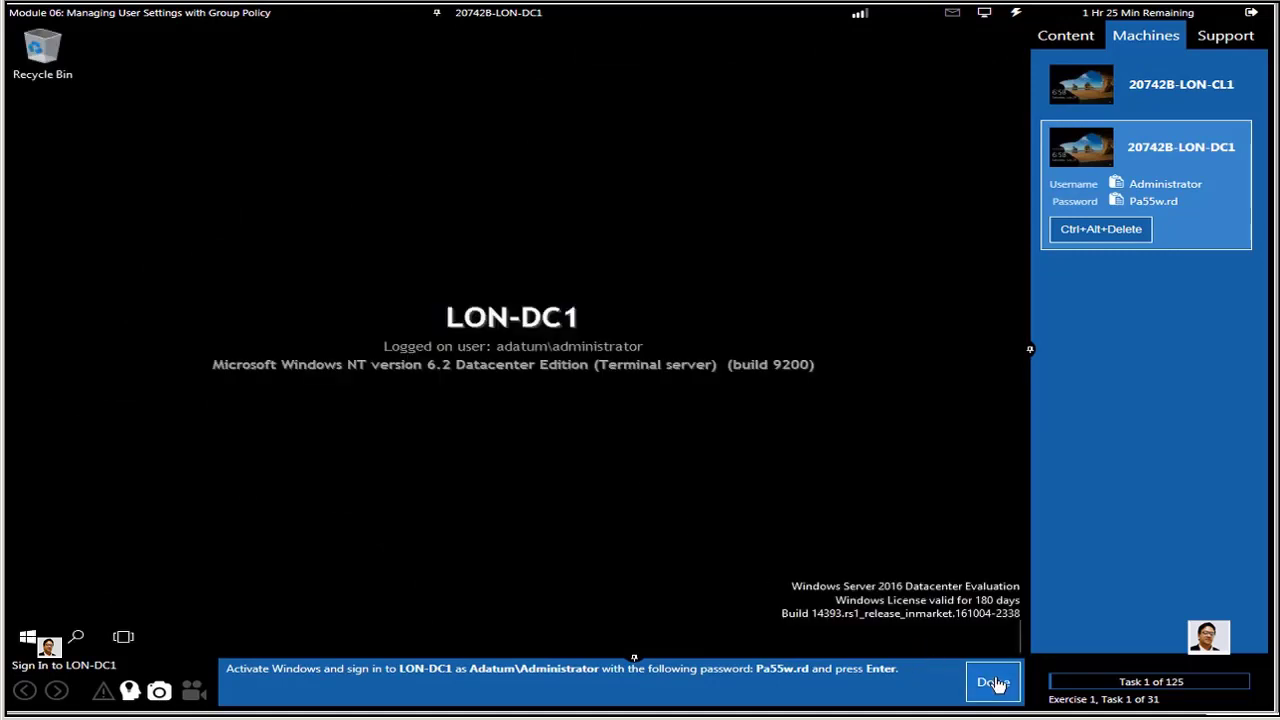
left_click(993, 684)
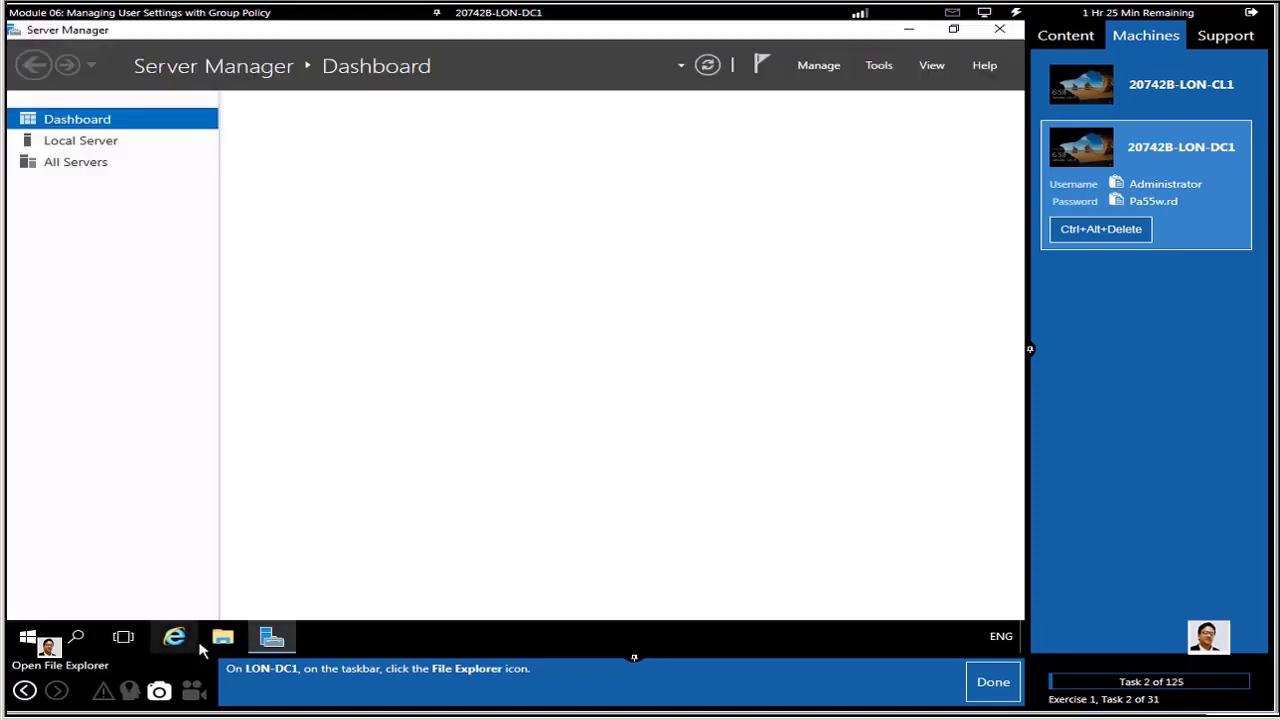
- Open File Explorer, completing that lab task, and select admintemplates_x64_4390-1000_en-us.exe in the Allfiles (E:) Labfiles\Mod06 folder
left_click(223, 638)
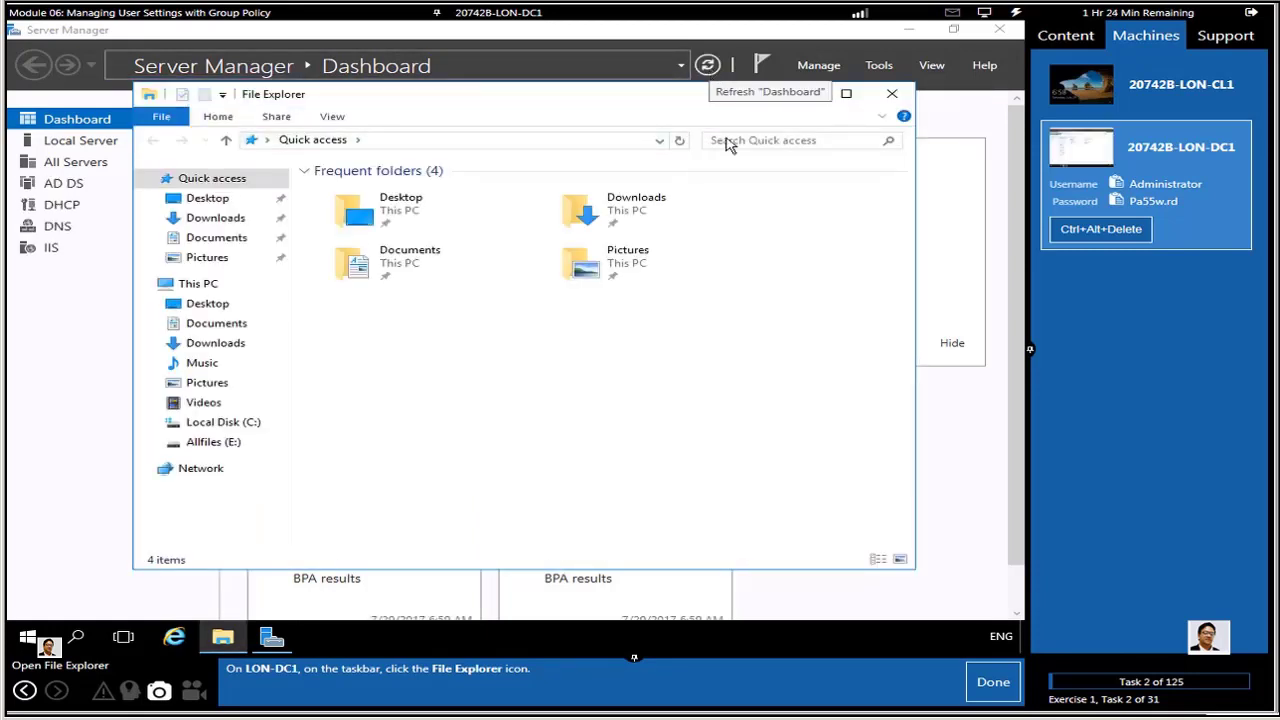
left_click(982, 684)
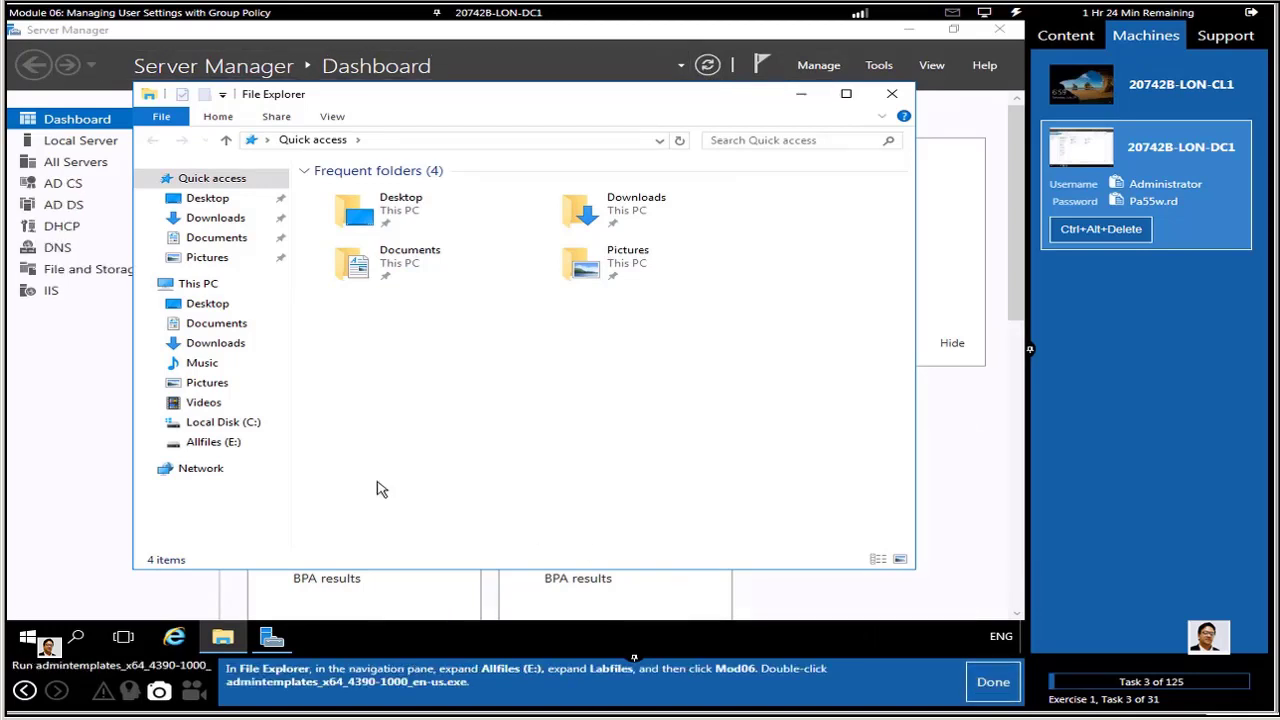
left_click(213, 442)
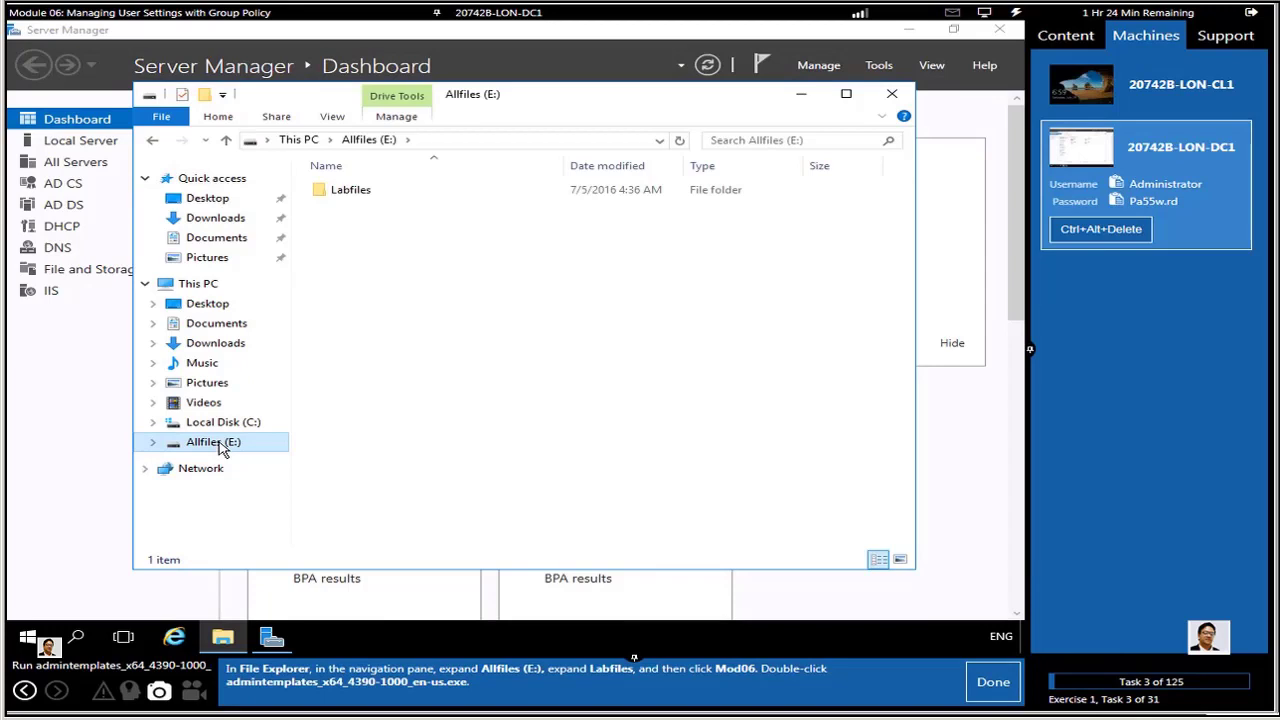
double_click(362, 193)
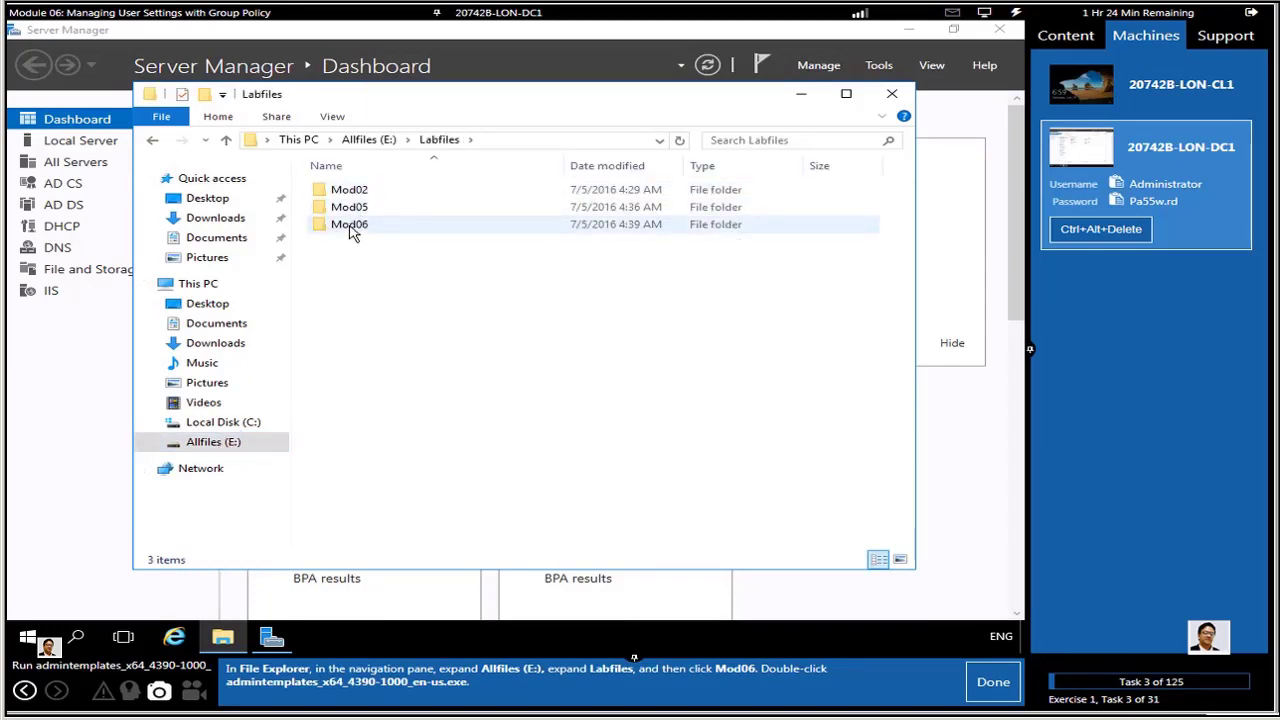
double_click(352, 226)
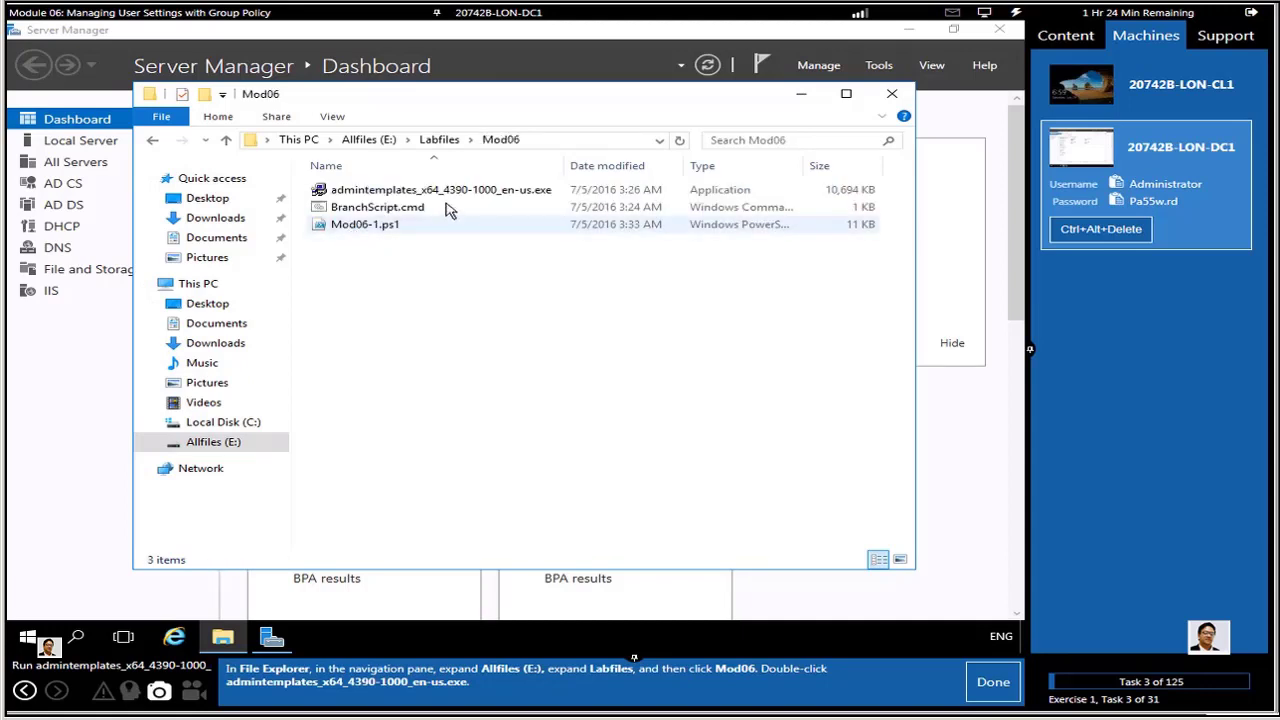
left_click(441, 190)
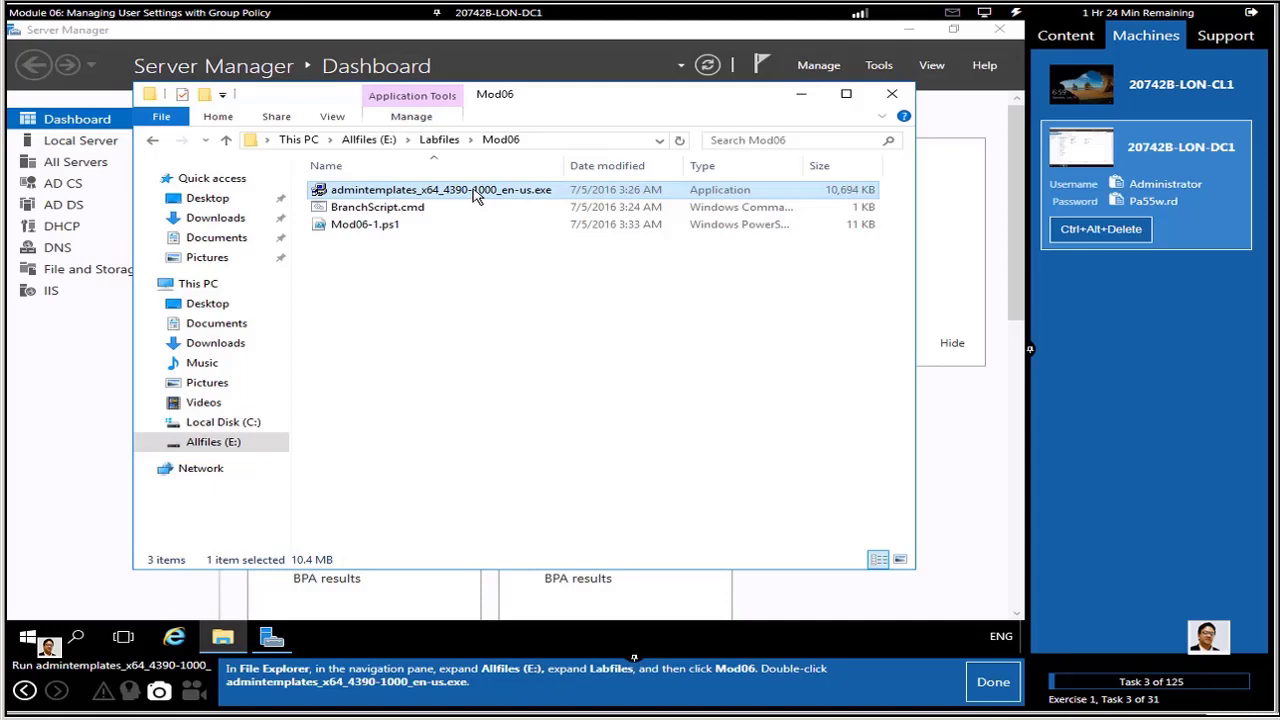
- Open Active Directory Users and Computers and view the contents of the IT organizational unit under Adatum.com
left_click(877, 65)
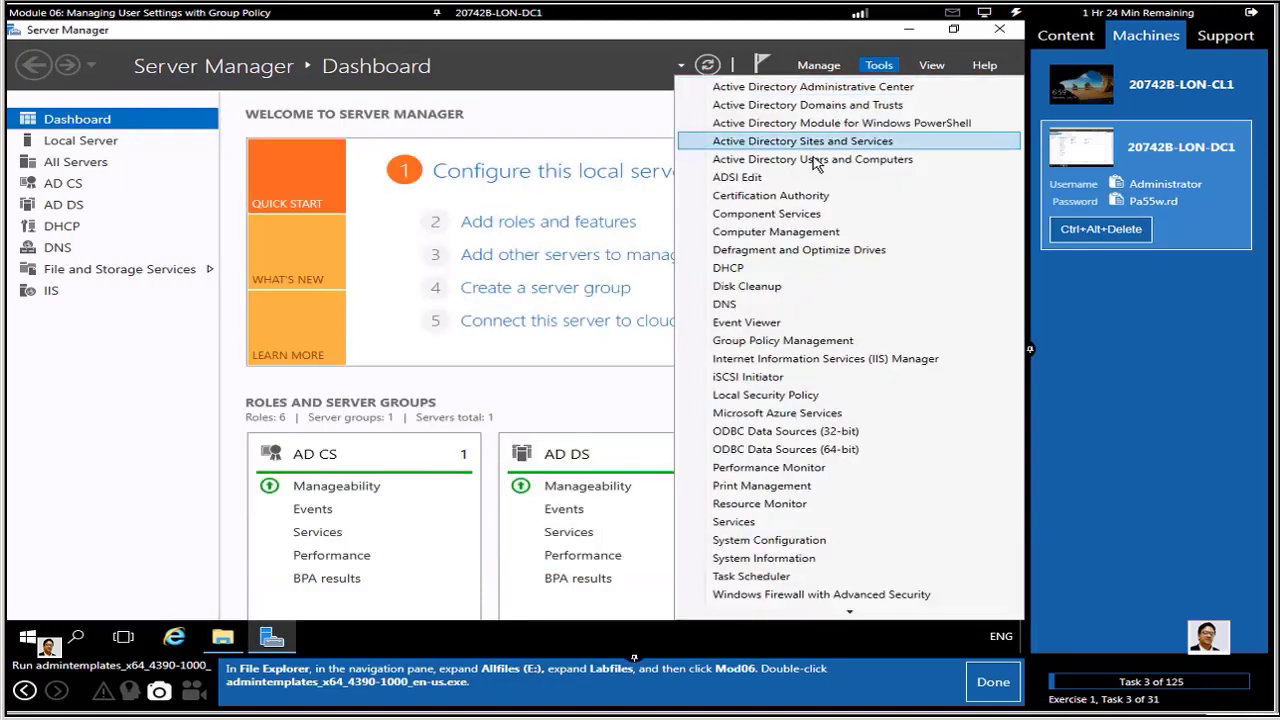
left_click(815, 161)
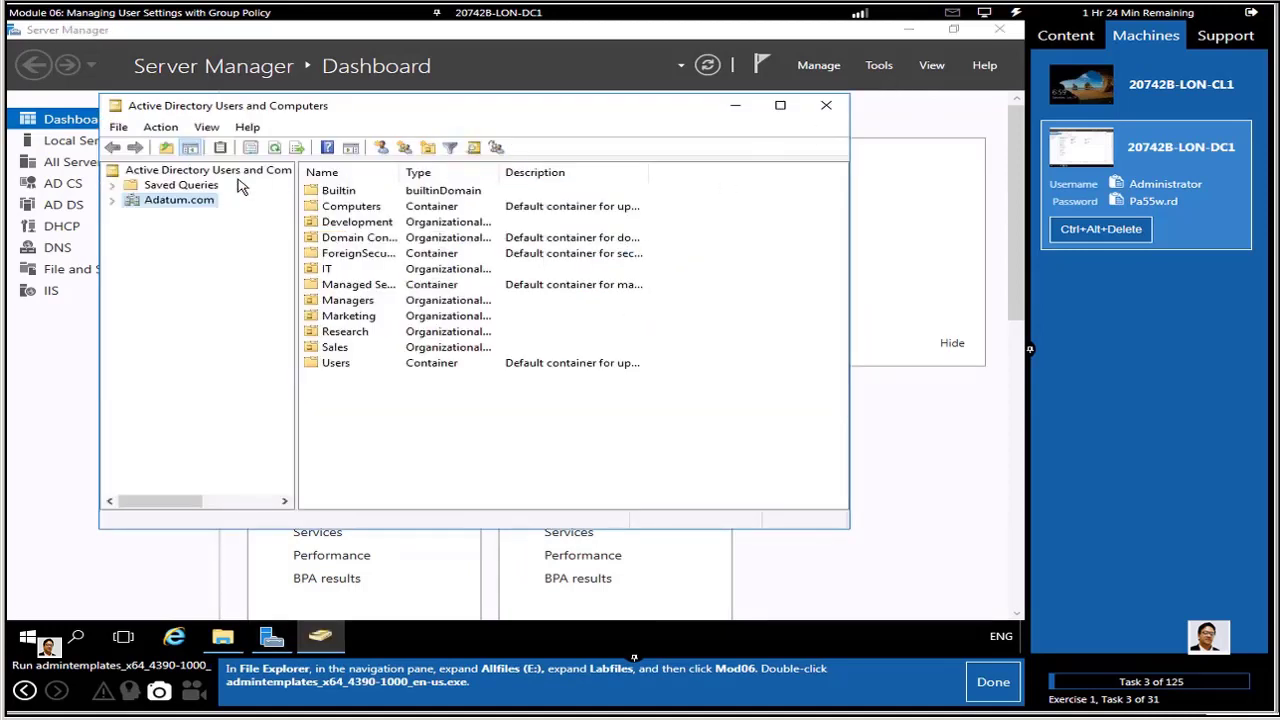
left_click(114, 204)
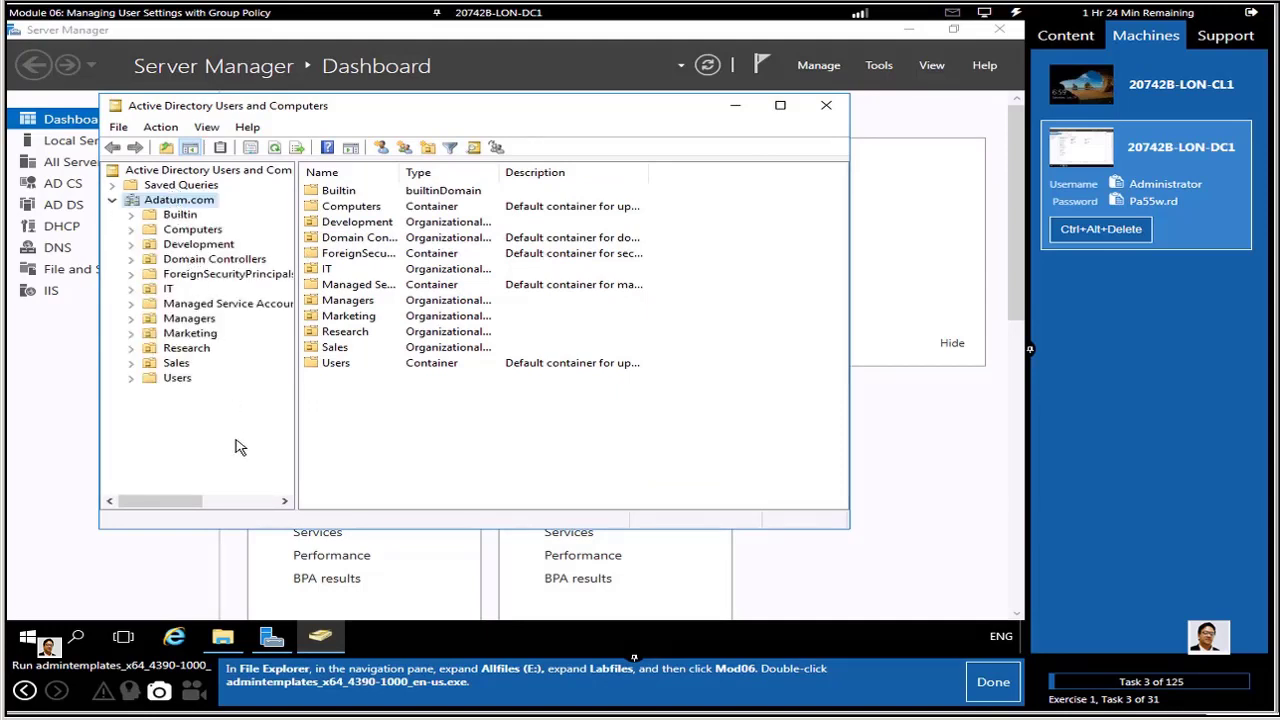
left_click(166, 289)
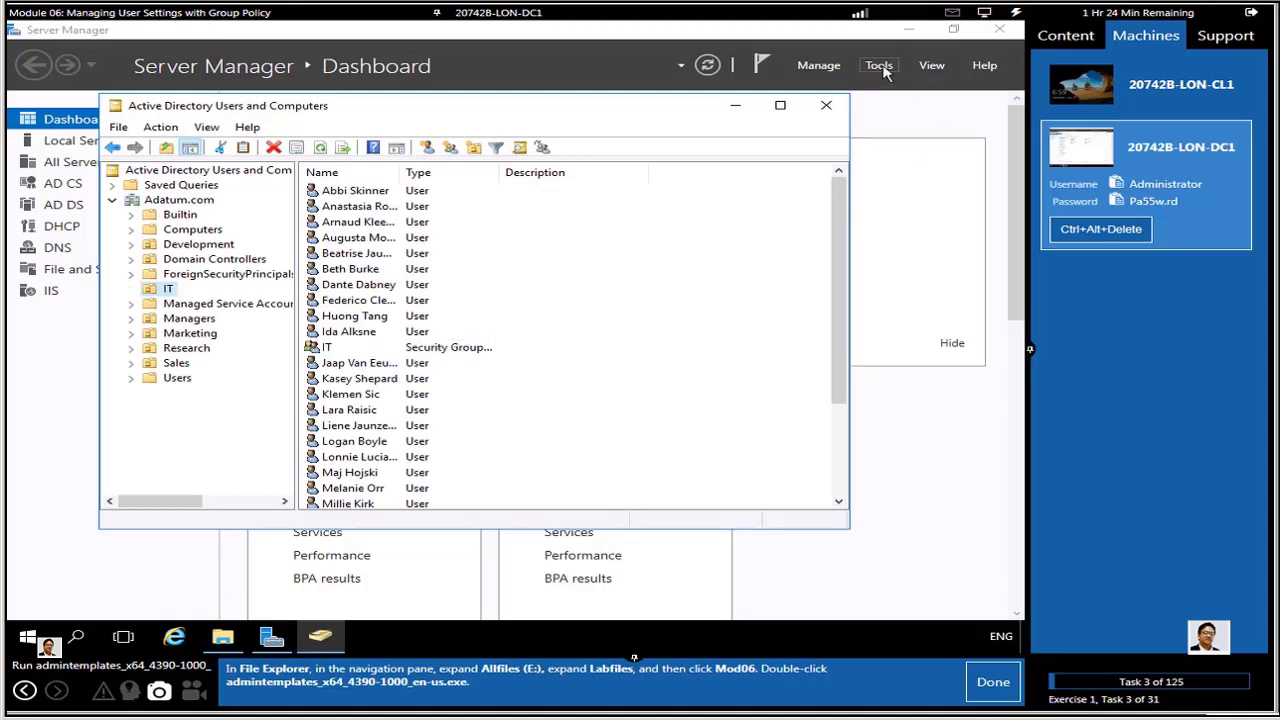
- Open Group Policy Management and expand the Adatum.com forest down to the contents of the Adatum.com domain
left_click(880, 66)
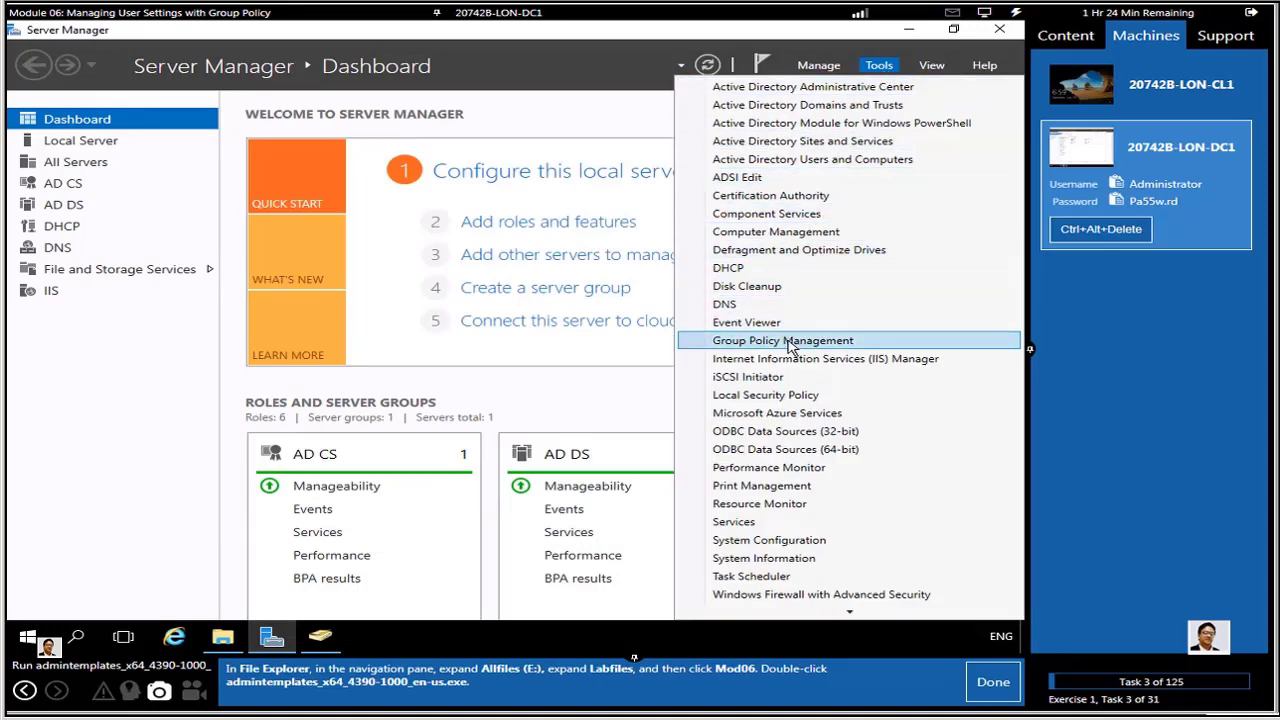
left_click(783, 341)
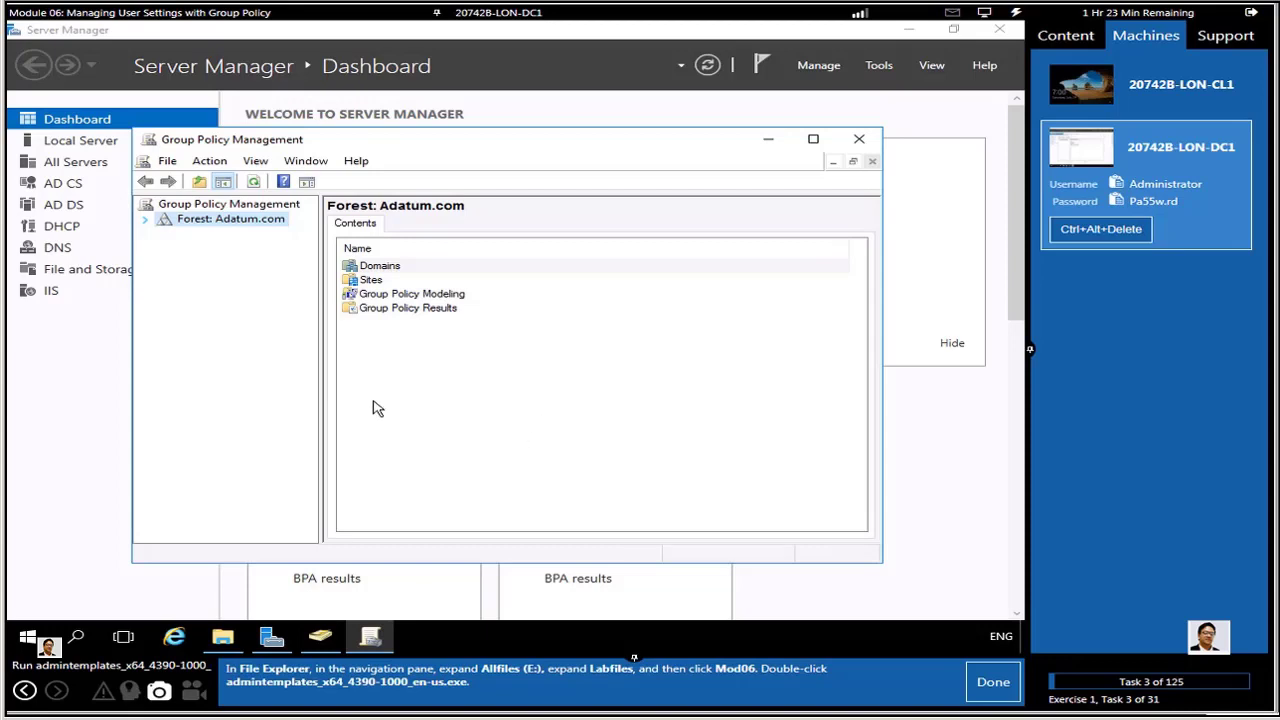
left_click(145, 220)
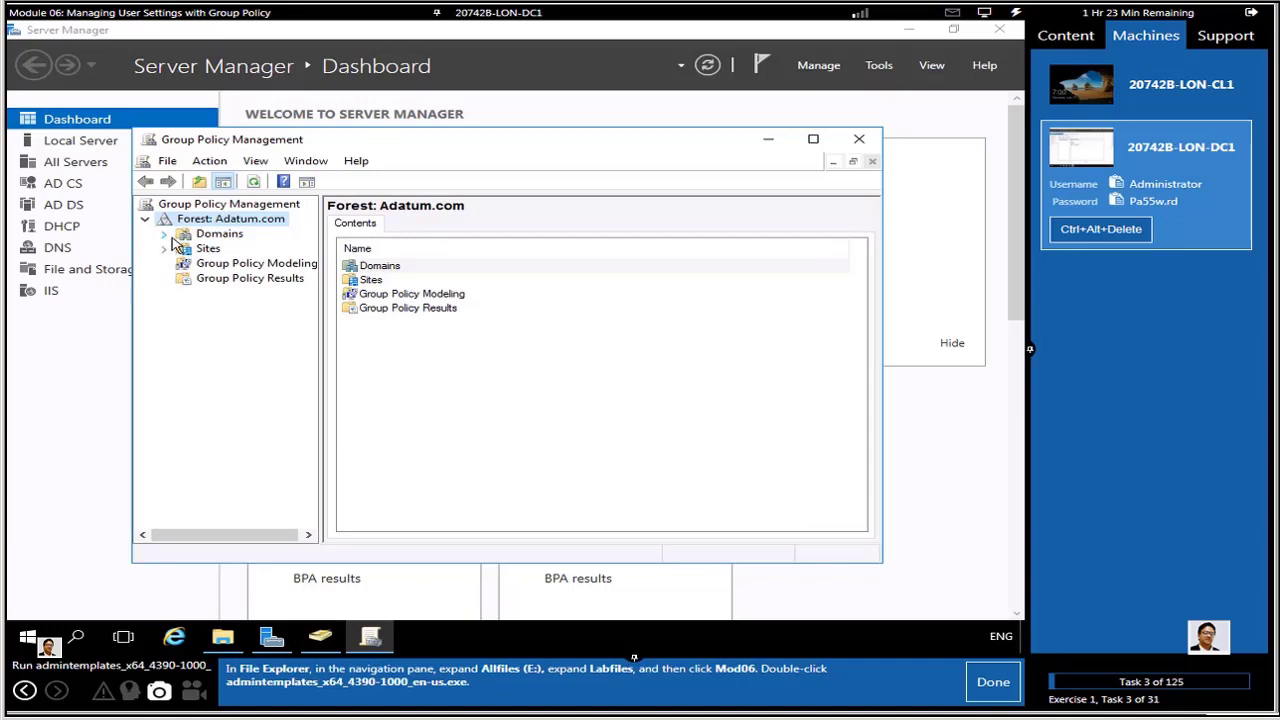
left_click(166, 234)
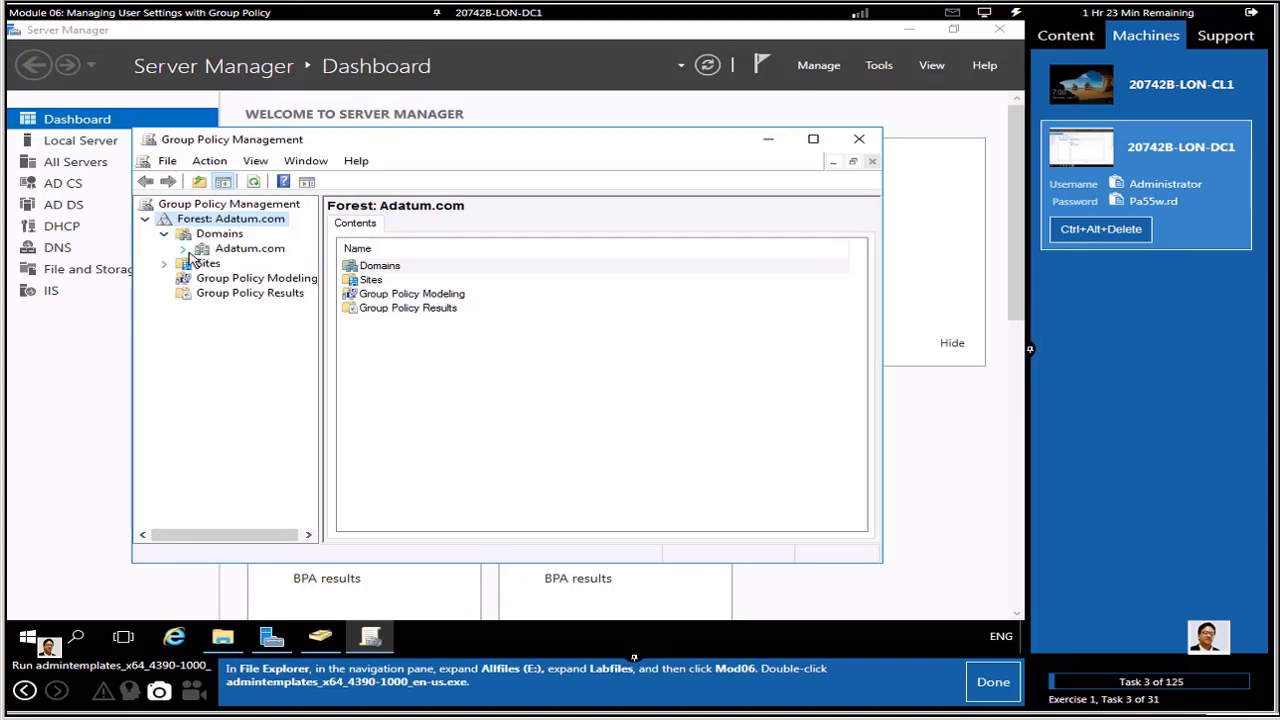
left_click(184, 249)
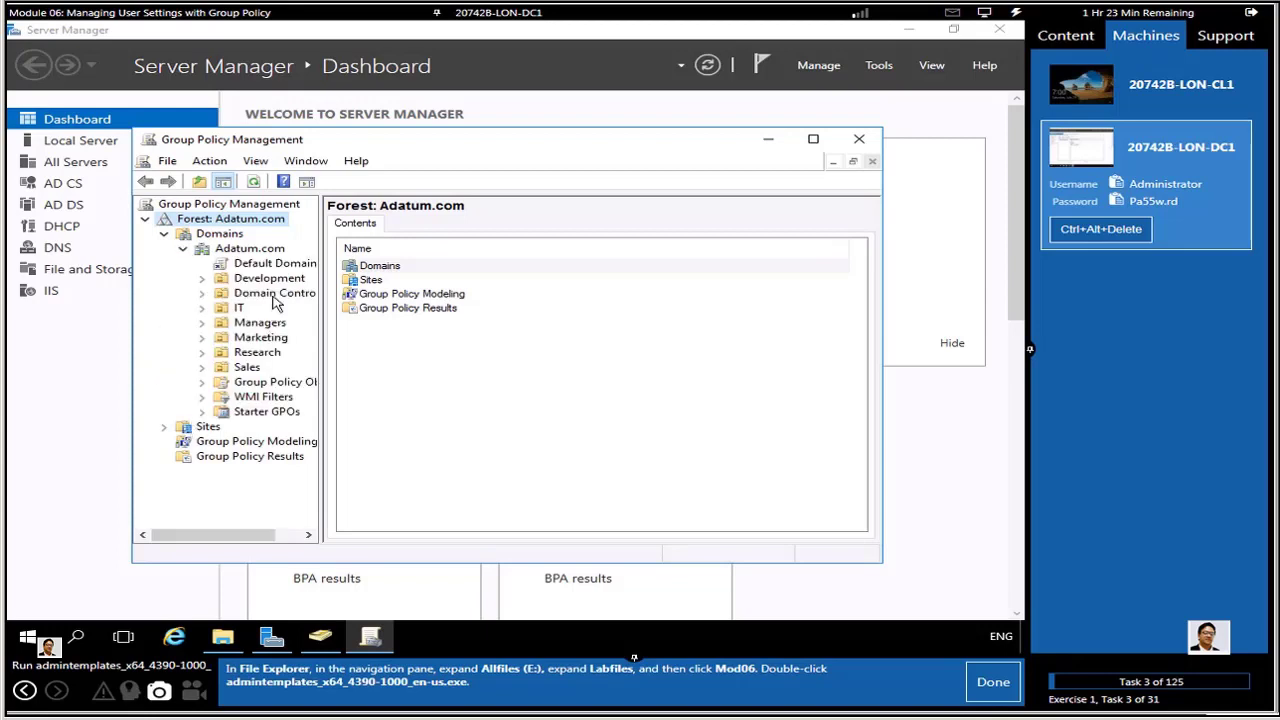
- Open the Default Domain Policy for editing, setting the GPO link message not to show again
left_click(270, 265)
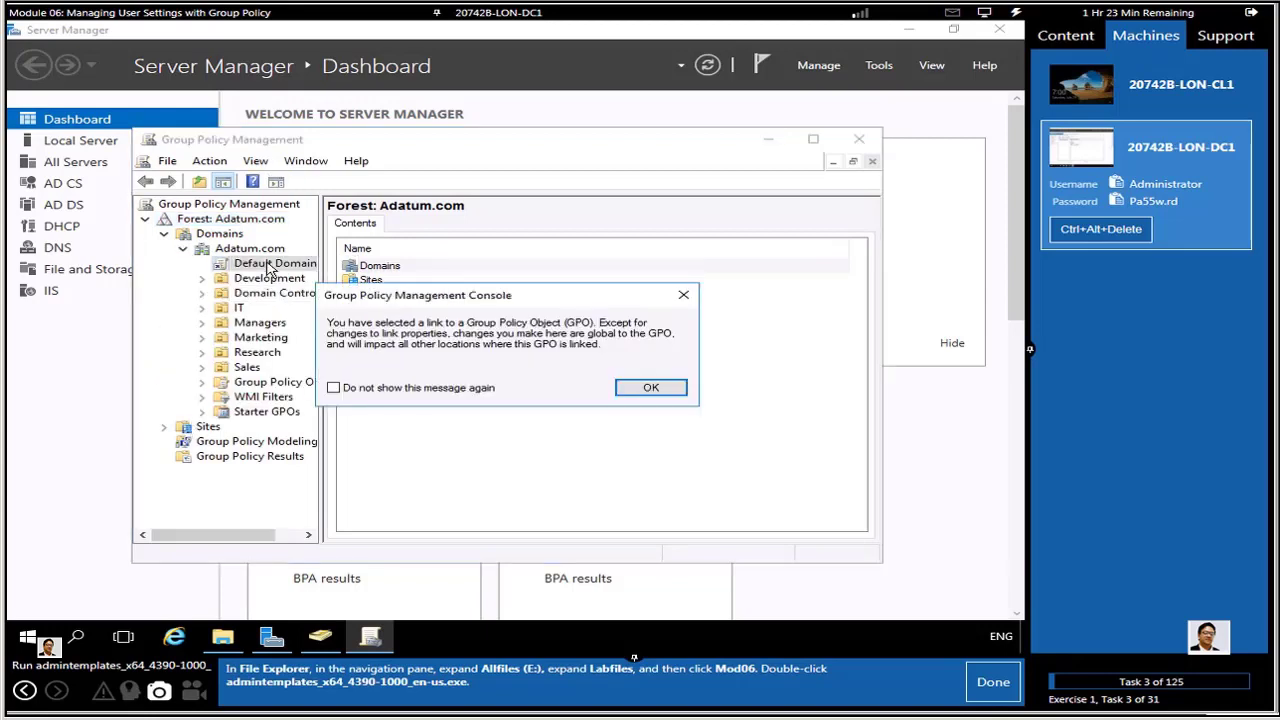
left_click(333, 388)
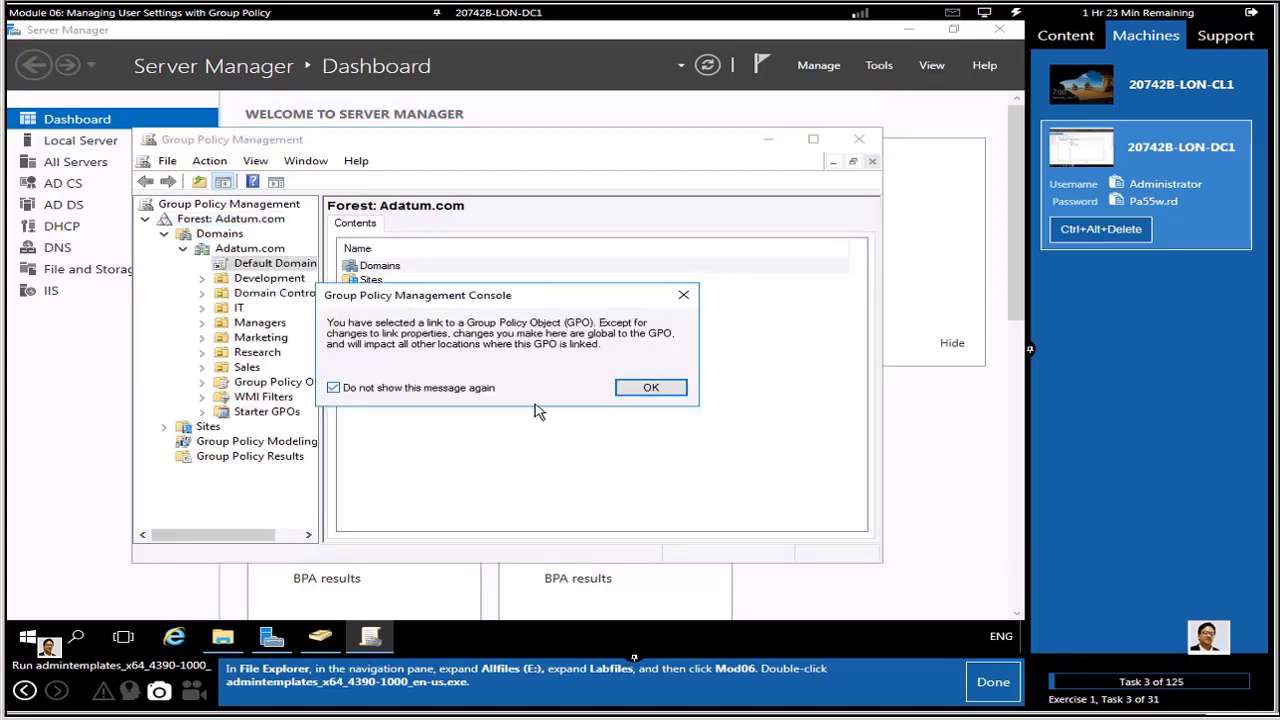
left_click(660, 389)
right_click(285, 265)
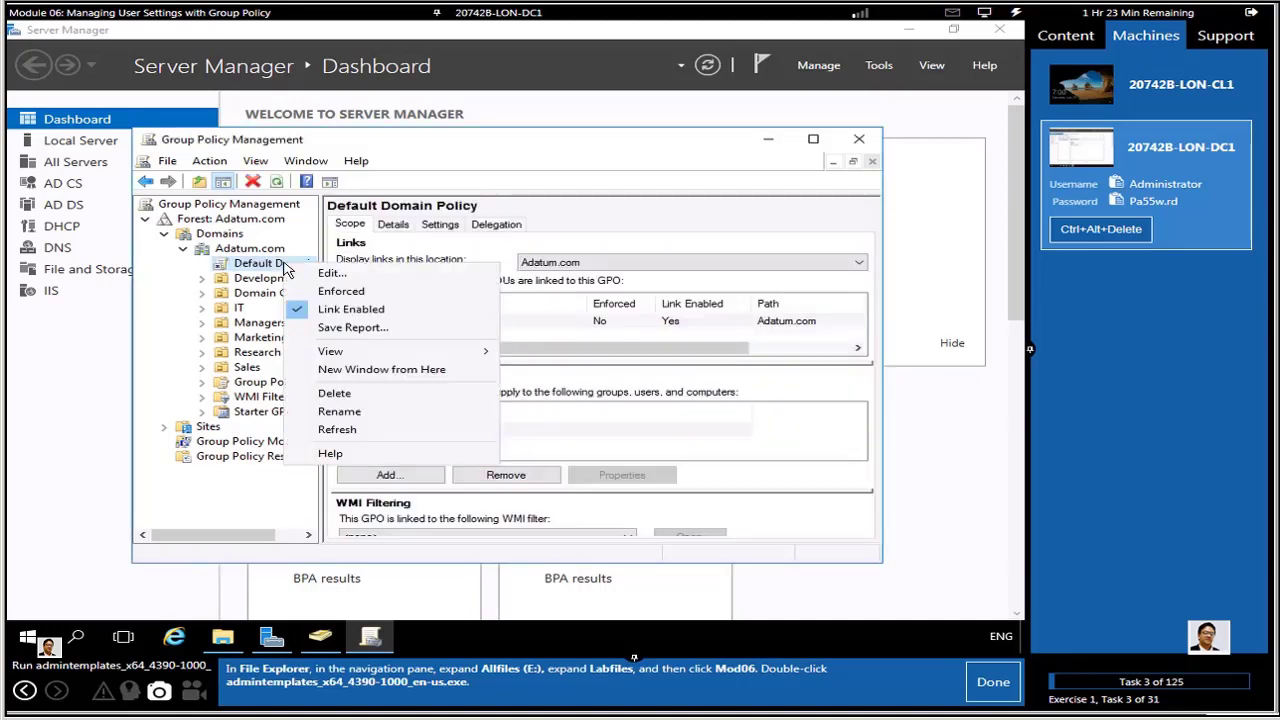
left_click(330, 273)
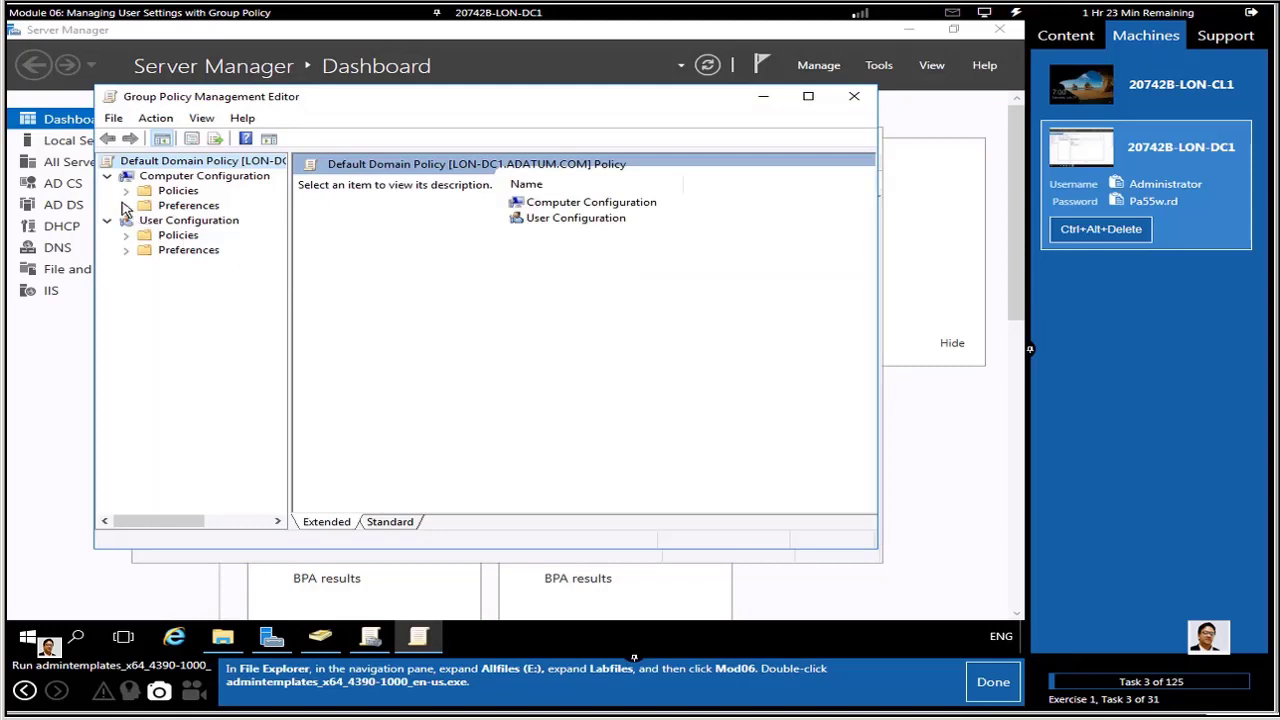
- Examine the Administrative Templates under Policies for both Computer and User Configuration, and close the policy editor
left_click(125, 191)
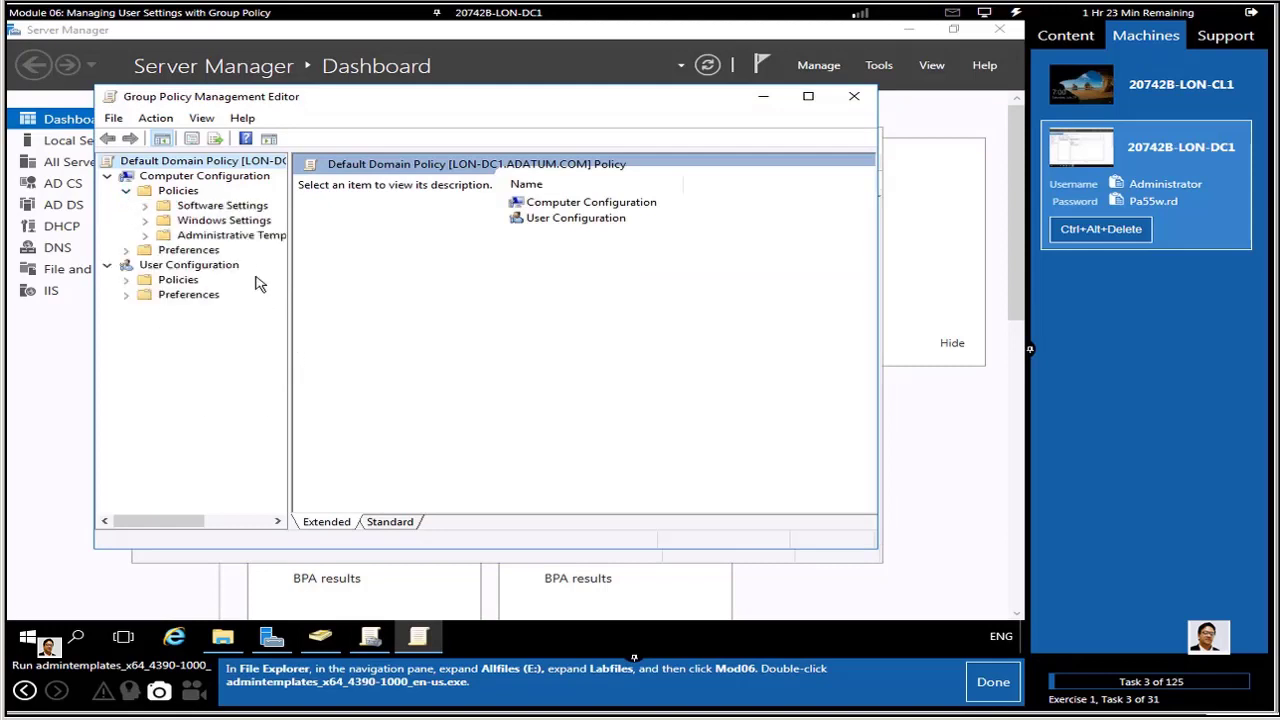
left_click(240, 238)
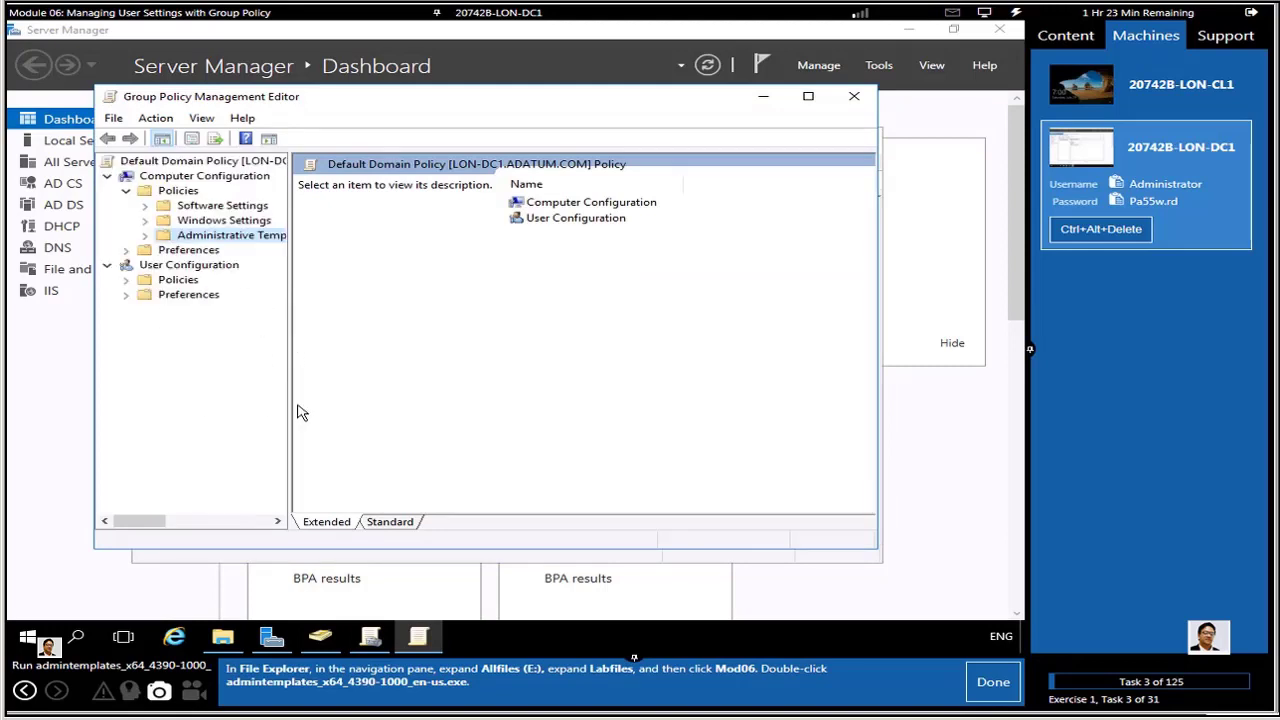
left_click_drag(293, 413, 394, 446)
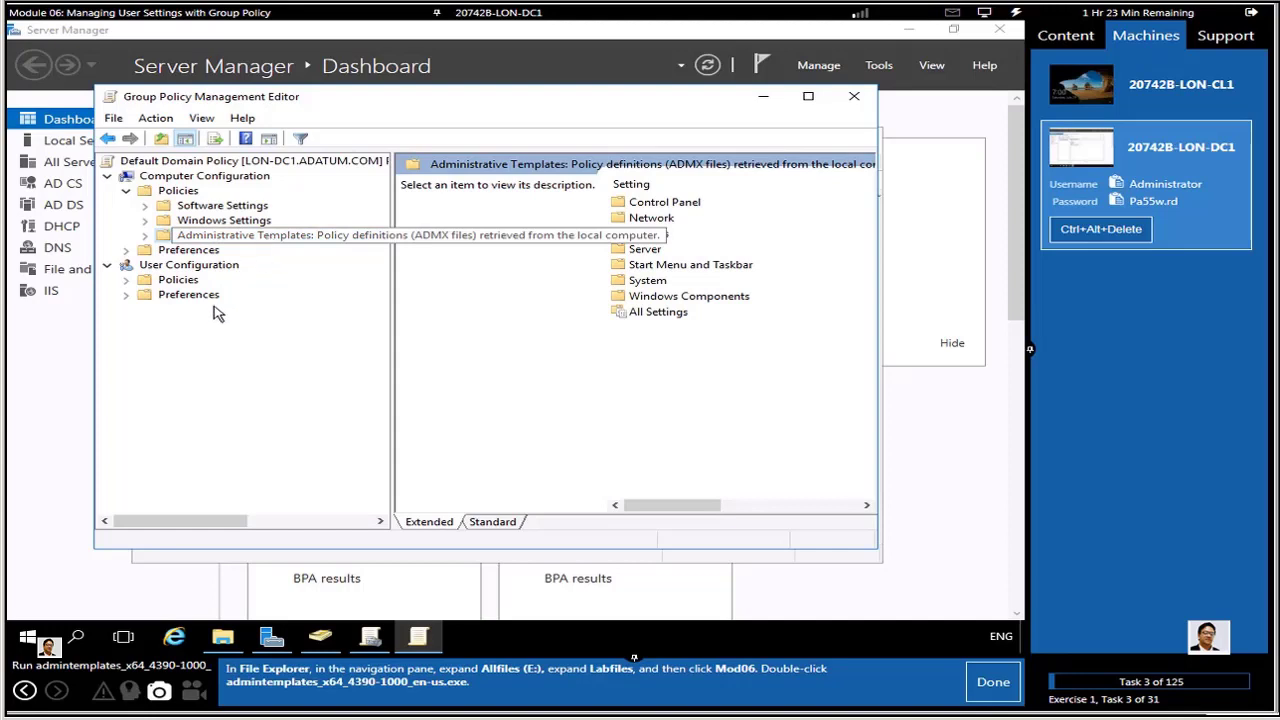
left_click(126, 280)
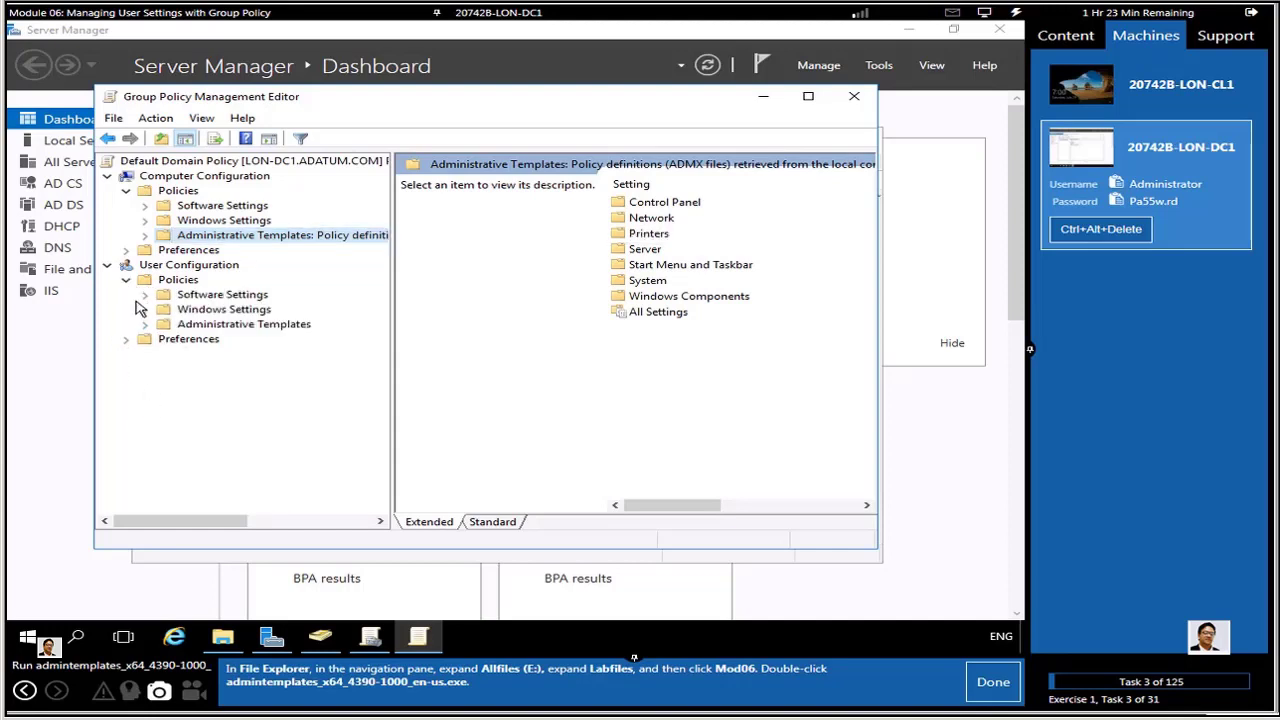
left_click(212, 325)
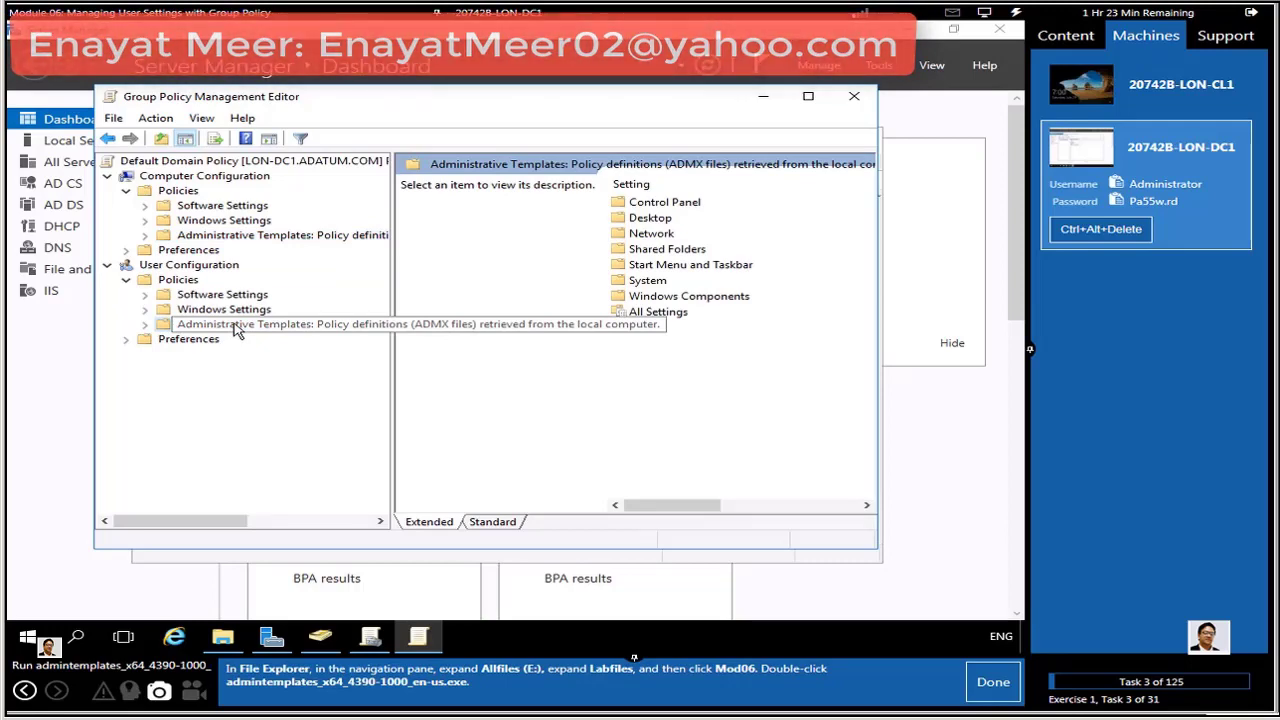
left_click(860, 99)
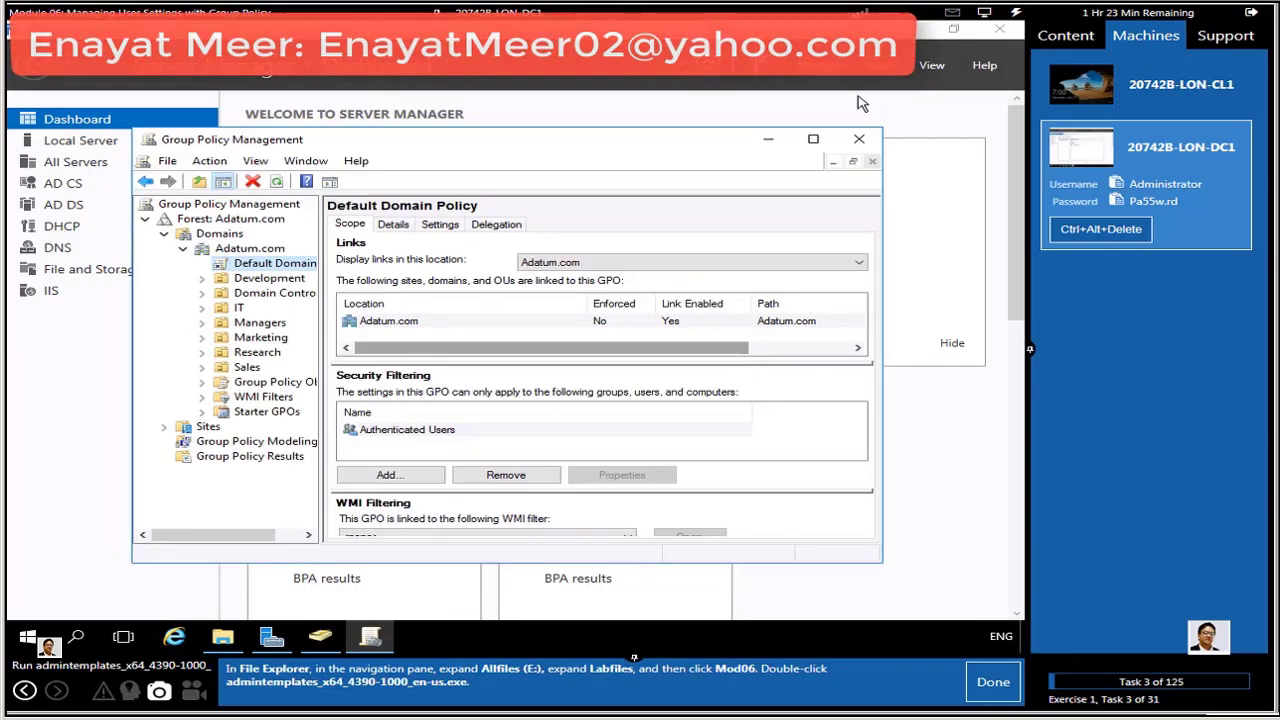
- Return to the Mod06 folder, run admintemplates_x64_4390-1000_en-us.exe, and mark that lab task as done
left_click(223, 638)
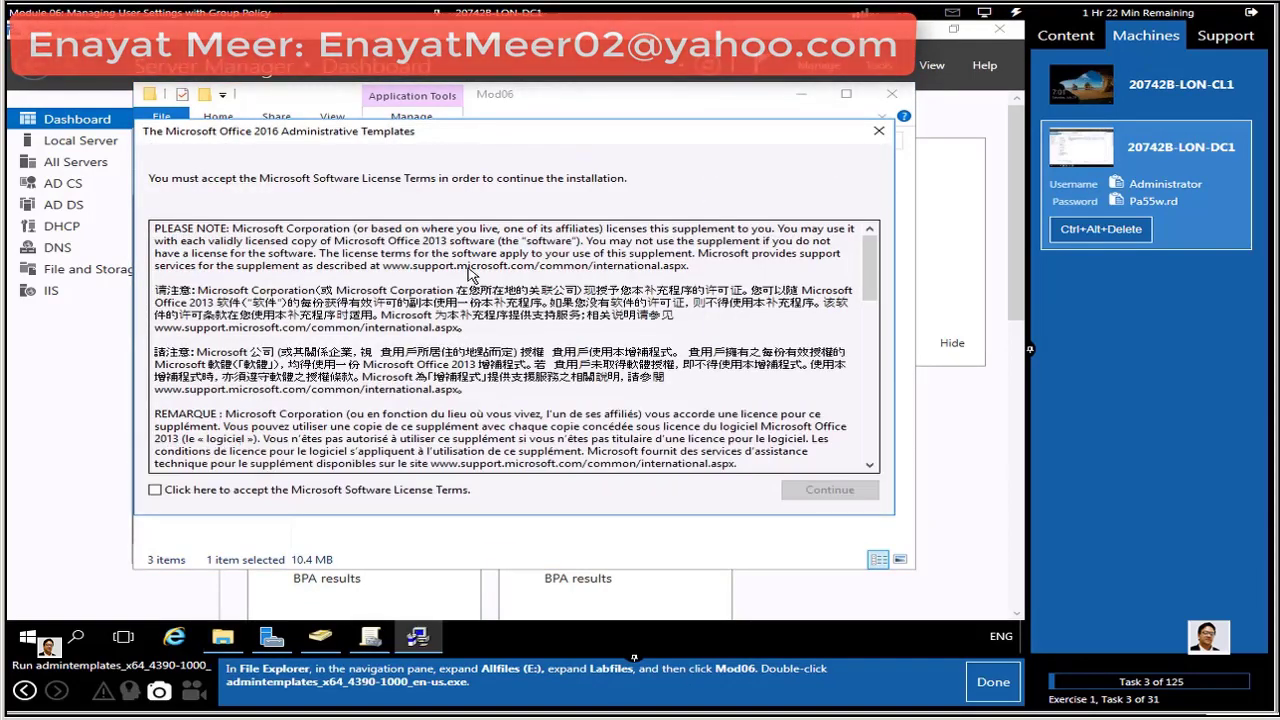
left_click(993, 687)
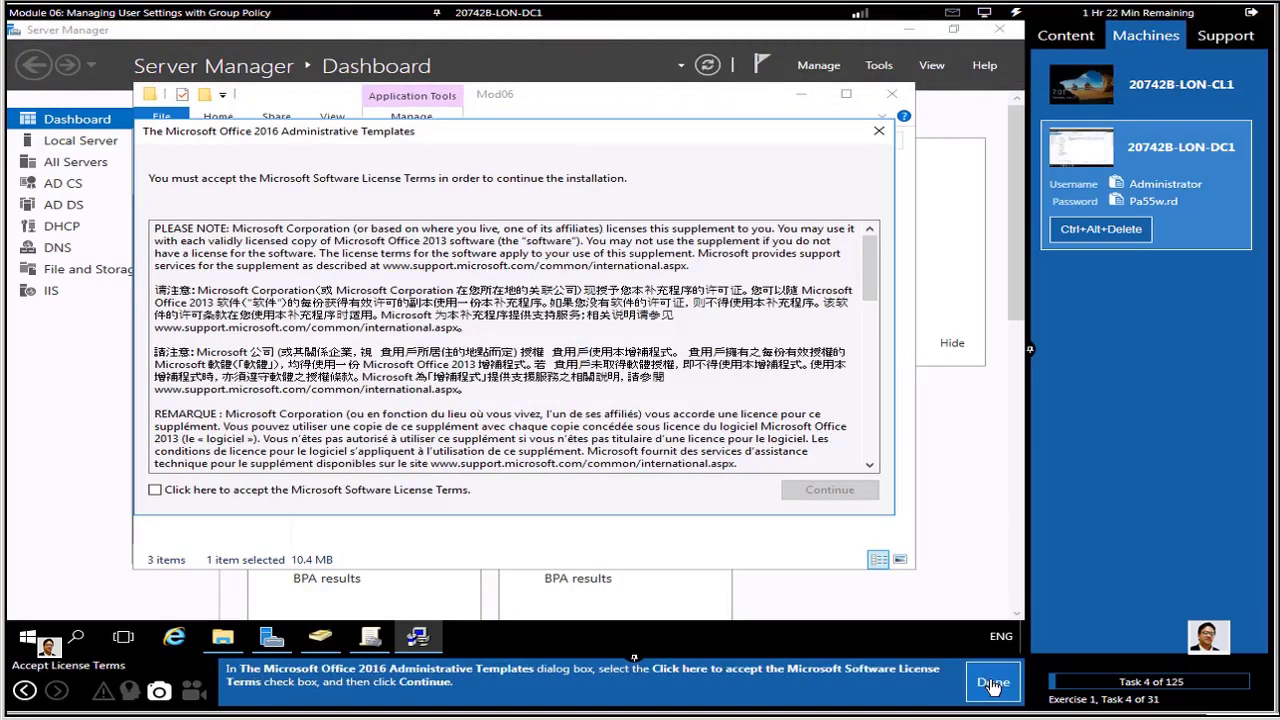
- Accept the Microsoft Software License Terms for the Office 2016 Administrative Templates, continue the installation, and mark the lab task as done
left_click(155, 491)
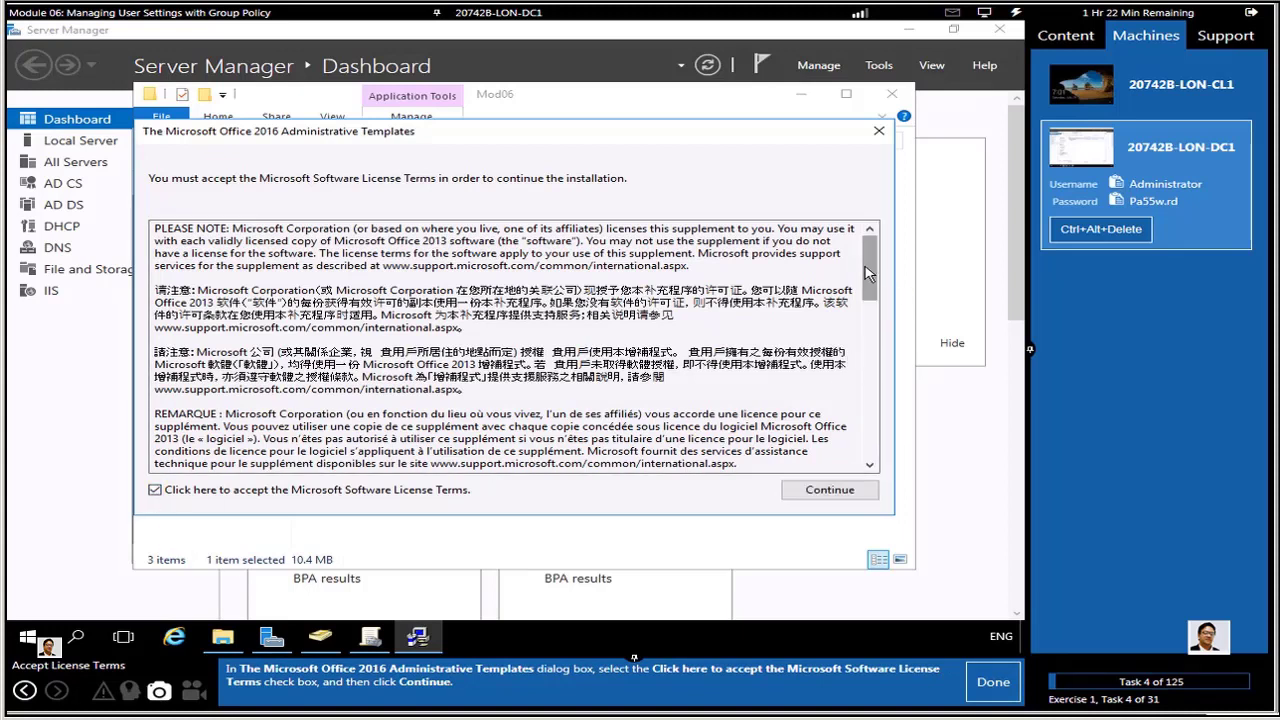
left_click_drag(868, 273, 865, 471)
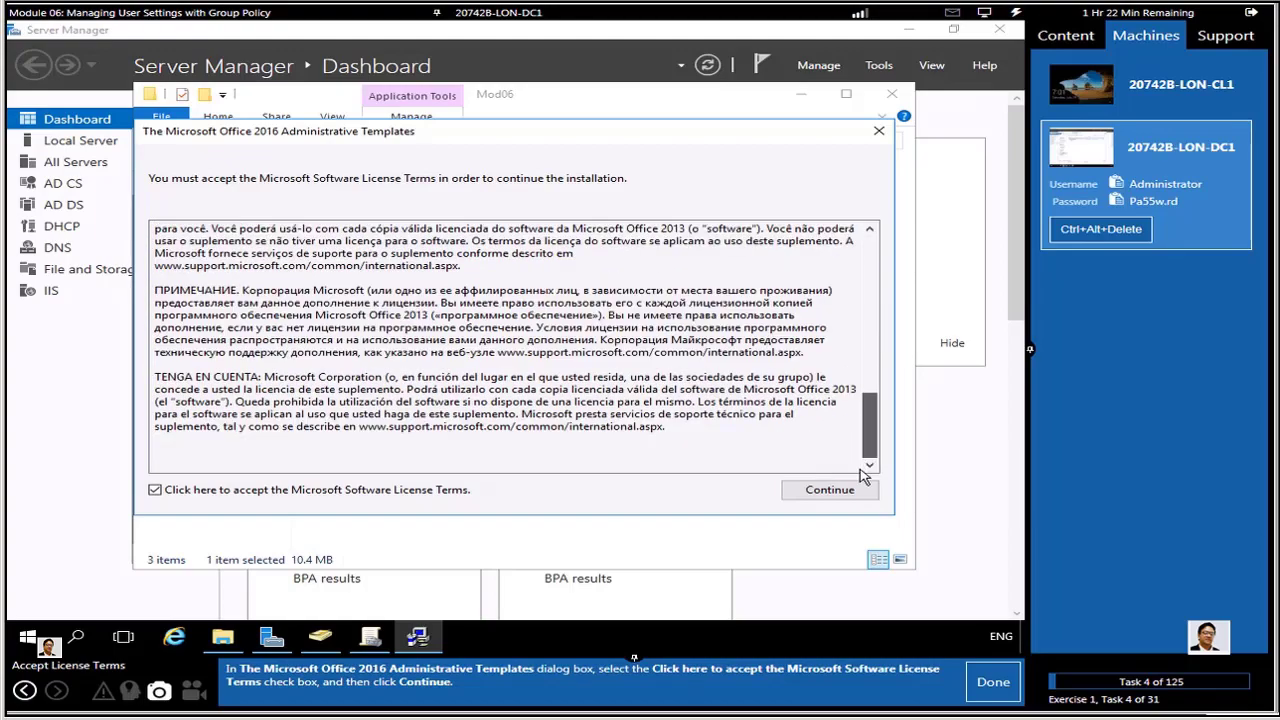
left_click_drag(868, 336, 870, 183)
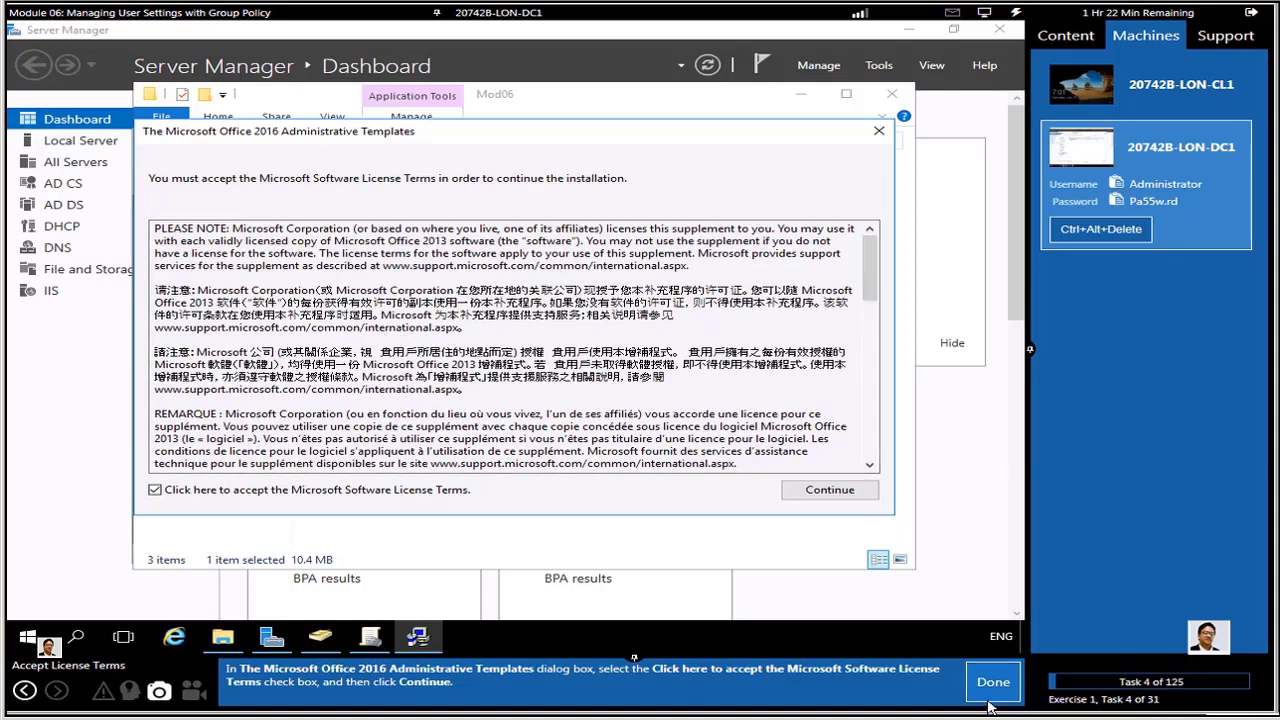
left_click(831, 490)
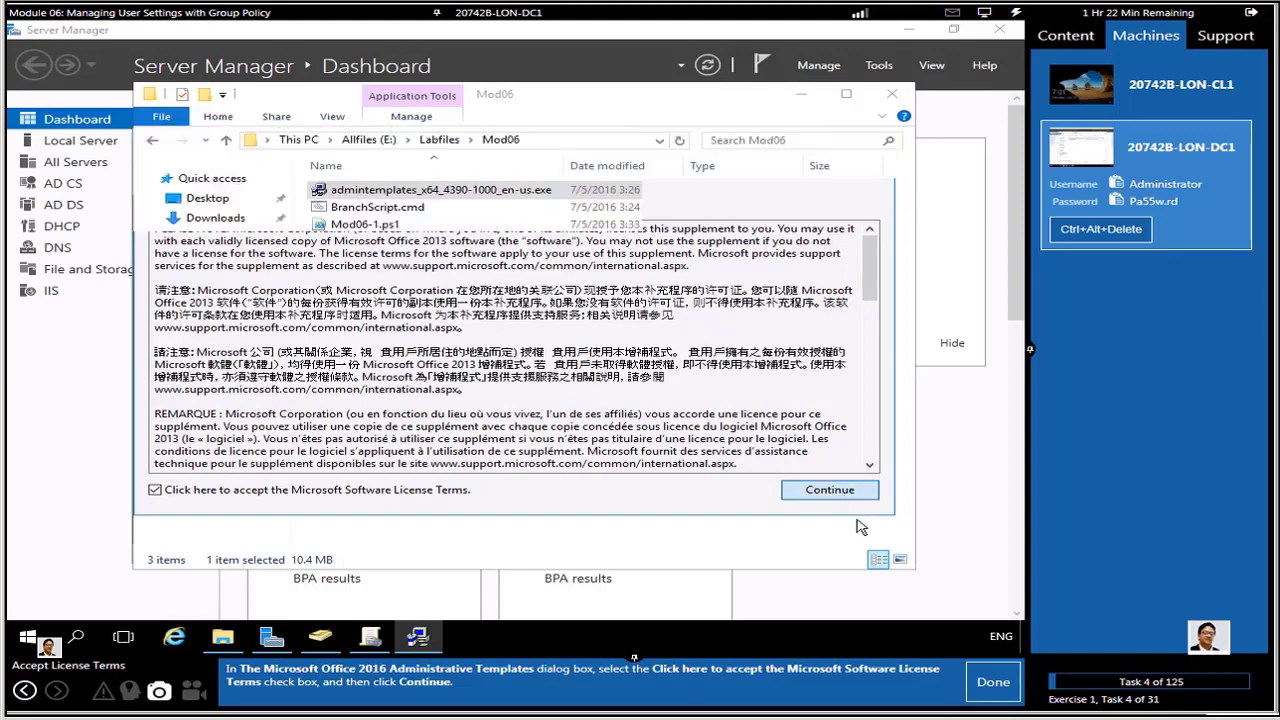
left_click(990, 683)
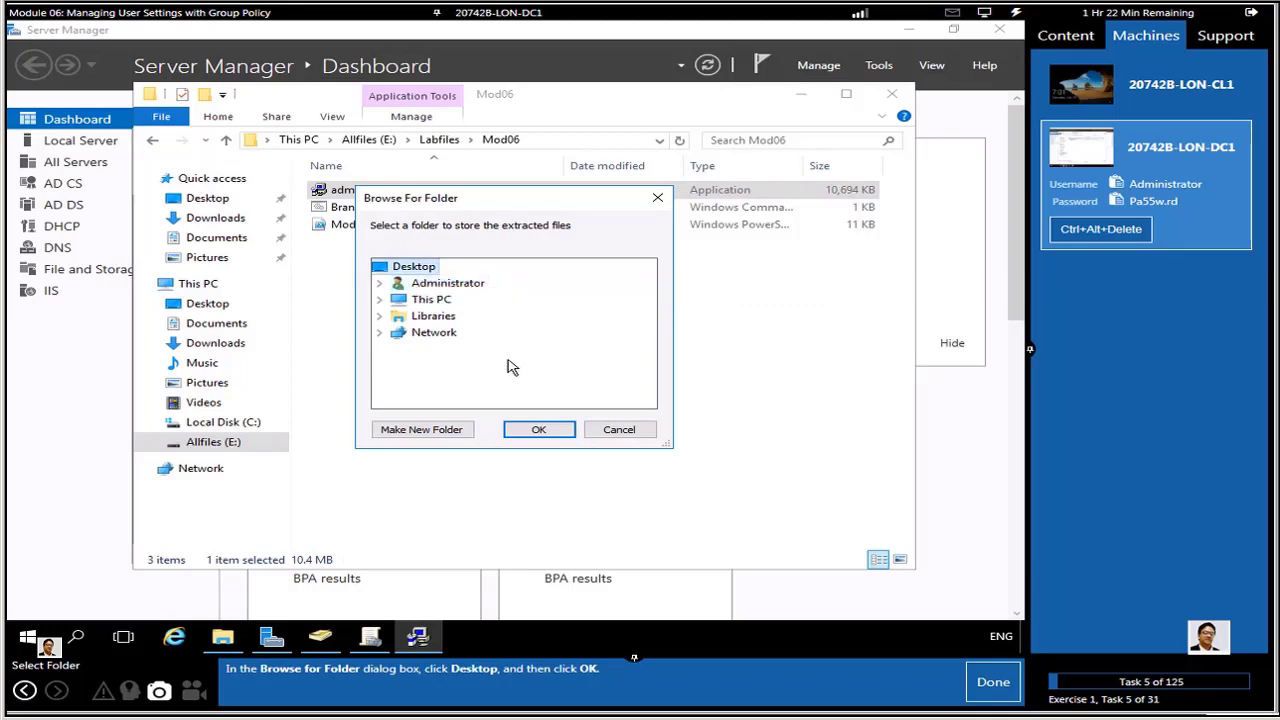
- Extract the template files to the Desktop, dismiss the extraction message, and mark the folder selection lab task as done
left_click(538, 431)
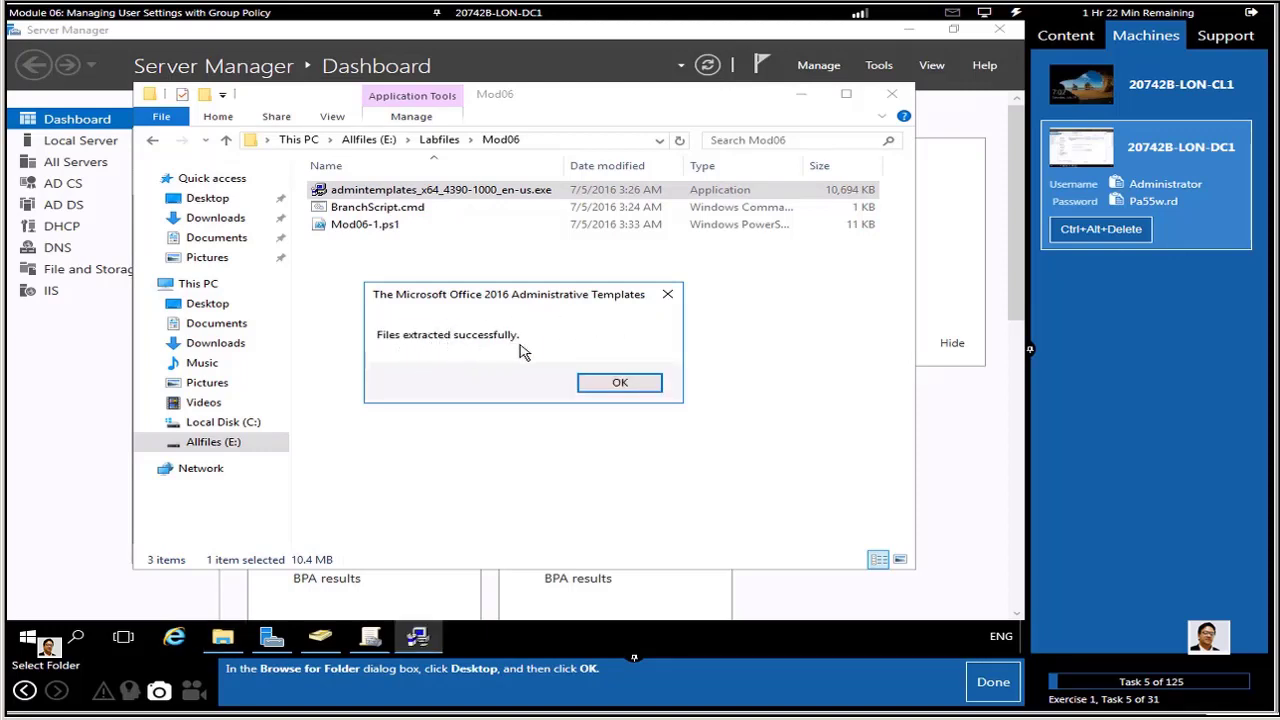
left_click(614, 386)
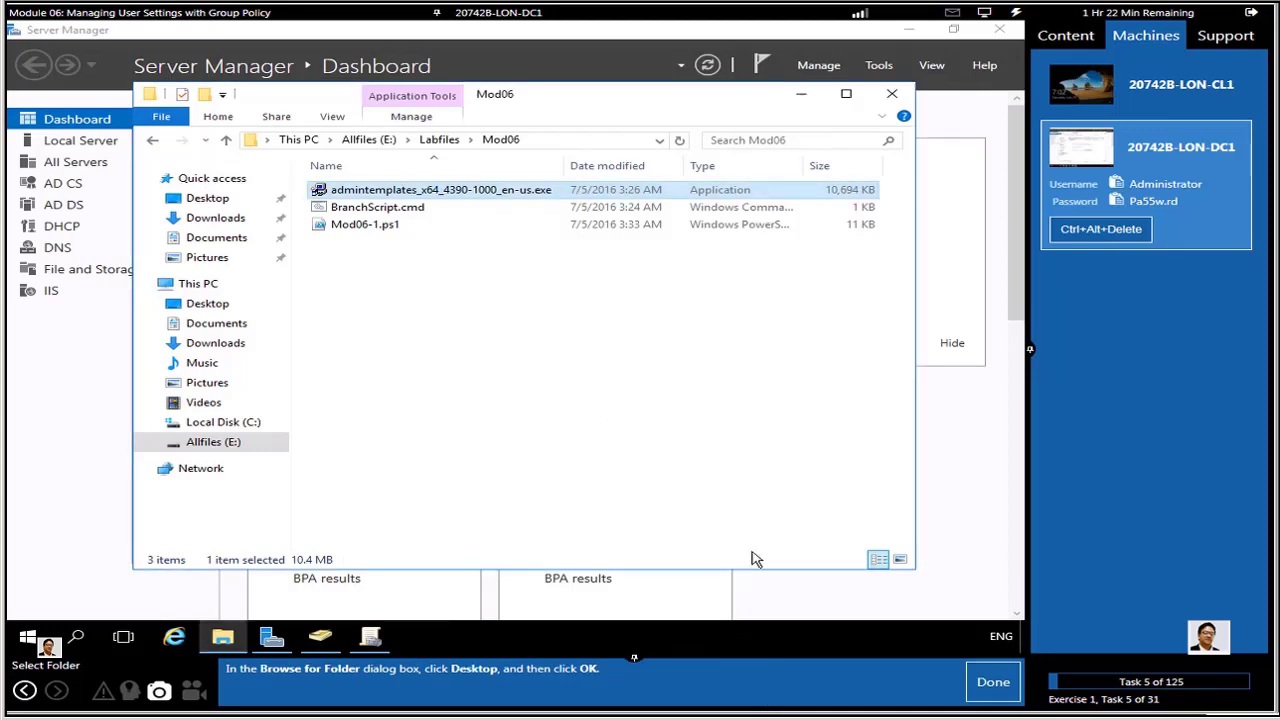
left_click(976, 685)
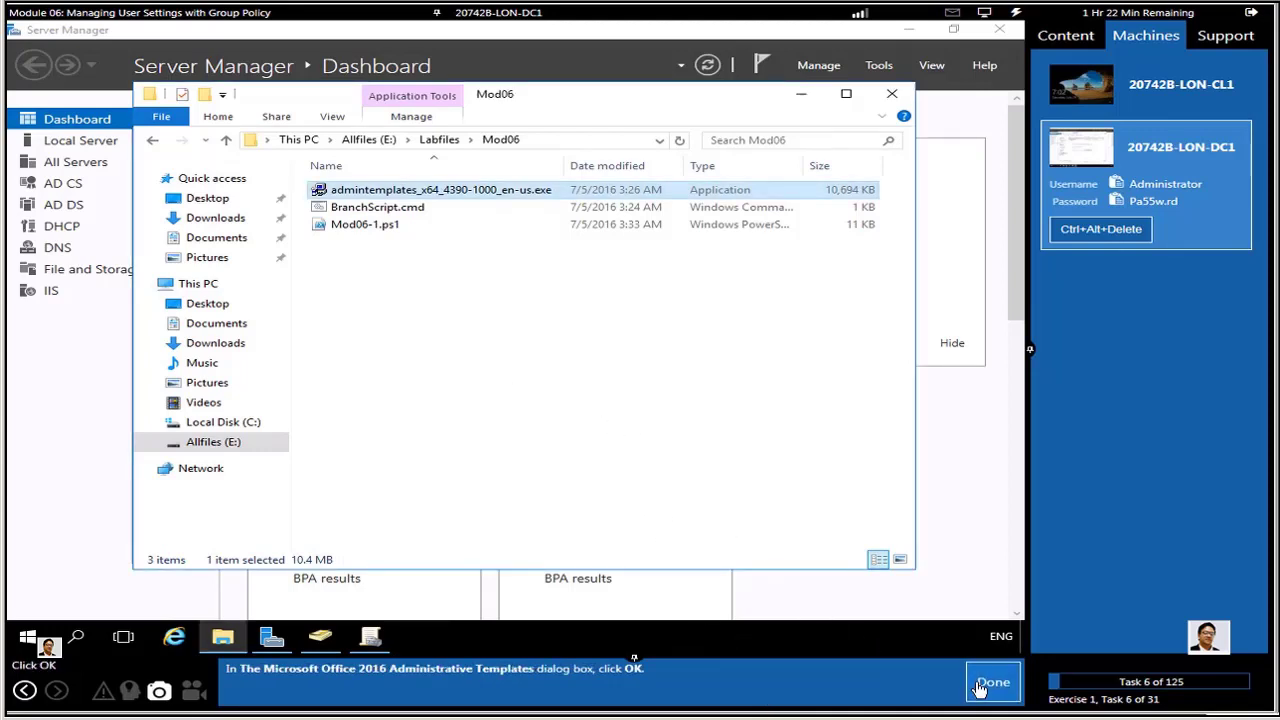
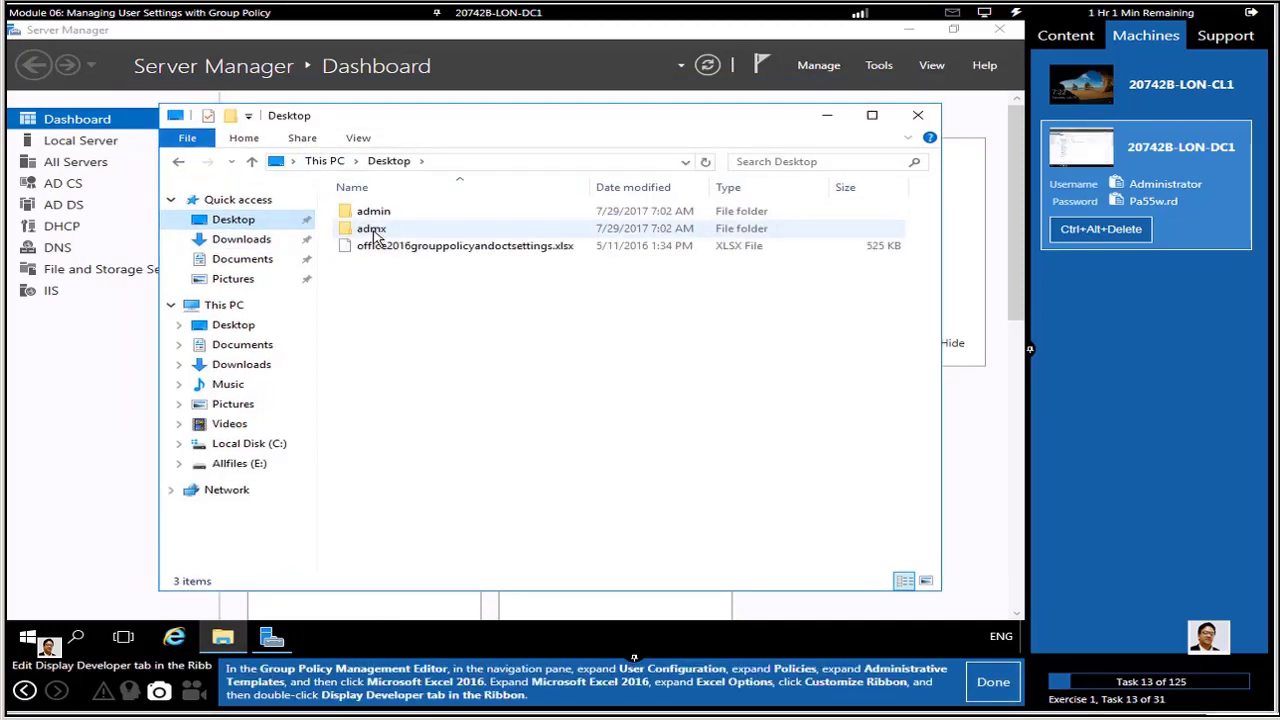
- Copy all the folders and ADMX files in the Desktop's admx folder
double_click(371, 229)
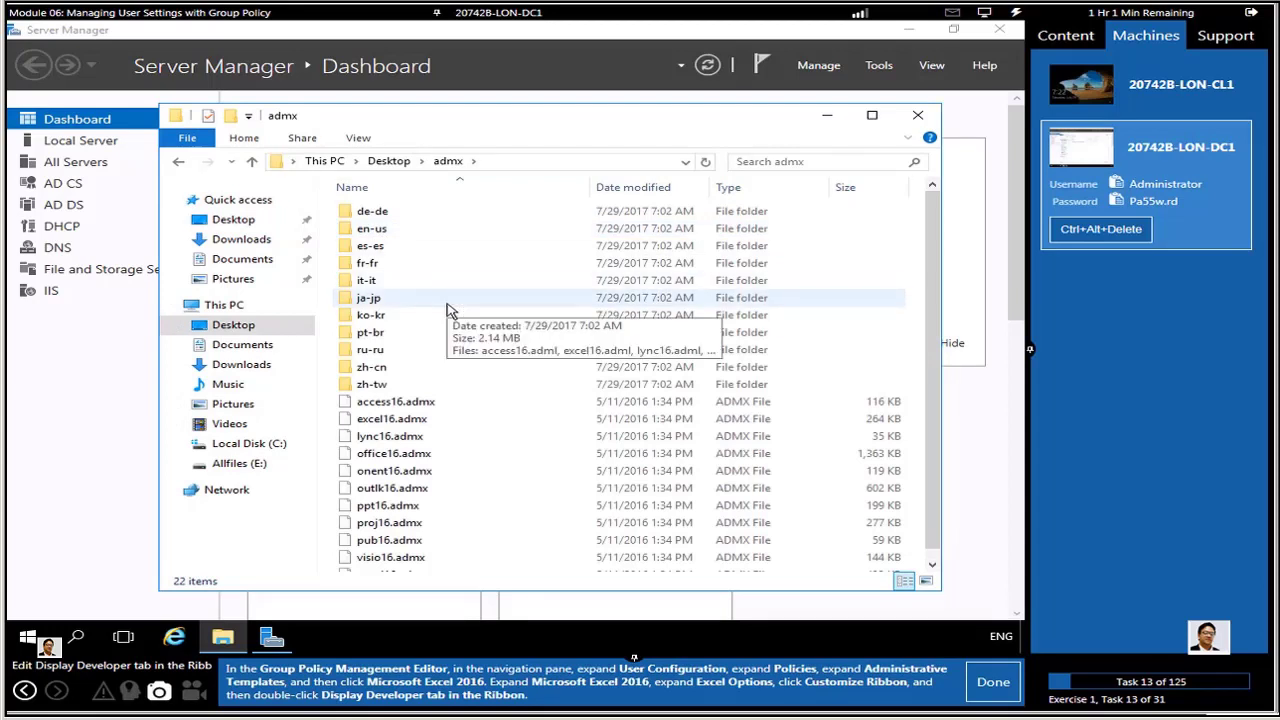
key("ctrl+a")
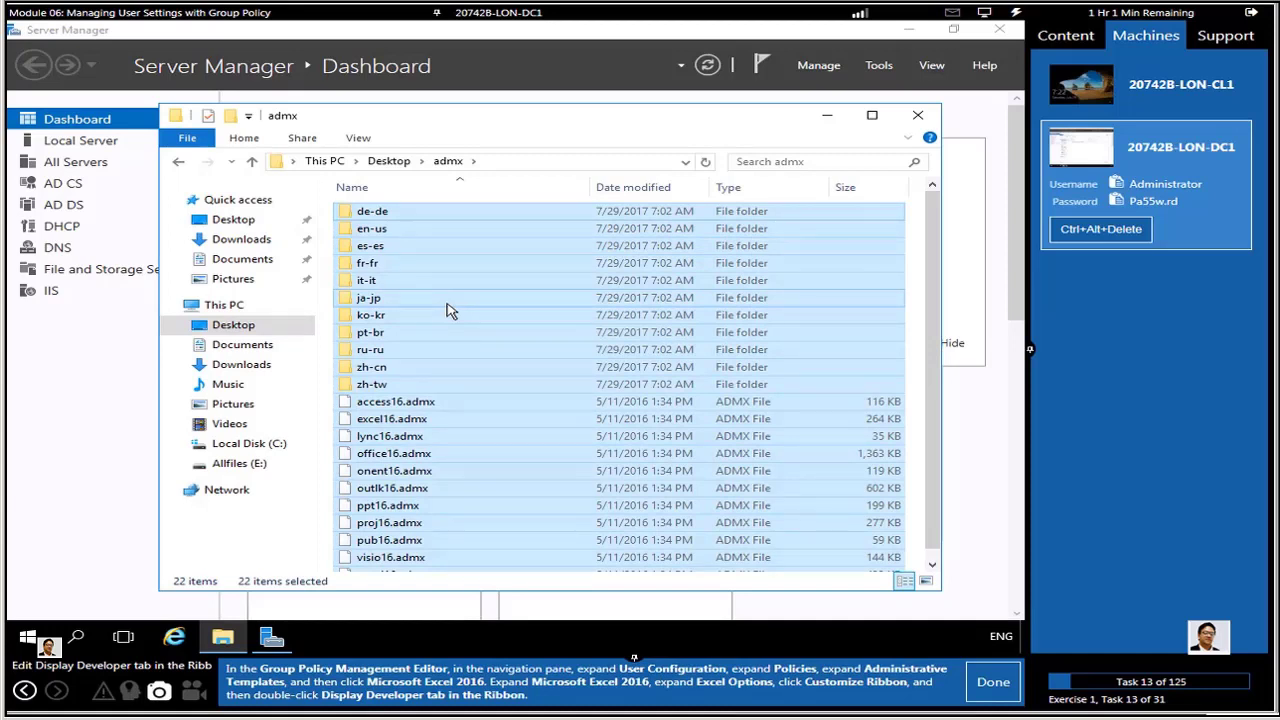
right_click(448, 311)
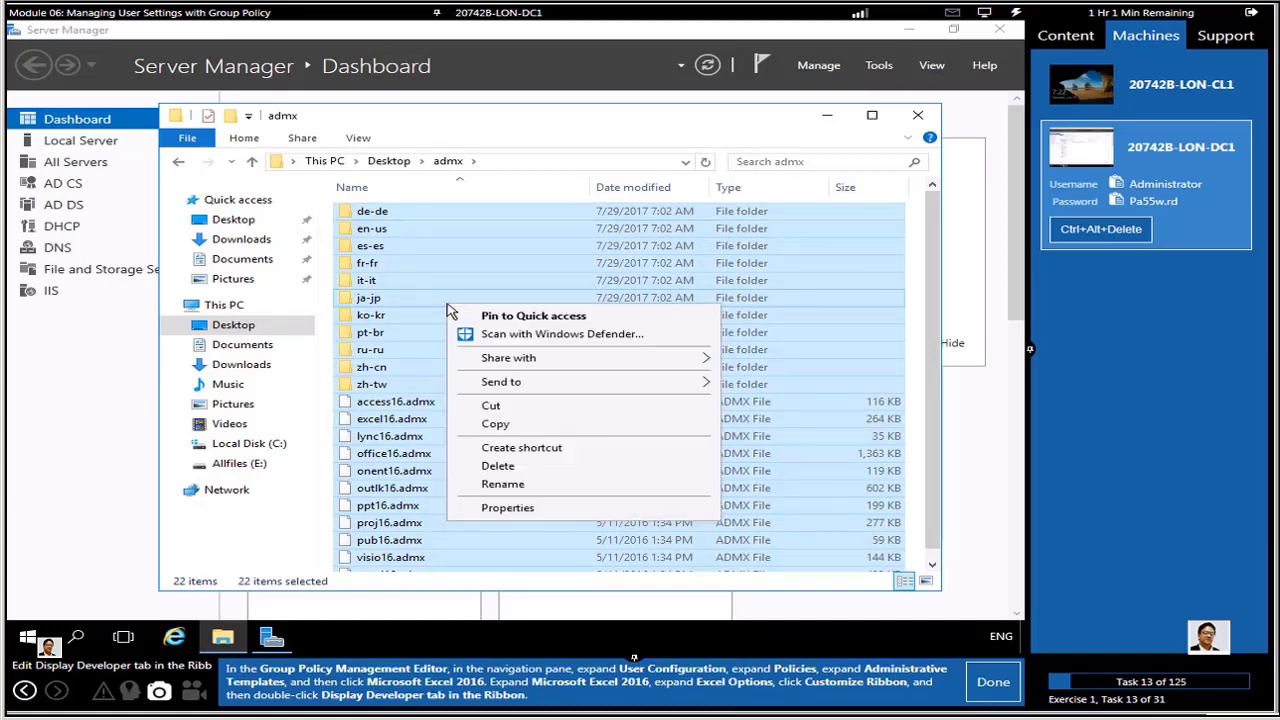
left_click(506, 424)
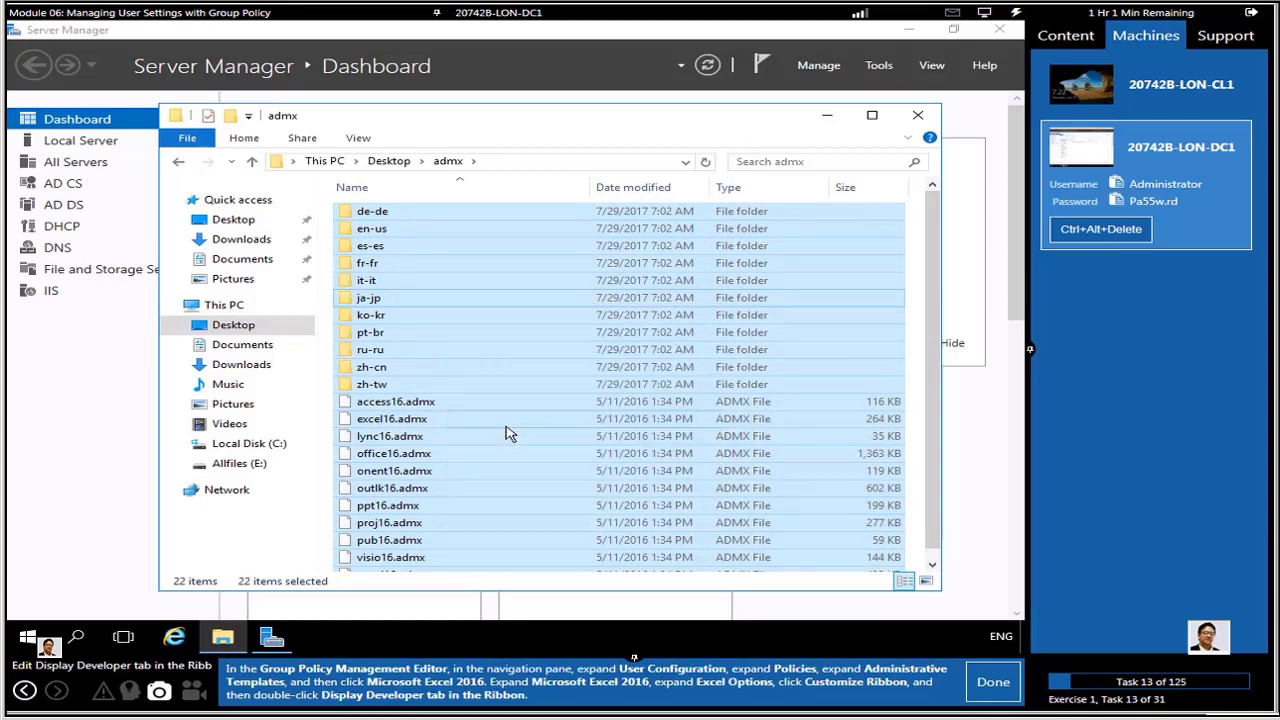
- Paste the copied template files into C:\Windows\PolicyDefinitions and close the file window
left_click(249, 443)
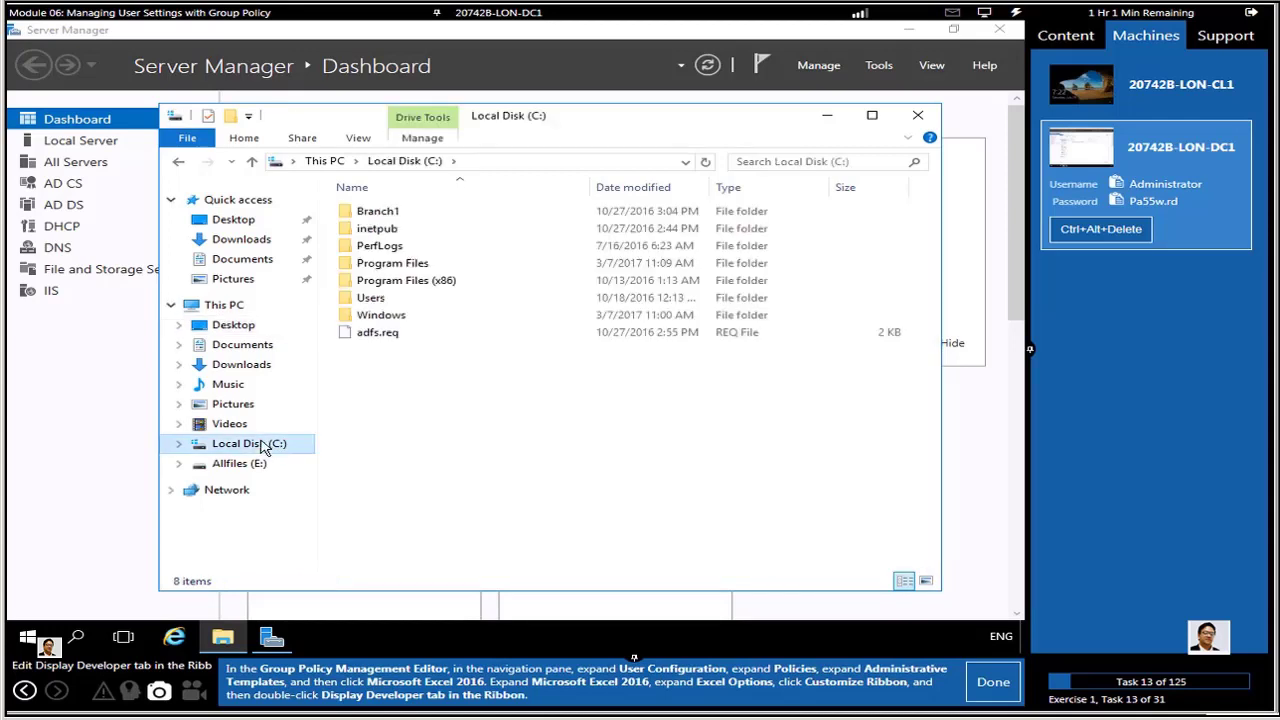
double_click(383, 315)
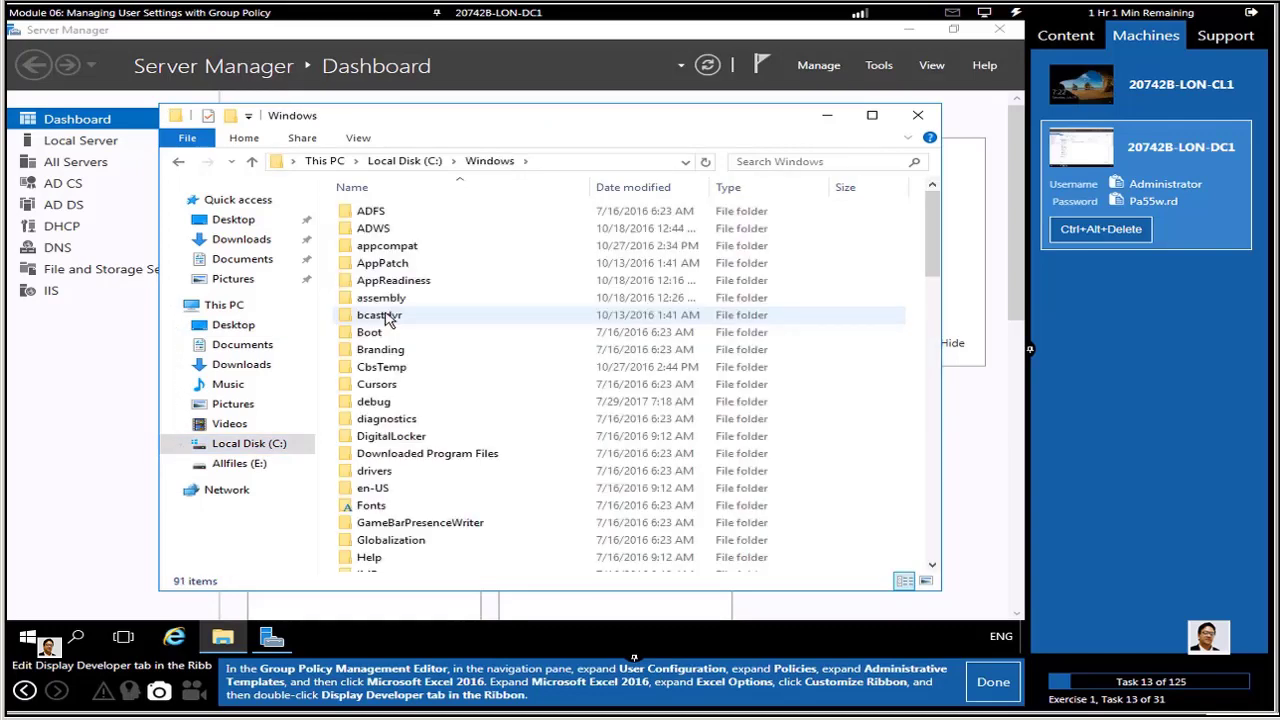
key("p")
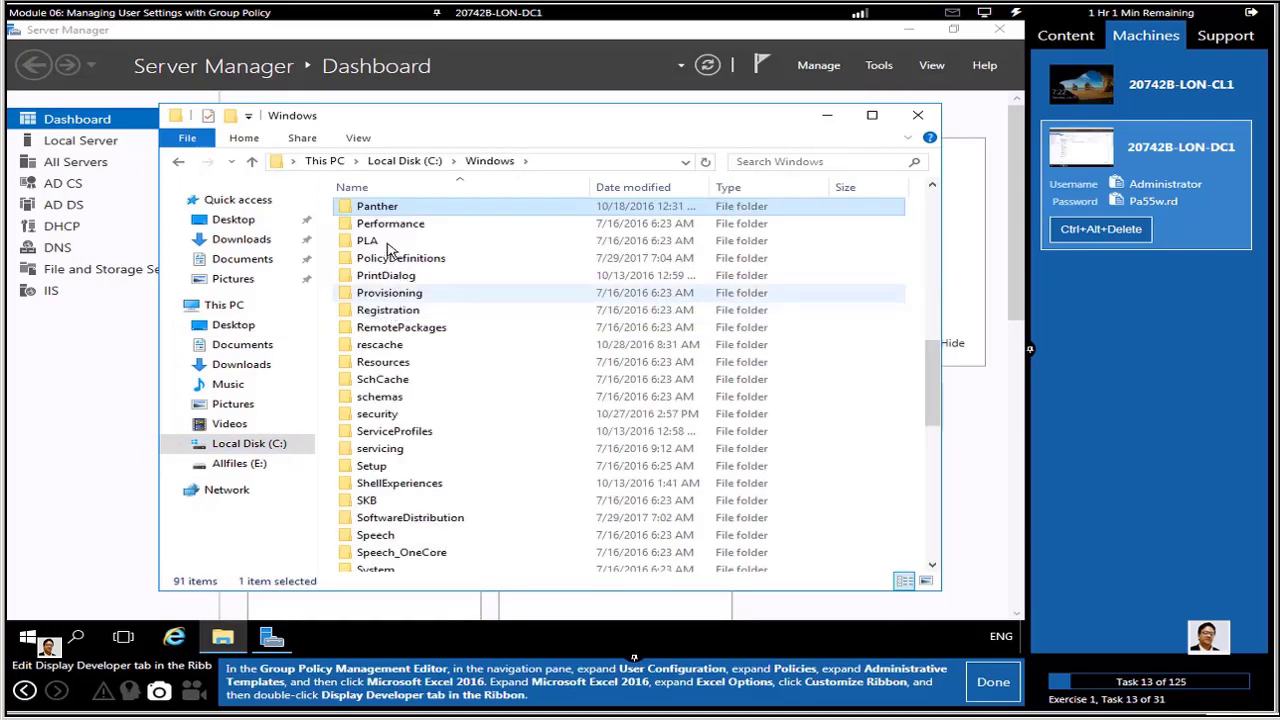
left_click(393, 262)
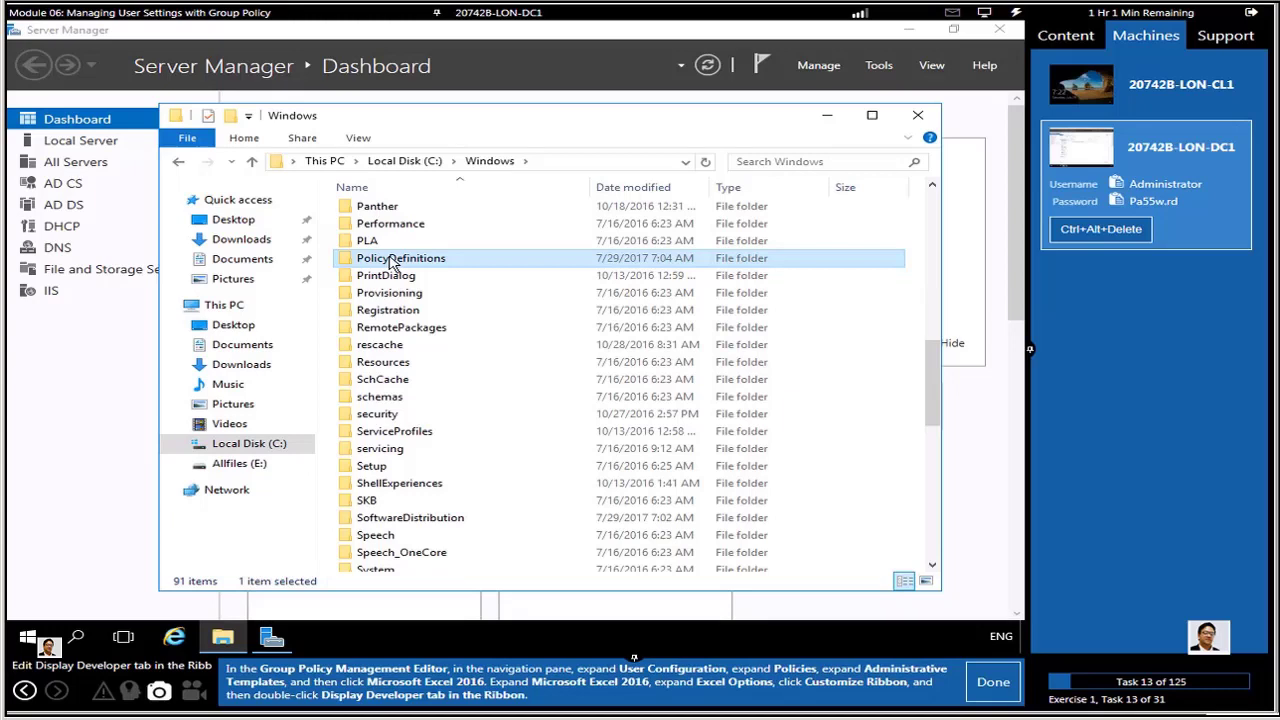
right_click(393, 262)
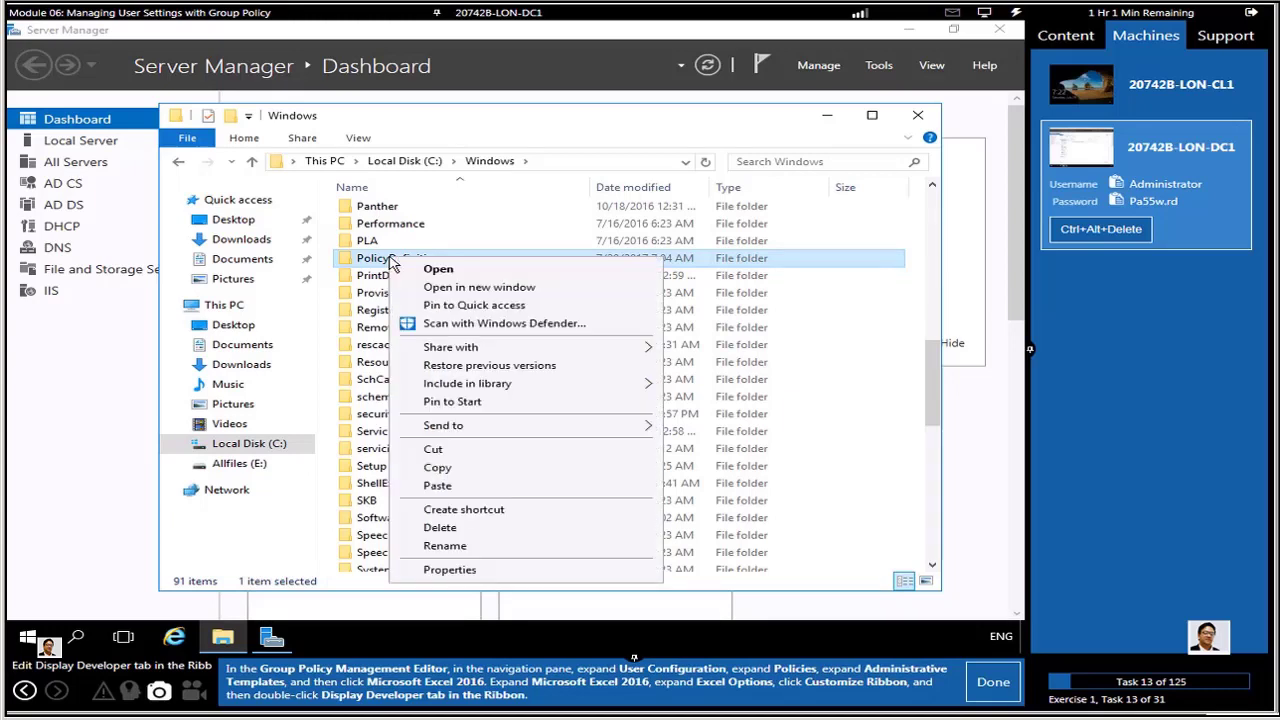
left_click(437, 487)
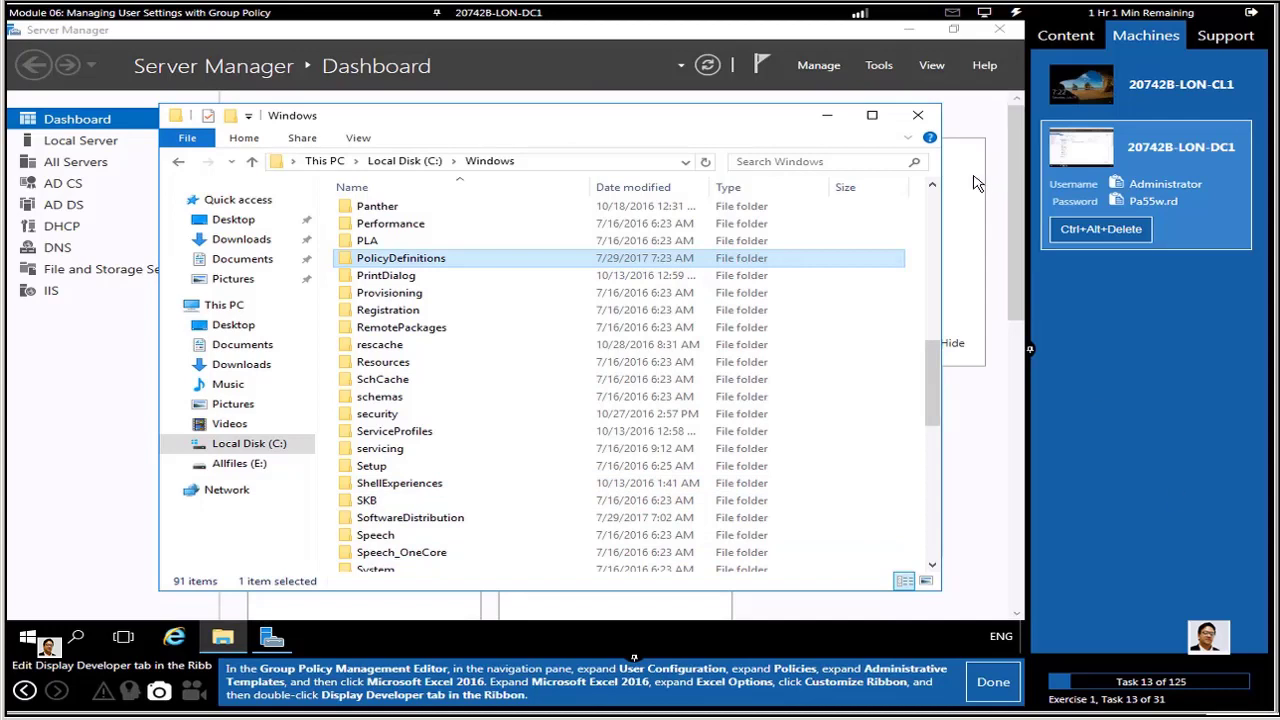
left_click(919, 118)
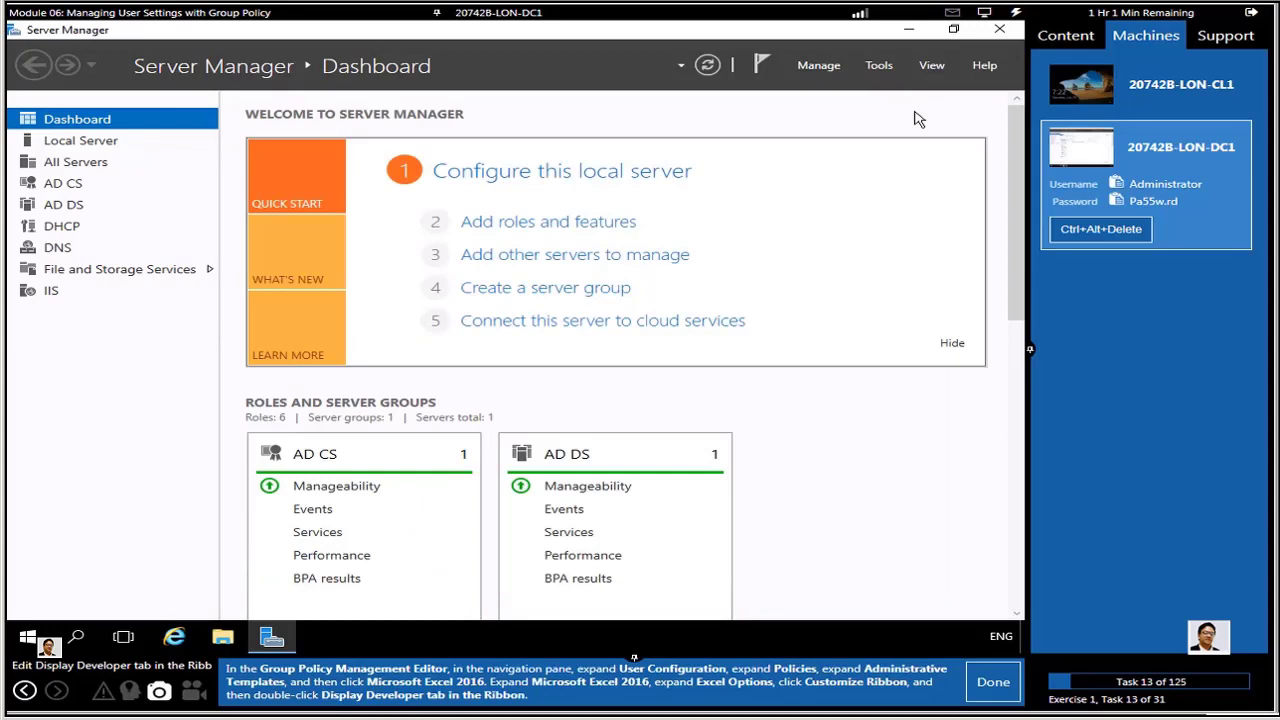
- Open Group Policy Management and expand the Adatum.com domain and its Group Policy Objects container
left_click(879, 66)
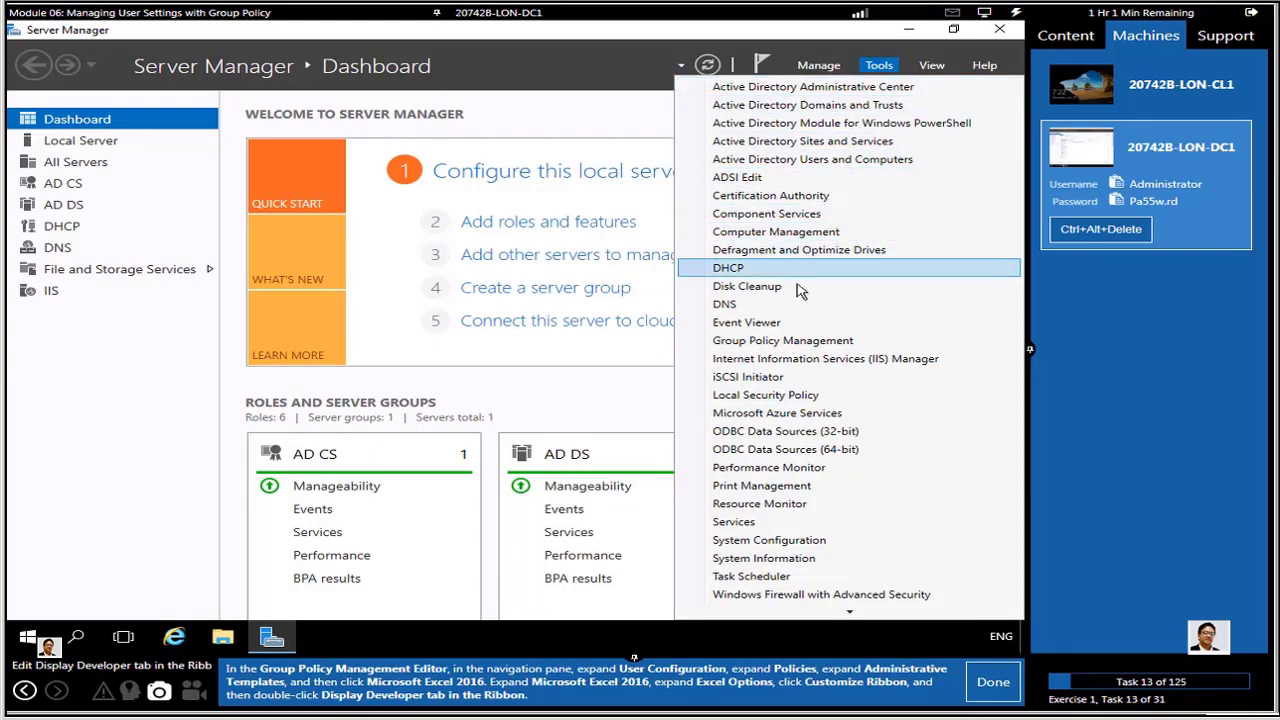
left_click(790, 341)
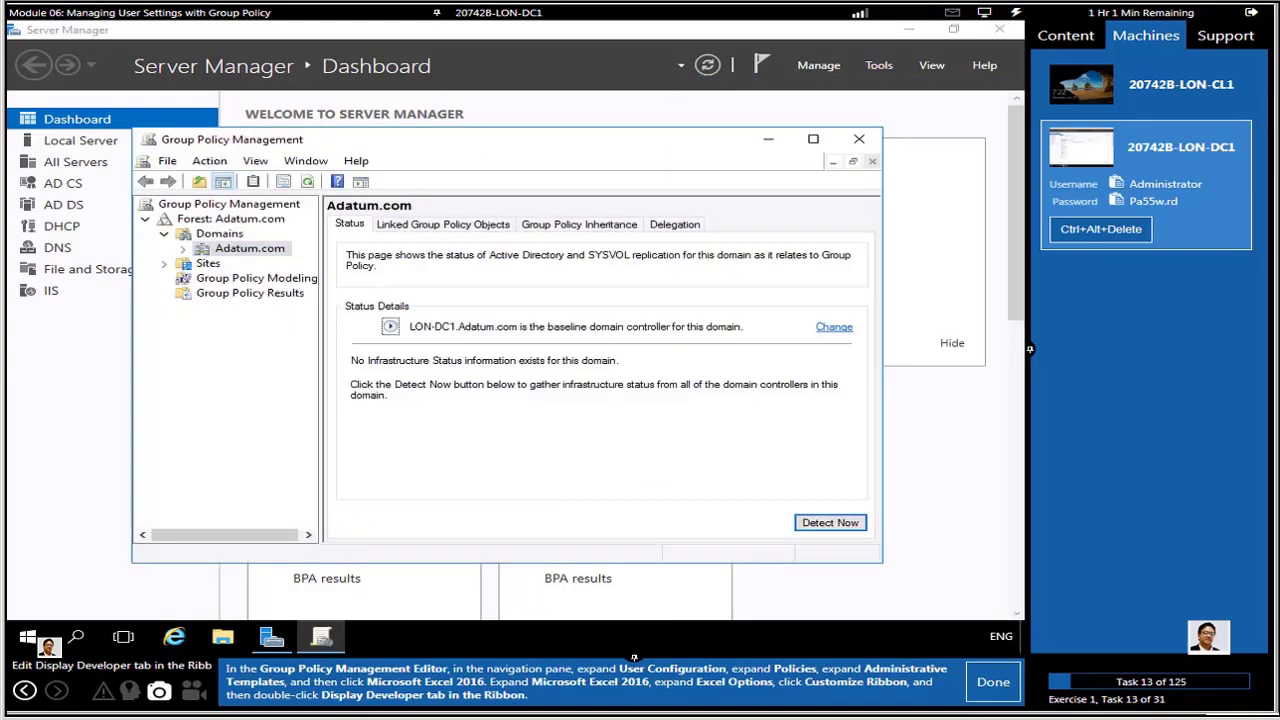
left_click(184, 249)
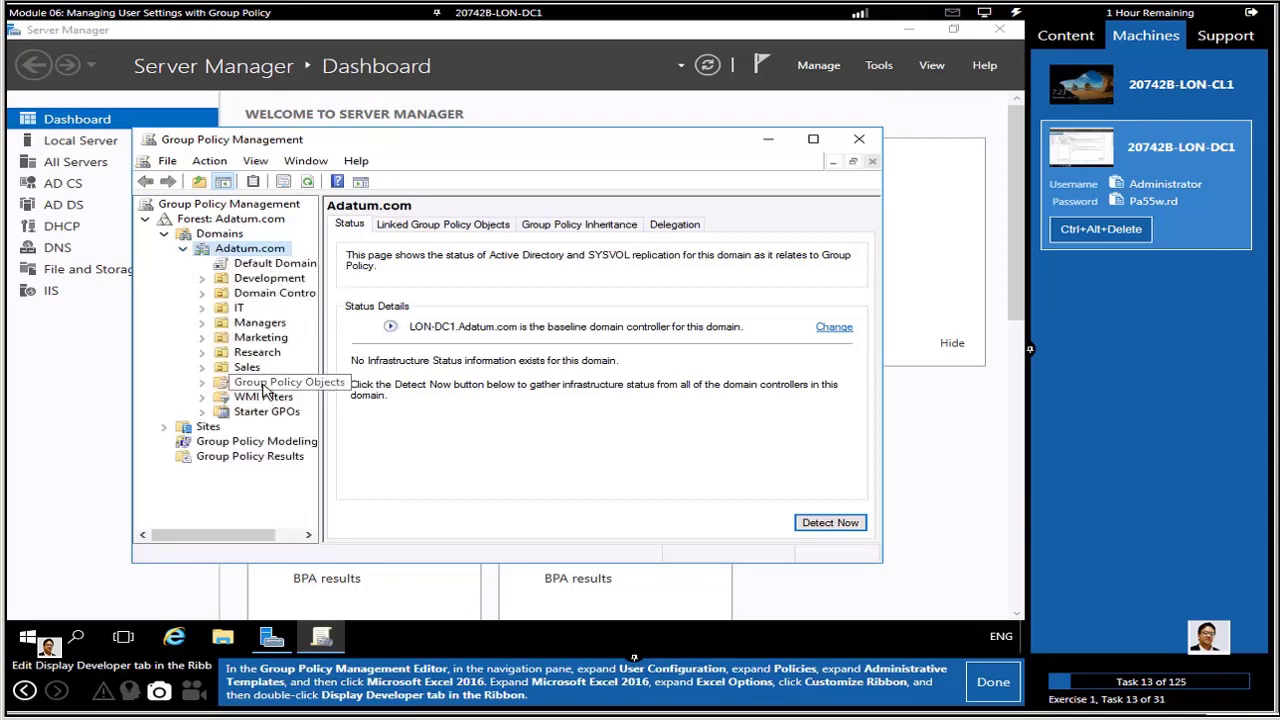
left_click(202, 384)
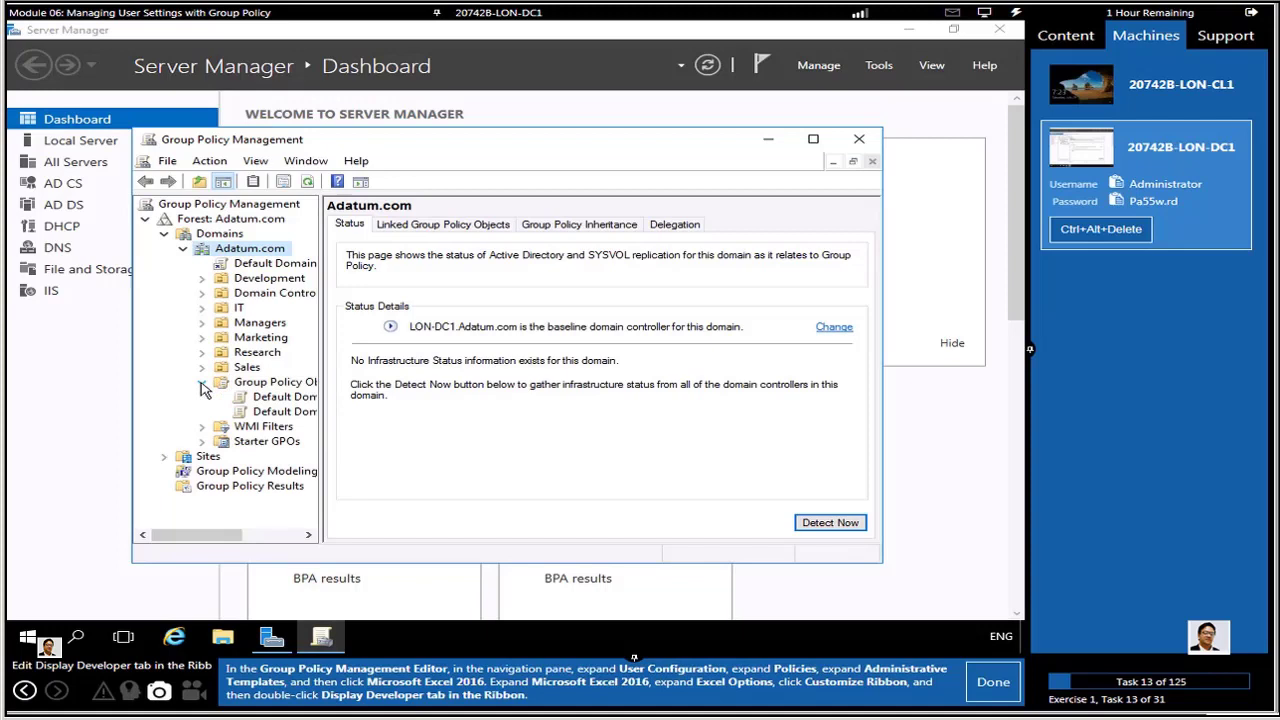
- Create a new GPO named "Office 2016 settings" in Group Policy Objects with no source starter GPO
right_click(275, 386)
left_click(298, 394)
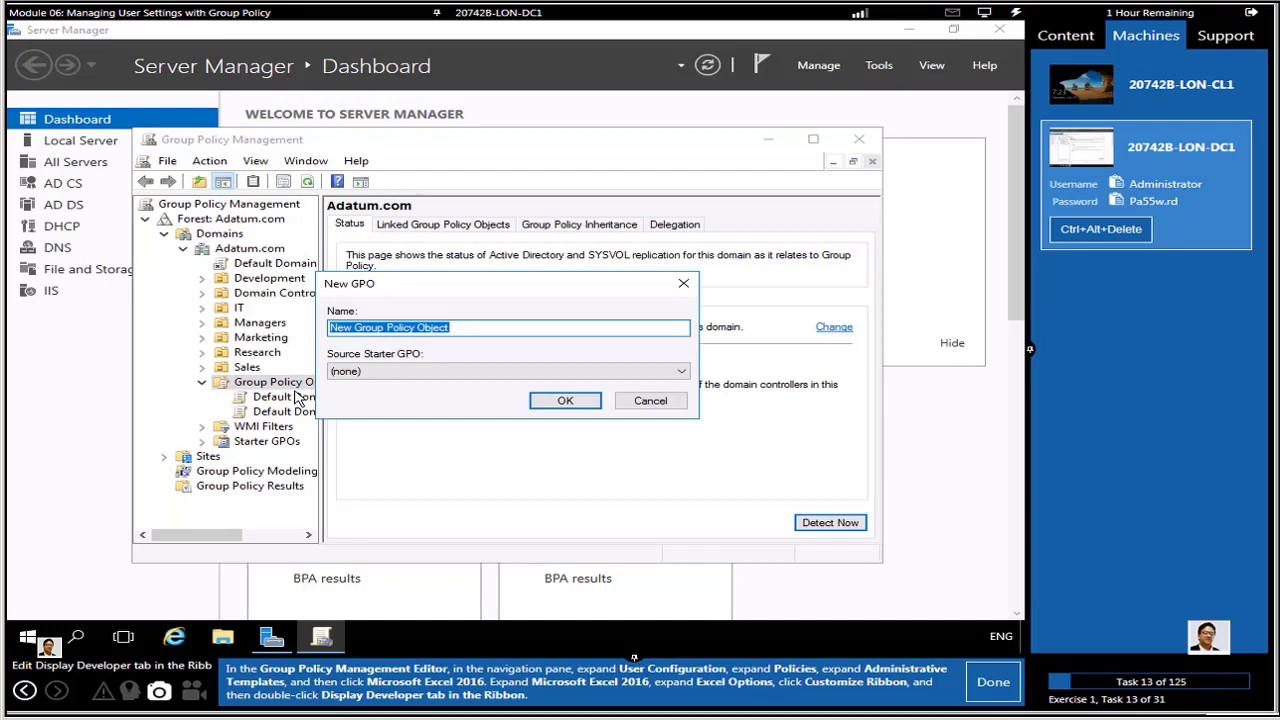
type("Office 2016")
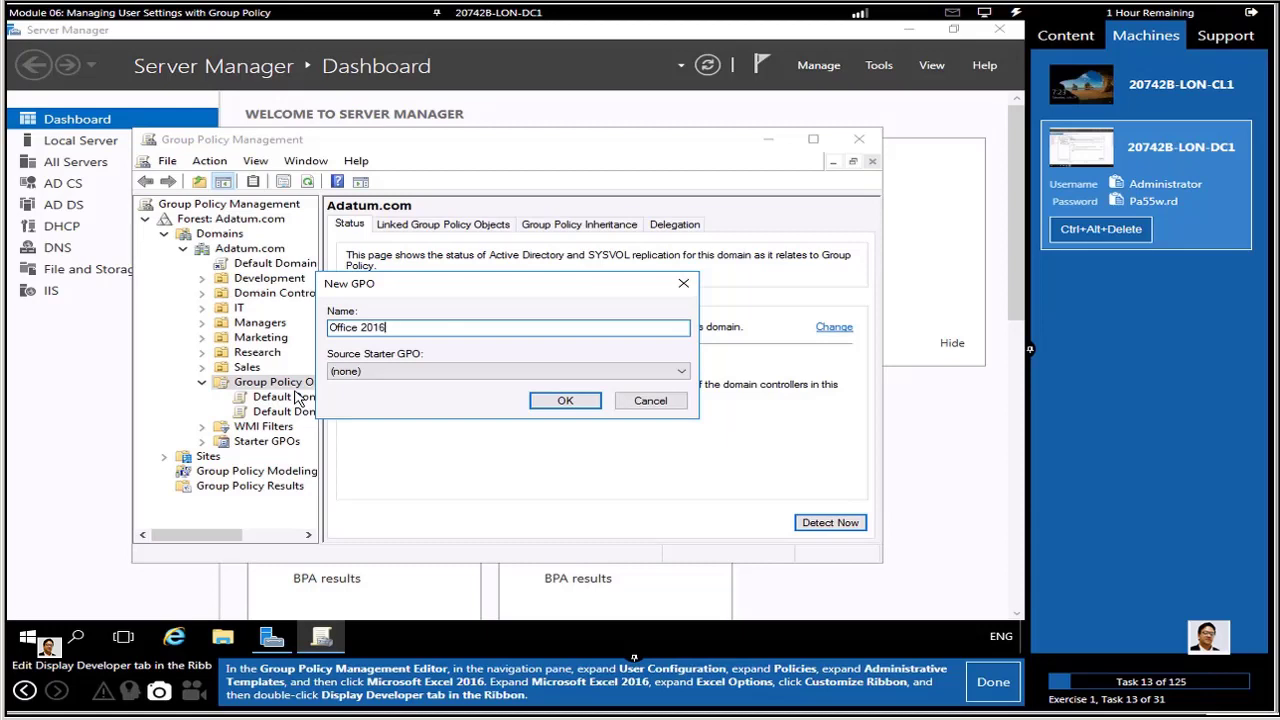
type(" settings")
left_click(566, 402)
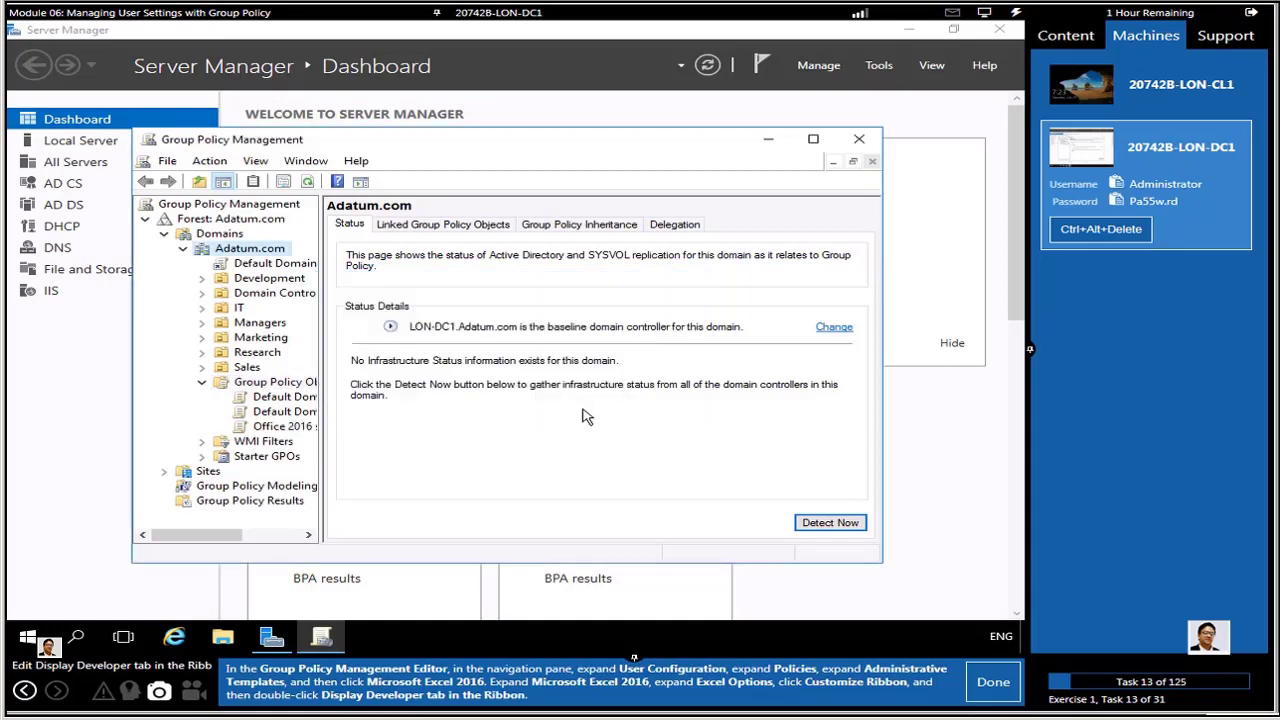
- Open the Office 2016 settings GPO from the Group Policy Objects container for editing
left_click(275, 388)
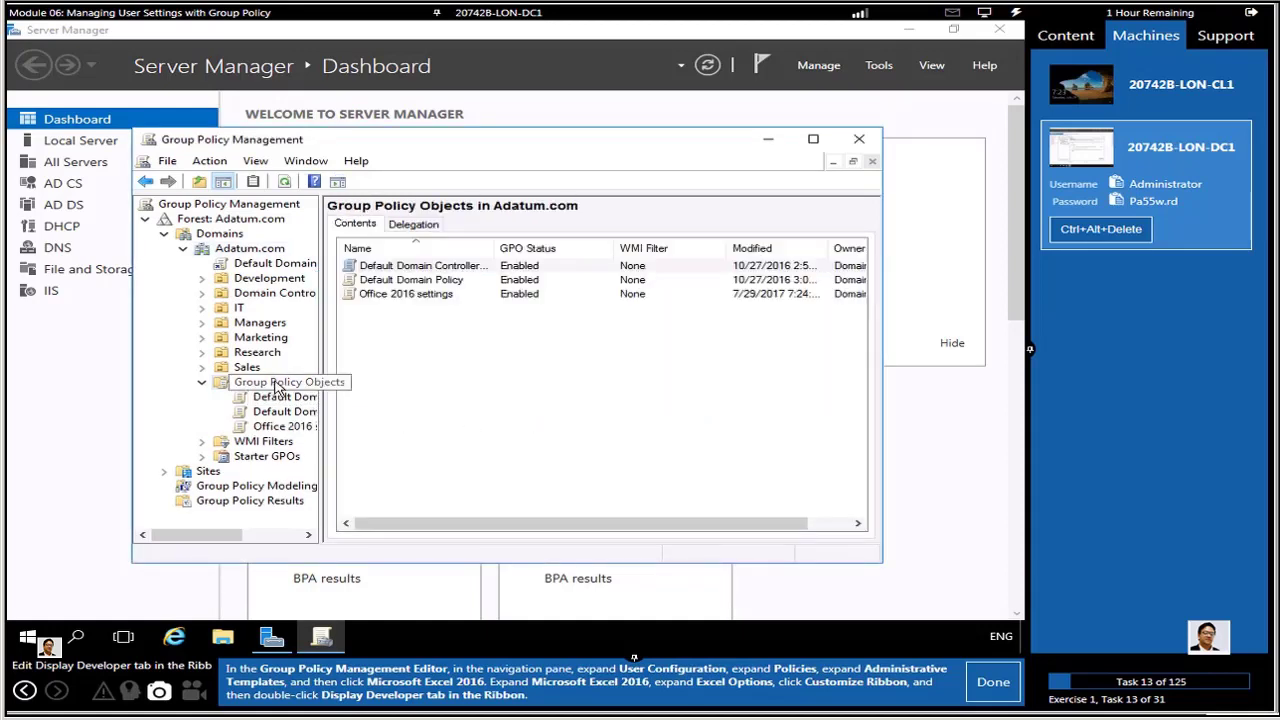
right_click(436, 300)
left_click(482, 306)
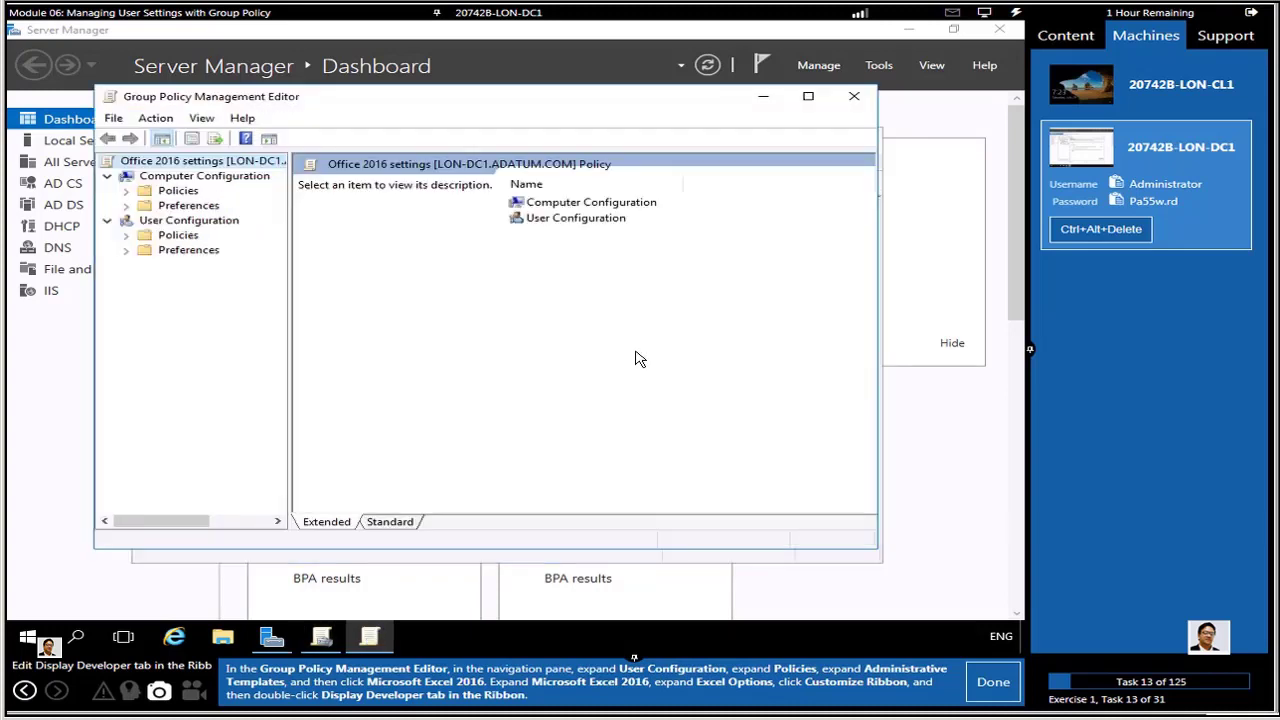
- Expand the user Administrative Templates under Policies, widen the navigation tree, and examine the Microsoft Office 2016 policy folders
left_click(126, 237)
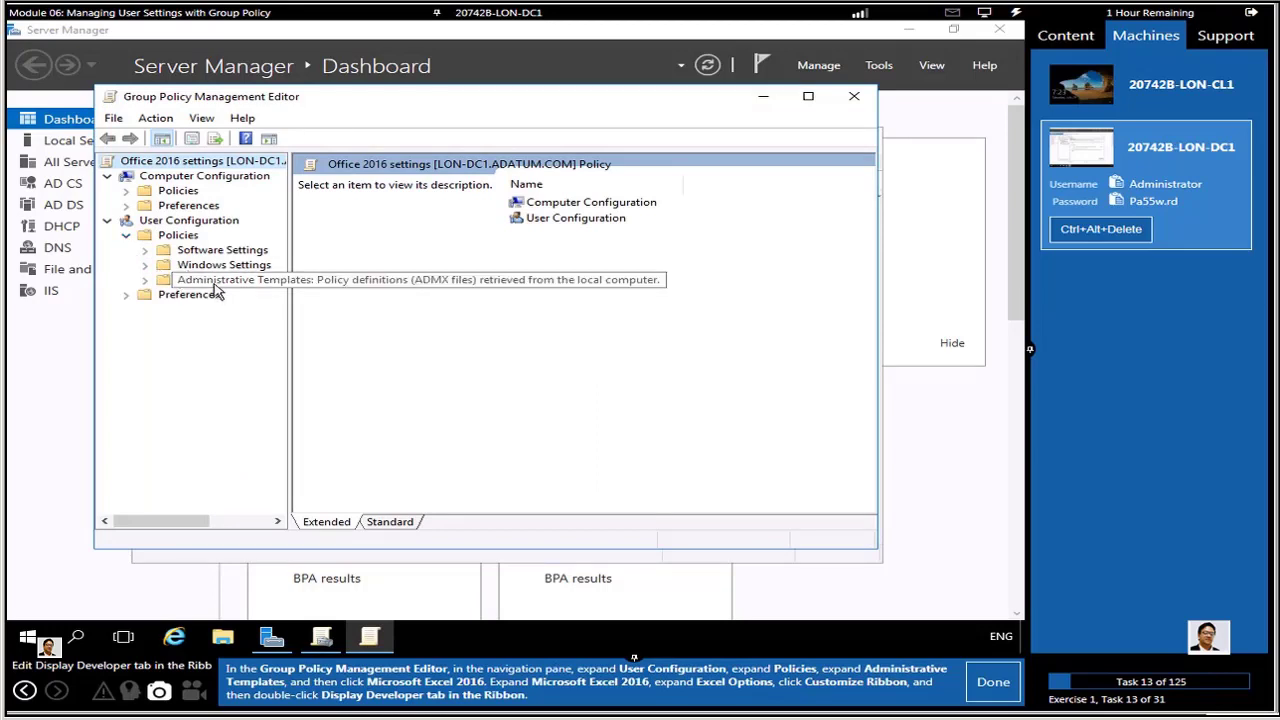
left_click(146, 281)
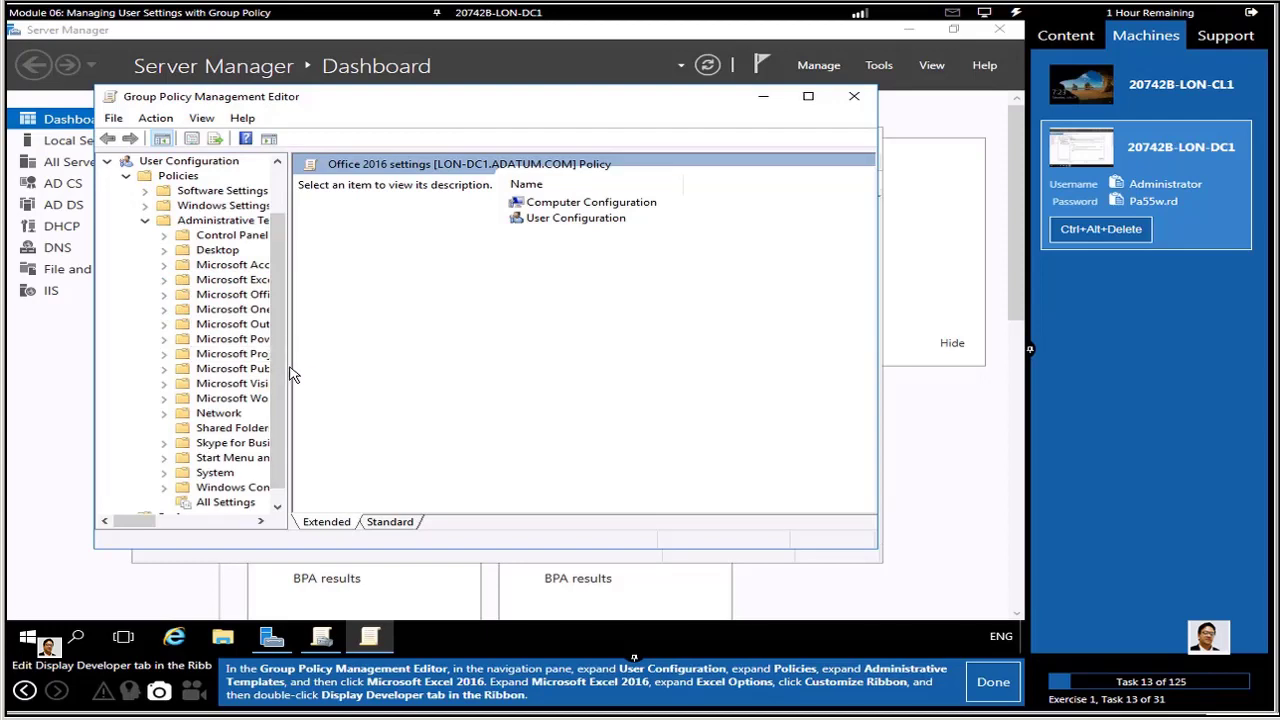
left_click_drag(292, 375, 450, 463)
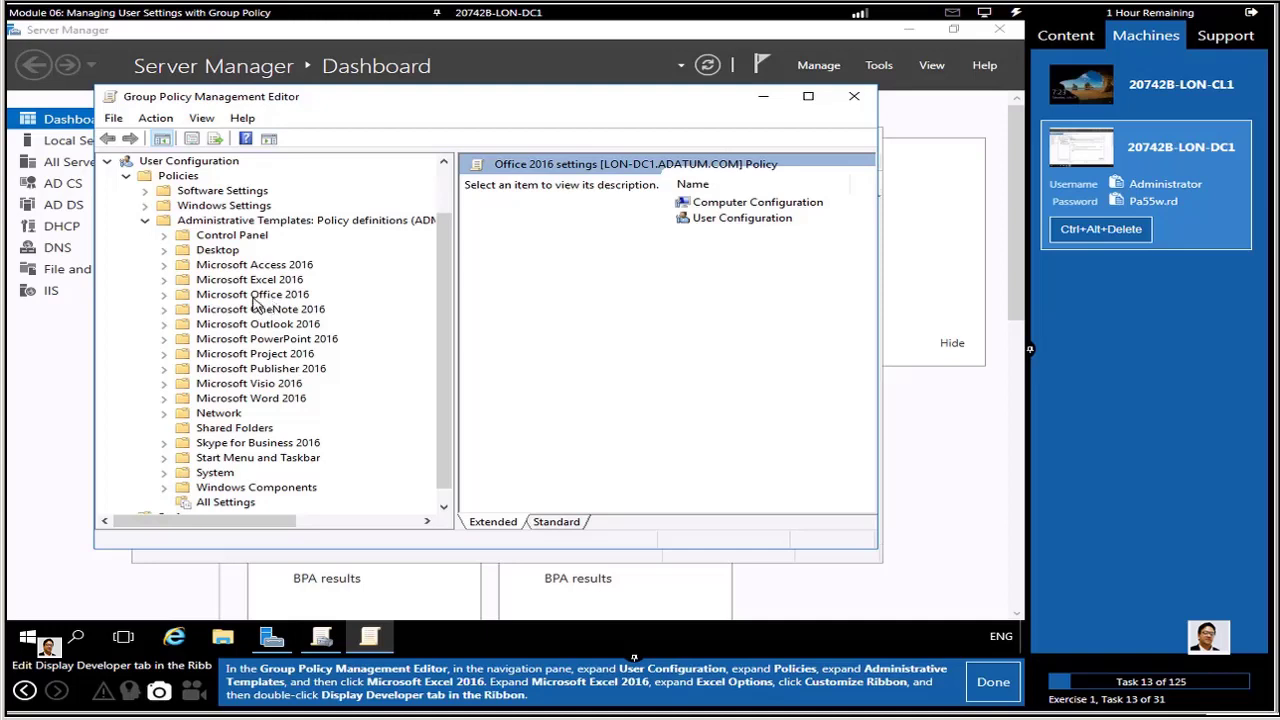
left_click(165, 296)
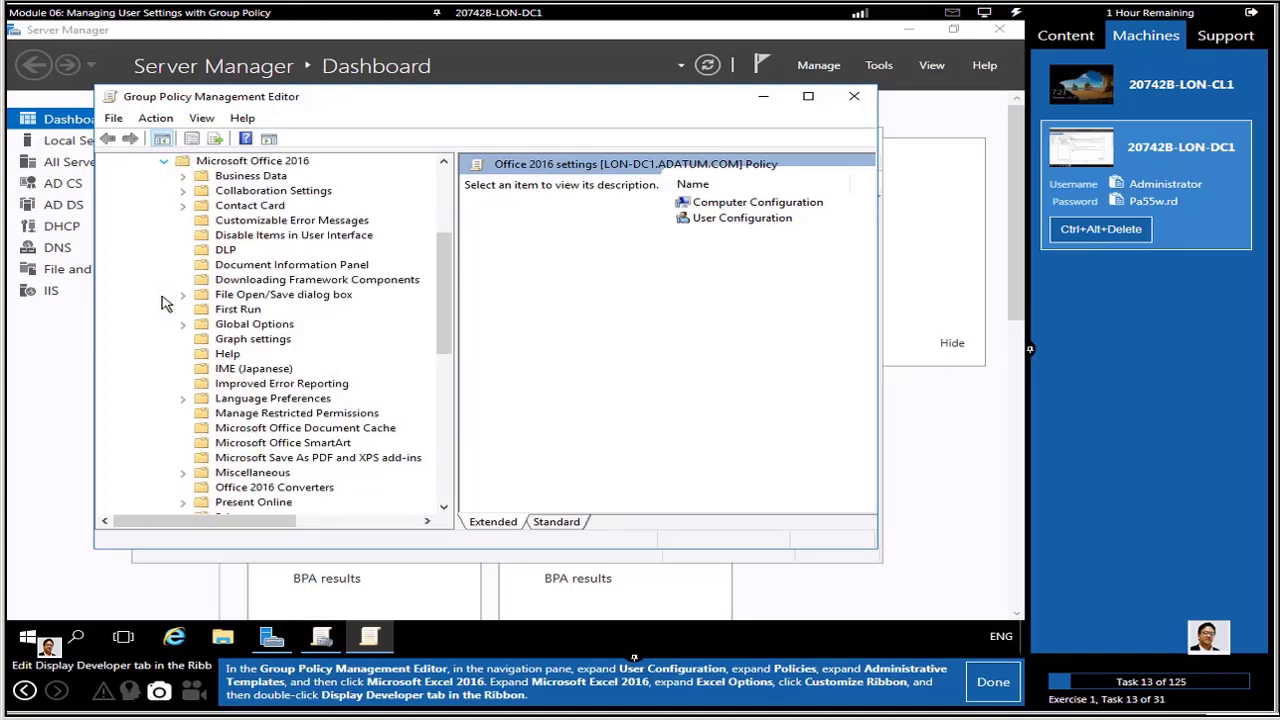
left_click_drag(446, 308, 447, 362)
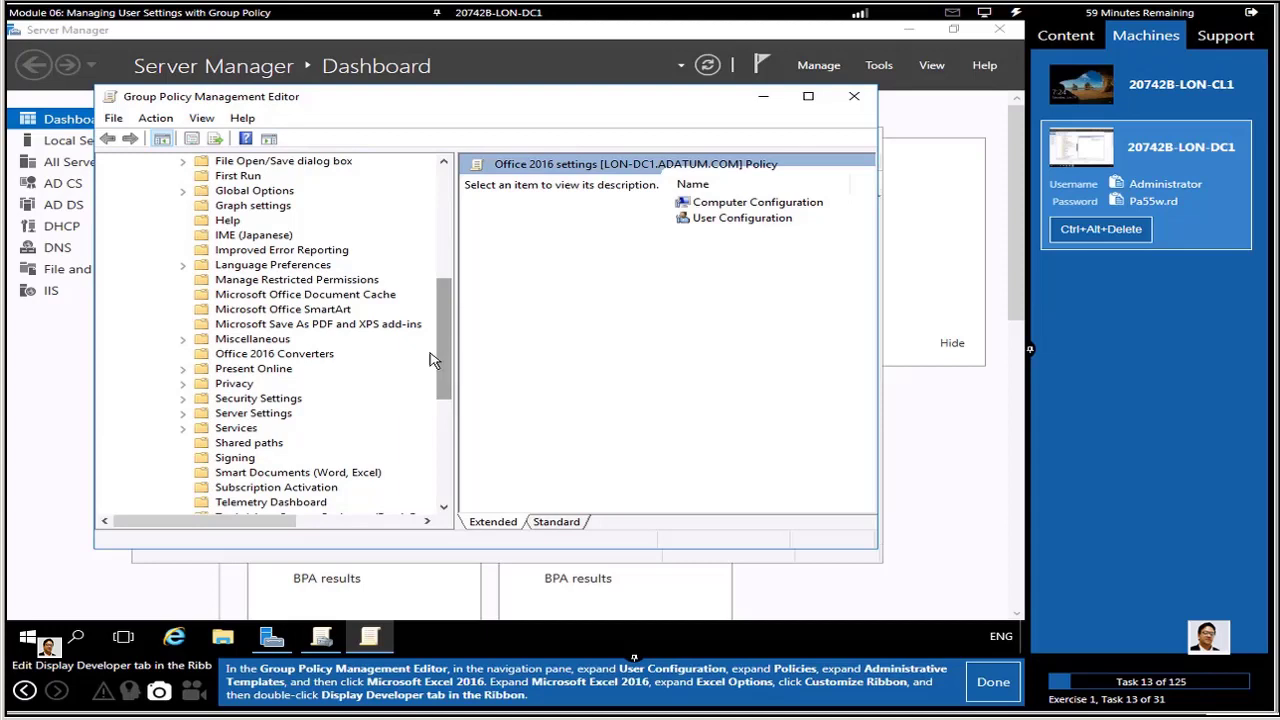
left_click_drag(446, 360, 448, 289)
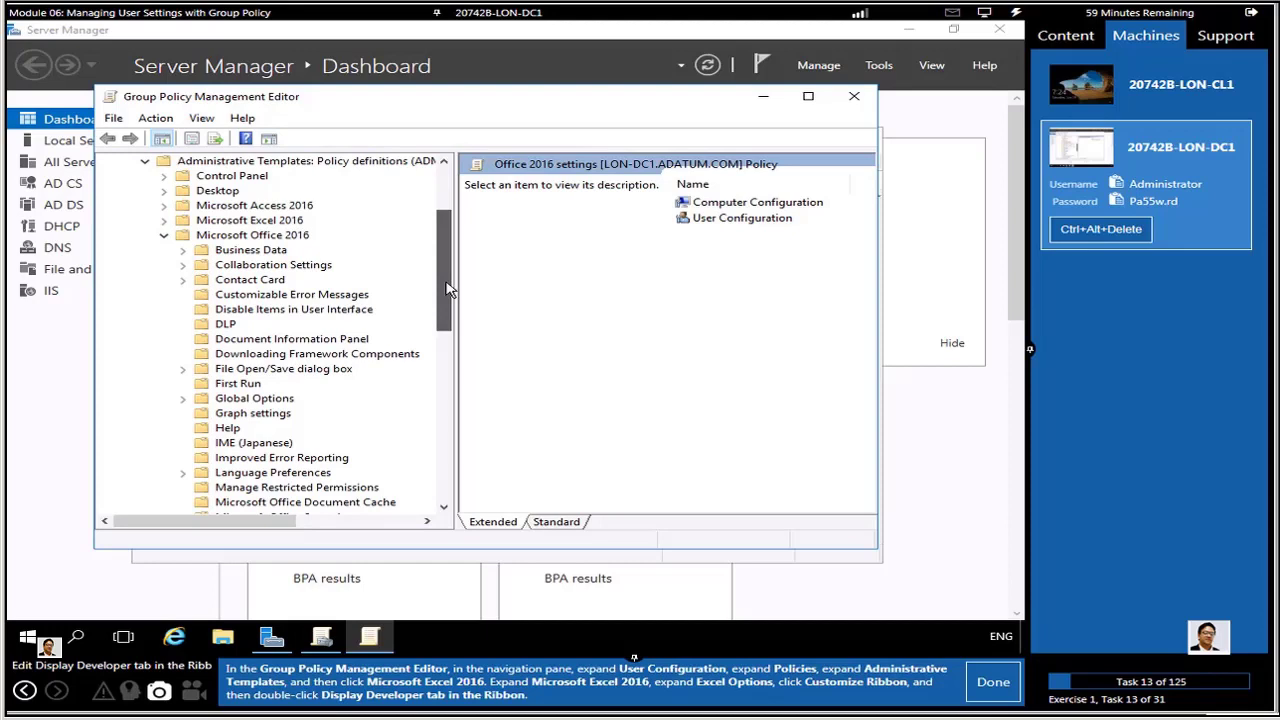
- Show the Customize Ribbon policies under Microsoft Excel 2016, Excel Options, in the standard view and maximize the editor
left_click_drag(447, 289, 453, 304)
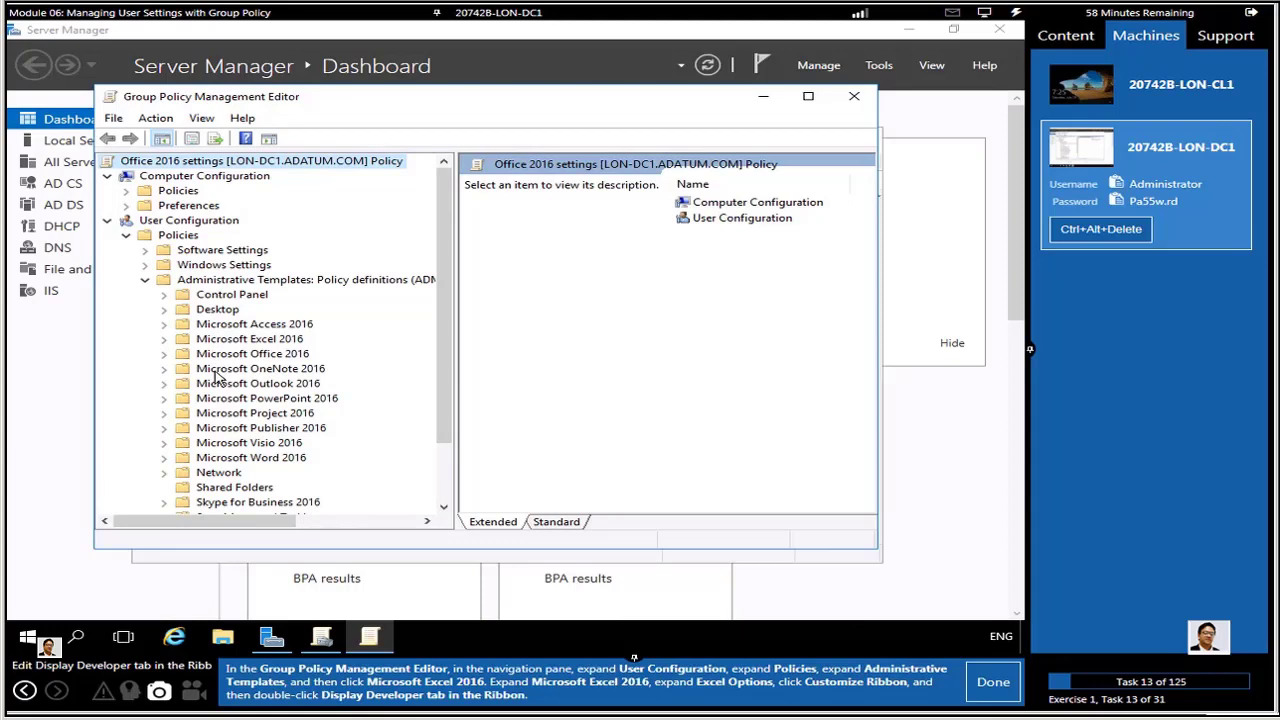
left_click(167, 341)
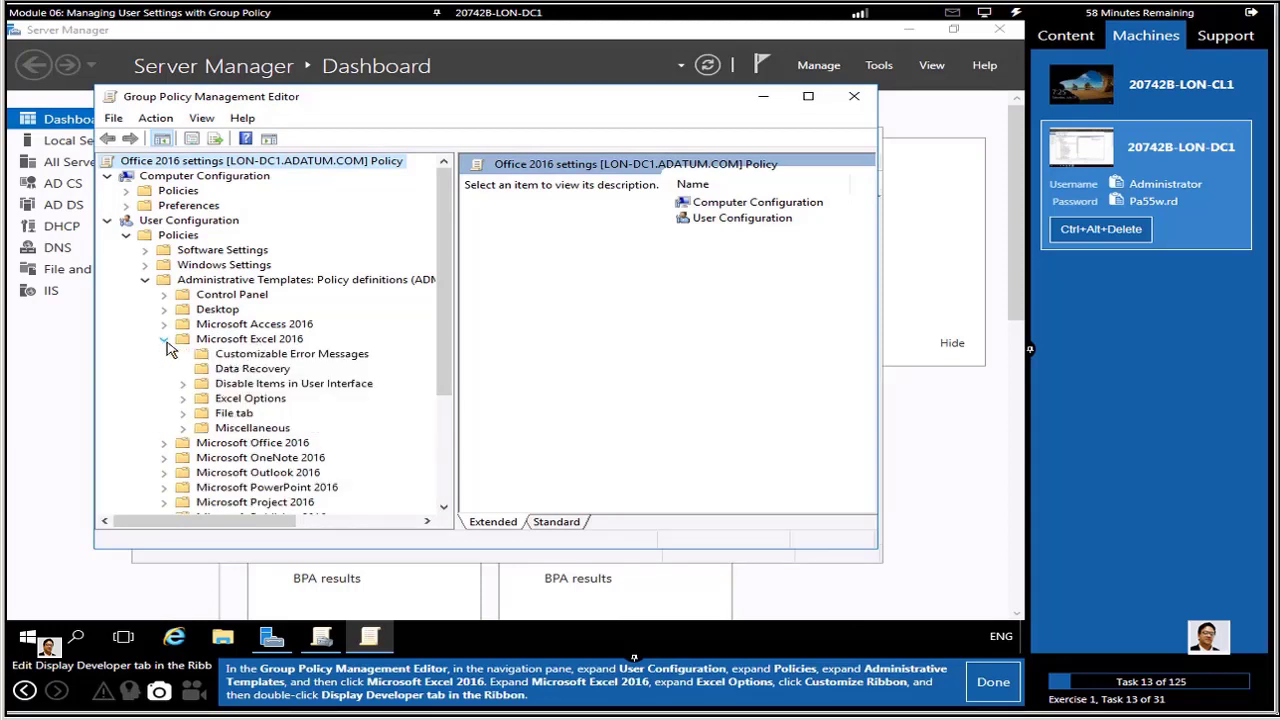
left_click(183, 400)
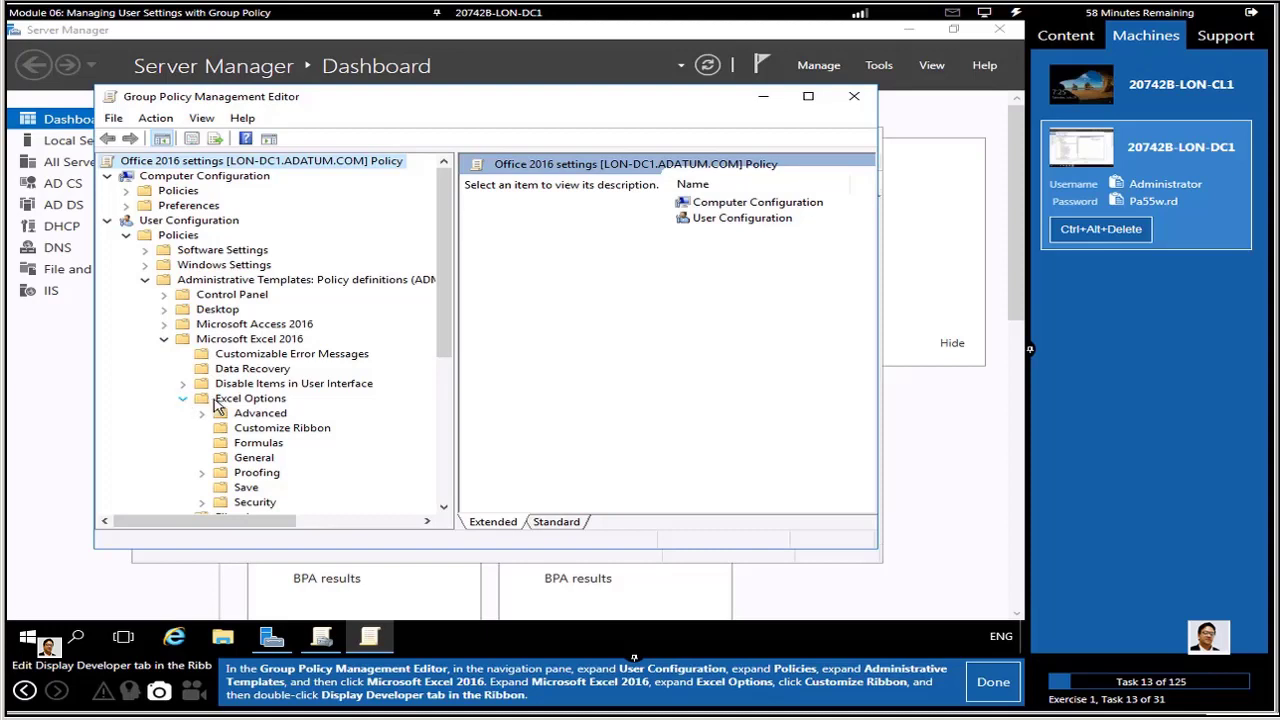
left_click(256, 402)
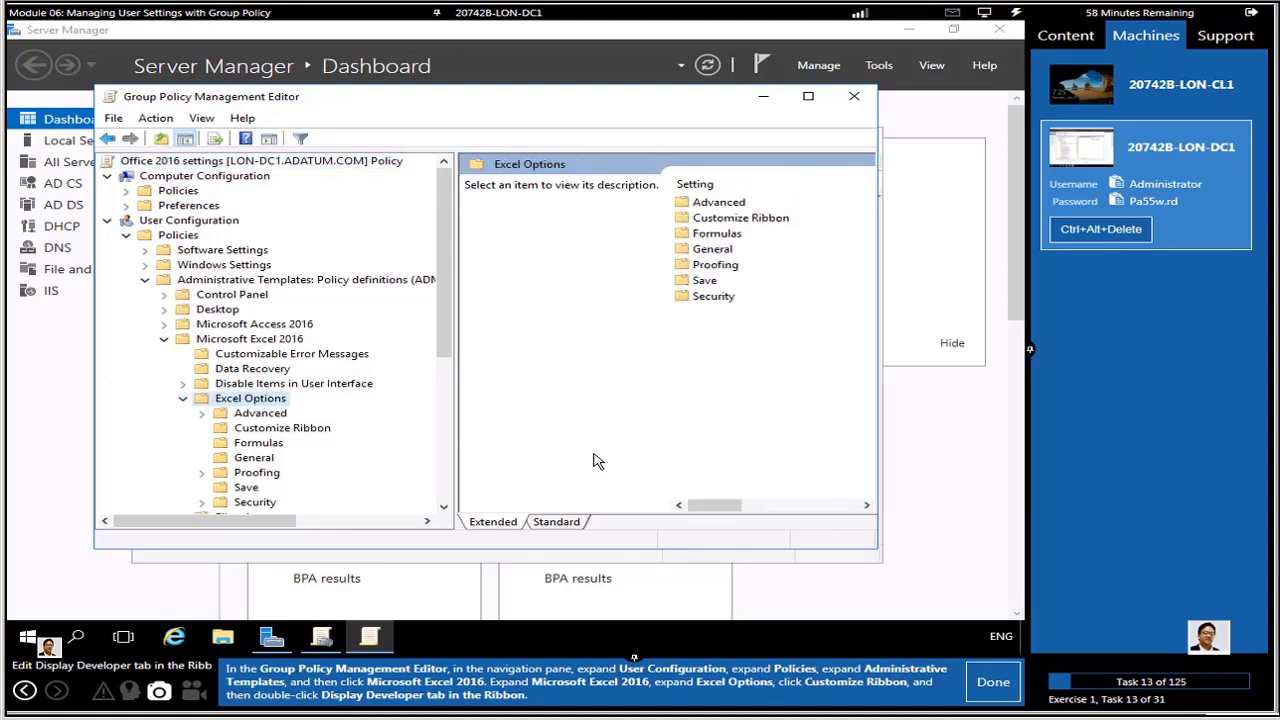
left_click(562, 522)
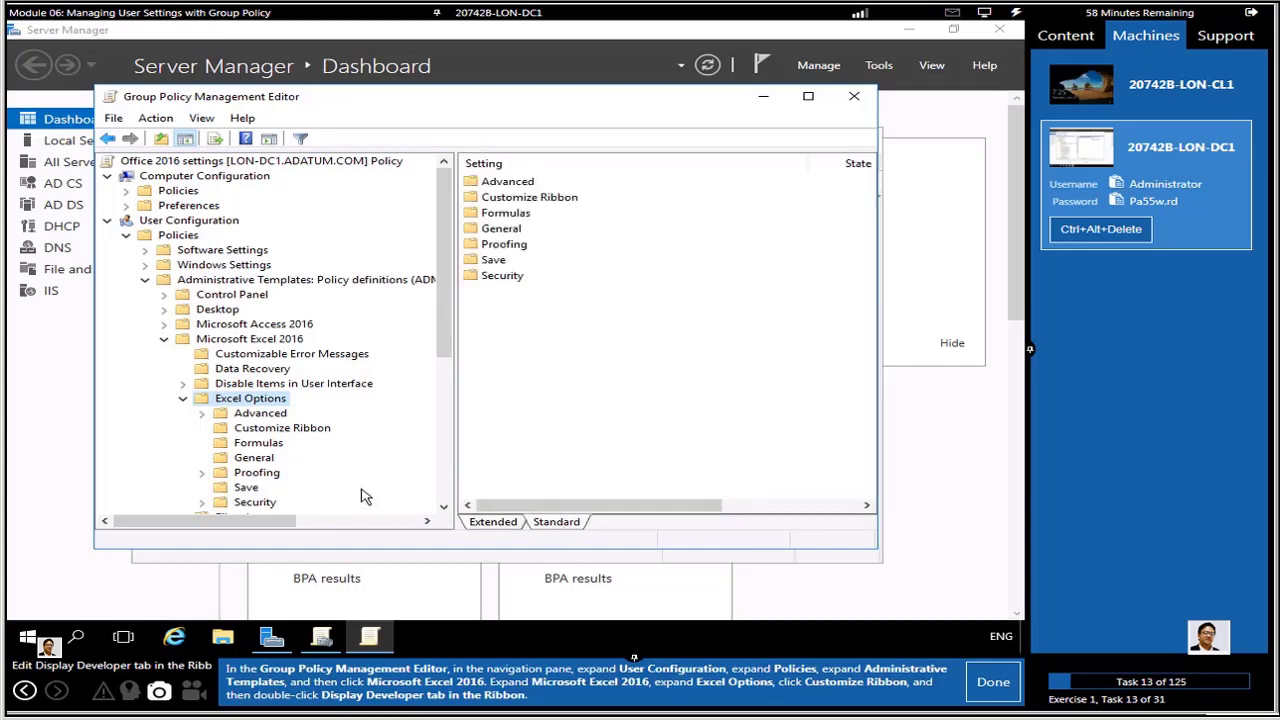
left_click(282, 432)
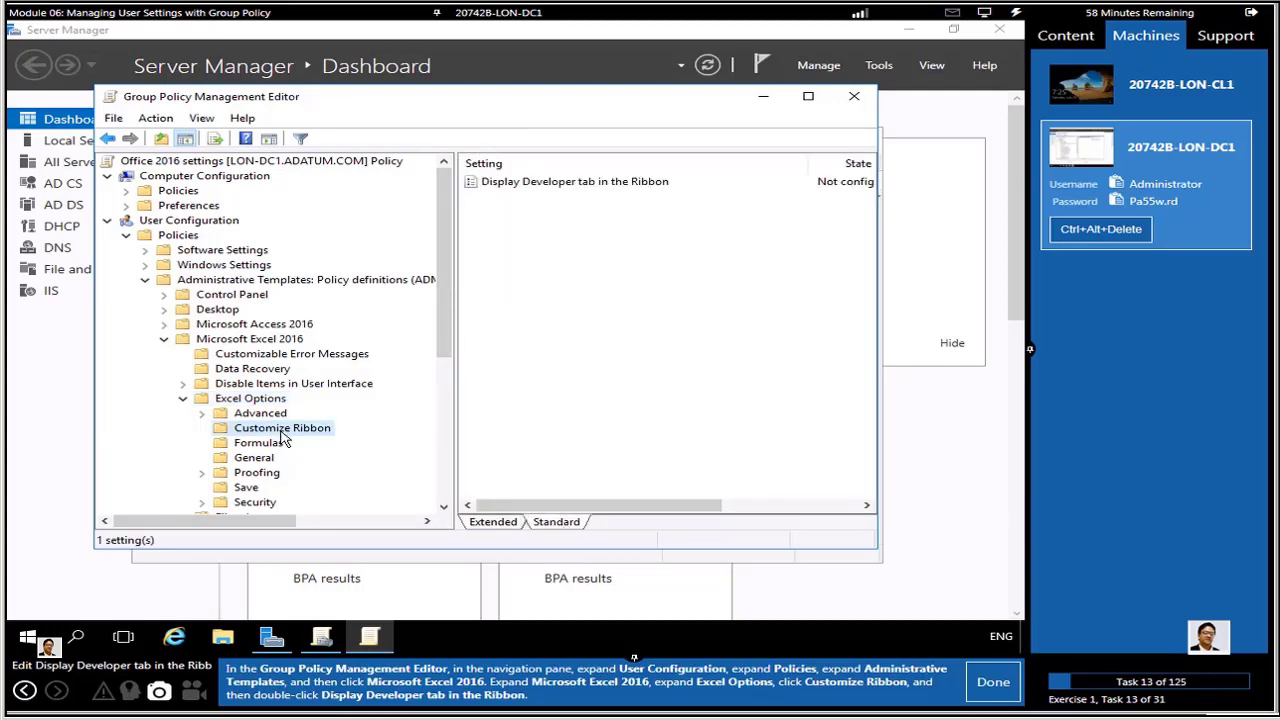
left_click(808, 96)
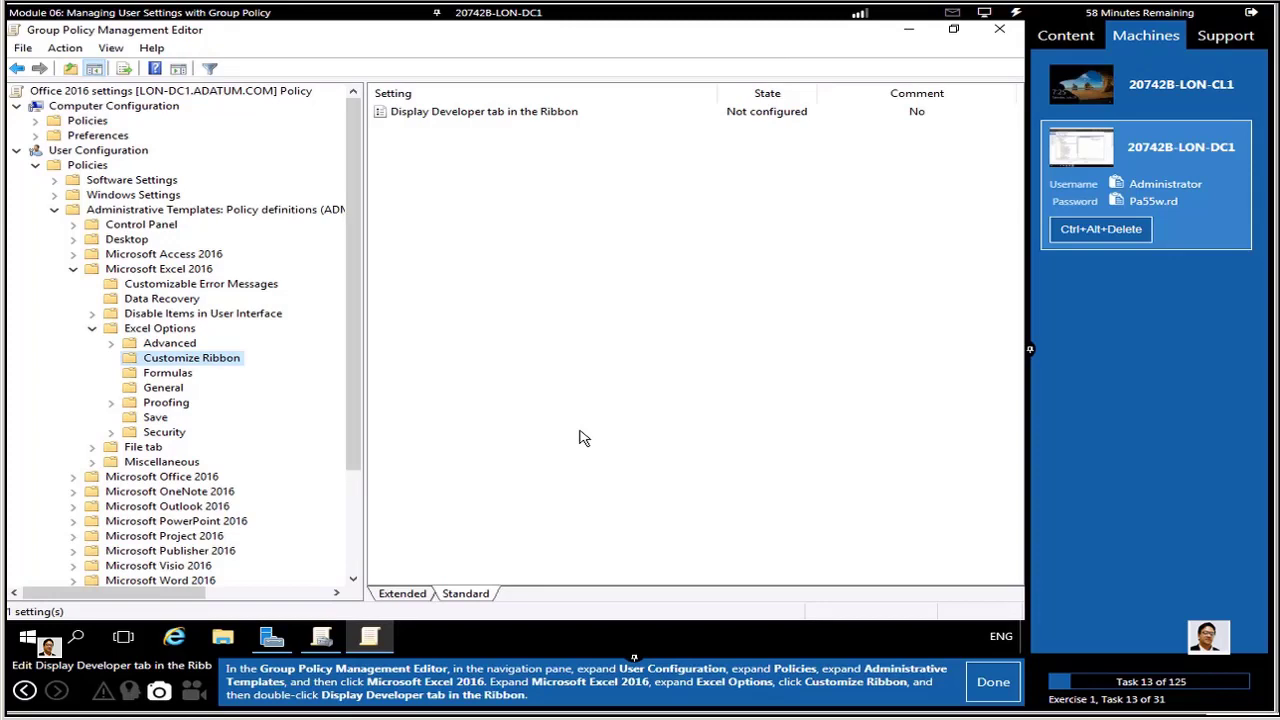
- Set the Display Developer tab in the Ribbon policy to Enabled, marking the lab task for opening it as done
left_click(478, 116)
right_click(478, 116)
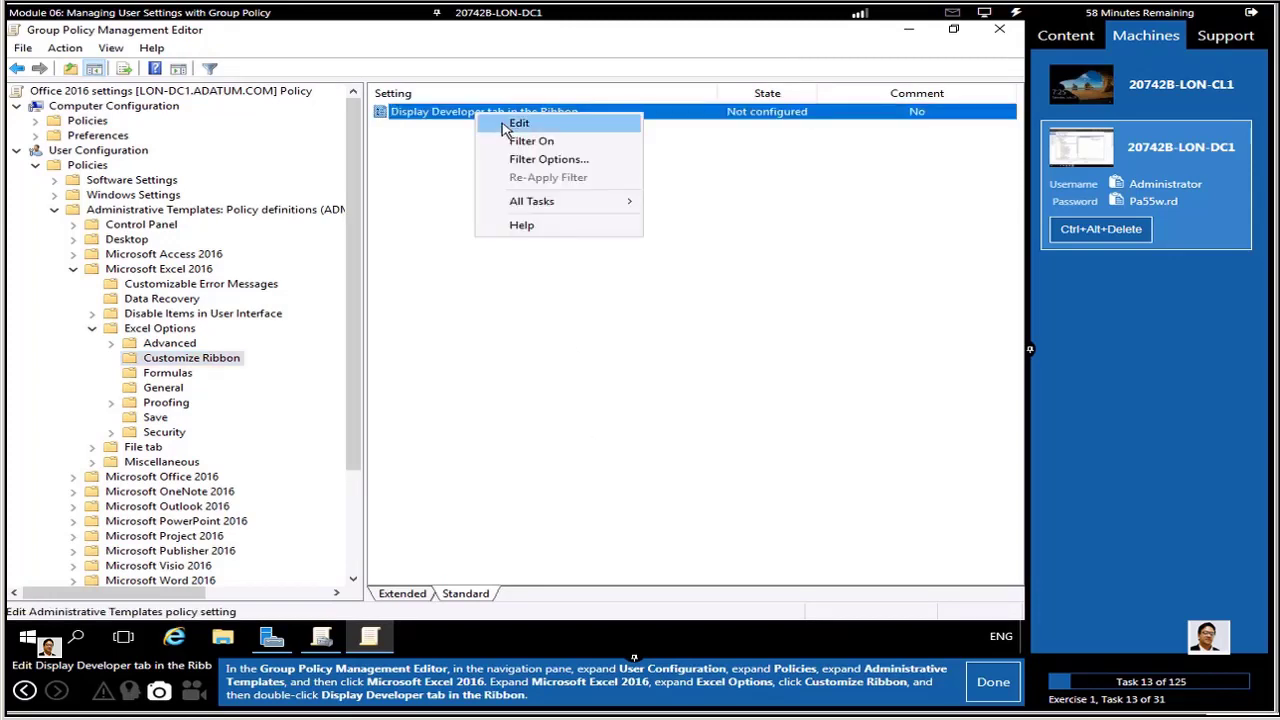
left_click(510, 126)
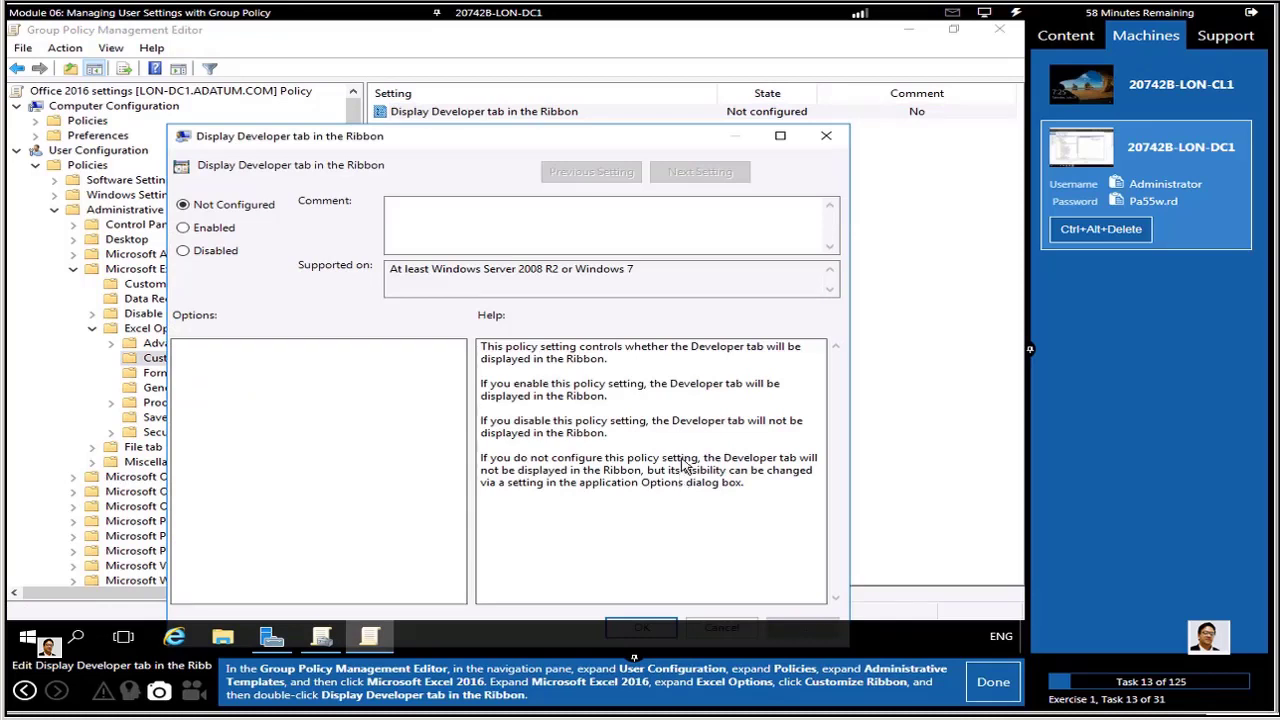
left_click_drag(594, 141, 608, 90)
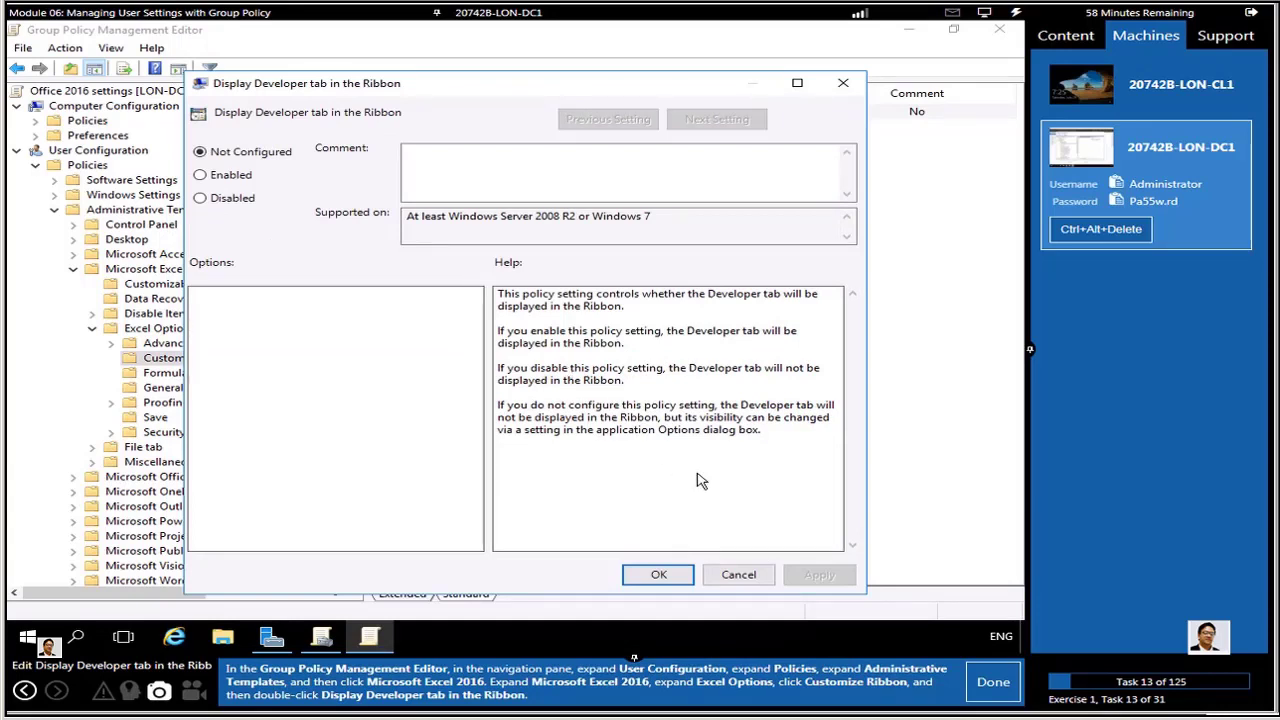
left_click(995, 681)
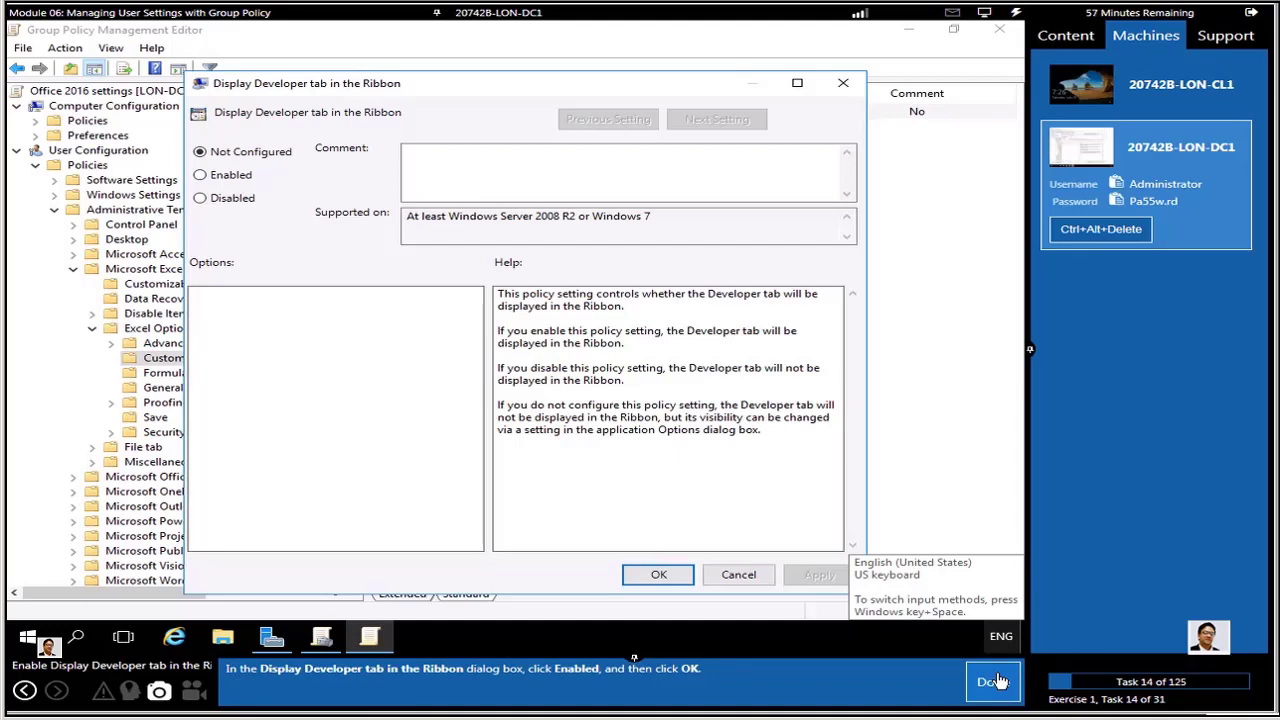
left_click(201, 176)
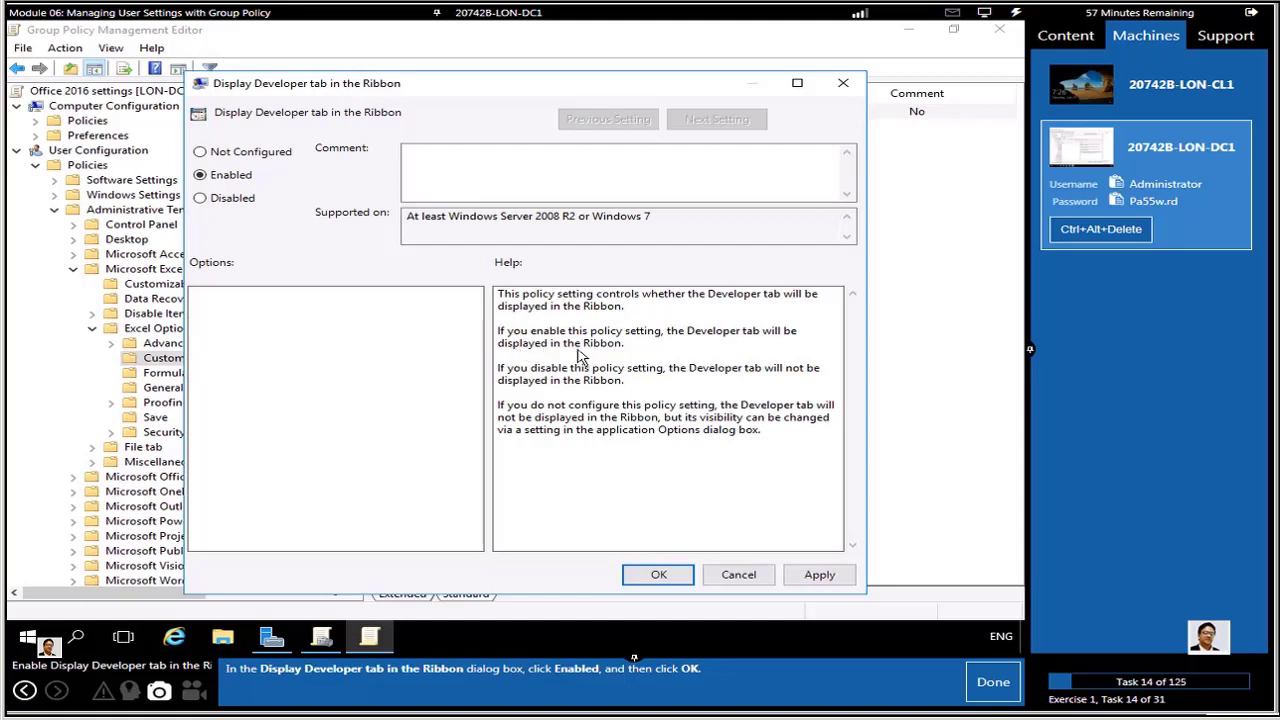
left_click(658, 574)
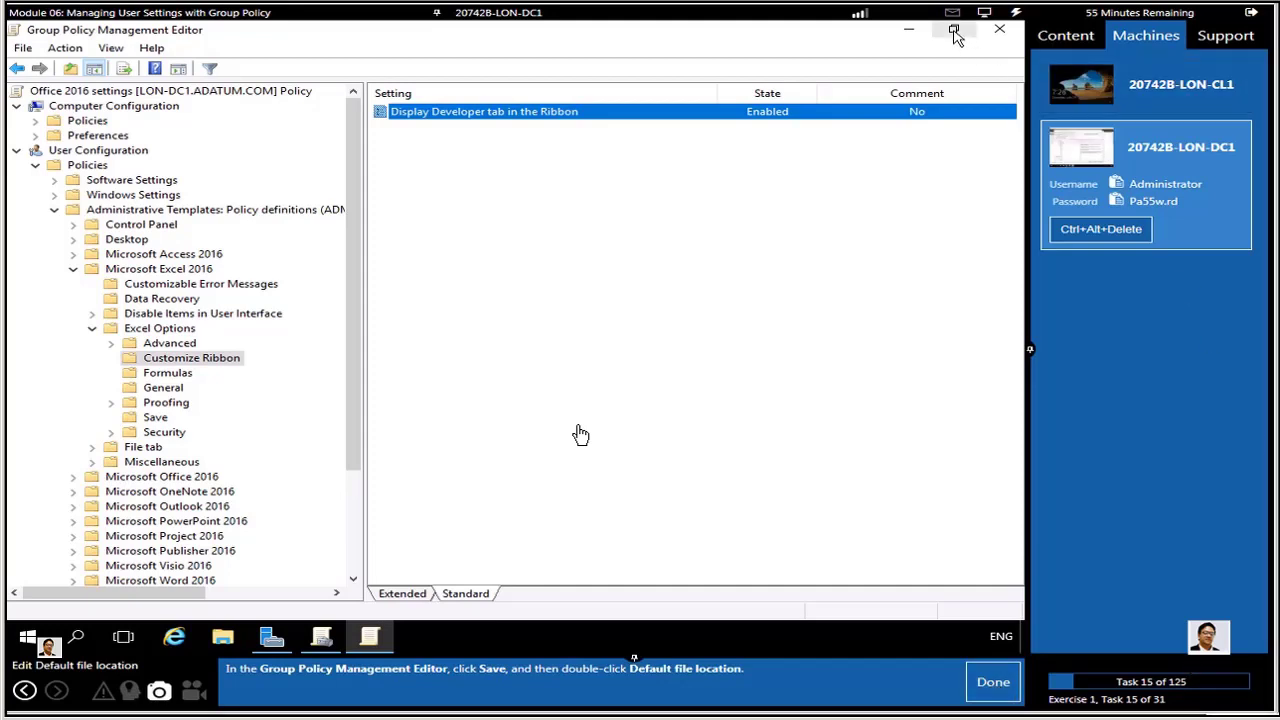
- Restore the editor to its smaller window size and list the Save policies under Excel Options
left_click(954, 31)
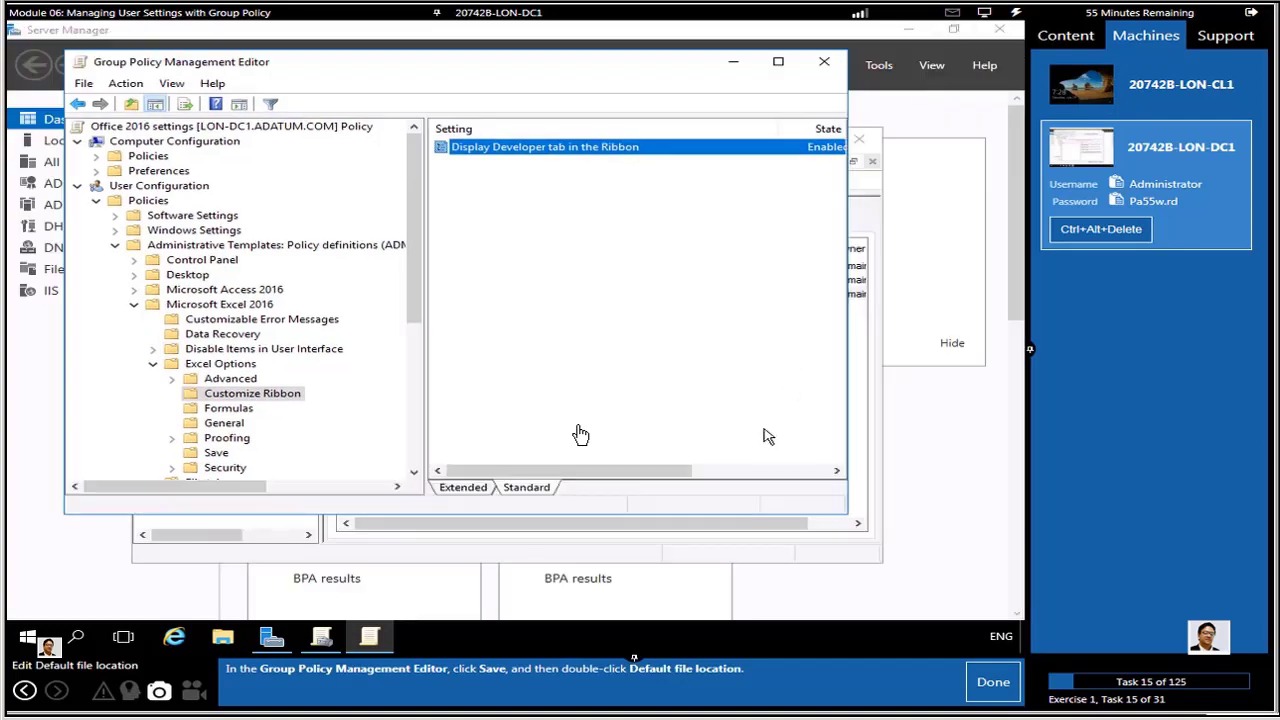
left_click(216, 453)
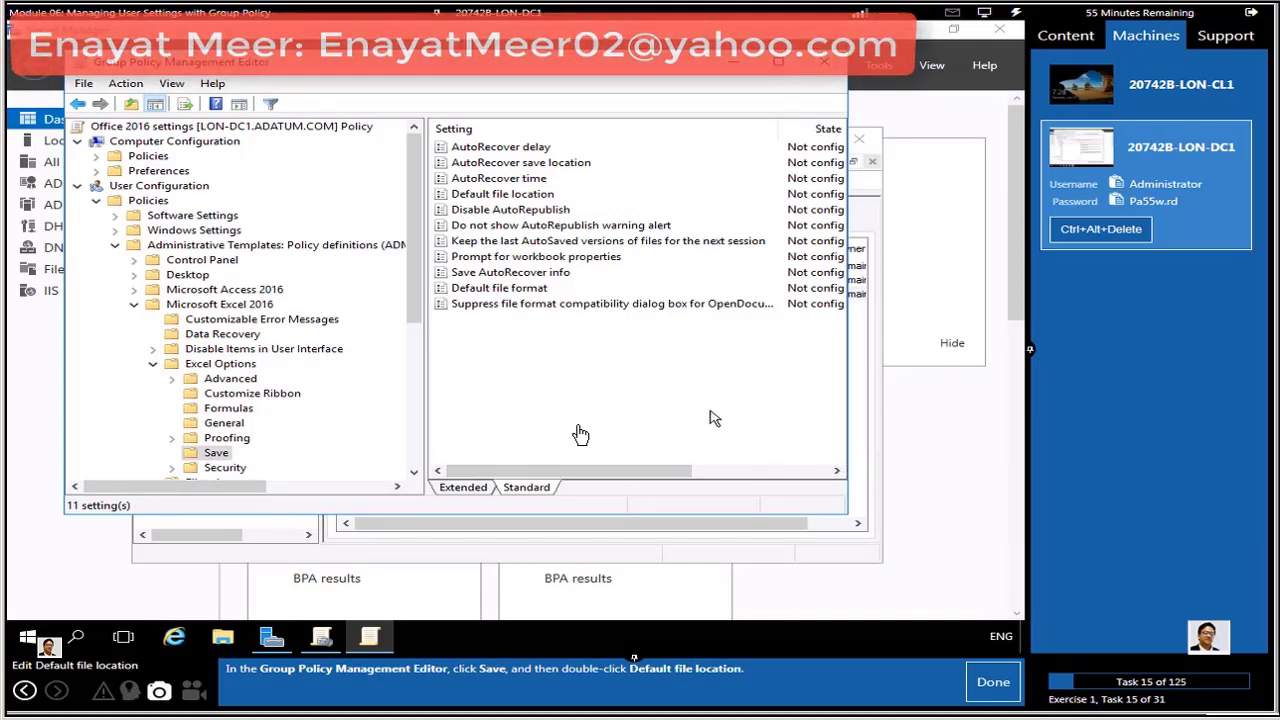
left_click_drag(664, 472, 440, 474)
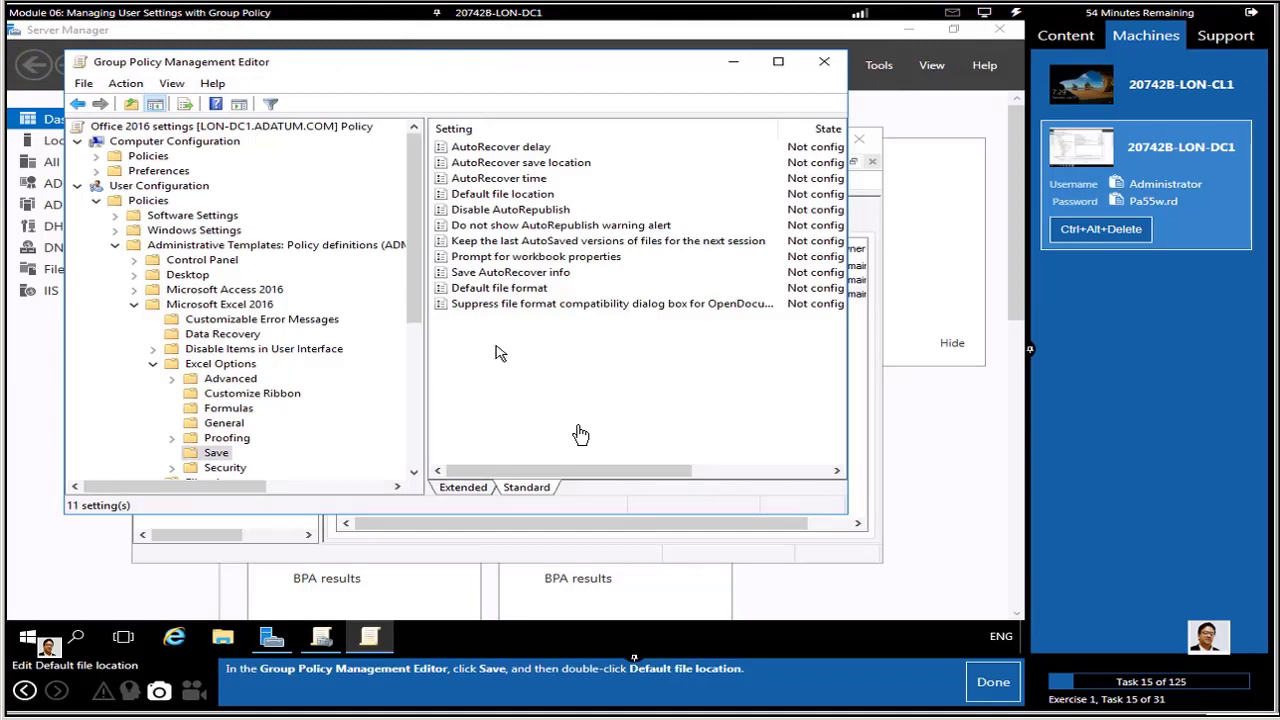
- Set the Default file location policy to Enabled with the location %userprofile%\Desktop, marking the lab task for opening it as done
left_click(493, 200)
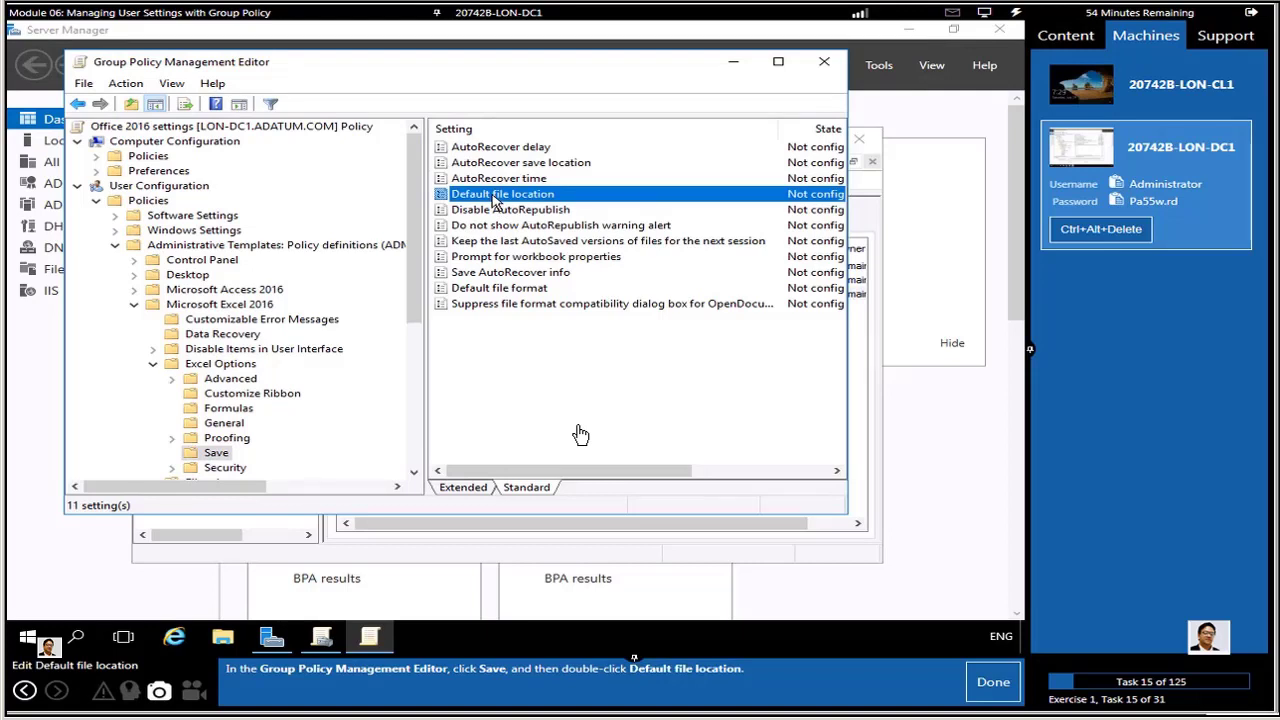
right_click(493, 198)
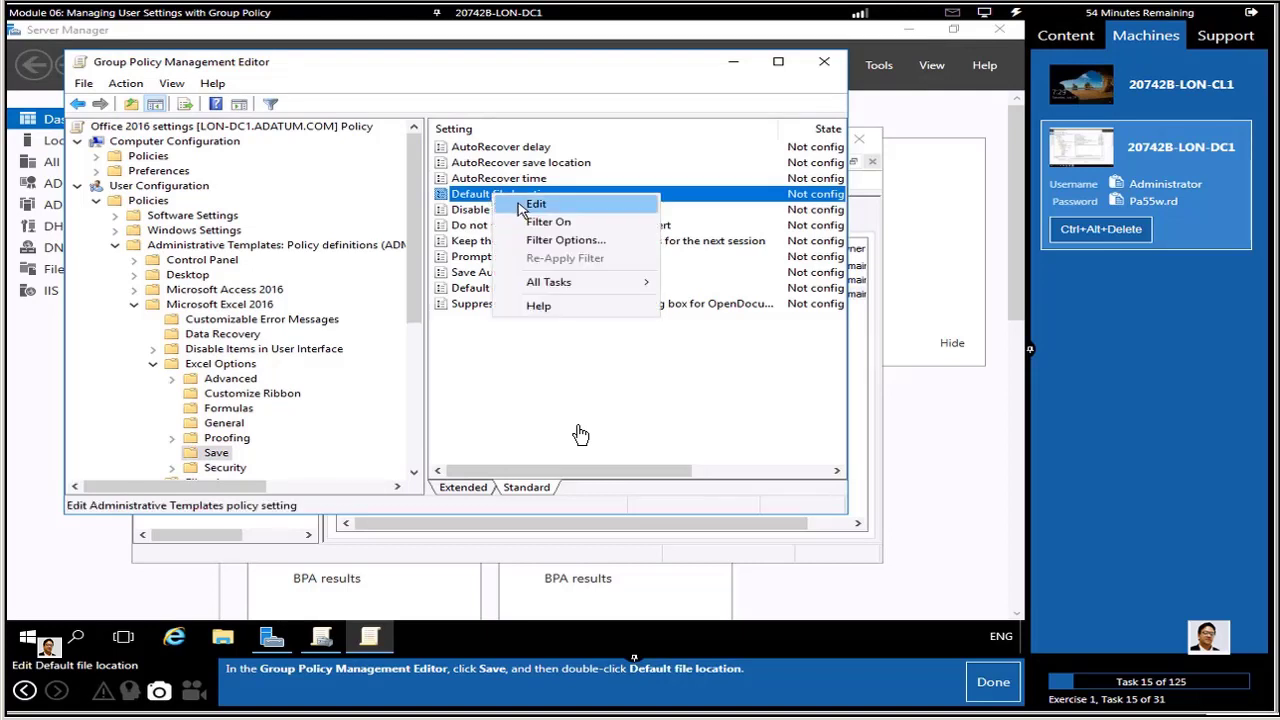
left_click(522, 205)
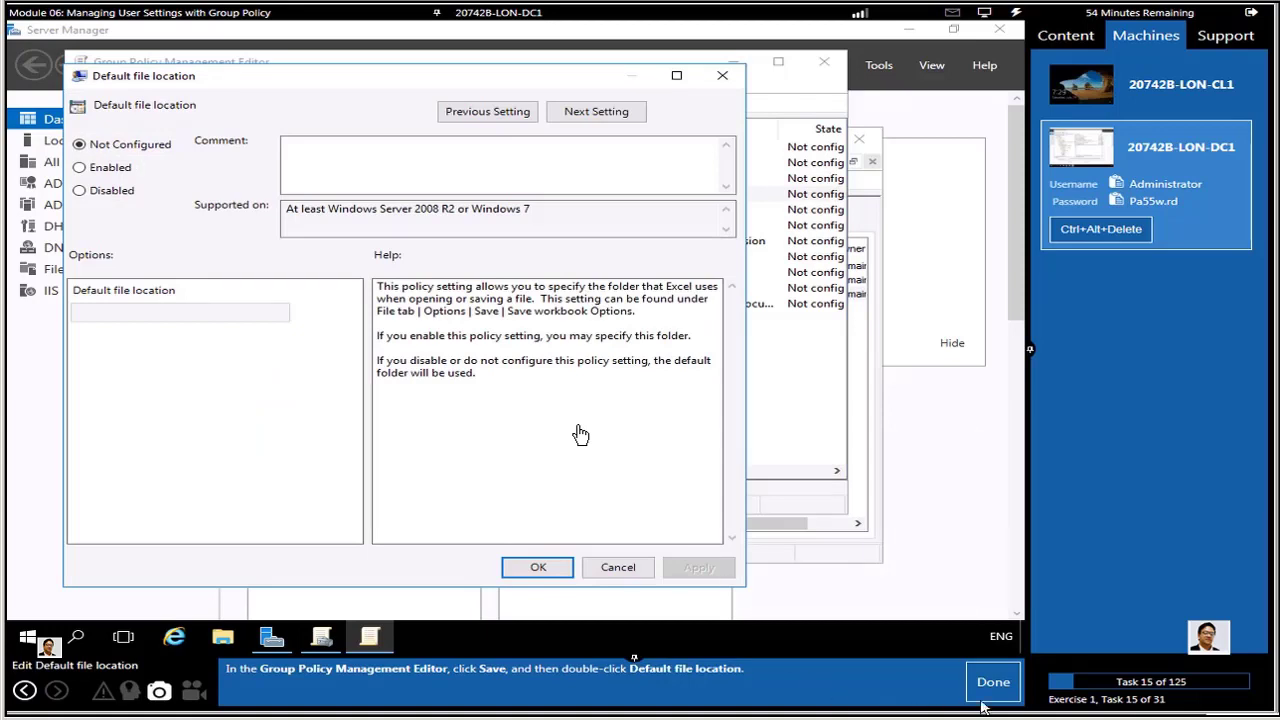
left_click(988, 683)
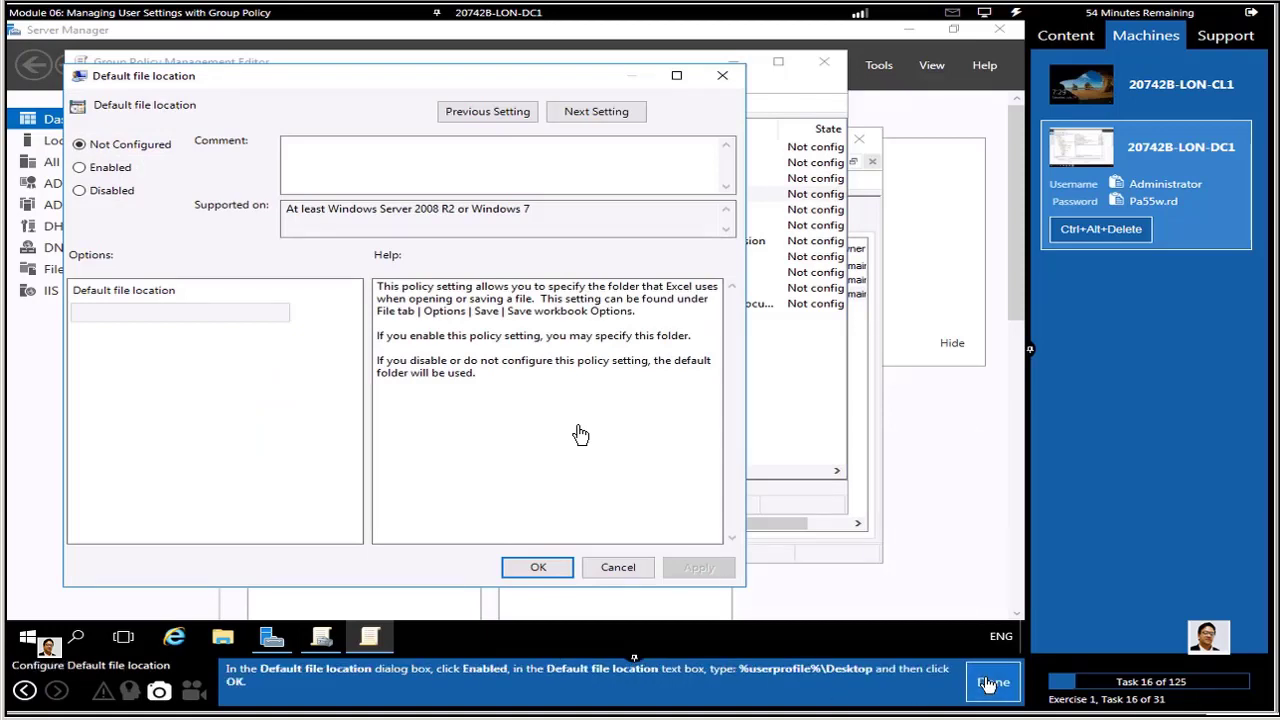
left_click(80, 168)
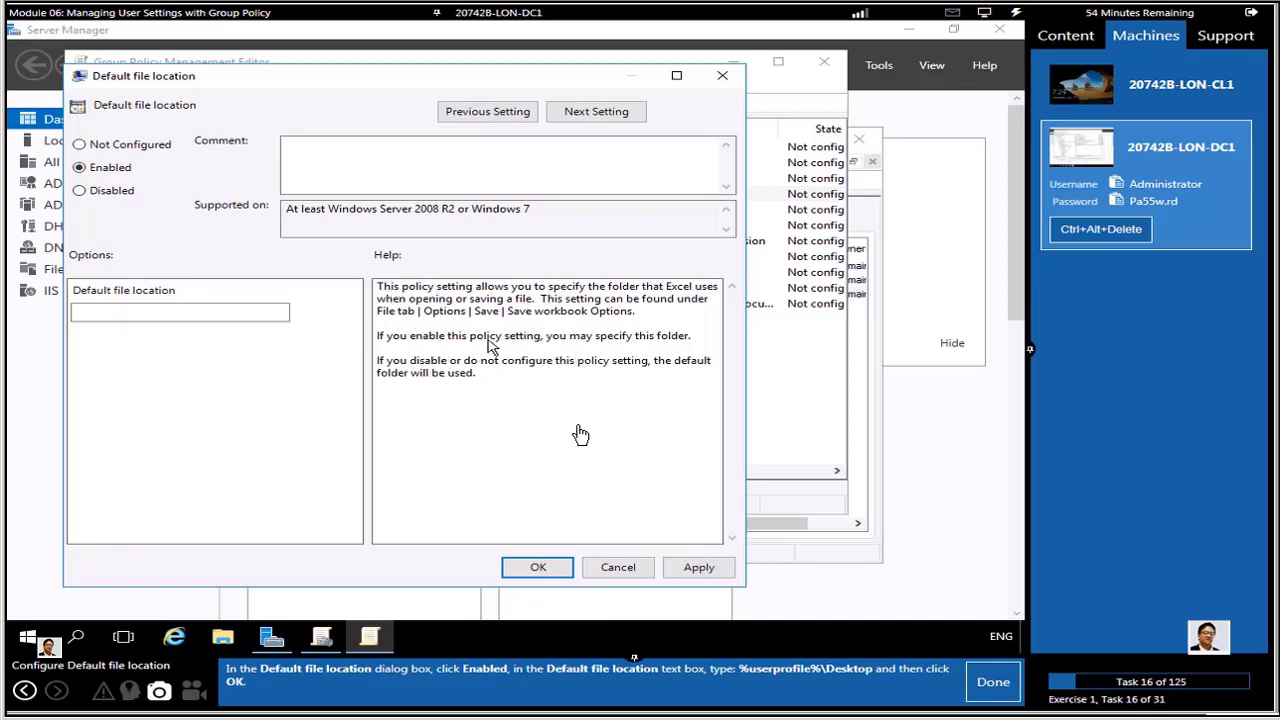
left_click(139, 317)
type("%userprofil")
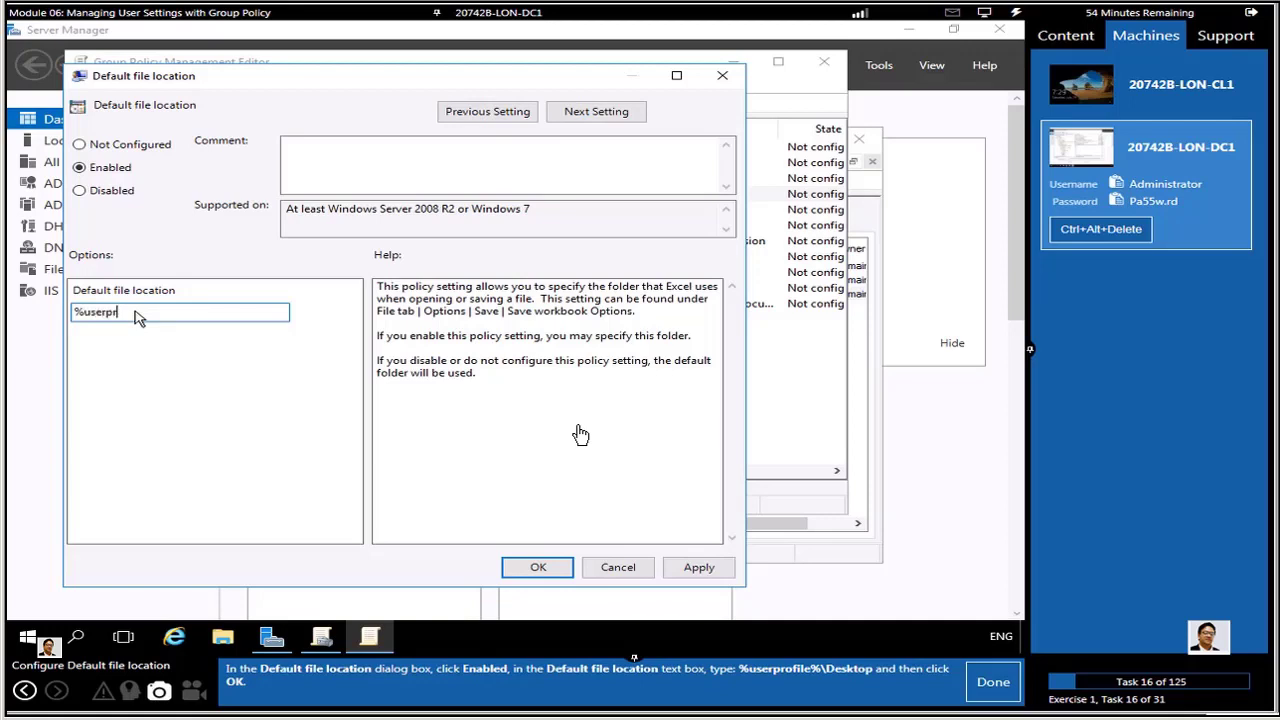
type("e%\\Desktop")
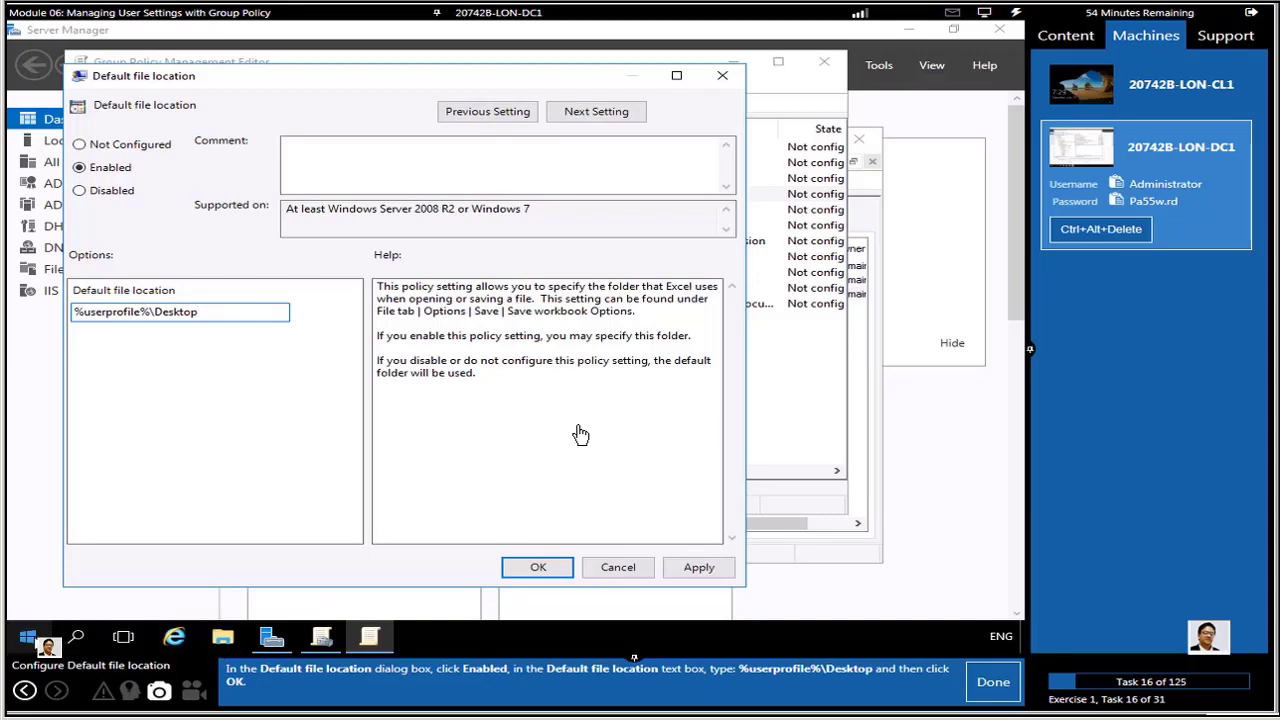
- Open %userprofile% through the Run dialog, examine its Desktop folder, and close File Explorer
right_click(27, 637)
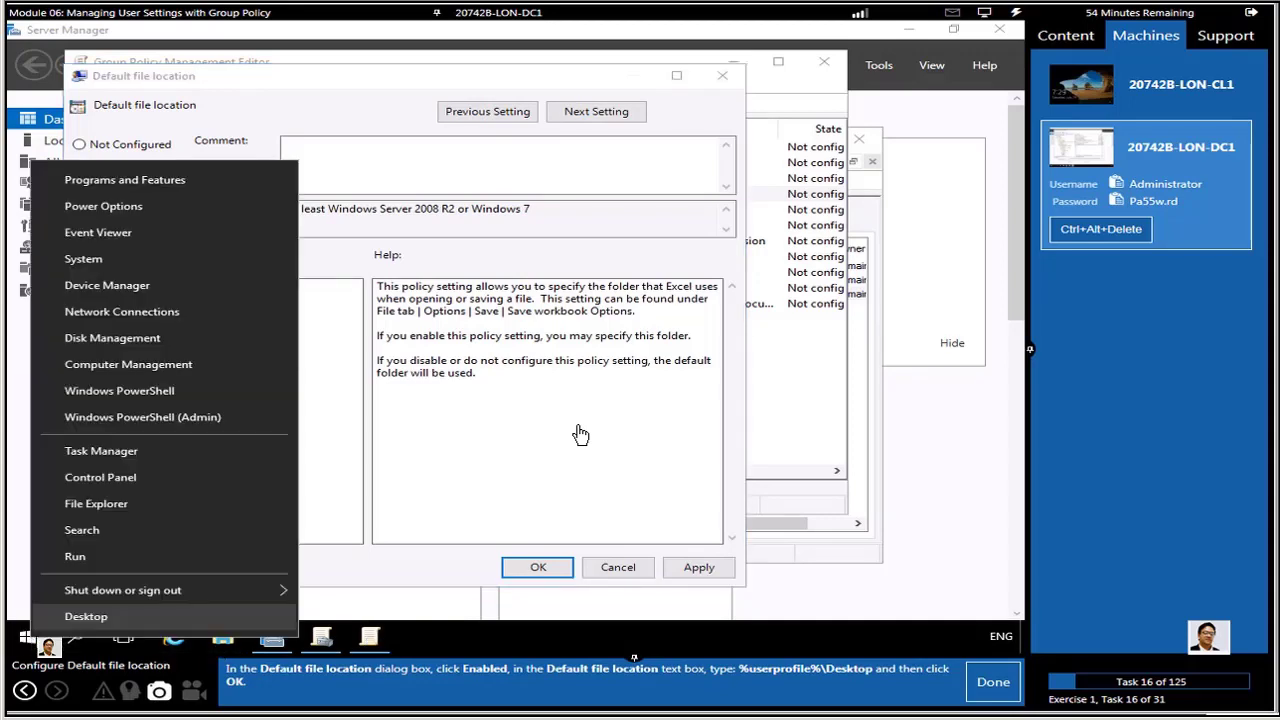
left_click(76, 557)
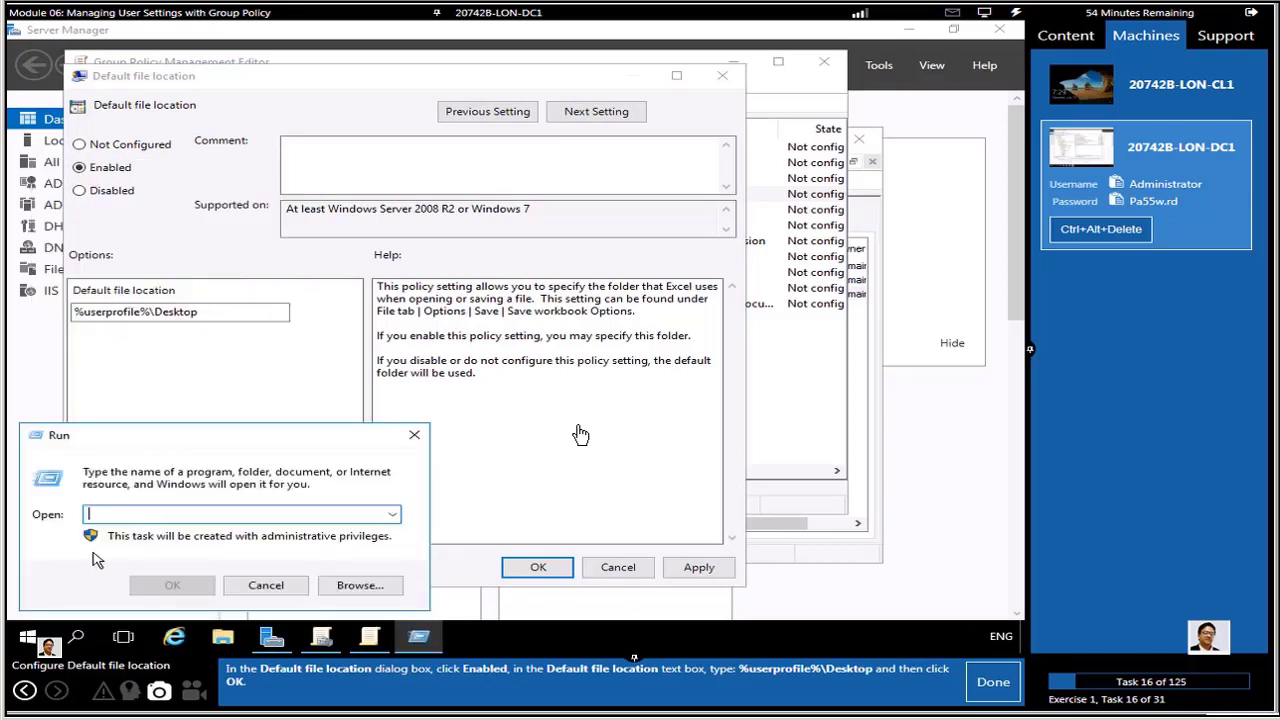
type("%")
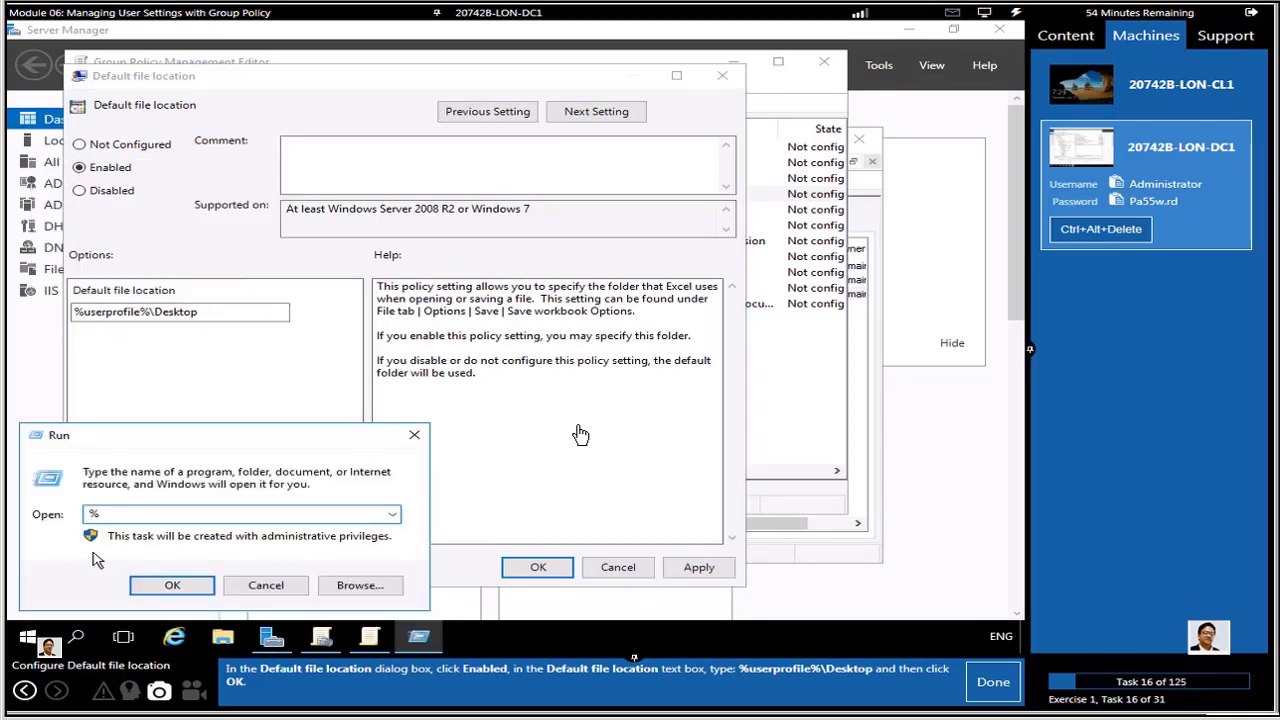
type("userprofile")
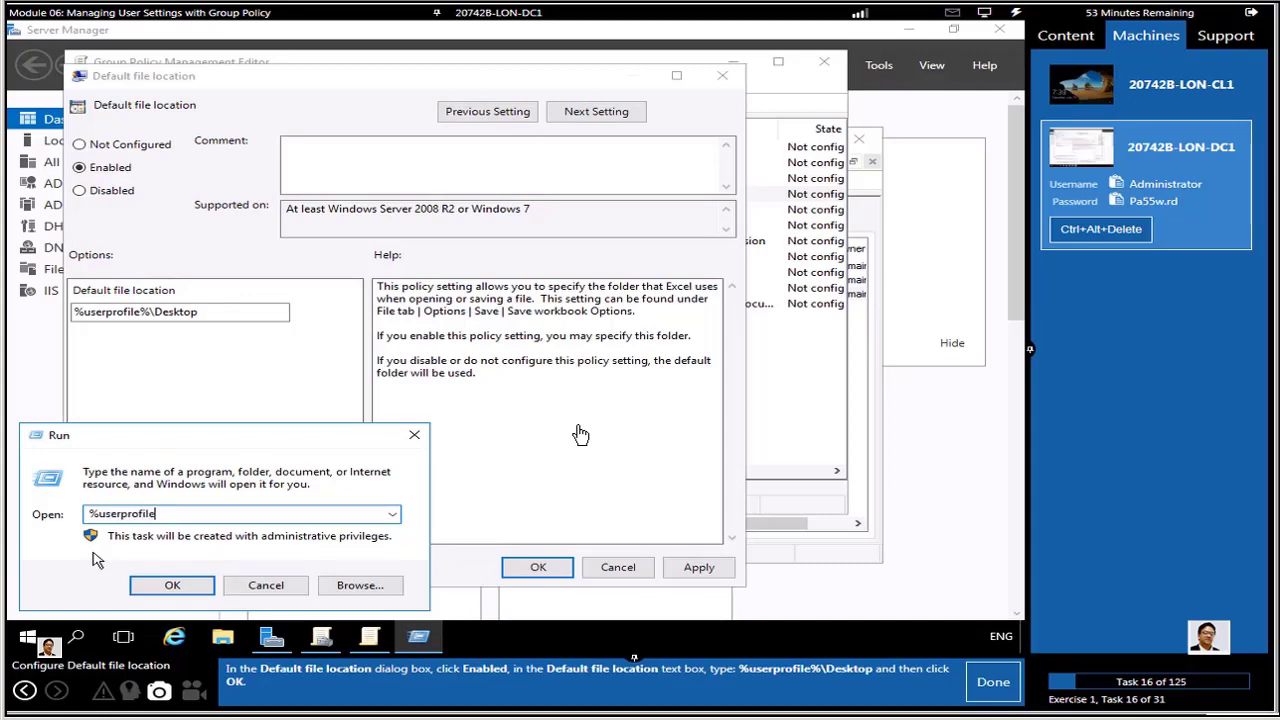
type("%")
key("Return")
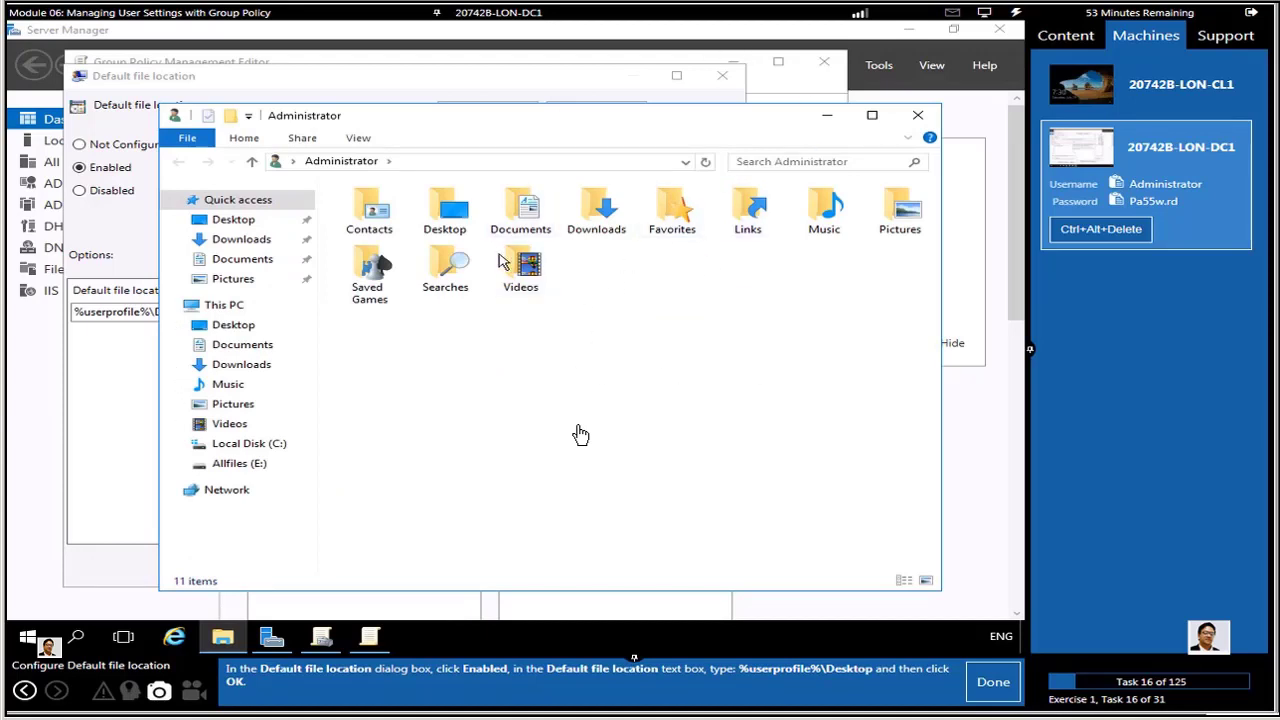
double_click(446, 212)
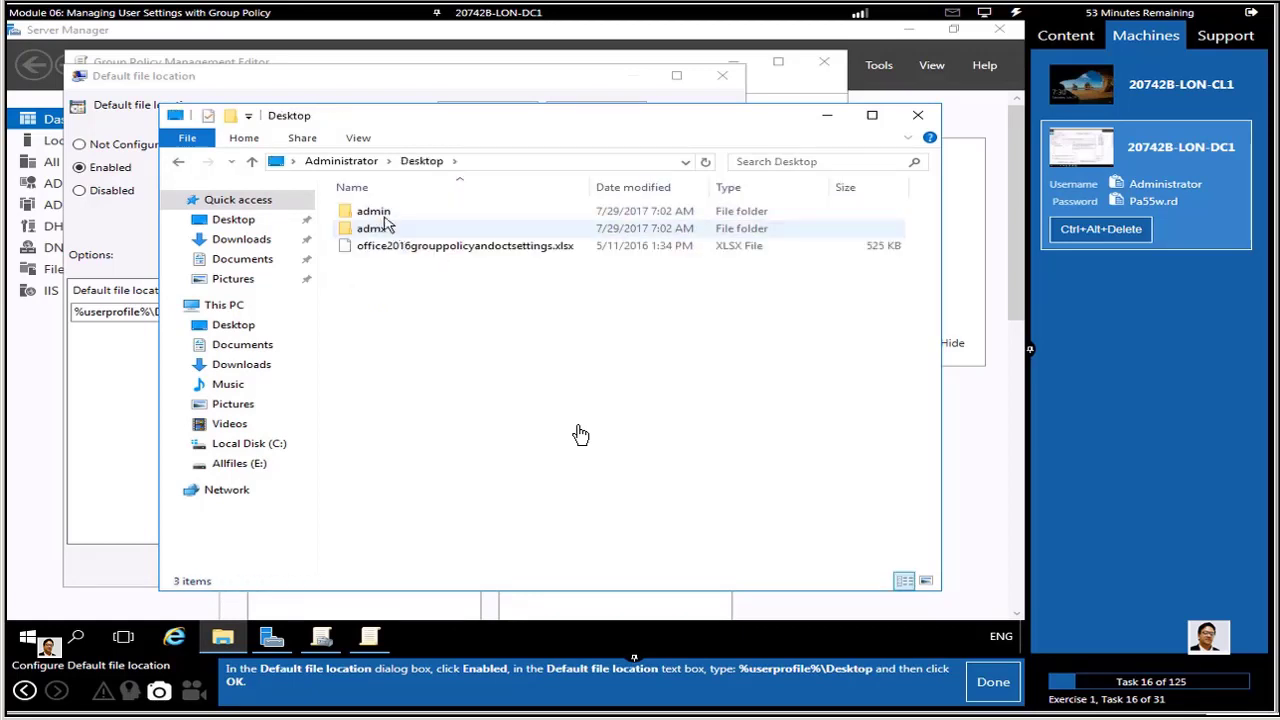
left_click(918, 119)
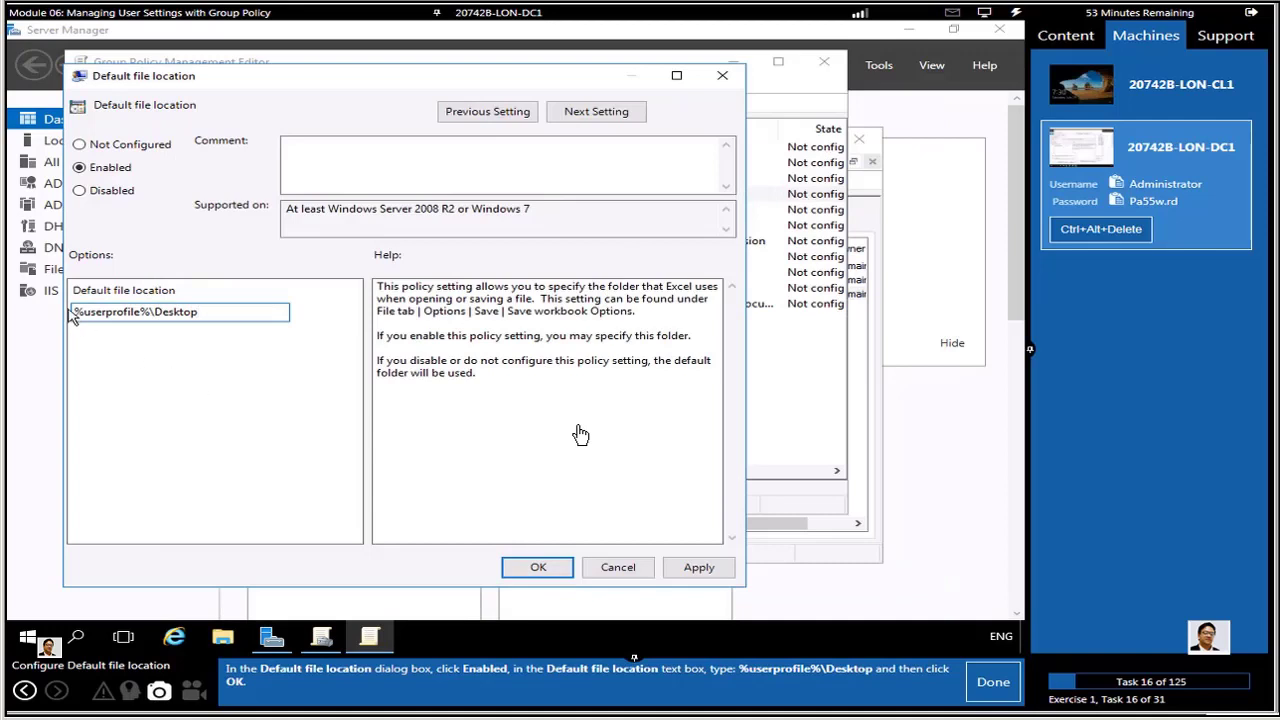
- Accept the Default file location settings and close the Group Policy Management Editor, marking both lab tasks as done
left_click(538, 567)
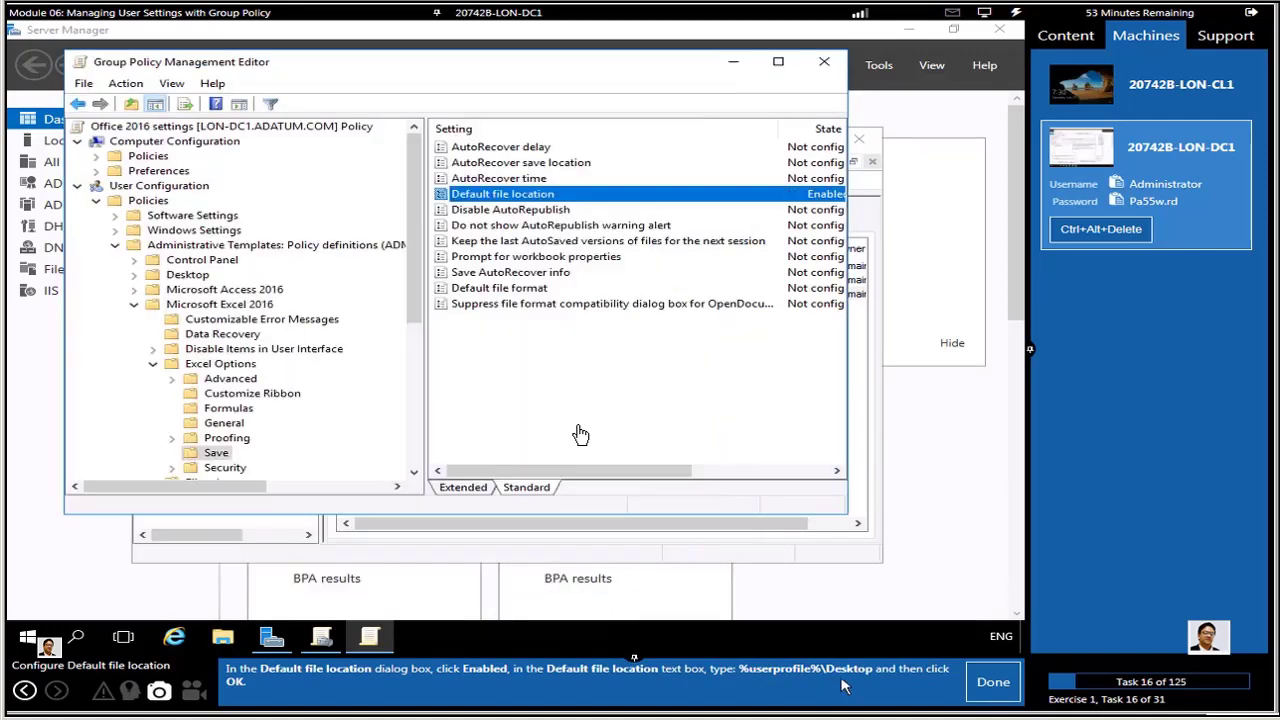
left_click(994, 683)
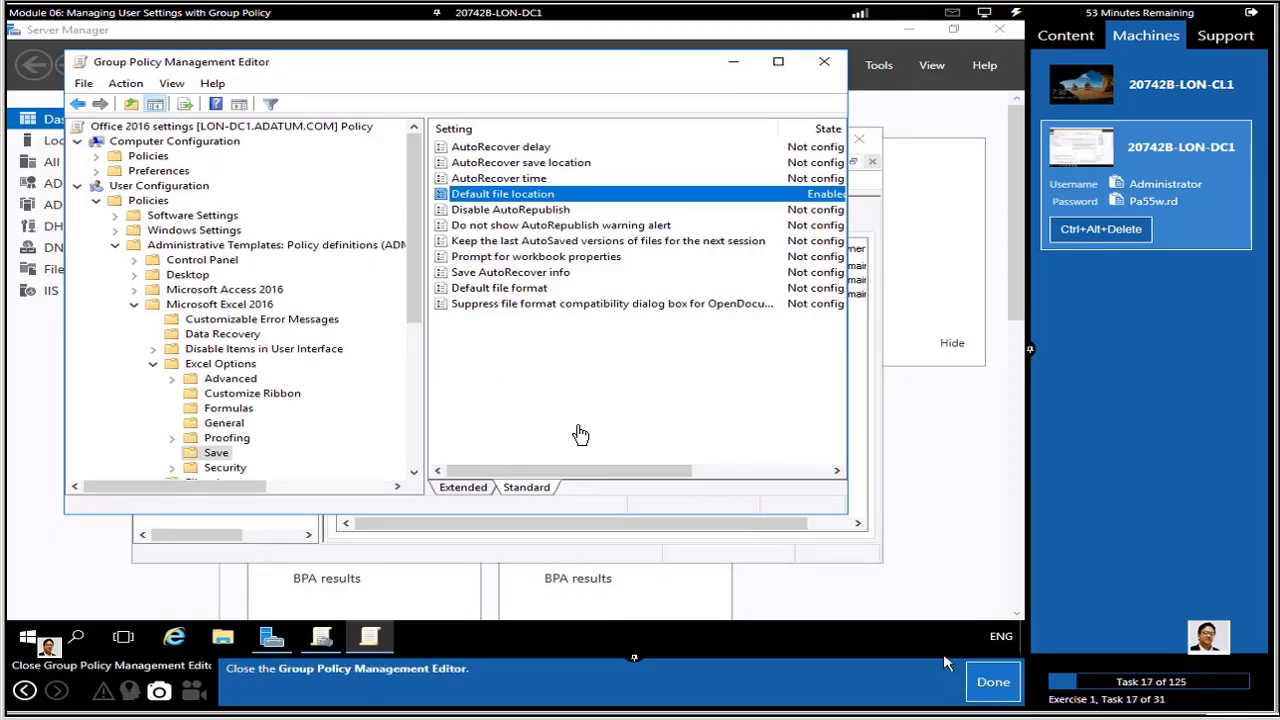
left_click(825, 64)
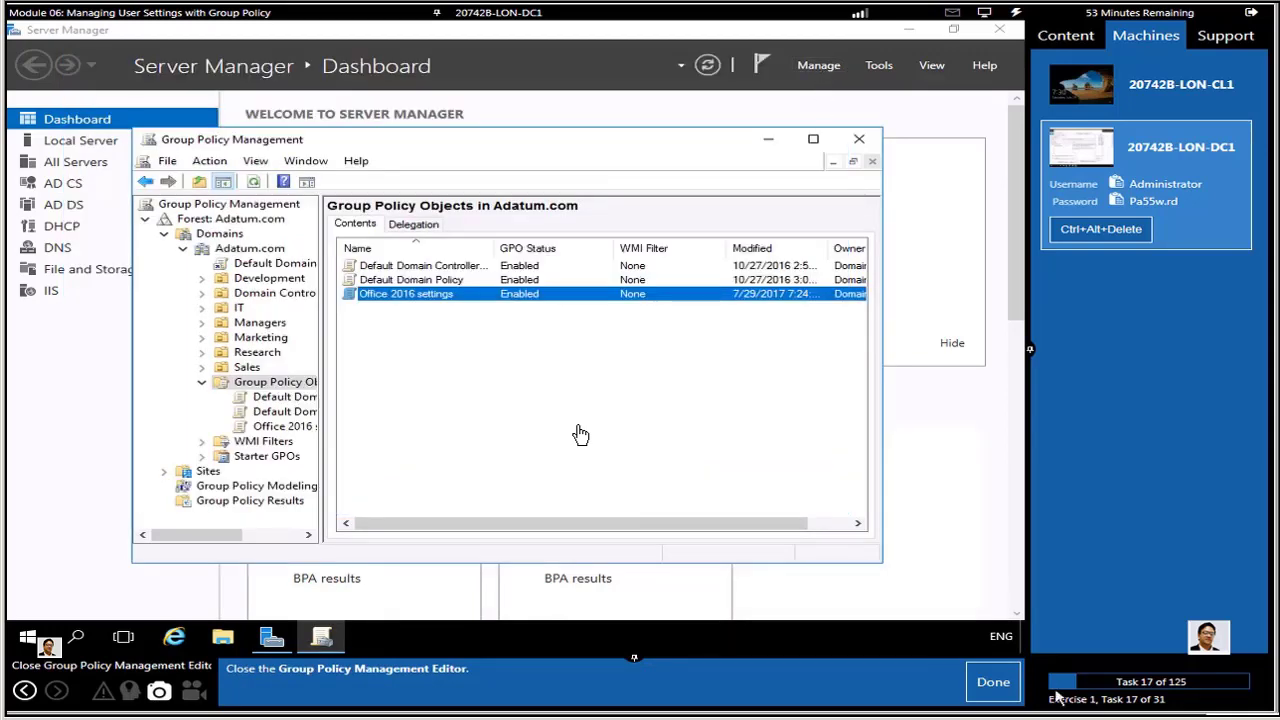
left_click(992, 684)
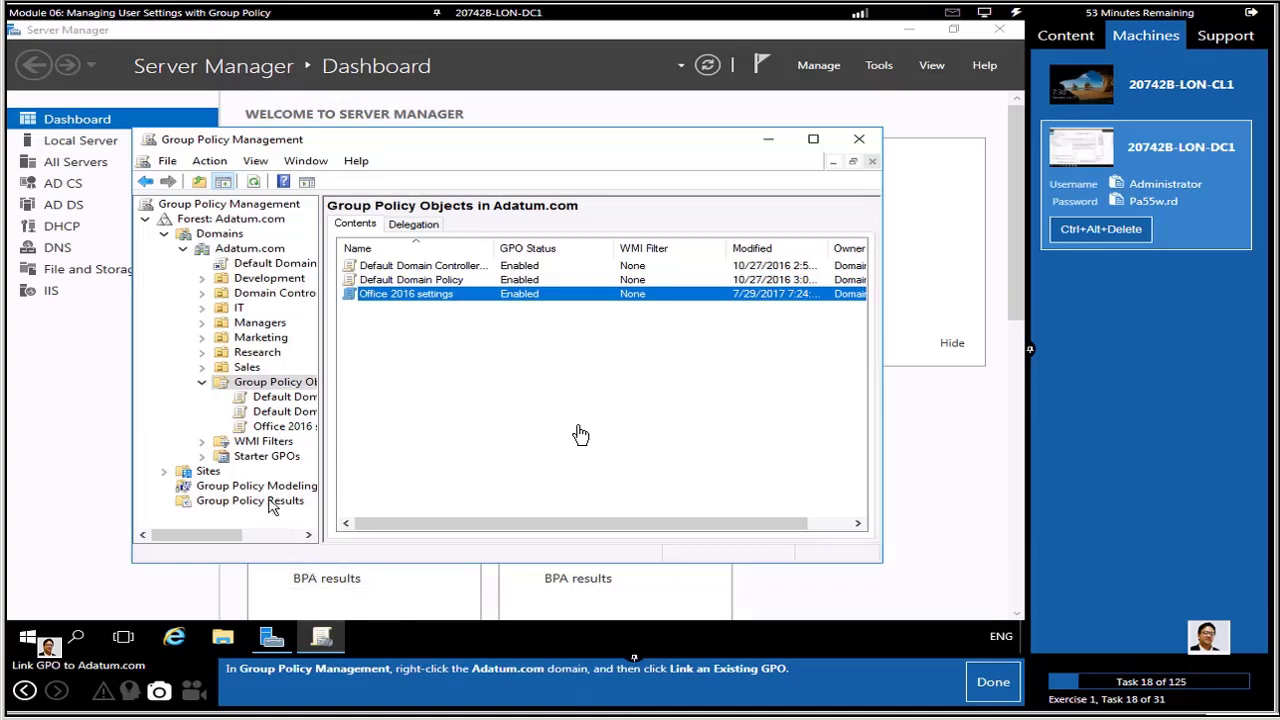
- Link the existing Office 2016 settings GPO to the Adatum.com domain, marking both related lab tasks as done
left_click(234, 252)
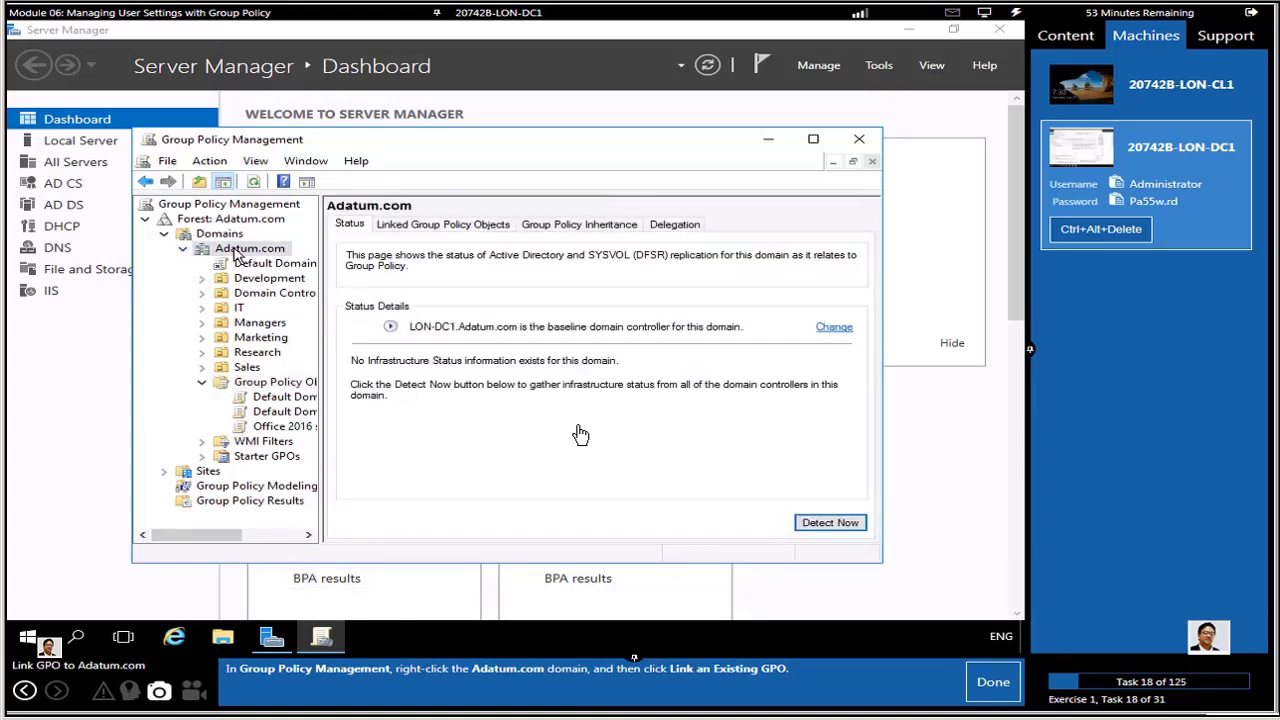
right_click(237, 256)
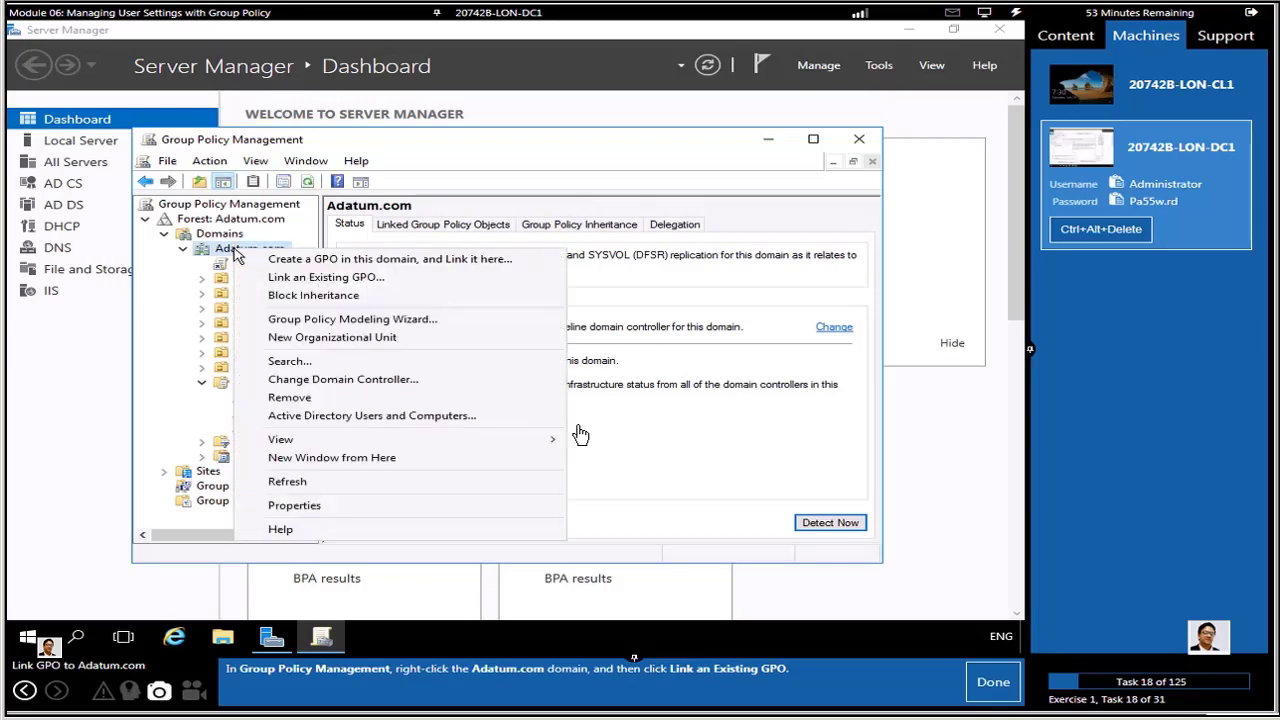
left_click(319, 283)
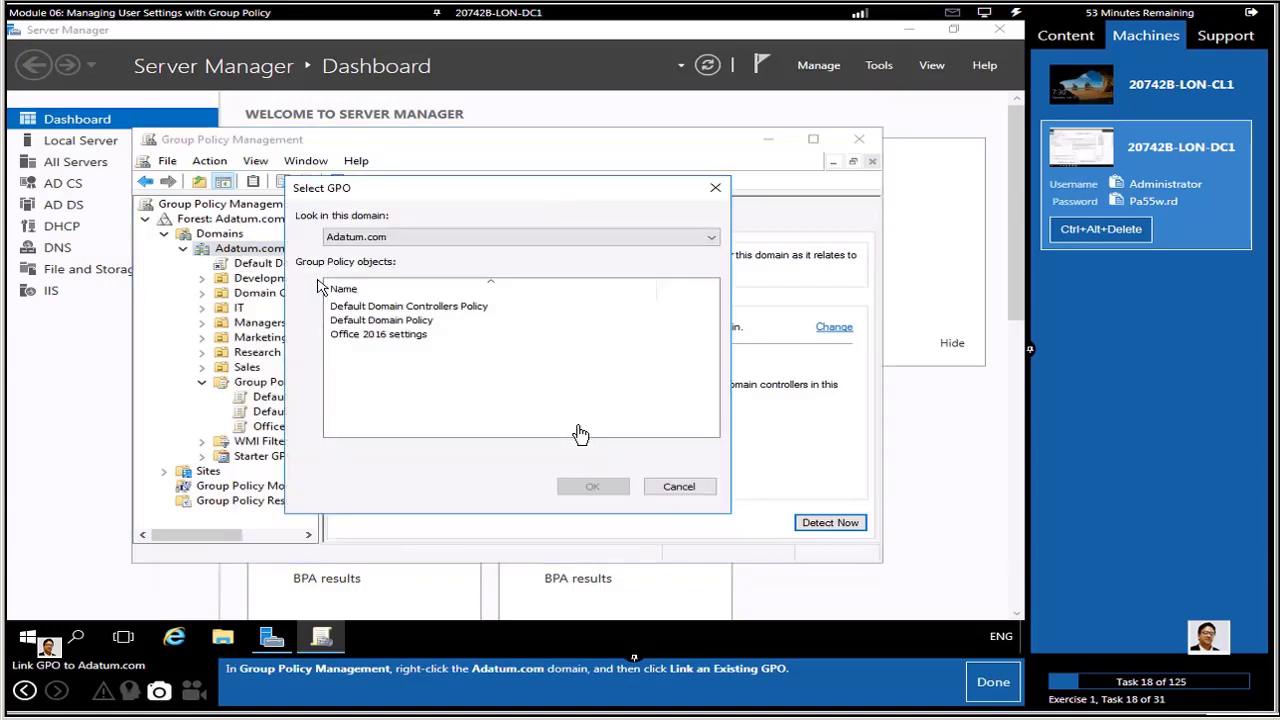
left_click(996, 682)
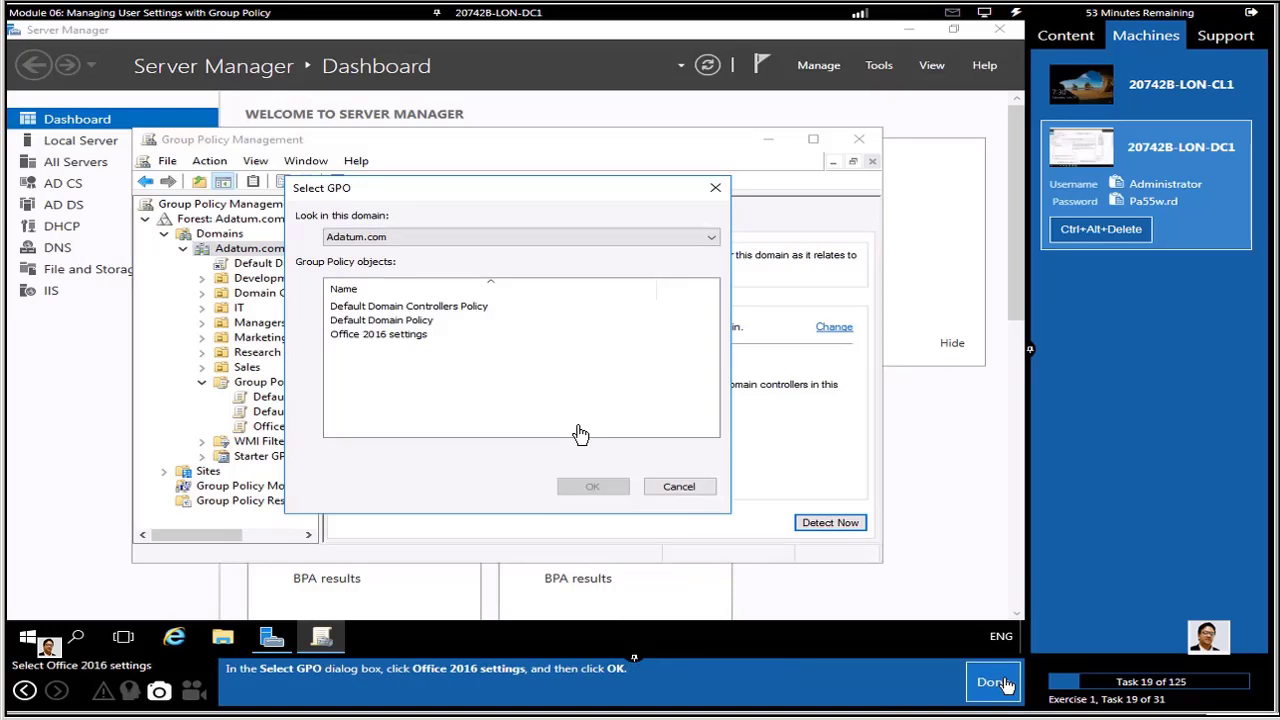
left_click(407, 340)
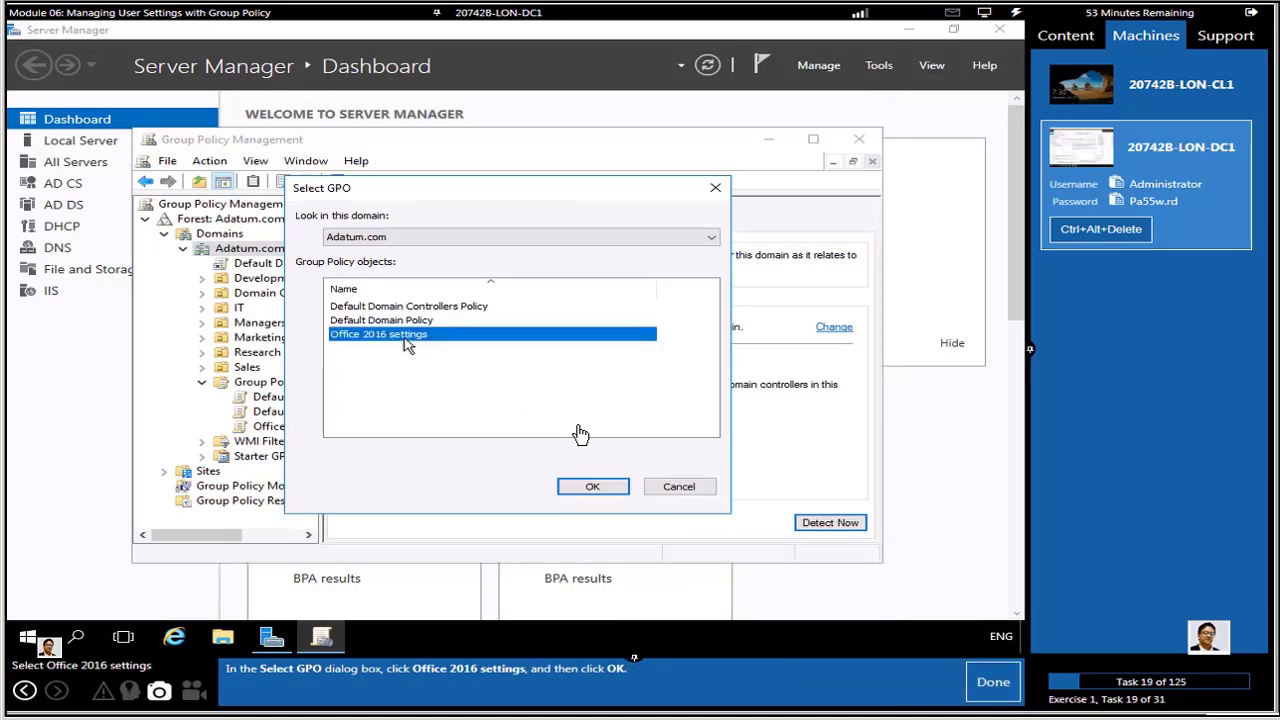
left_click(590, 488)
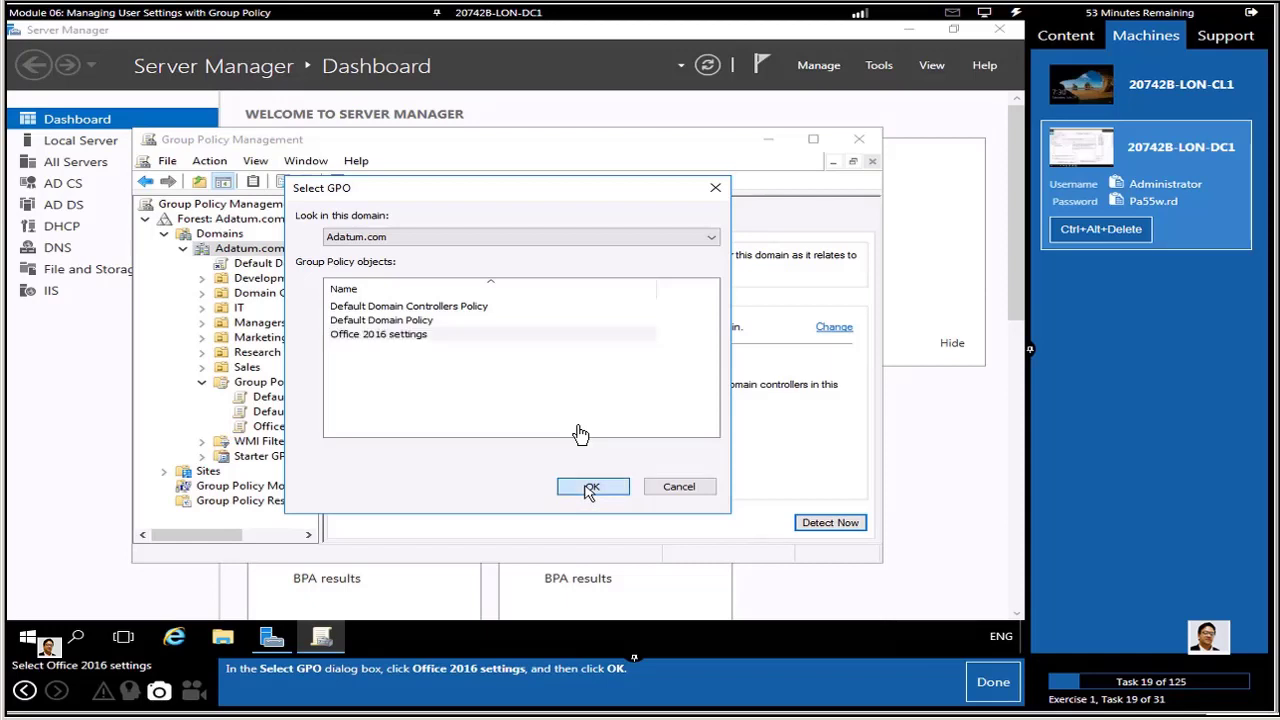
left_click(982, 684)
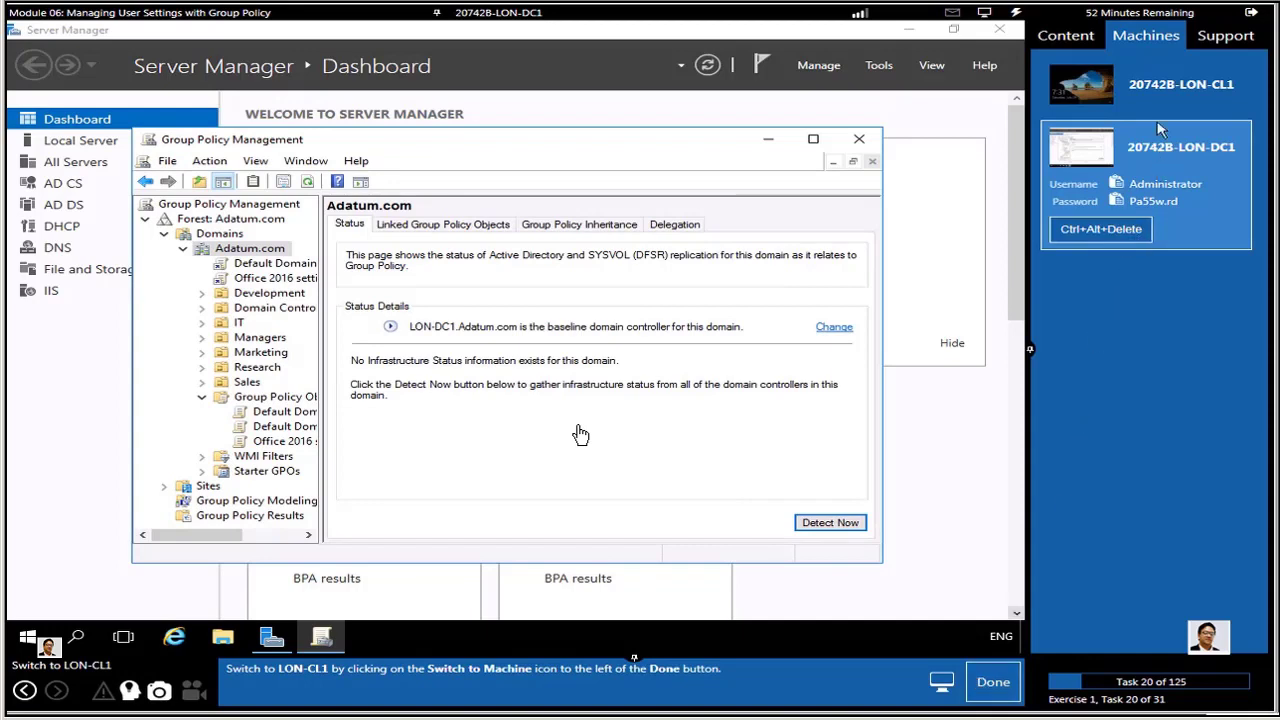
- Switch to the LON-CL1 machine and sign in as Adatum\Administrator with the account password, marking both lab tasks as done
left_click(1152, 84)
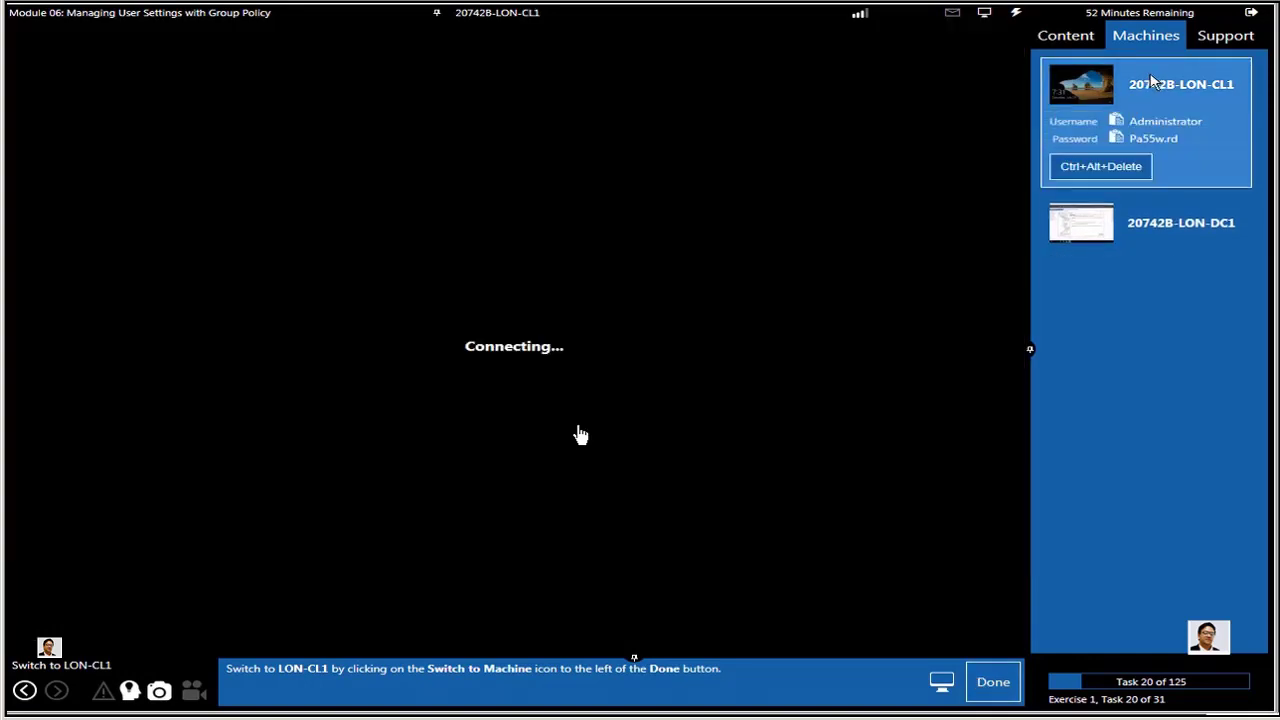
left_click(987, 690)
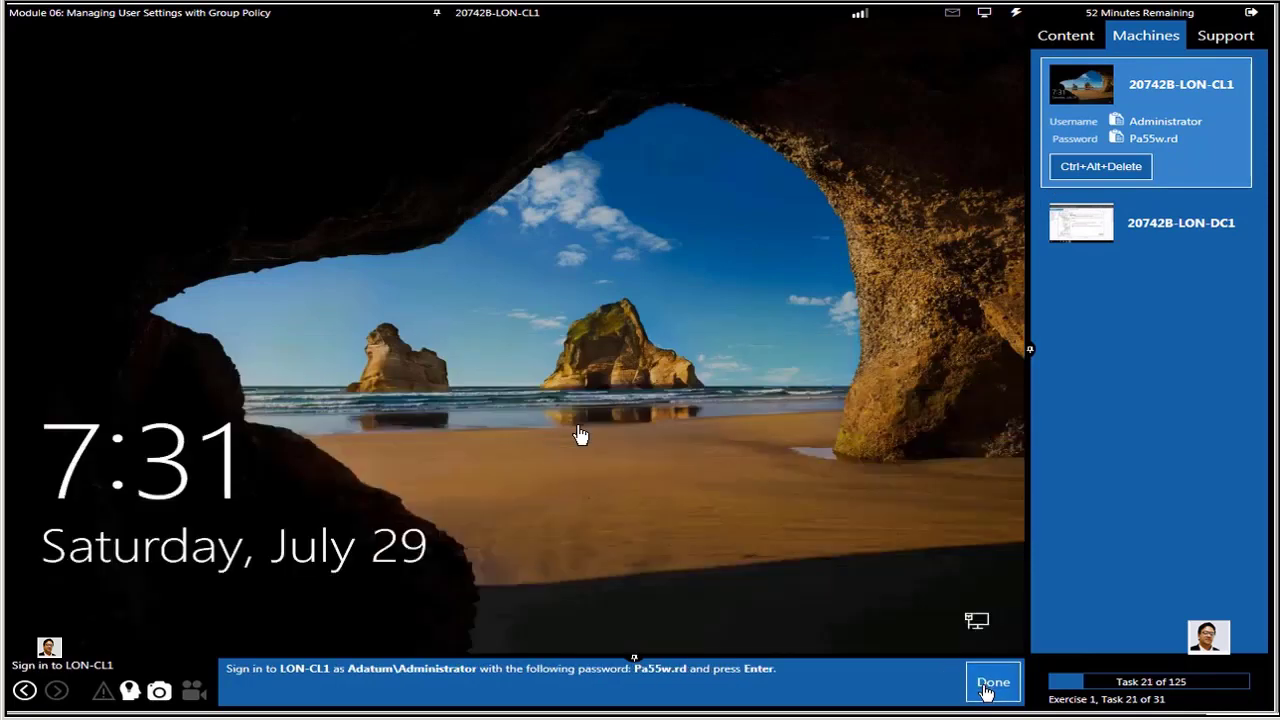
left_click(984, 22)
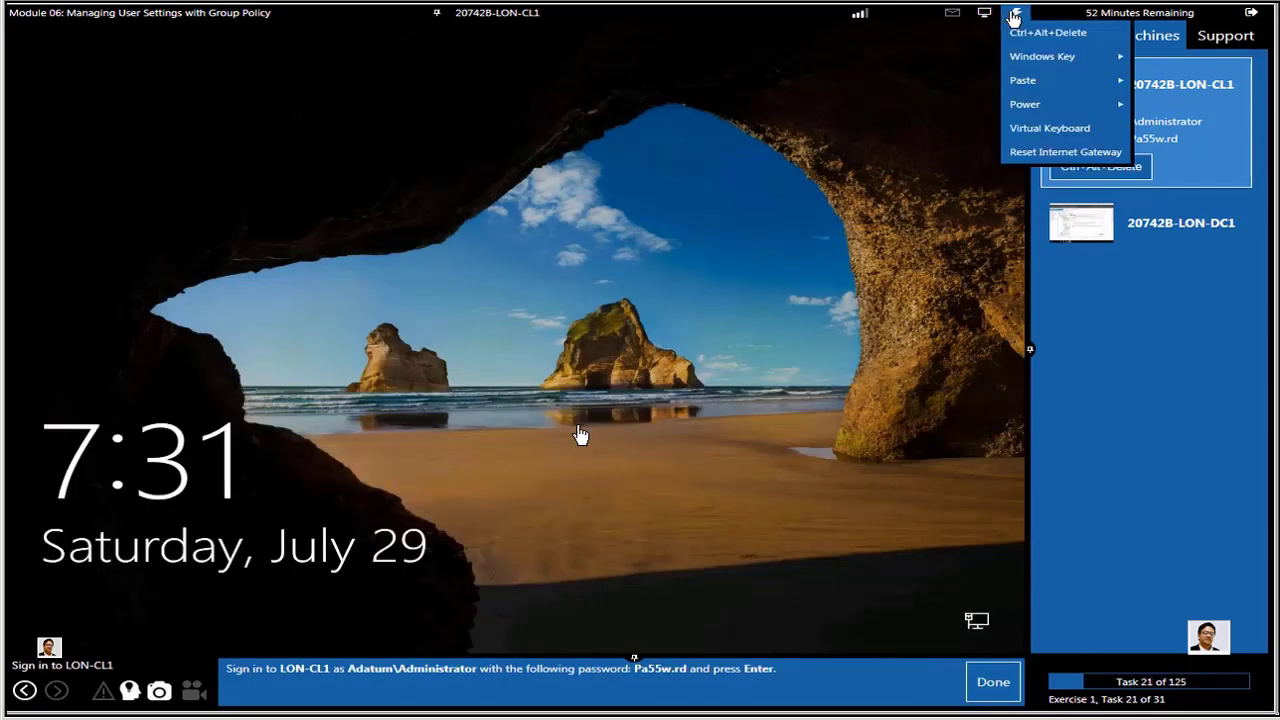
left_click(1012, 36)
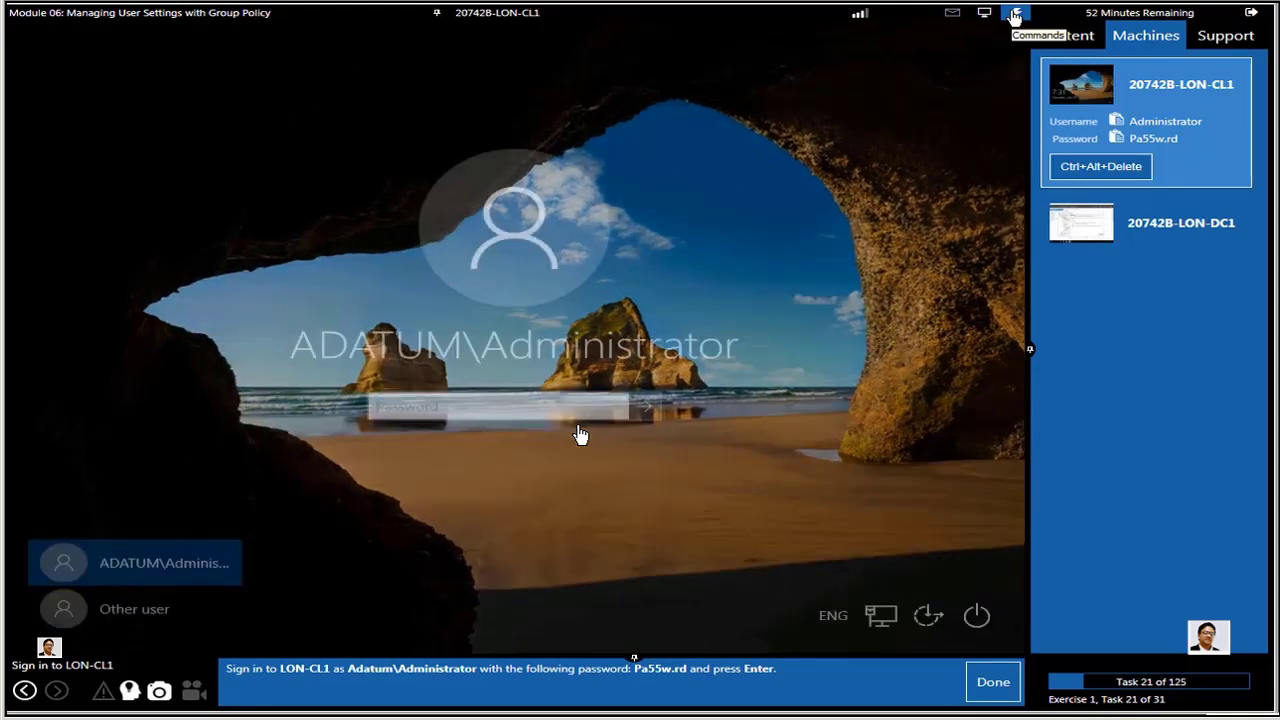
left_click(1014, 14)
mouse_move(1040, 80)
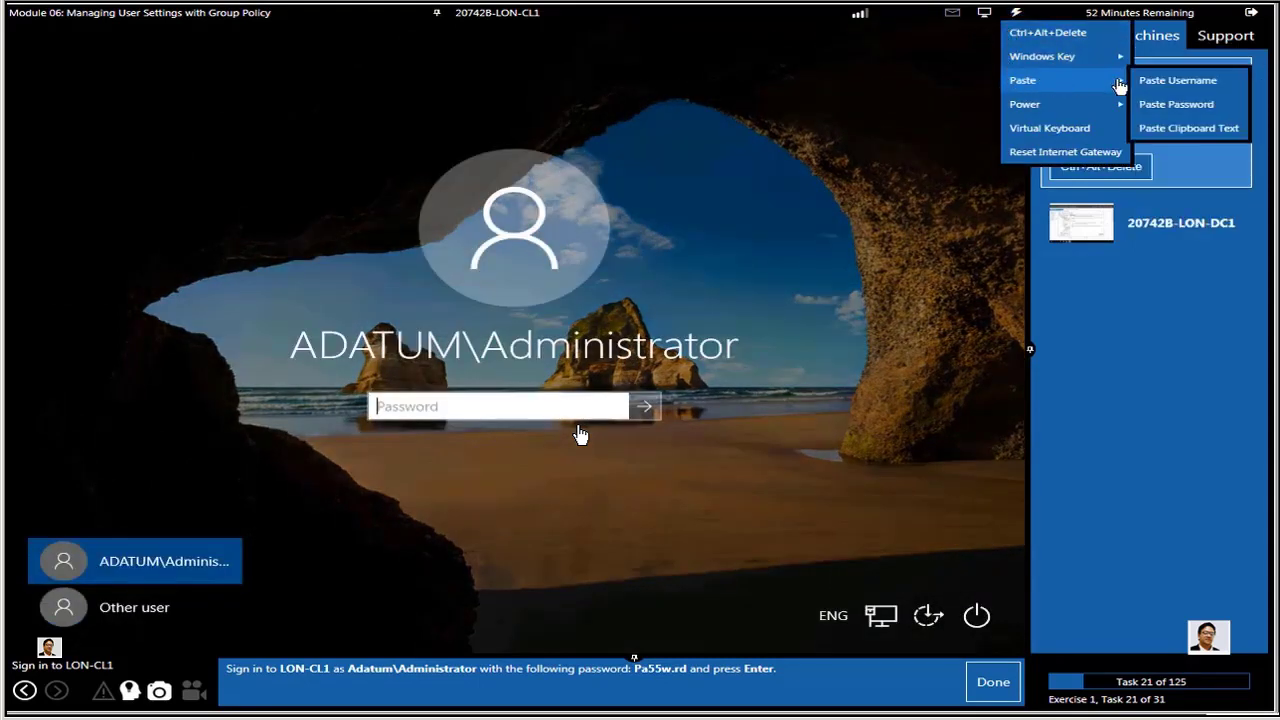
left_click(1165, 105)
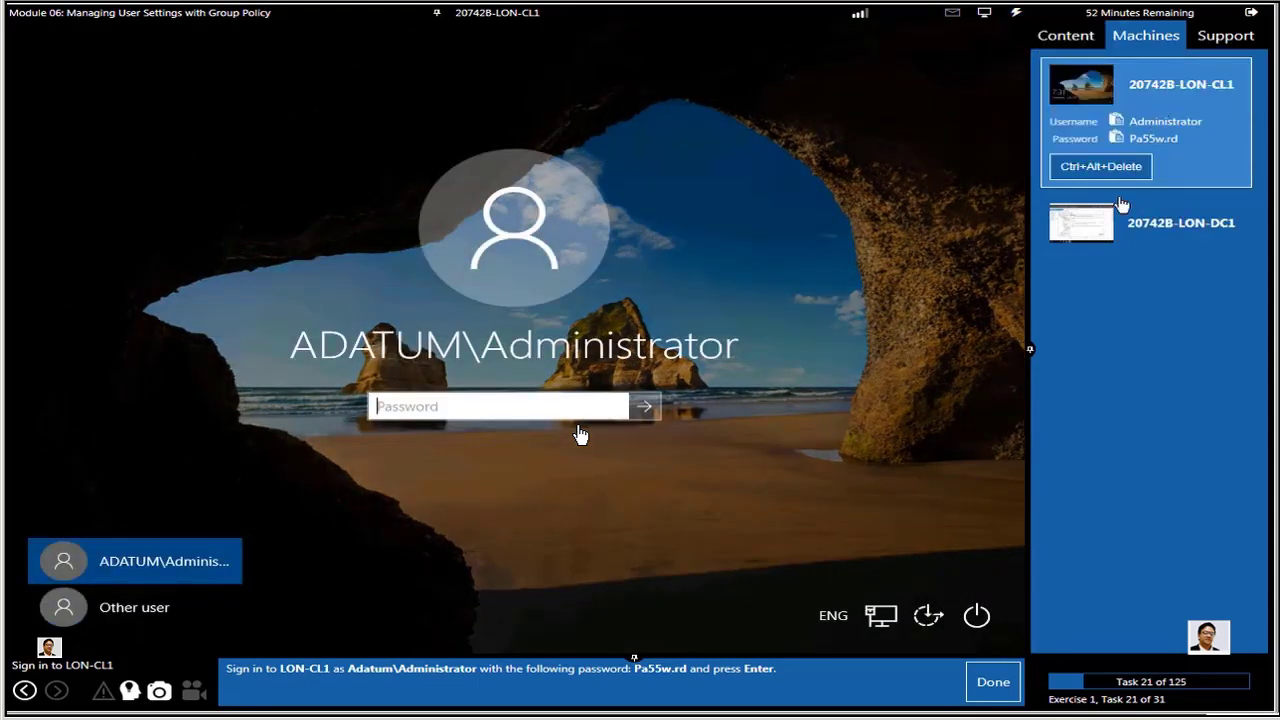
left_click(646, 410)
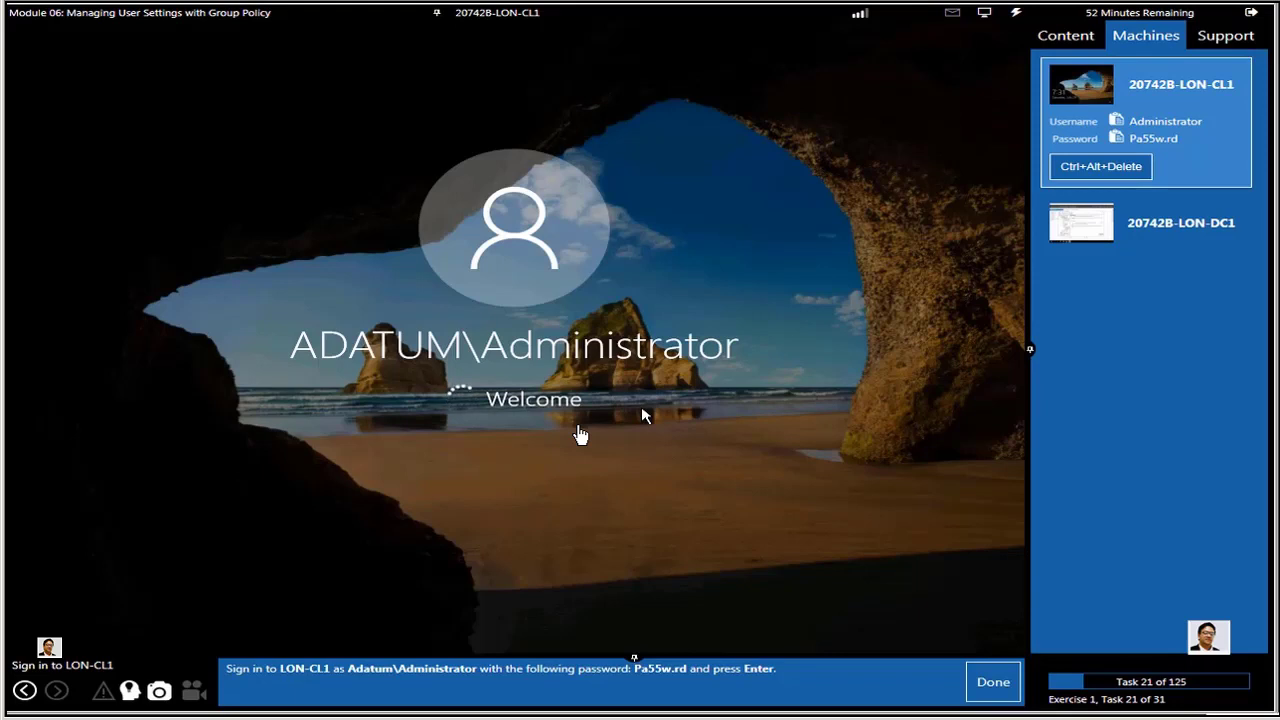
left_click(985, 692)
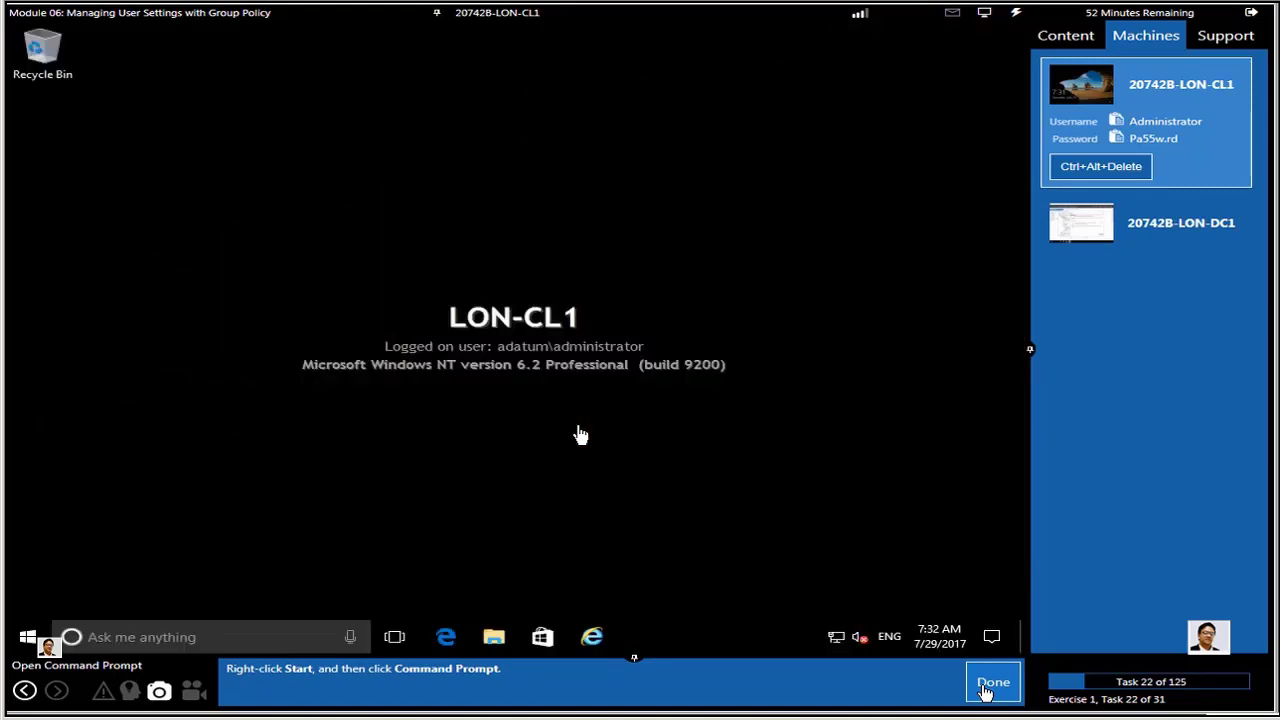
- Open Command Prompt on LON-CL1 and mark its lab task as done
right_click(20, 645)
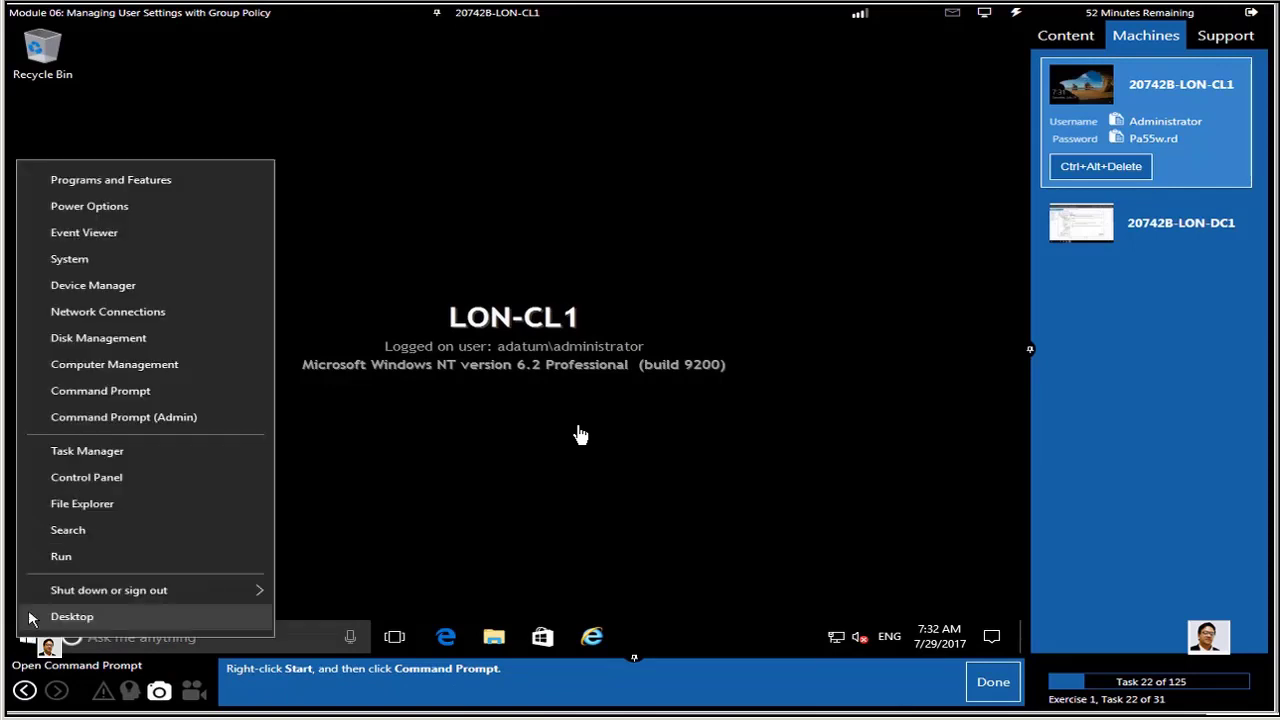
left_click(110, 395)
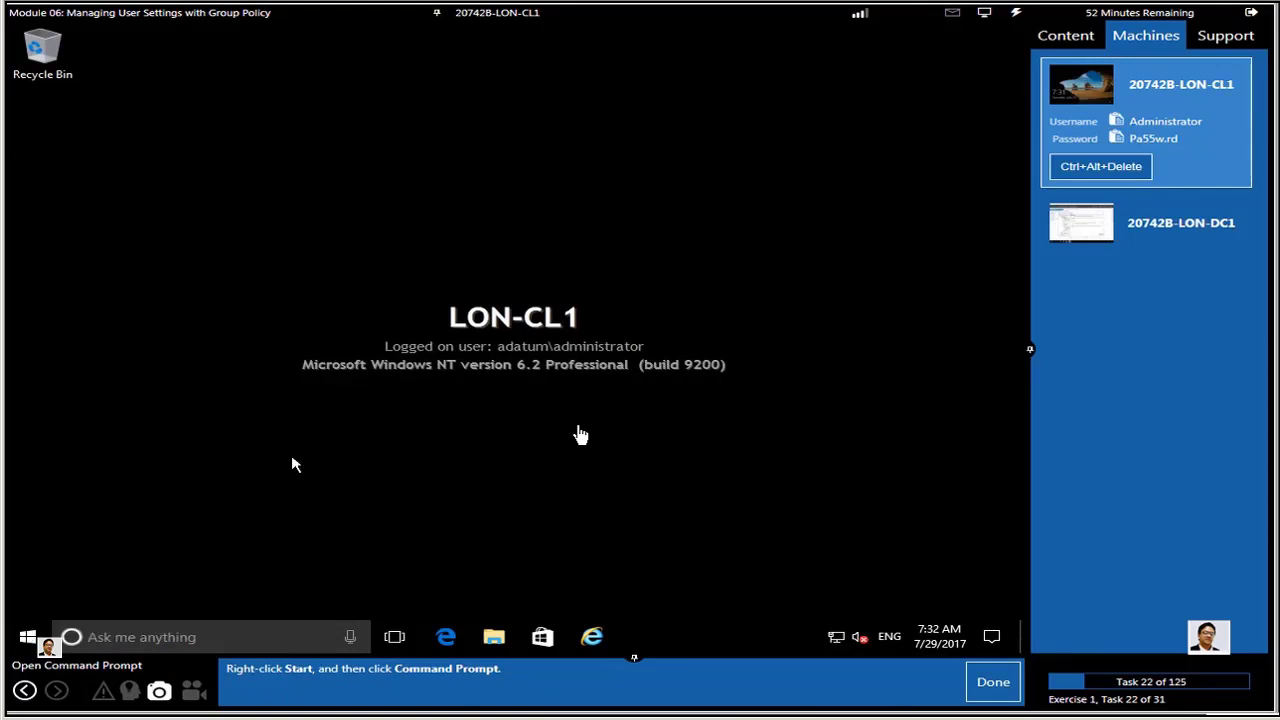
left_click(990, 685)
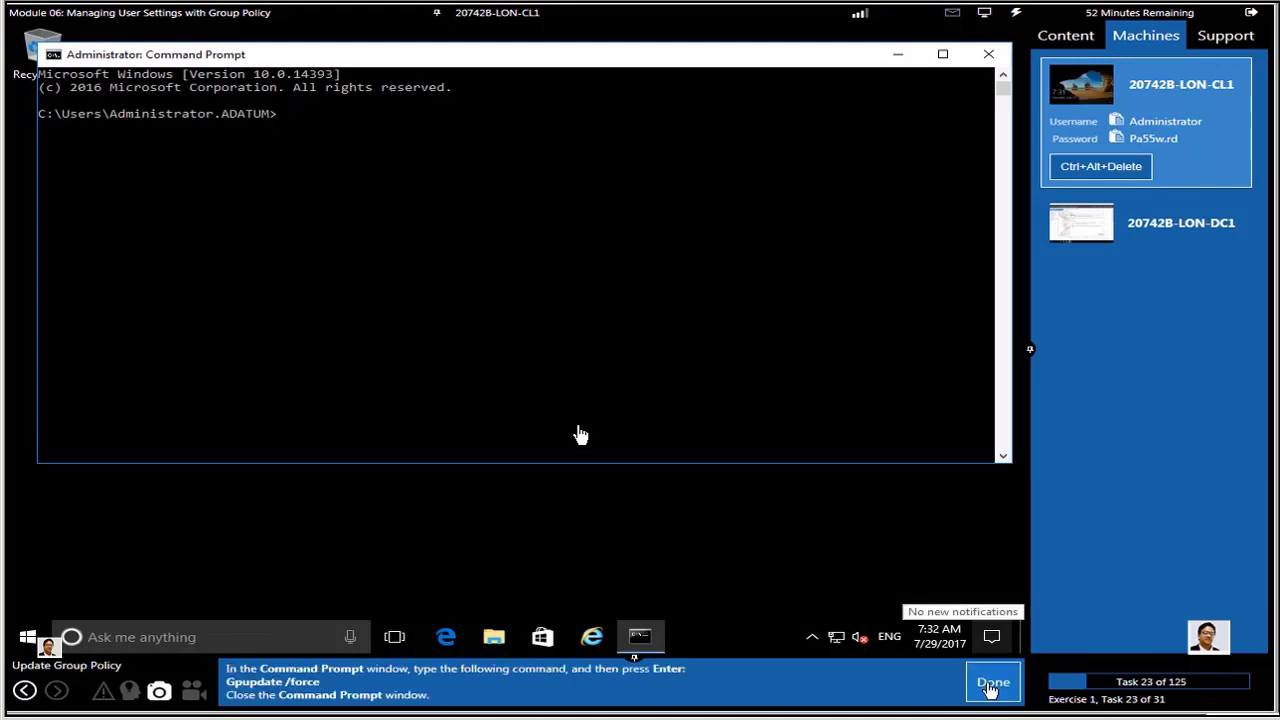
- Run gpupdate /force, mark the Group Policy update task as done, and close the Command Prompt window
left_click(608, 418)
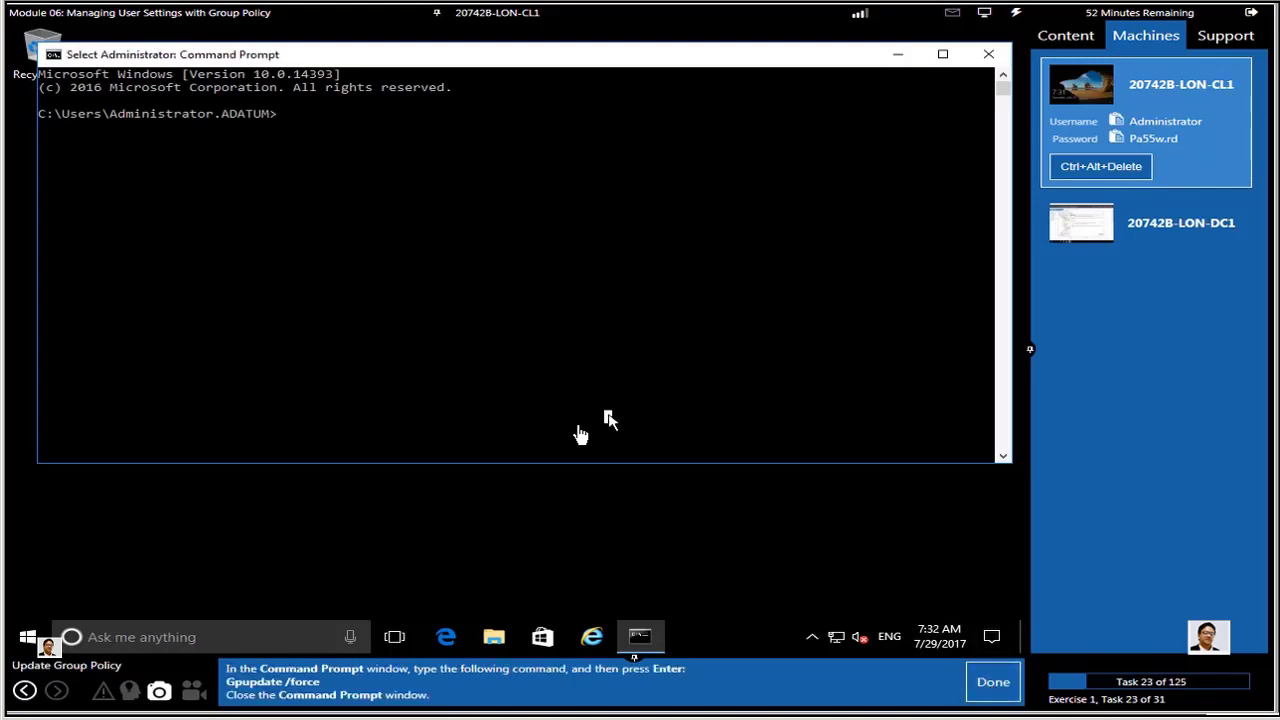
type("gpupdate")
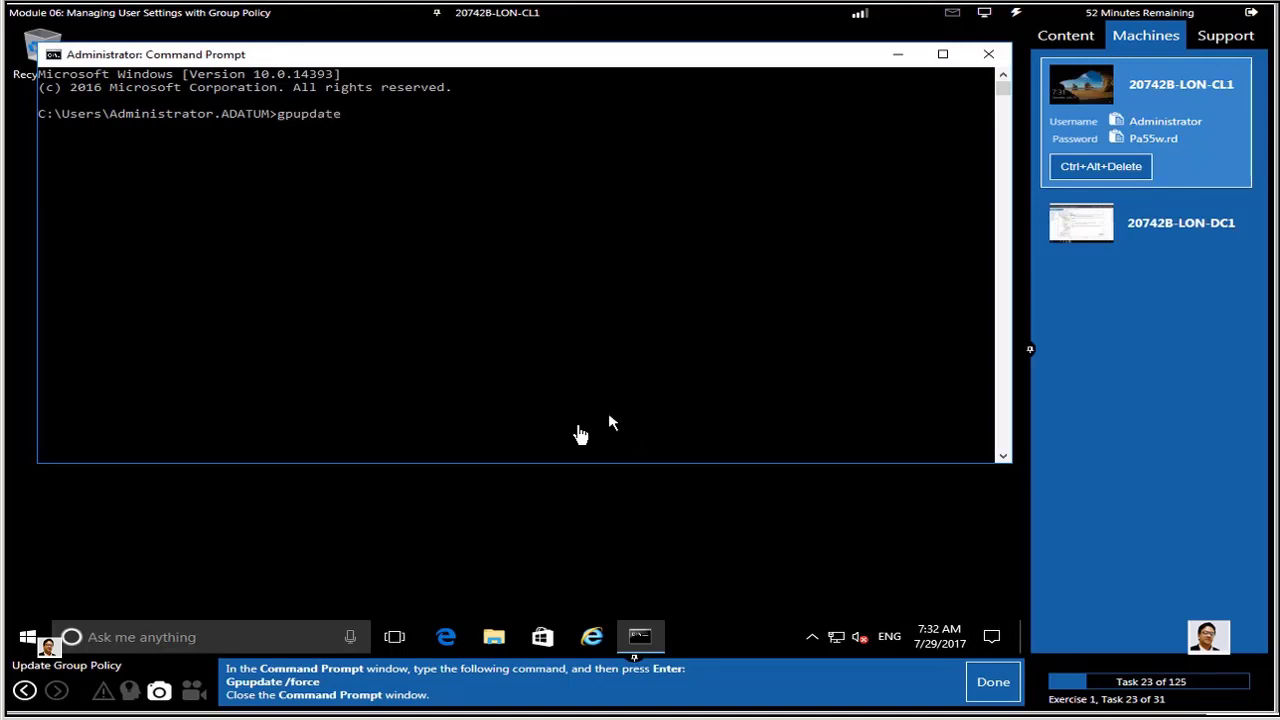
type(" /force")
key("Return")
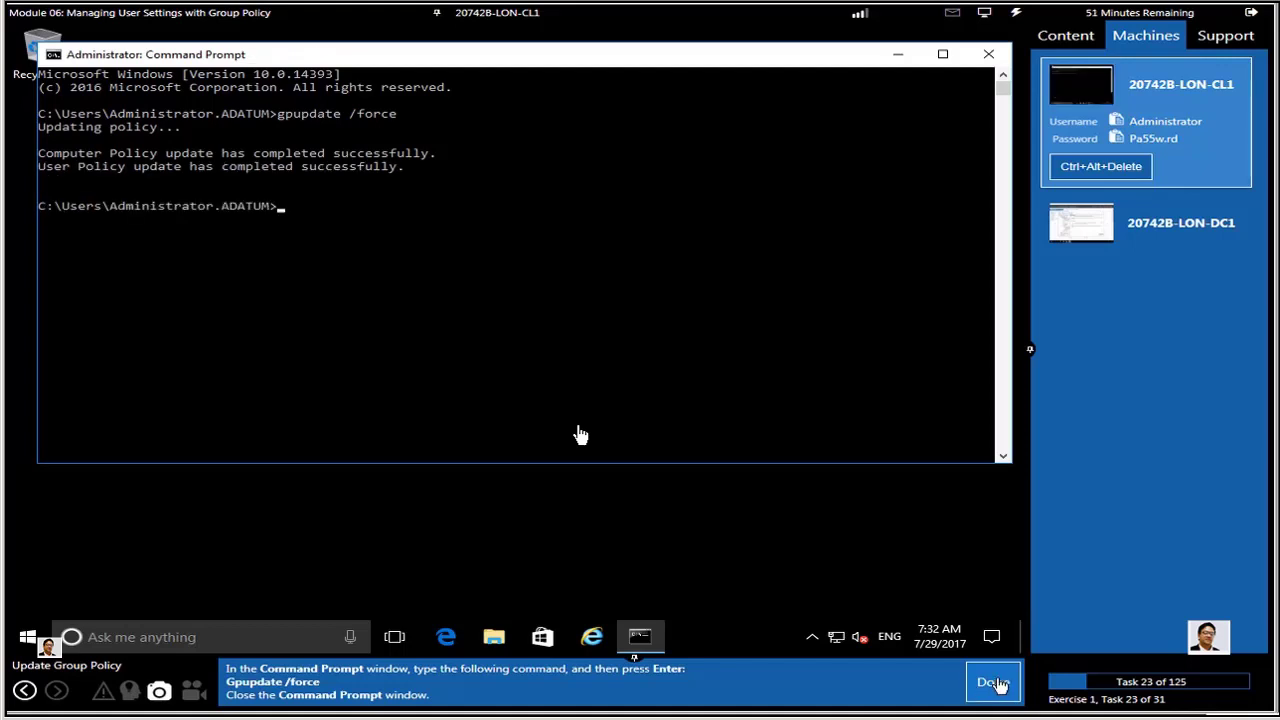
left_click(993, 683)
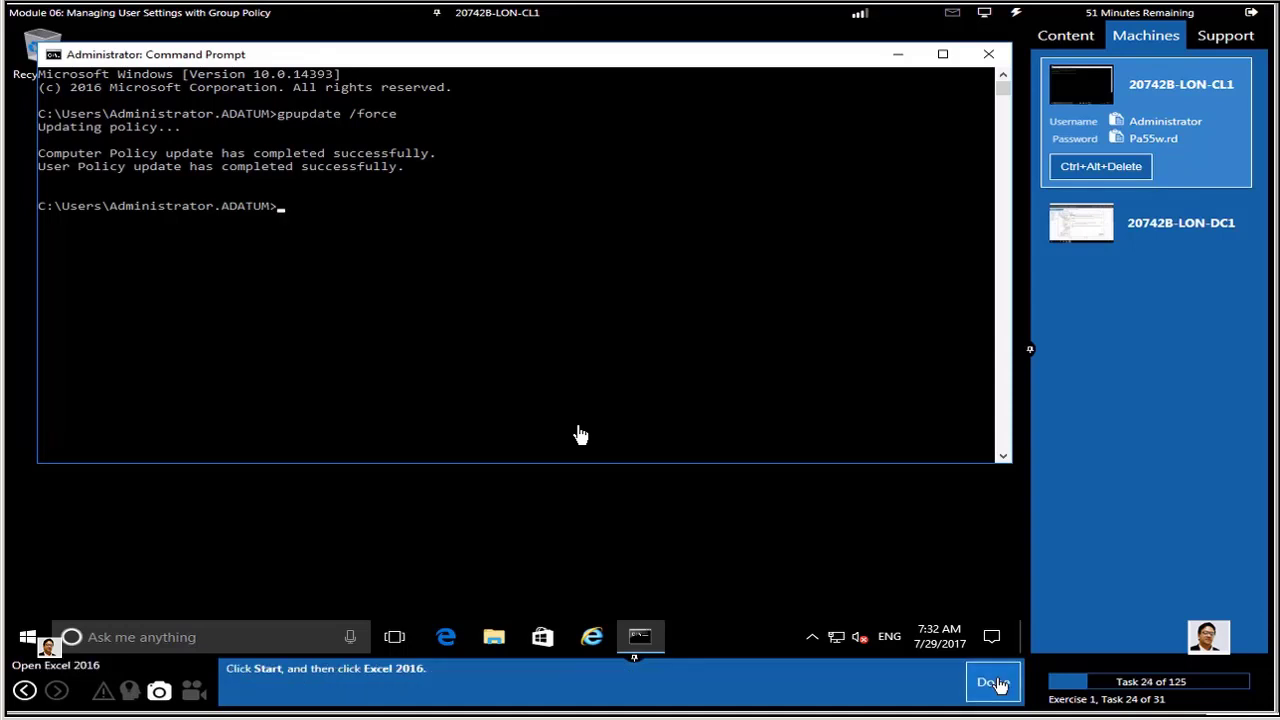
left_click(988, 56)
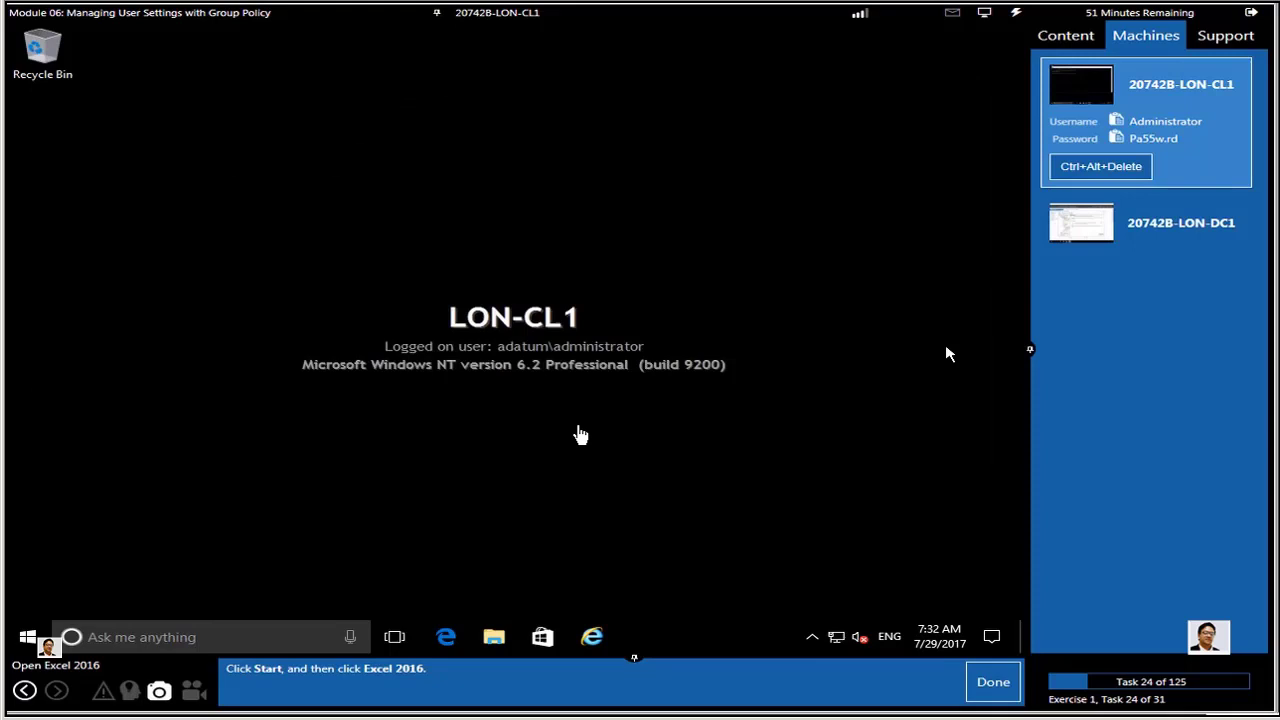
- Start Excel 2016 and close the Microsoft Office Activation Wizard, marking both lab tasks as done
left_click(992, 683)
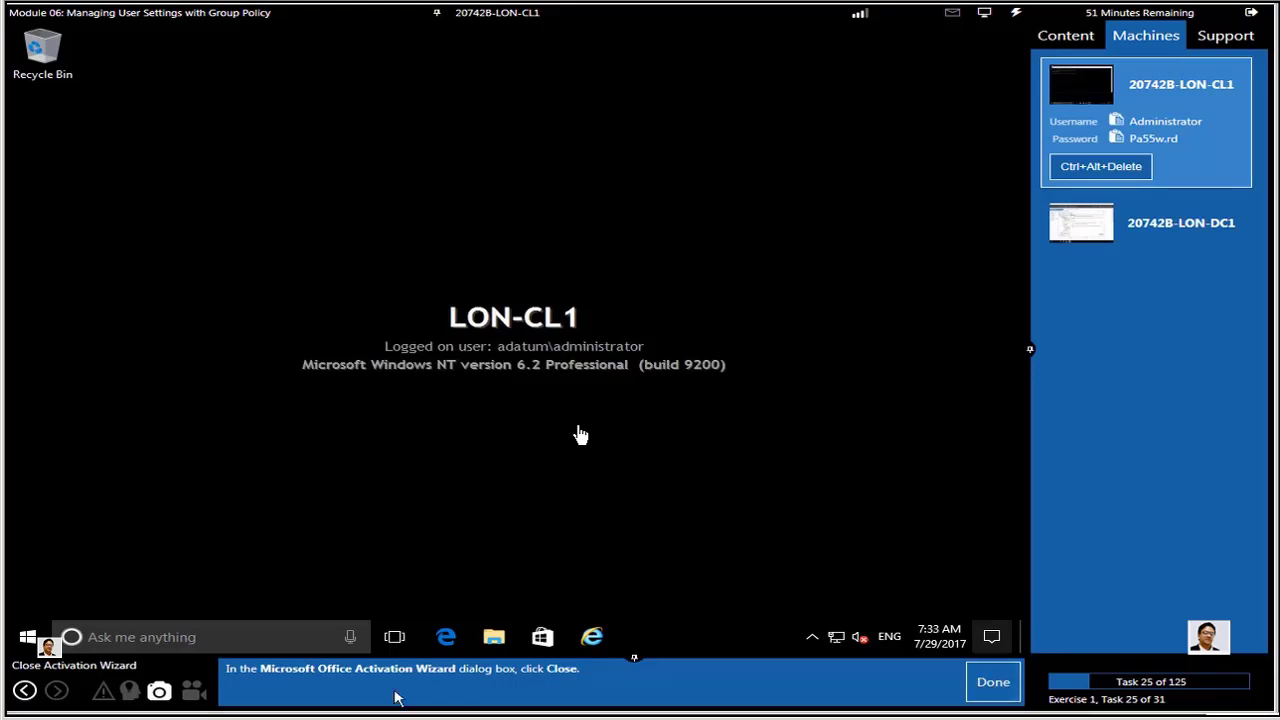
left_click(215, 636)
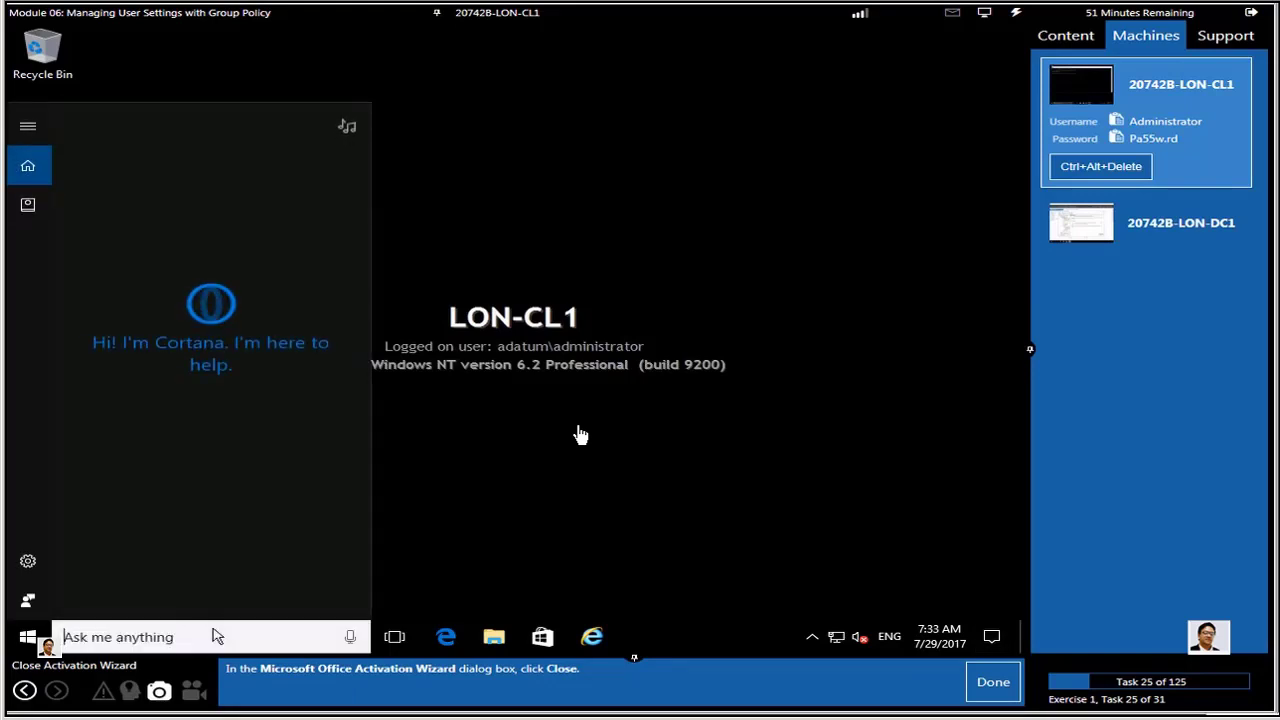
type("excel")
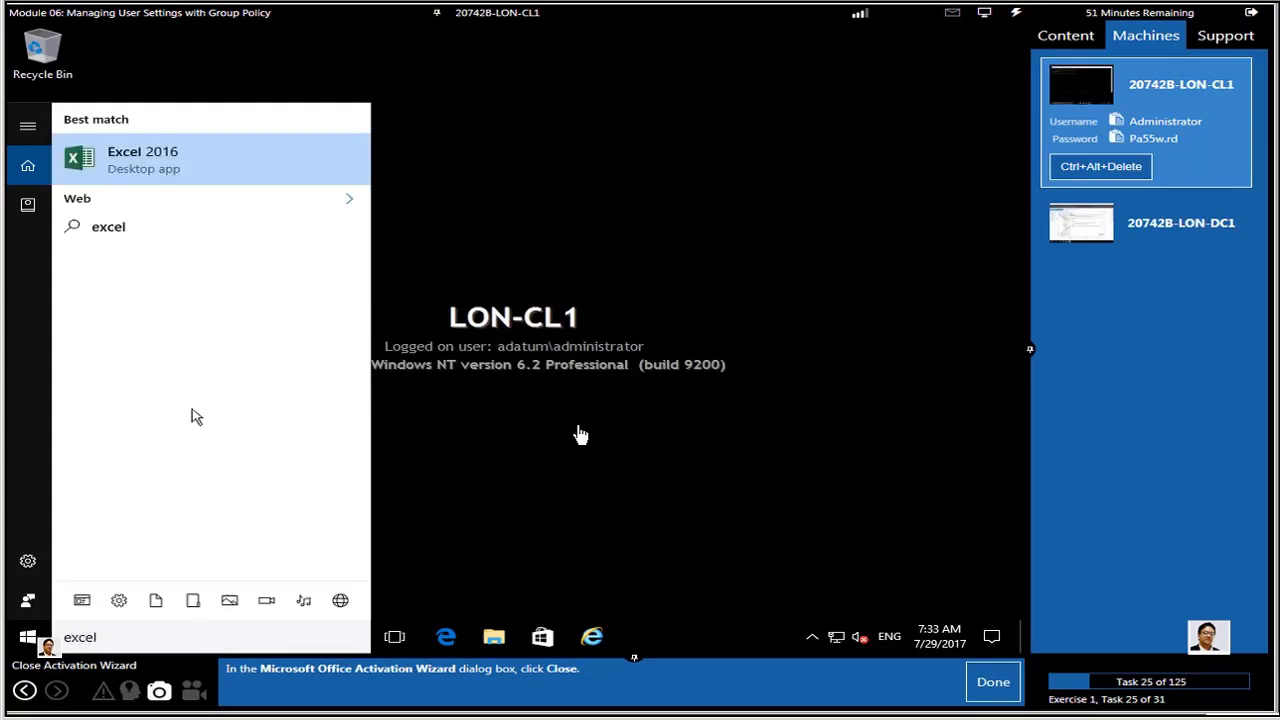
left_click(149, 163)
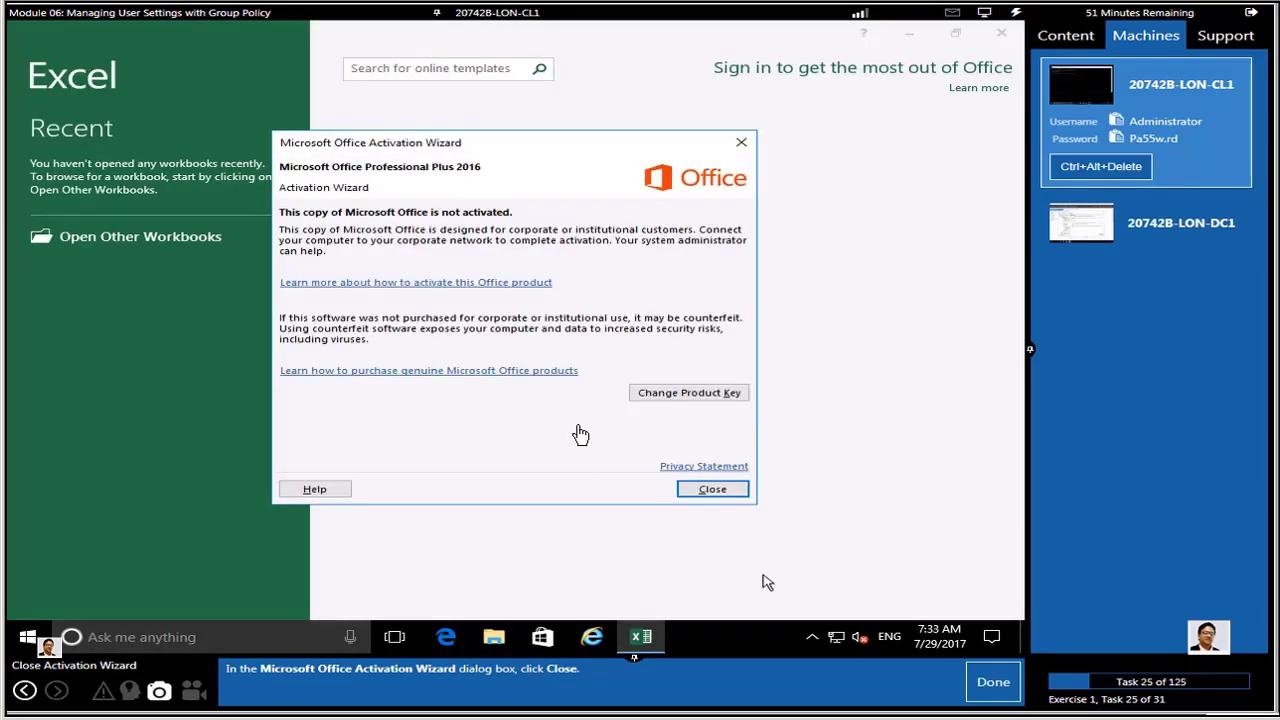
left_click(710, 490)
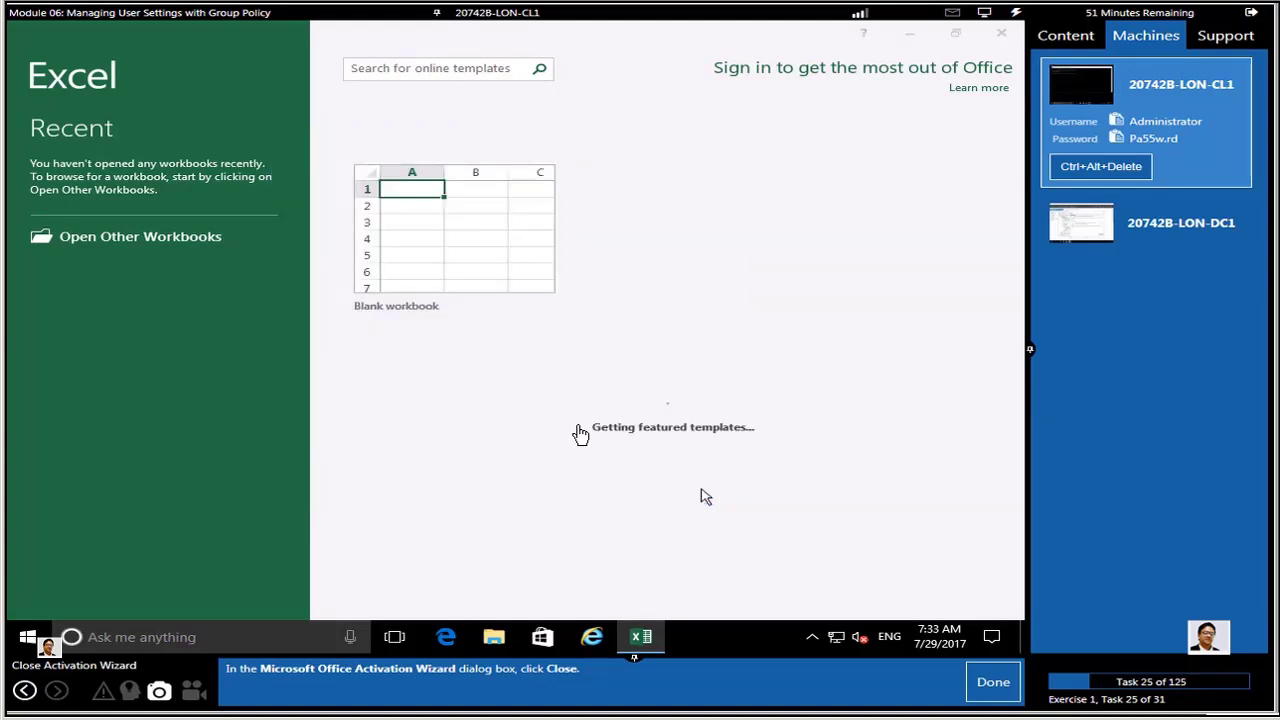
left_click(990, 688)
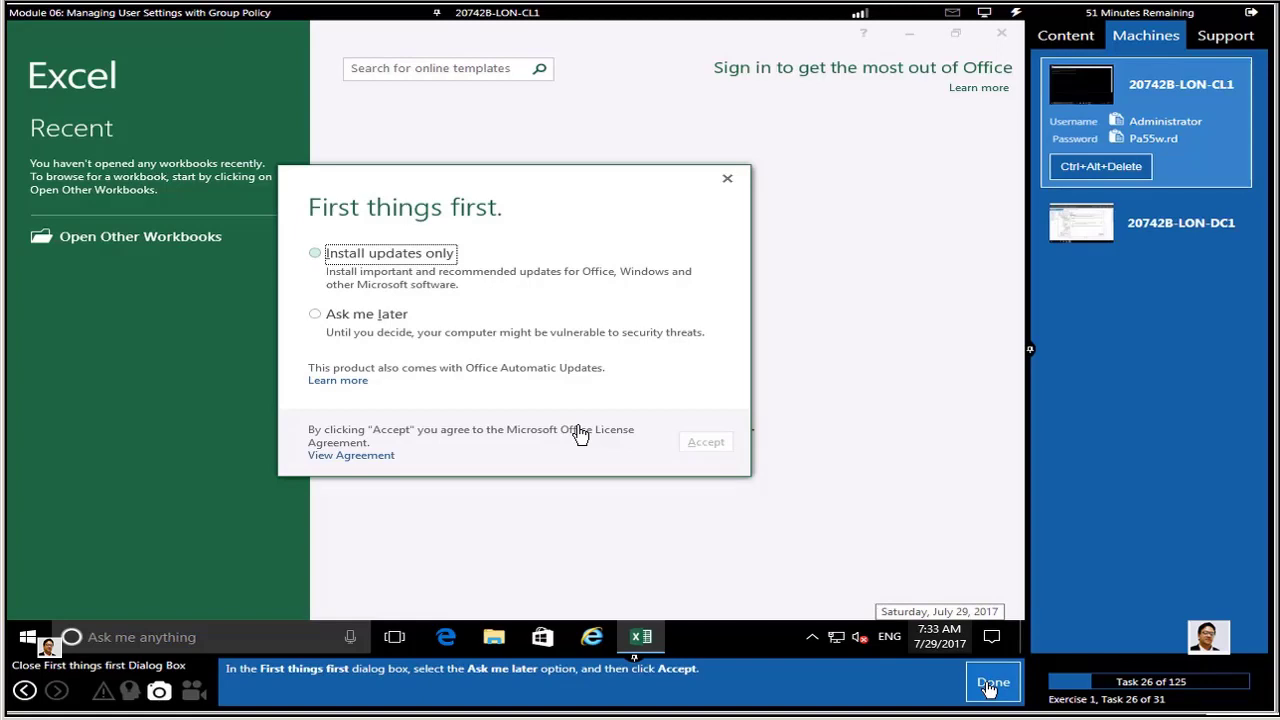
- Accept the First things first dialog with the Ask me later option and mark its lab task as done
left_click(316, 316)
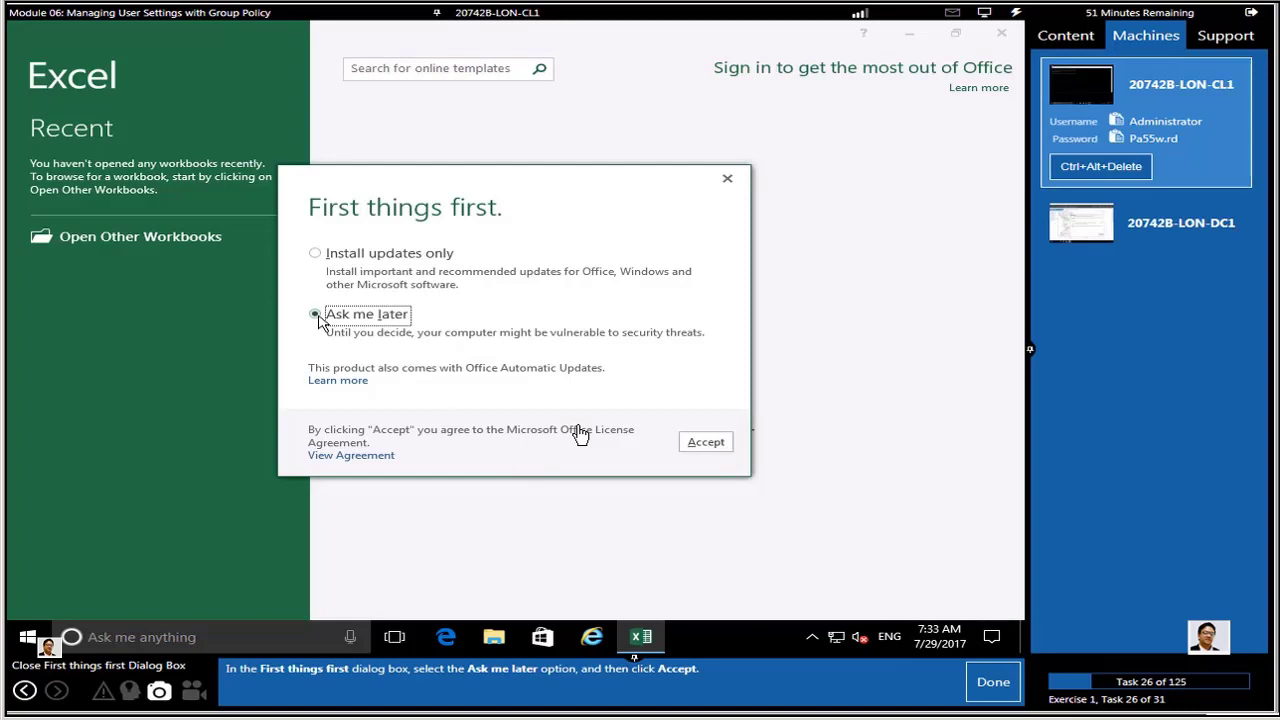
left_click(703, 442)
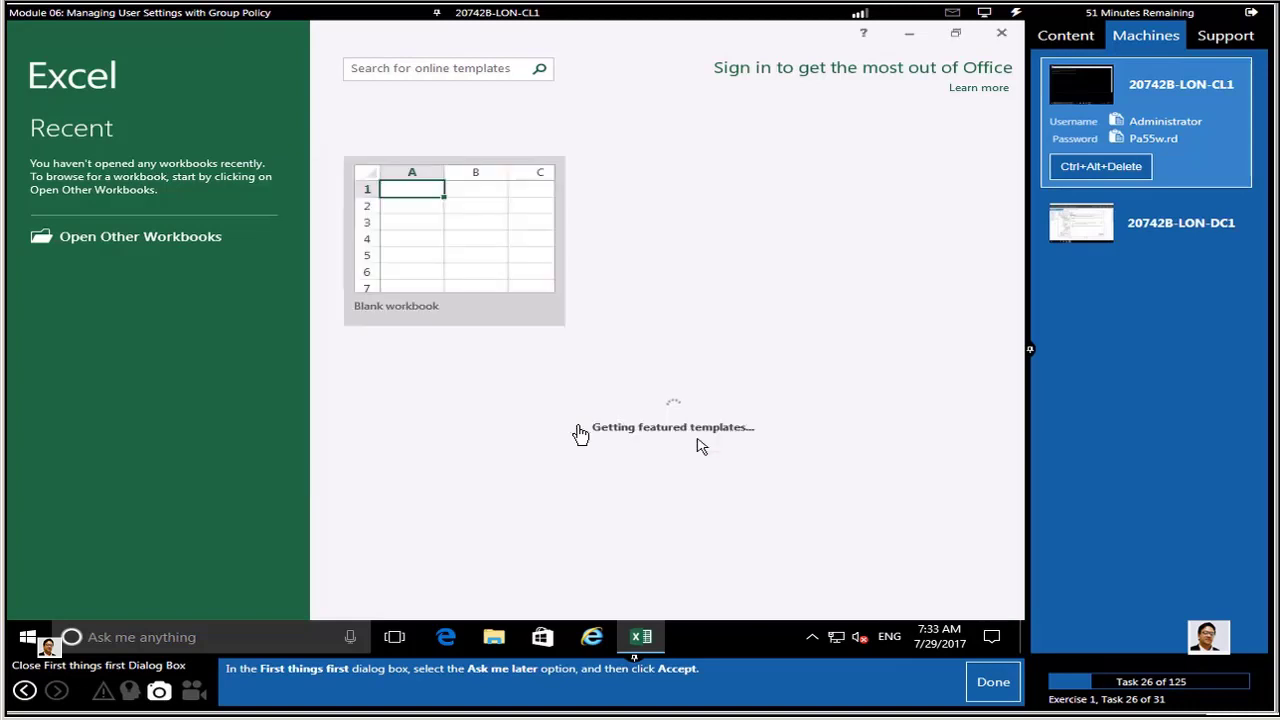
left_click(993, 686)
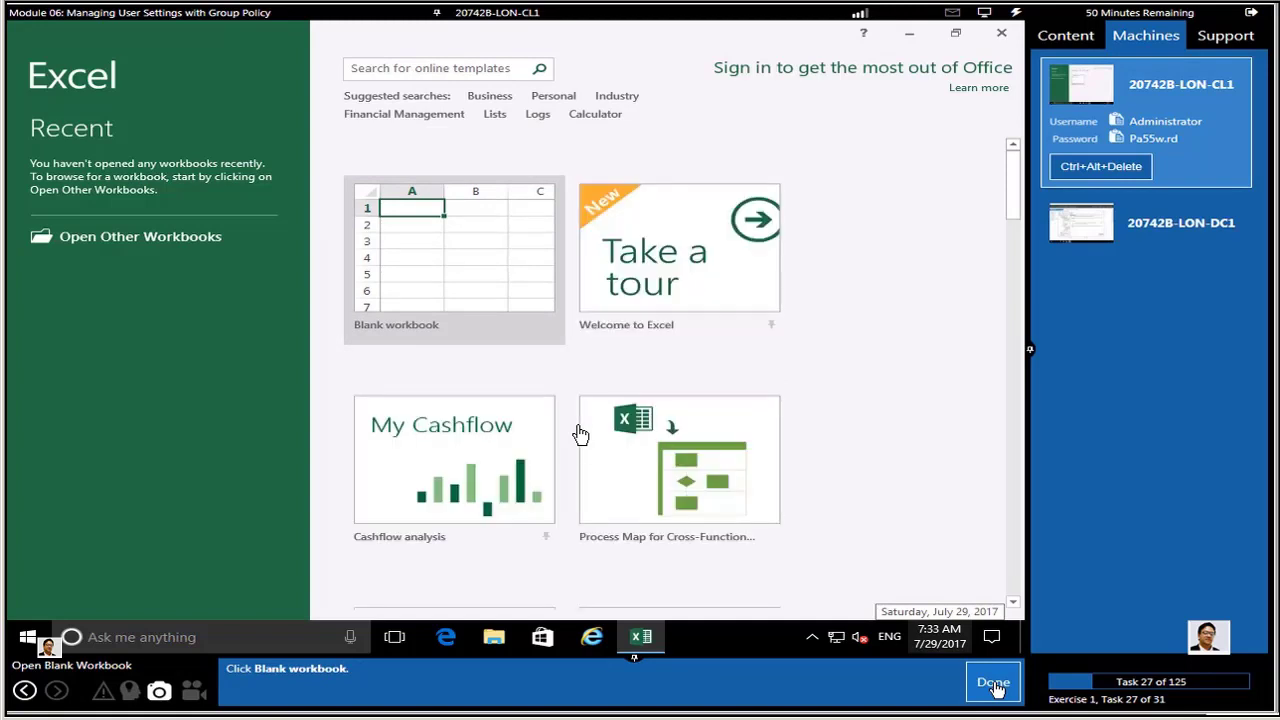
- Create a blank workbook in Excel and mark the Open Blank Workbook lab task as done
left_click(445, 281)
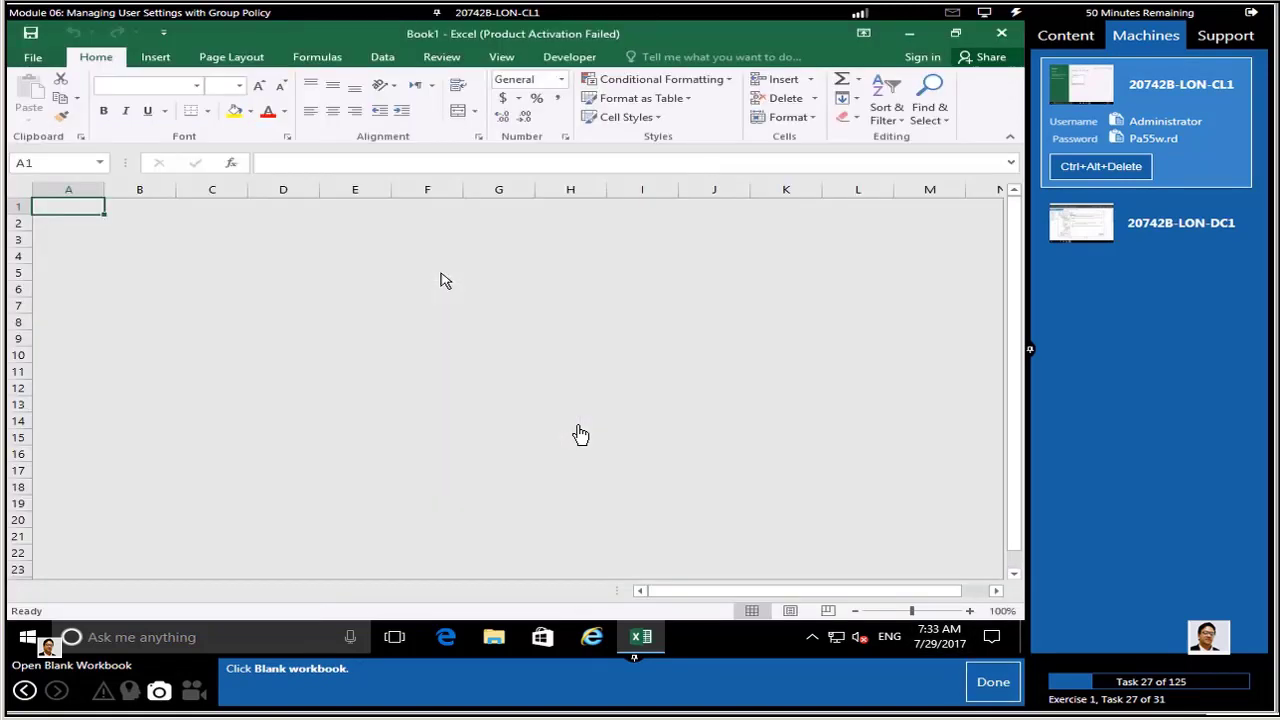
left_click(445, 281)
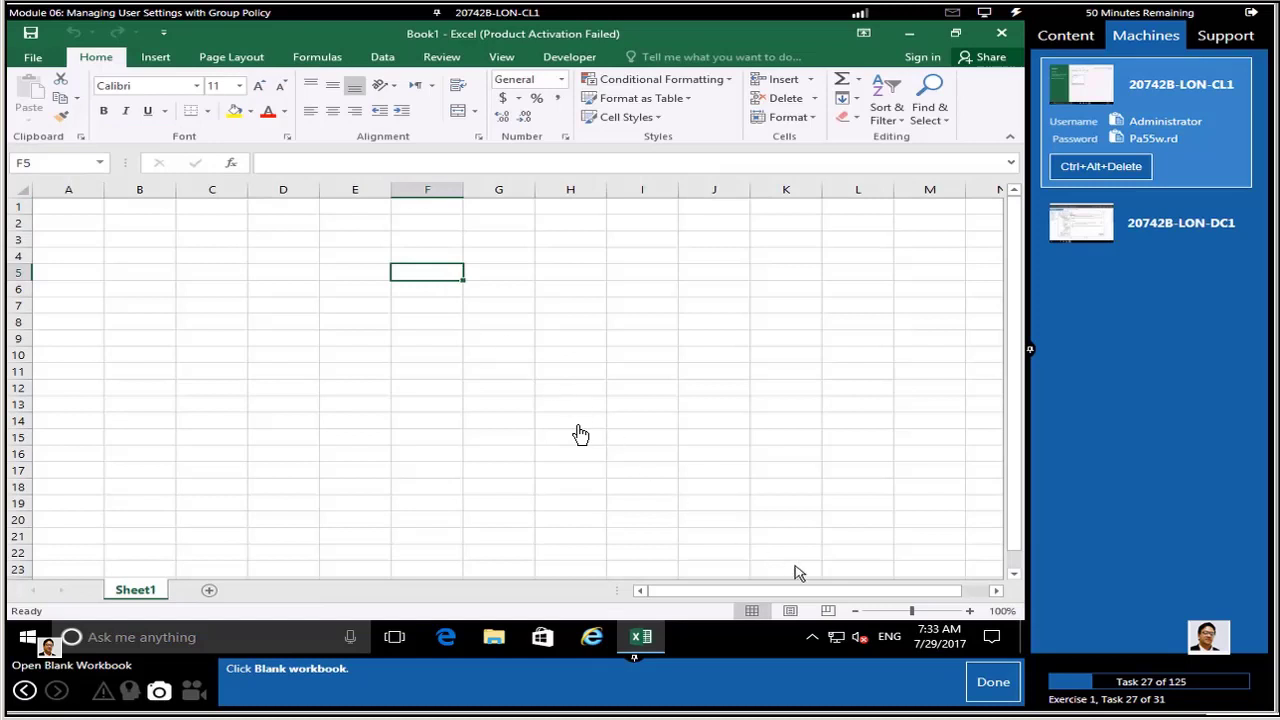
left_click(993, 680)
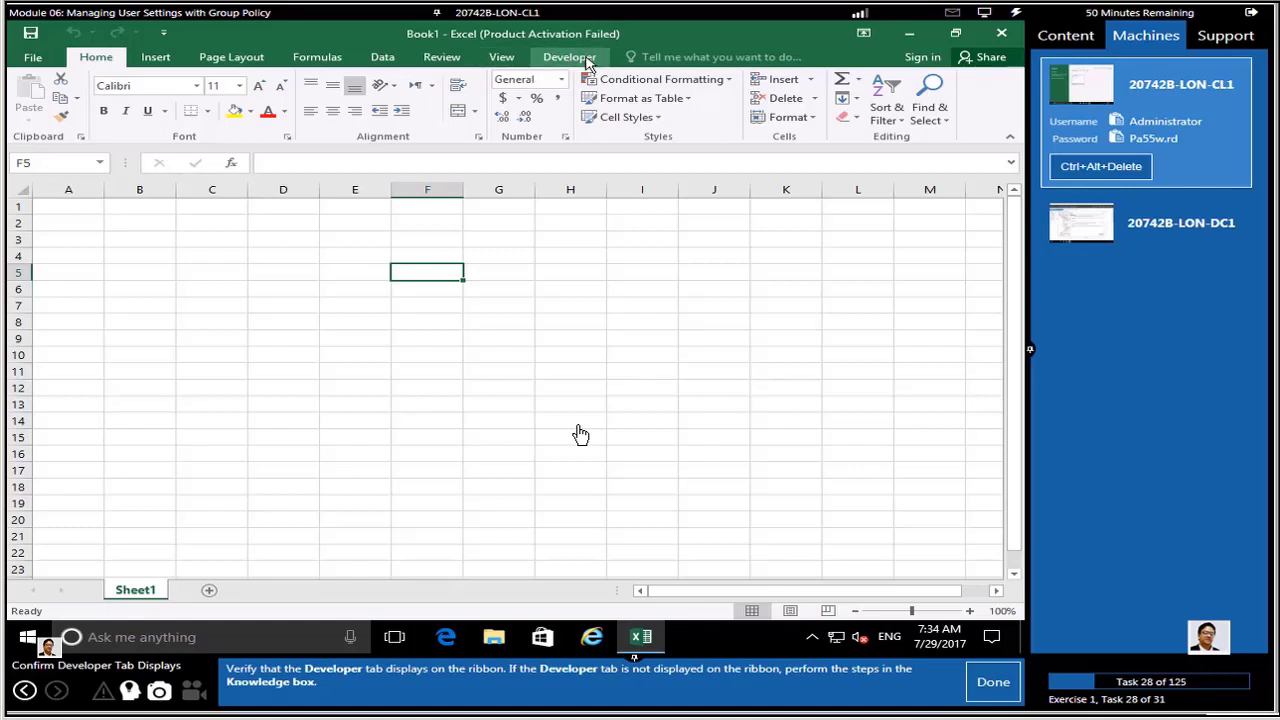
- Verify that the Excel ribbon includes Developer and mark the Confirm Developer Tab Displays lab task as done
left_click(567, 60)
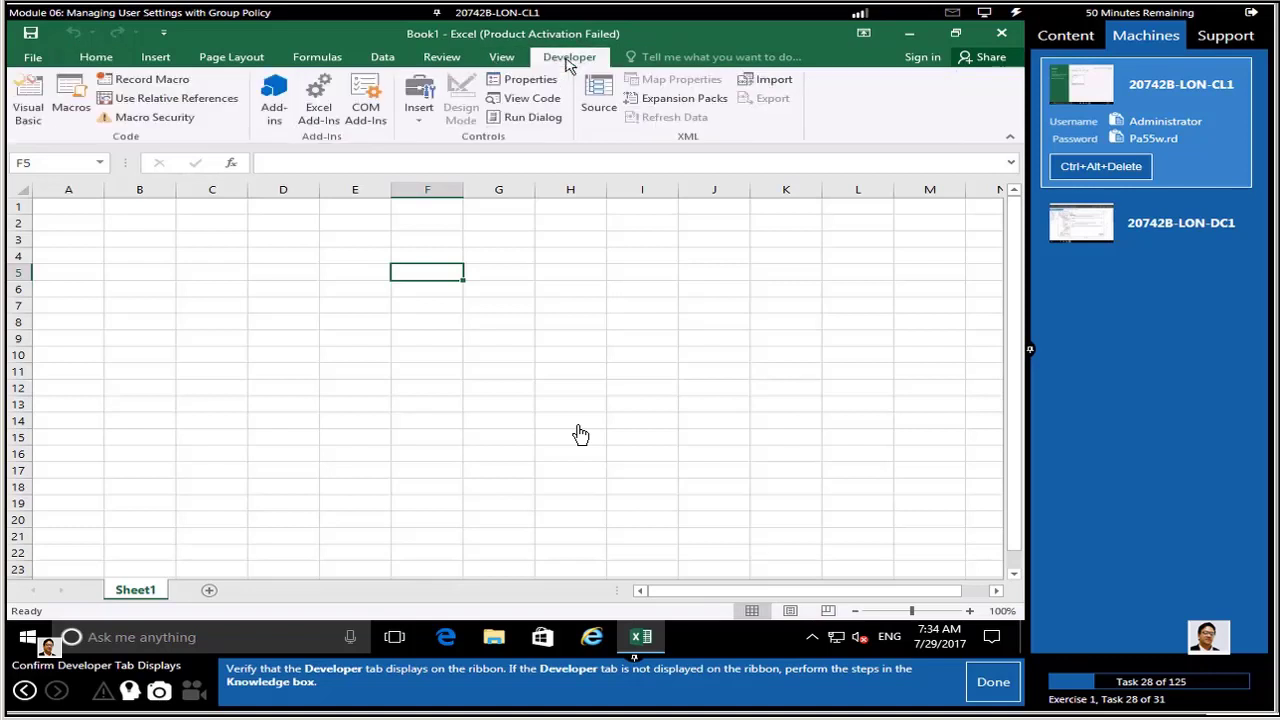
left_click(504, 62)
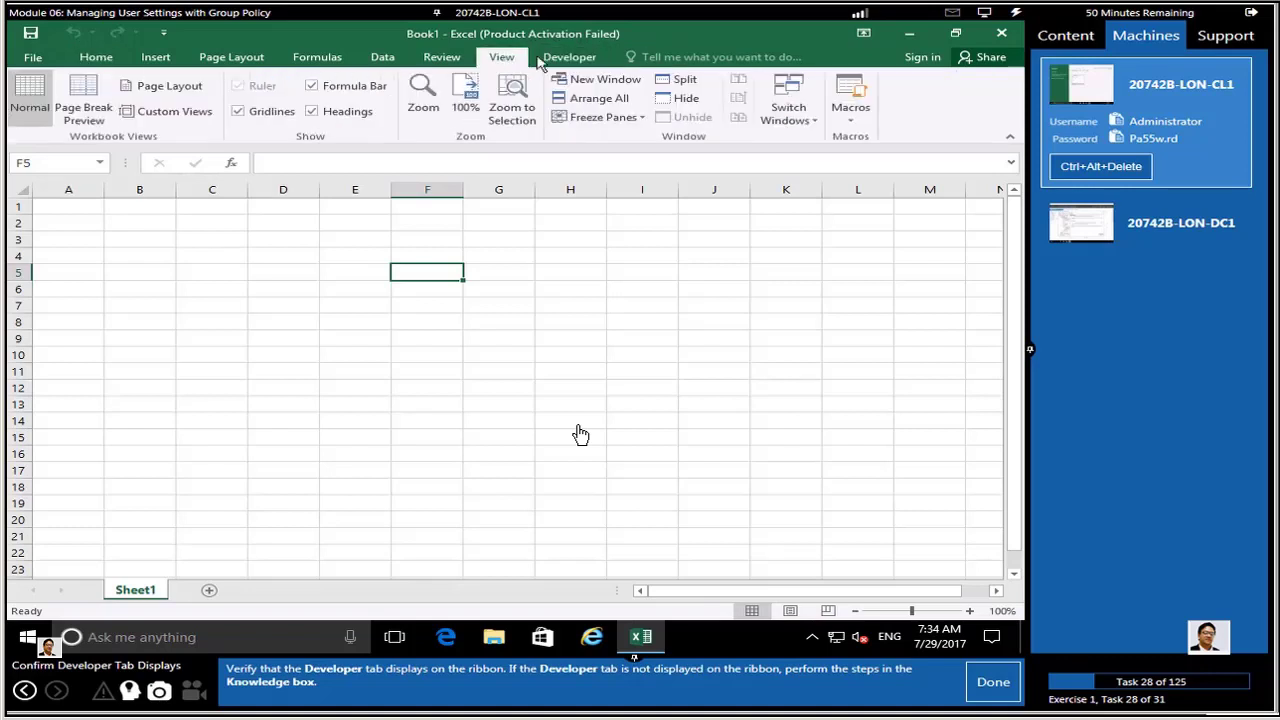
left_click(442, 58)
left_click(572, 60)
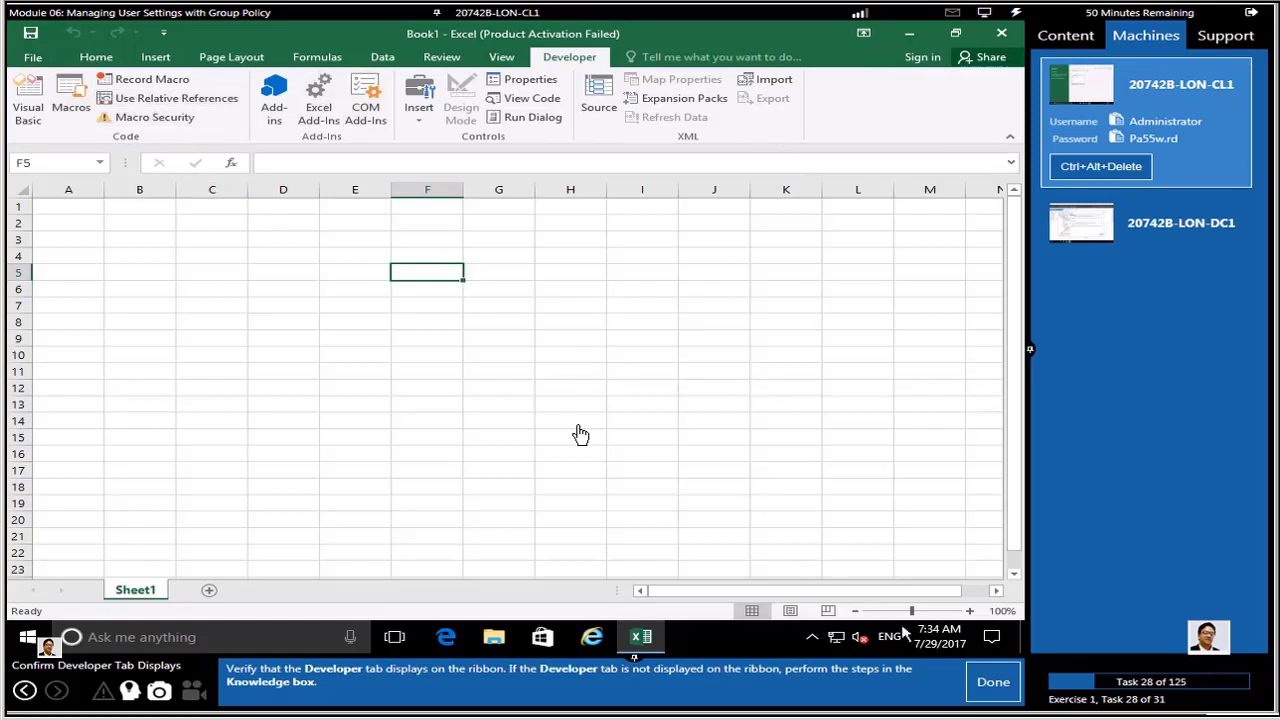
left_click(985, 685)
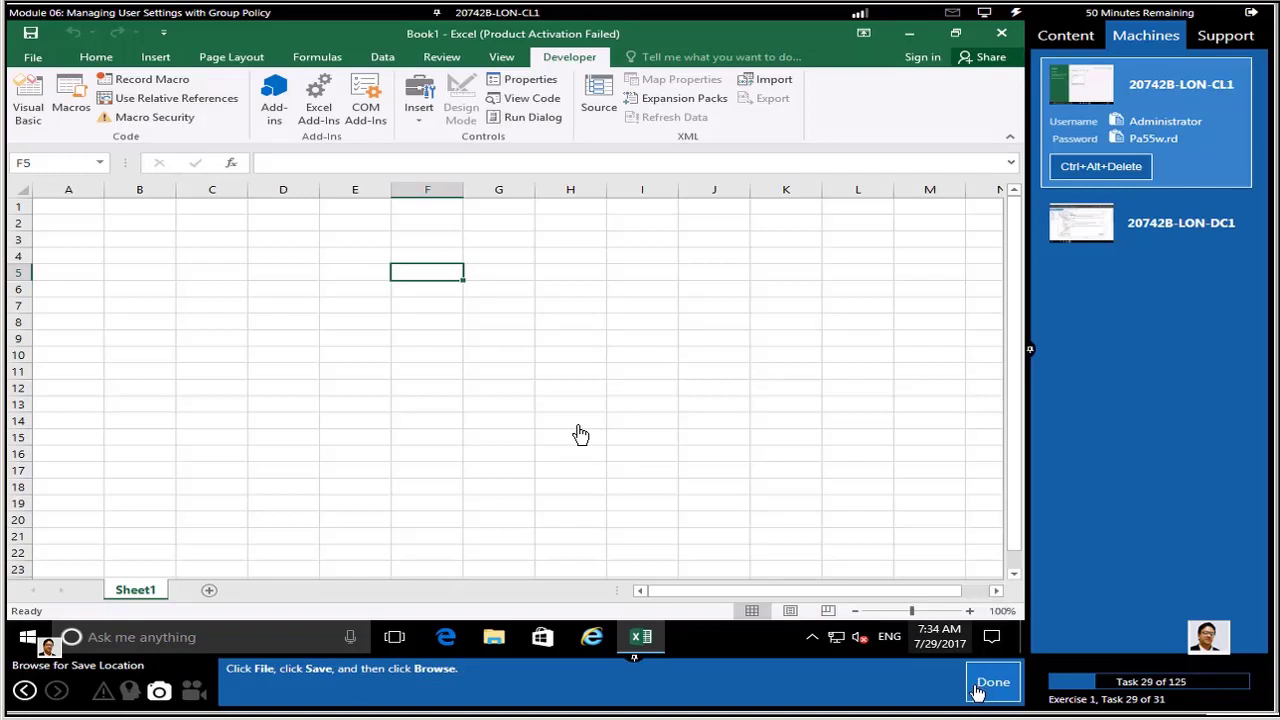
- Browse for a save location for the new workbook and mark the Browse for Save Location lab task as done
left_click(31, 57)
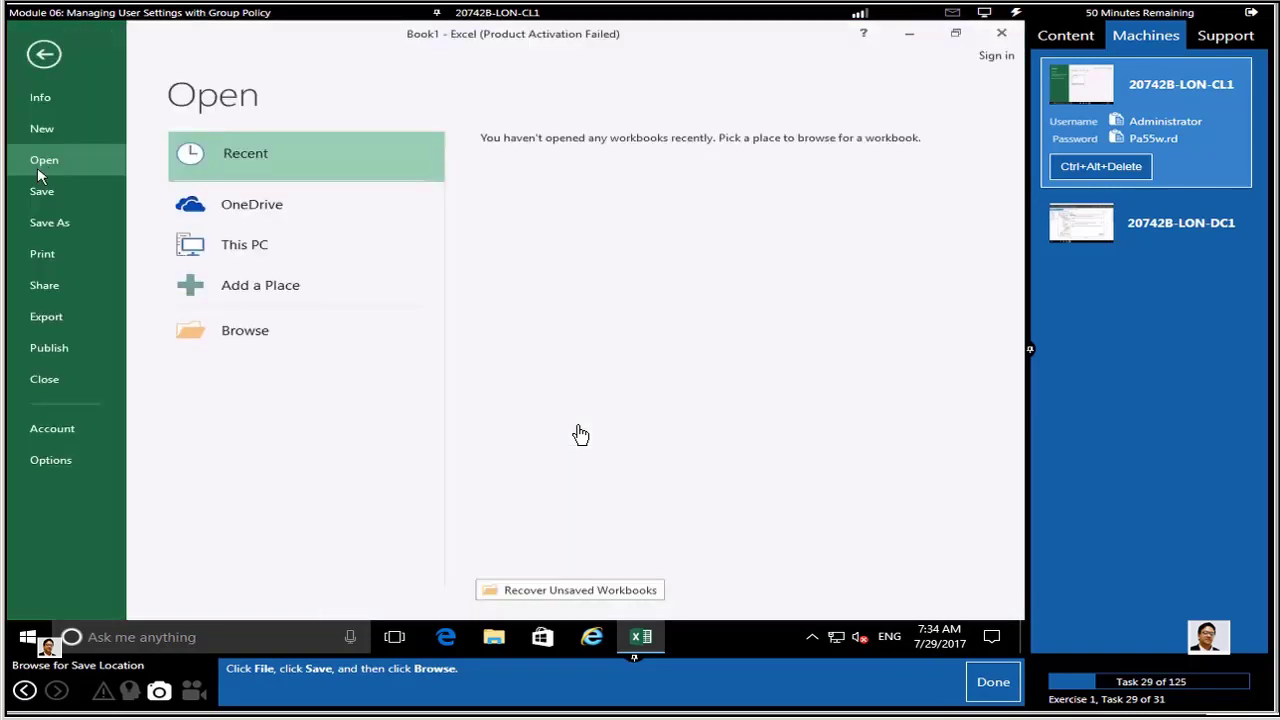
left_click(42, 198)
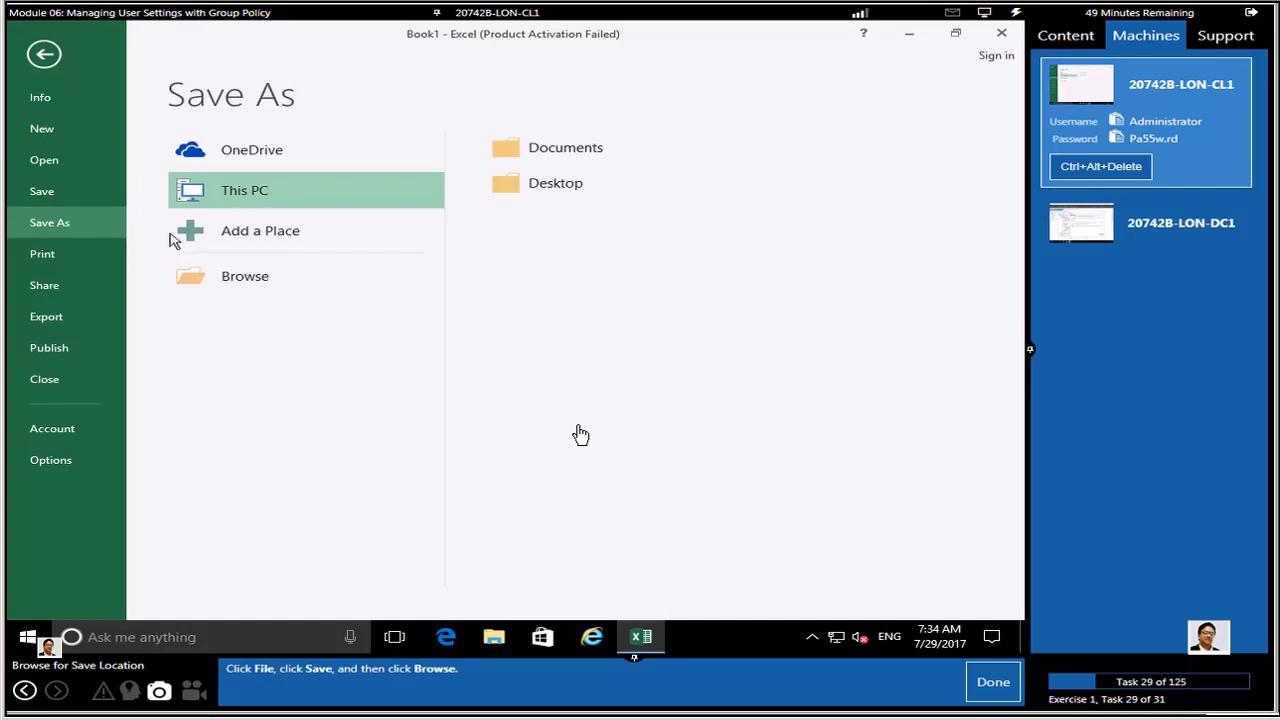
left_click(240, 280)
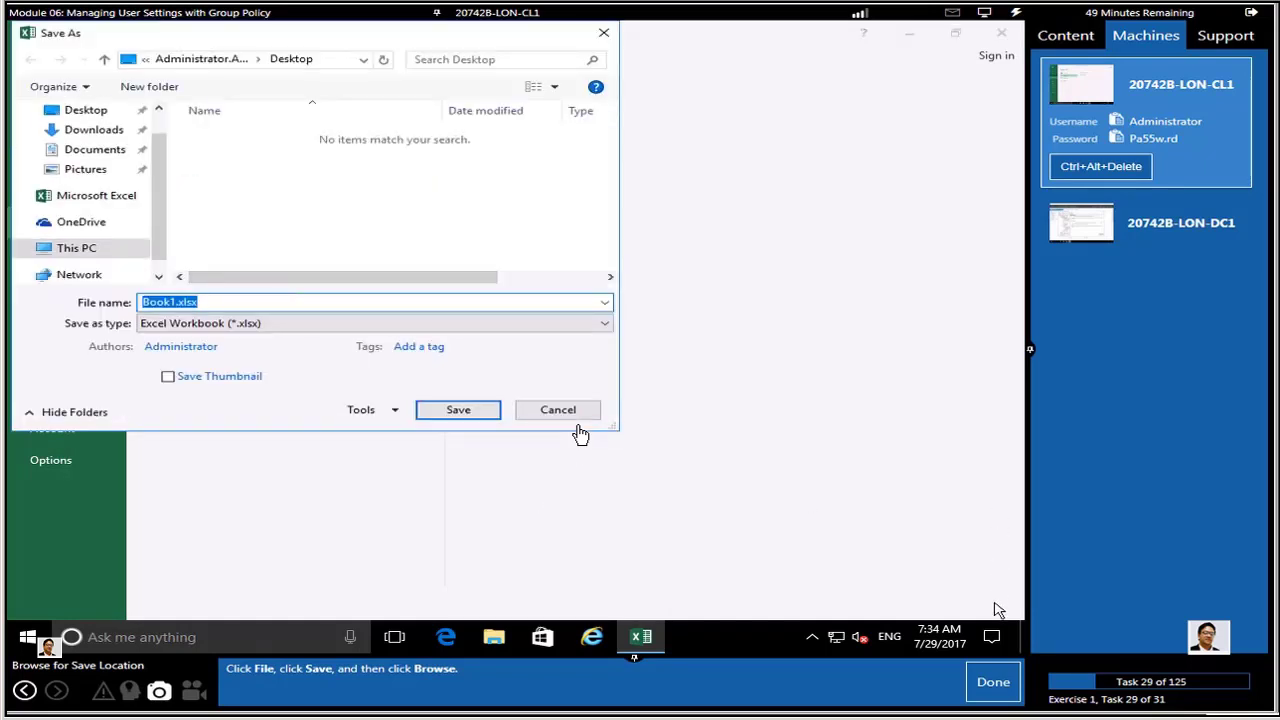
left_click(992, 686)
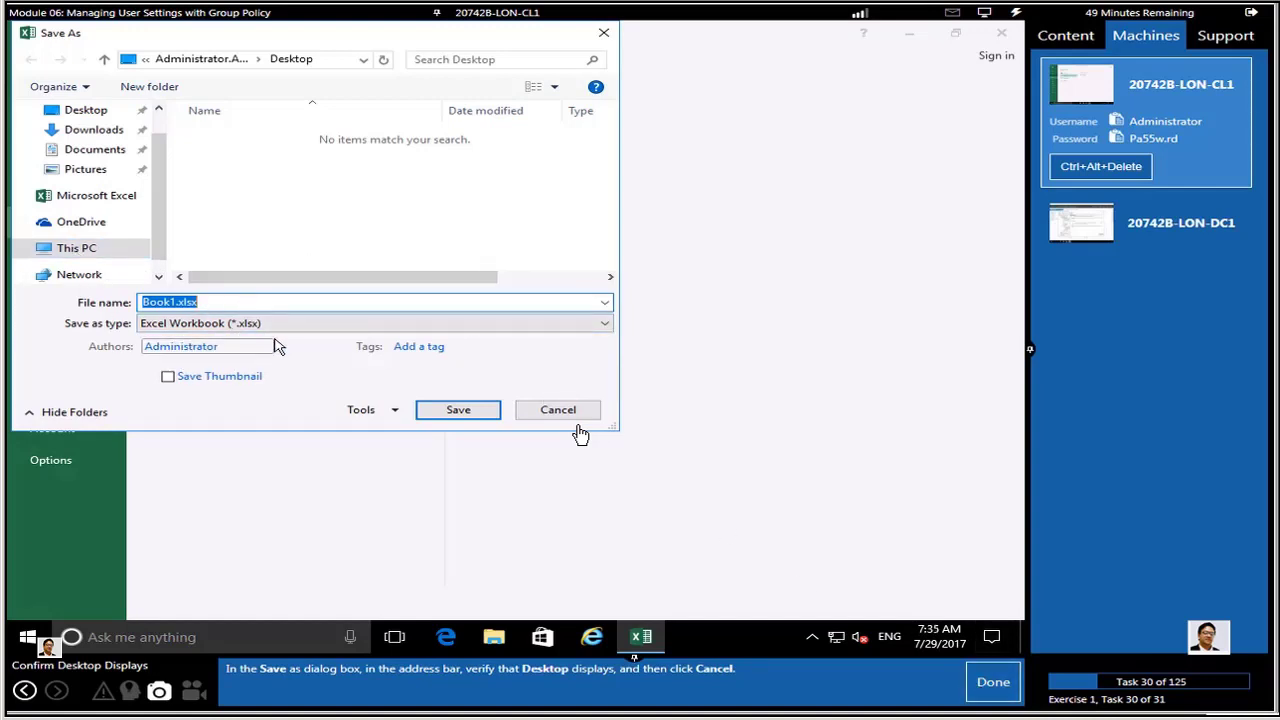
- Check the Desktop save location, cancel the save, and mark the Confirm Desktop Displays and Close Excel 2016 lab tasks as done
left_click(89, 113)
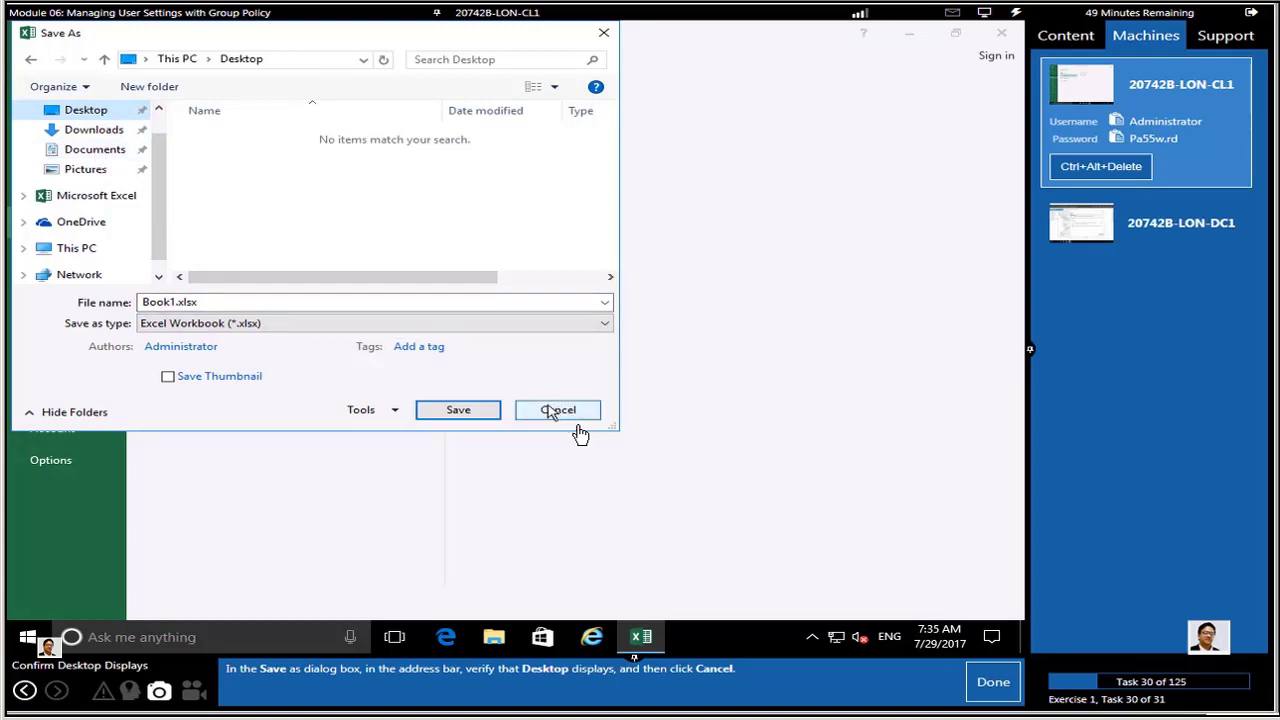
left_click(551, 411)
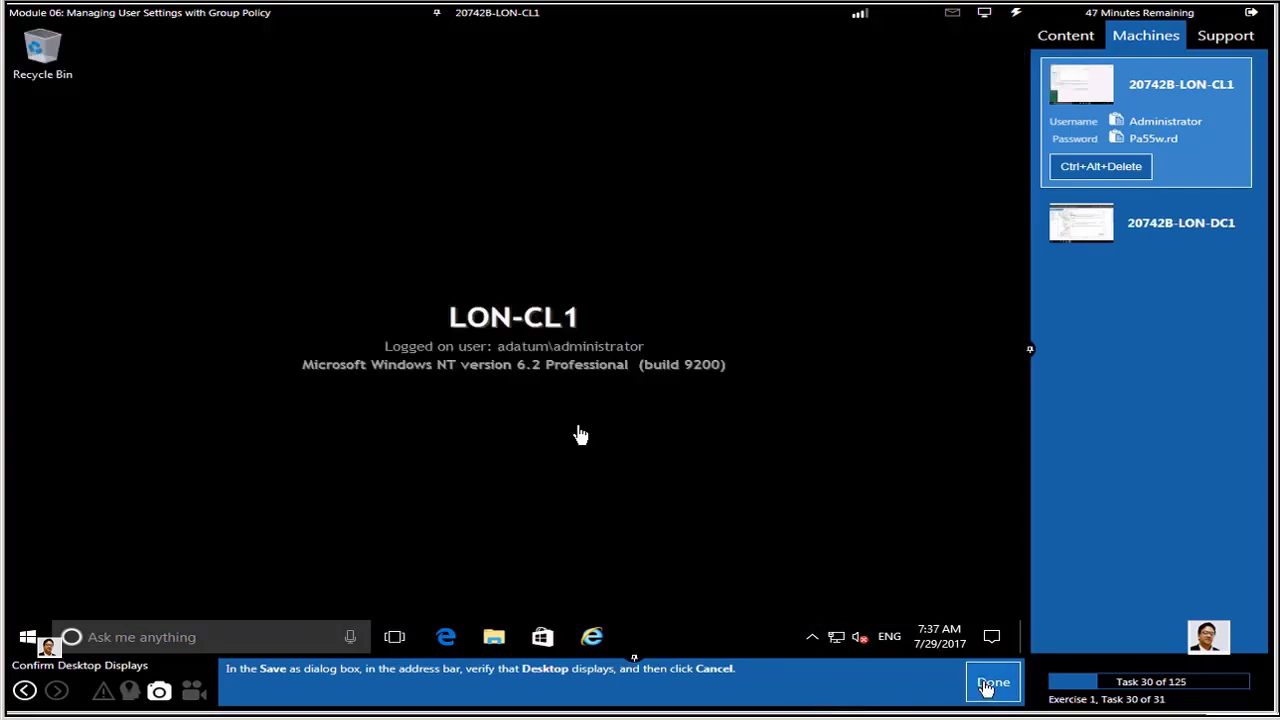
left_click(993, 682)
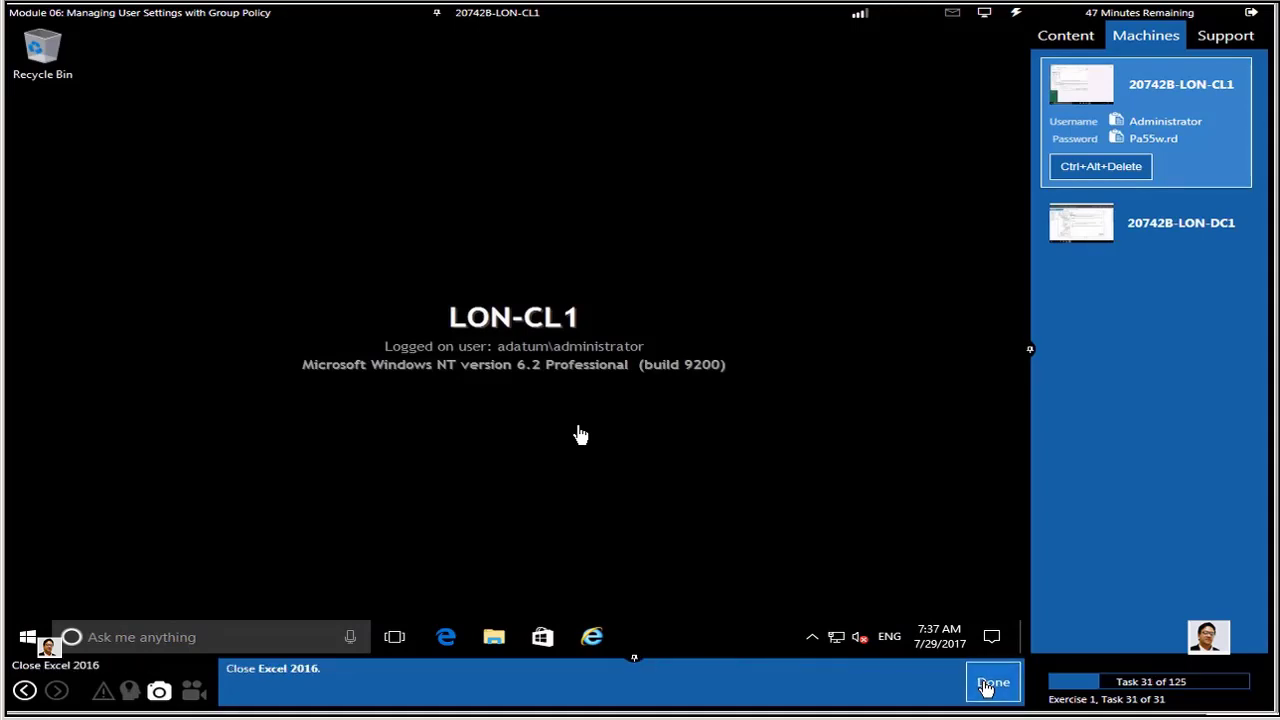
left_click(990, 683)
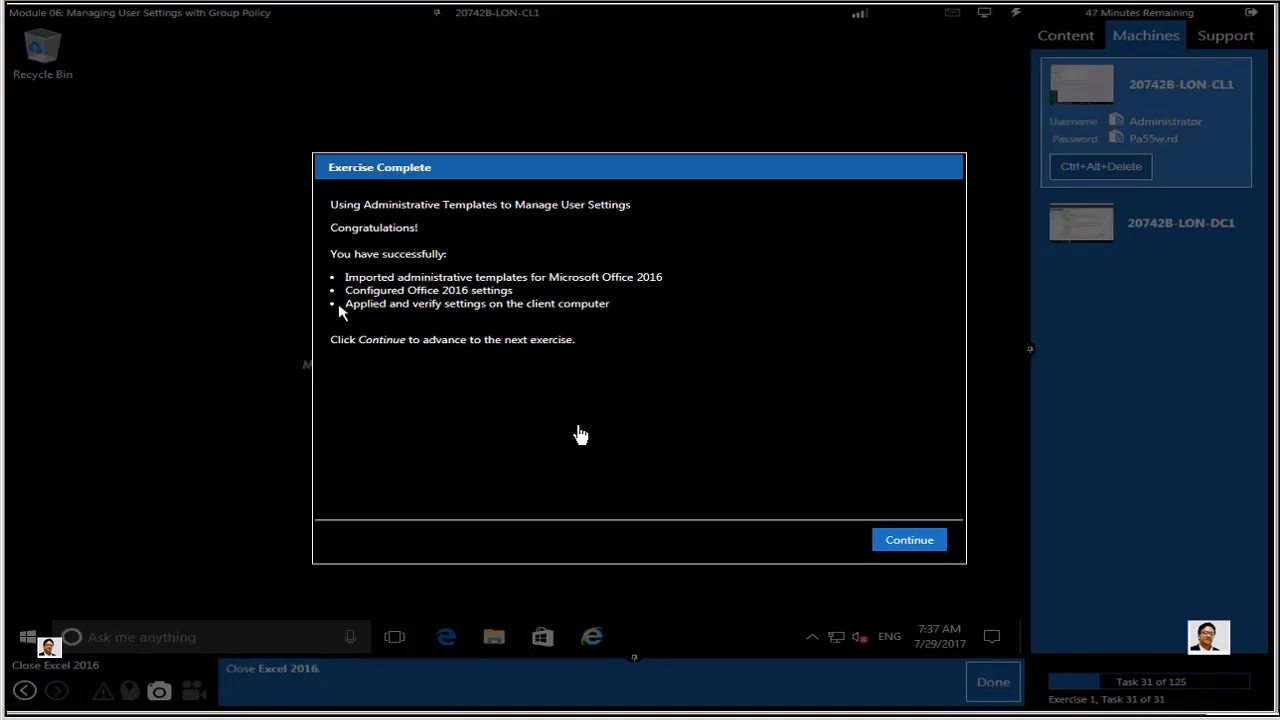
- Continue to the exercise Implementing Settings by Using Group Policy Preferences - Part 1 and mark the switch to LON-DC1 as done
left_click(891, 540)
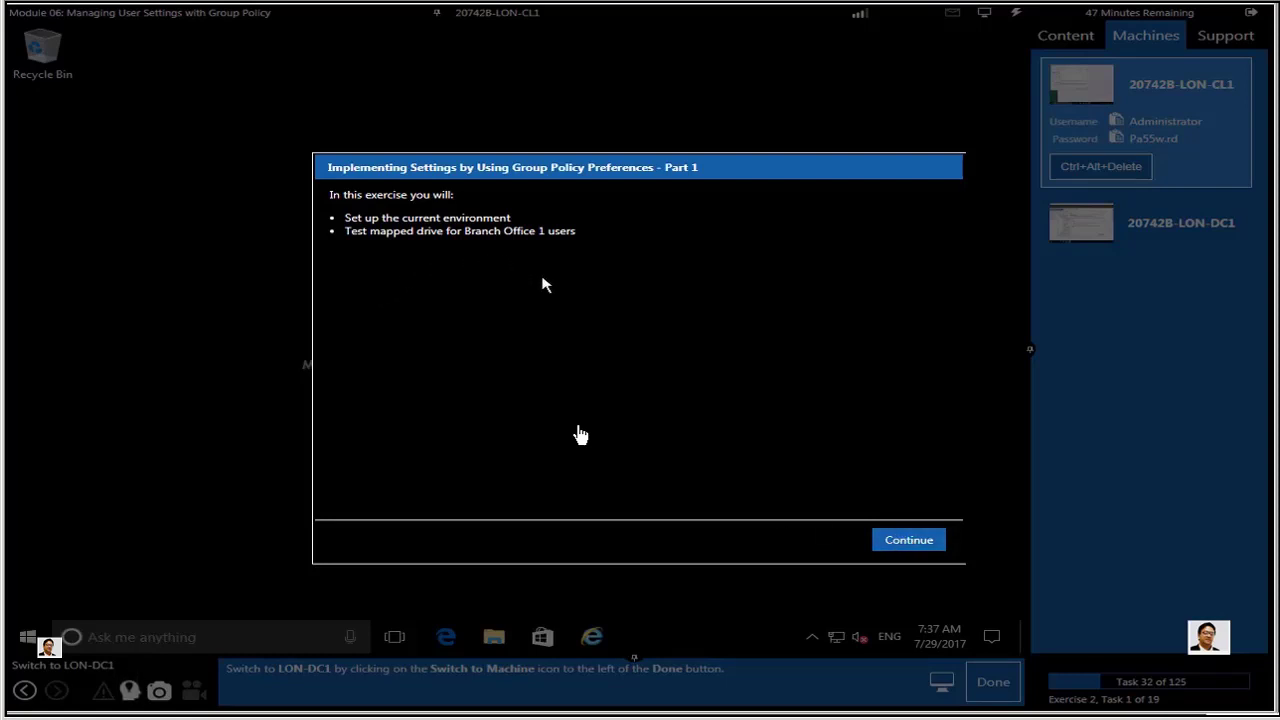
left_click(910, 543)
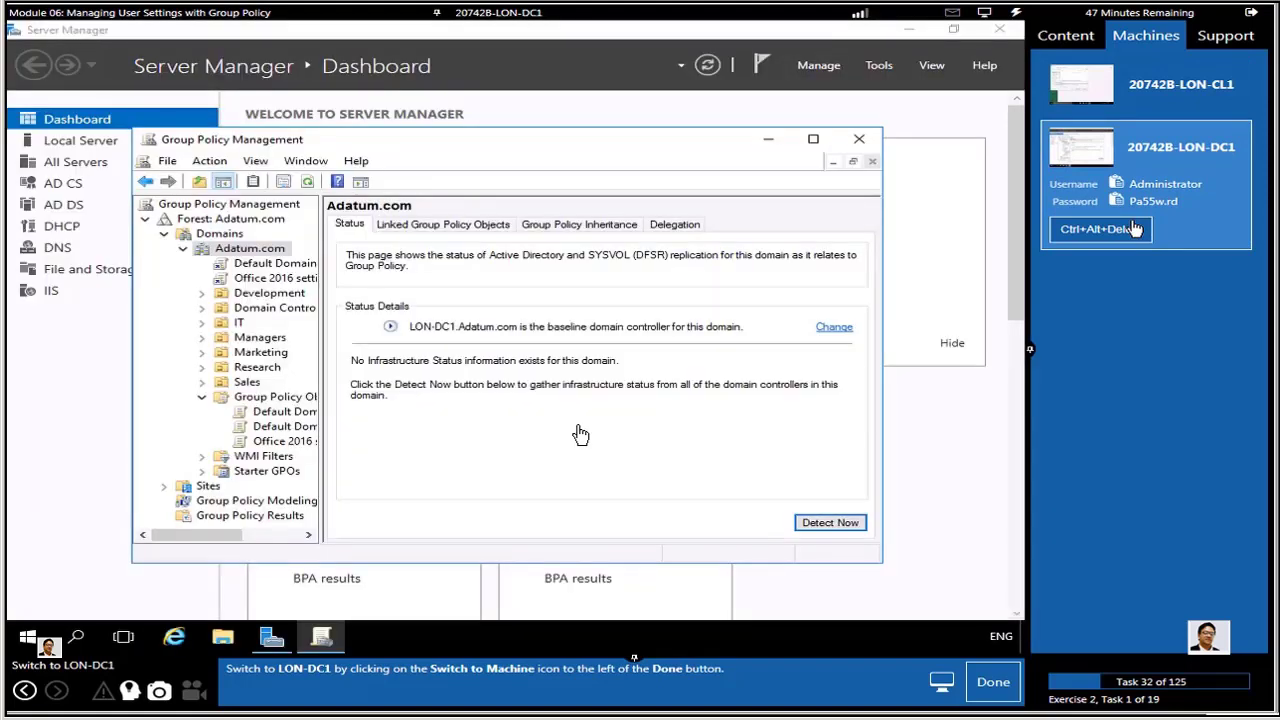
left_click(990, 682)
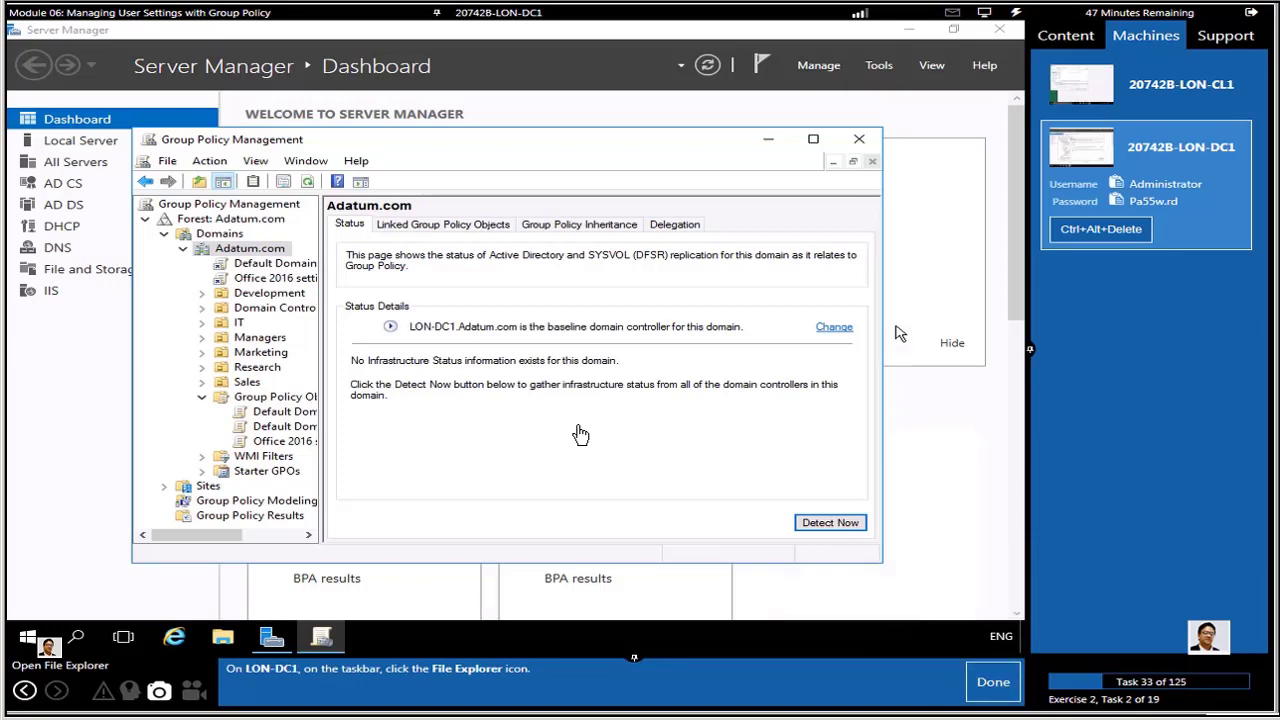
- Close Group Policy Management, open File Explorer on LON-DC1, and mark the Open File Explorer lab task as done
left_click(860, 141)
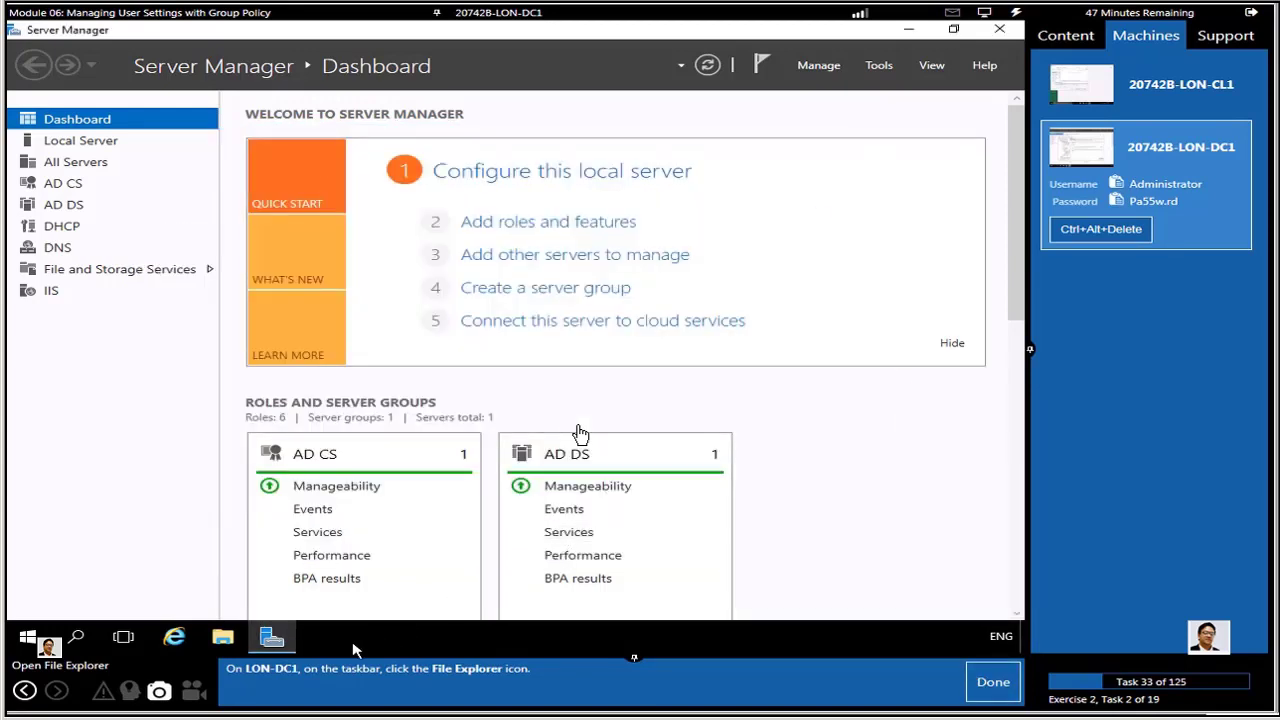
left_click(223, 636)
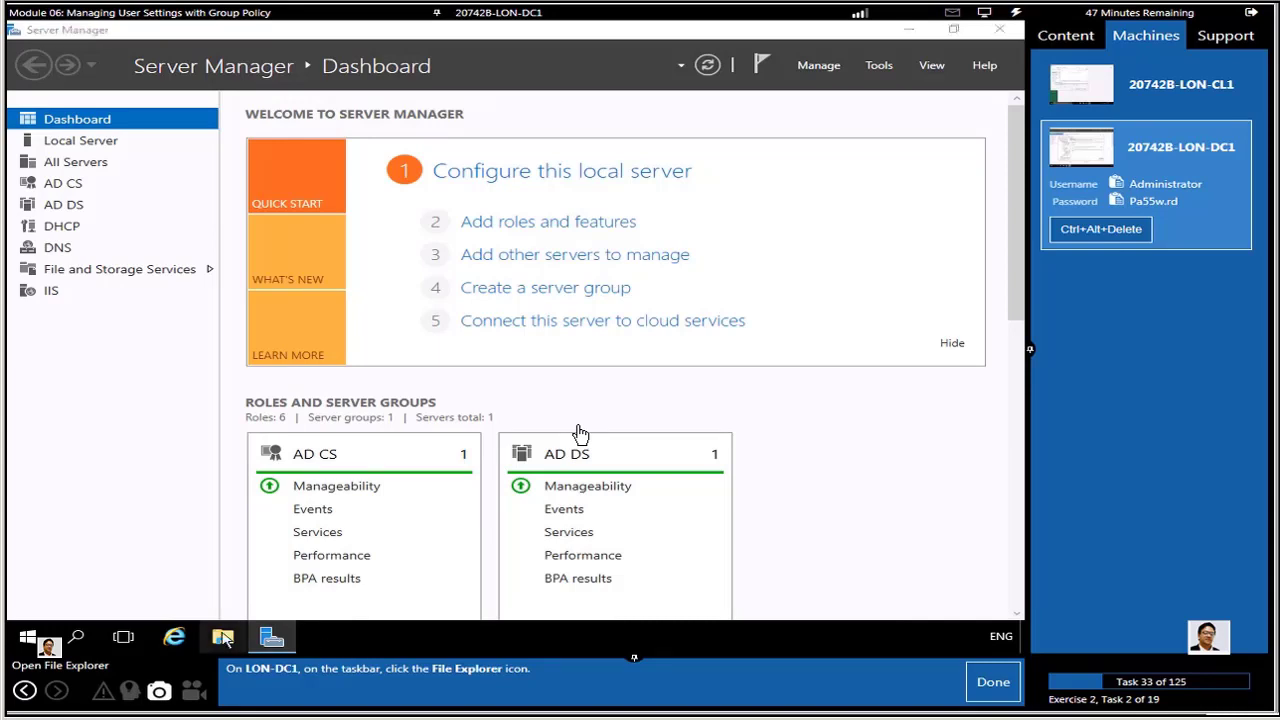
left_click(993, 684)
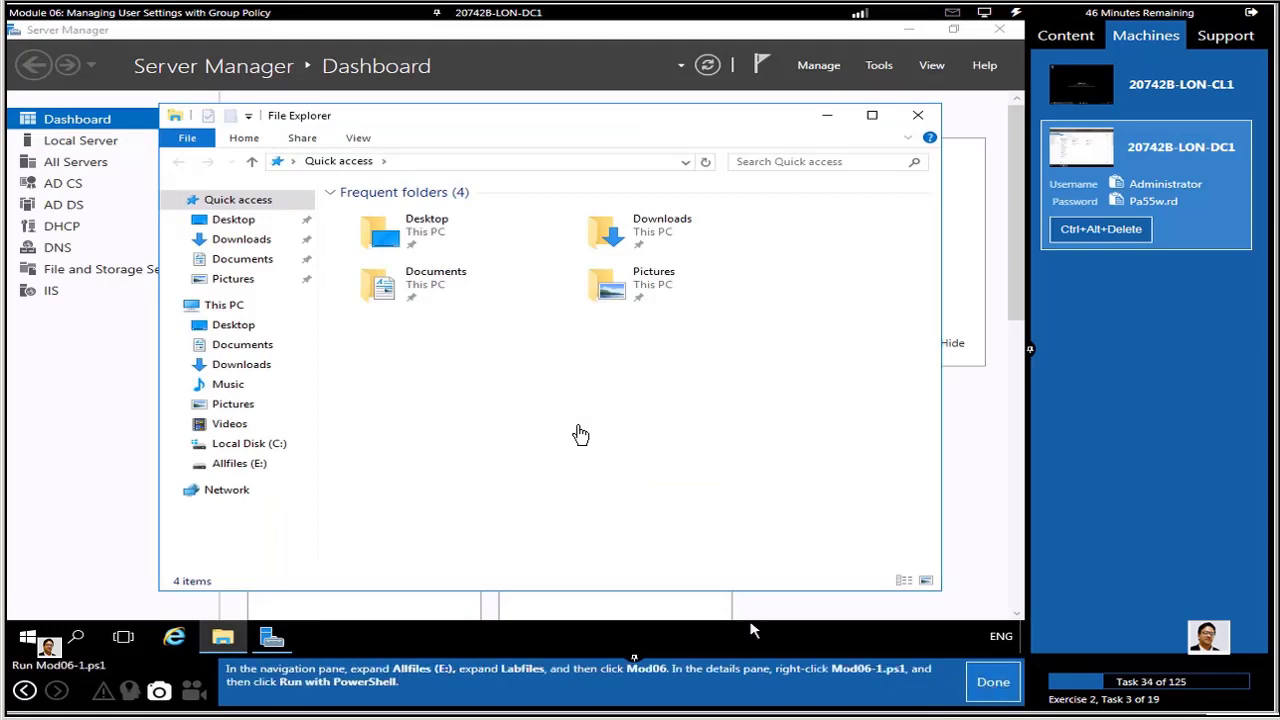
- Browse to Labfiles\Mod06 on the Allfiles (E:) drive and open the Mod06-1.ps1 script in Notepad to read its commands
left_click(250, 470)
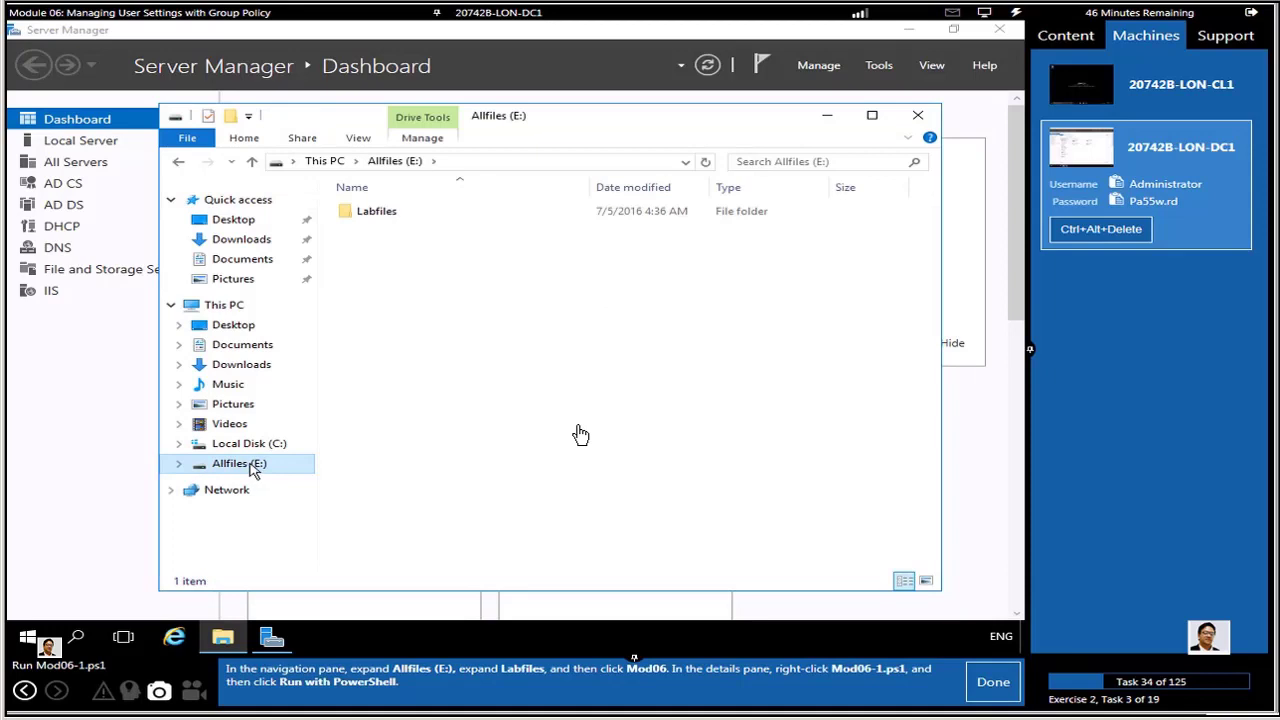
double_click(378, 212)
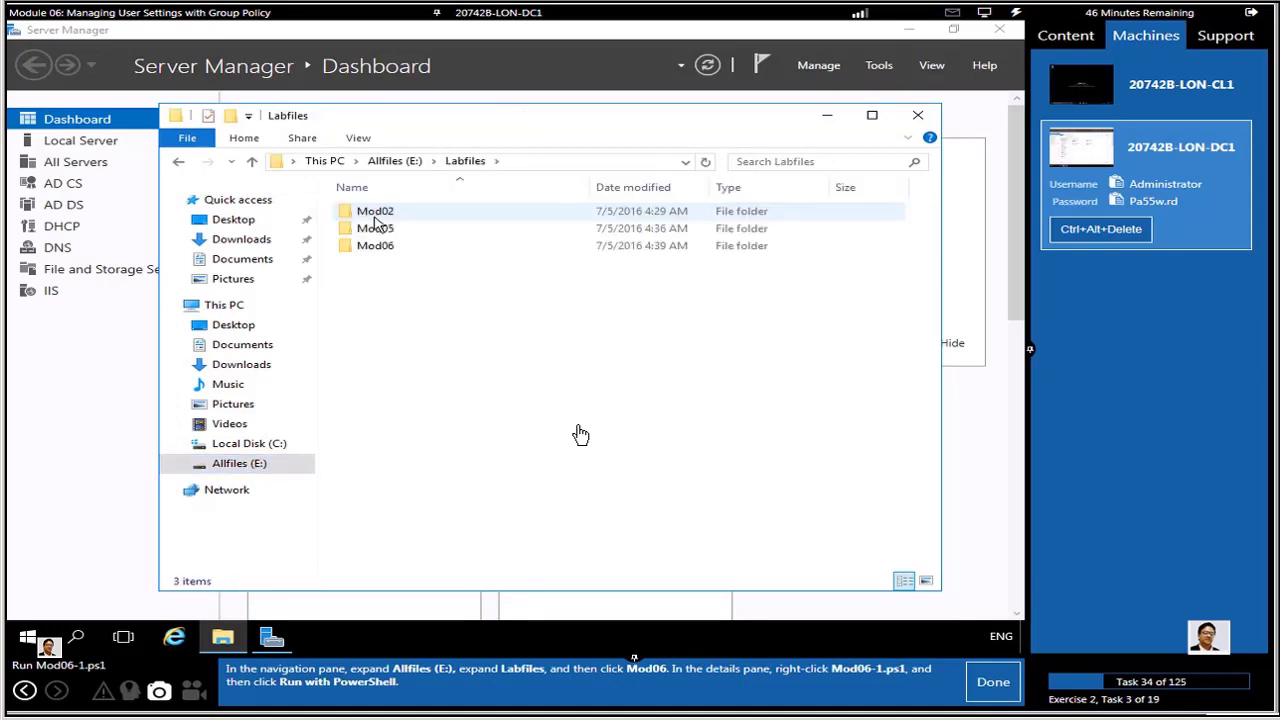
left_click(378, 250)
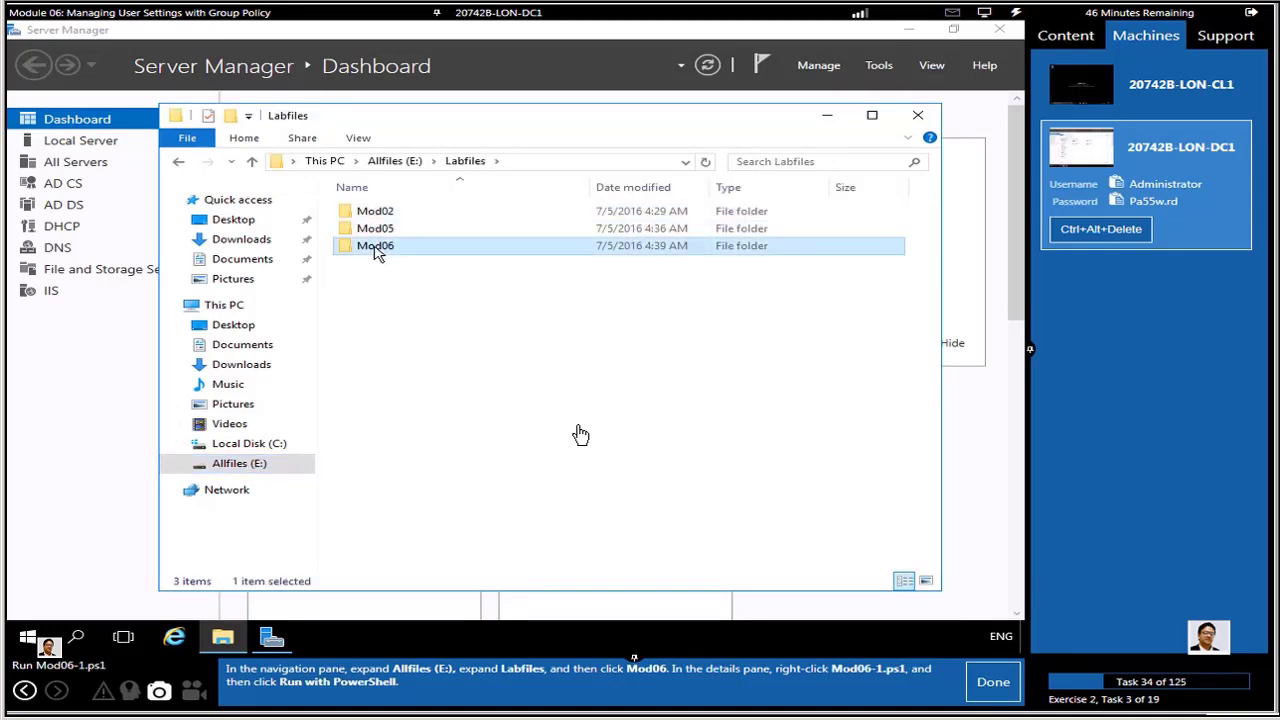
double_click(378, 250)
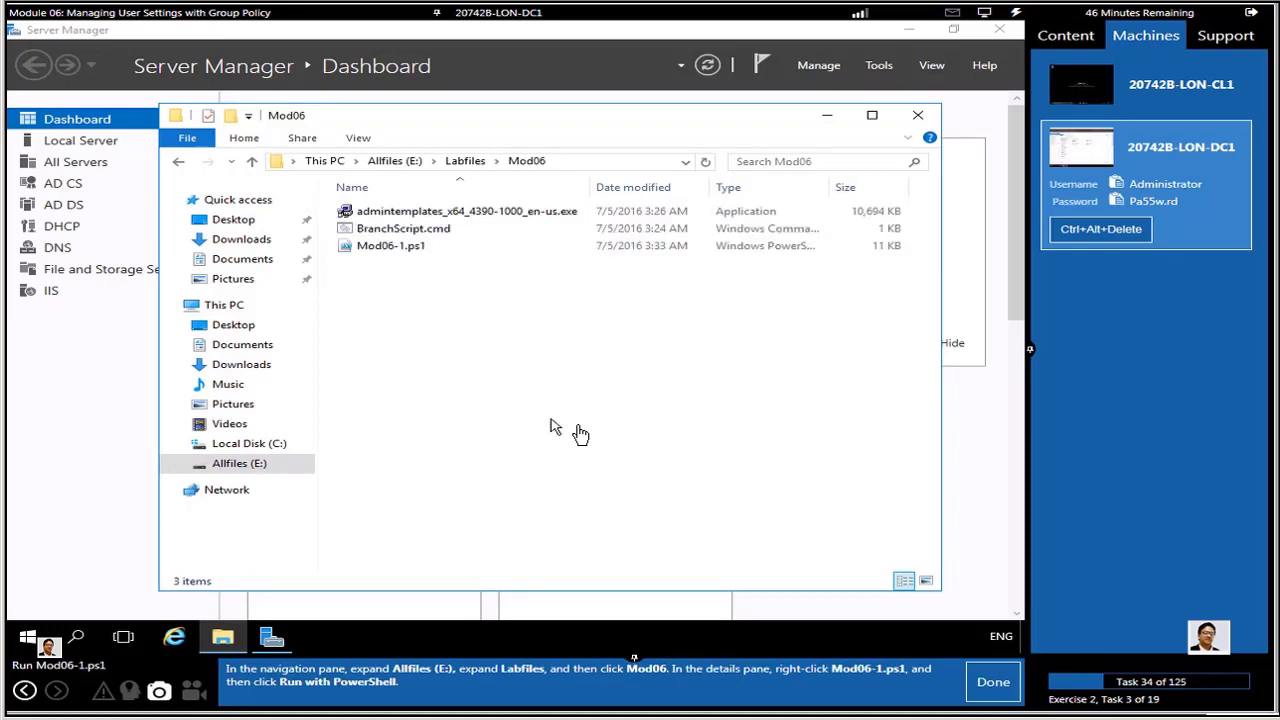
left_click(408, 250)
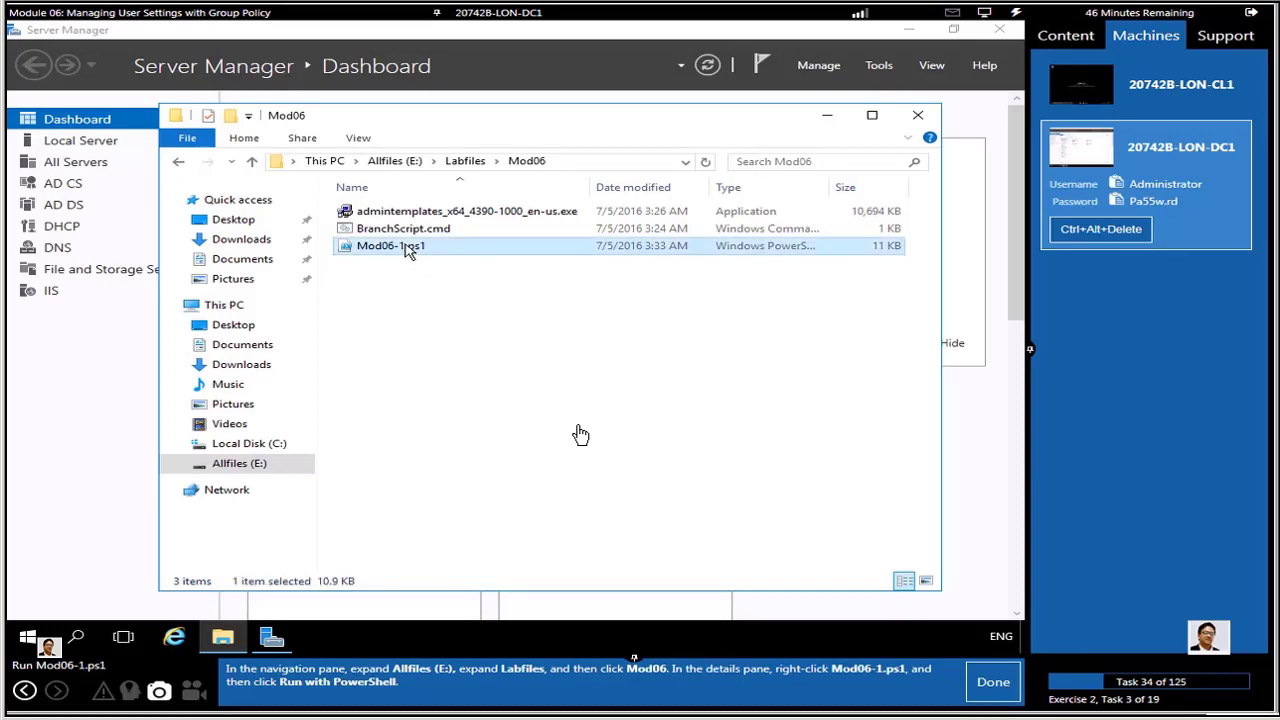
right_click(408, 250)
left_click(440, 257)
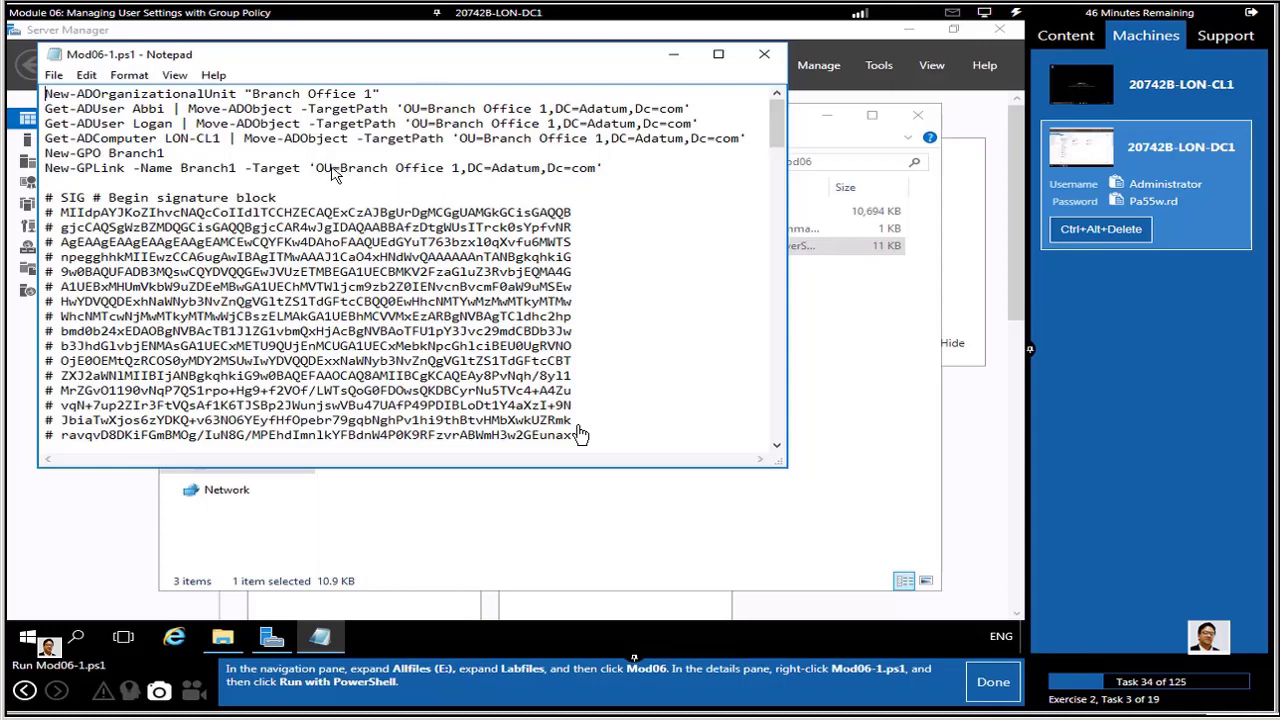
- Open Active Directory Users and Computers from Server Manager and turn on Advanced Features
left_click(879, 66)
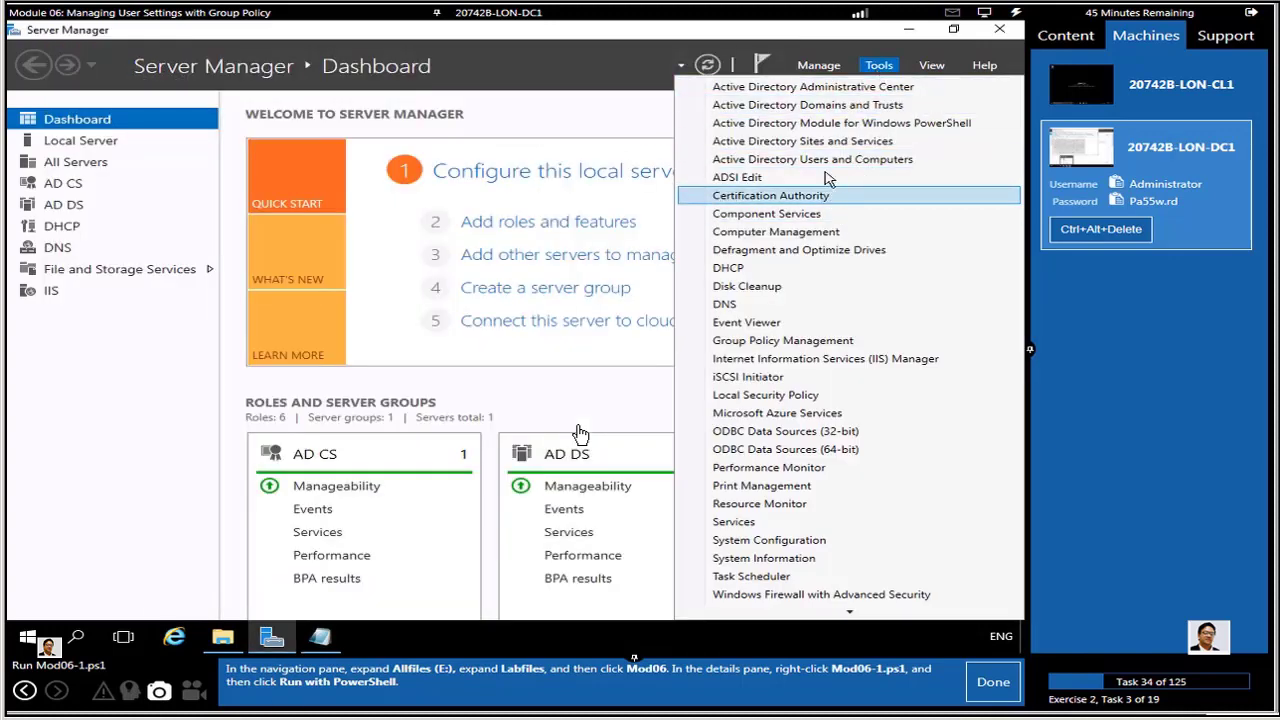
left_click(668, 403)
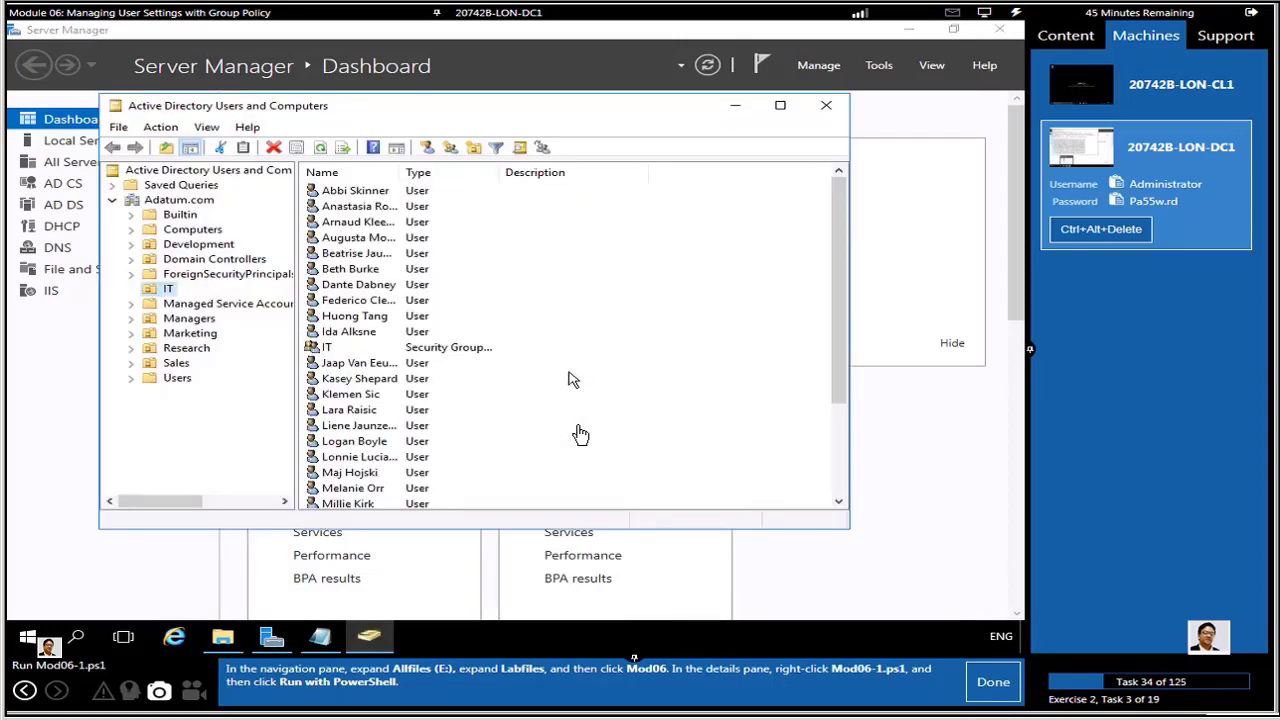
right_click(167, 202)
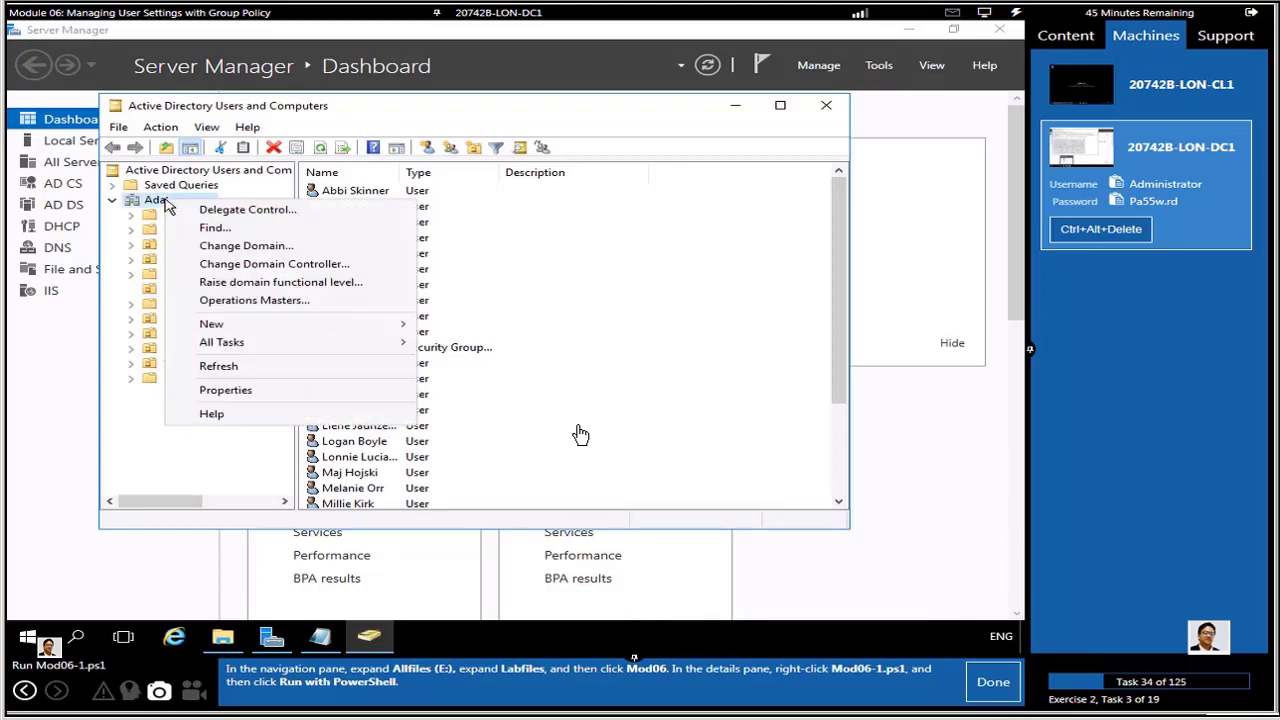
left_click(205, 131)
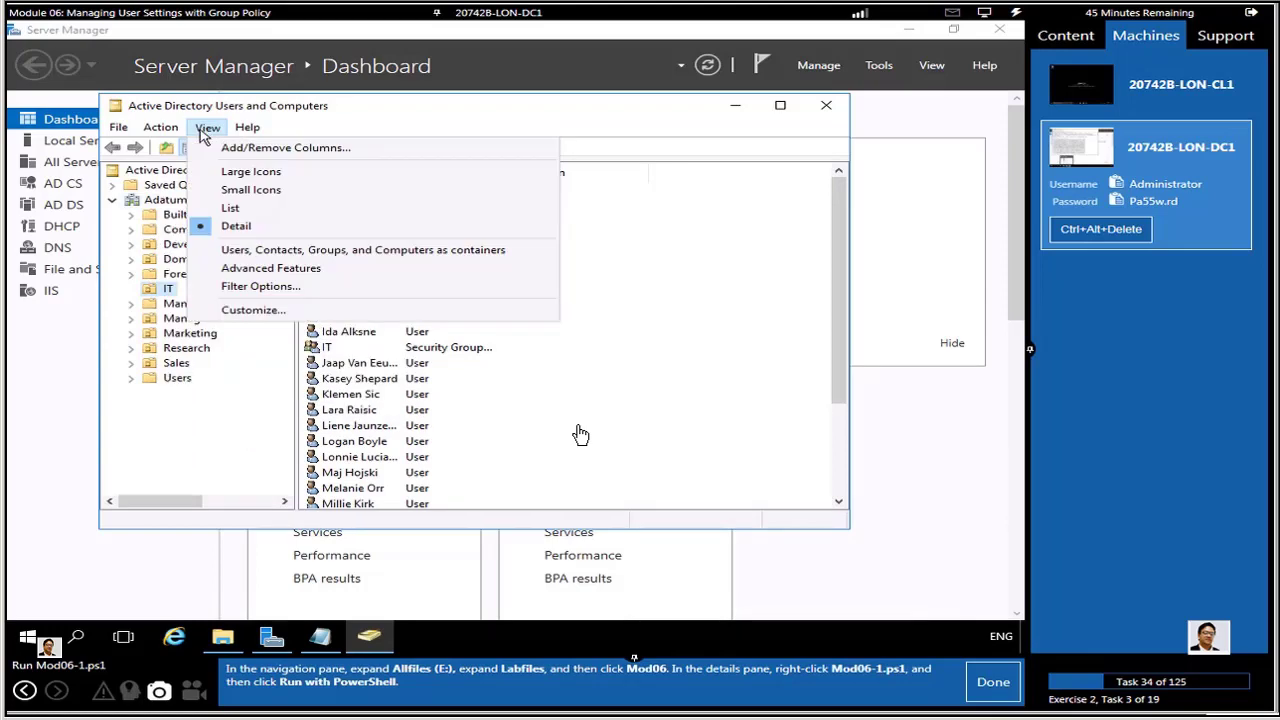
left_click(240, 268)
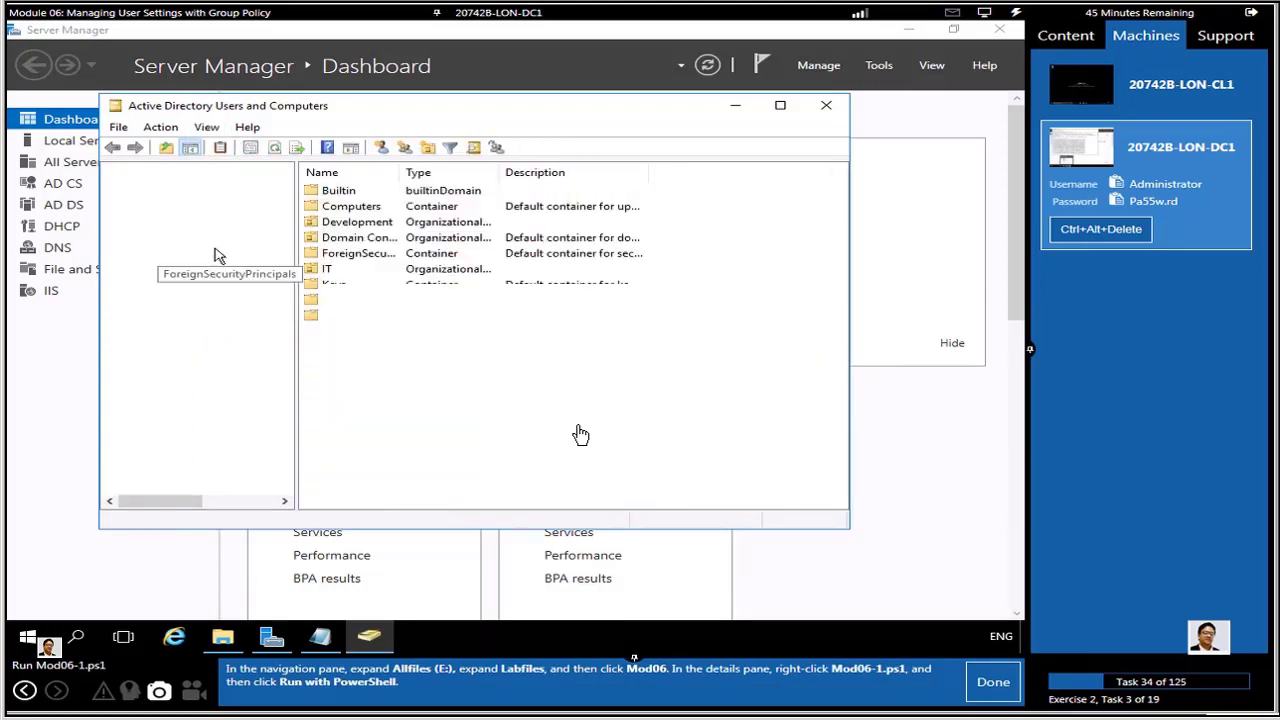
- Search the Adatum.com domain for the first user named in the Mod06-1.ps1 script
right_click(181, 204)
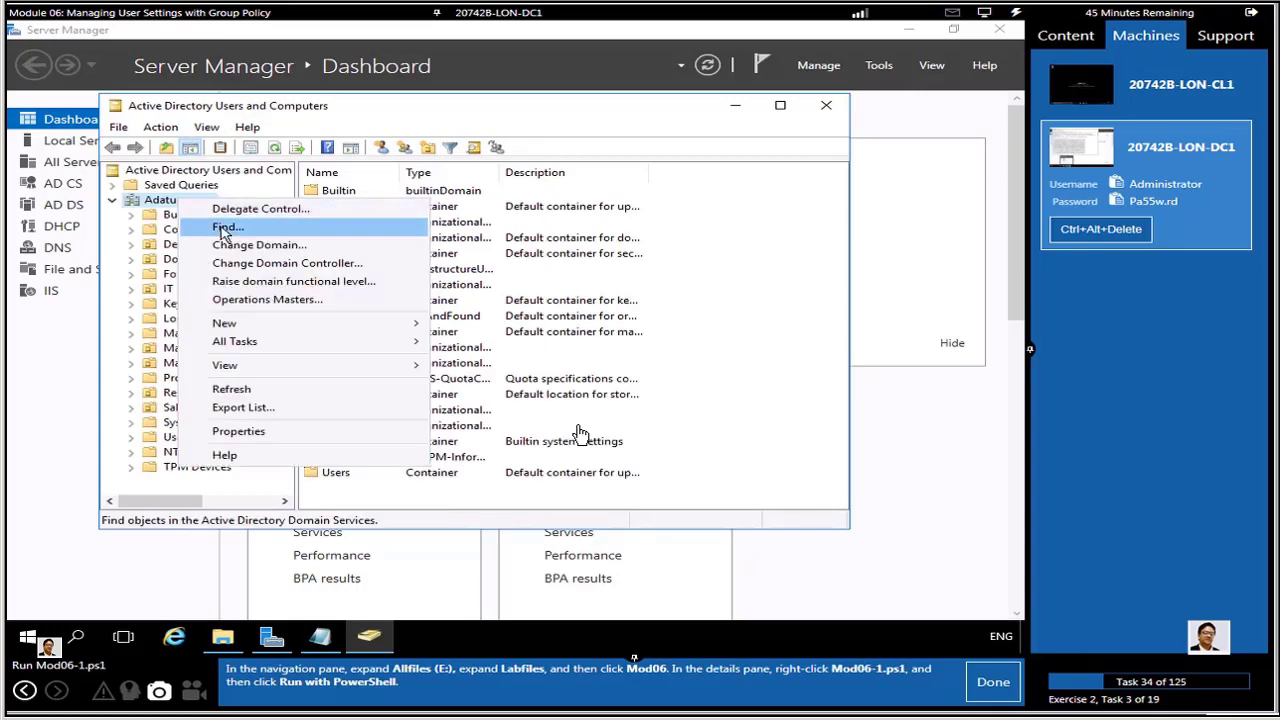
left_click(226, 227)
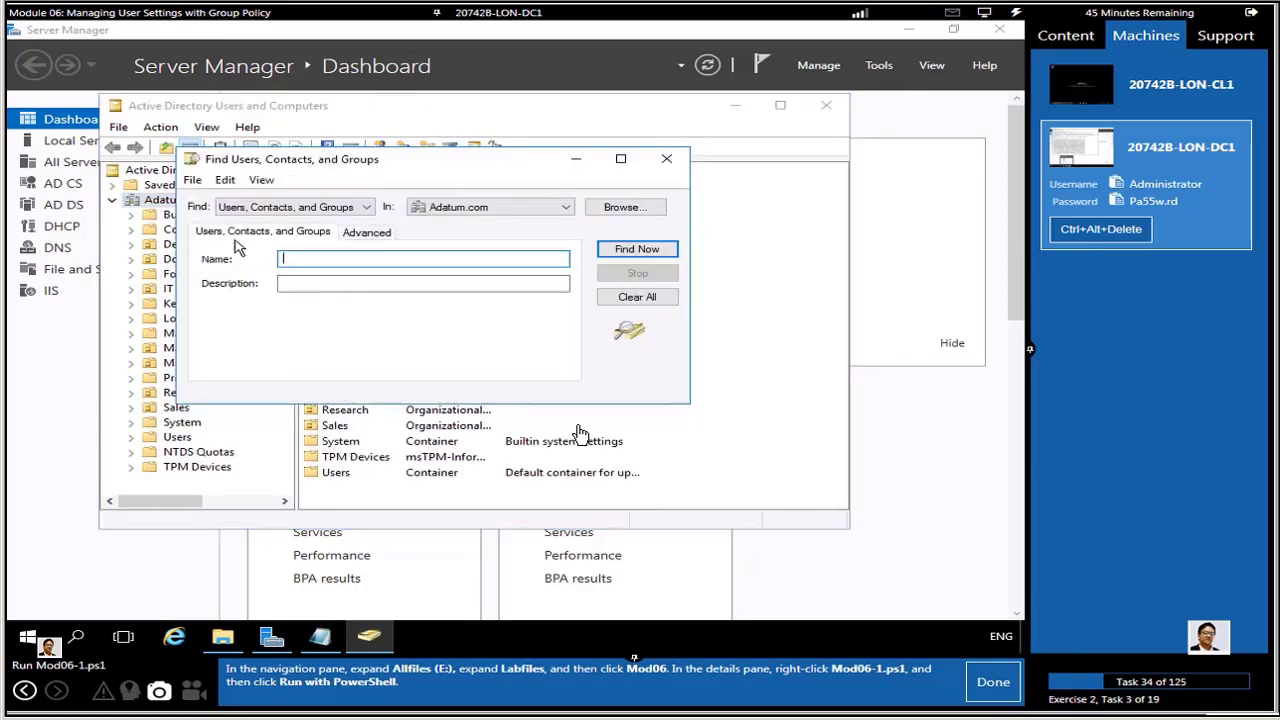
type("abbi")
left_click(650, 252)
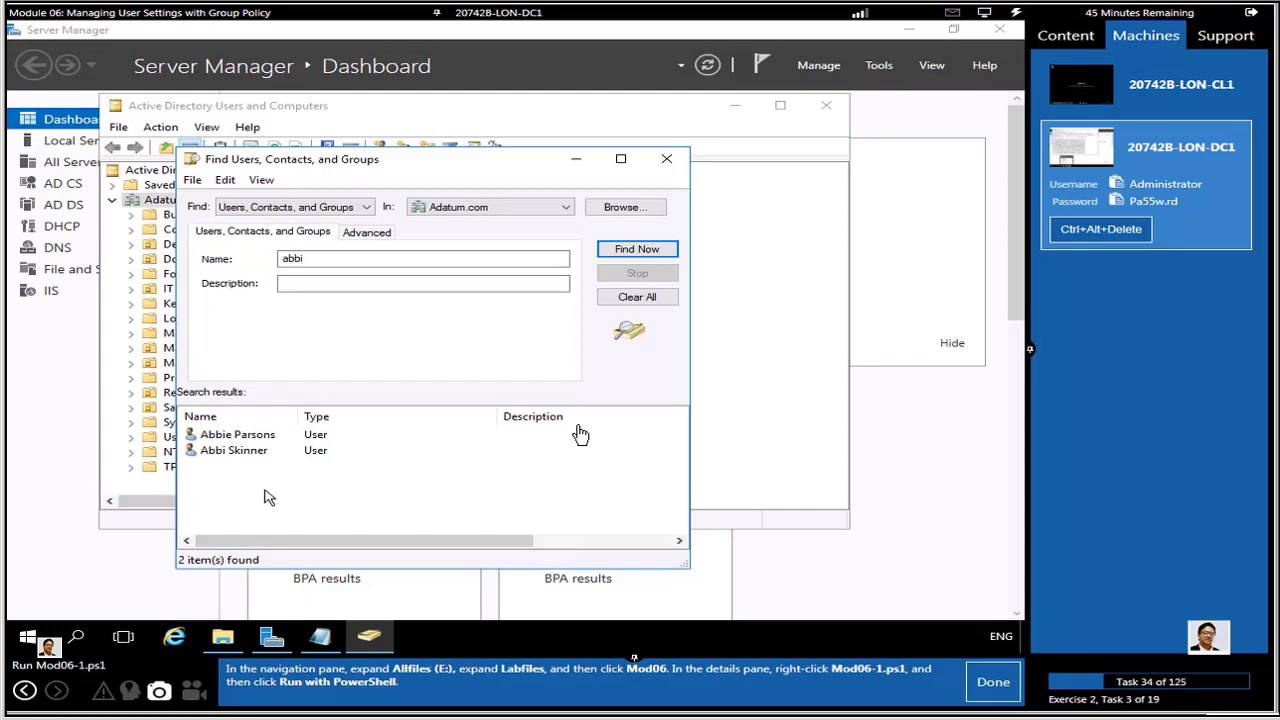
- Compare the Mod06-1.ps1 script with the search results and check the first listed user's logon name in the account properties
left_click(322, 638)
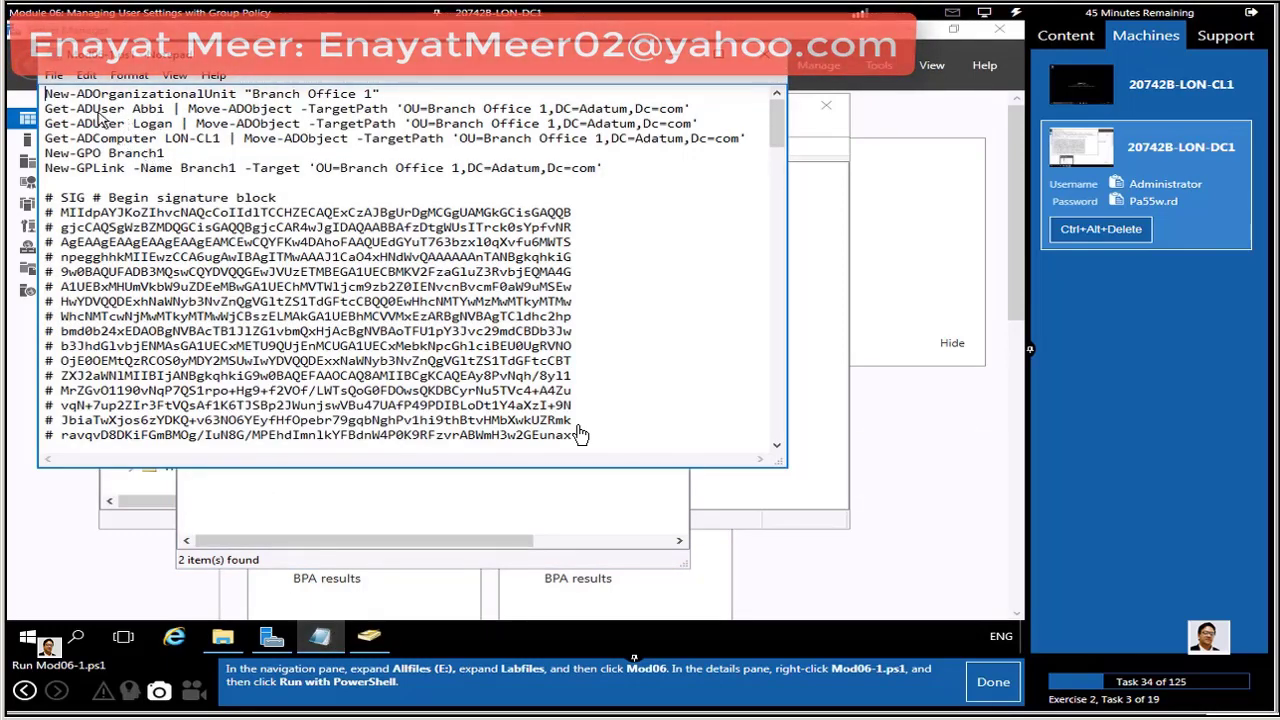
left_click(366, 632)
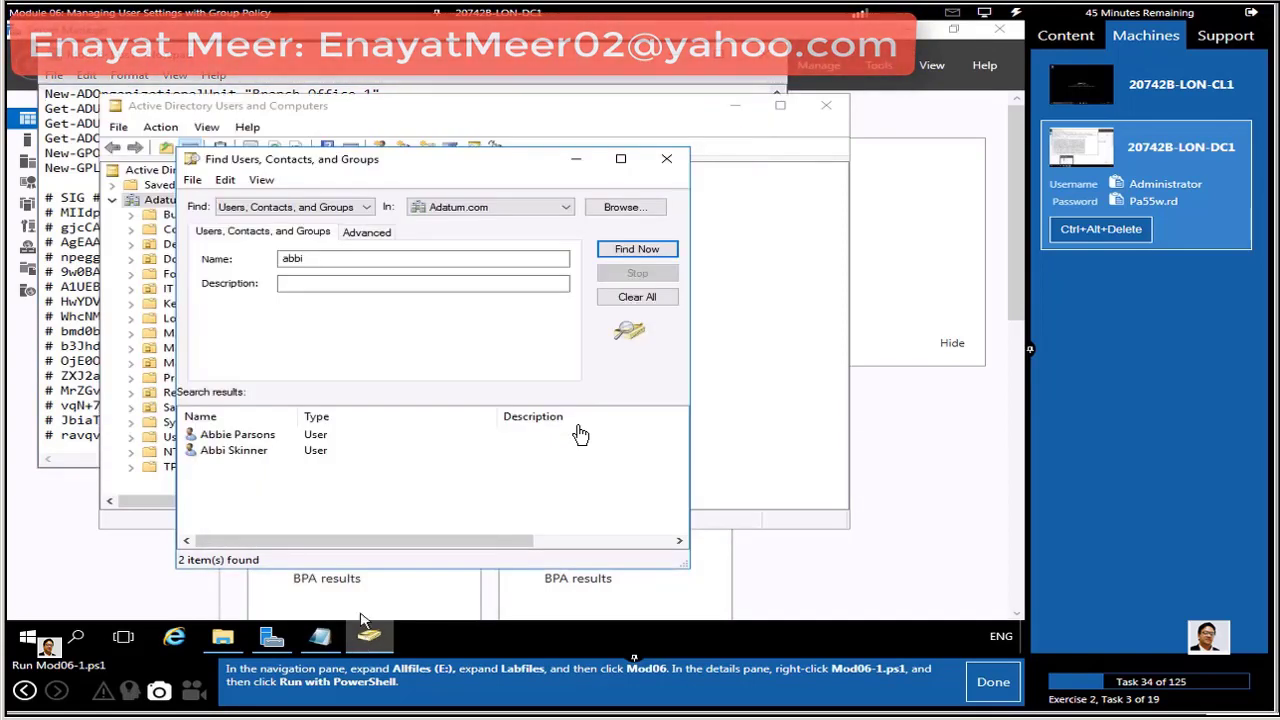
right_click(257, 436)
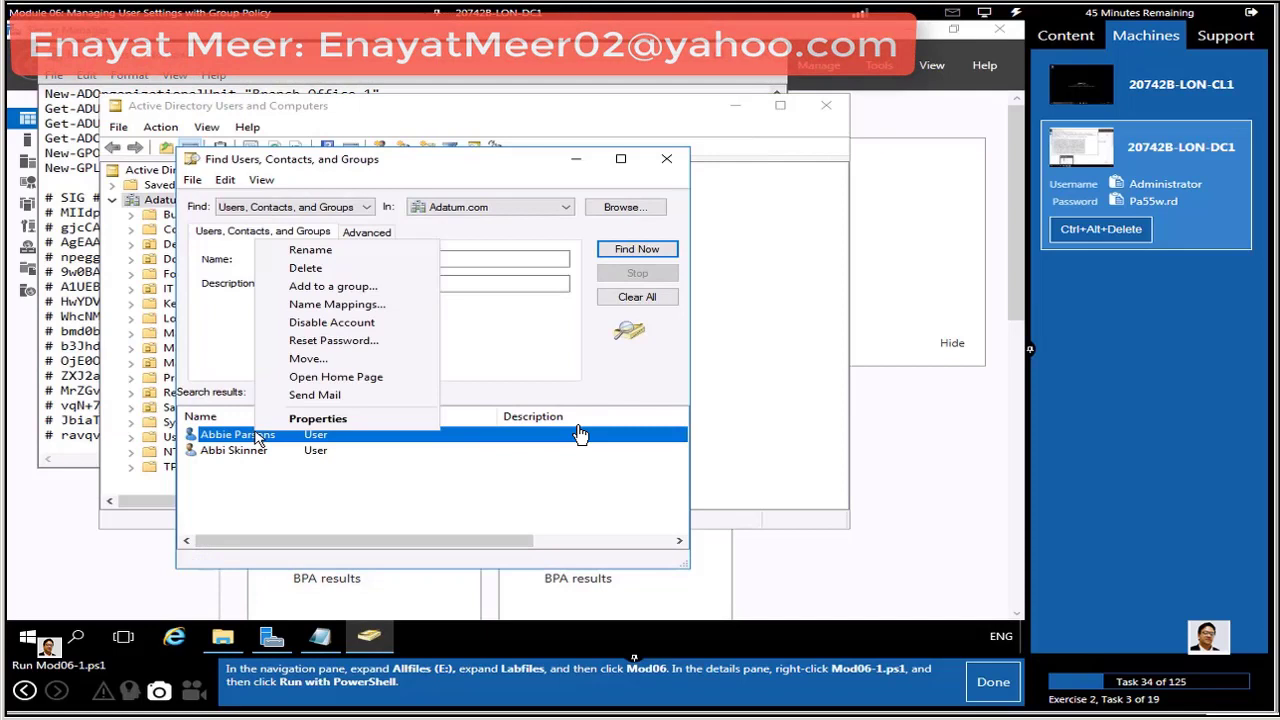
left_click(318, 419)
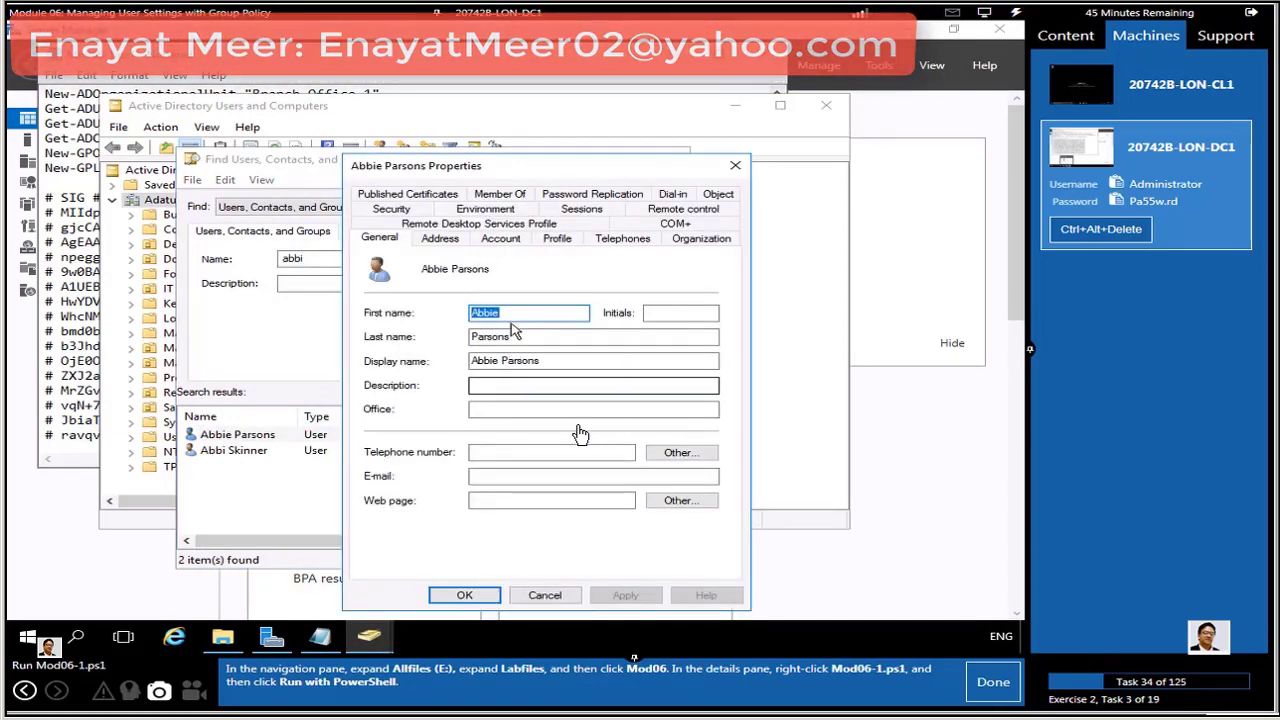
left_click(505, 240)
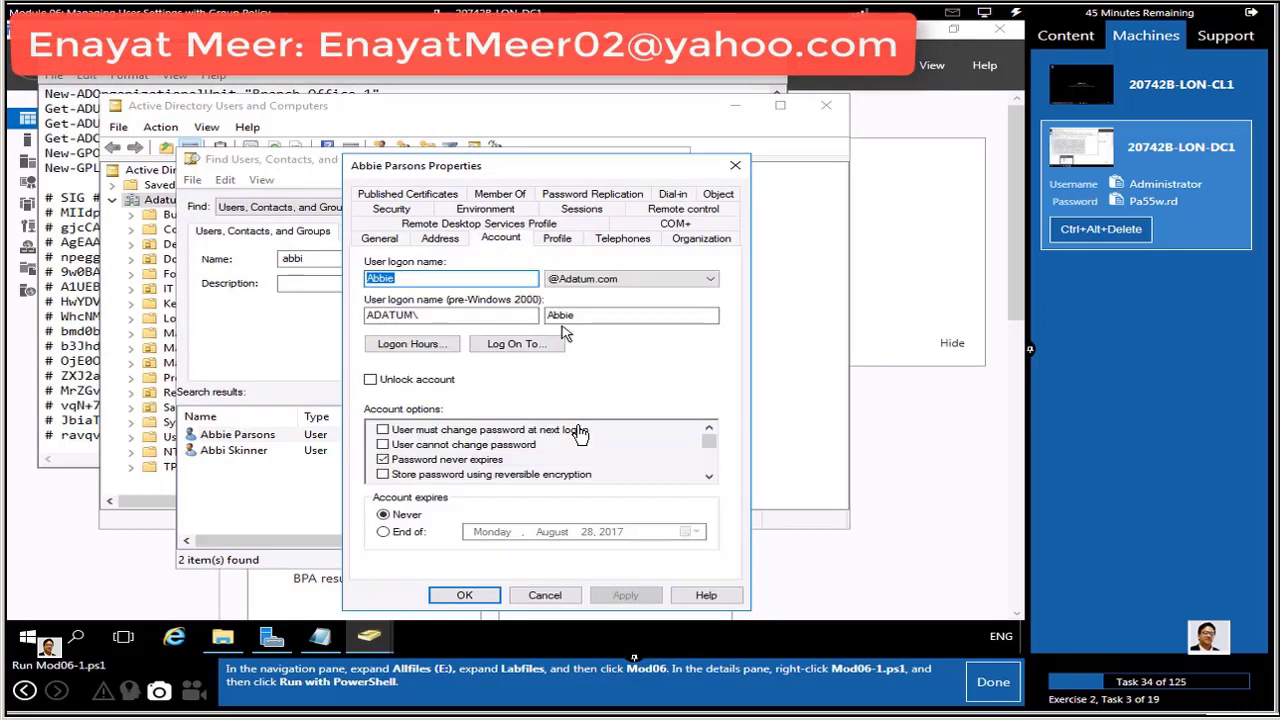
left_click(733, 168)
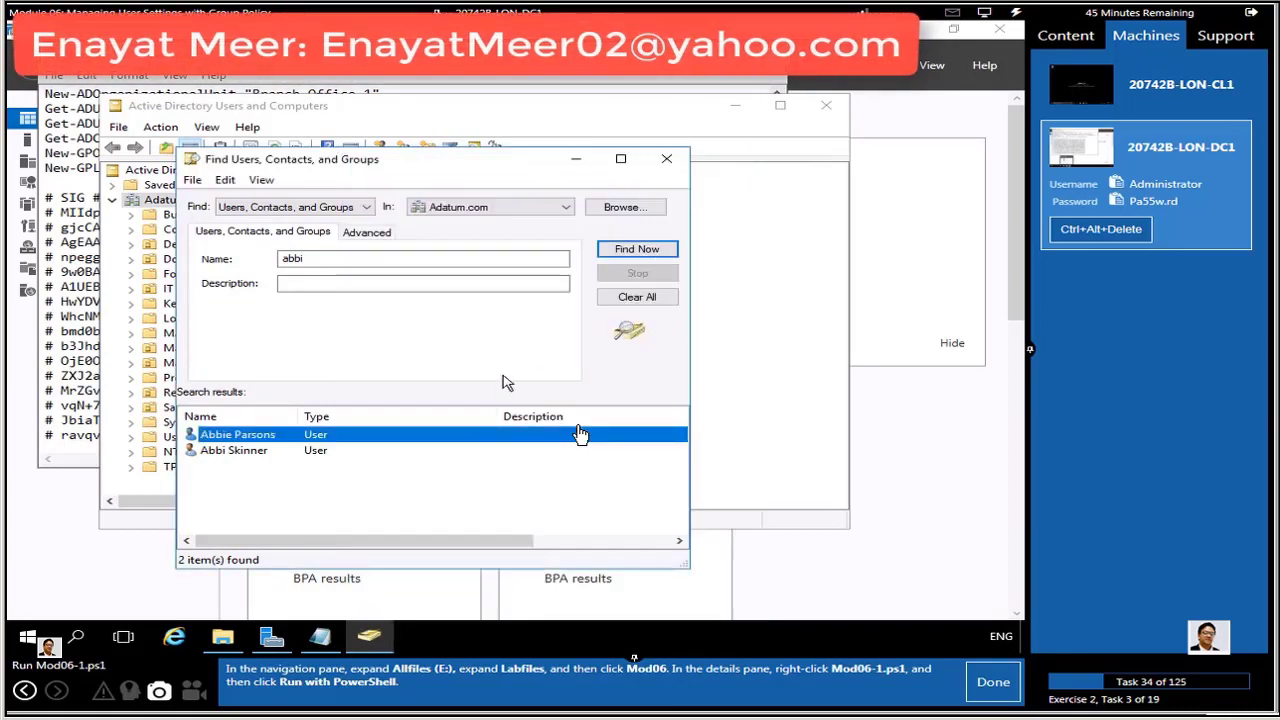
- Check the second listed user's logon name in the account properties, then close the properties
left_click(251, 456)
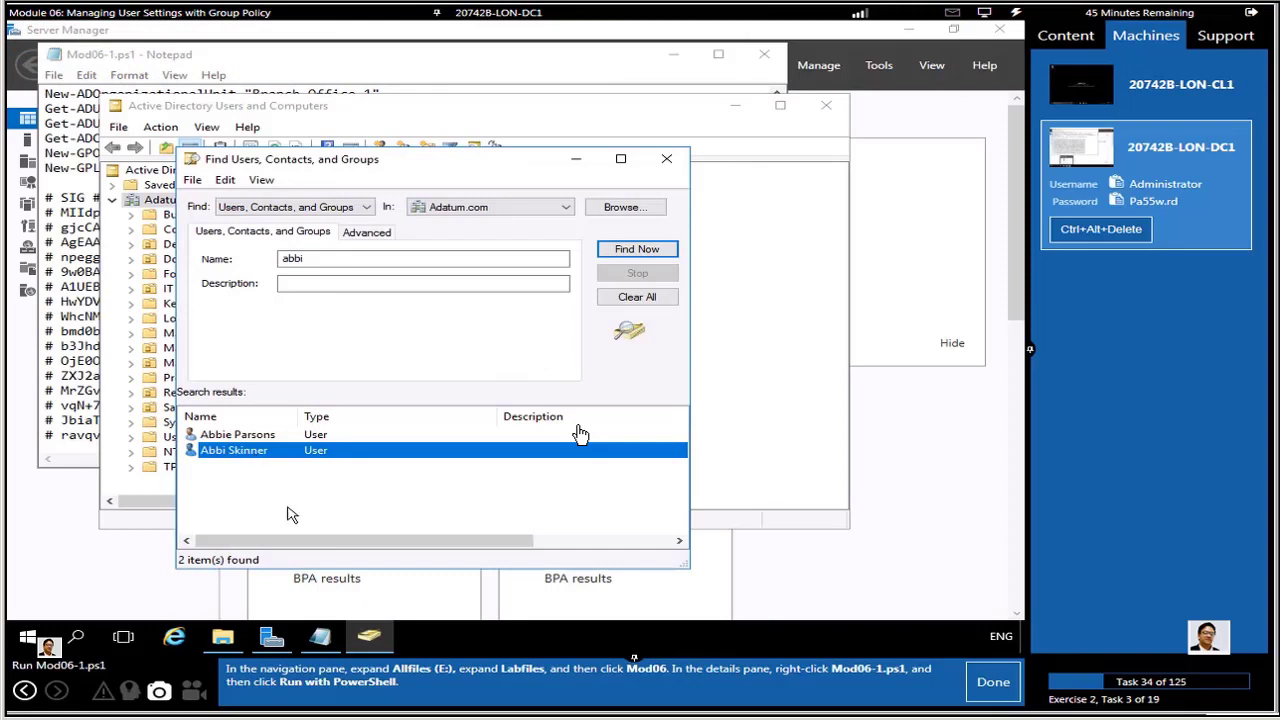
right_click(283, 457)
left_click(342, 437)
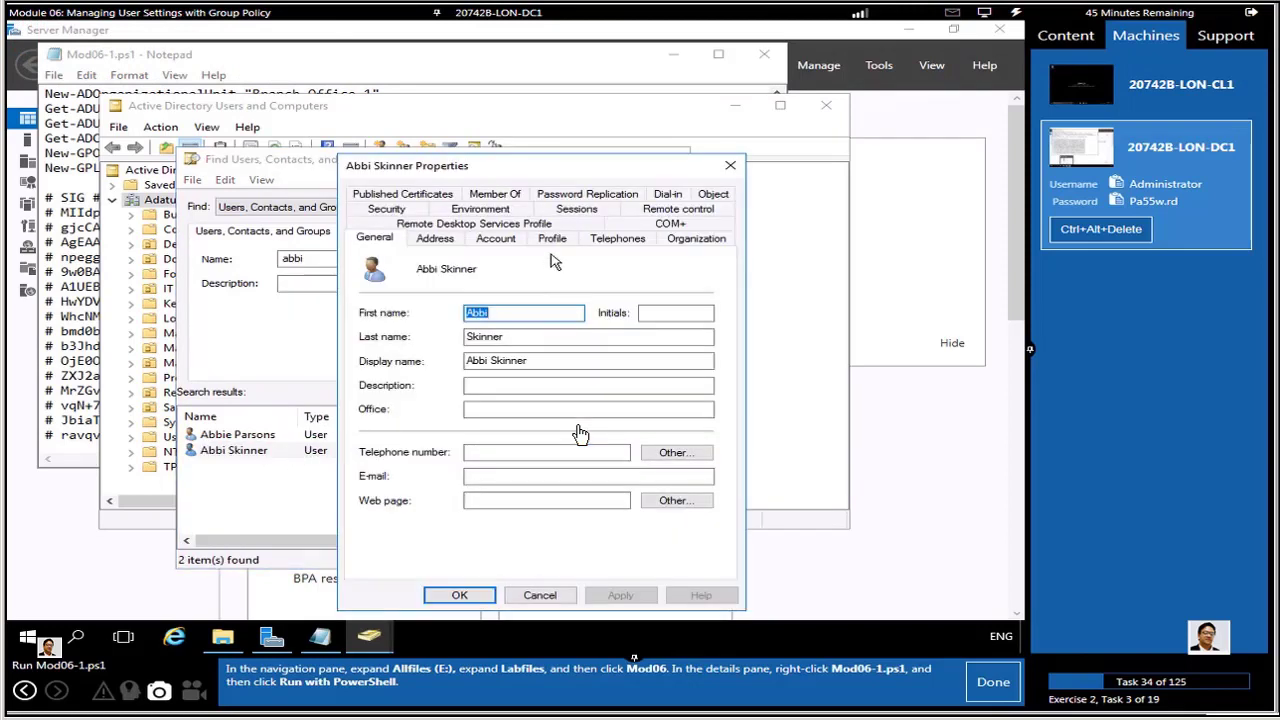
left_click(497, 239)
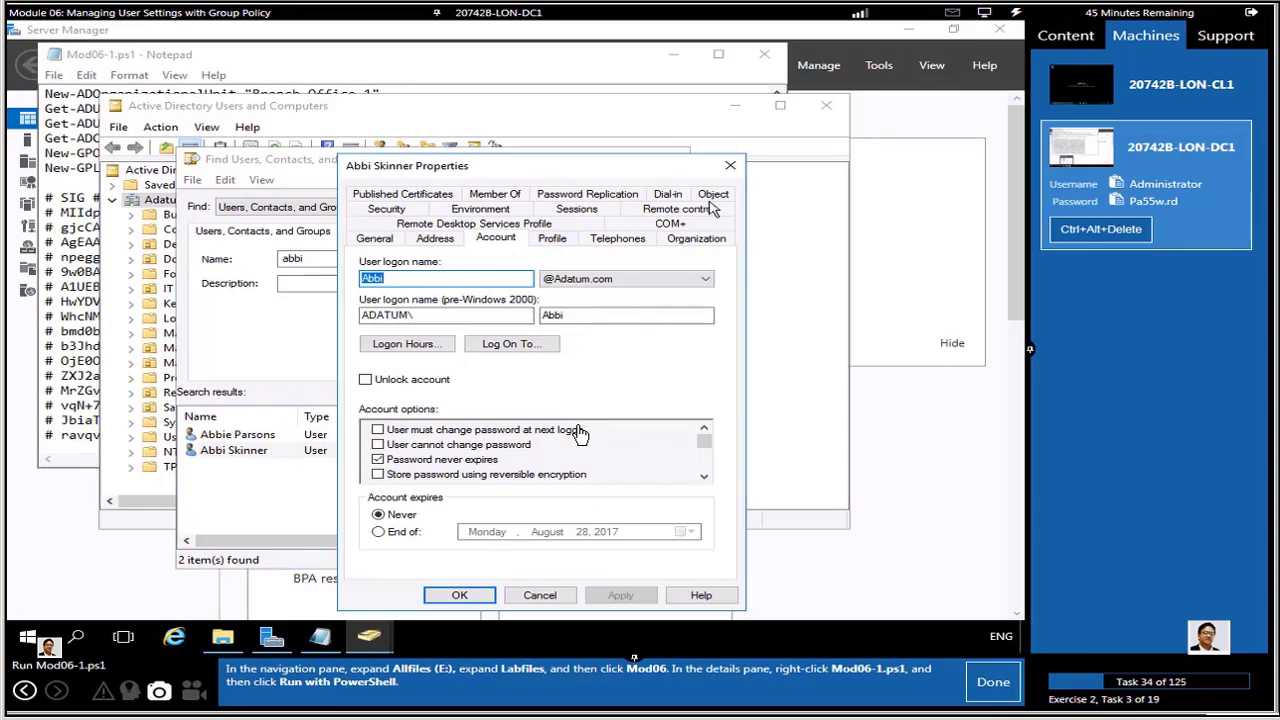
left_click(730, 165)
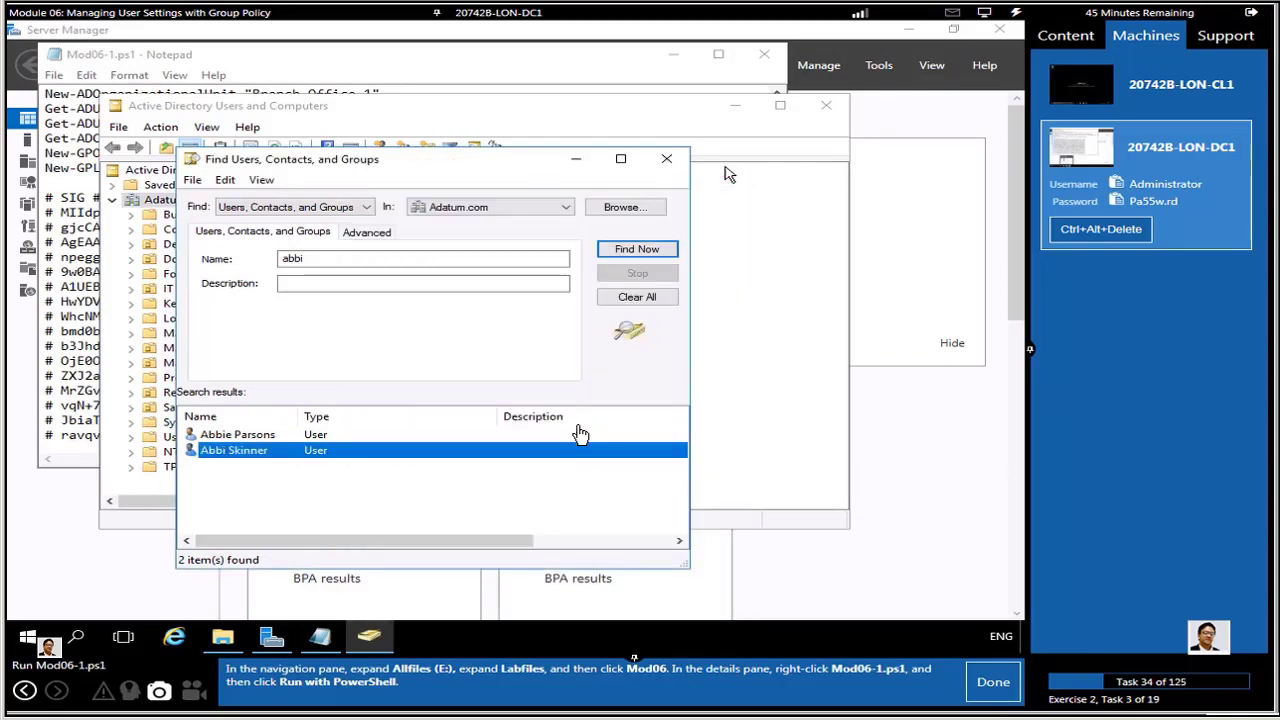
- Recheck the first user named in the script and view the matching account's canonical name in its object properties
left_click(68, 185)
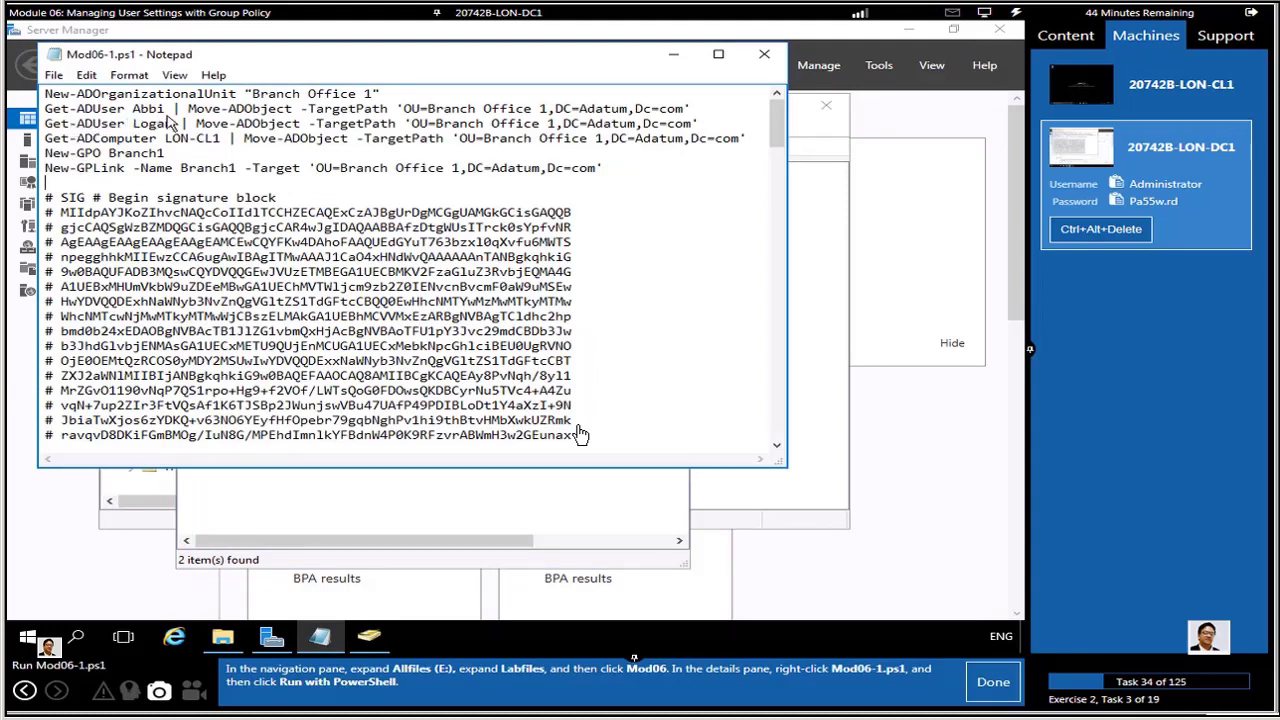
left_click(283, 507)
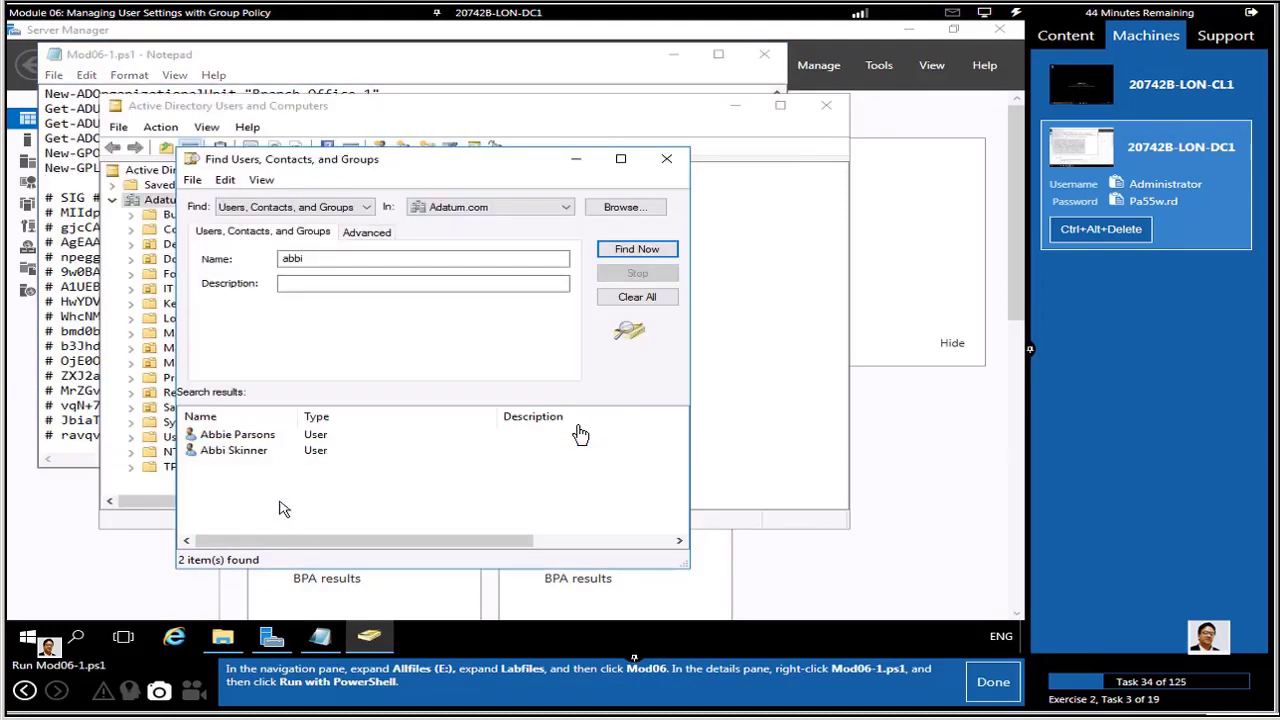
right_click(241, 453)
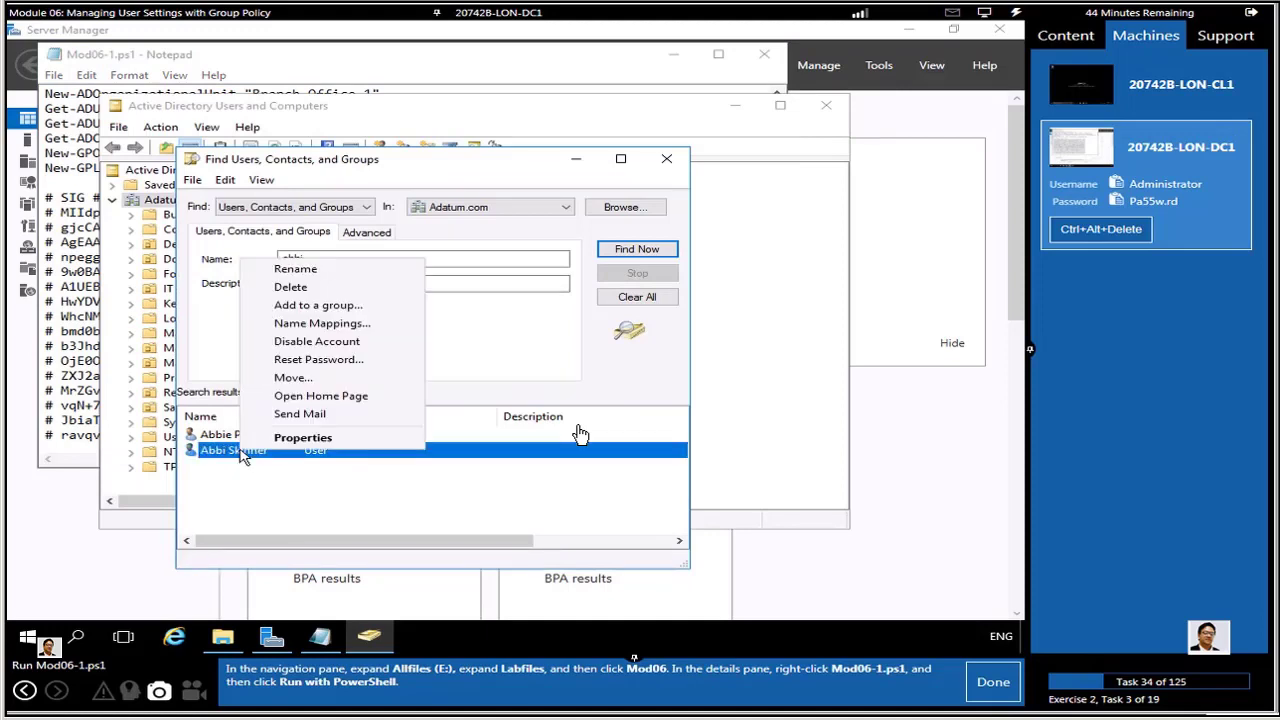
left_click(315, 438)
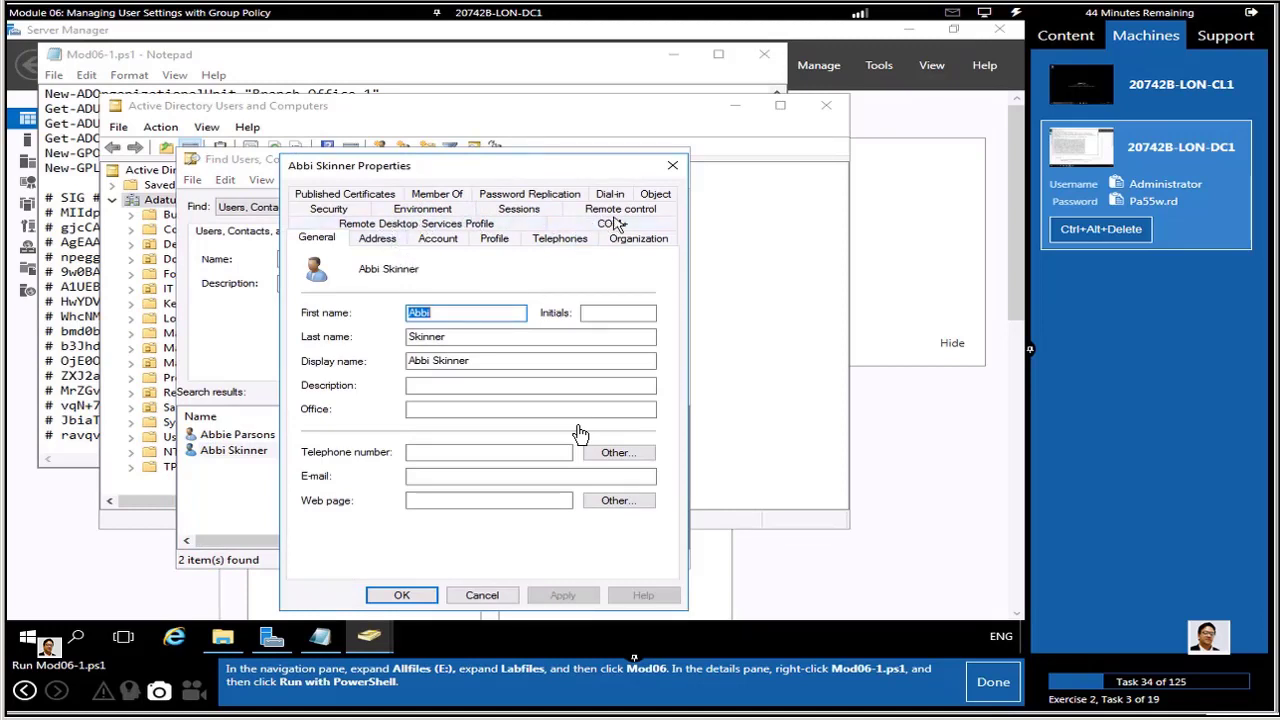
left_click(656, 194)
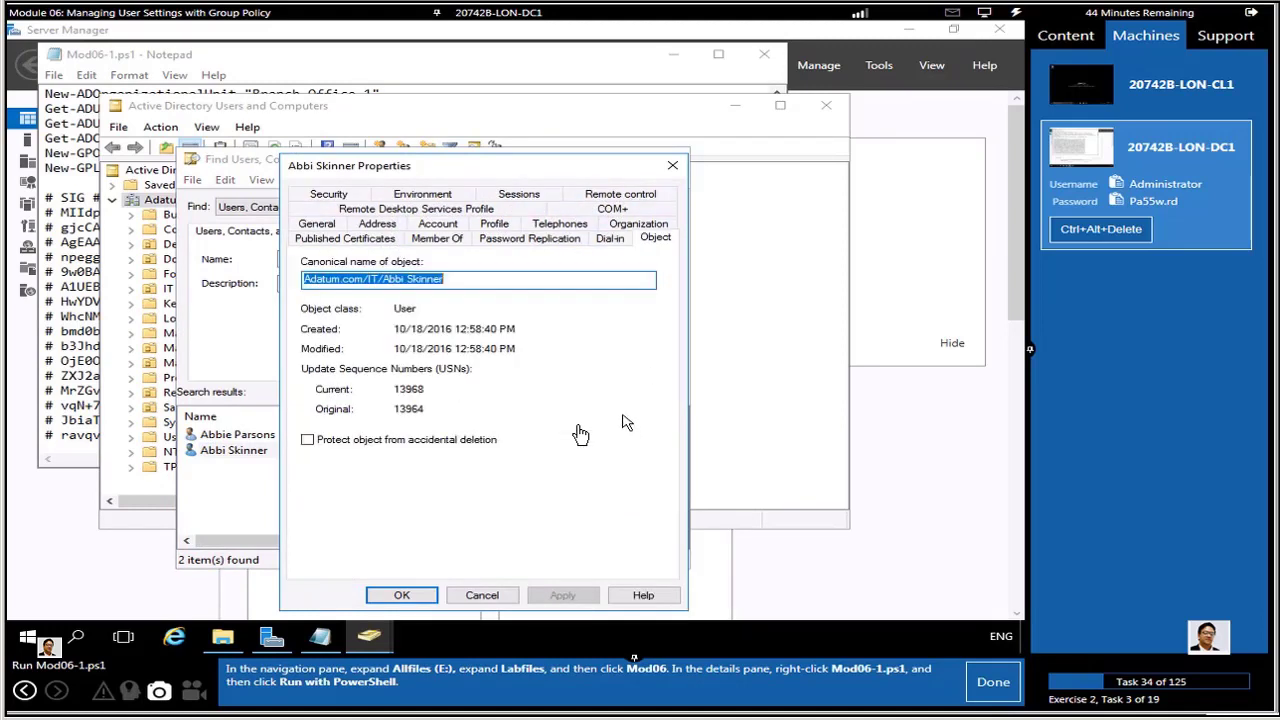
left_click(502, 283)
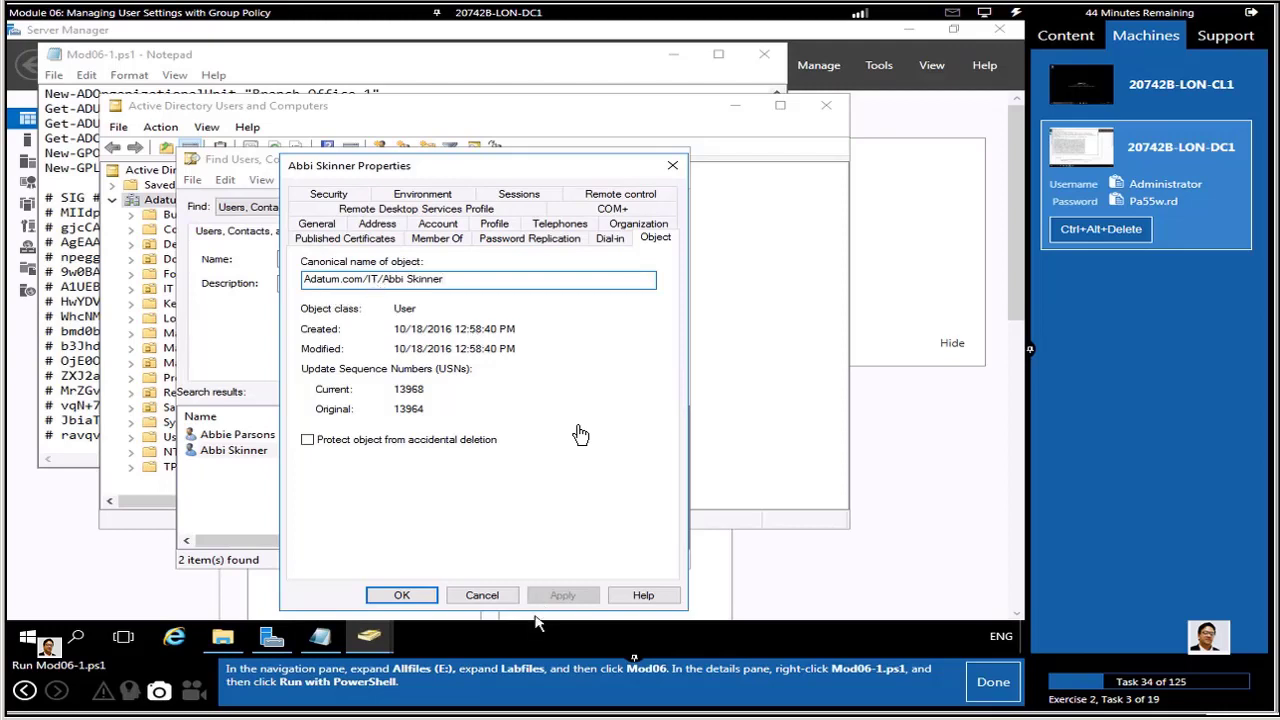
left_click(480, 596)
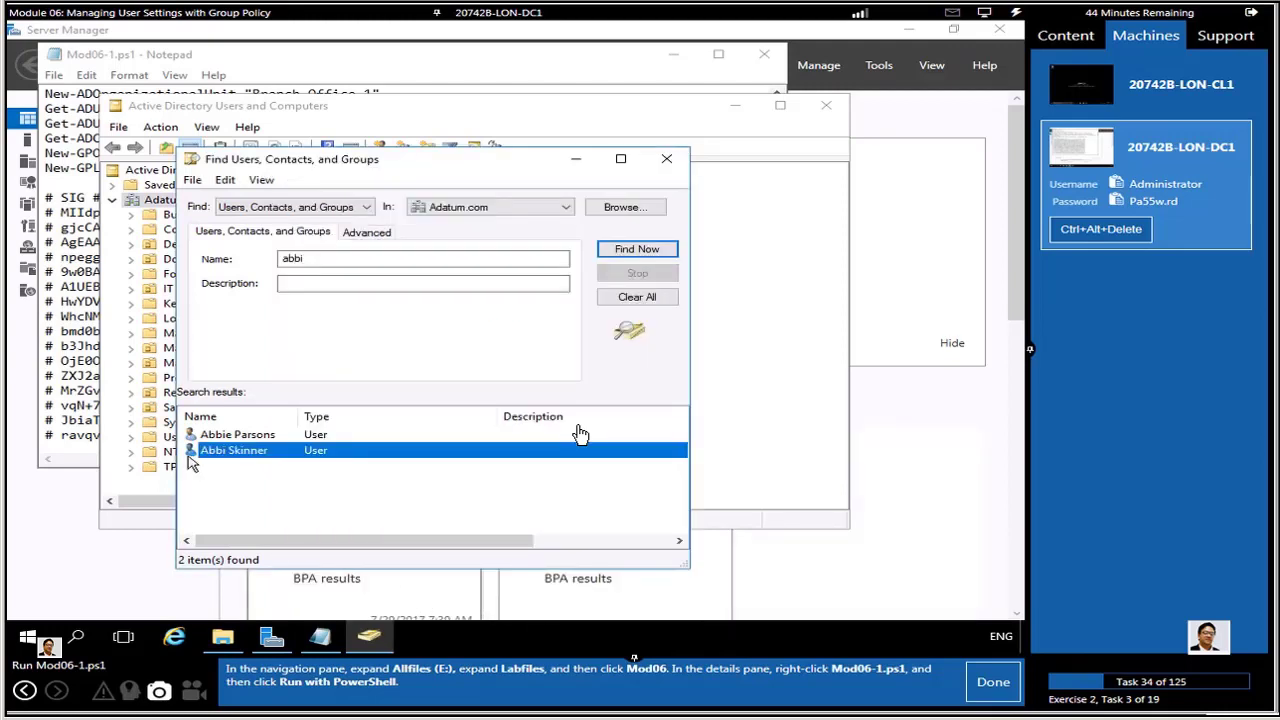
- Review the opening Mod06-1.ps1 commands that create the organizational unit and move the users into it
left_click(66, 458)
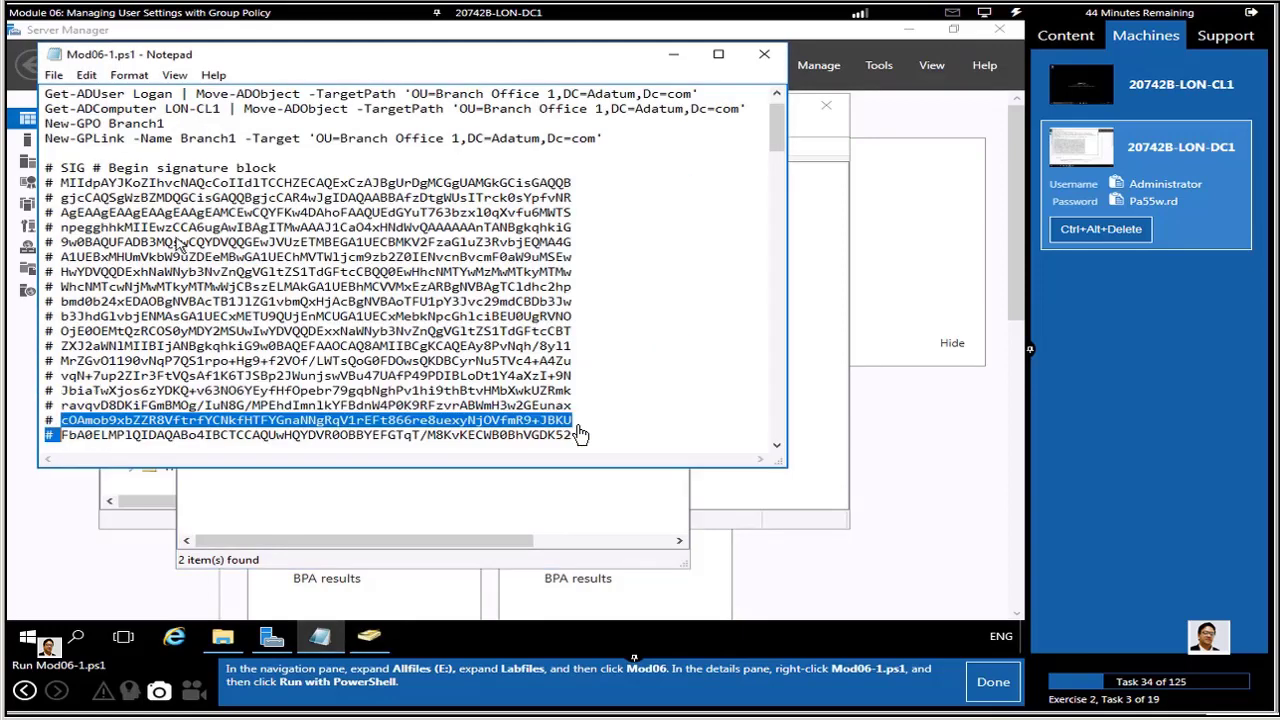
left_click(104, 110)
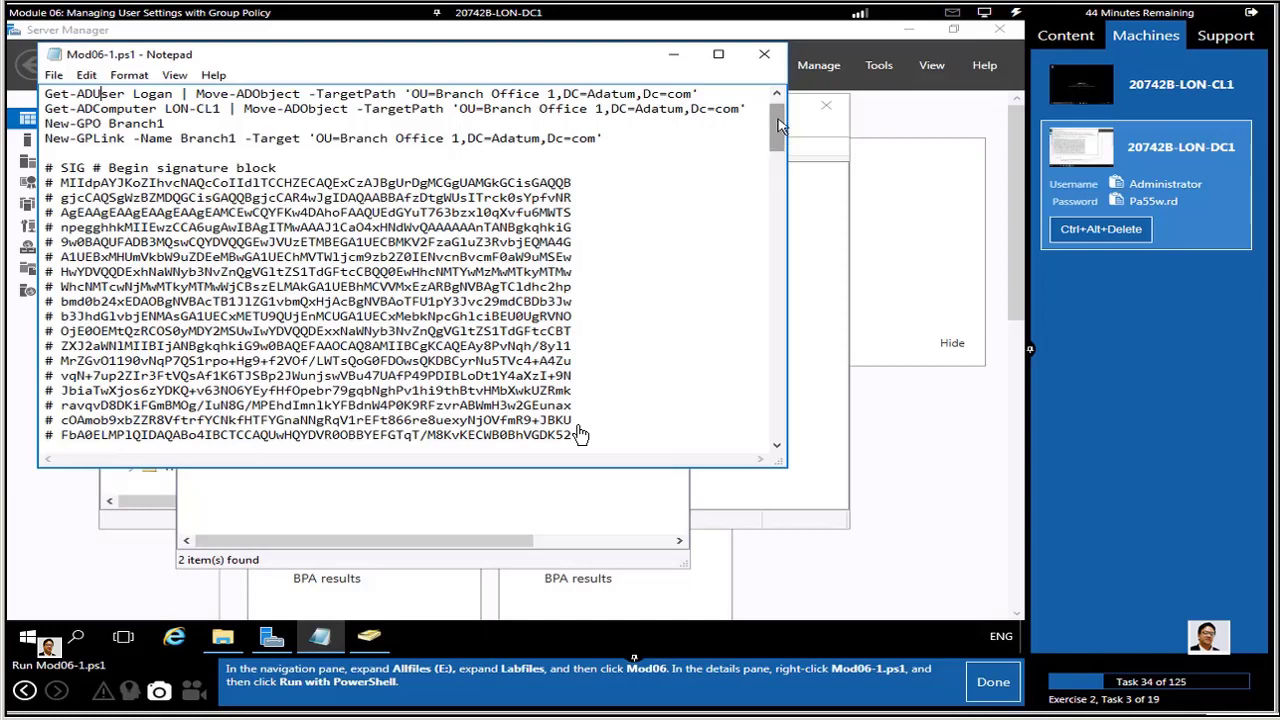
scroll(778, 125, "up", 1)
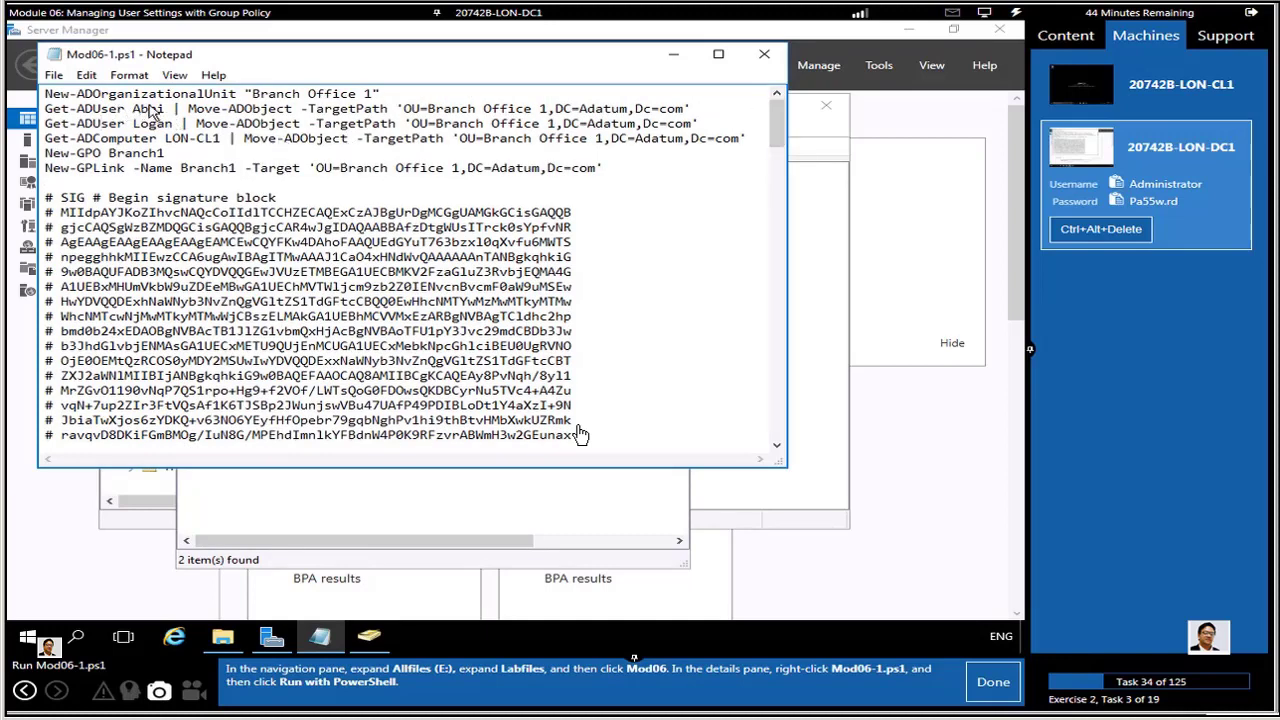
- Close the user search and search the Adatum.com domain for Branch Office 1 in a new Find window
left_click(368, 640)
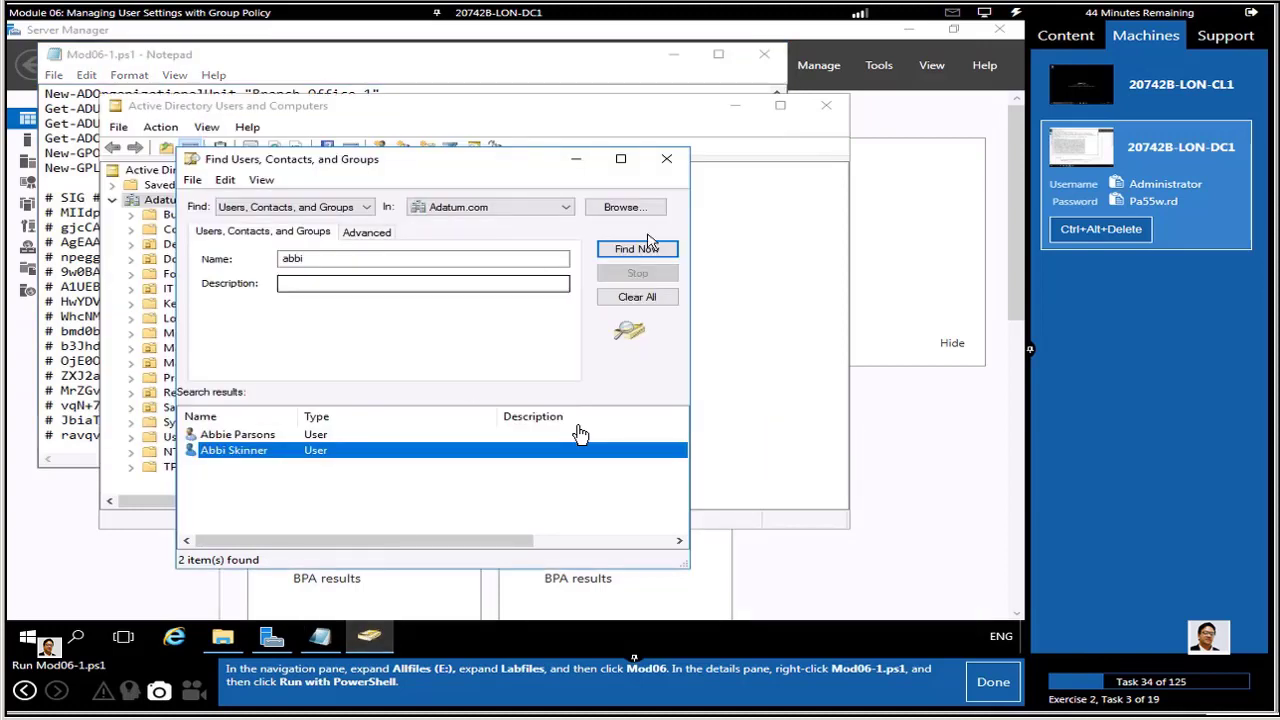
left_click(666, 158)
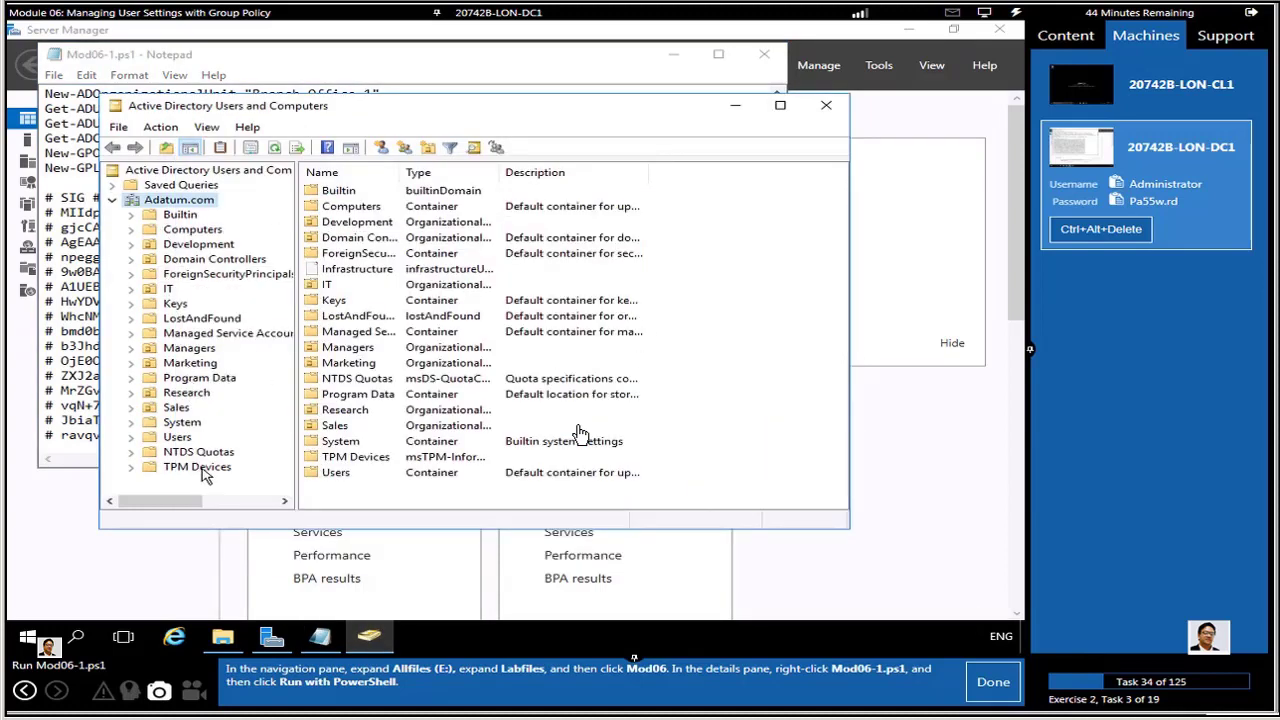
right_click(175, 203)
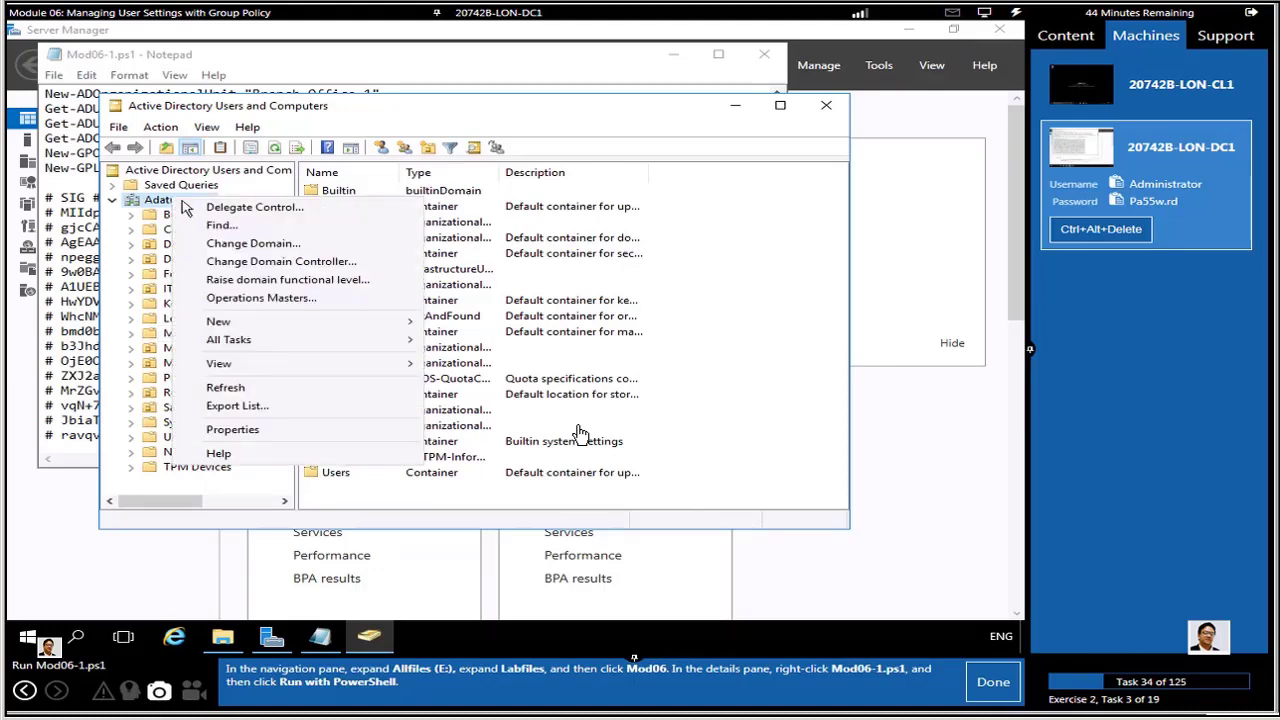
left_click(205, 225)
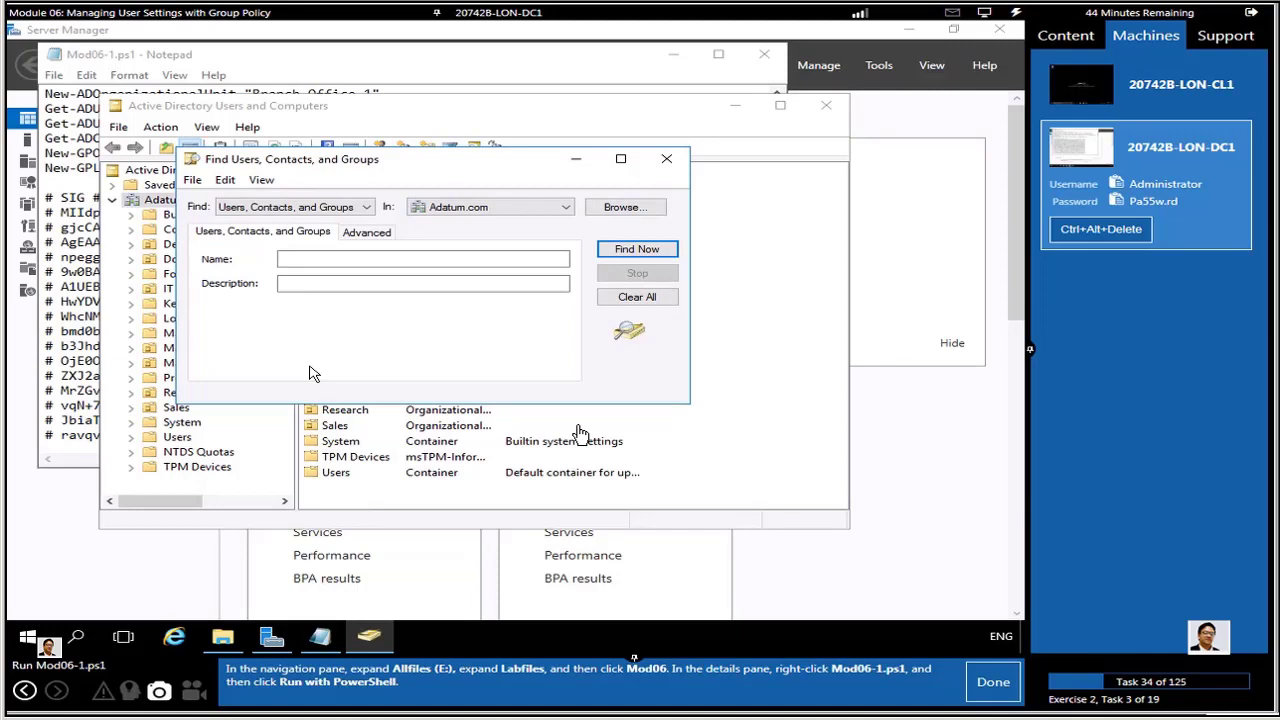
left_click(365, 263)
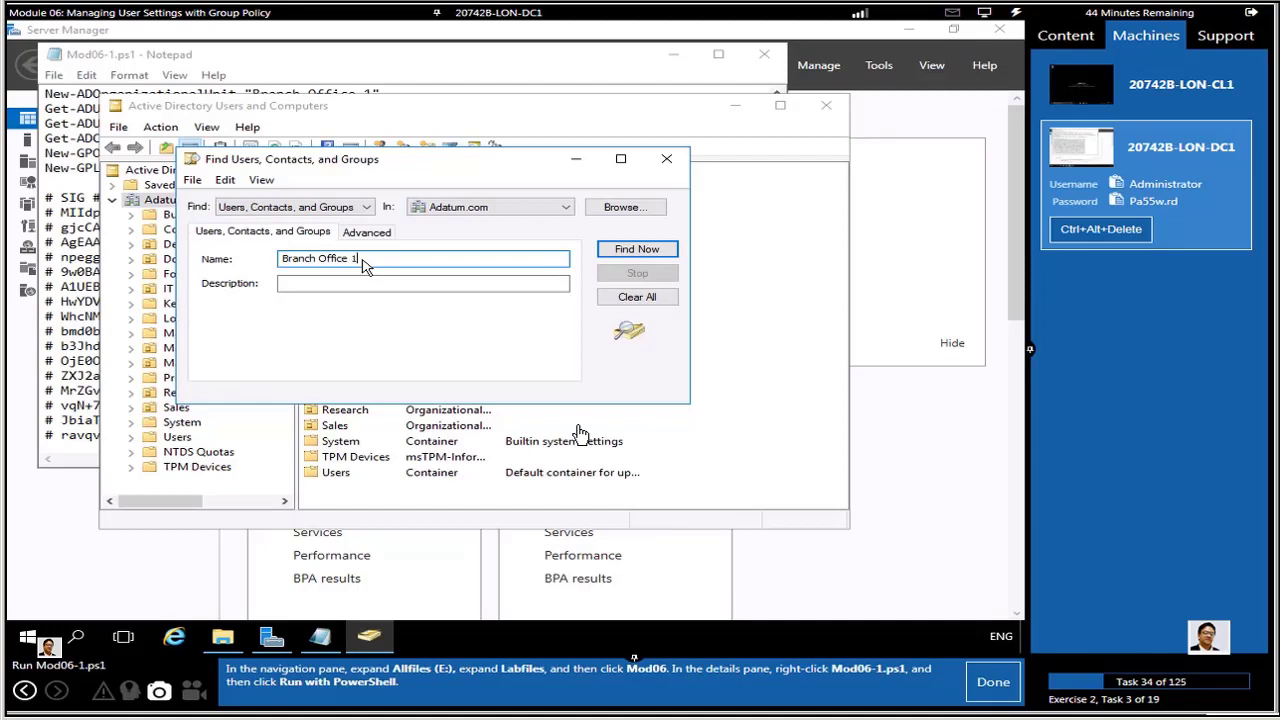
left_click(624, 251)
- Close the script in Notepad and run Mod06-1.ps1 from the Mod06 folder with PowerShell
left_click(136, 56)
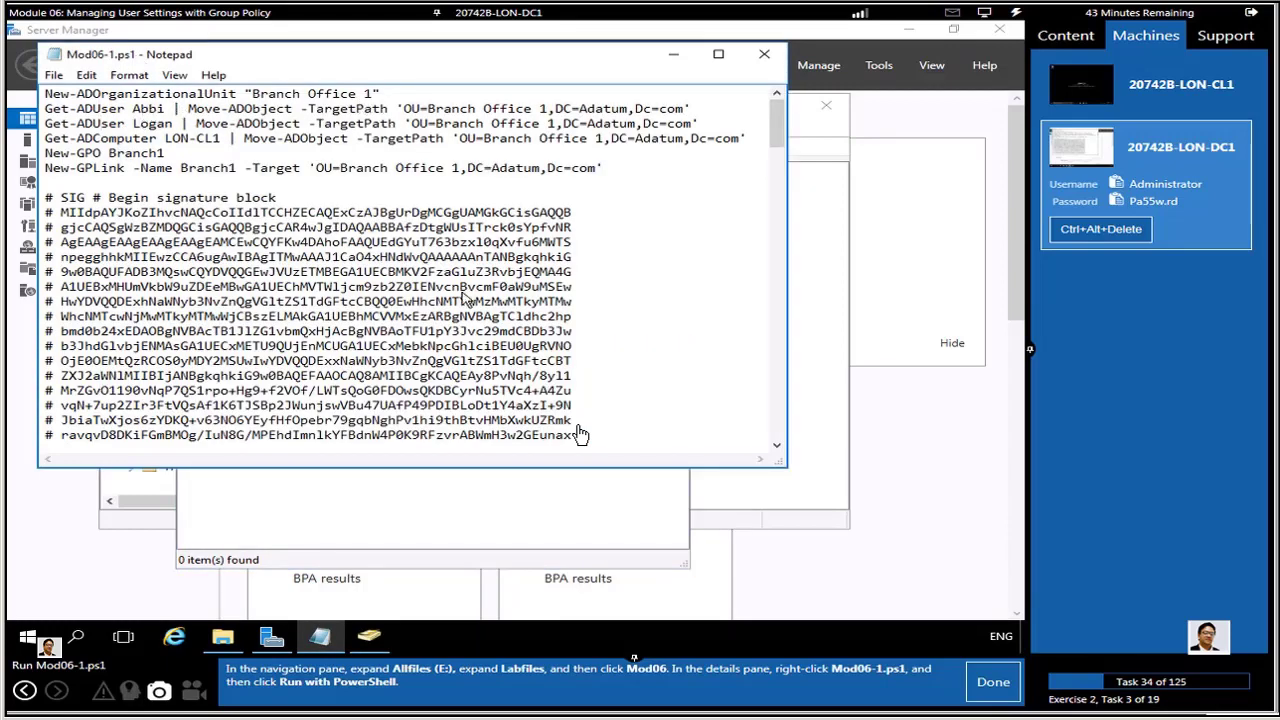
left_click(764, 54)
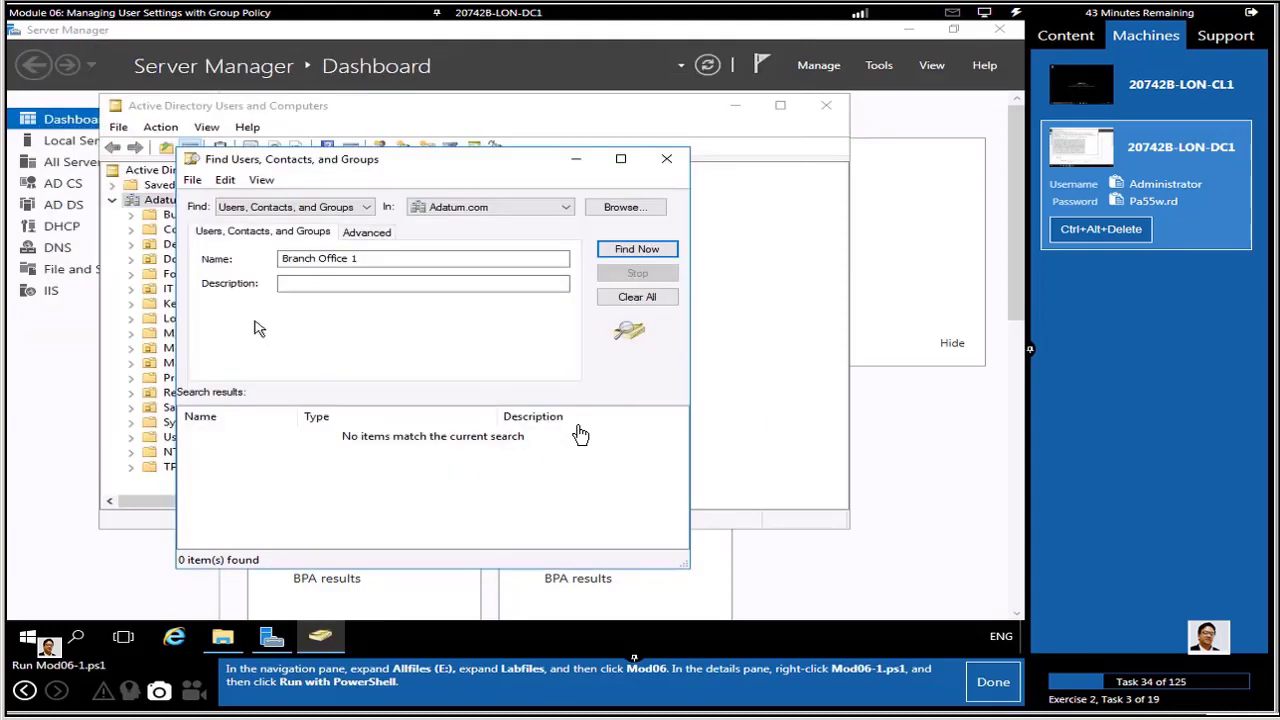
left_click(229, 633)
right_click(413, 252)
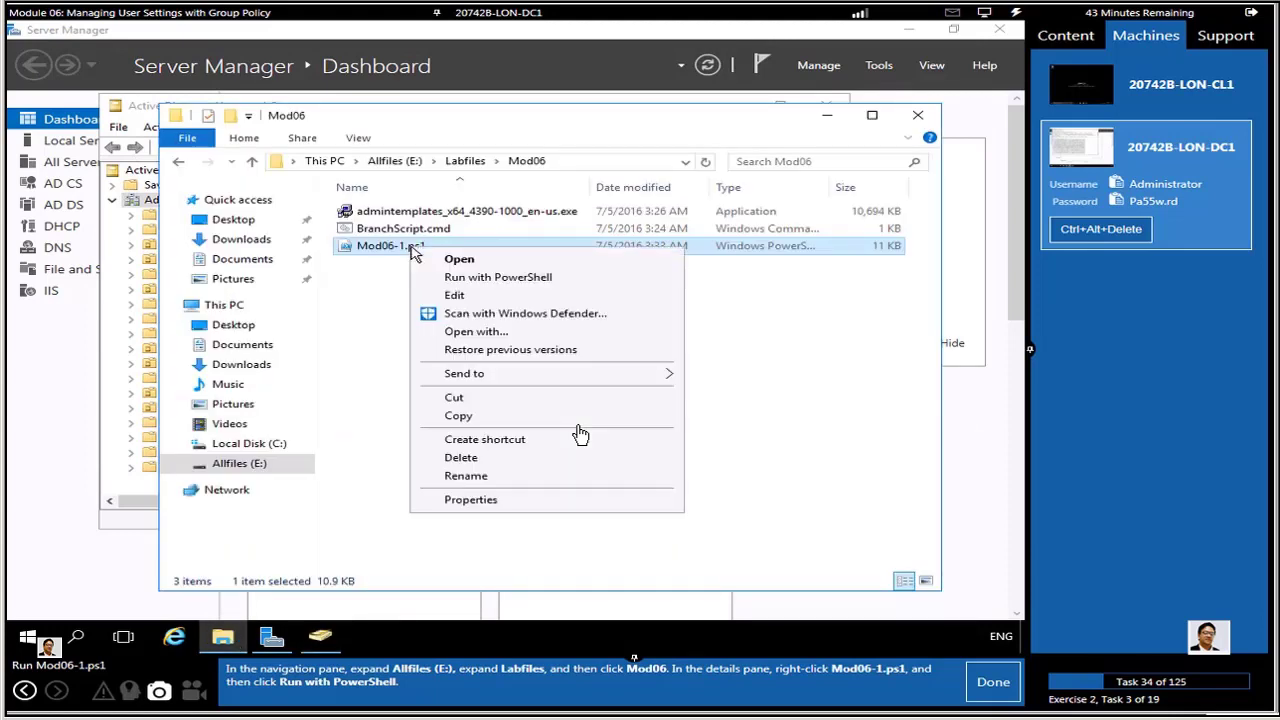
left_click(525, 277)
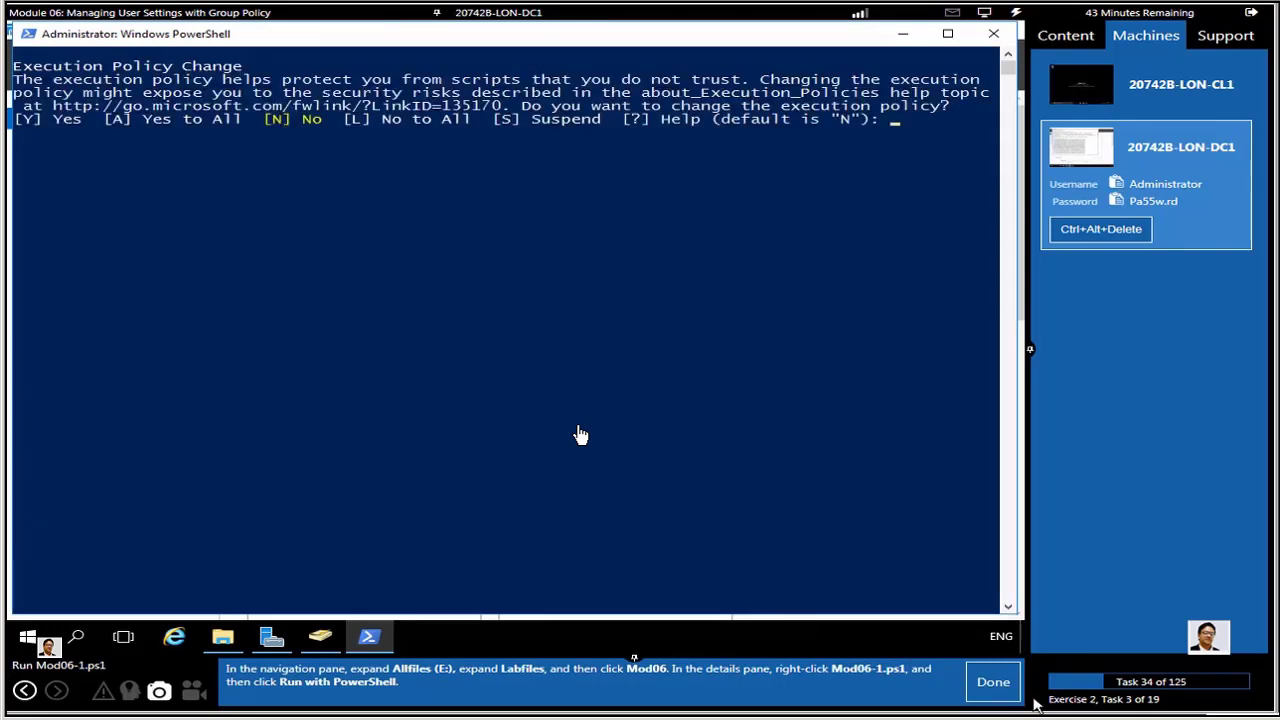
- Mark the Run Mod06-1.ps1 lab task as done and answer Y to the execution policy change prompt
left_click(990, 684)
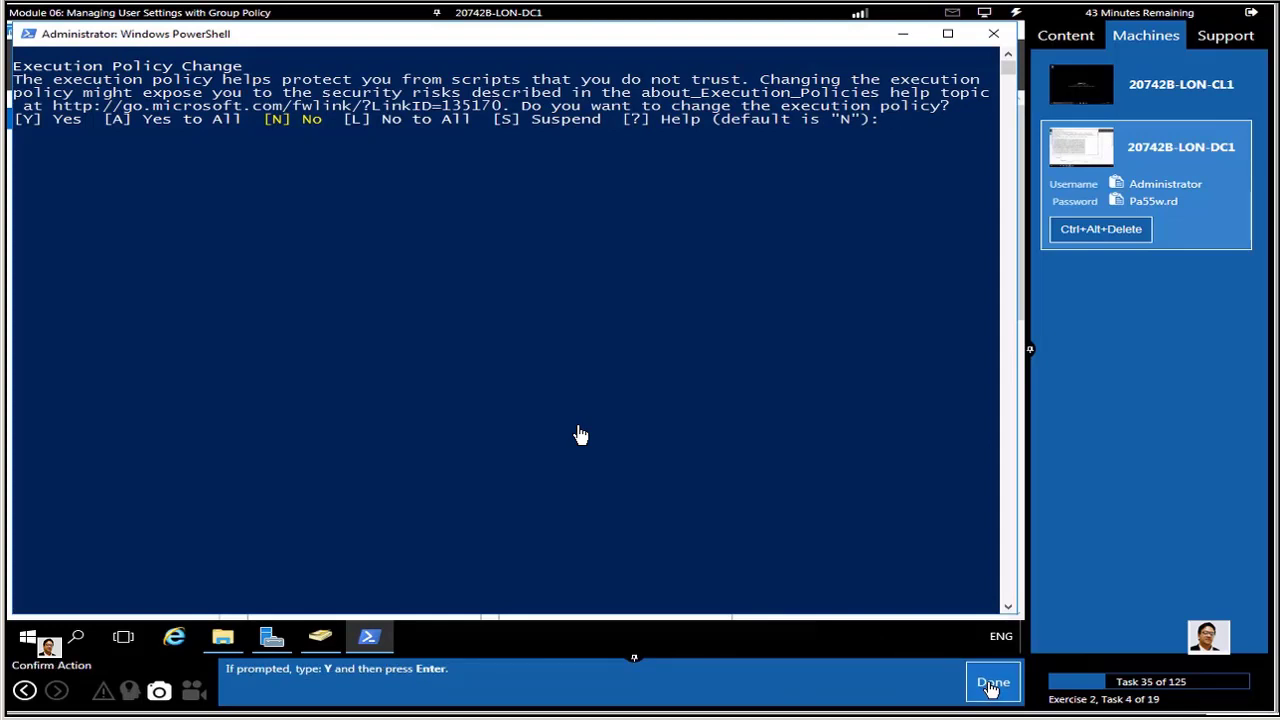
left_click(645, 397)
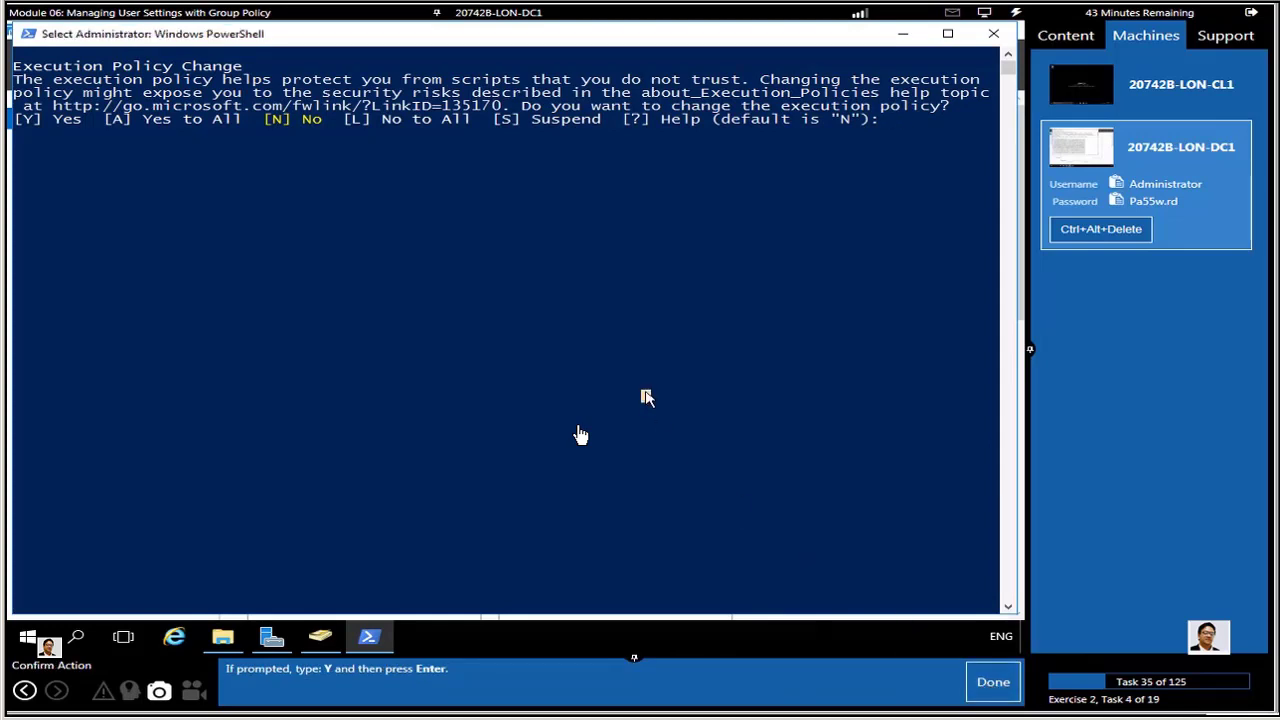
type("Y")
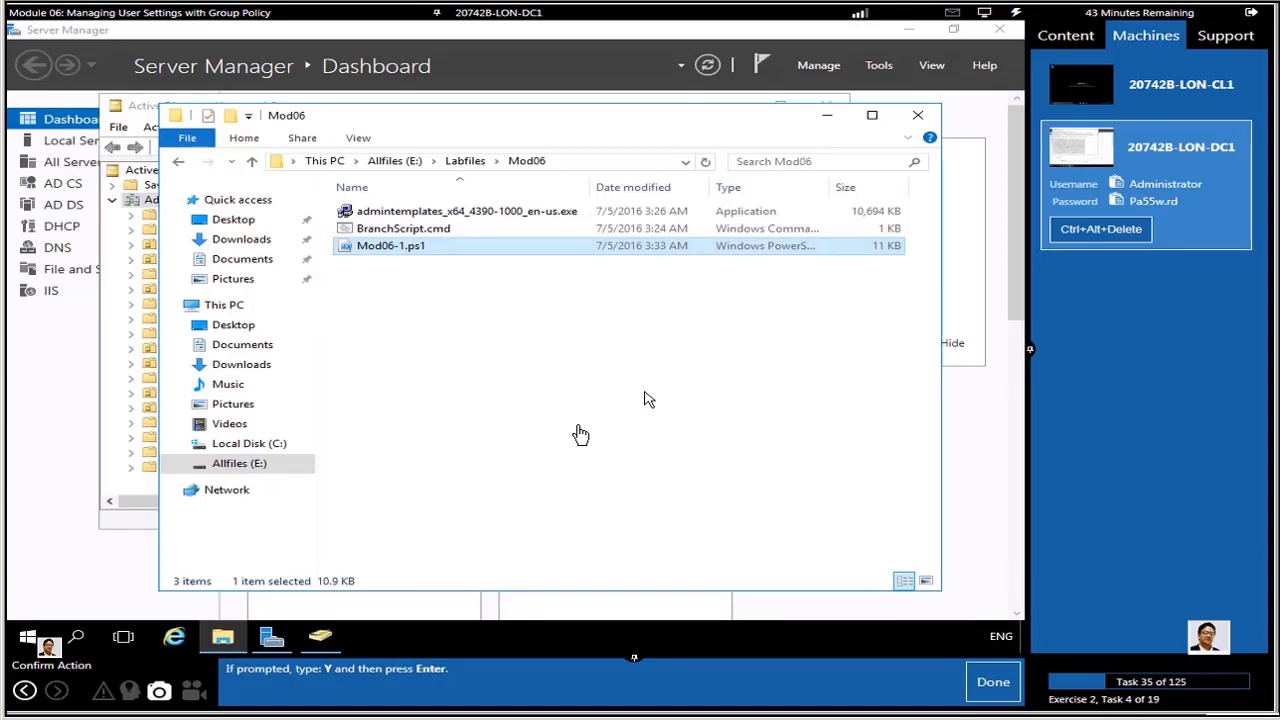
- Close the Branch Office 1 search and refresh the Adatum.com domain in Active Directory Users and Computers
left_click(133, 108)
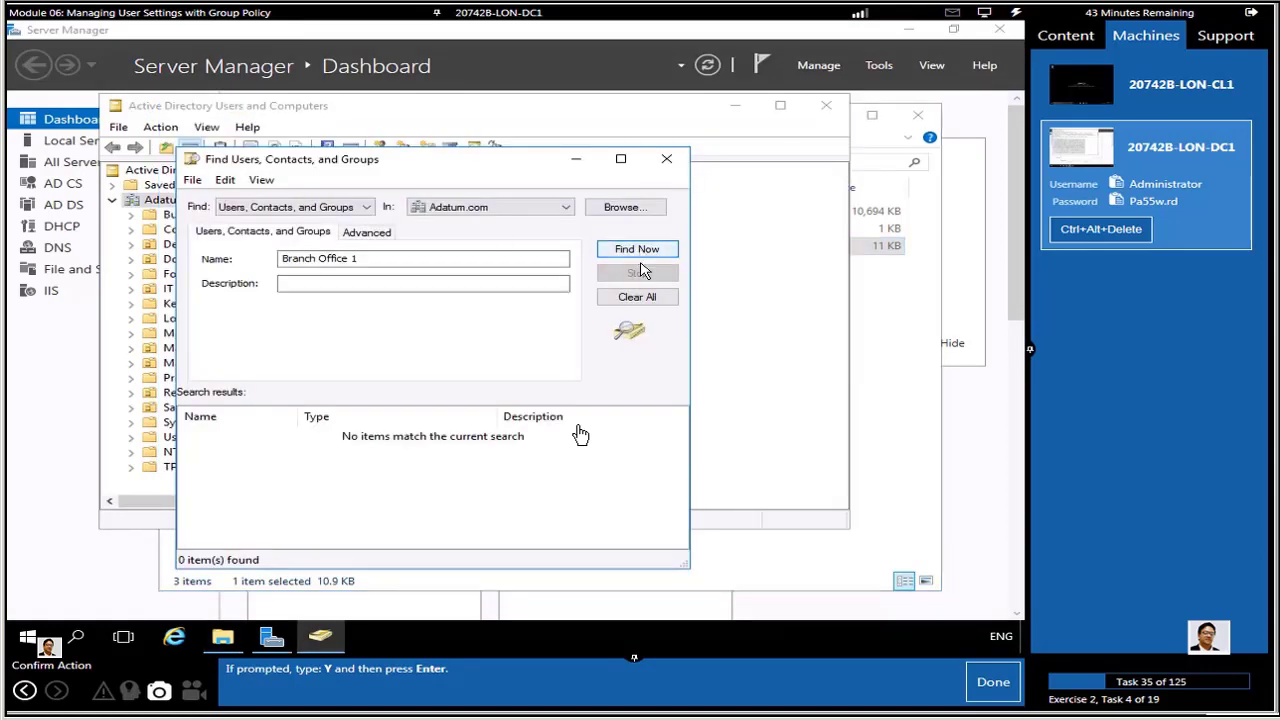
left_click(667, 162)
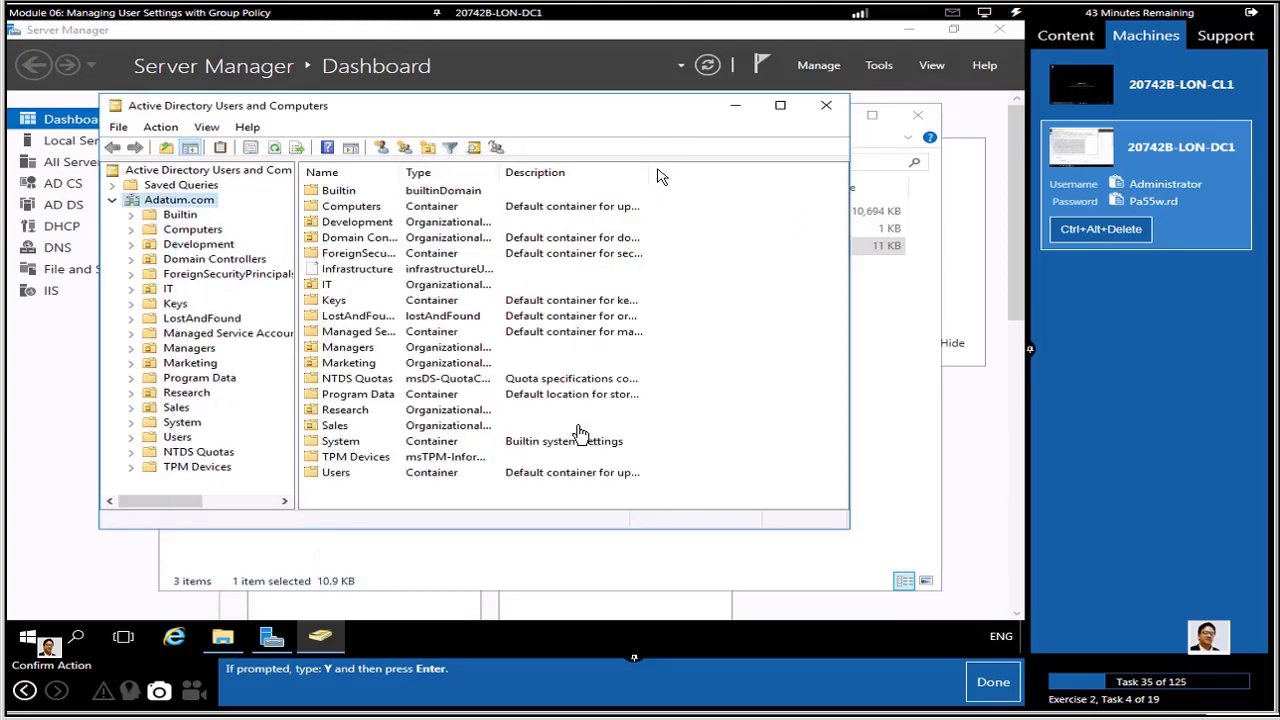
left_click(270, 152)
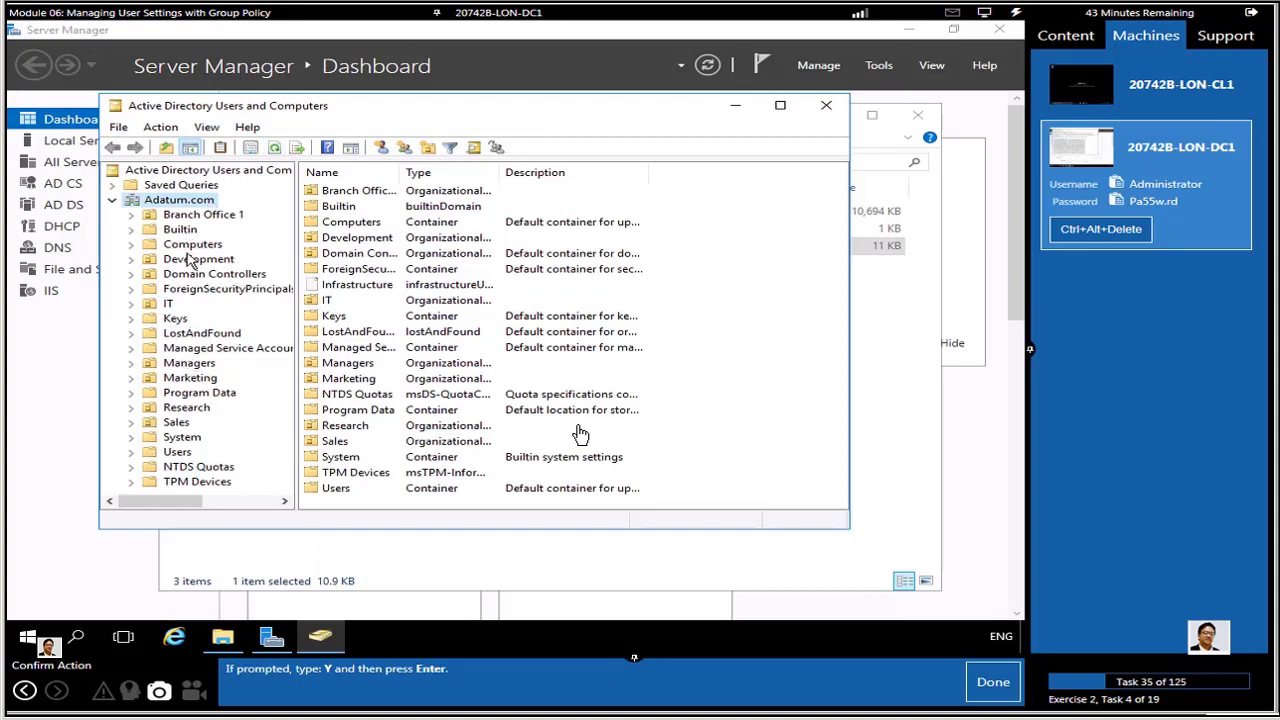
- Open the Branch Office 1 organizational unit and inspect the two user accounts and the LON-CL1 computer in it
left_click(202, 215)
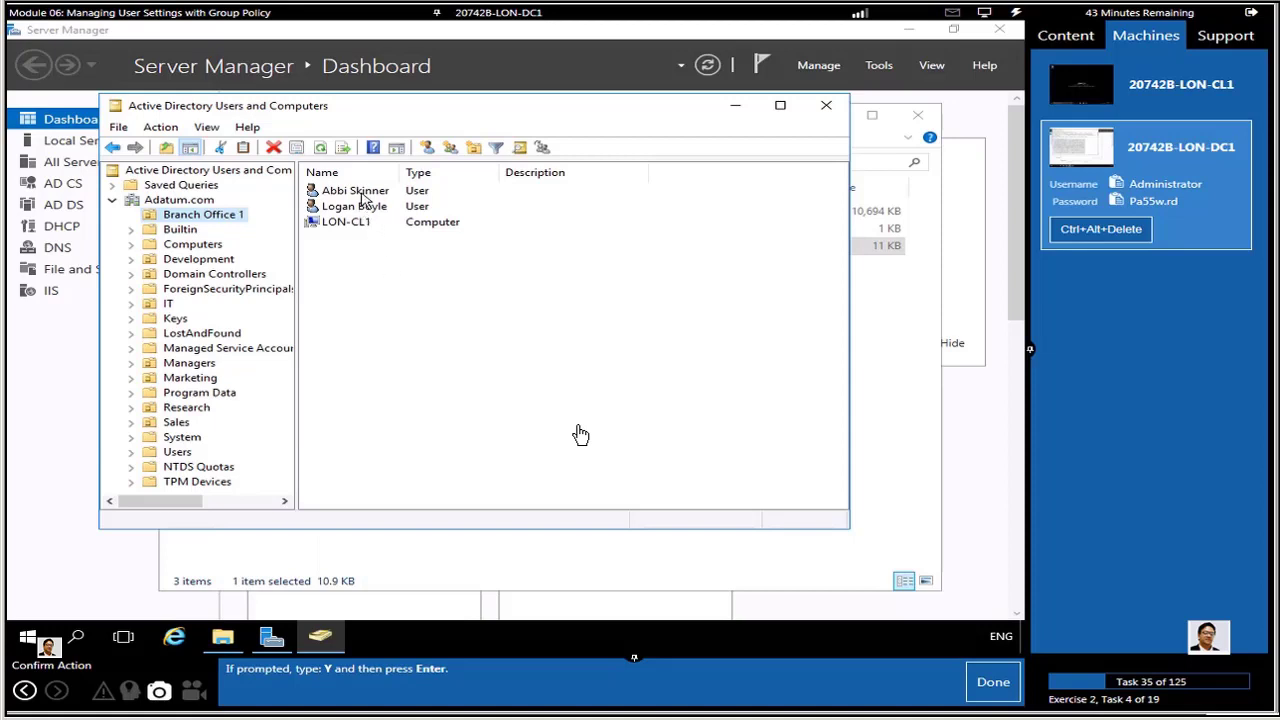
left_click_drag(383, 115, 534, 118)
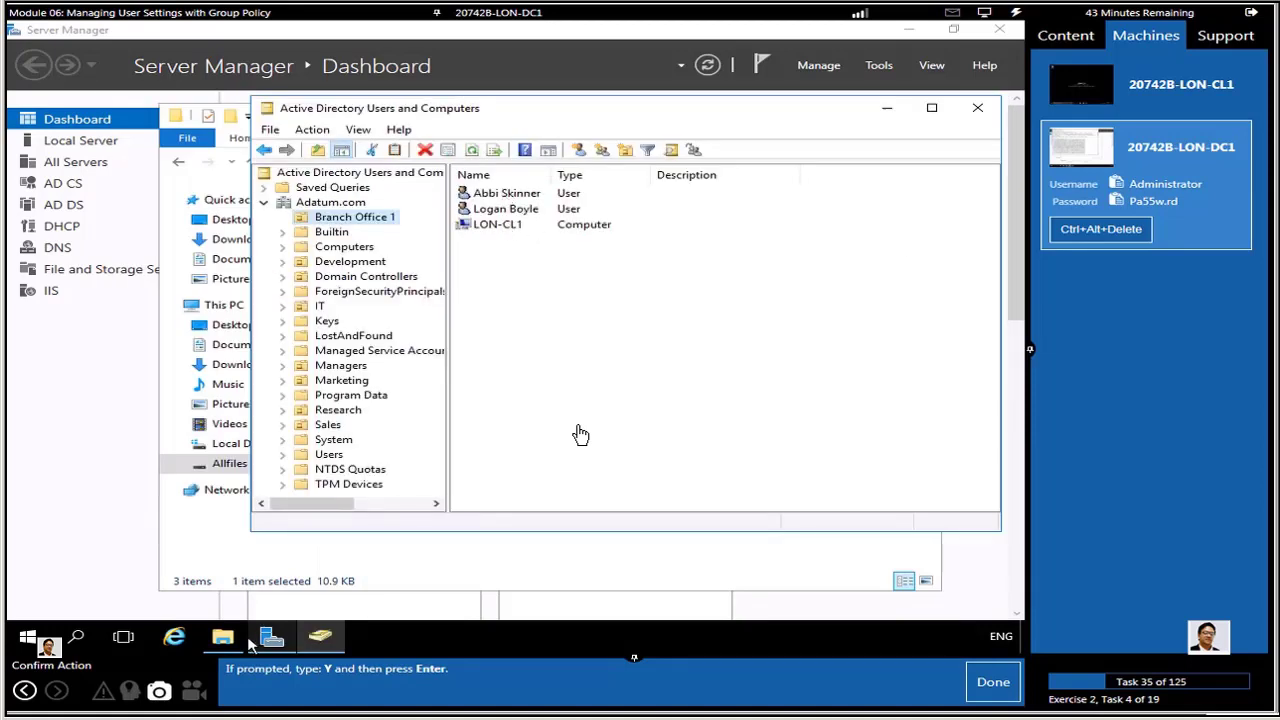
left_click(516, 194)
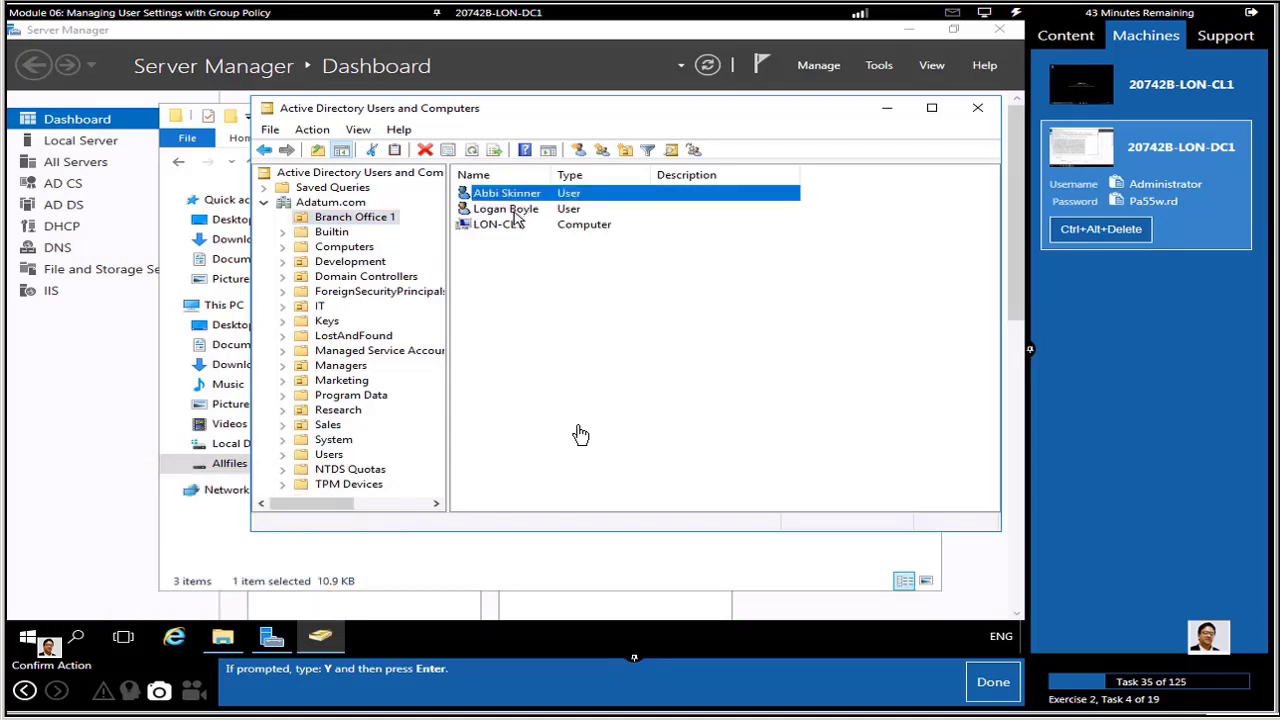
left_click(513, 209)
left_click(513, 226)
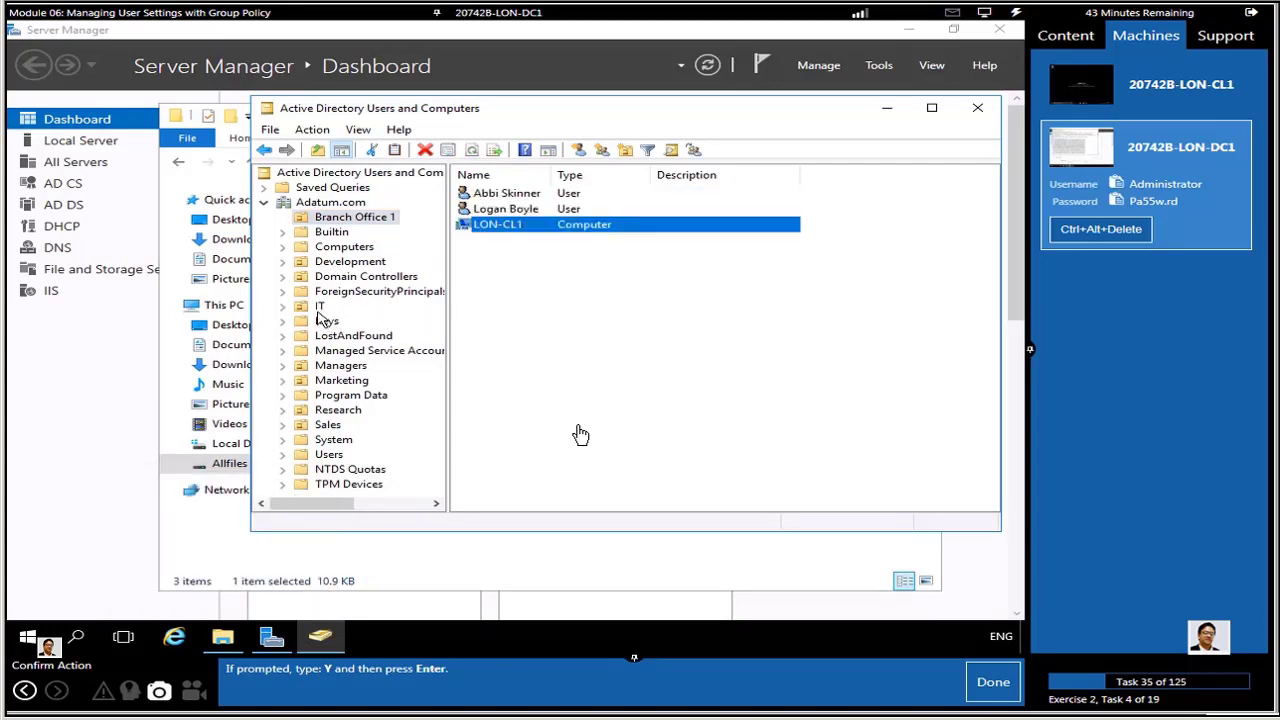
- Search the Adatum.com domain by first name for the first user listed in Branch Office 1, correcting the spelling
right_click(316, 204)
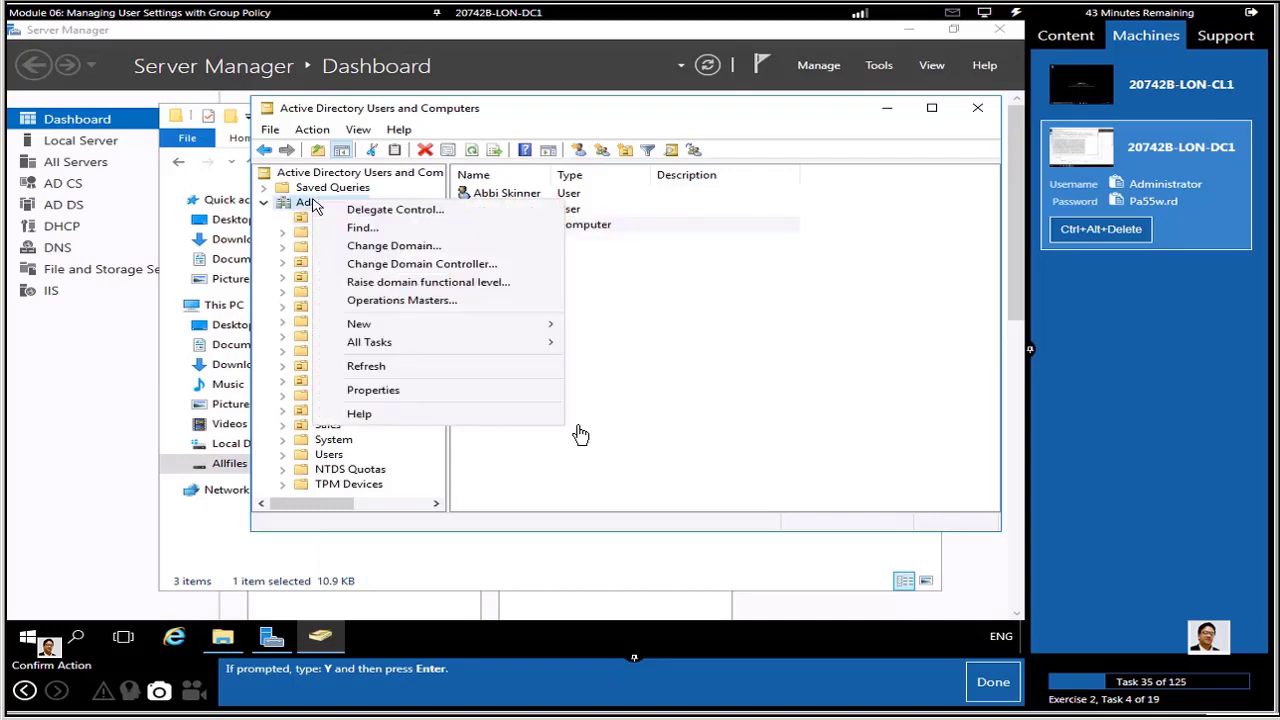
left_click(358, 230)
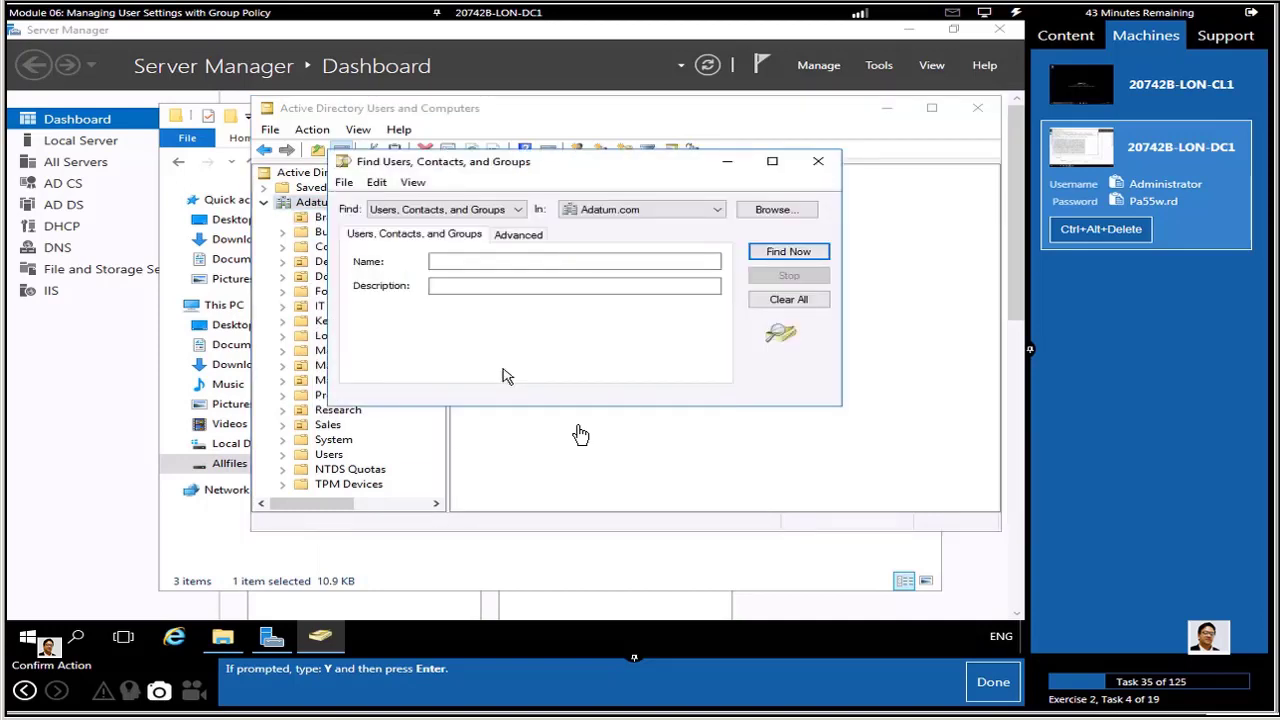
left_click(620, 266)
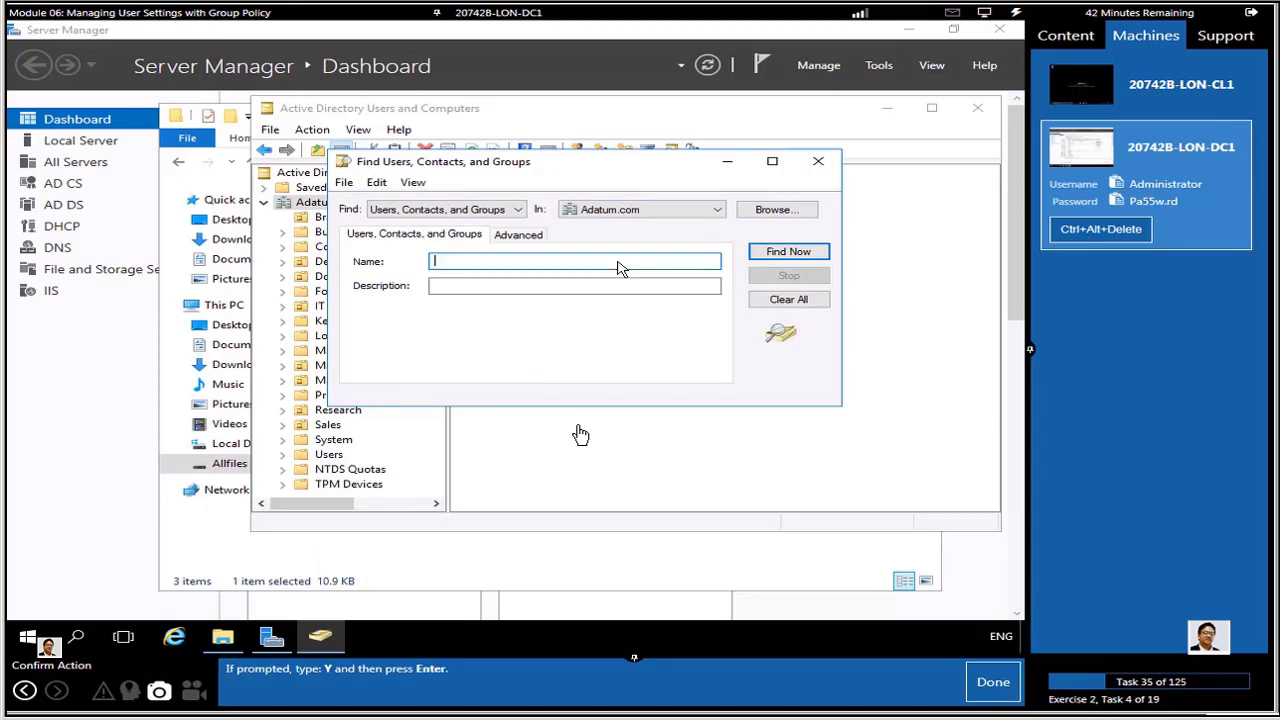
type("abbie")
key("Return")
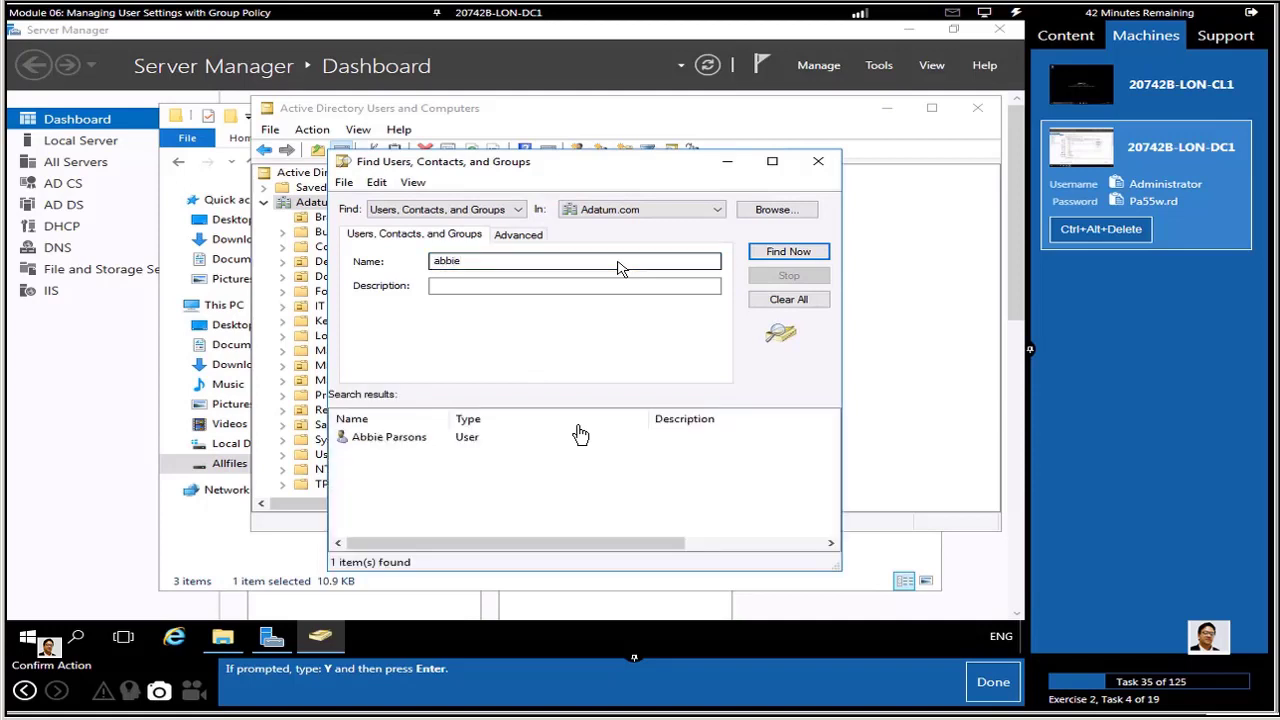
double_click(520, 265)
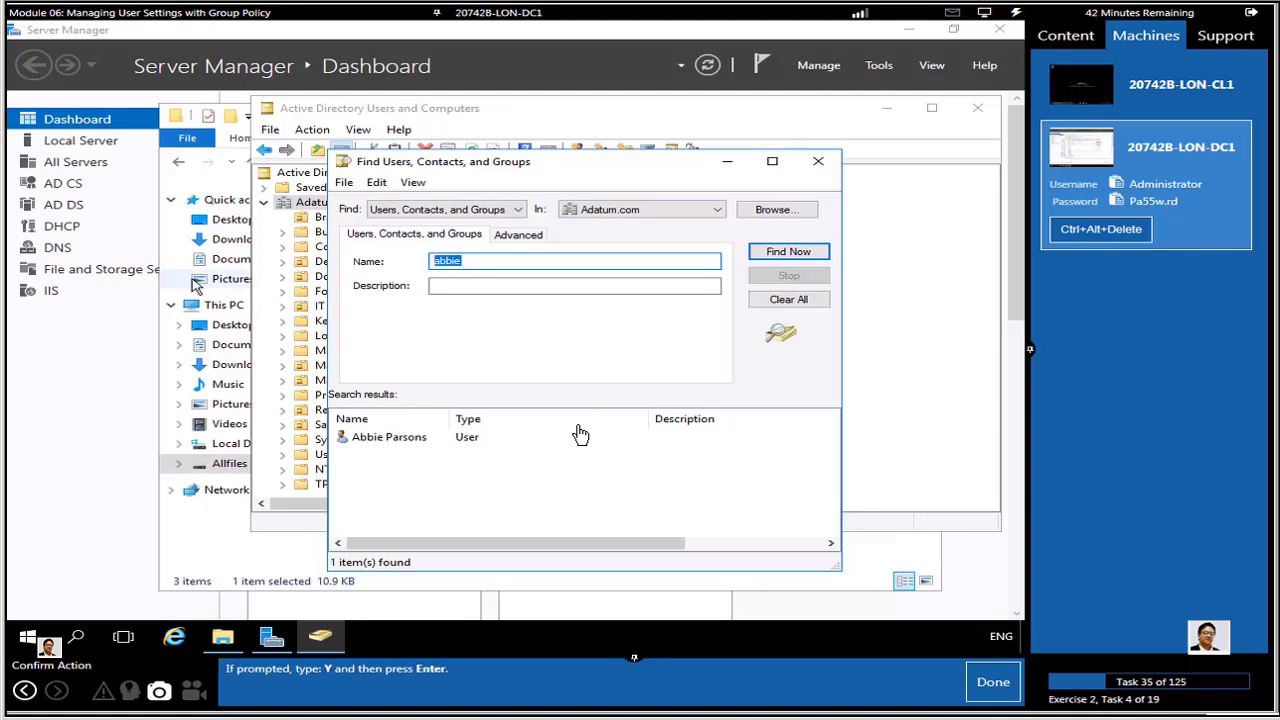
type("abbi")
key("Return")
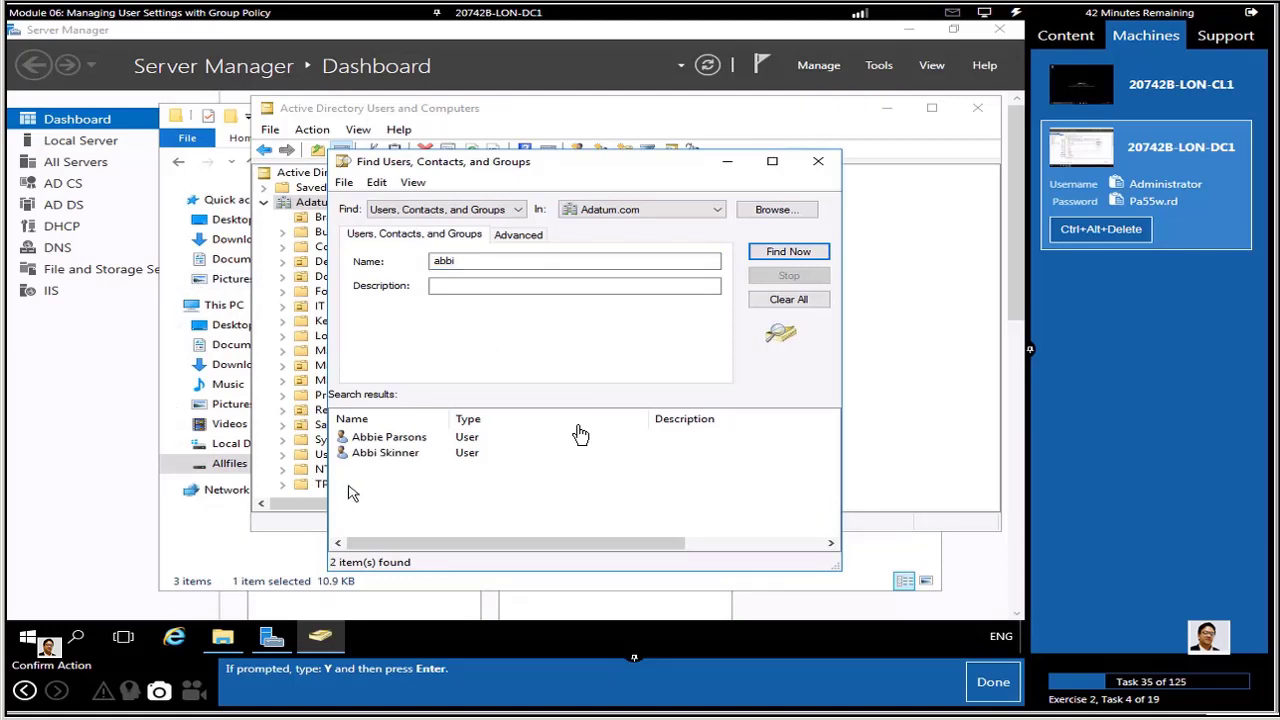
- Check the object canonical name in the properties of the second user found, and cancel the properties
left_click(378, 453)
right_click(372, 452)
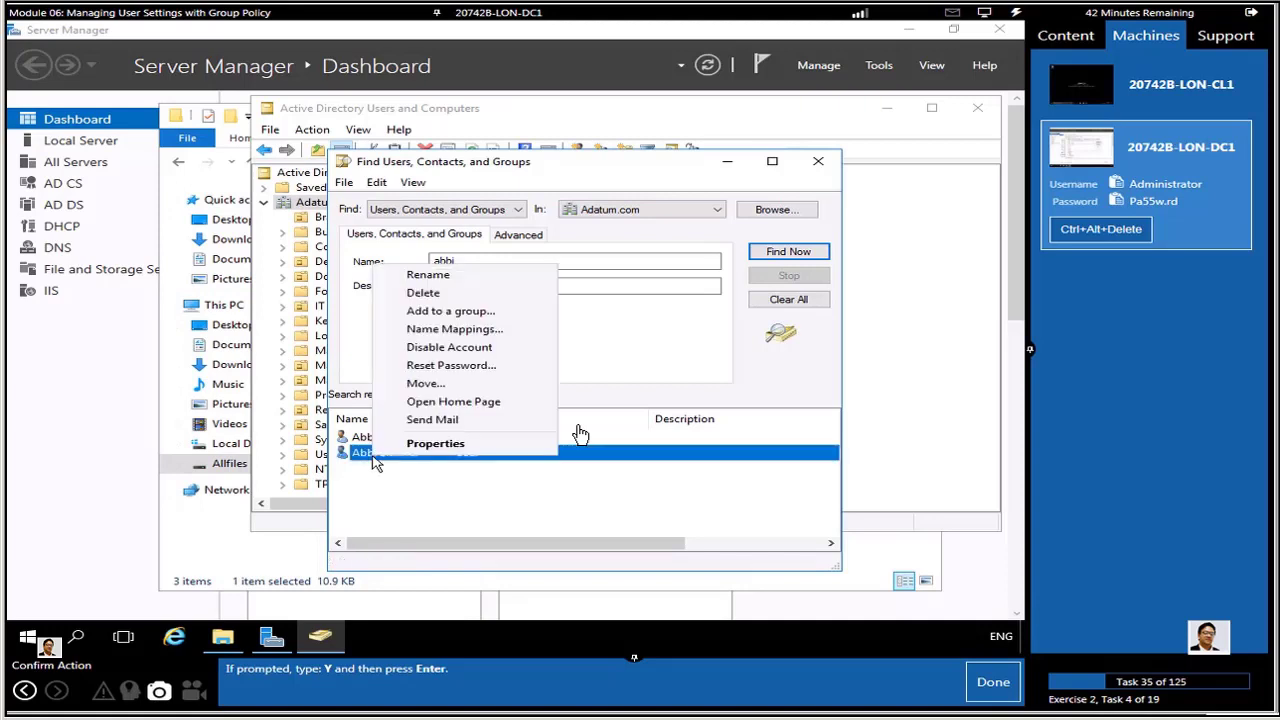
left_click(413, 444)
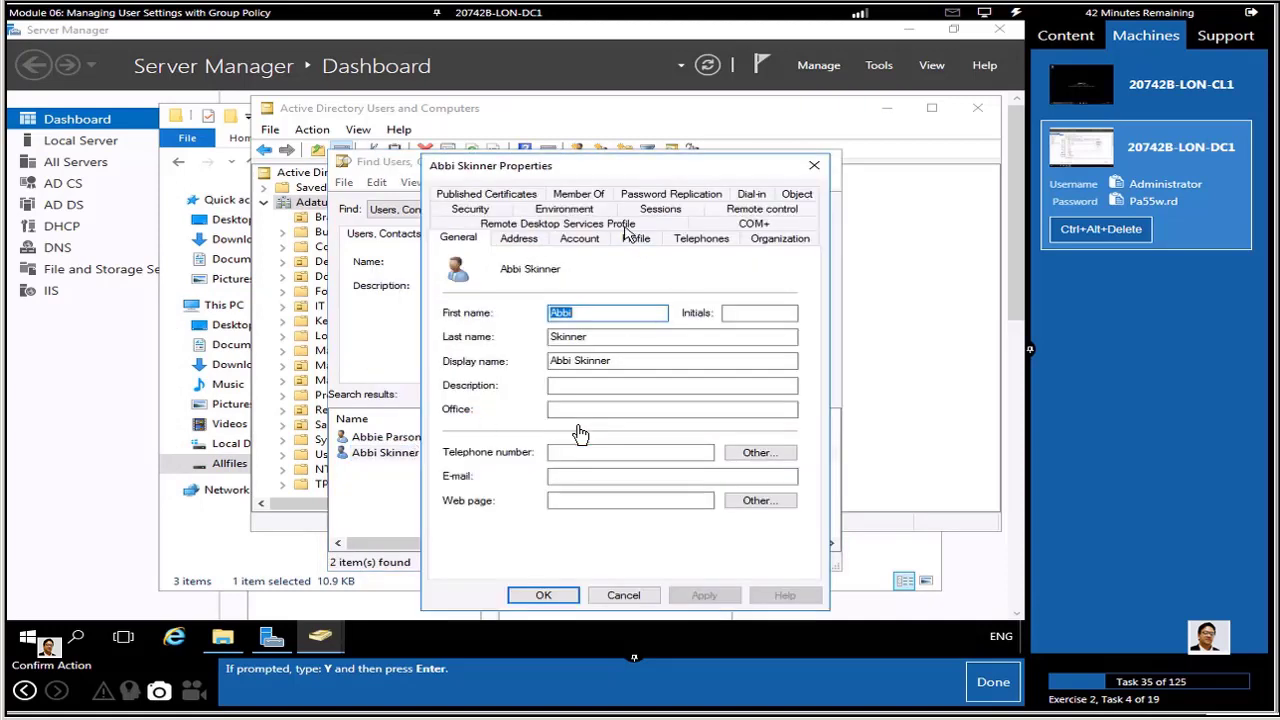
left_click(797, 194)
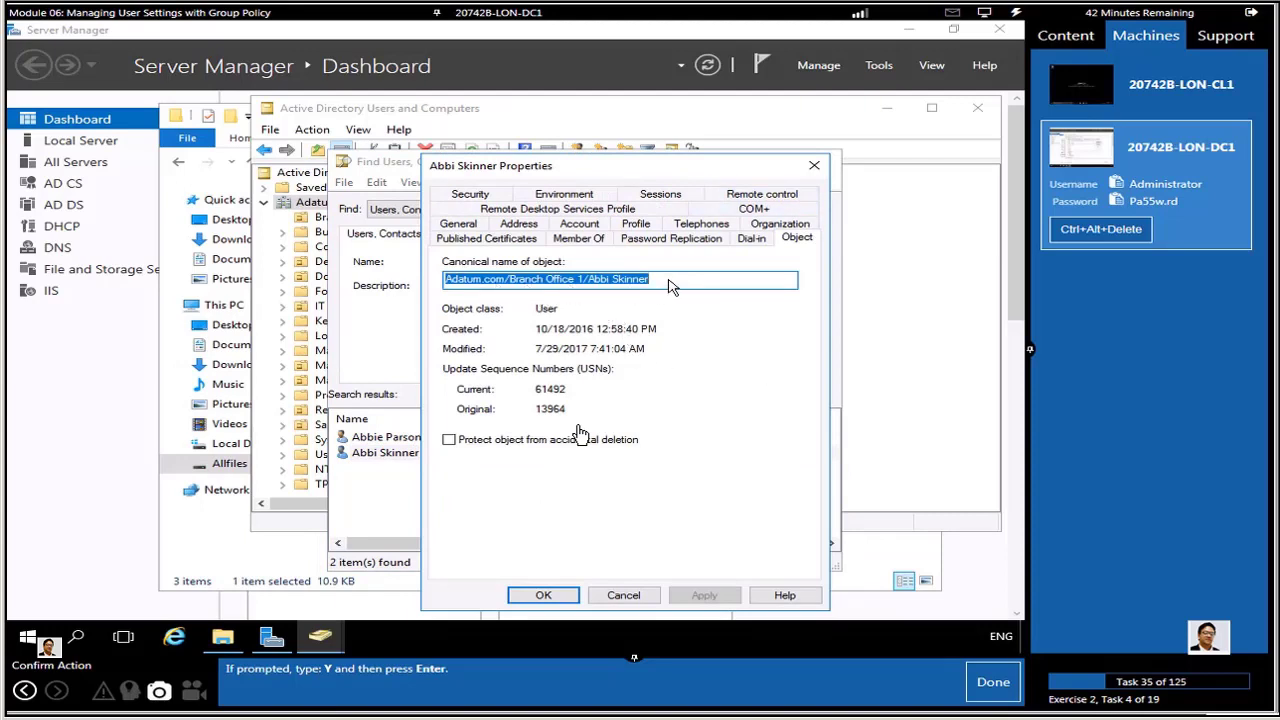
left_click(620, 595)
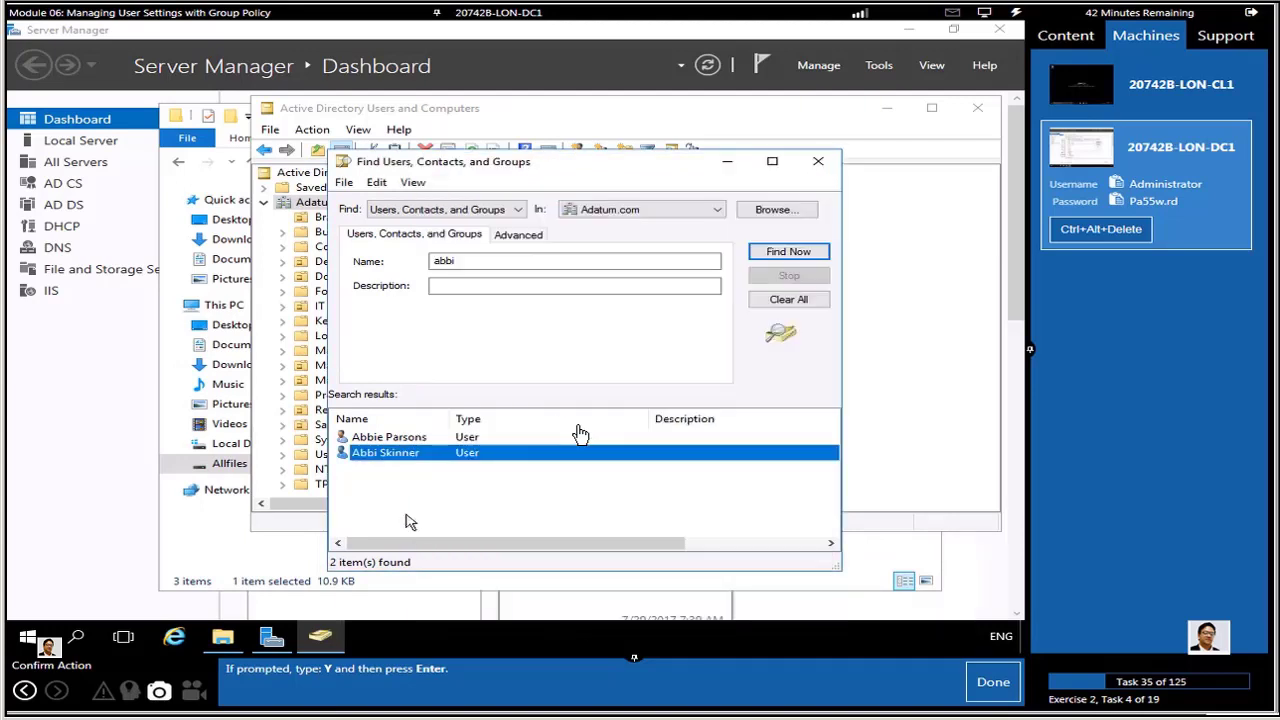
- Check the object canonical name of the other, similarly named user, and close the properties and the search
right_click(400, 441)
left_click(455, 425)
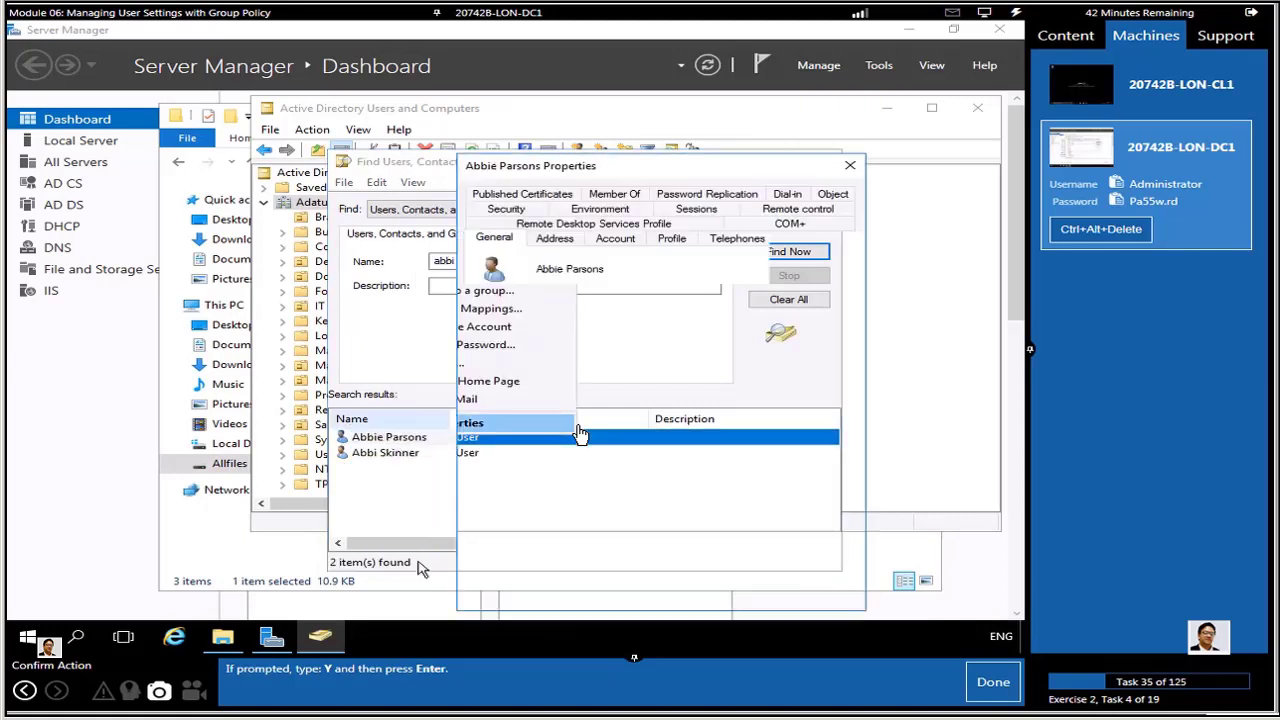
left_click(832, 194)
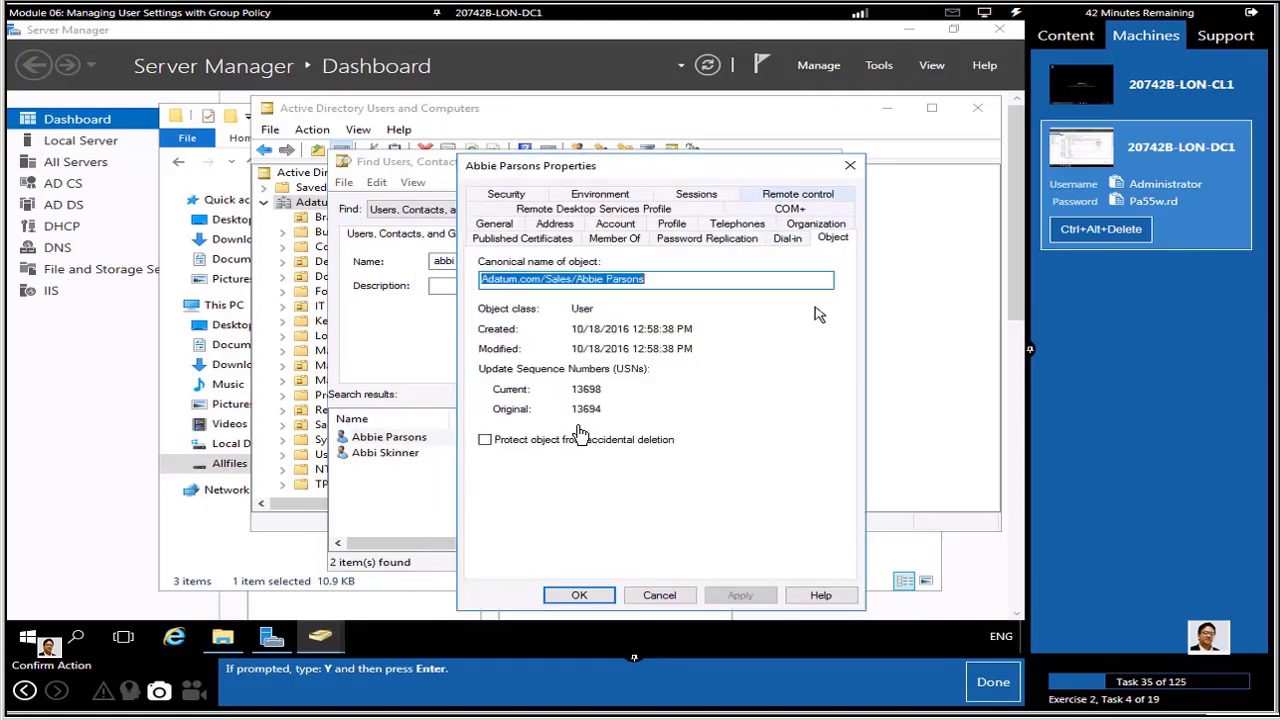
left_click(714, 284)
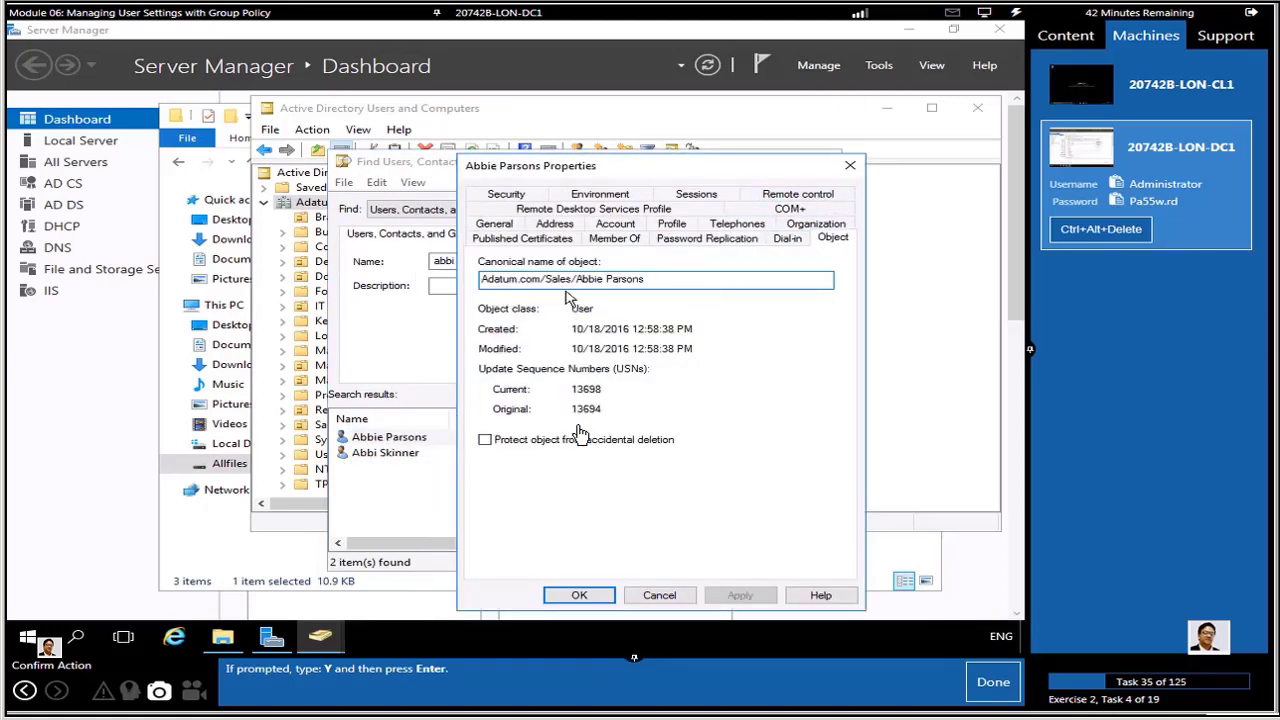
left_click(849, 166)
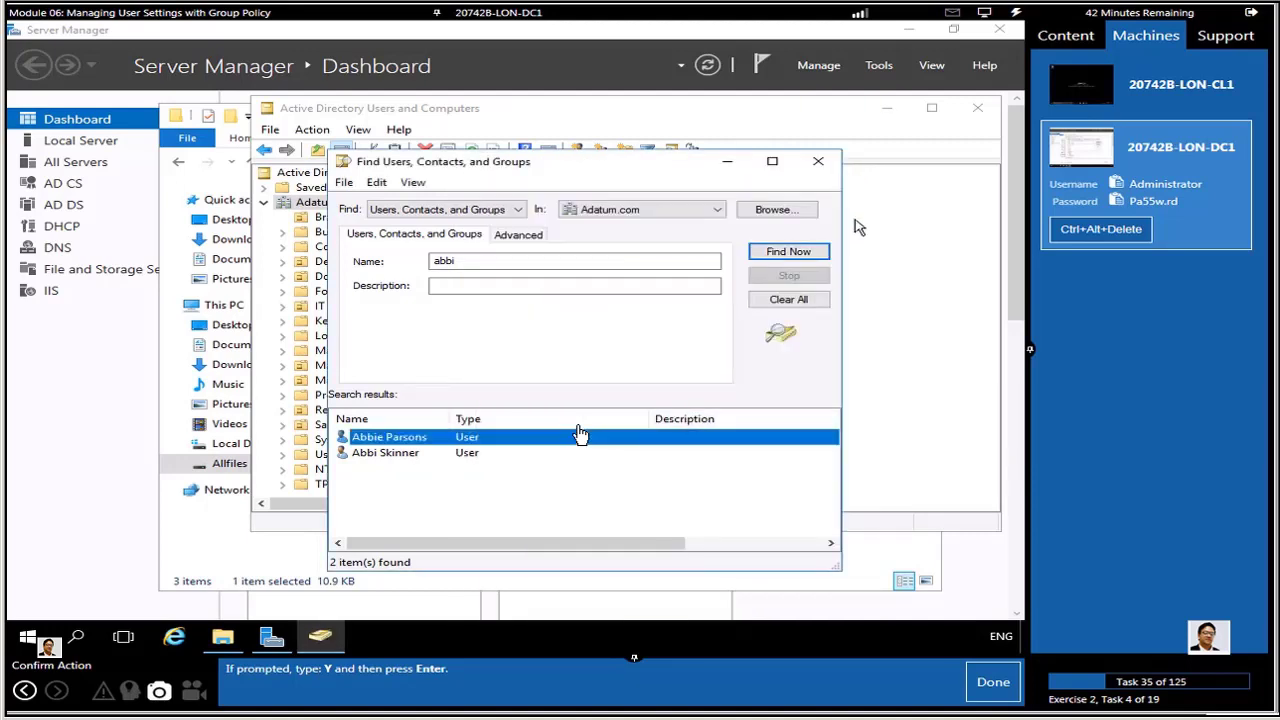
left_click(818, 161)
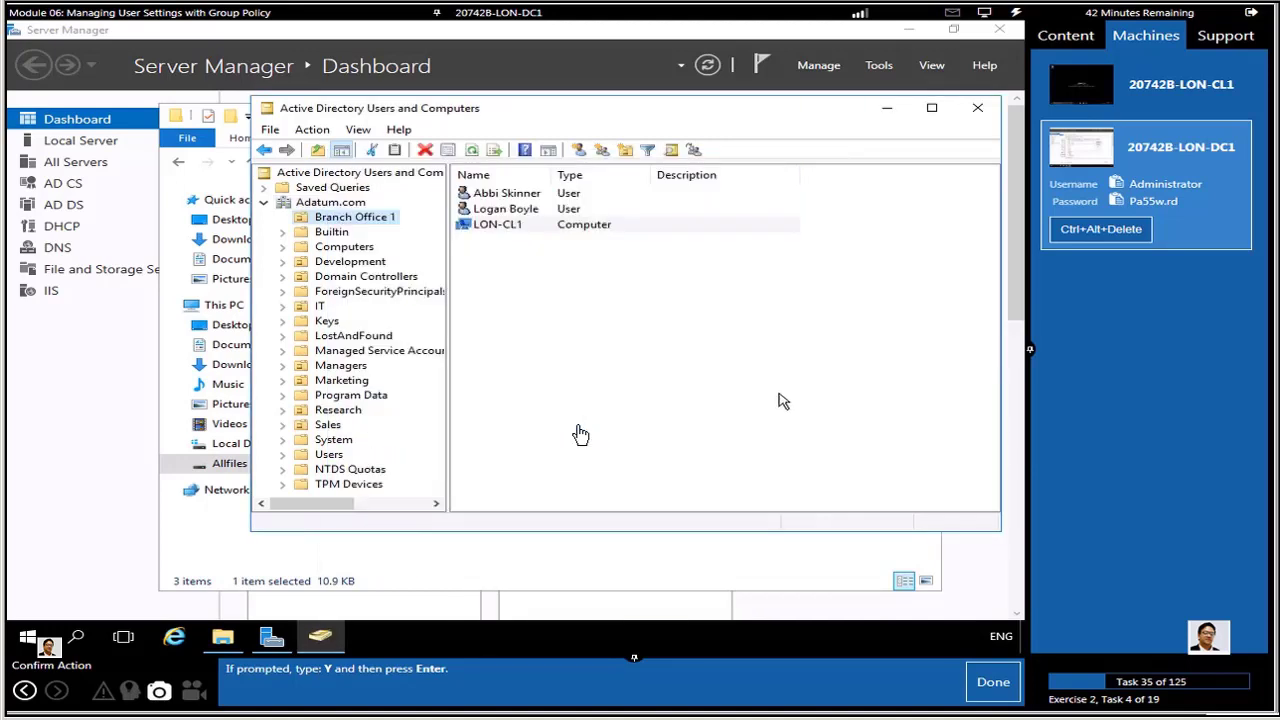
- Open Mod06-1.ps1 for editing in Notepad and minimize the Mod06 folder so the script shows with Active Directory Users and Computers
left_click_drag(558, 112, 416, 381)
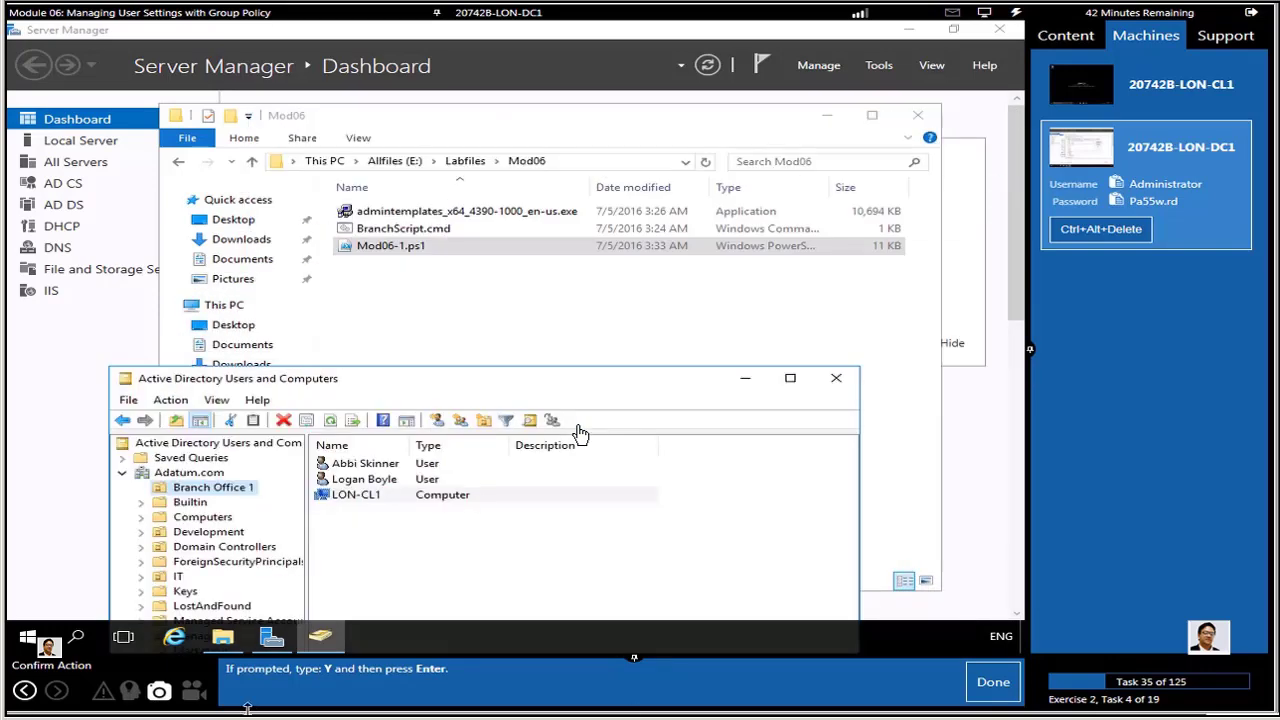
left_click(222, 638)
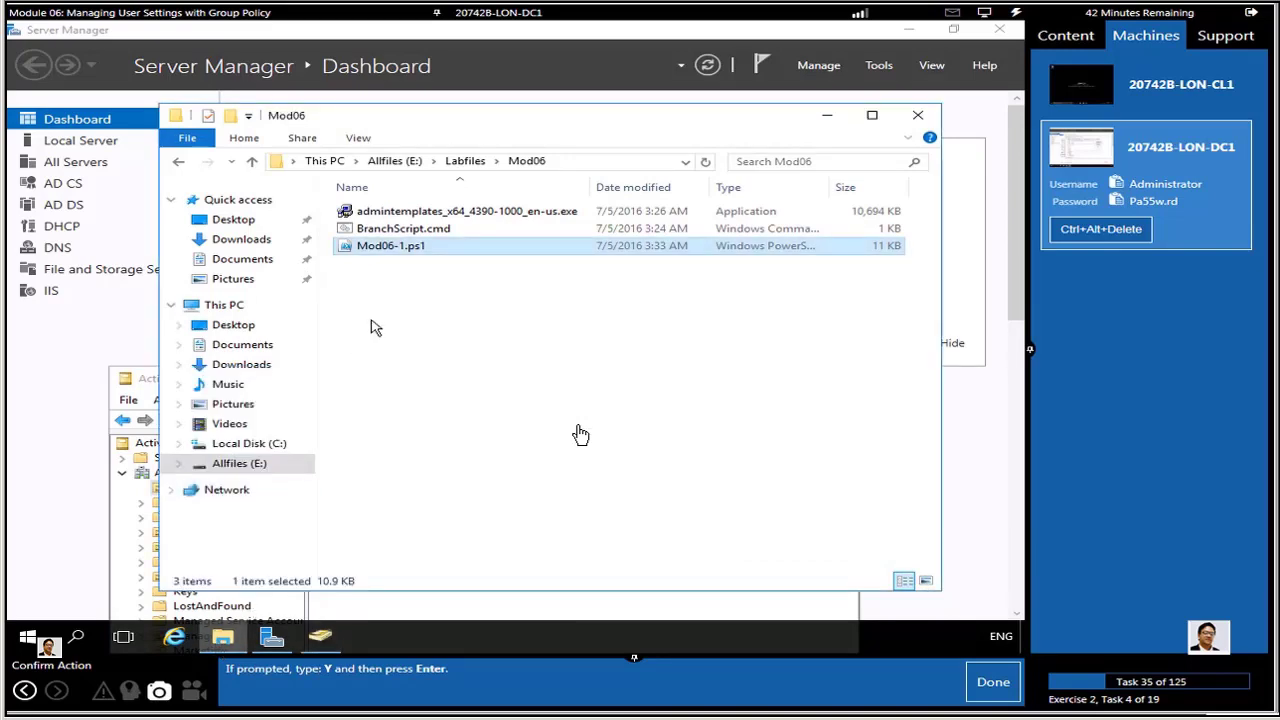
right_click(393, 246)
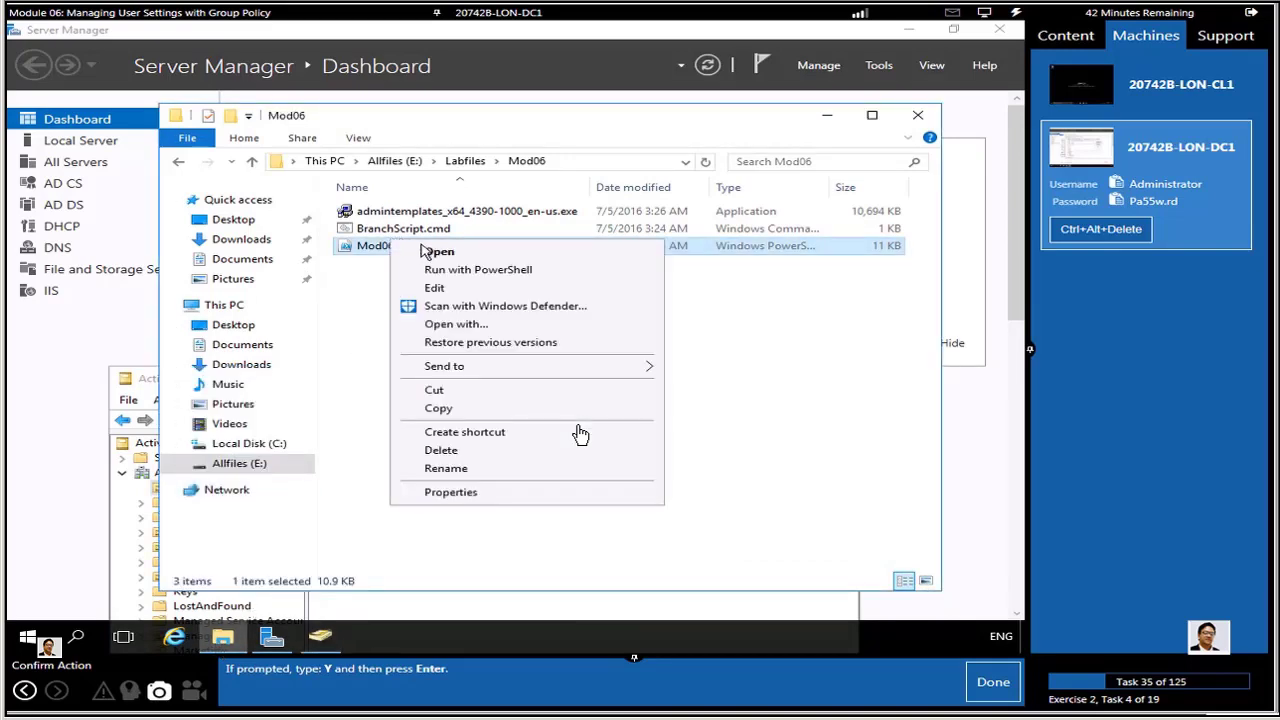
left_click(438, 286)
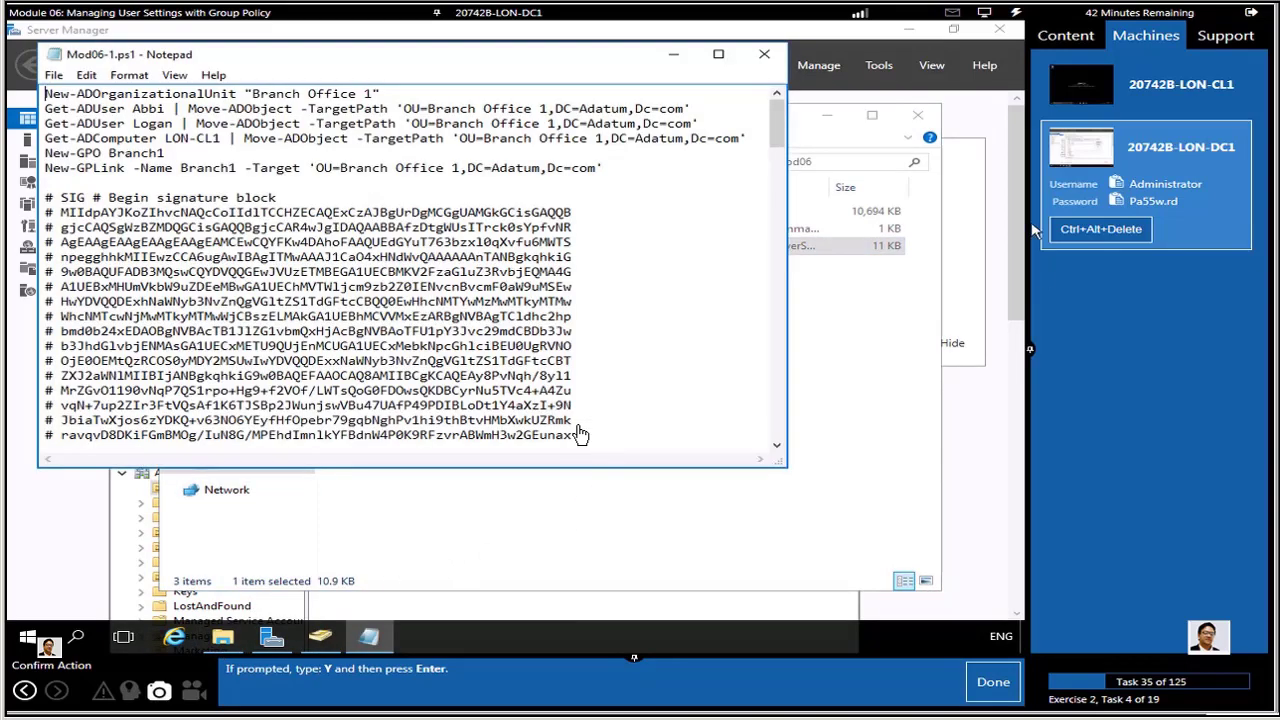
left_click(830, 120)
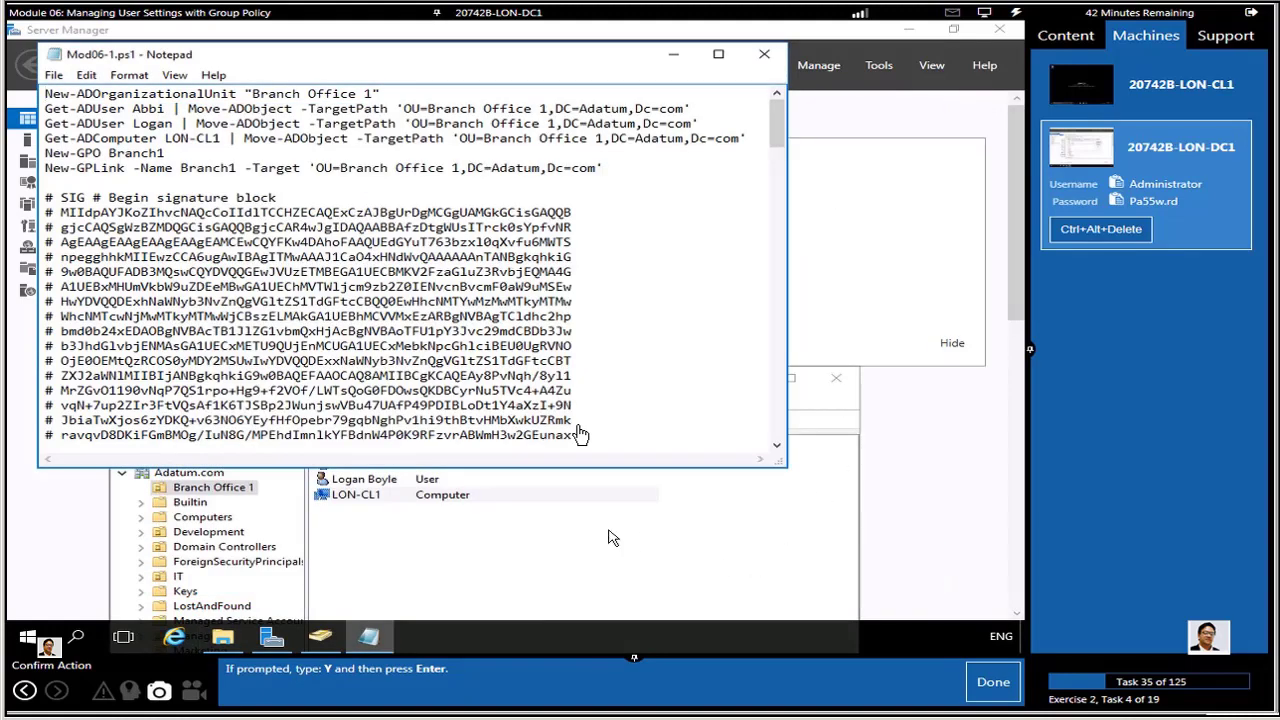
- Compare the users and the LON-CL1 computer in Branch Office 1 with the move commands in the script
left_click(672, 530)
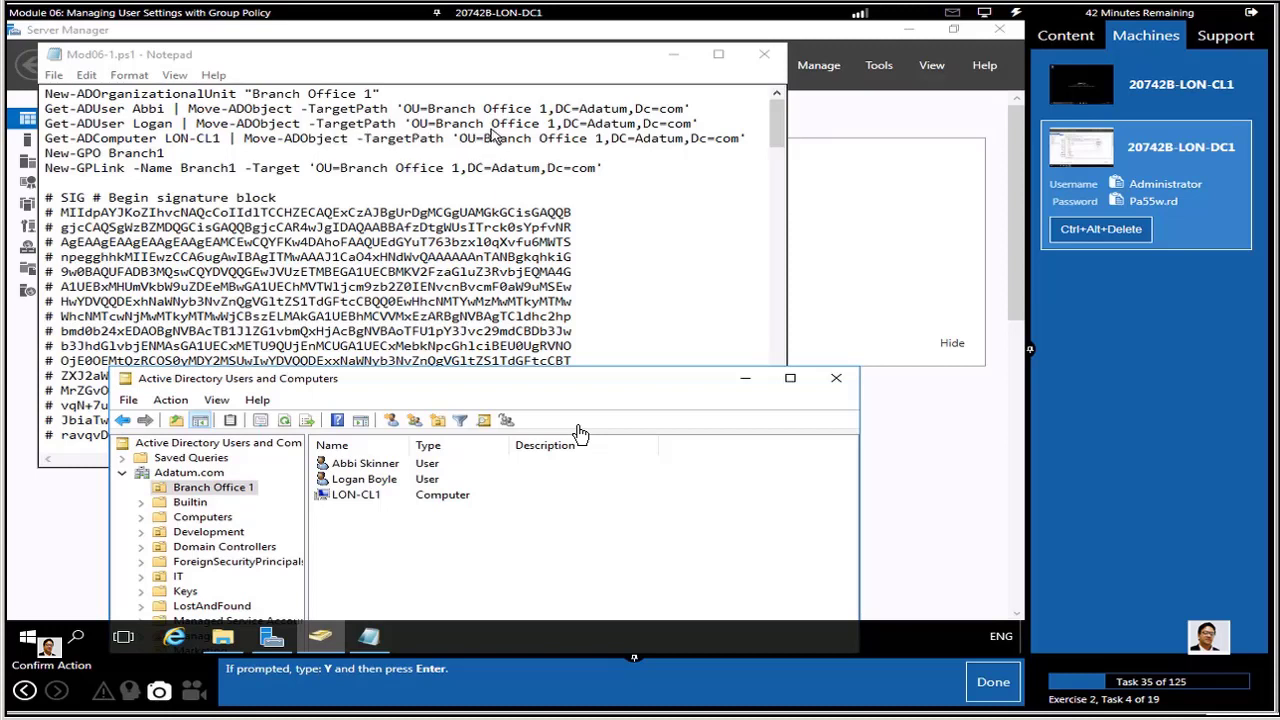
left_click(371, 484)
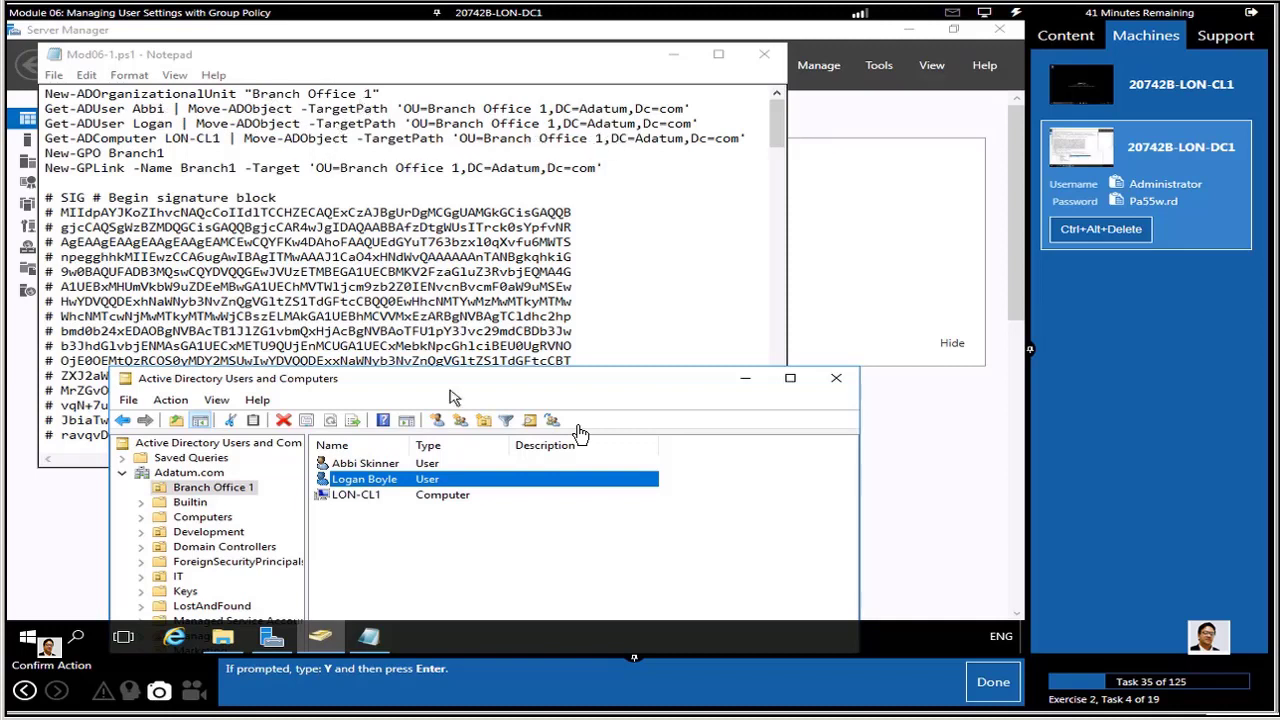
left_click(364, 465)
left_click(364, 483)
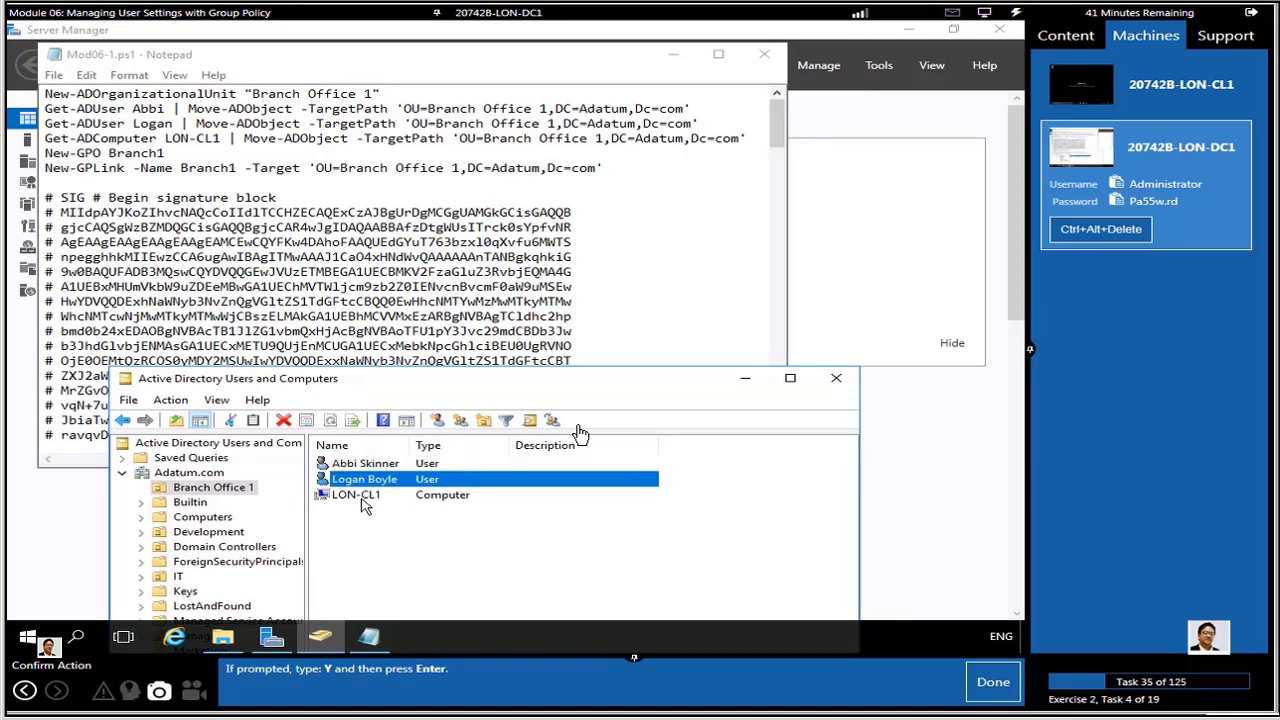
left_click(366, 497)
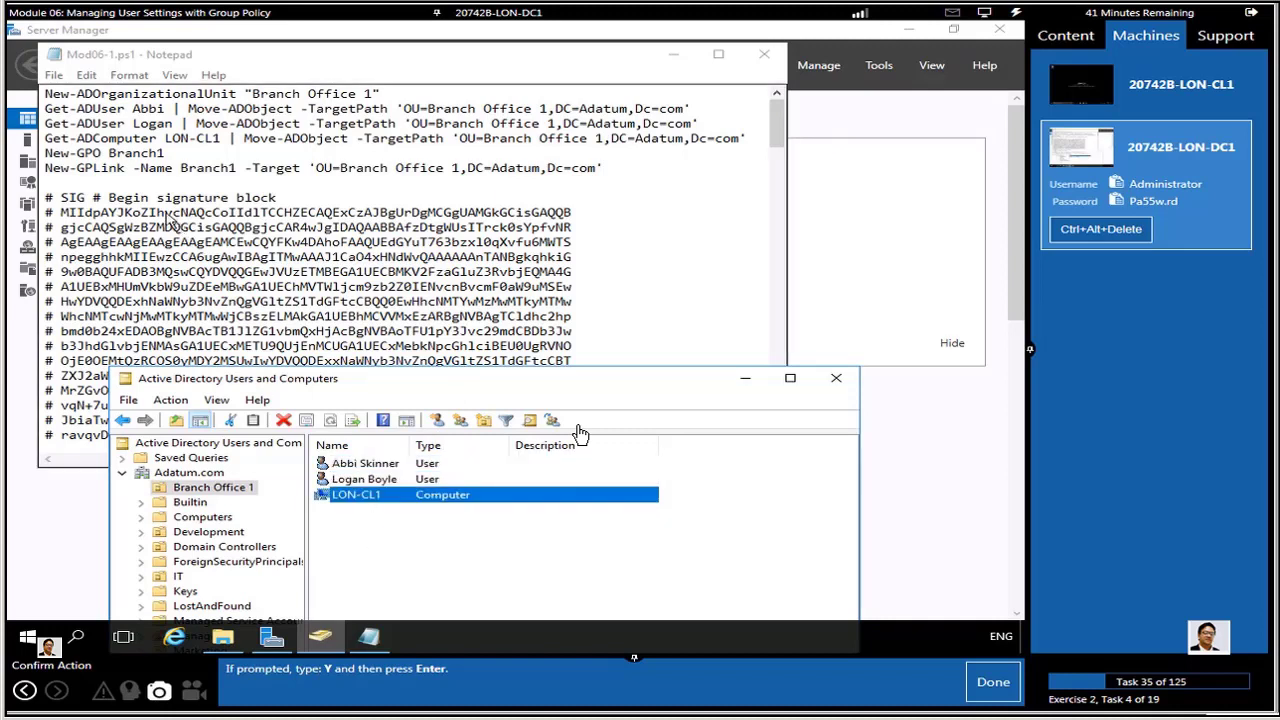
right_click(195, 474)
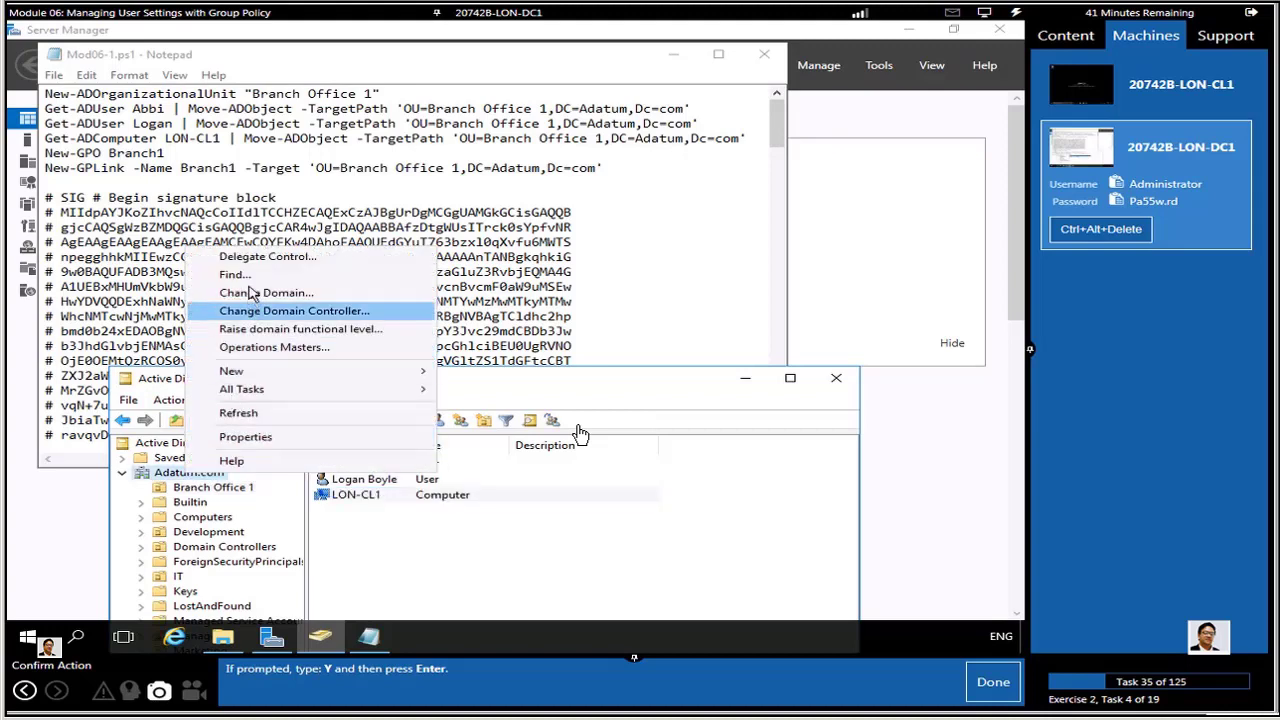
key("Escape")
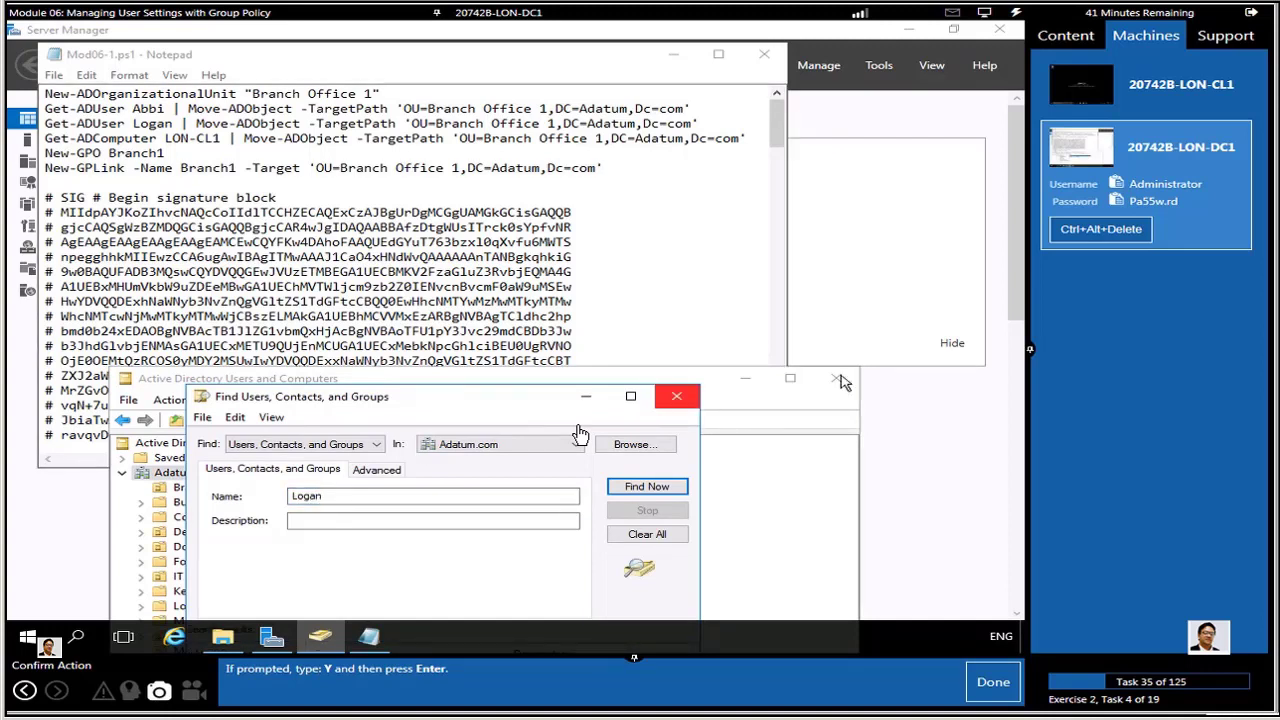
left_click(676, 396)
- Search the Adatum.com domain by first name for the second Branch Office 1 user and select the matching account
left_click_drag(605, 388, 690, 118)
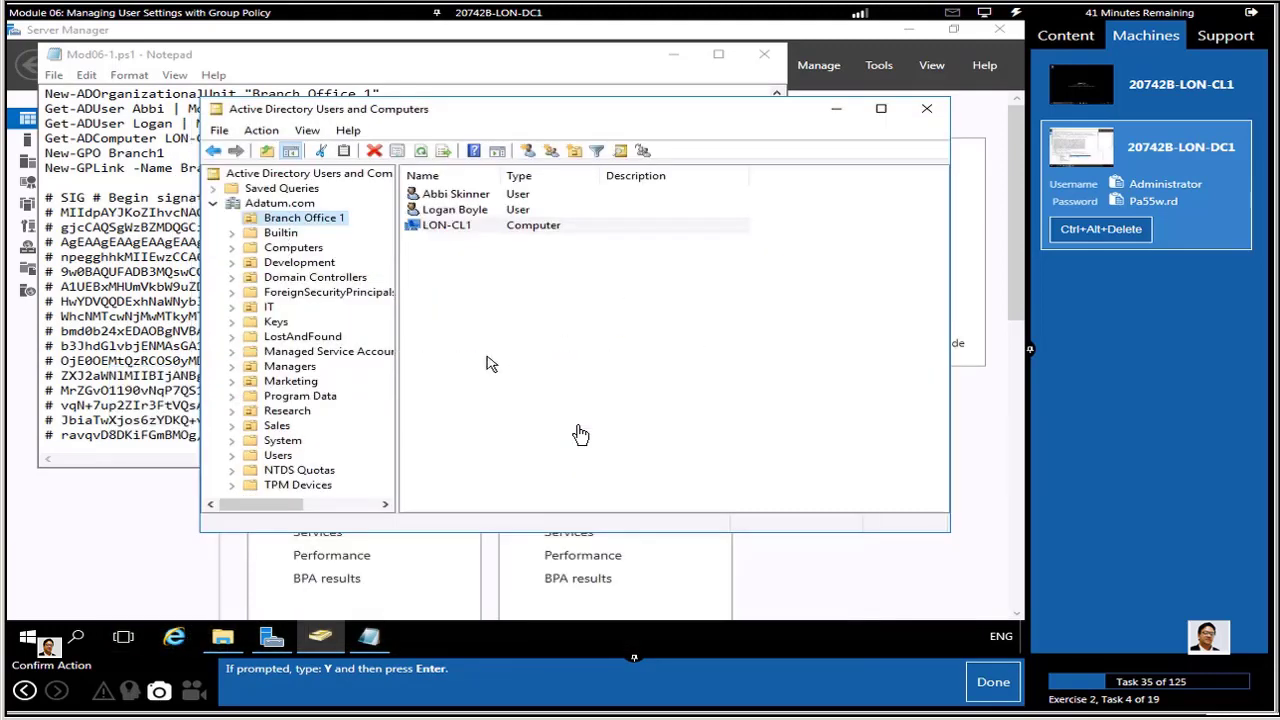
right_click(284, 202)
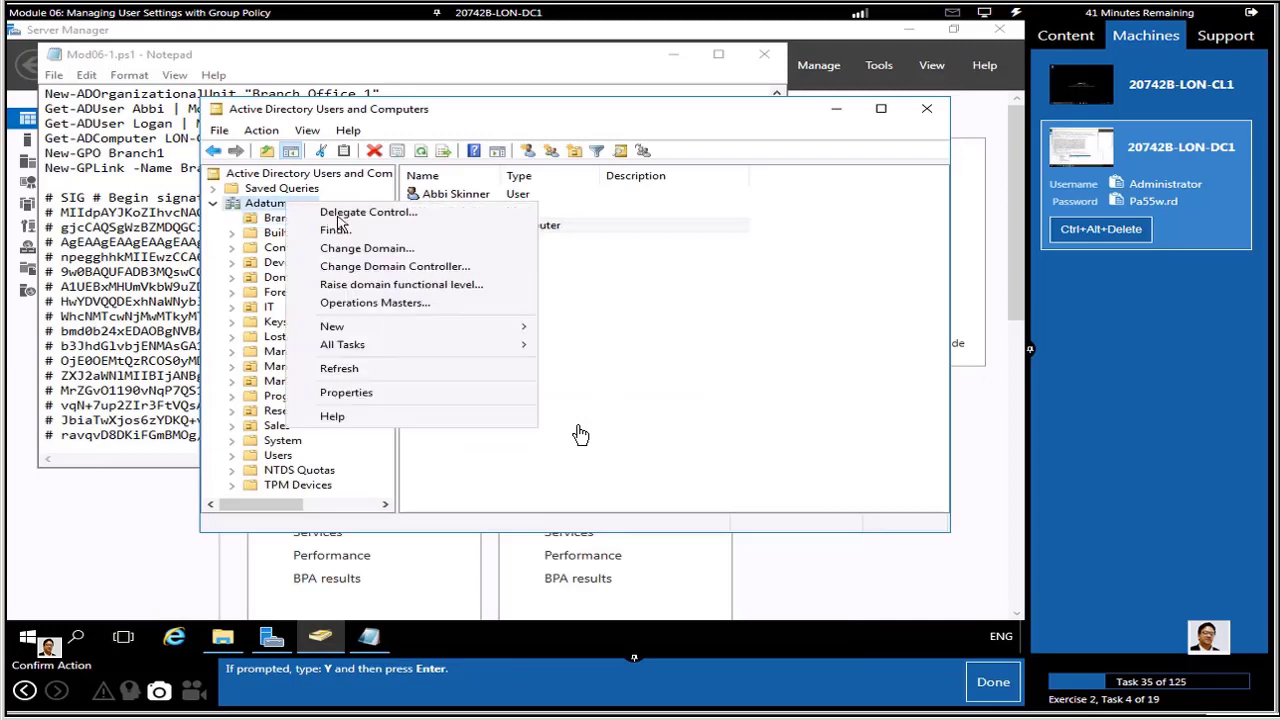
left_click(350, 230)
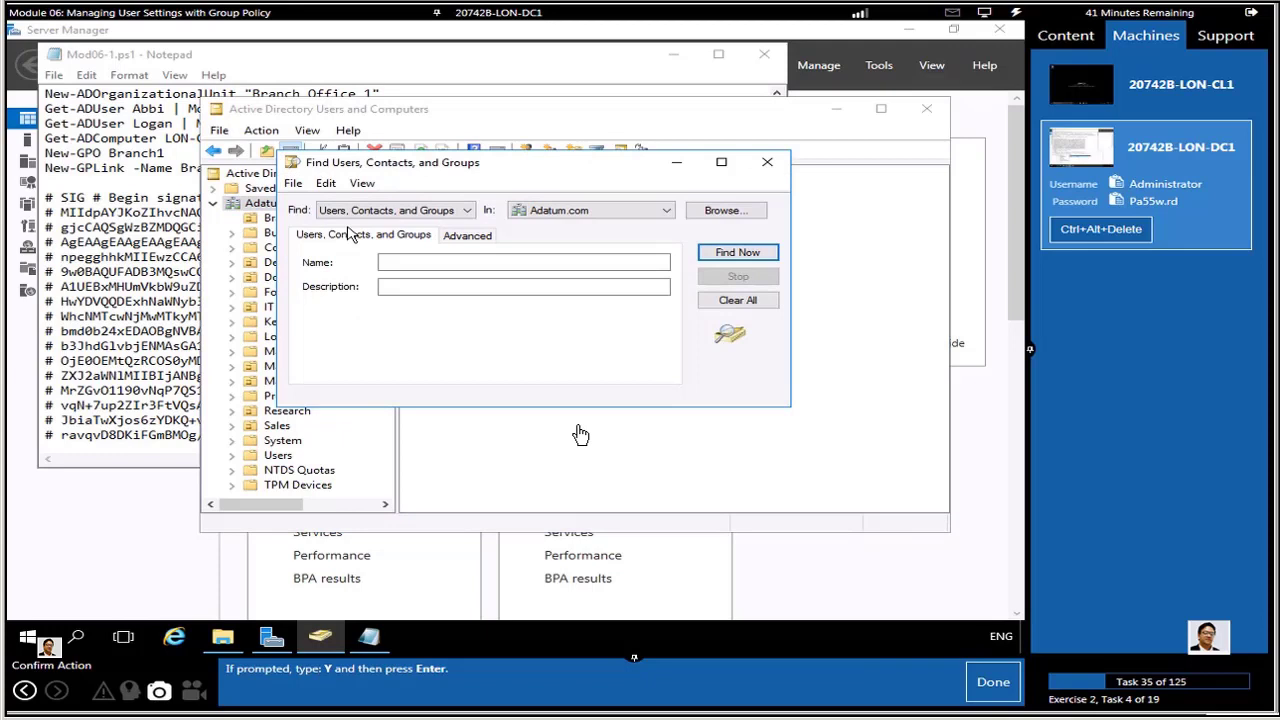
left_click(430, 264)
type("Logan")
key("Return")
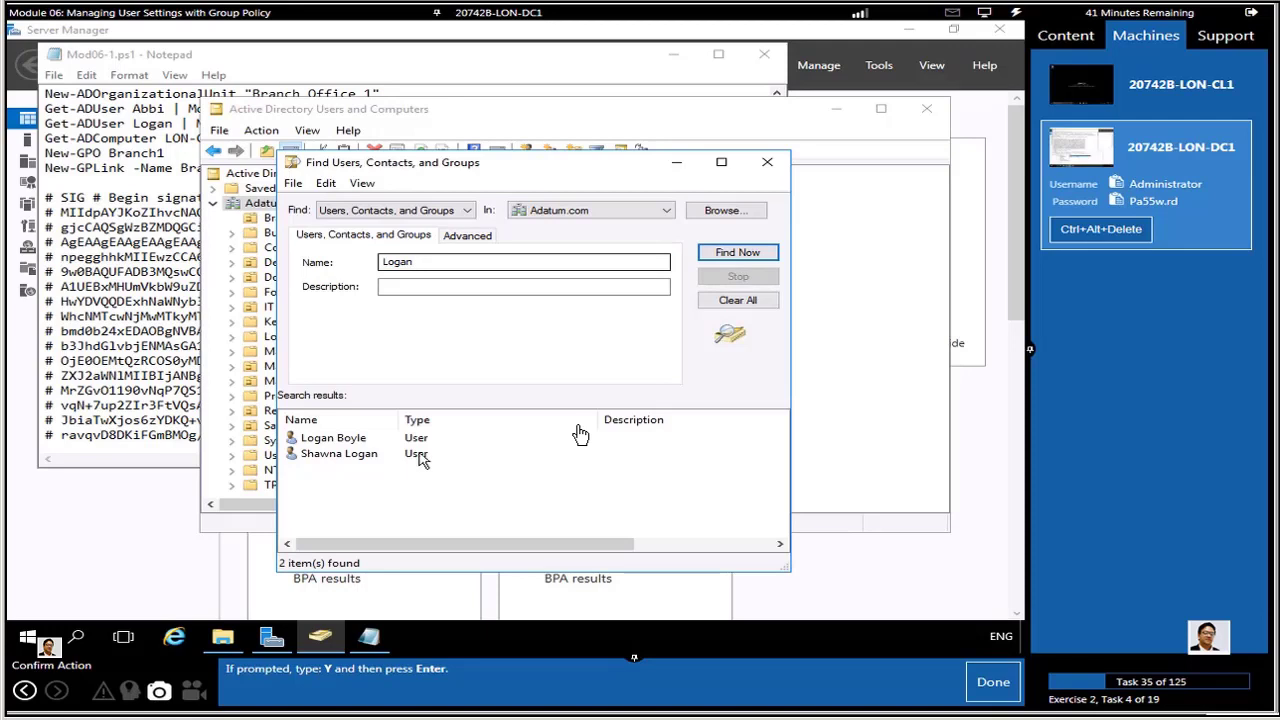
left_click(345, 440)
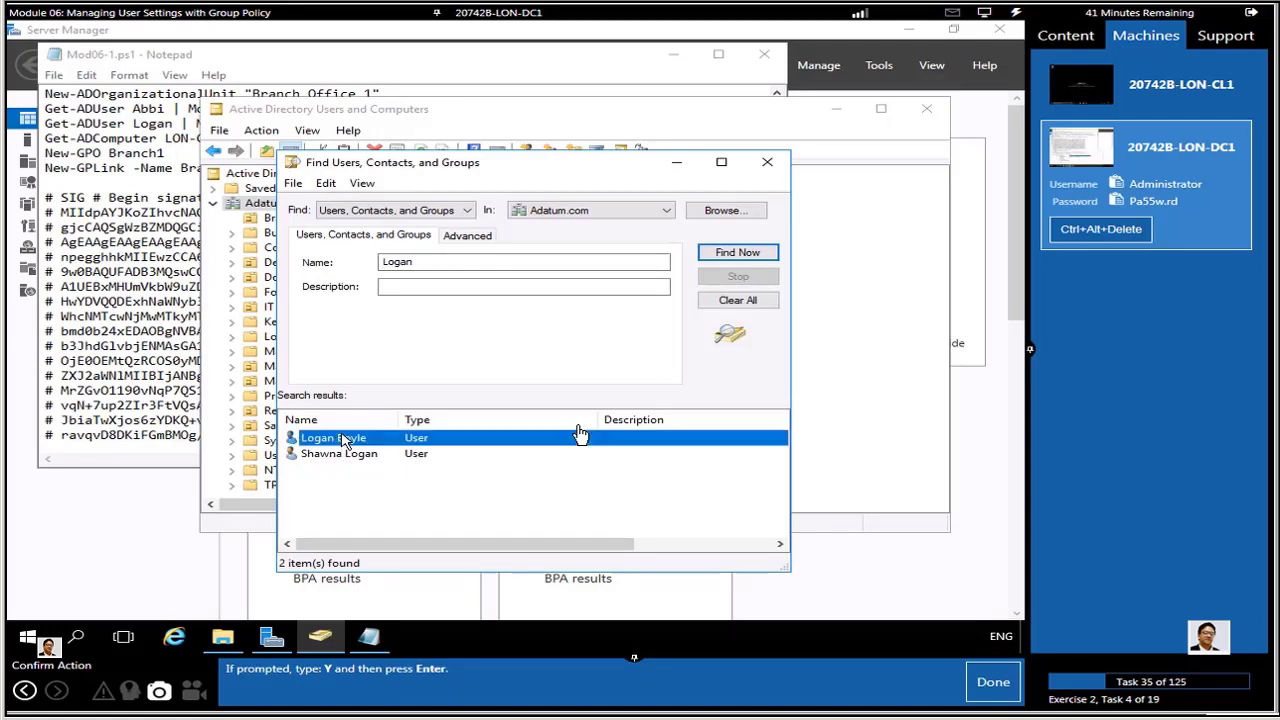
- Check the object canonical name of the selected user, and close the properties and the search
right_click(345, 440)
left_click(352, 426)
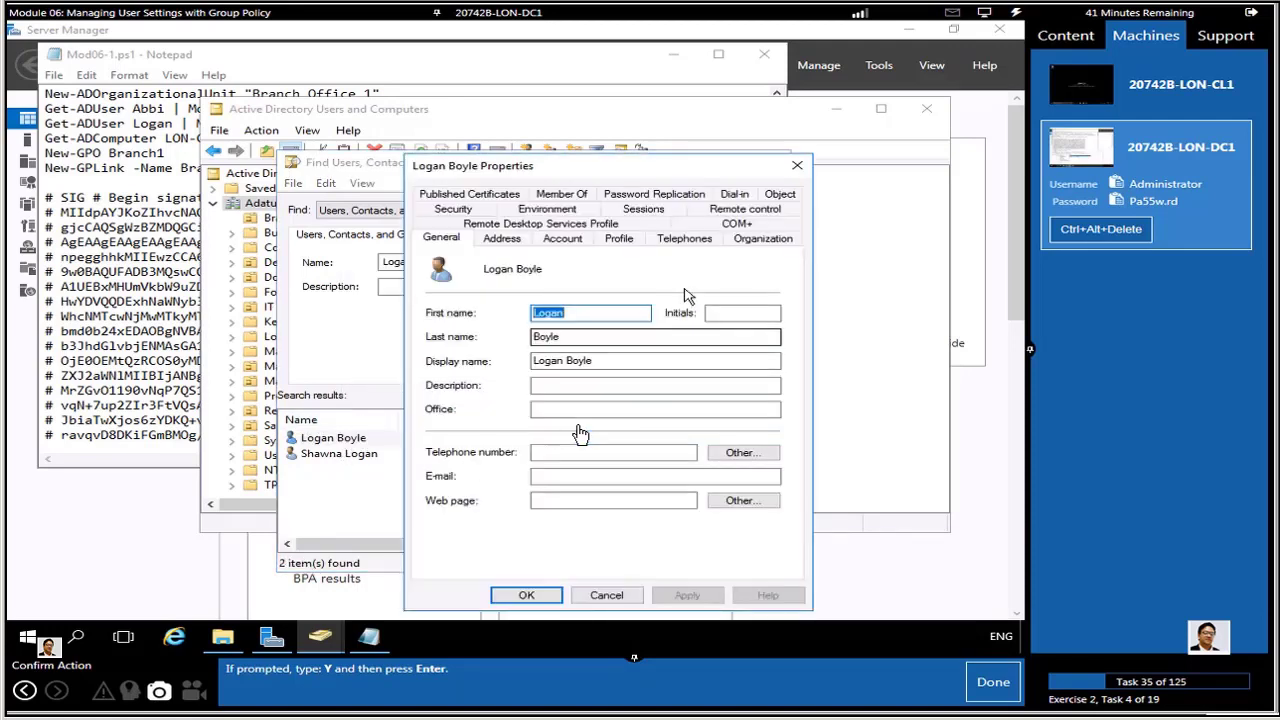
left_click(780, 194)
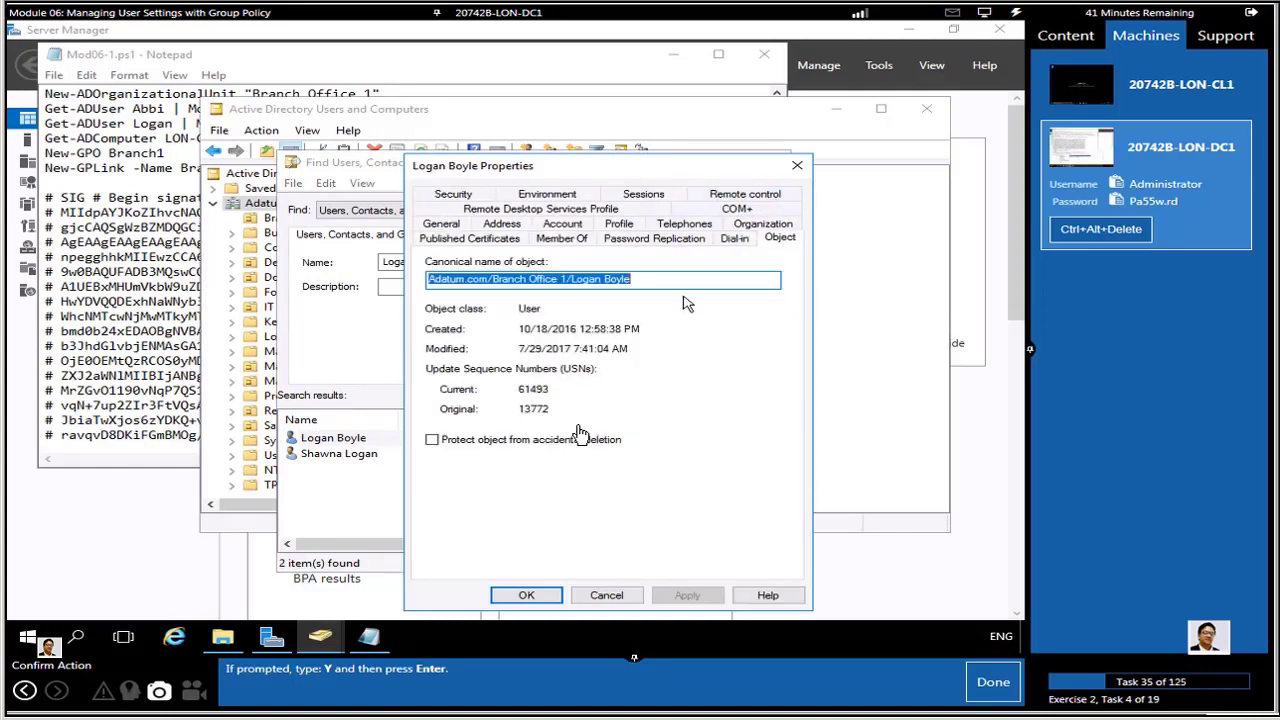
left_click(684, 282)
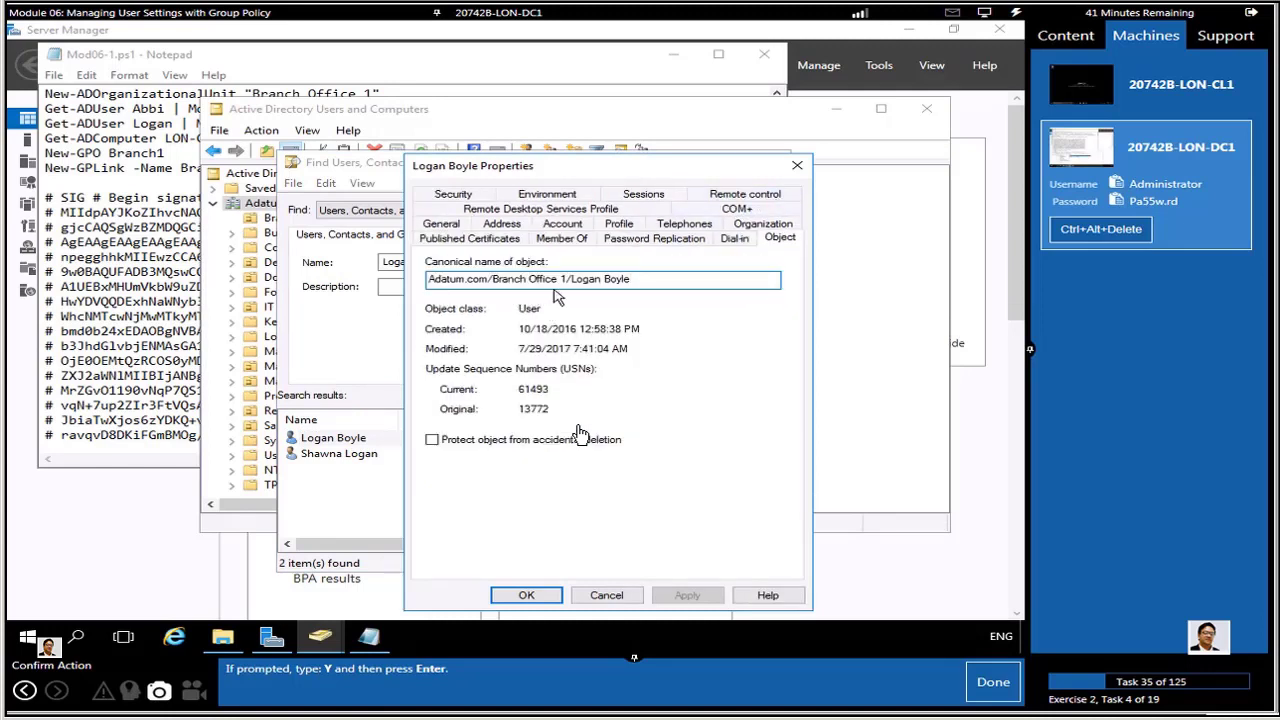
left_click(797, 165)
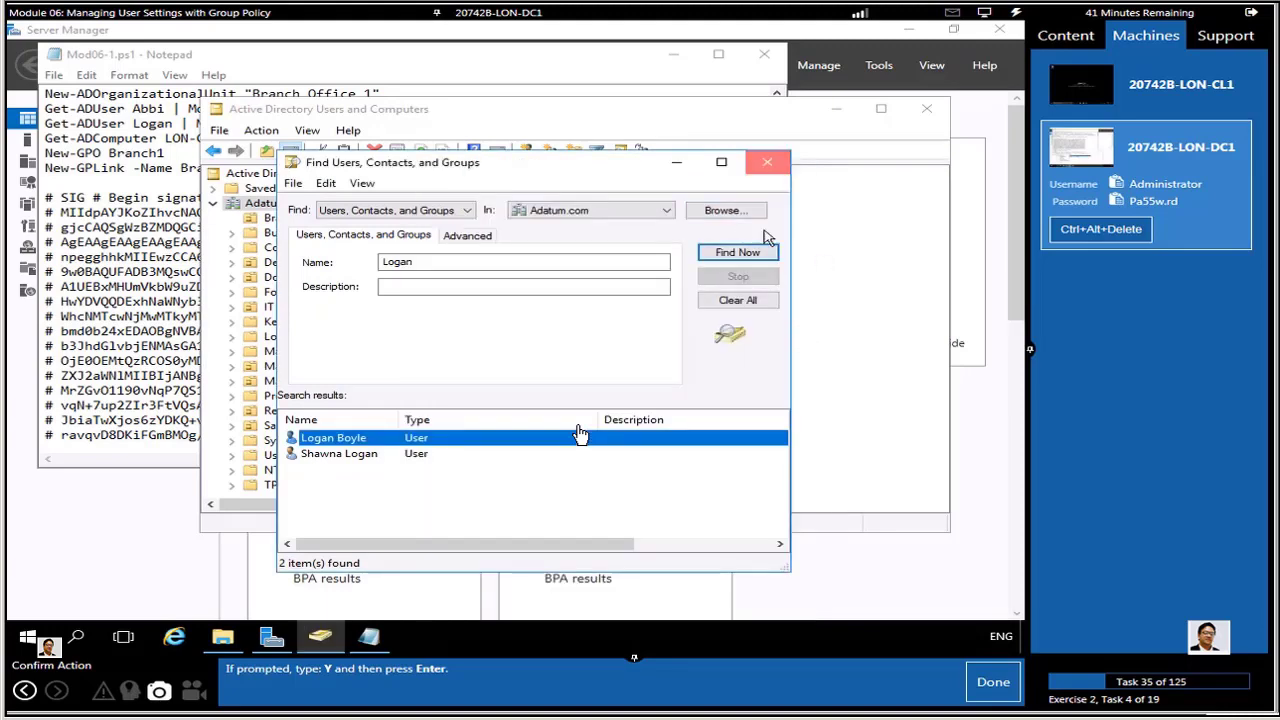
left_click(767, 162)
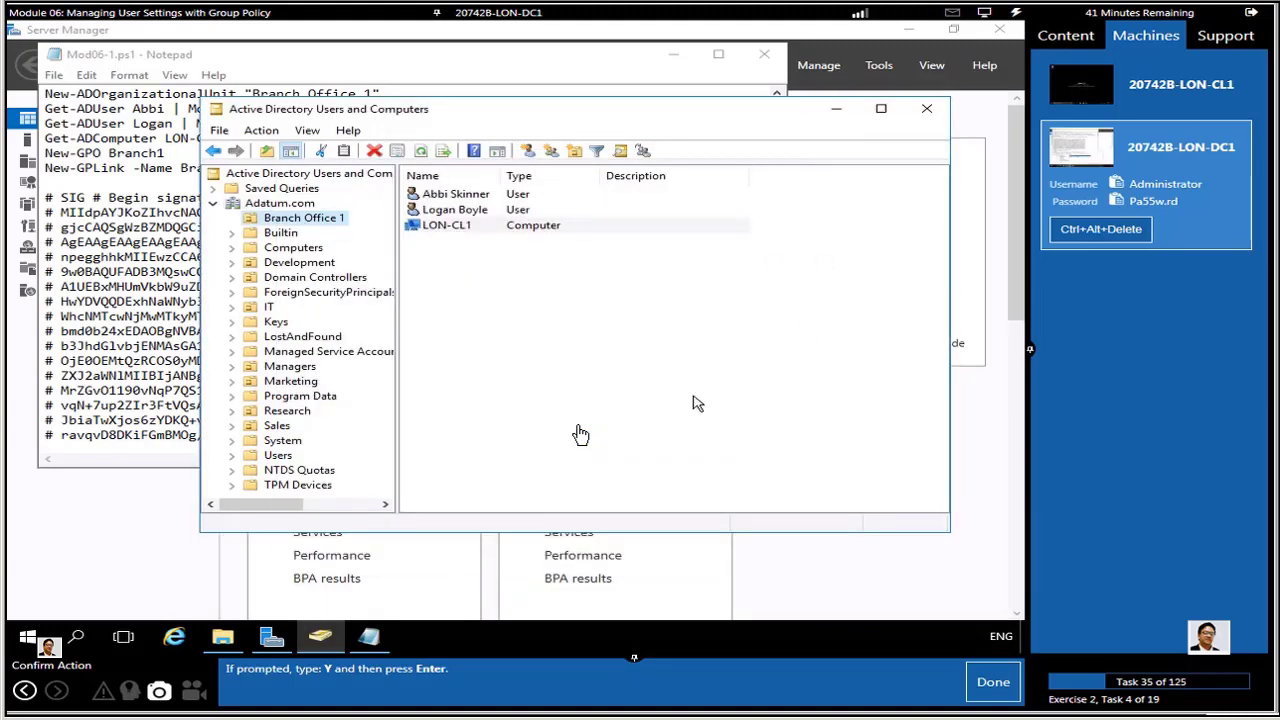
- Review the two users and LON-CL1 in Branch Office 1 against the Get-ADUser and Get-ADComputer lines of Mod06-1.ps1
left_click(455, 211)
left_click(458, 195)
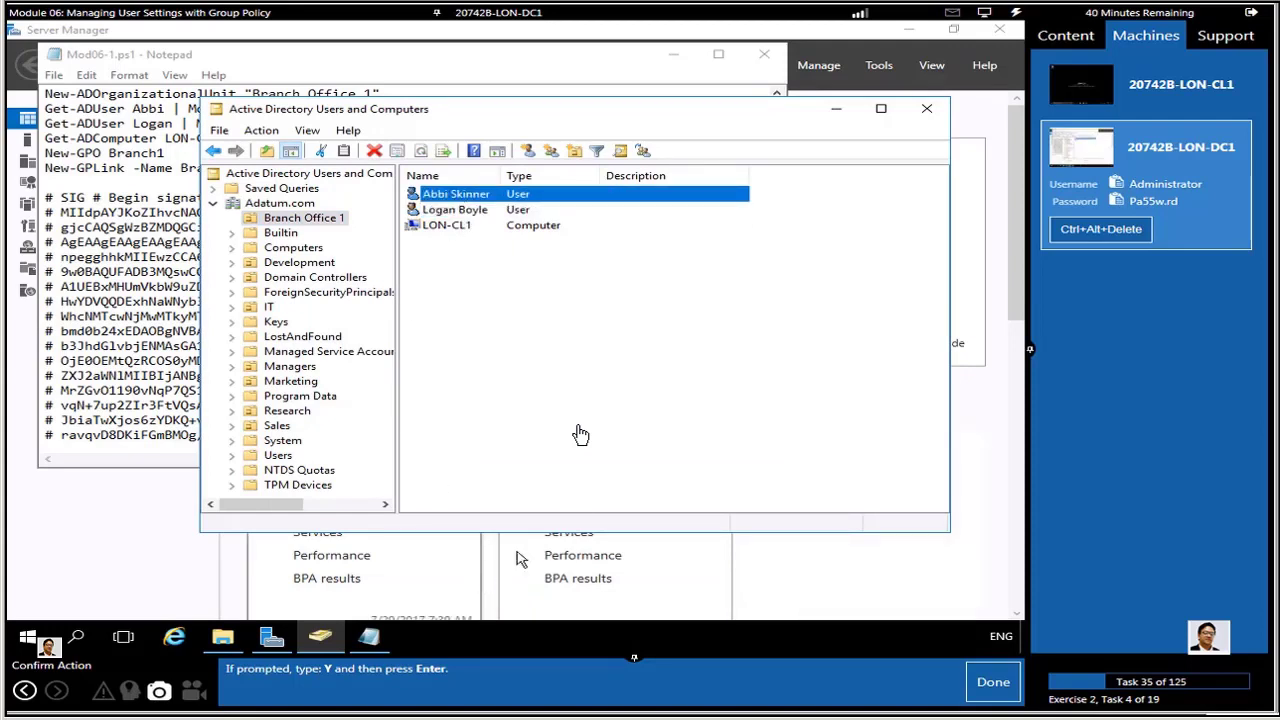
left_click(440, 230)
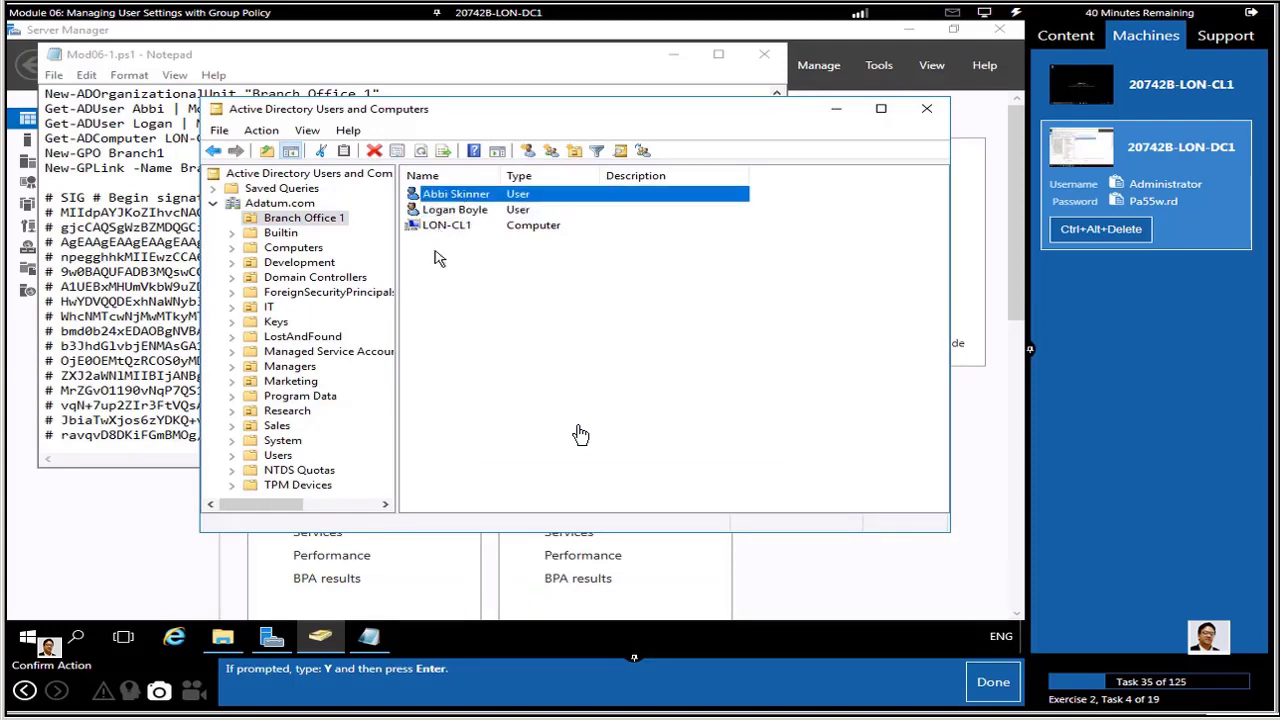
left_click(127, 197)
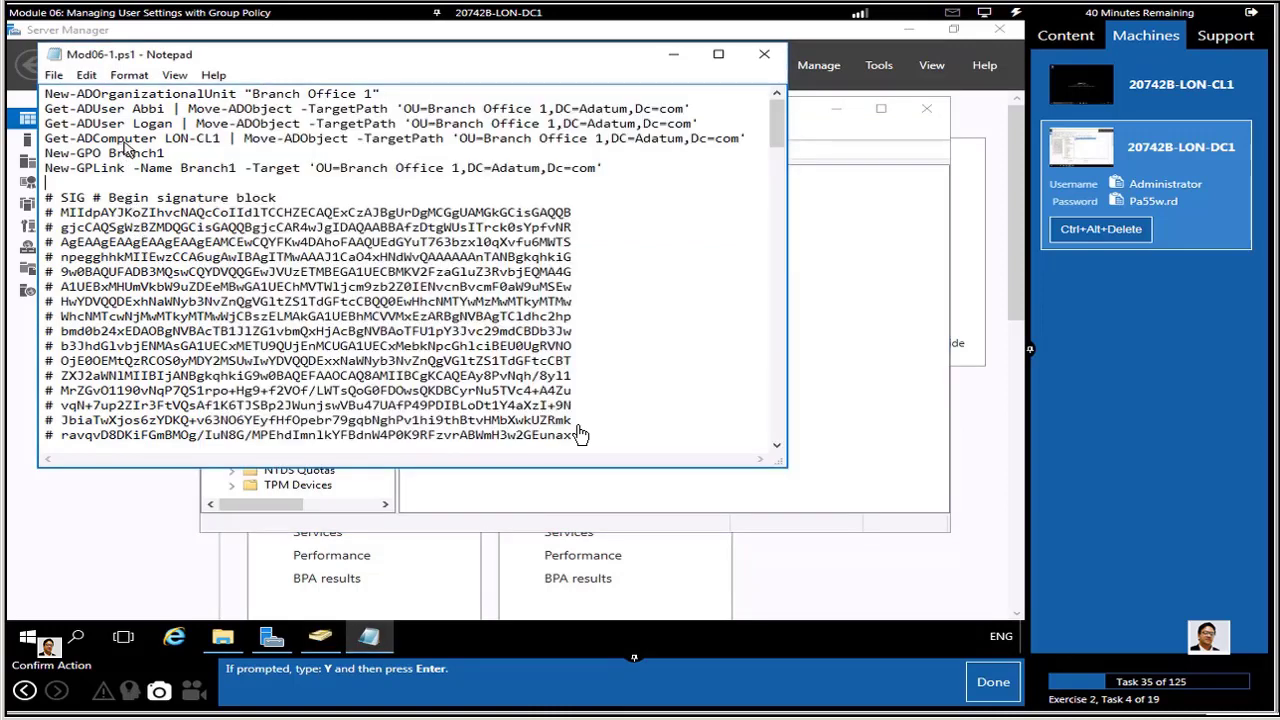
left_click(148, 109)
left_click(116, 138)
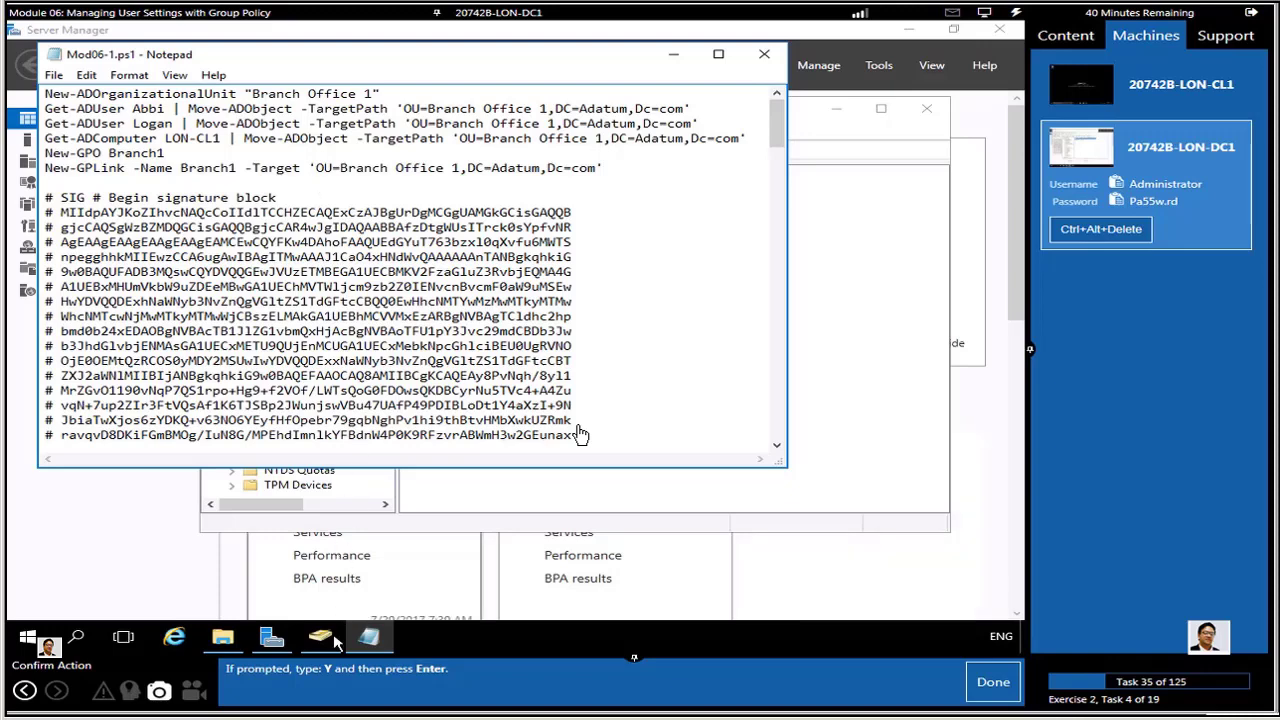
- Open Group Policy Management from Server Manager and inspect the Branch1 GPO link under Branch Office 1 in Adatum.com
left_click(272, 640)
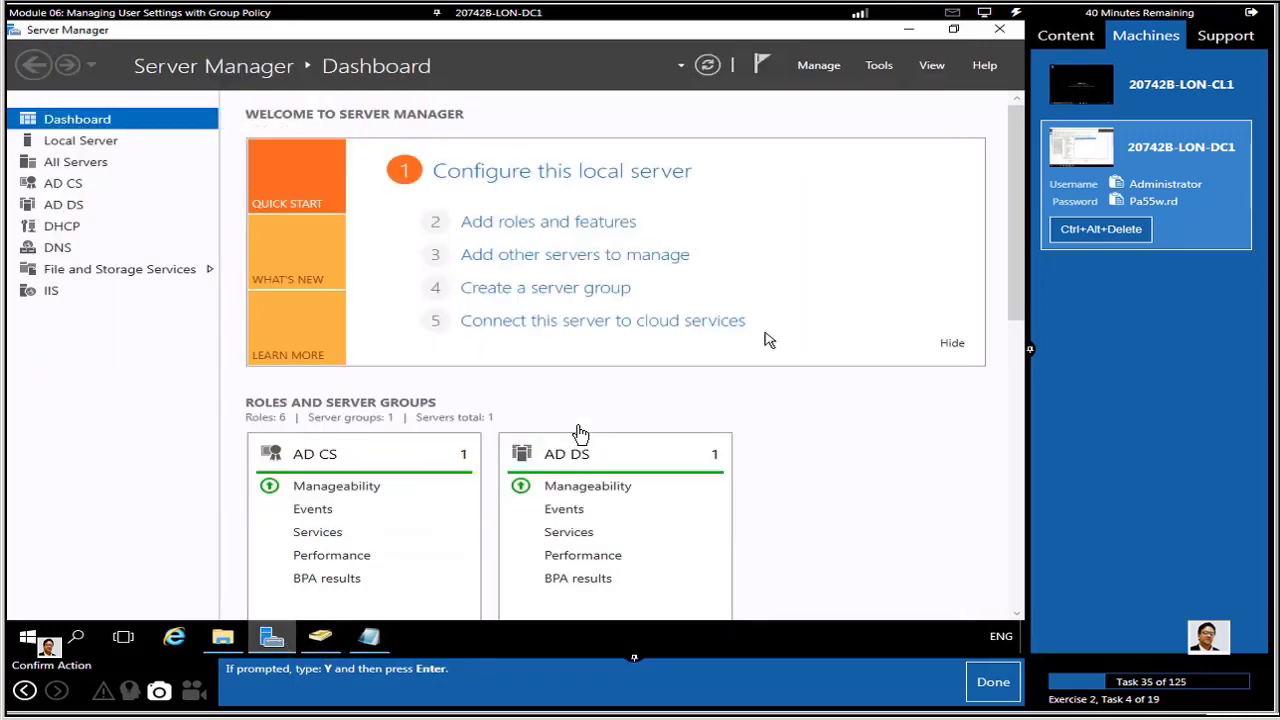
left_click(881, 68)
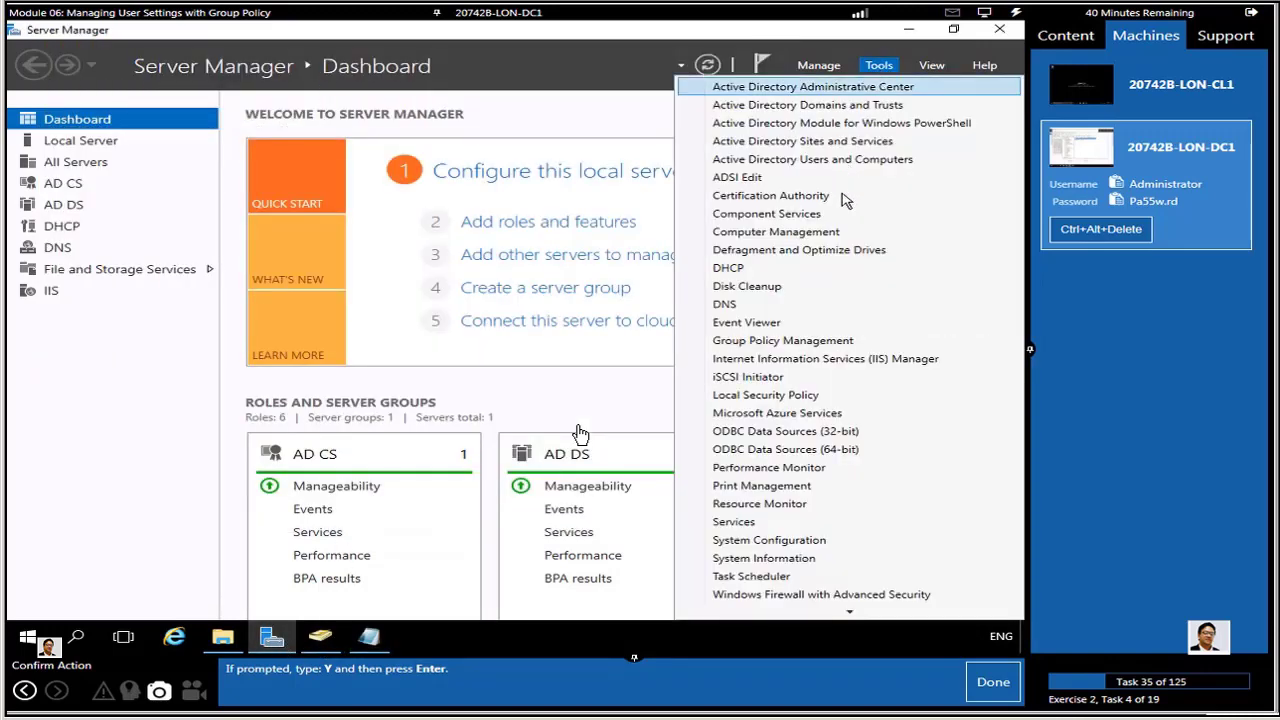
left_click(808, 342)
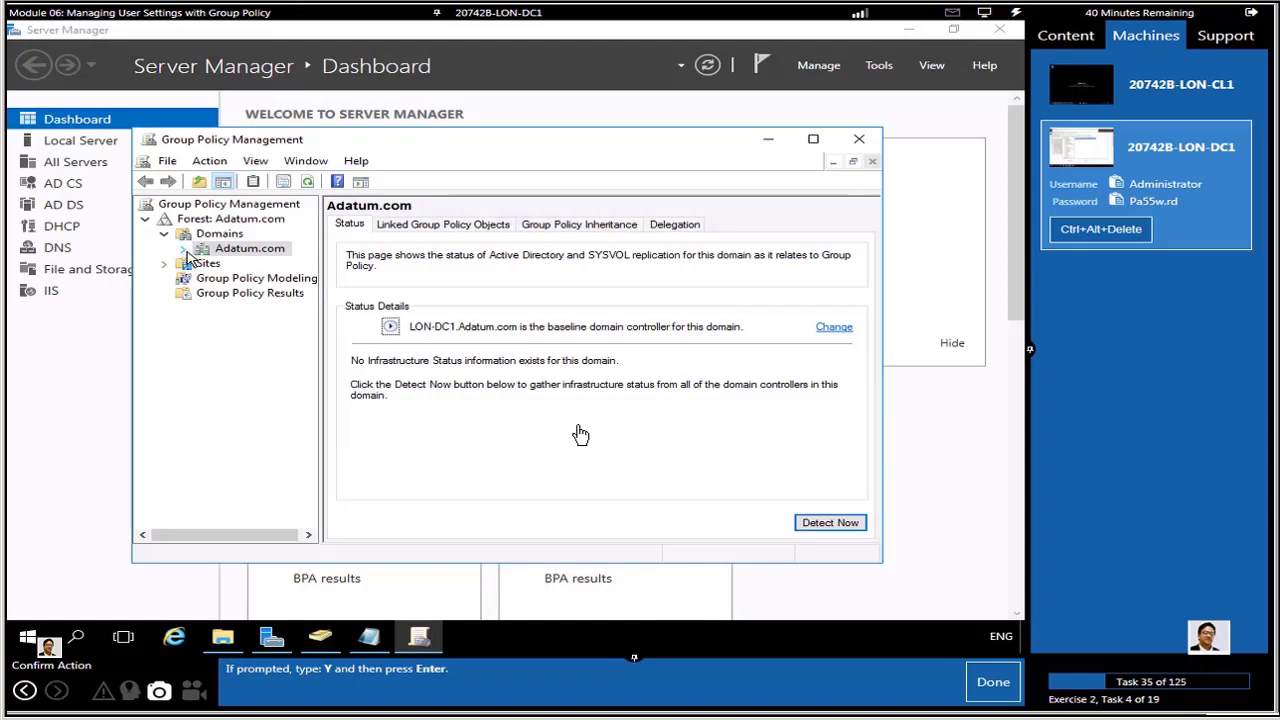
left_click(184, 249)
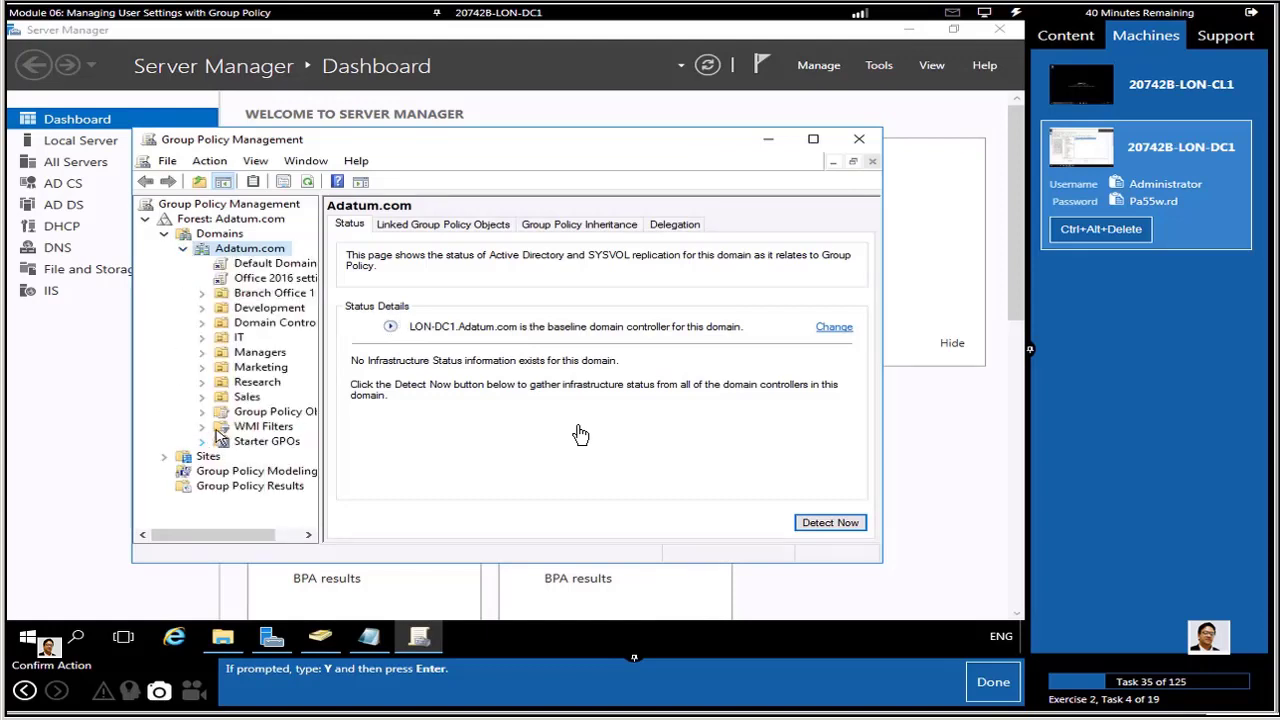
left_click(202, 293)
left_click(273, 308)
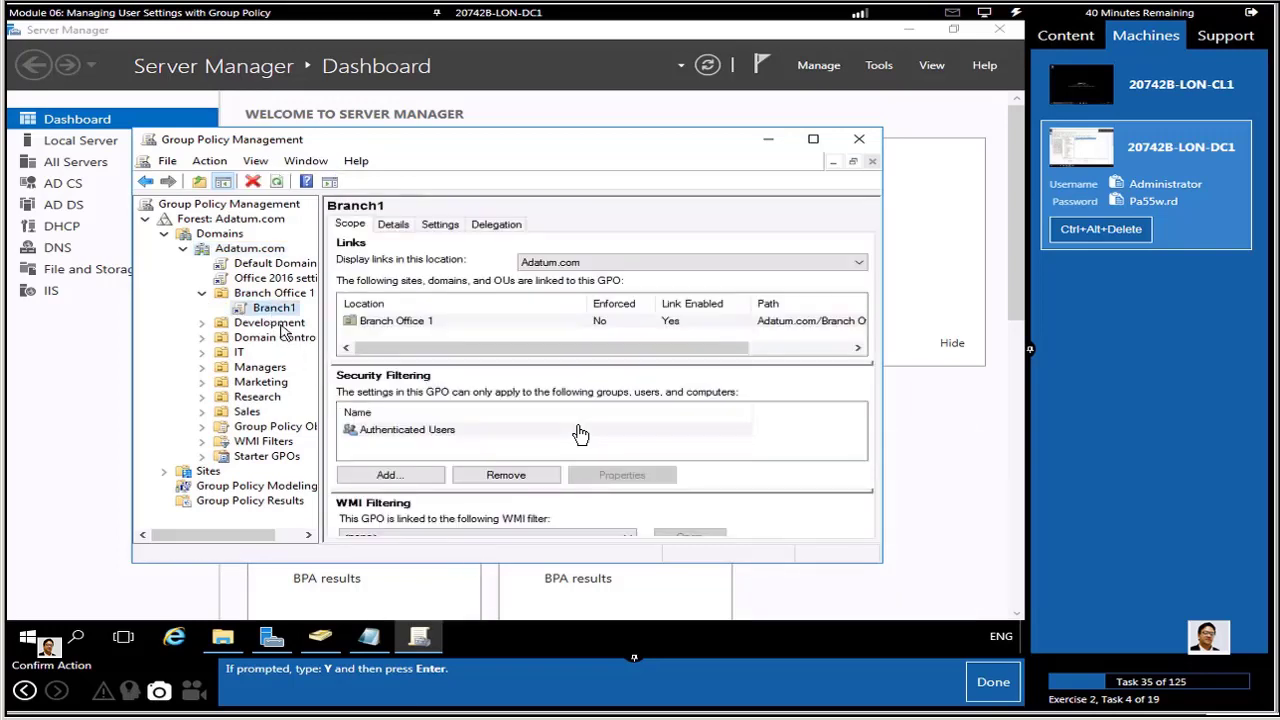
- Copy the command lines above the signature block in Mod06-1.ps1, from New-ADOrganizationalUnit through New-GPLink
left_click(368, 637)
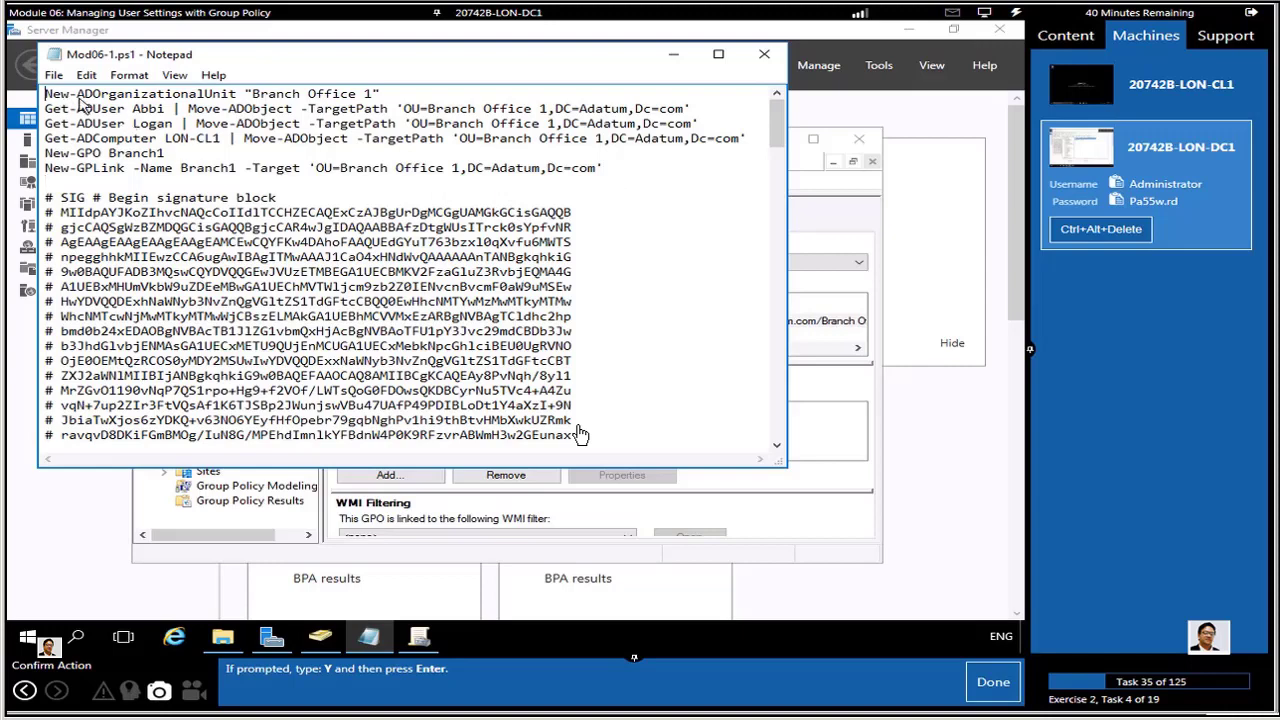
left_click_drag(45, 95, 630, 177)
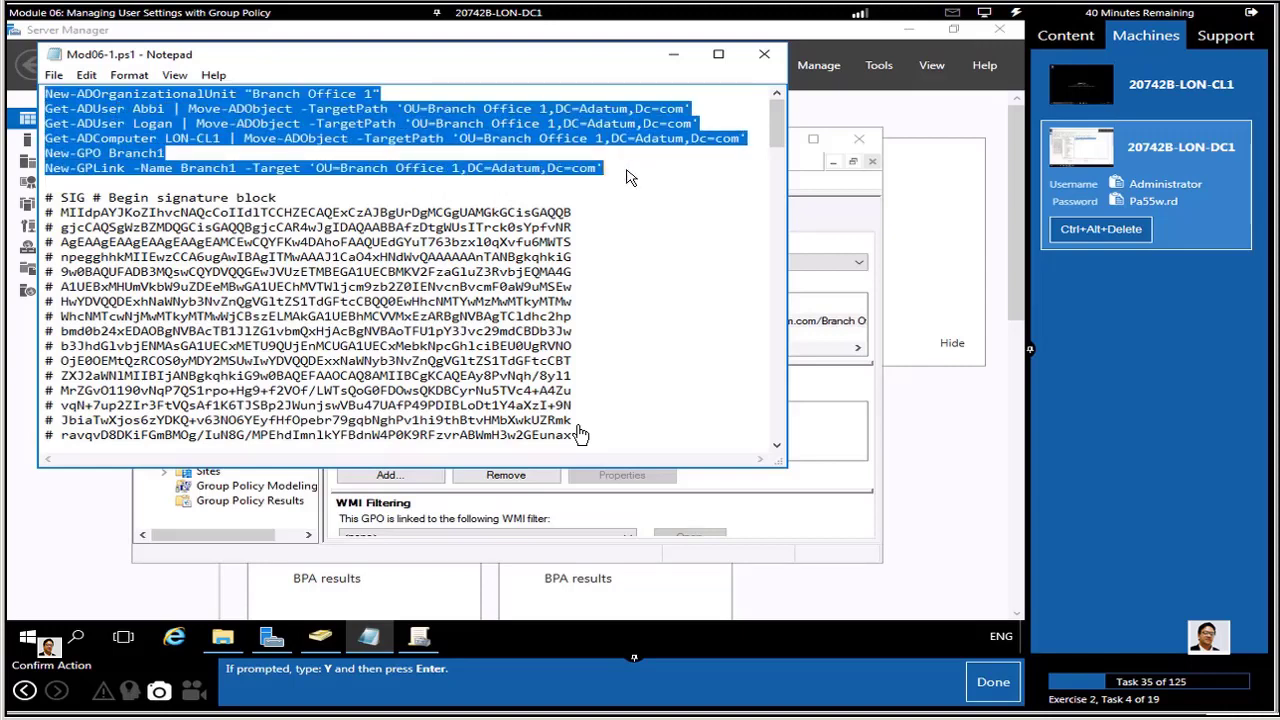
right_click(512, 131)
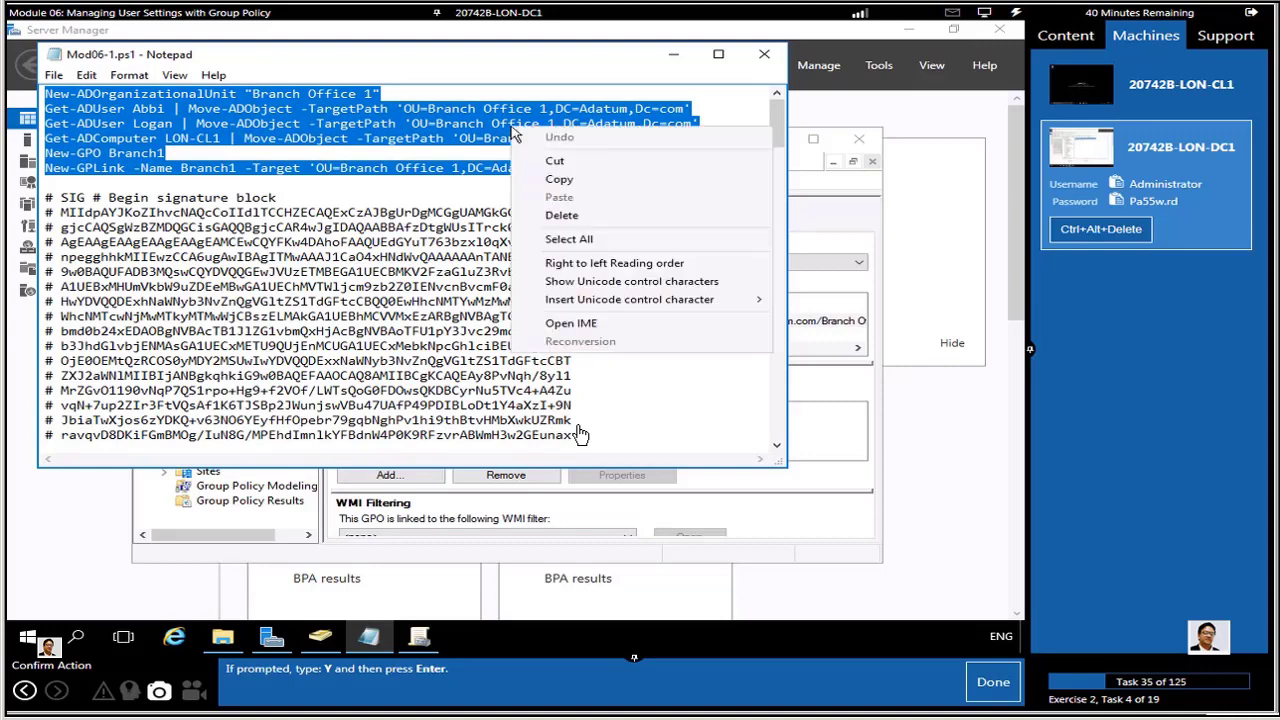
left_click(560, 180)
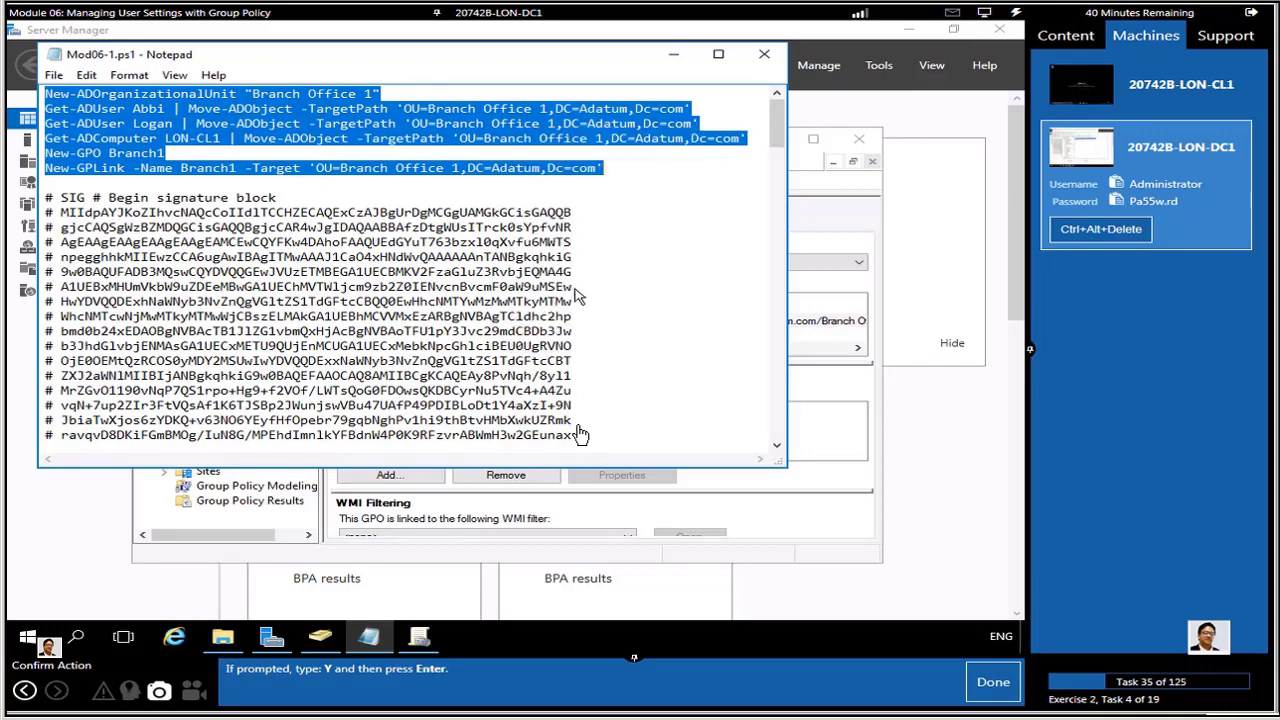
- Open a new blank Notepad document through Run and paste the copied PowerShell commands into it
right_click(30, 637)
left_click(76, 552)
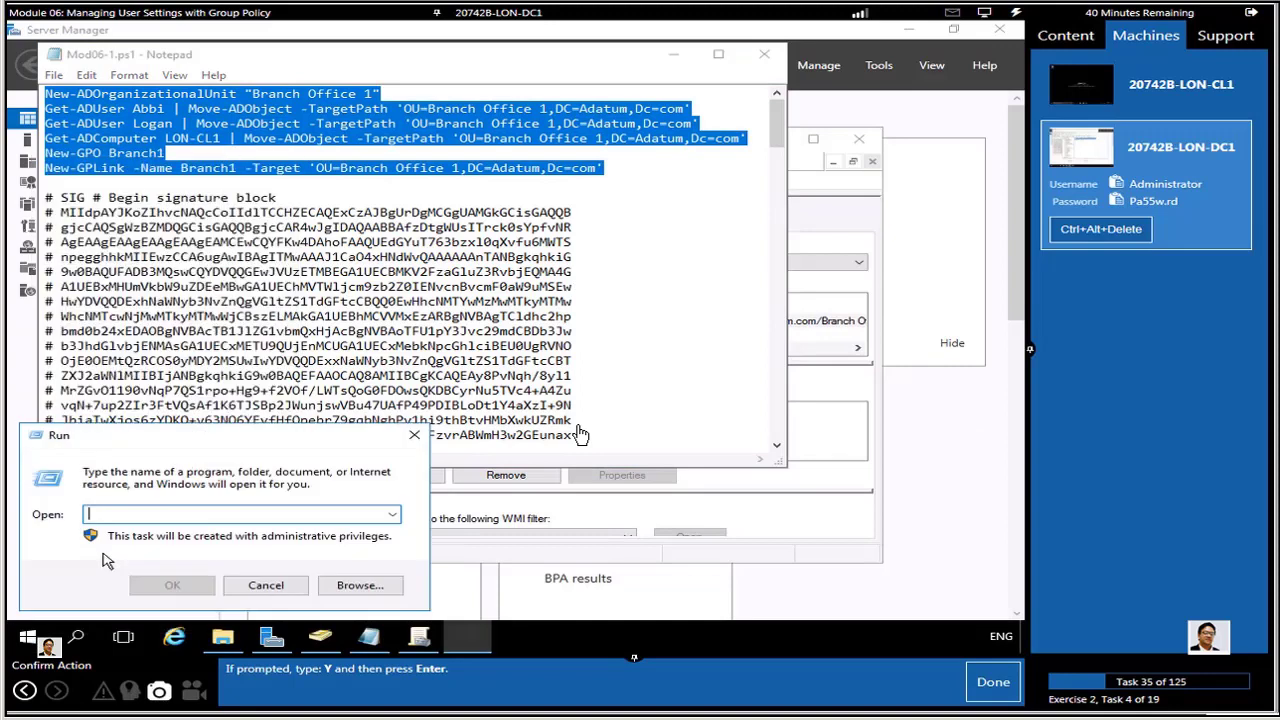
type("no")
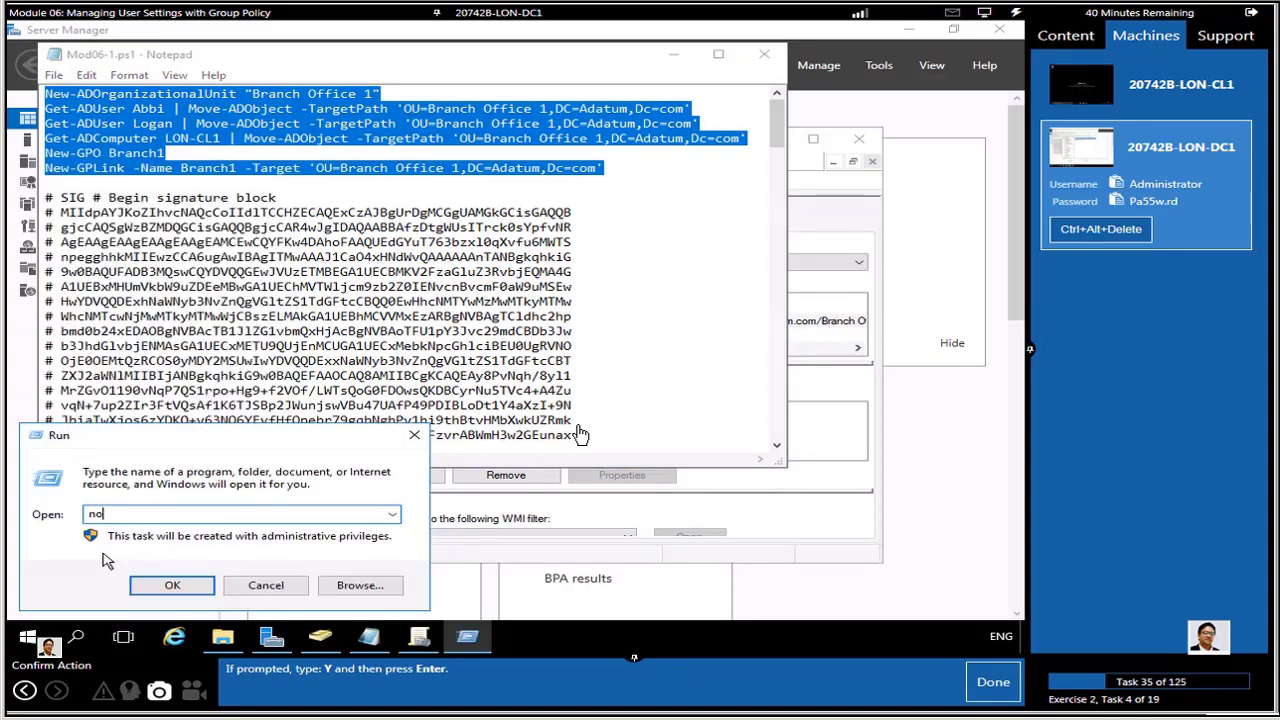
type("tepad")
key("Return")
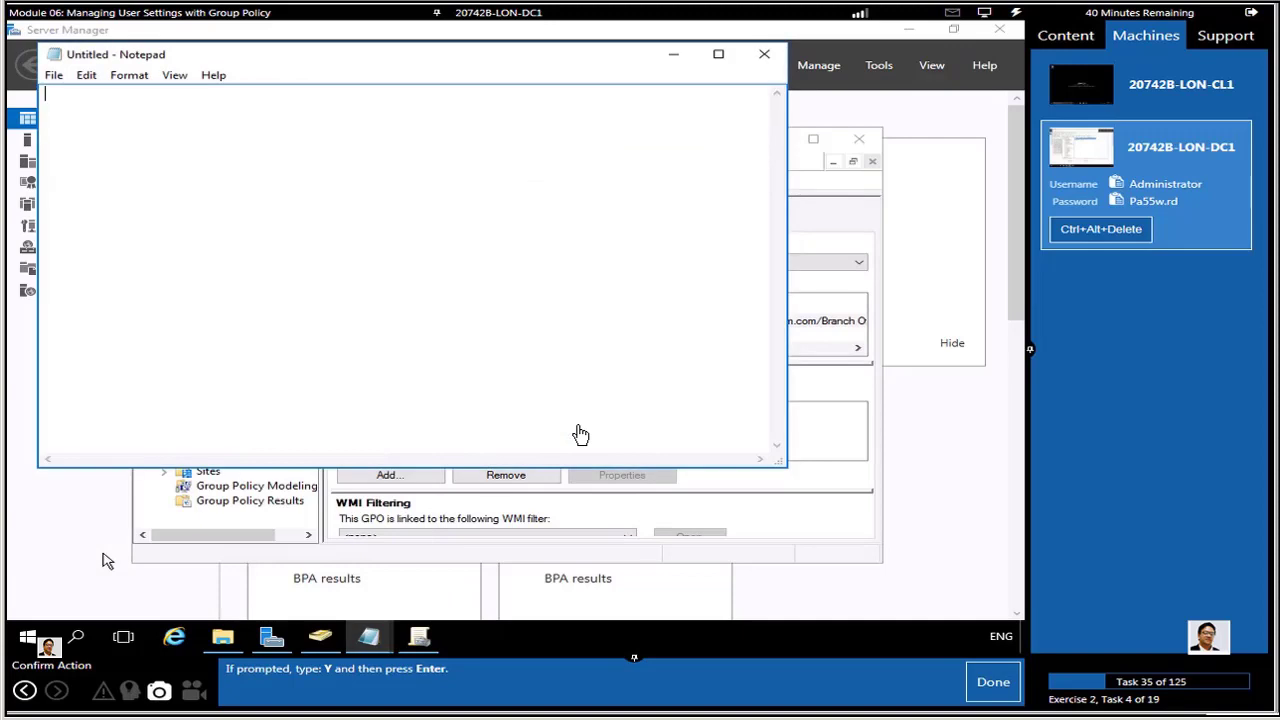
right_click(365, 212)
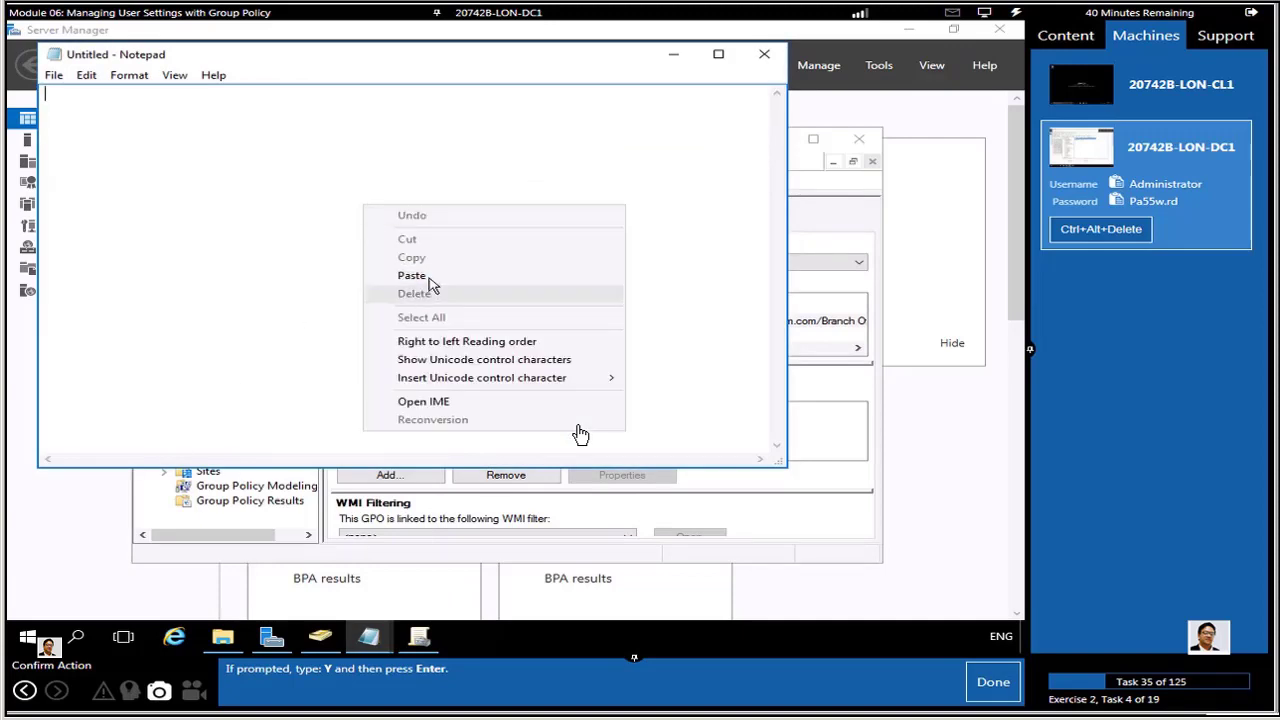
left_click(425, 280)
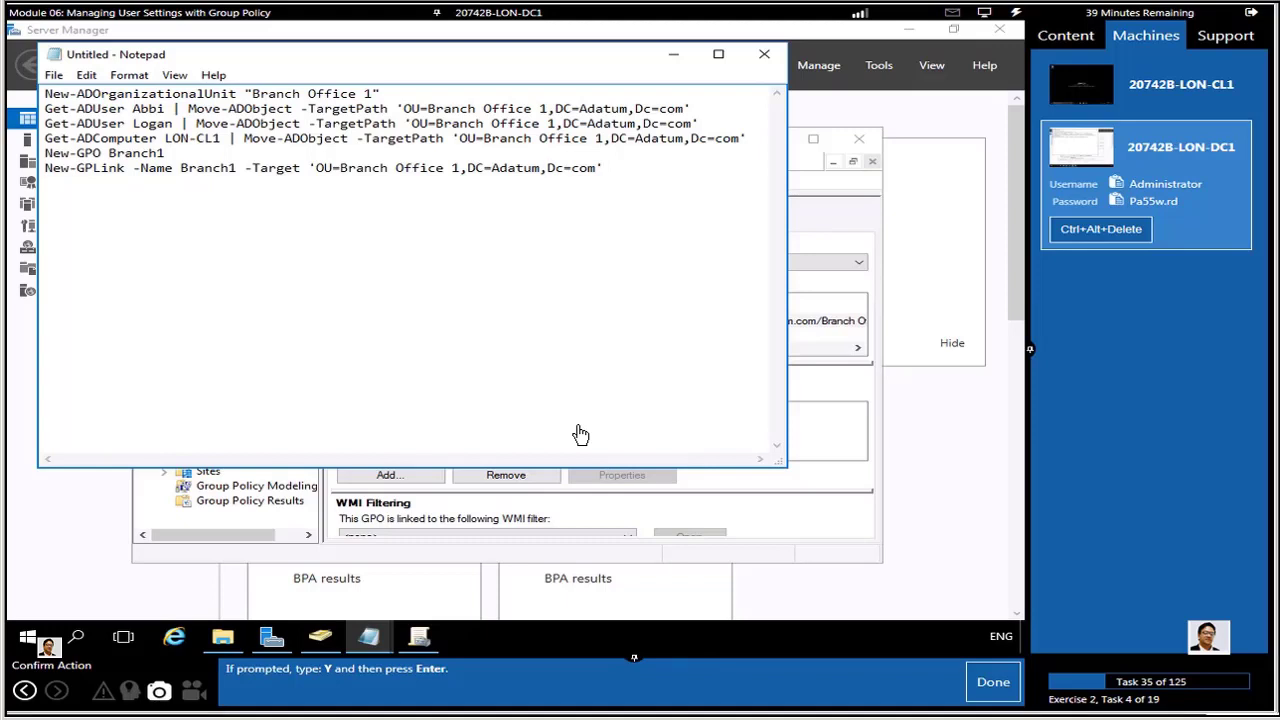
- Close the new Notepad document, saving it on the Desktop as the text file "PS commands"
left_click(766, 58)
left_click(470, 330)
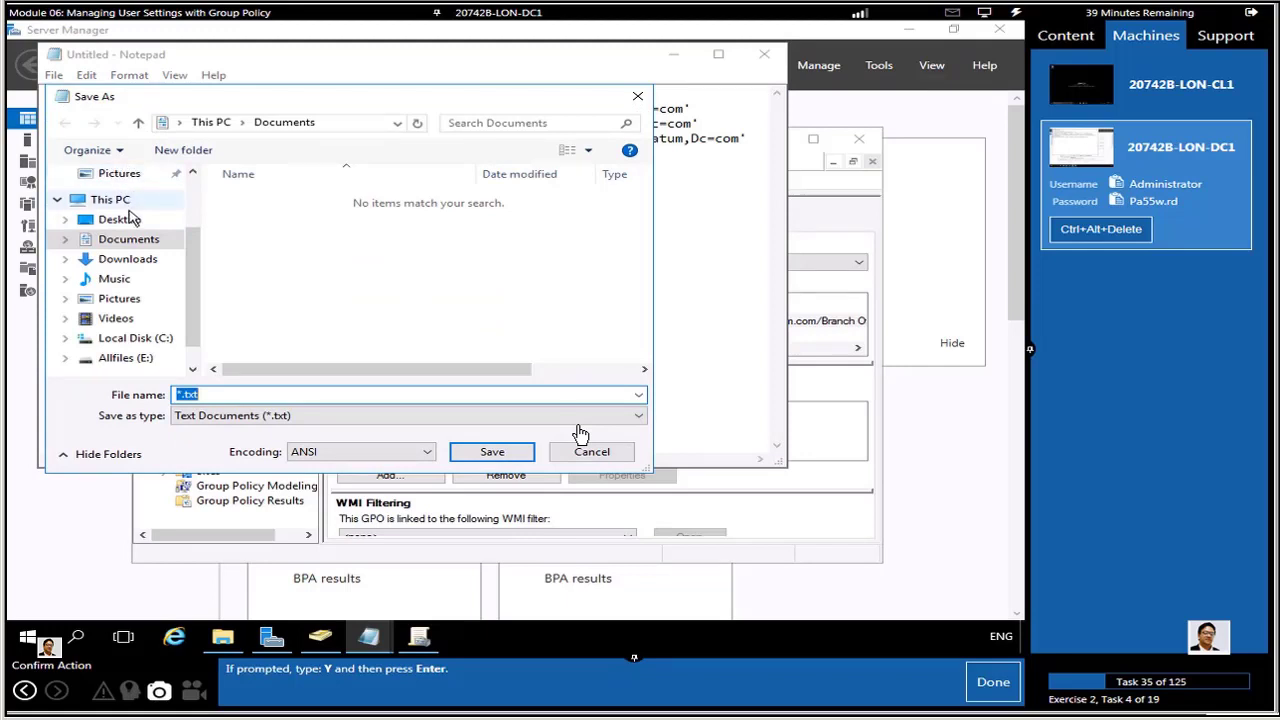
left_click(120, 221)
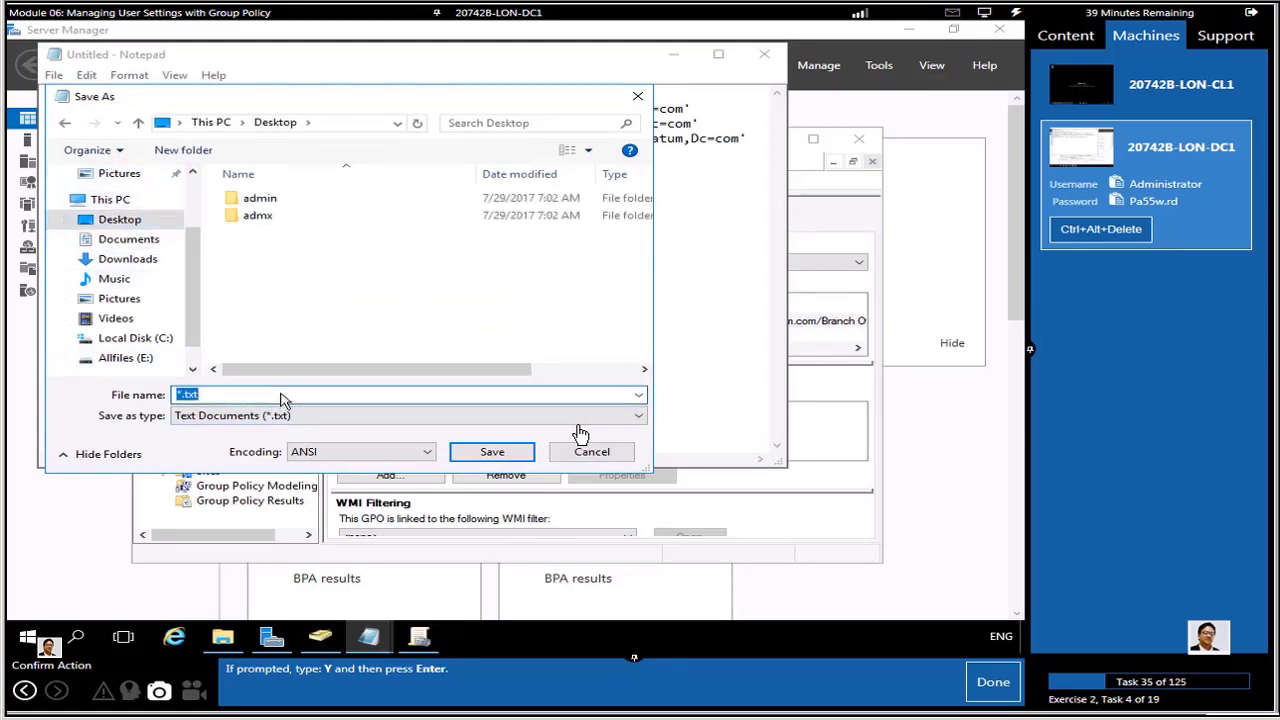
type("PS commands")
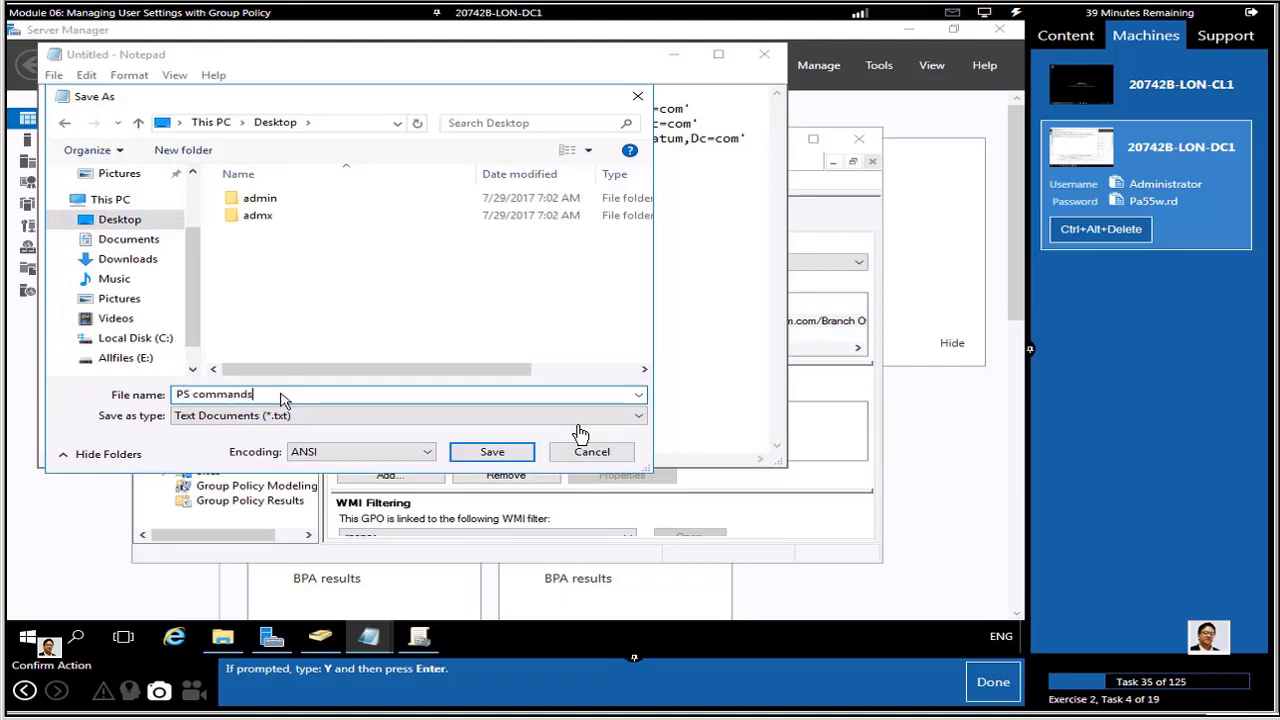
left_click(503, 447)
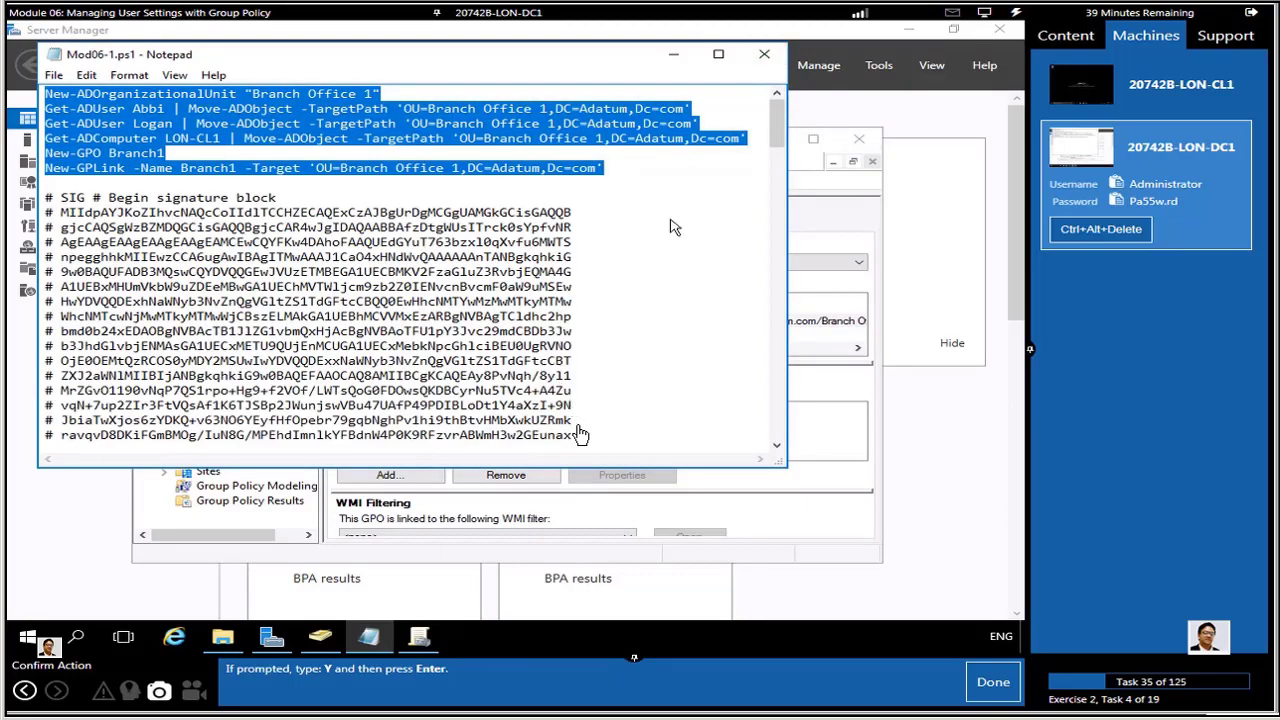
- Close the Mod06-1.ps1 script and Group Policy Management, and mark the current Confirm Action lab task as done
left_click(764, 54)
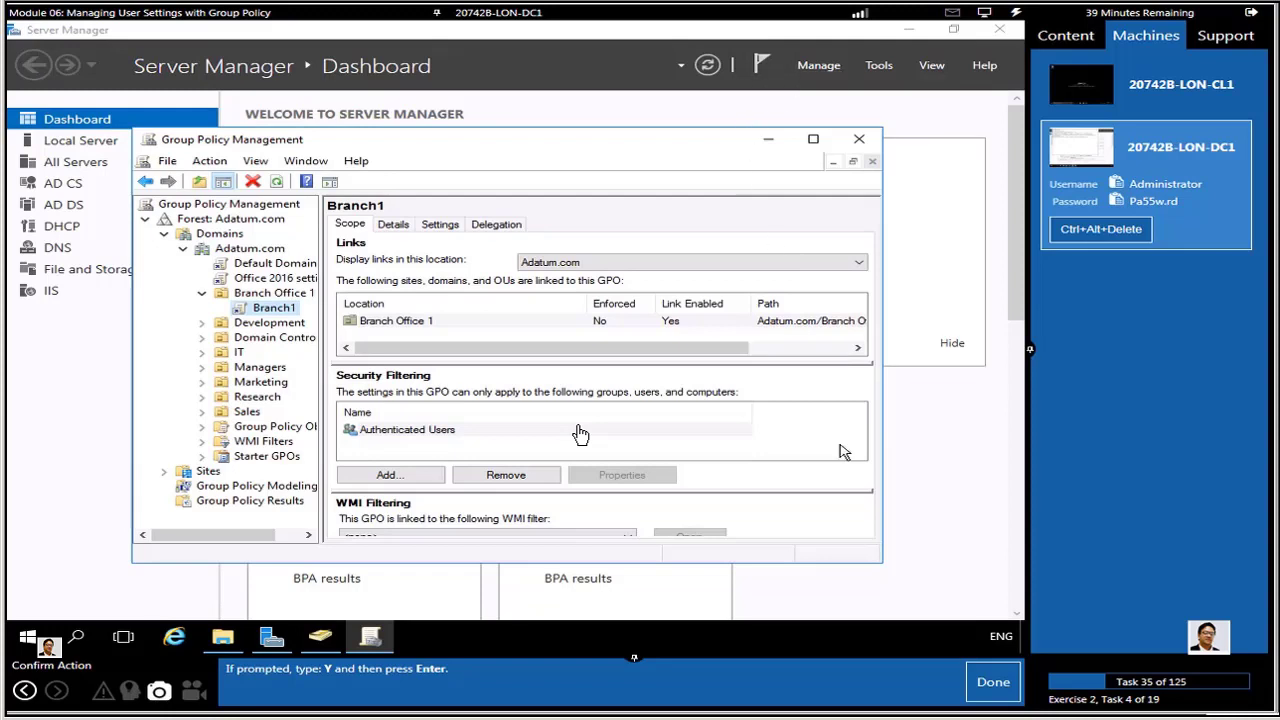
left_click(859, 141)
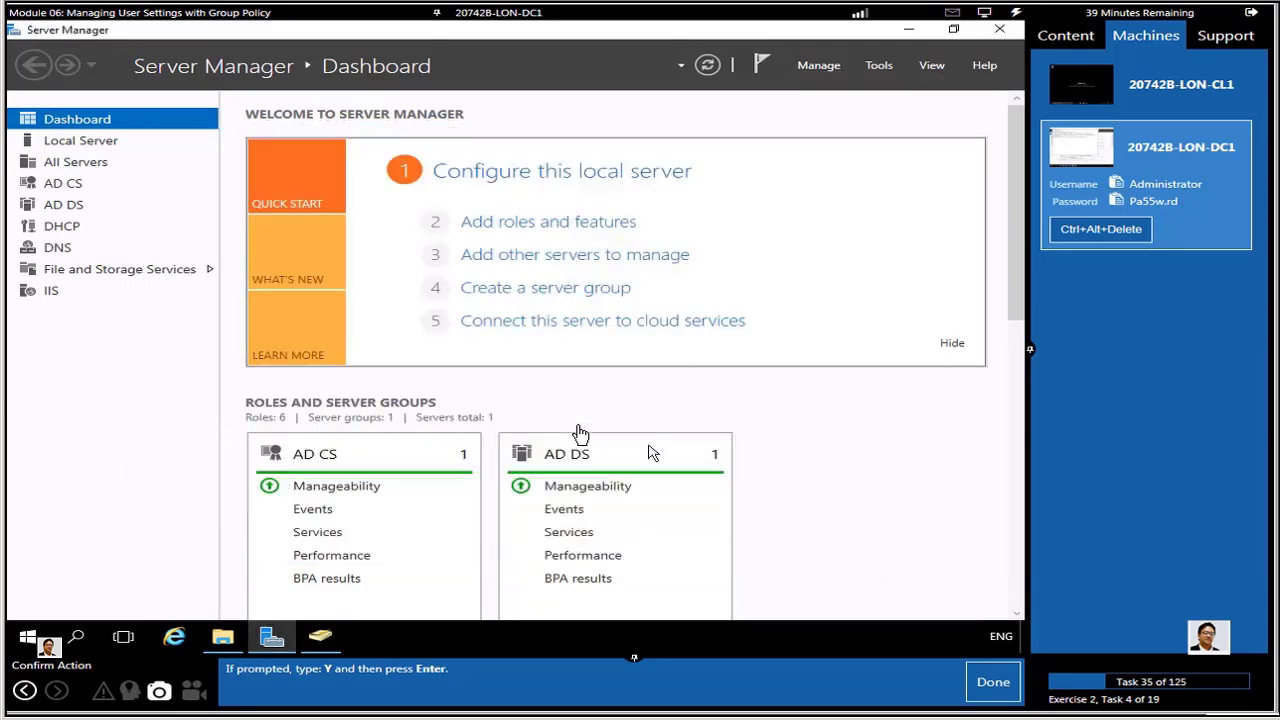
left_click(979, 687)
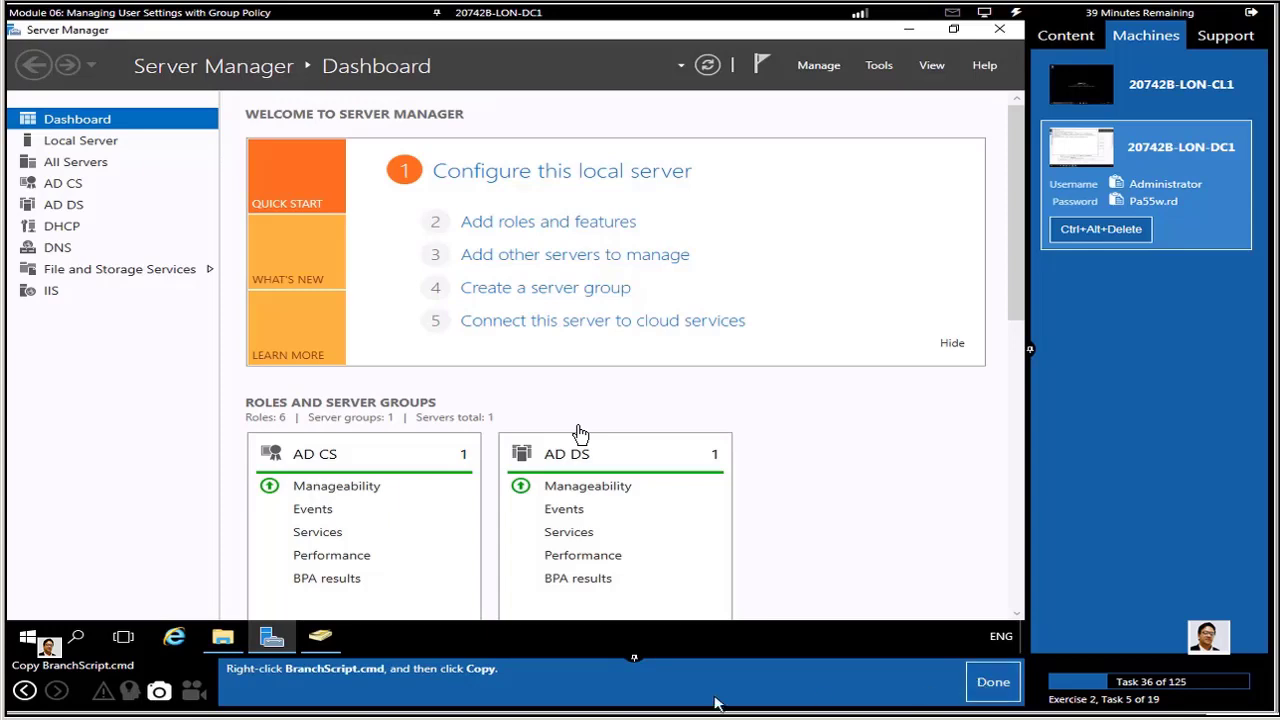
- Copy BranchScript.cmd from the Mod06 folder in File Explorer and mark the copy task as done
left_click(223, 638)
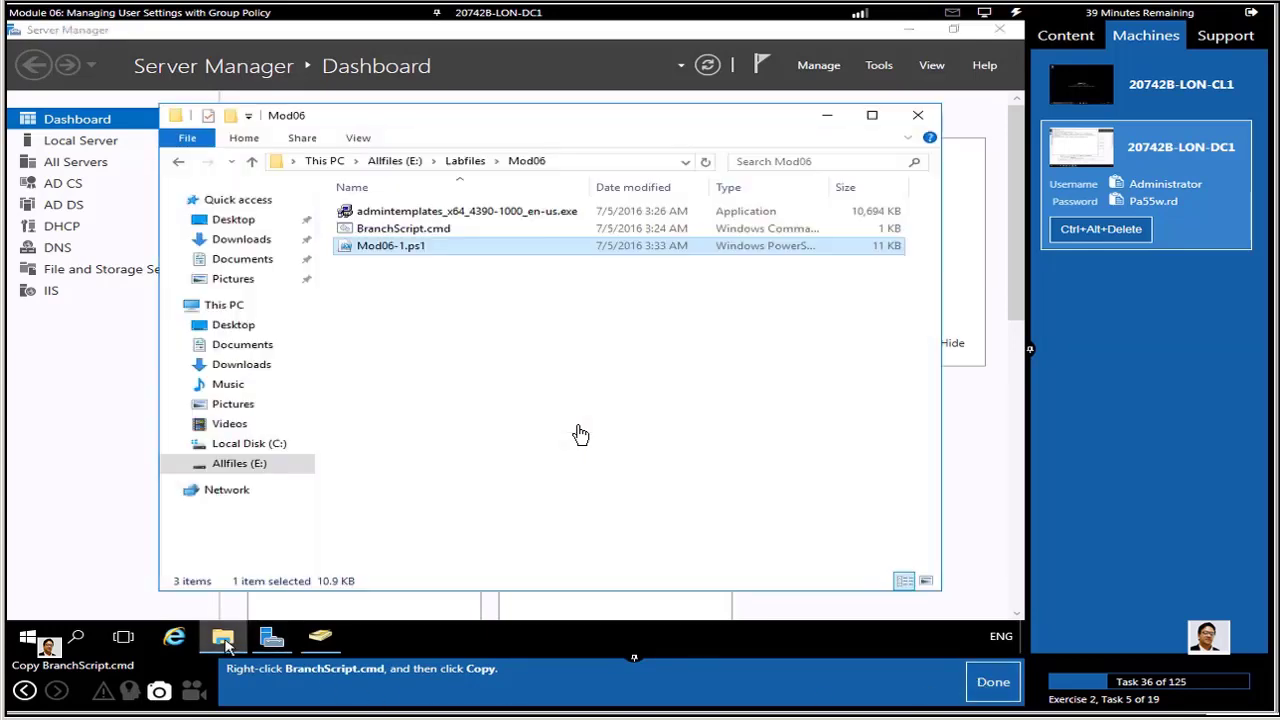
left_click(424, 230)
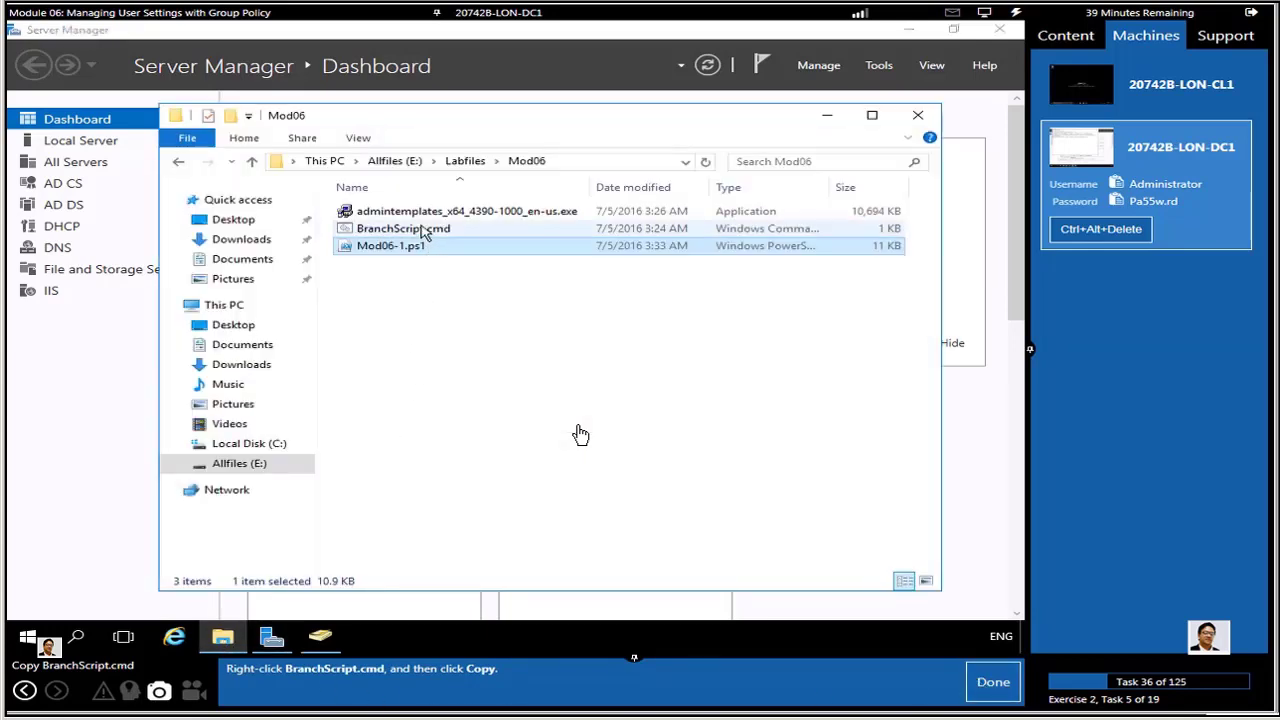
right_click(424, 230)
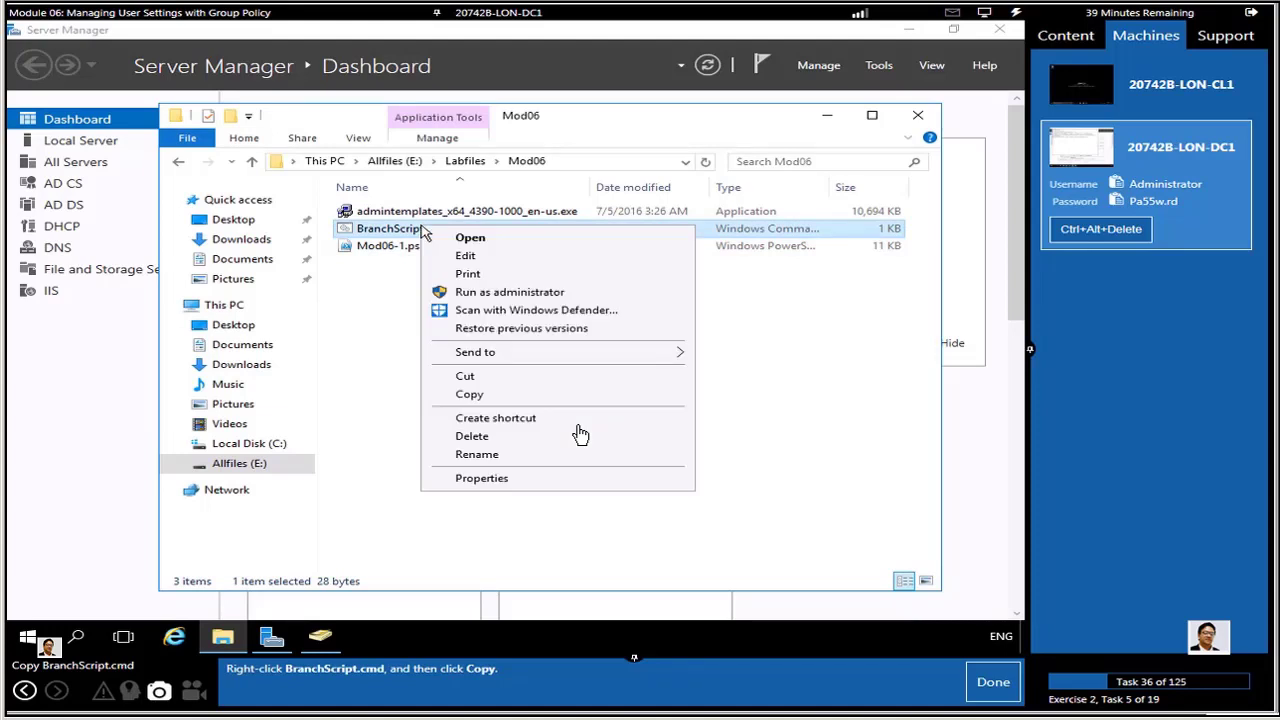
left_click(470, 395)
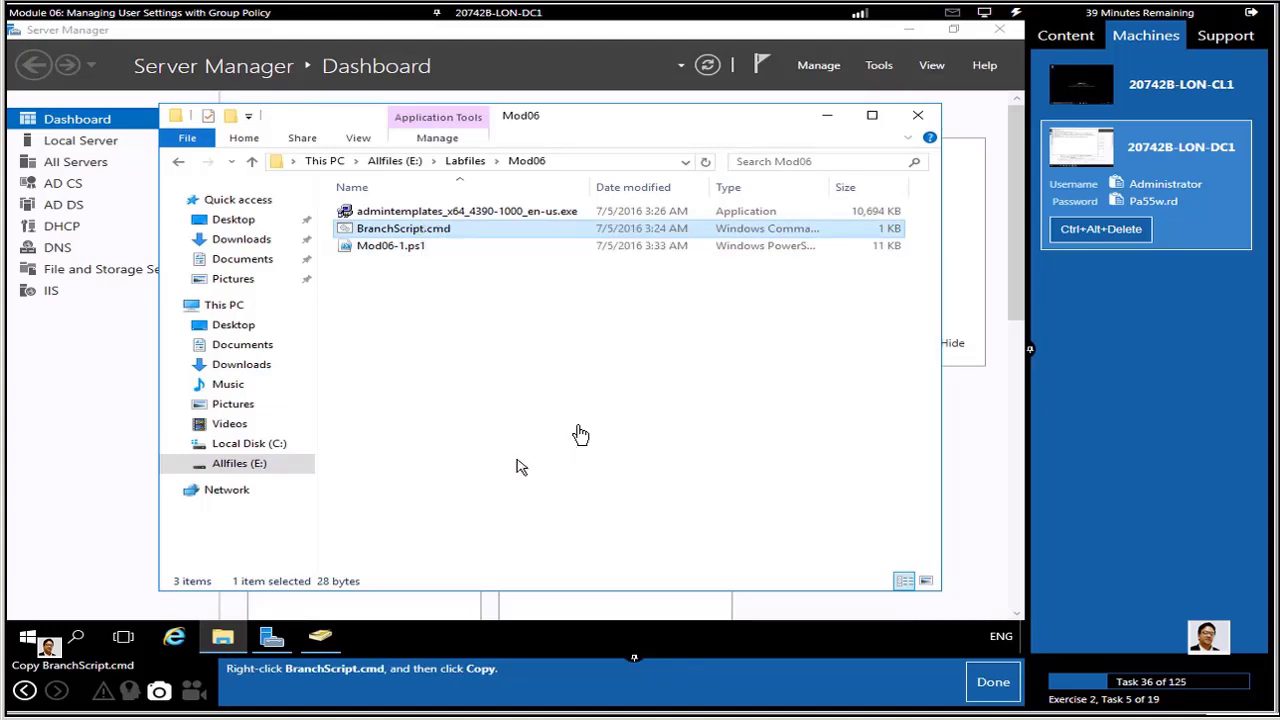
left_click(978, 683)
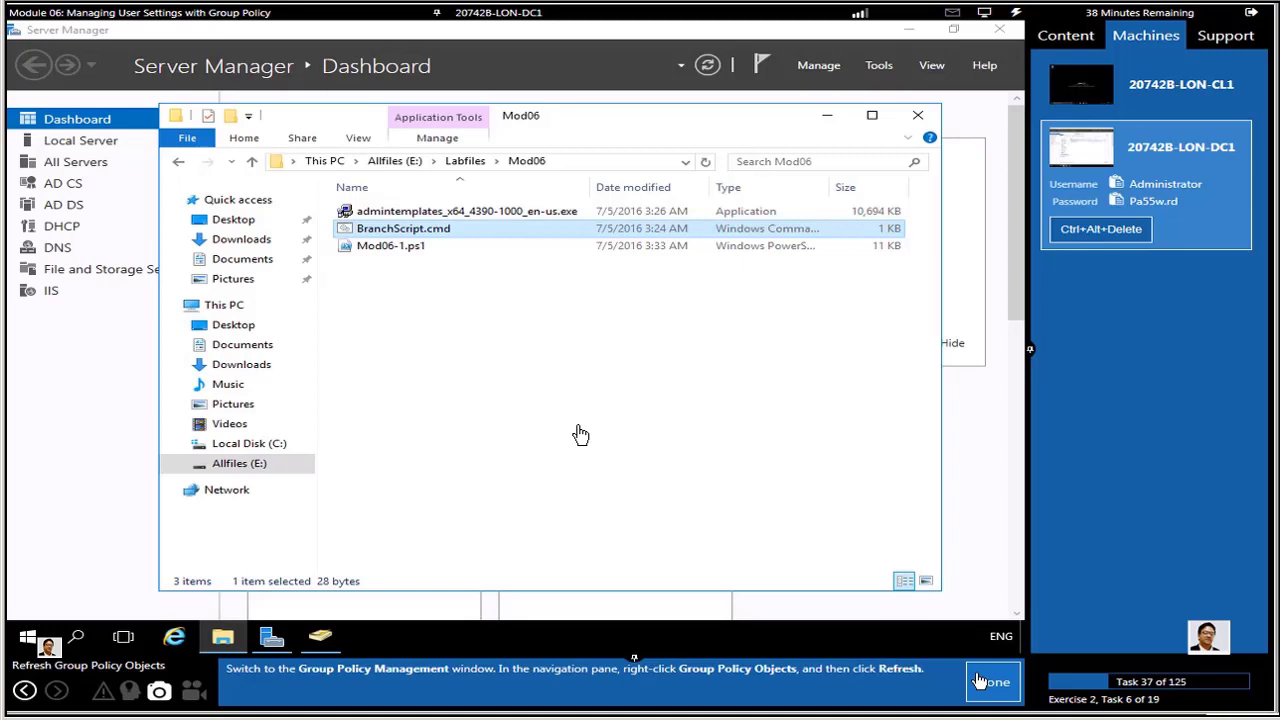
- Switch to Server Manager and open Group Policy Management from its administration tools, bringing the console to the front
left_click(879, 66)
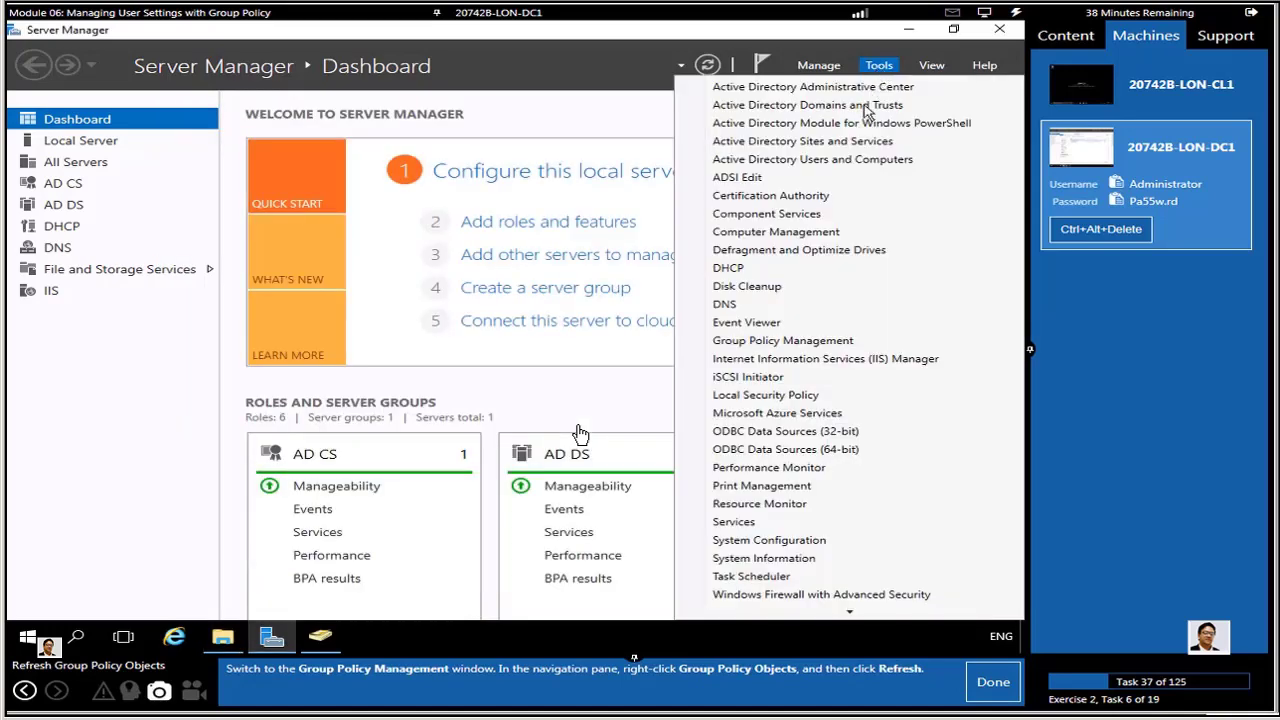
left_click(795, 342)
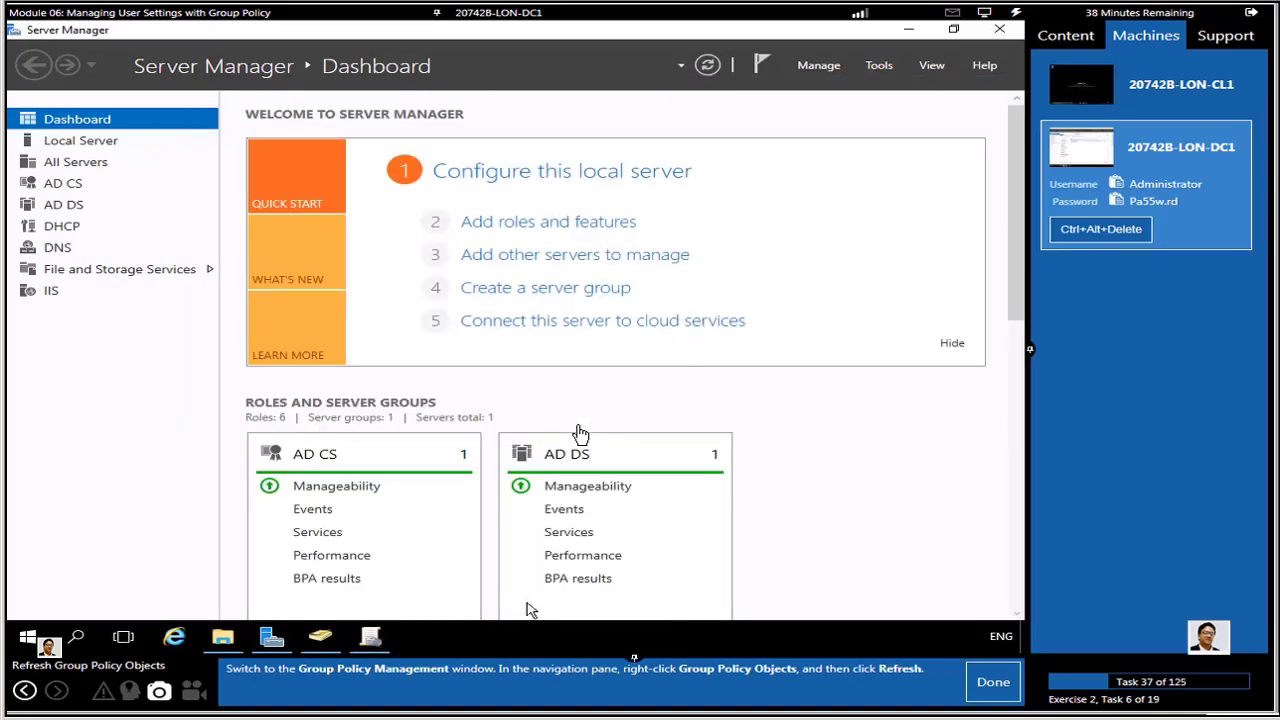
left_click(370, 645)
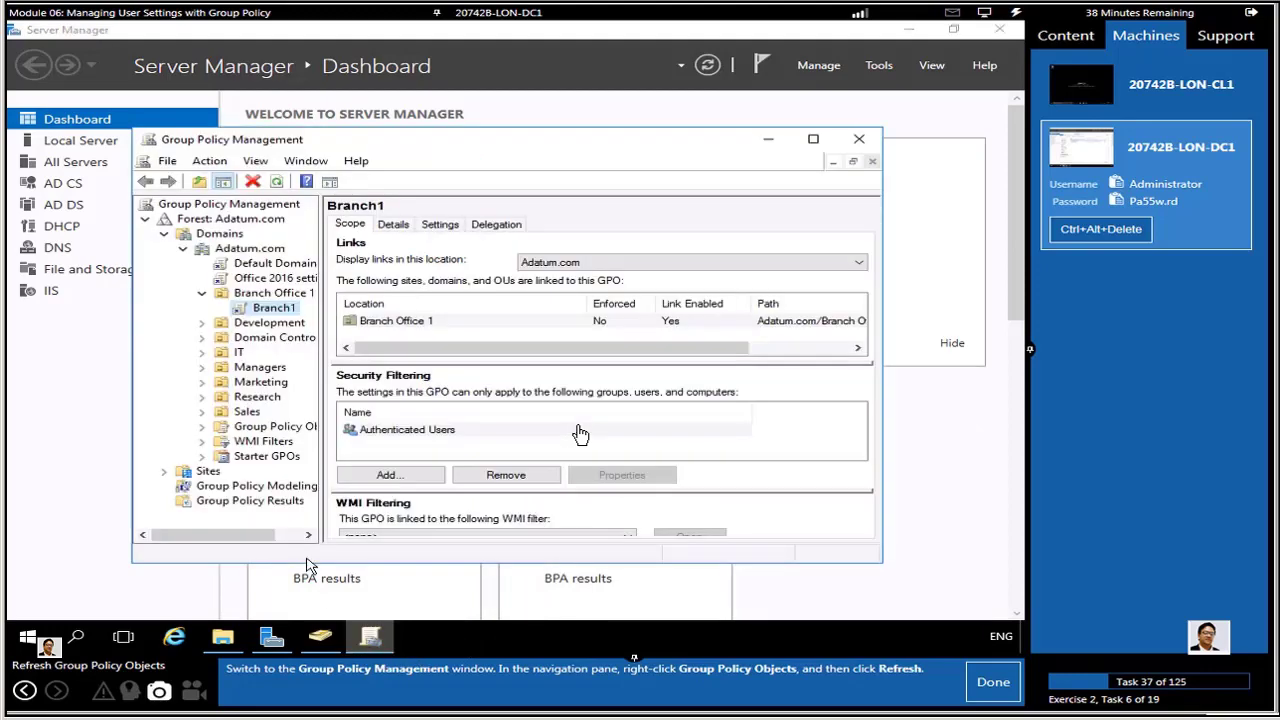
- Refresh the Group Policy Objects container under Adatum.com and mark the refresh task as done
left_click(201, 293)
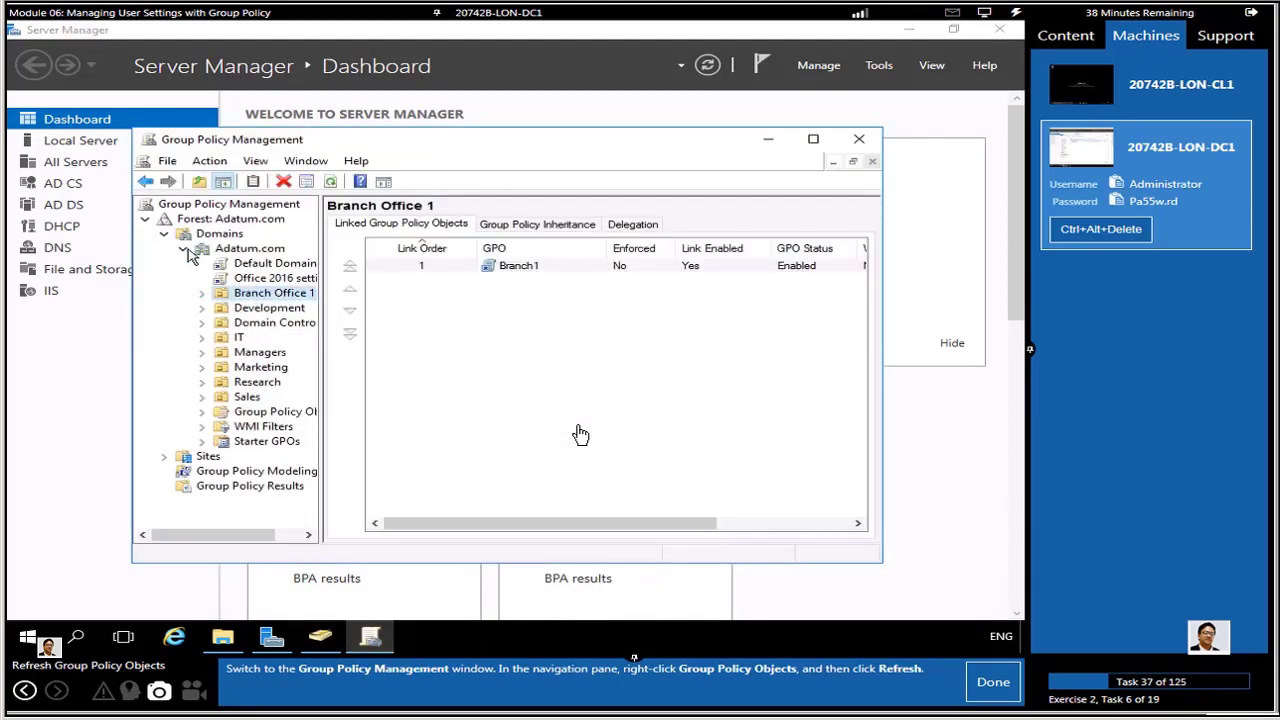
left_click(185, 249)
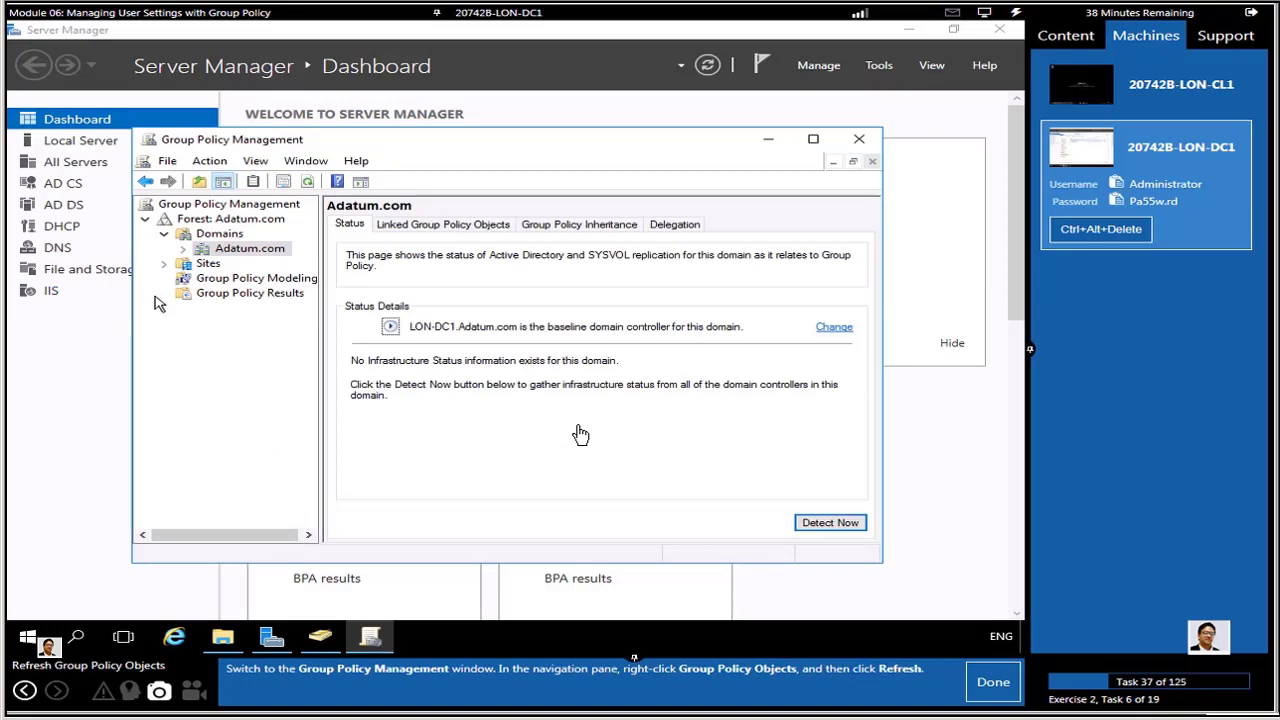
left_click(183, 250)
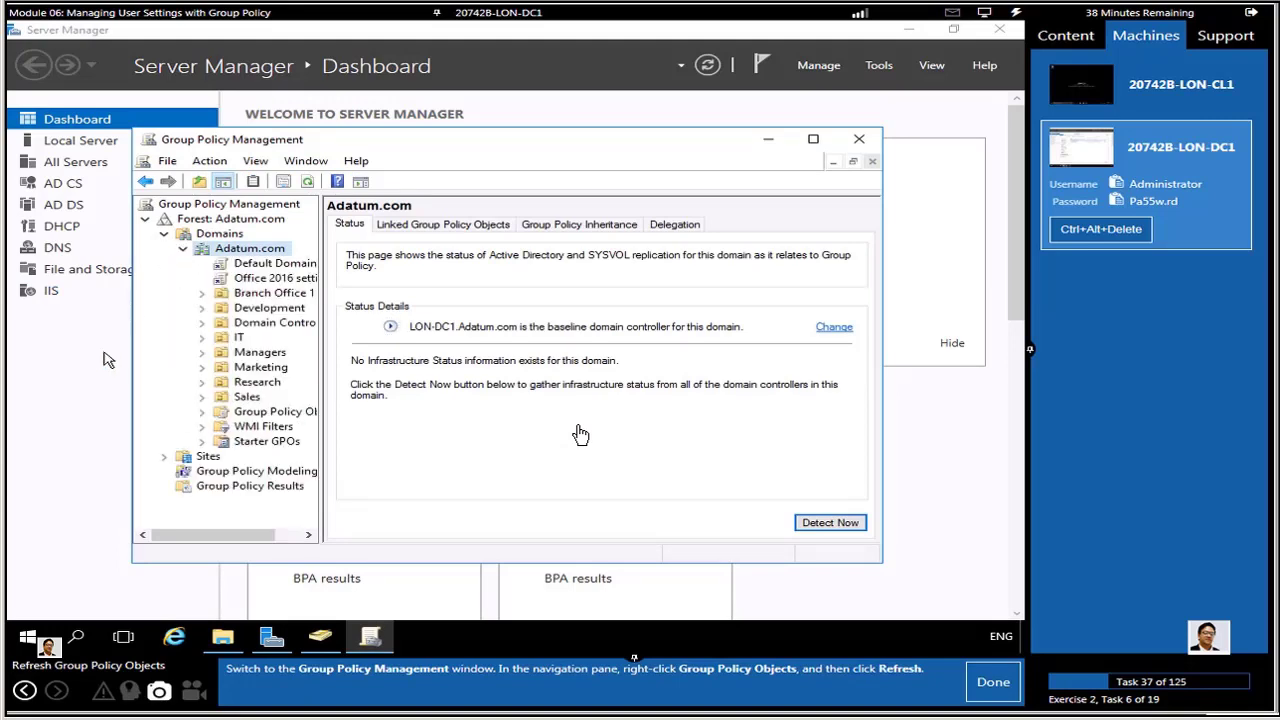
right_click(277, 414)
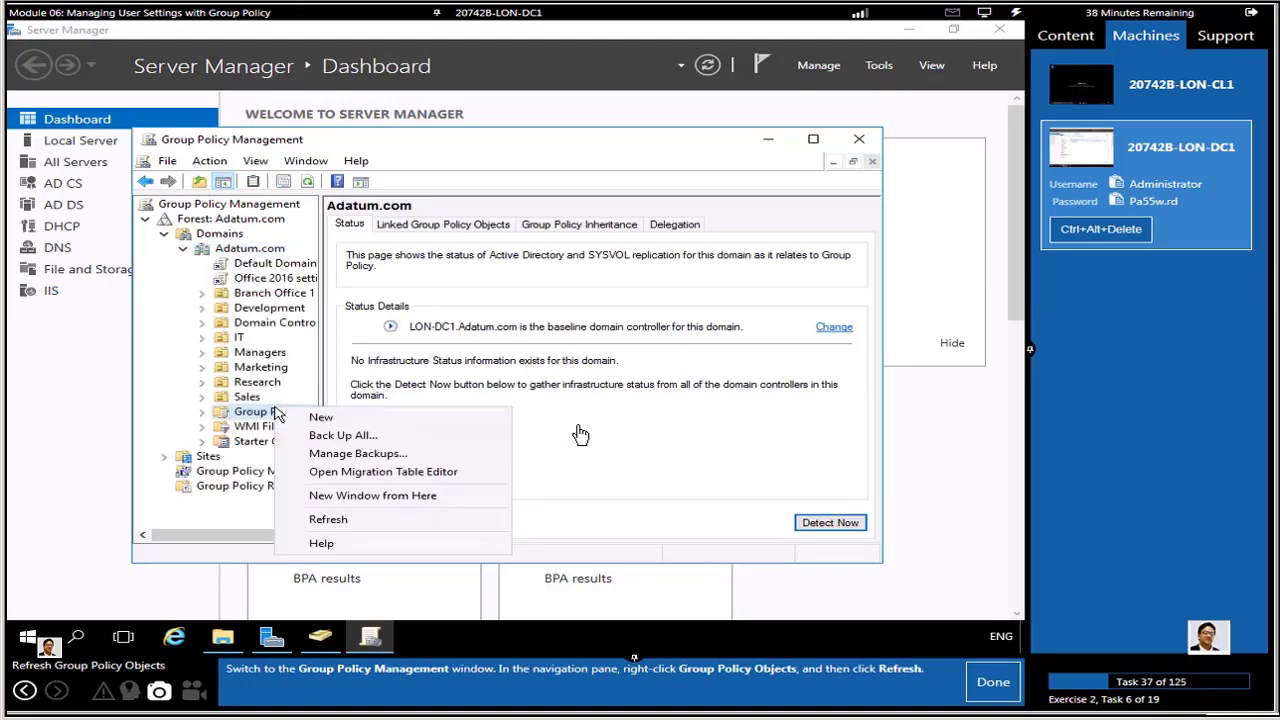
left_click(326, 519)
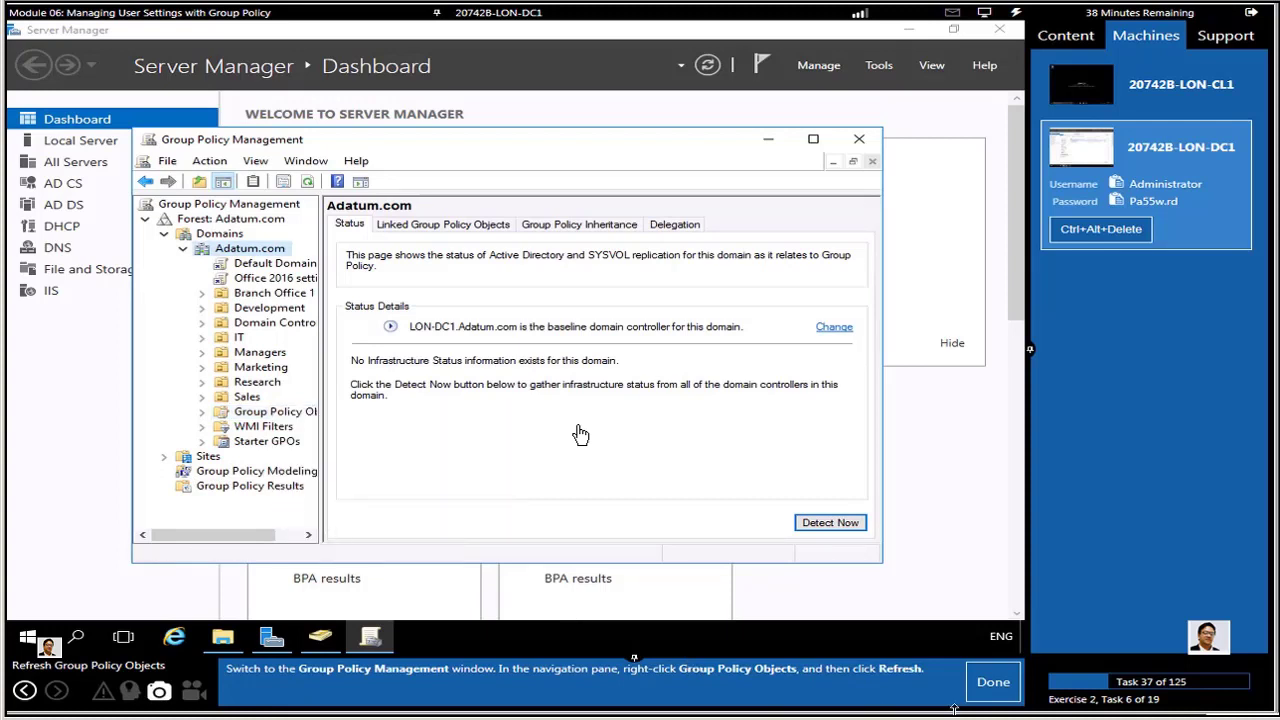
left_click(975, 686)
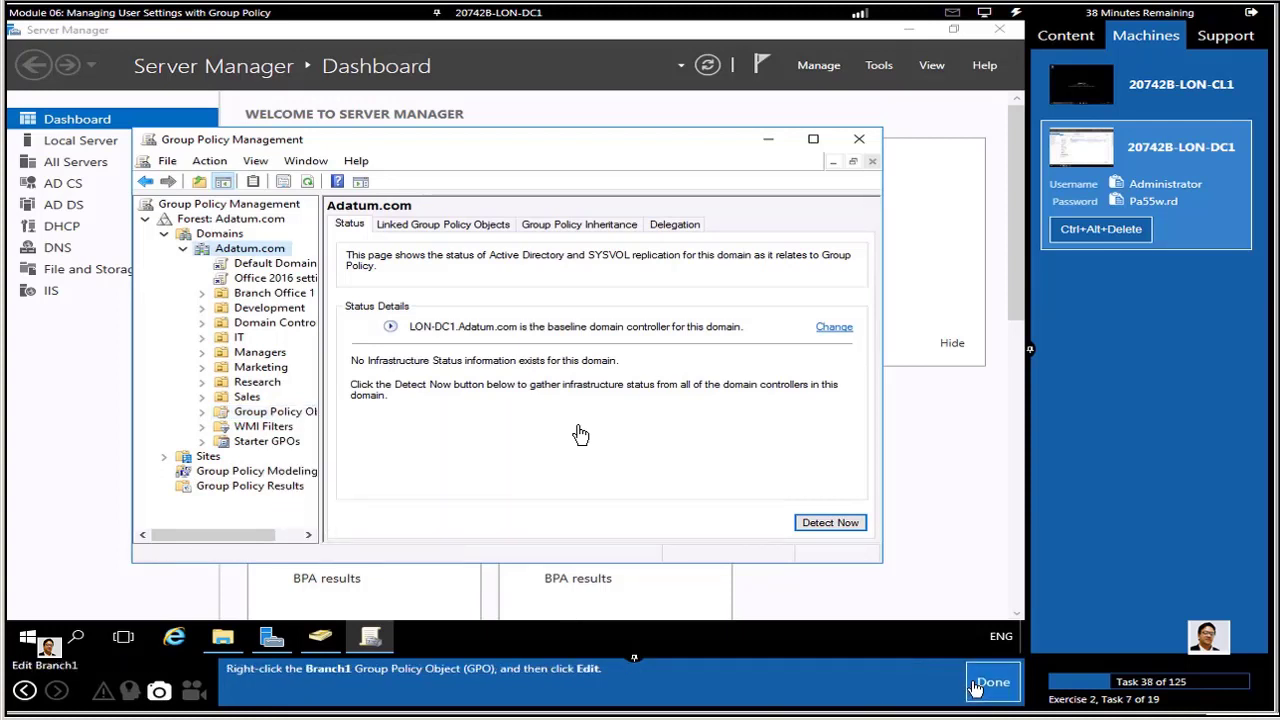
- Open the Branch1 GPO in the Group Policy Objects container for editing and mark the edit task as done
left_click(202, 411)
left_click(270, 430)
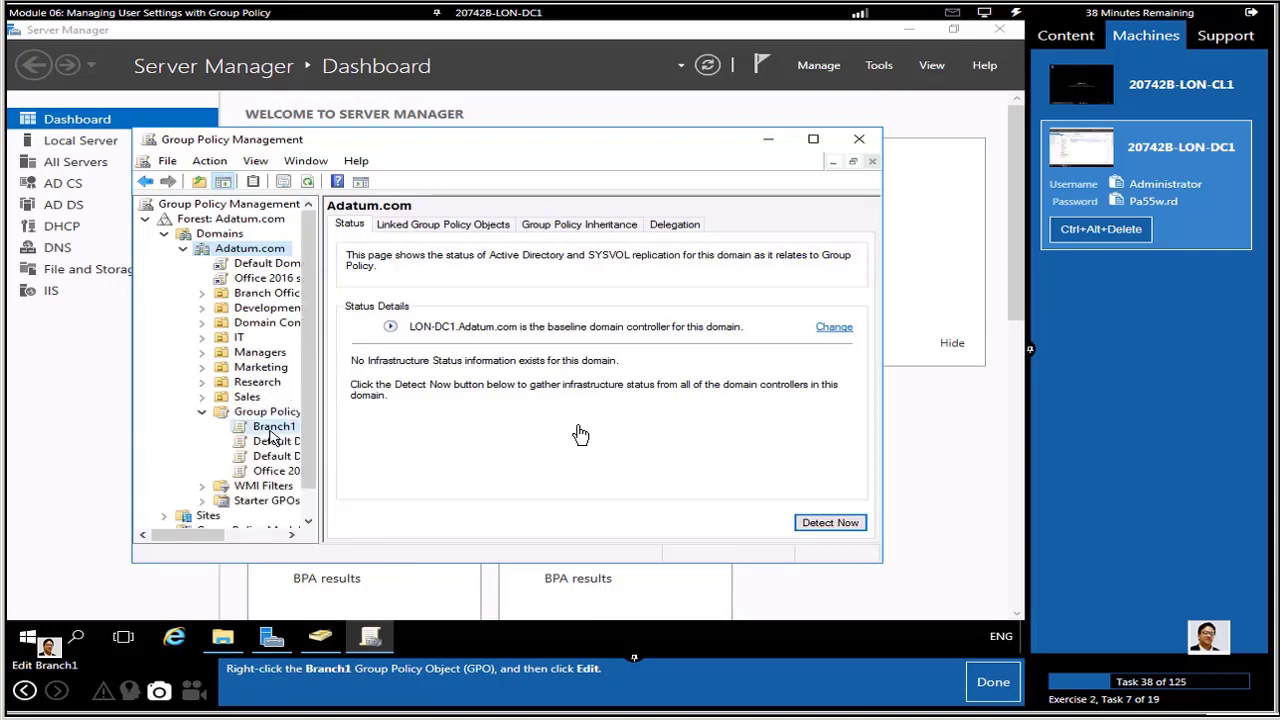
right_click(270, 436)
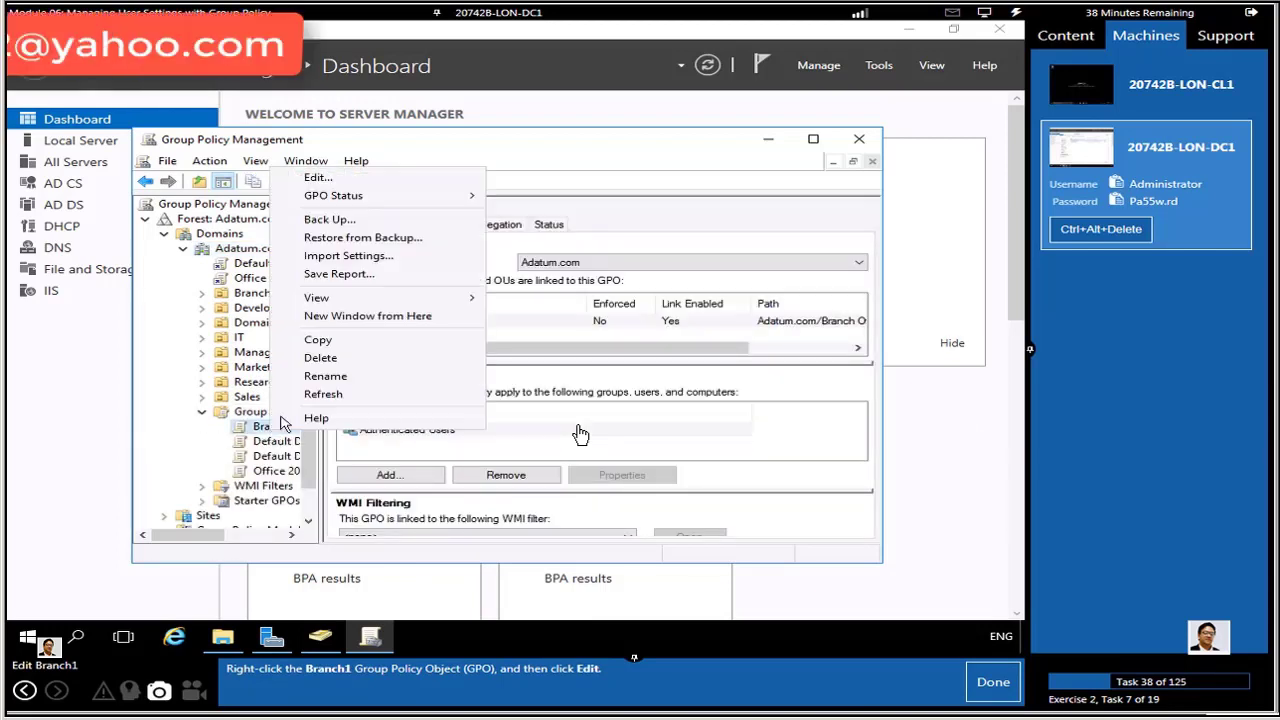
left_click(320, 177)
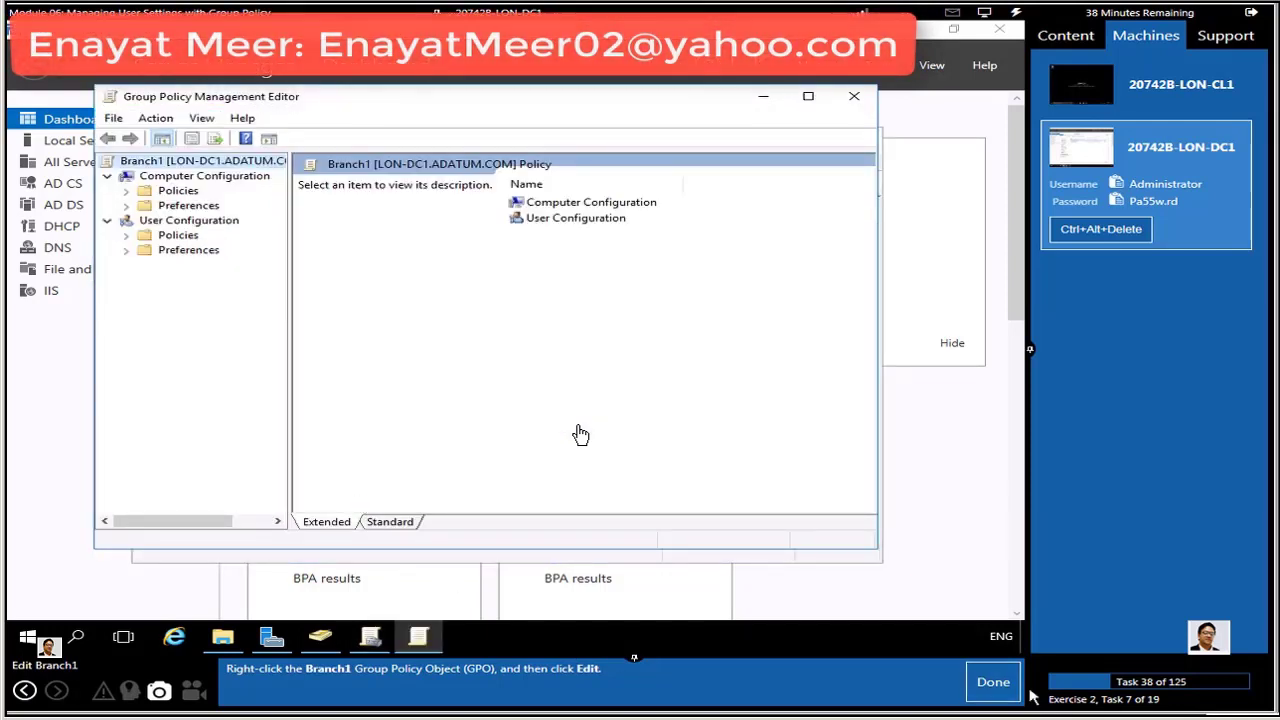
left_click(993, 684)
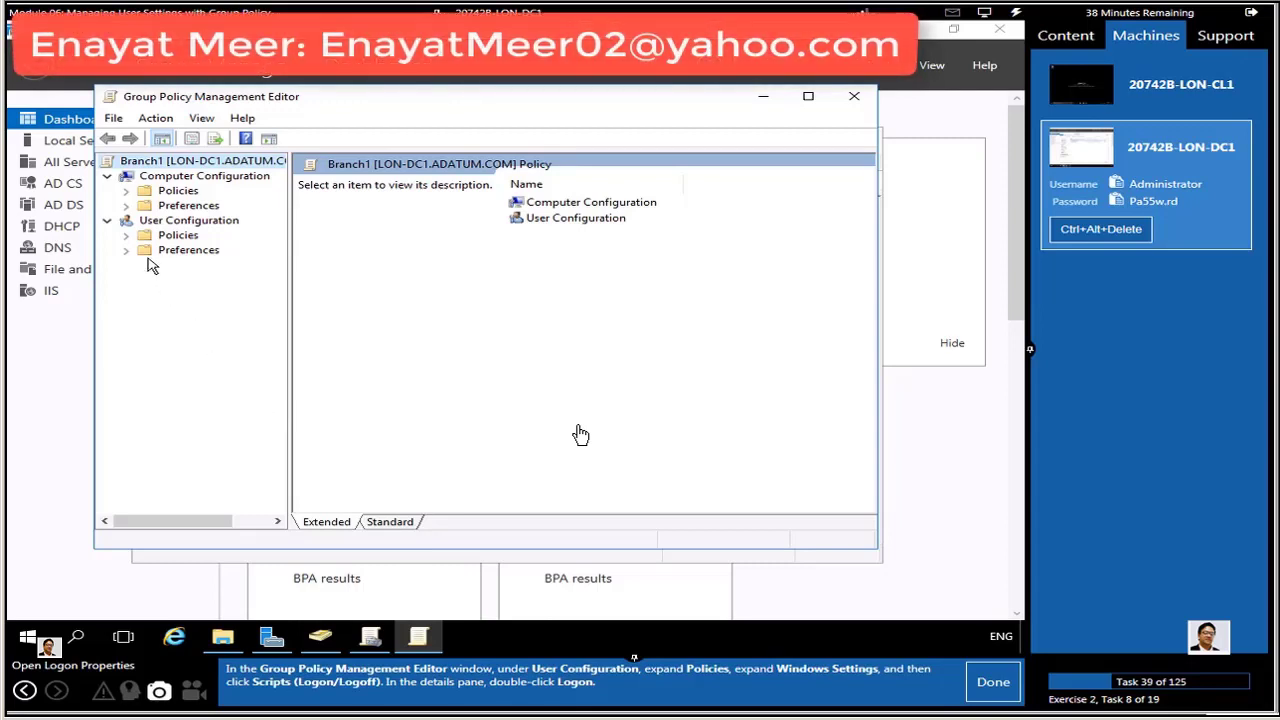
- Open the Logon script properties under User Configuration > Policies > Windows Settings > Scripts (Logon/Logoff), and mark the task as done
left_click(125, 236)
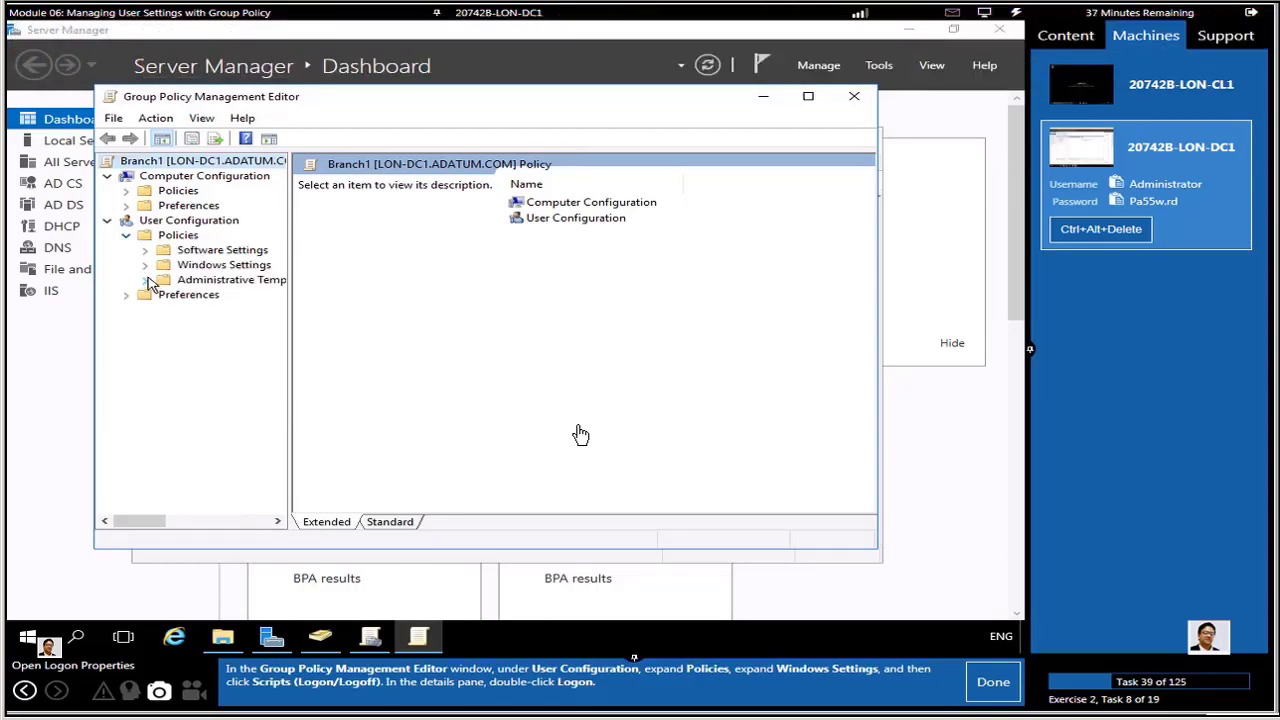
left_click(145, 265)
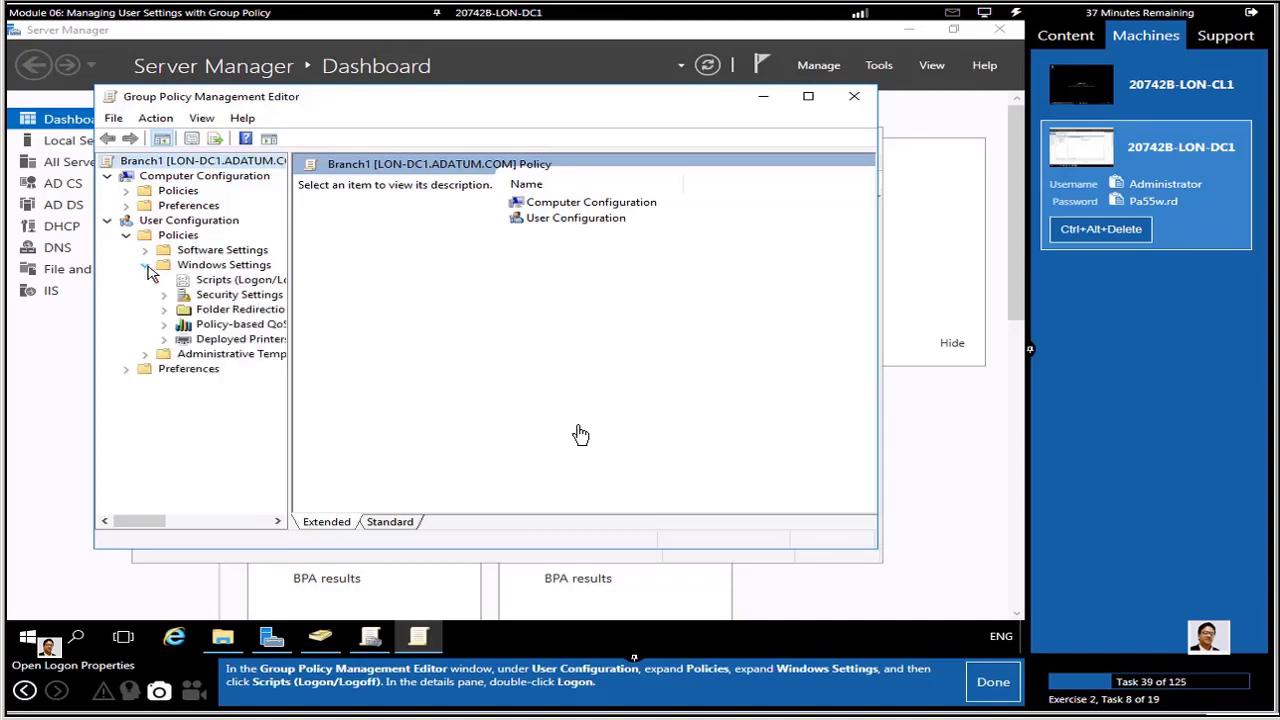
left_click(197, 286)
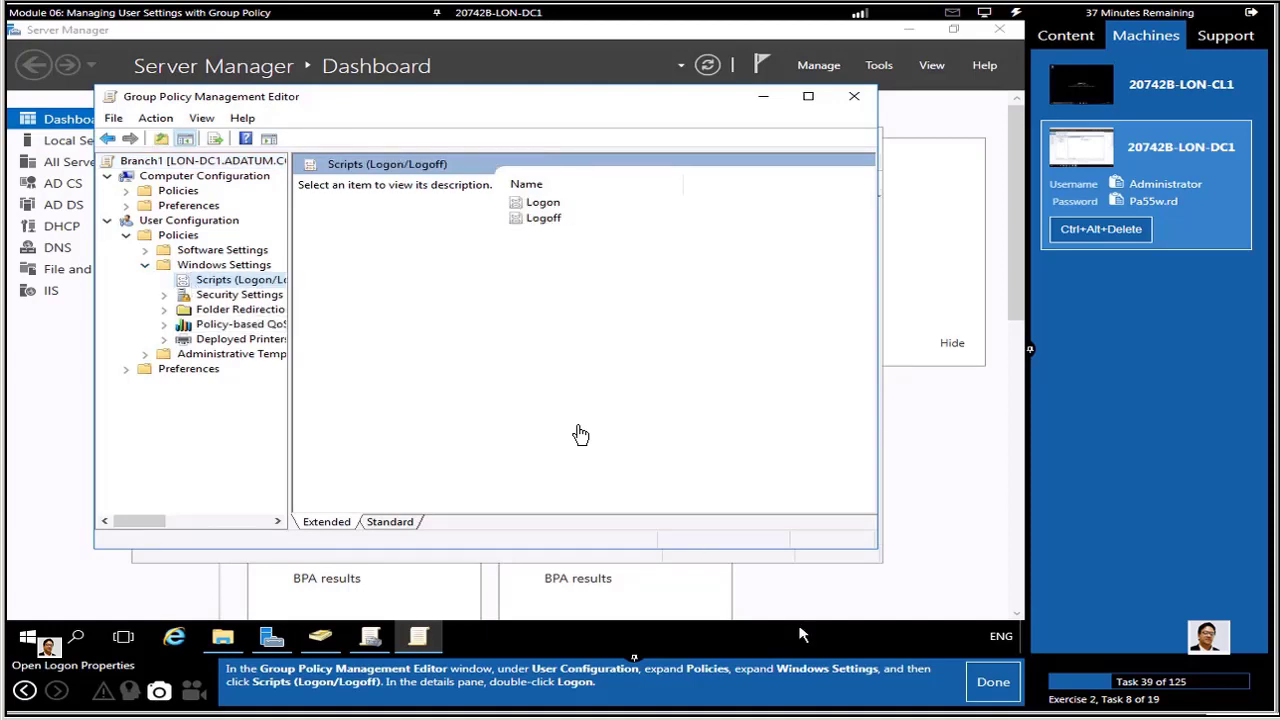
double_click(543, 205)
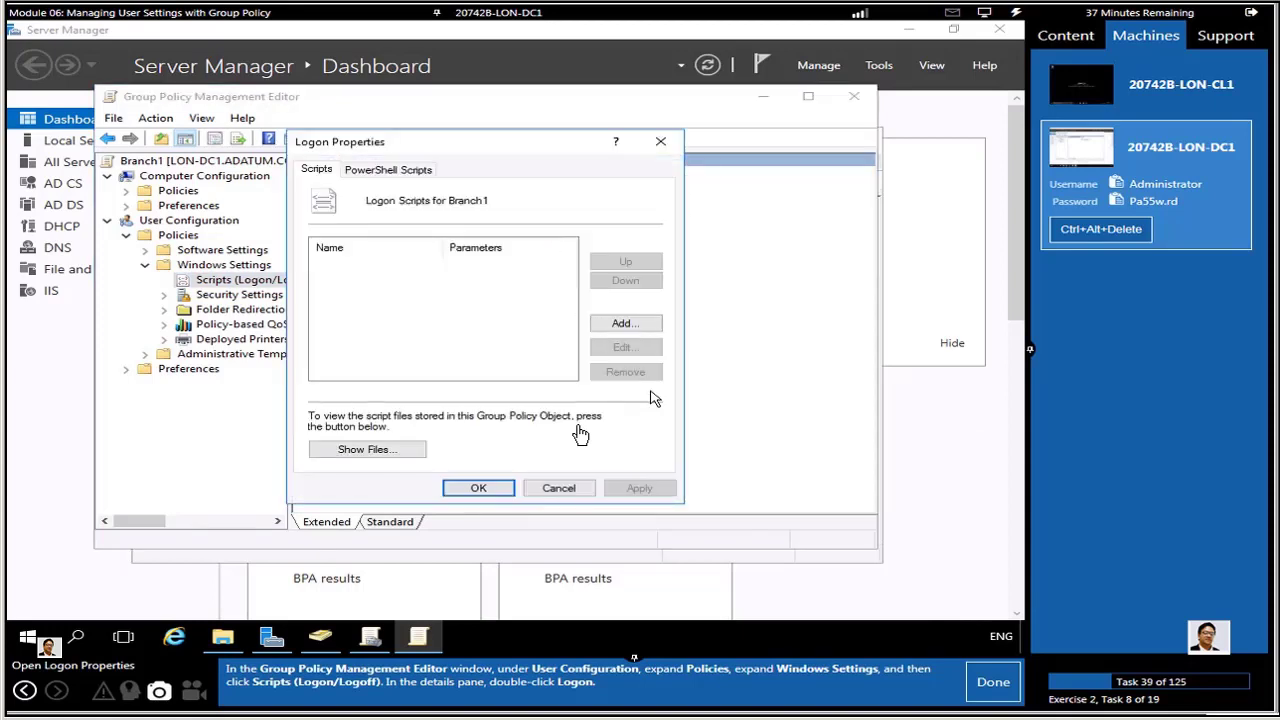
left_click(988, 688)
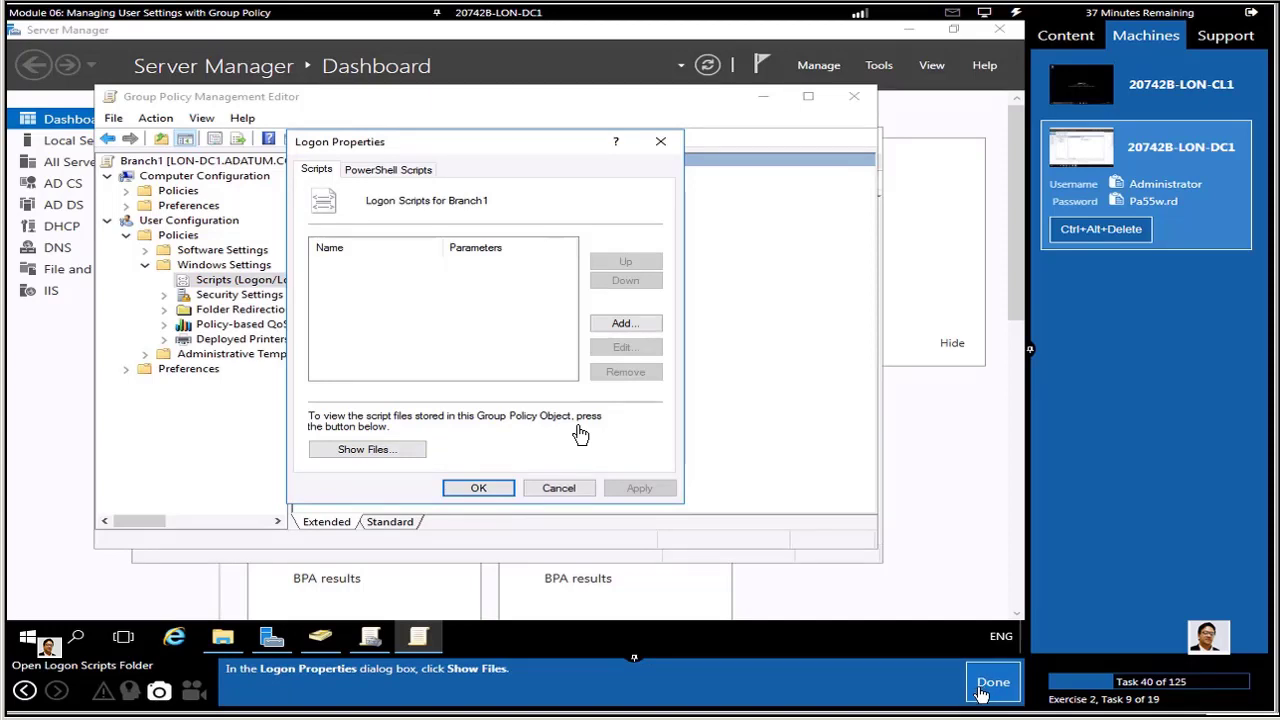
- Show the Branch1 logon script files, mark that task as done, and paste BranchScript.cmd into the Logon folder
left_click(377, 451)
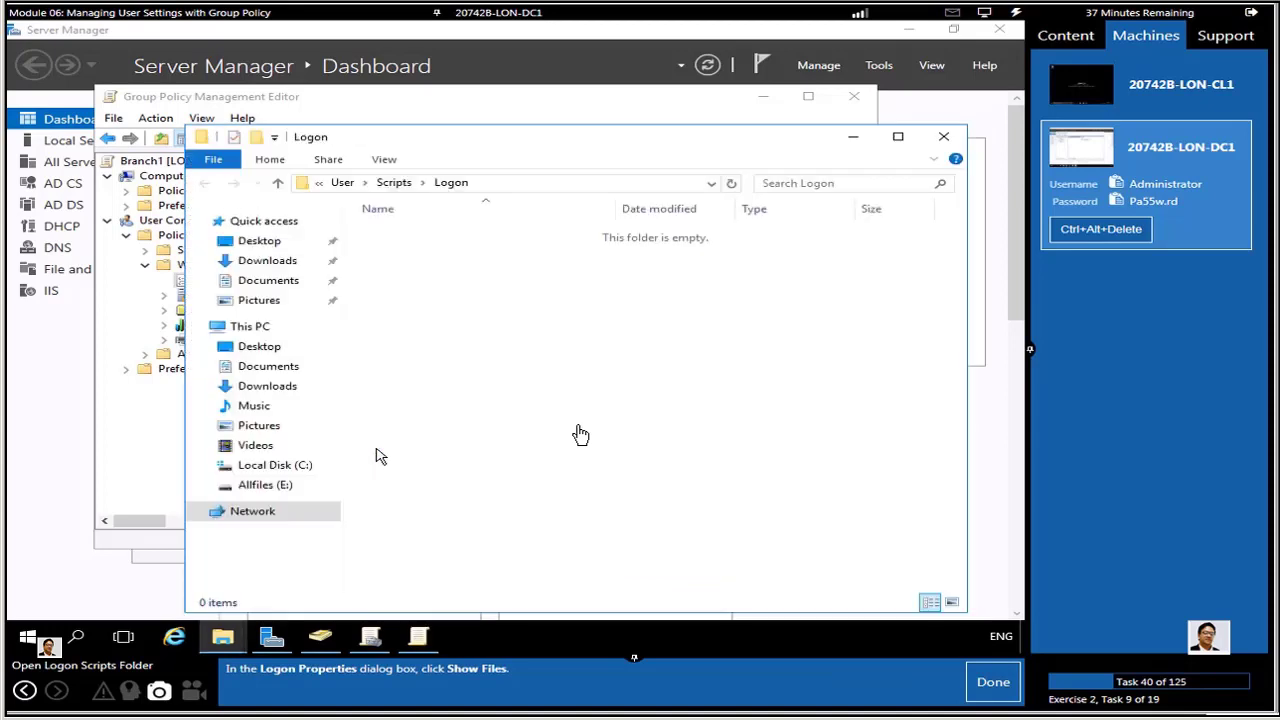
left_click(977, 680)
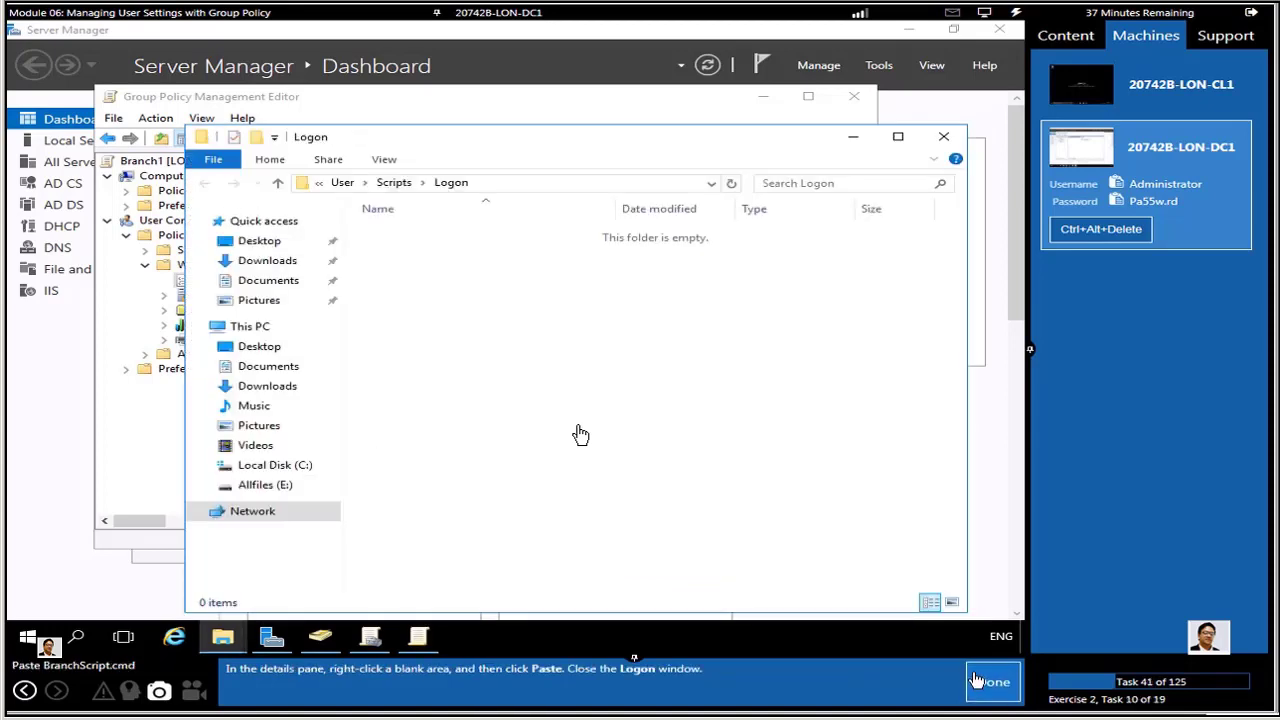
right_click(614, 379)
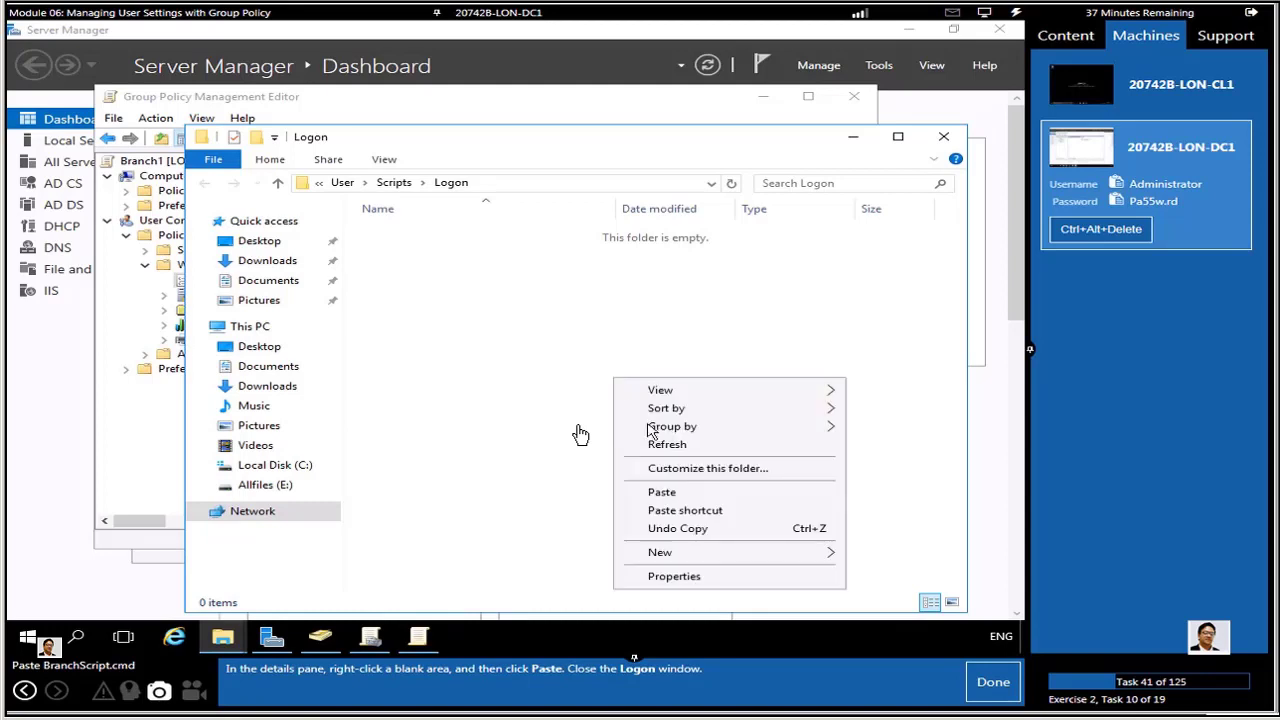
left_click(662, 492)
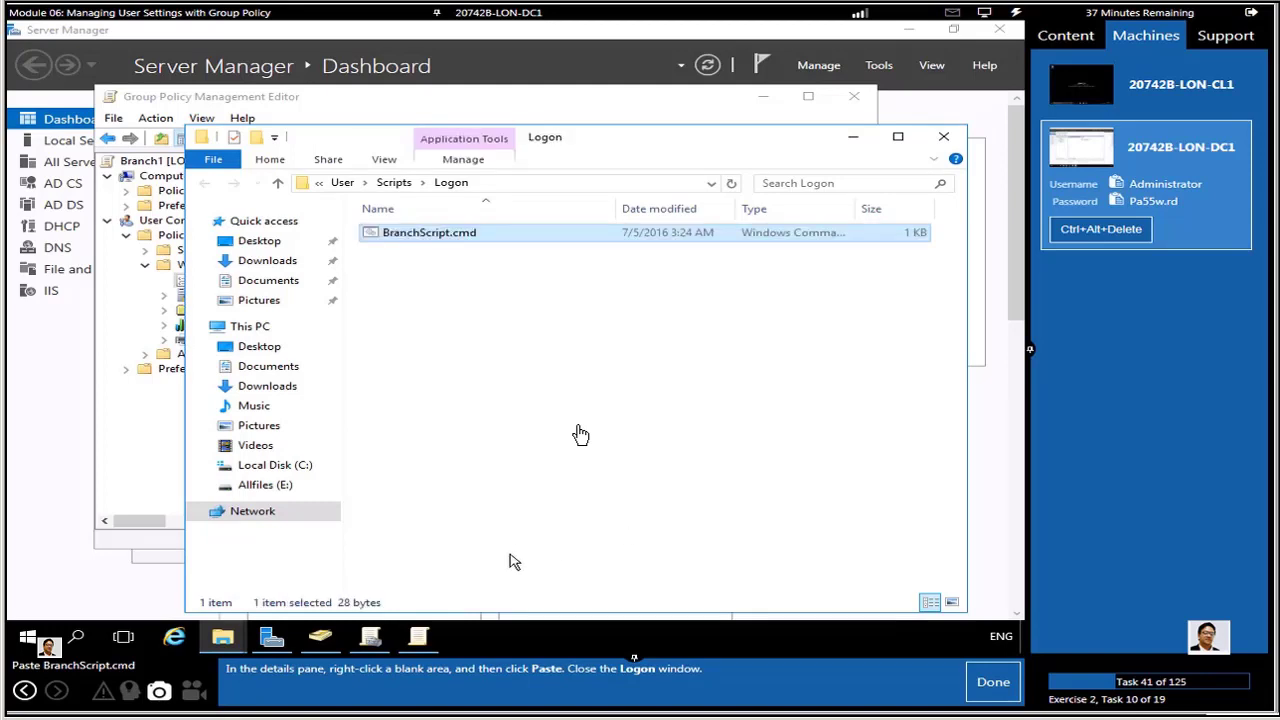
- Open BranchScript.cmd for editing in Notepad and examine its drive-mapping command
right_click(410, 238)
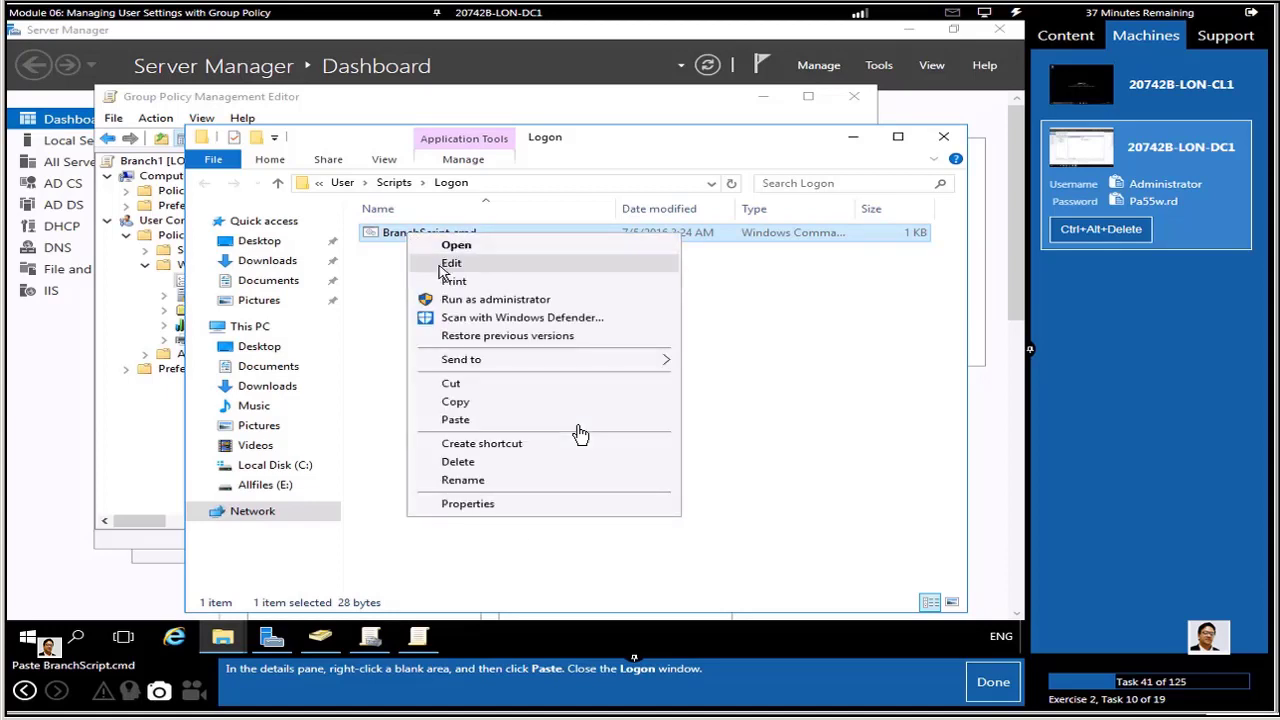
left_click(430, 248)
left_click(588, 346)
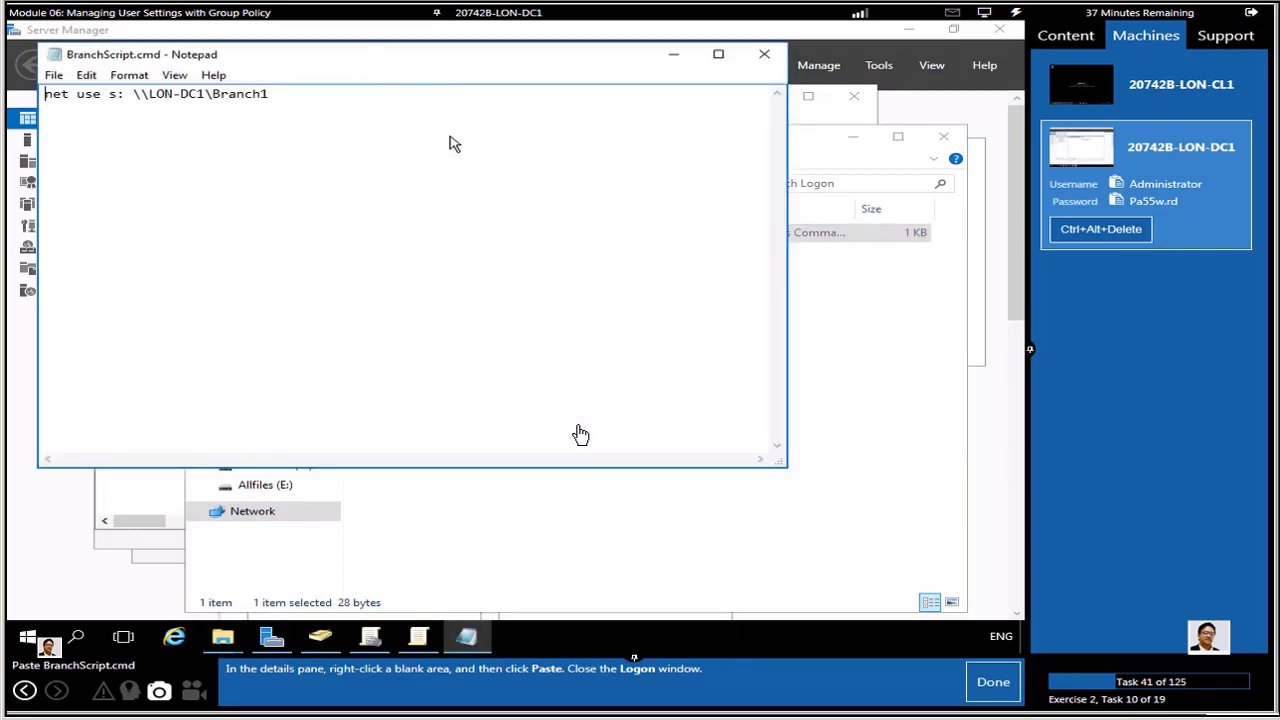
left_click_drag(595, 316, 597, 318)
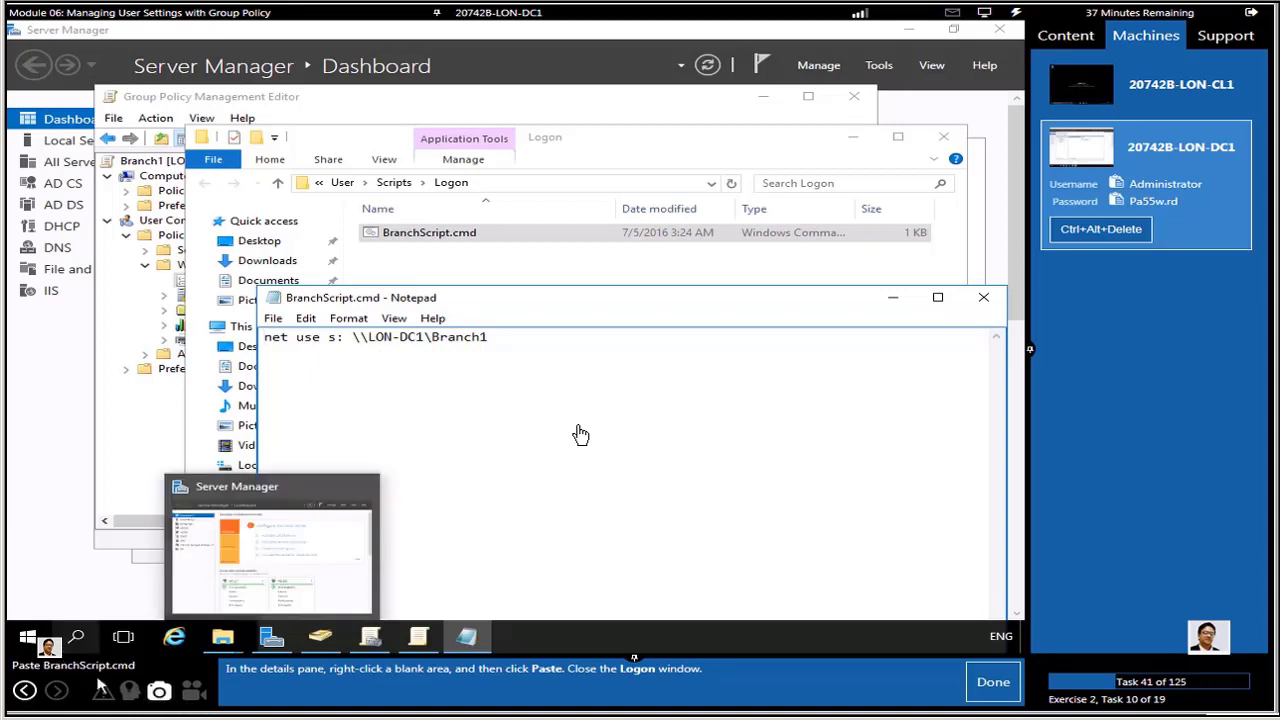
- Open a Command Prompt through Windows search and map drive M: to \\Lon-DC1\Branch1 with net use
right_click(28, 636)
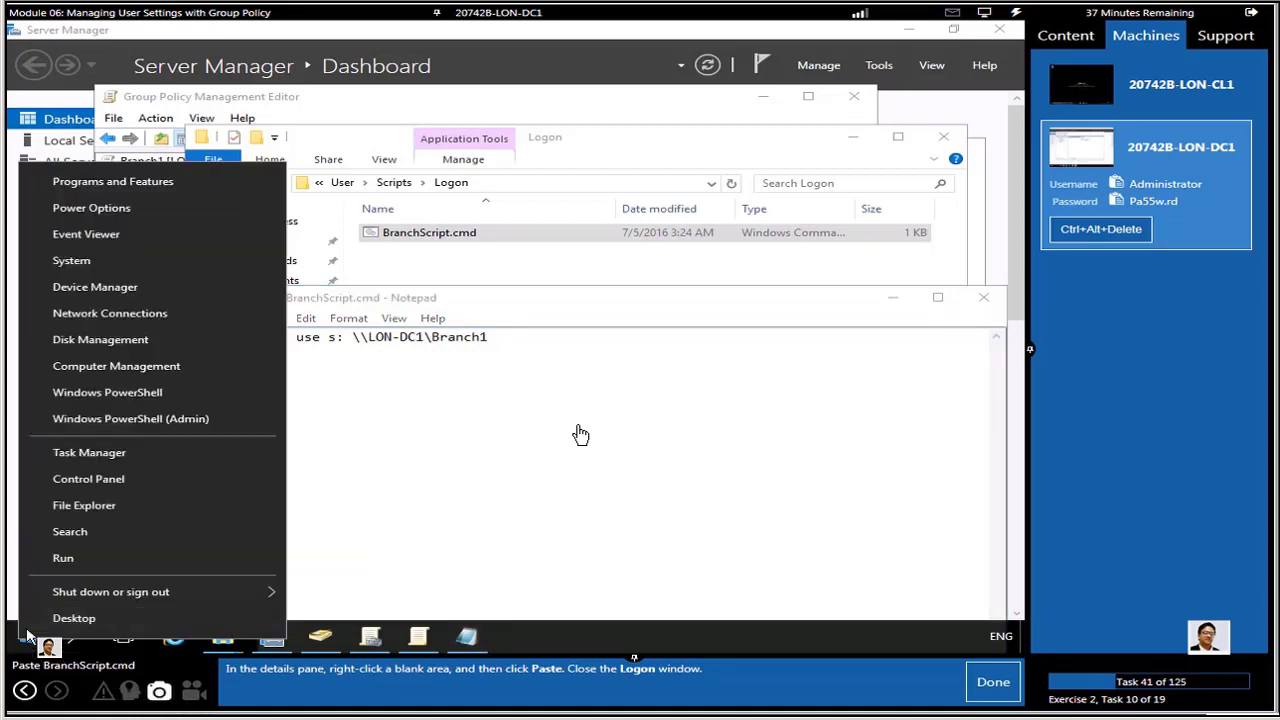
left_click(76, 533)
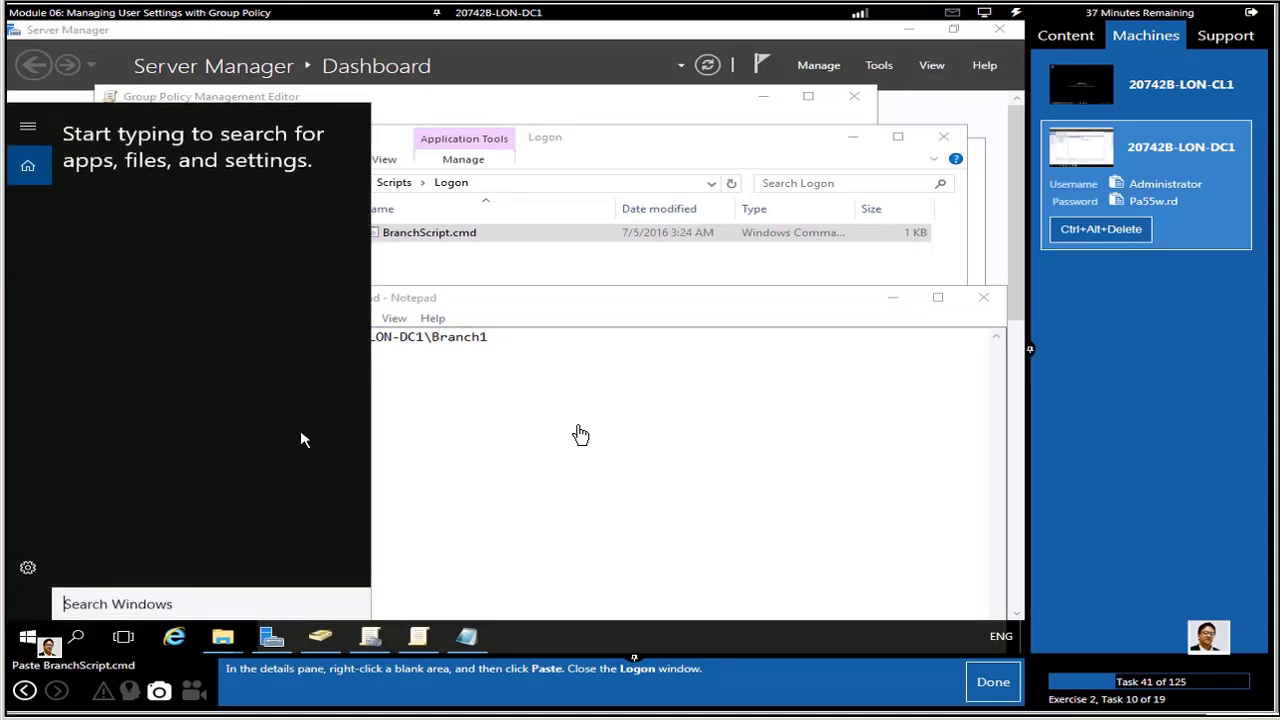
type("c")
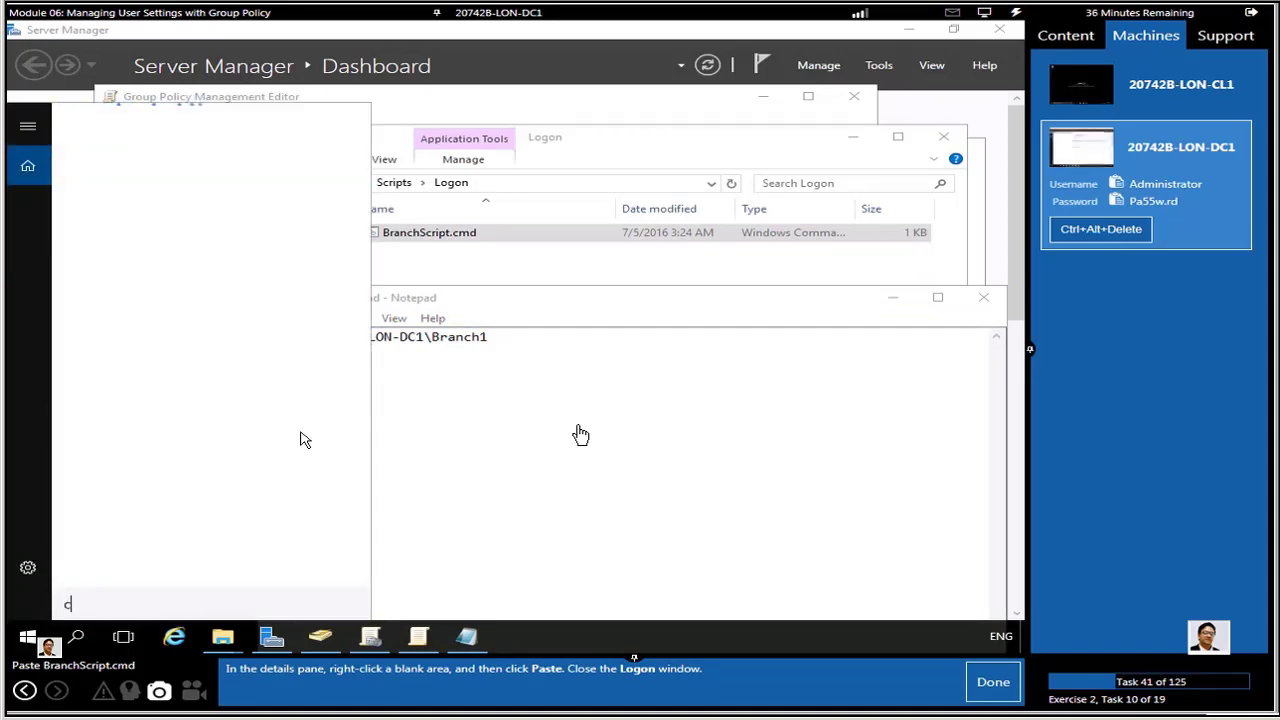
type("md")
key("Return")
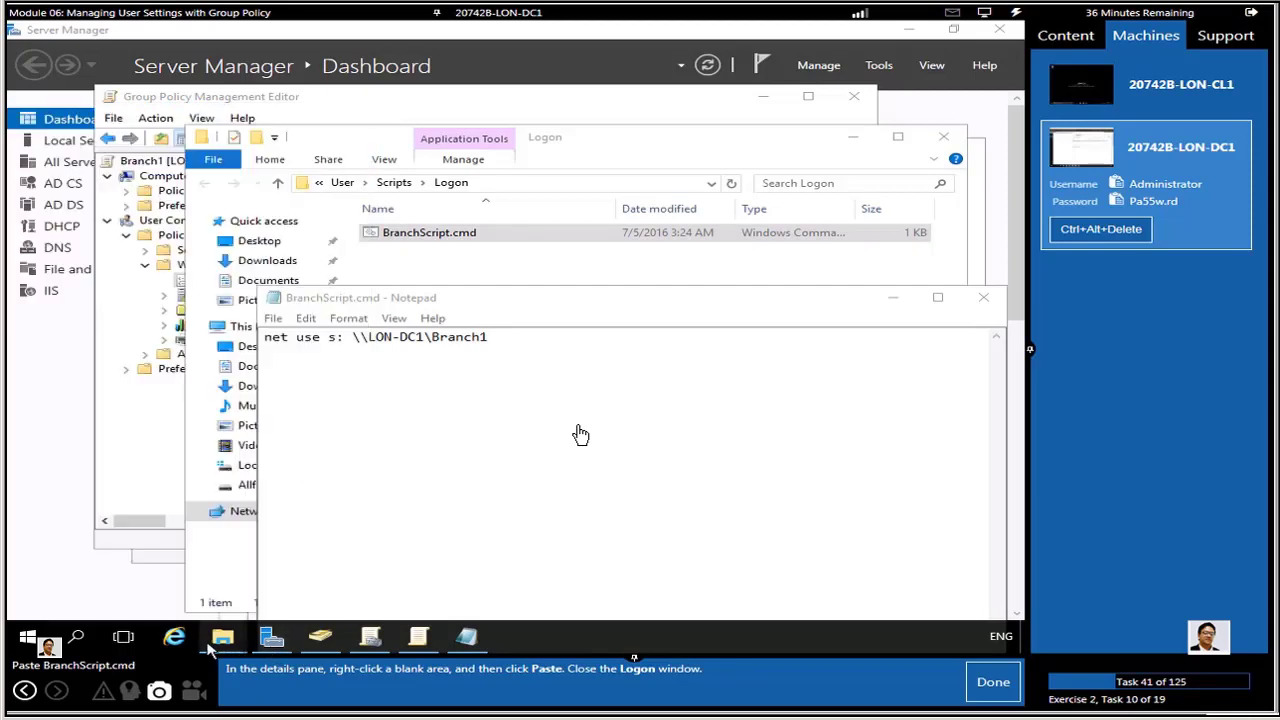
left_click_drag(490, 62, 500, 372)
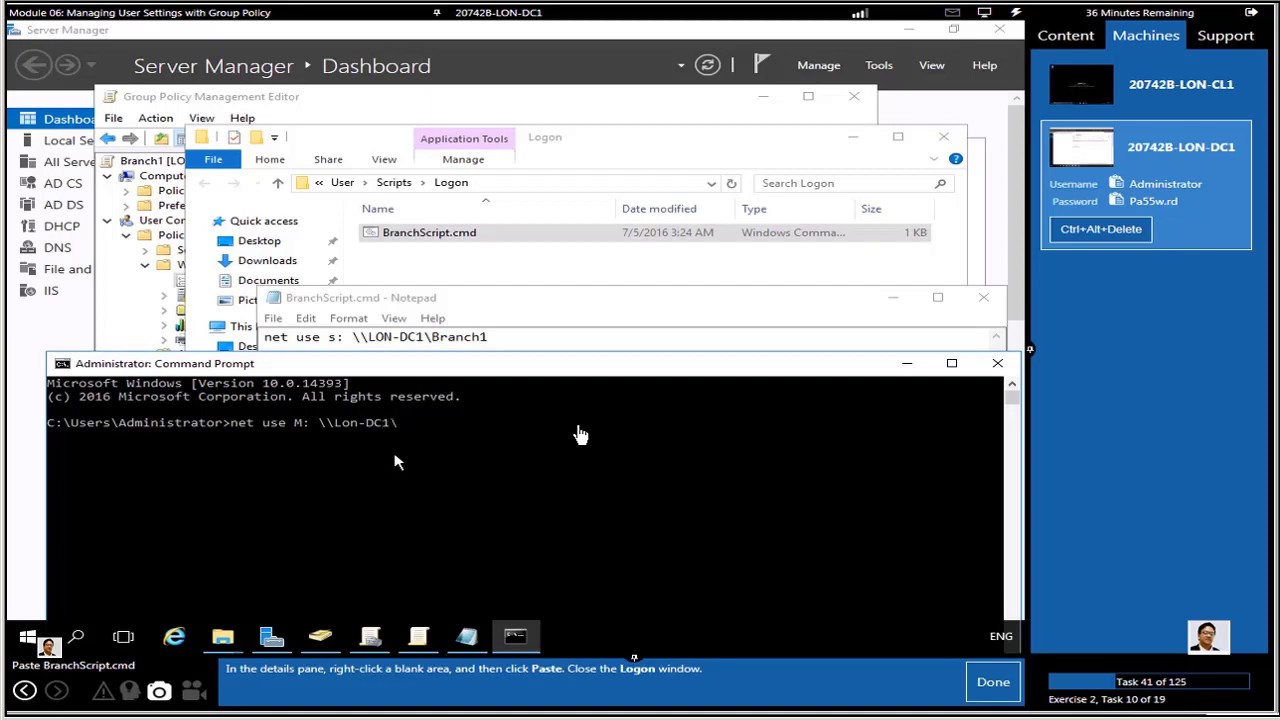
type("anch1")
key("Return")
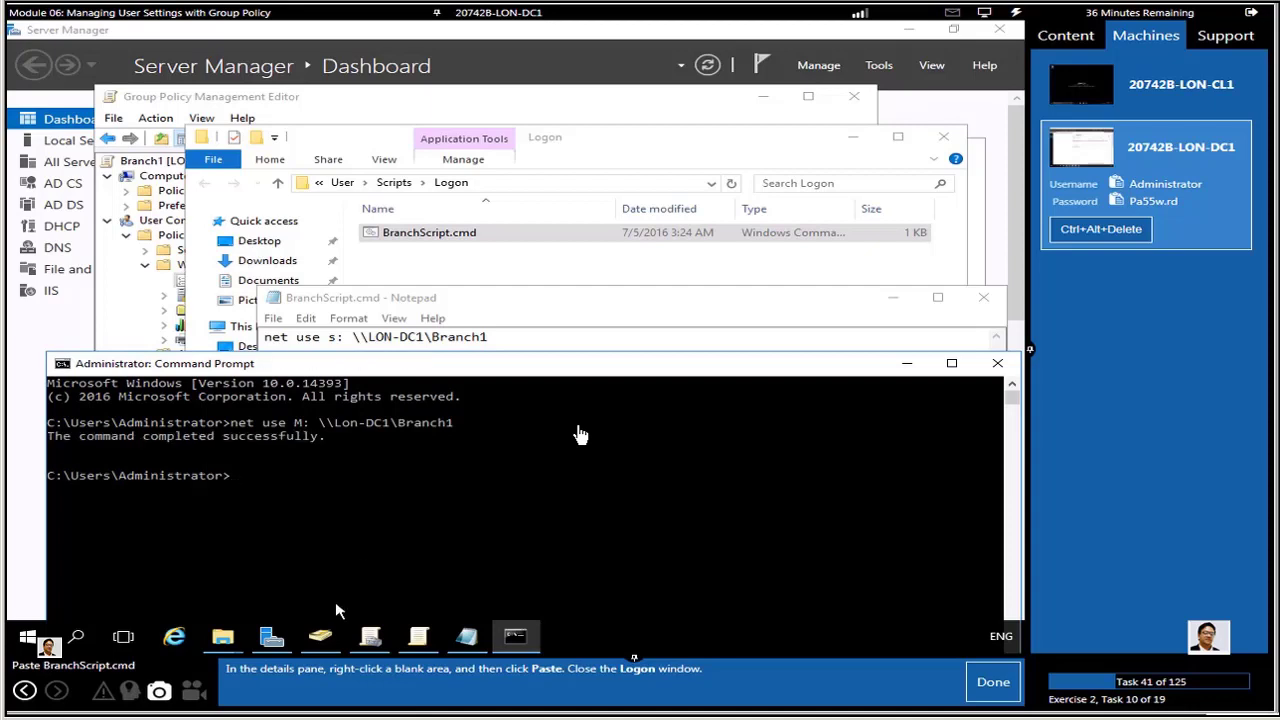
- Open a new File Explorer window and check the mapped Branch1 (M:) drive under This PC
left_click(222, 640)
right_click(221, 643)
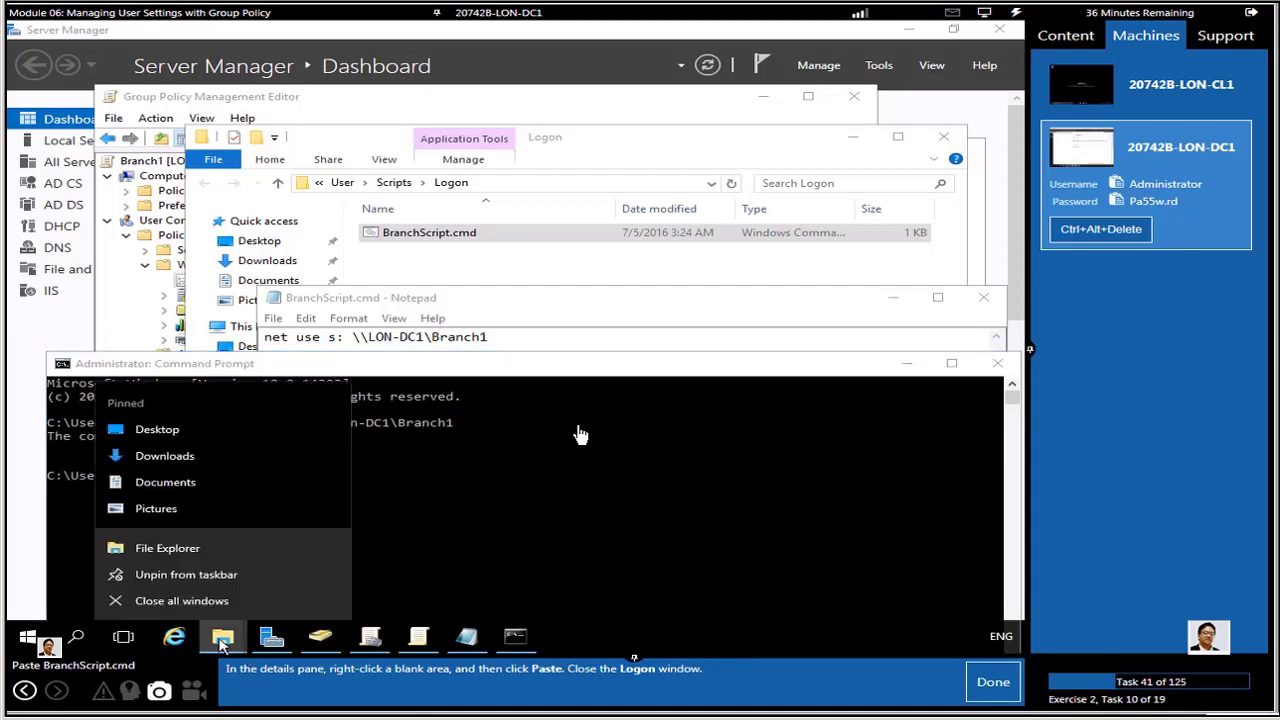
left_click(186, 556)
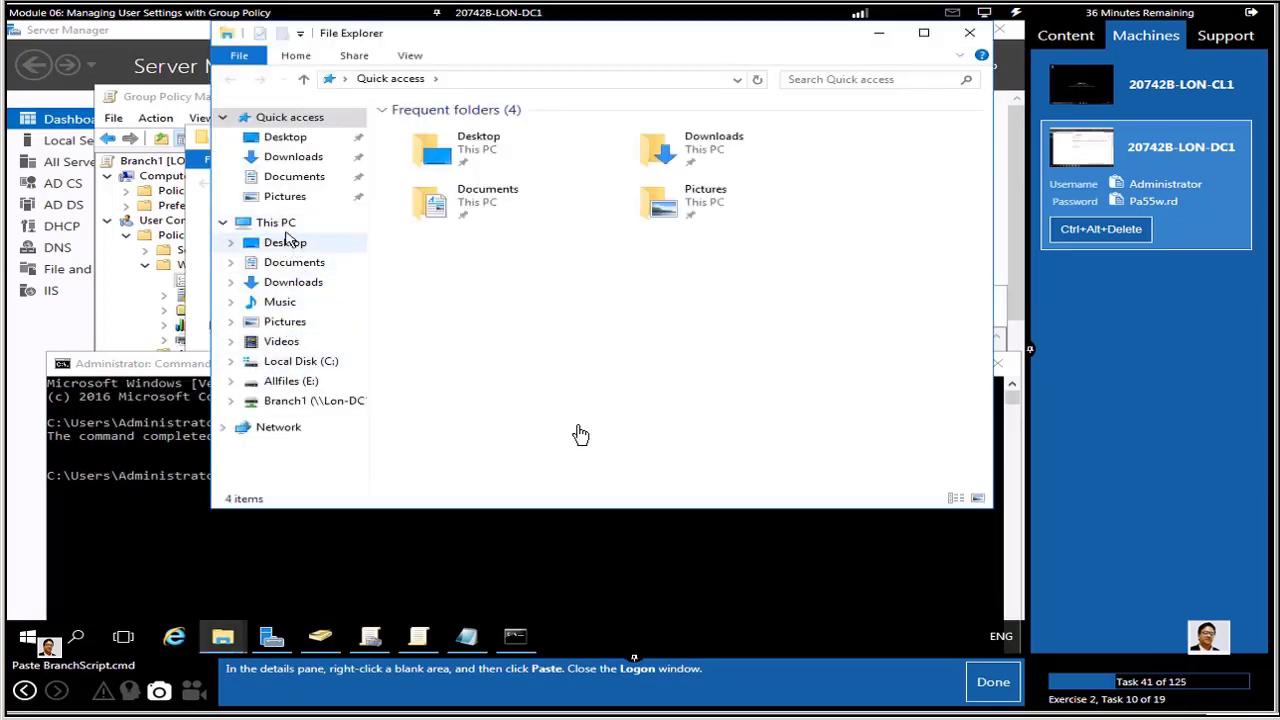
left_click(282, 222)
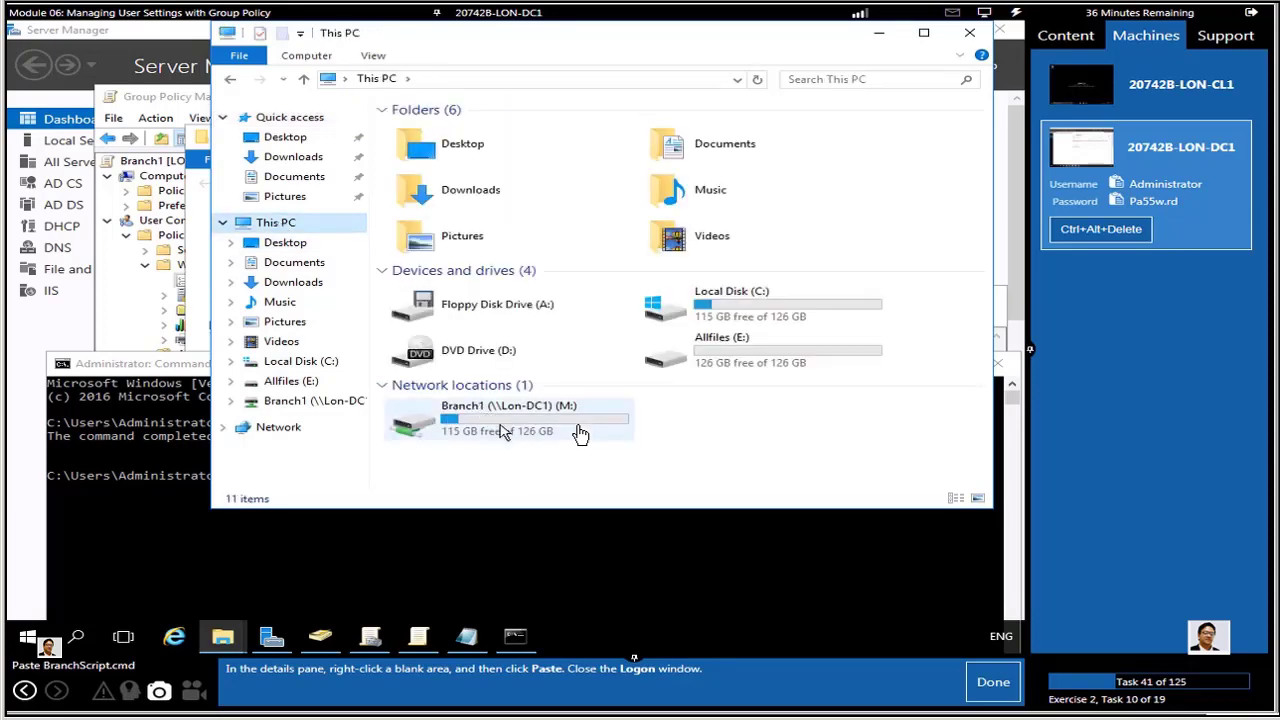
left_click(580, 433)
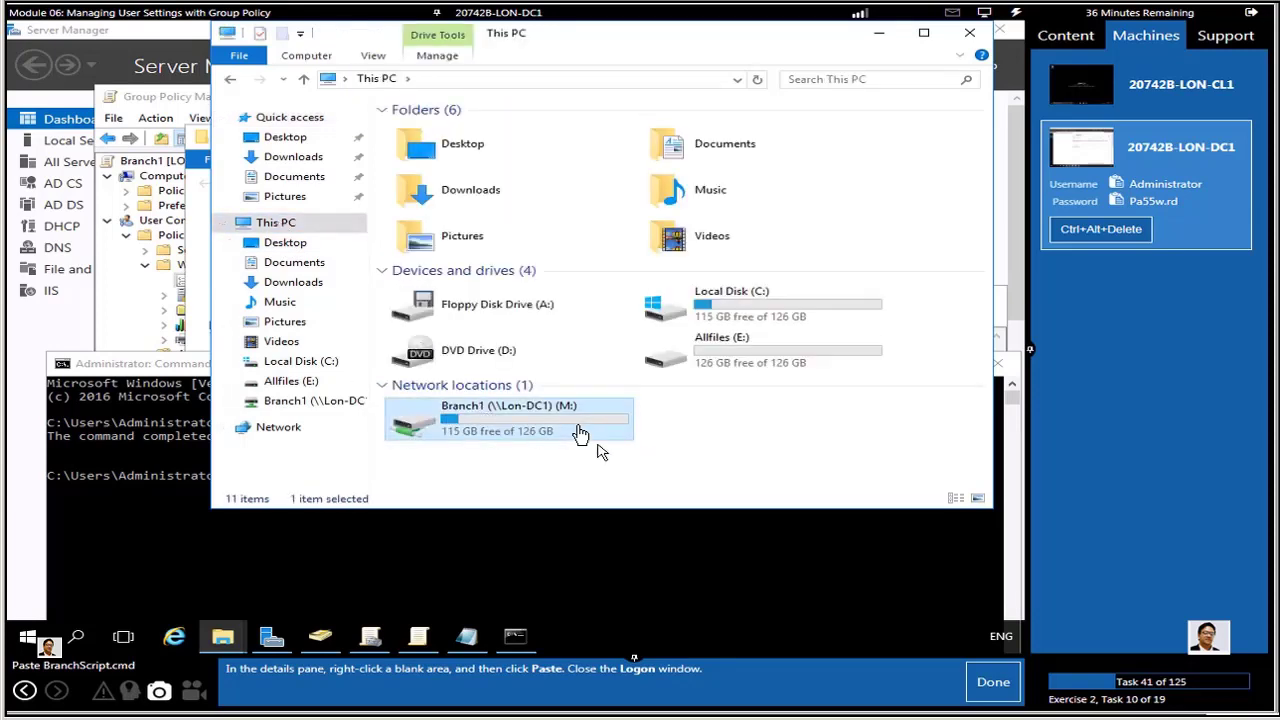
- Map drive N: to \\Lon-DC1\Branch1 by reusing the previous net use command in the Command Prompt
left_click(590, 568)
left_click_drag(603, 383, 603, 556)
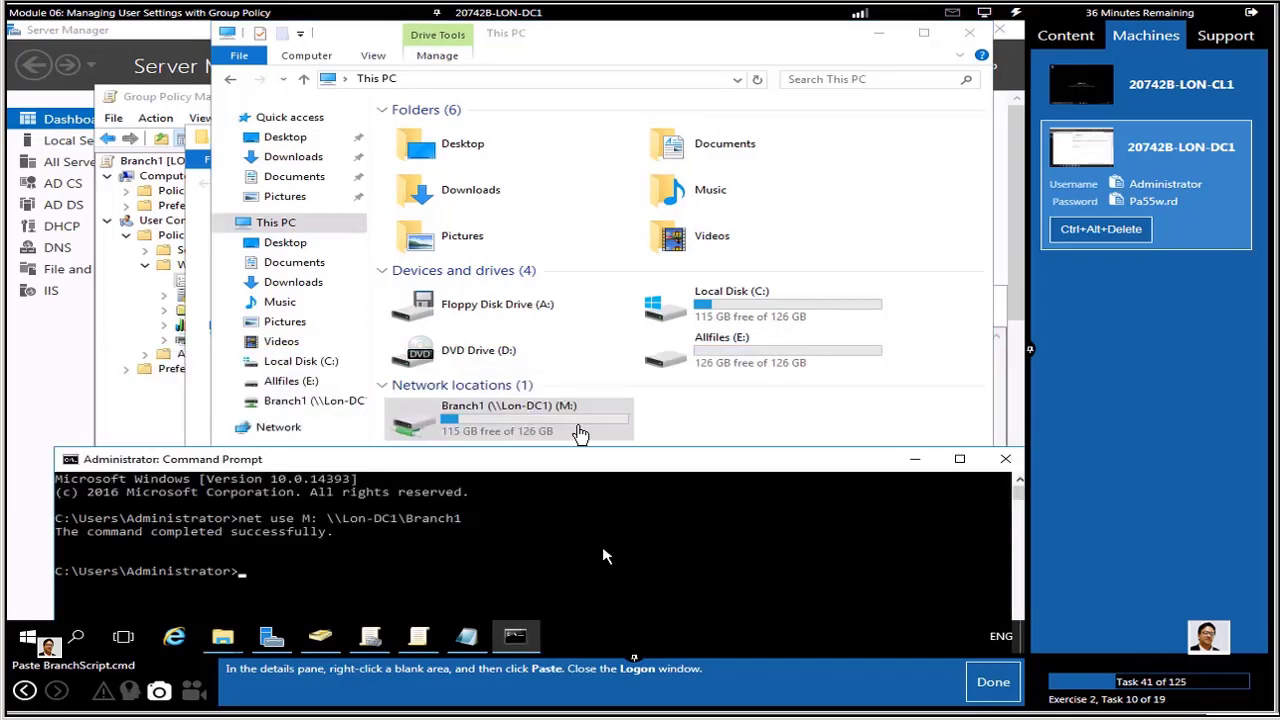
key("Up")
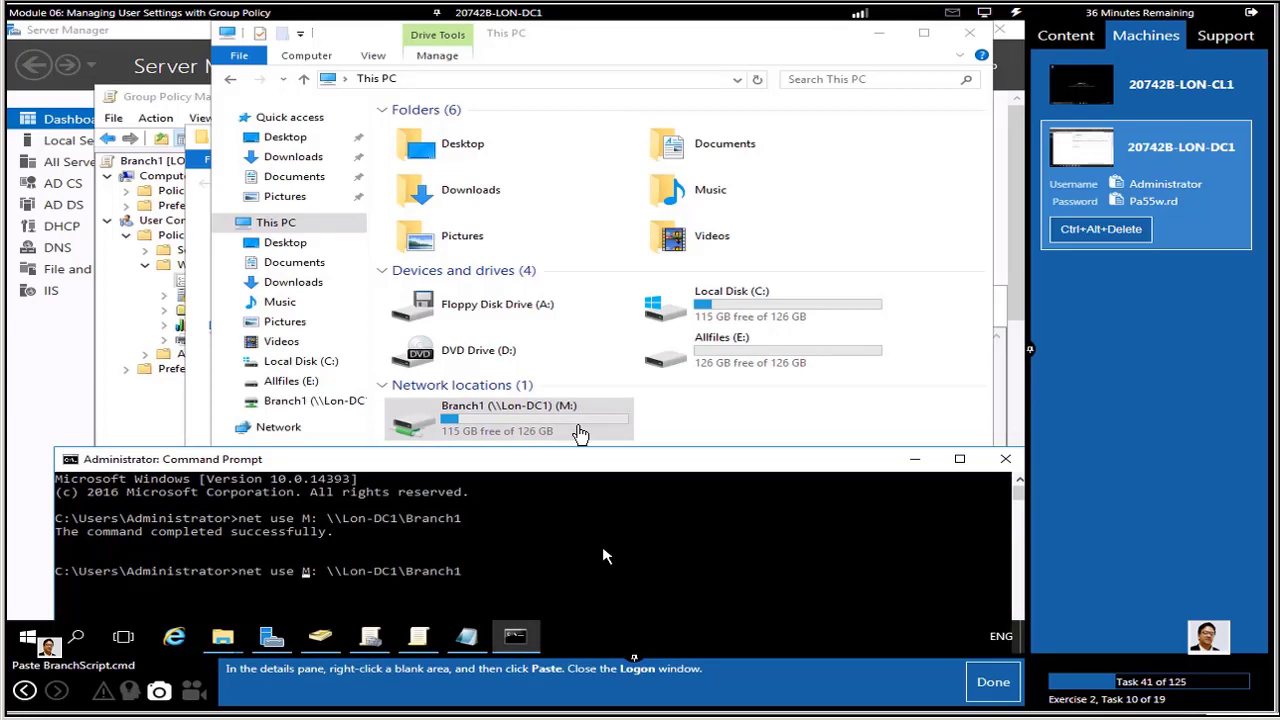
key("Delete")
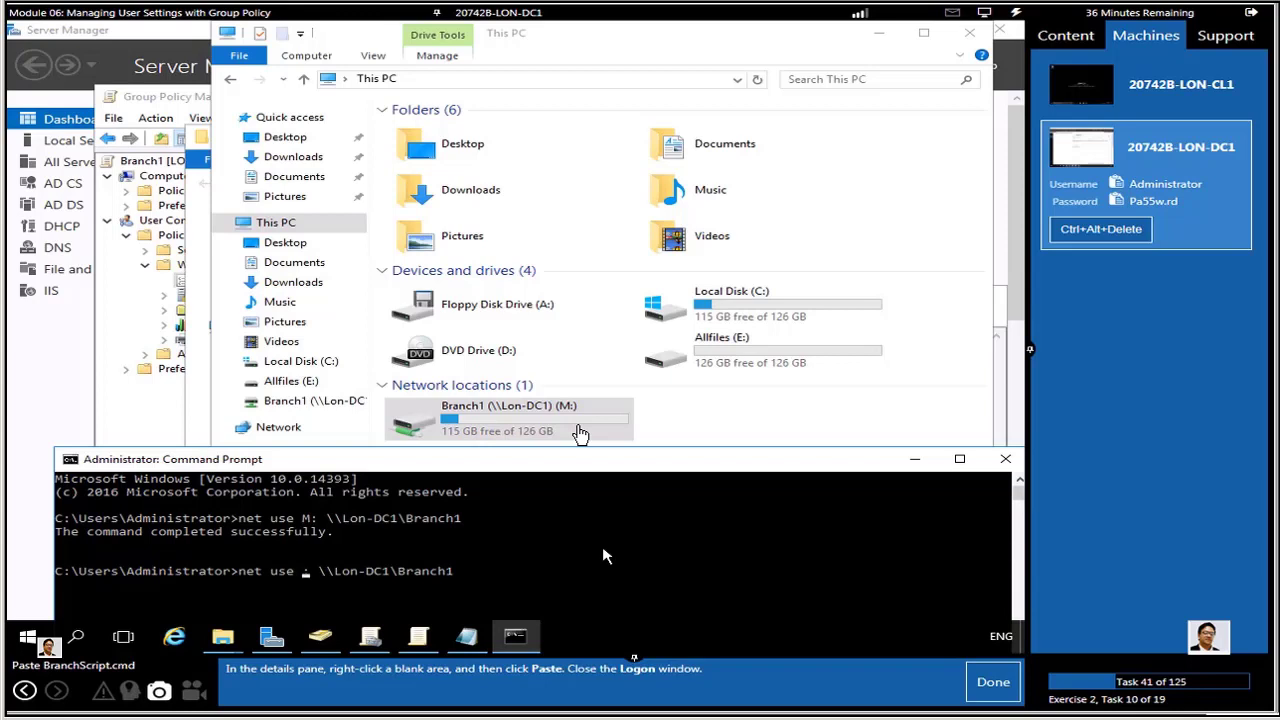
type("N:")
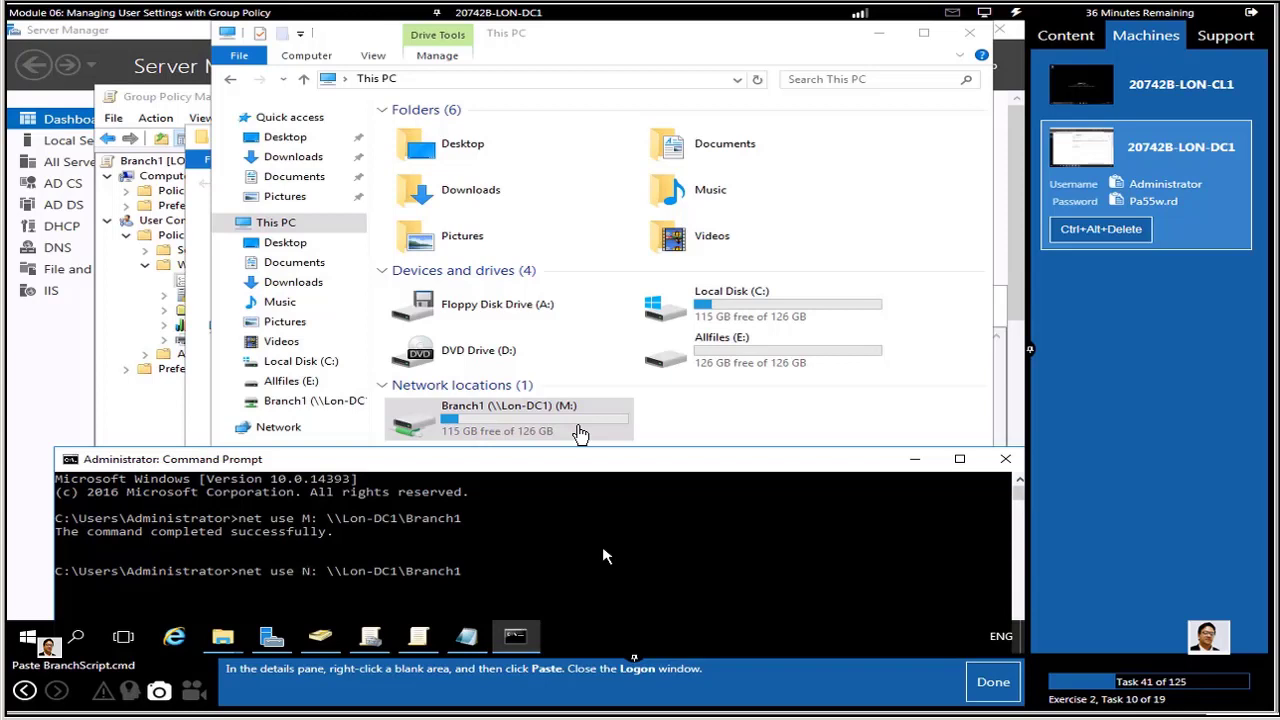
key("Return")
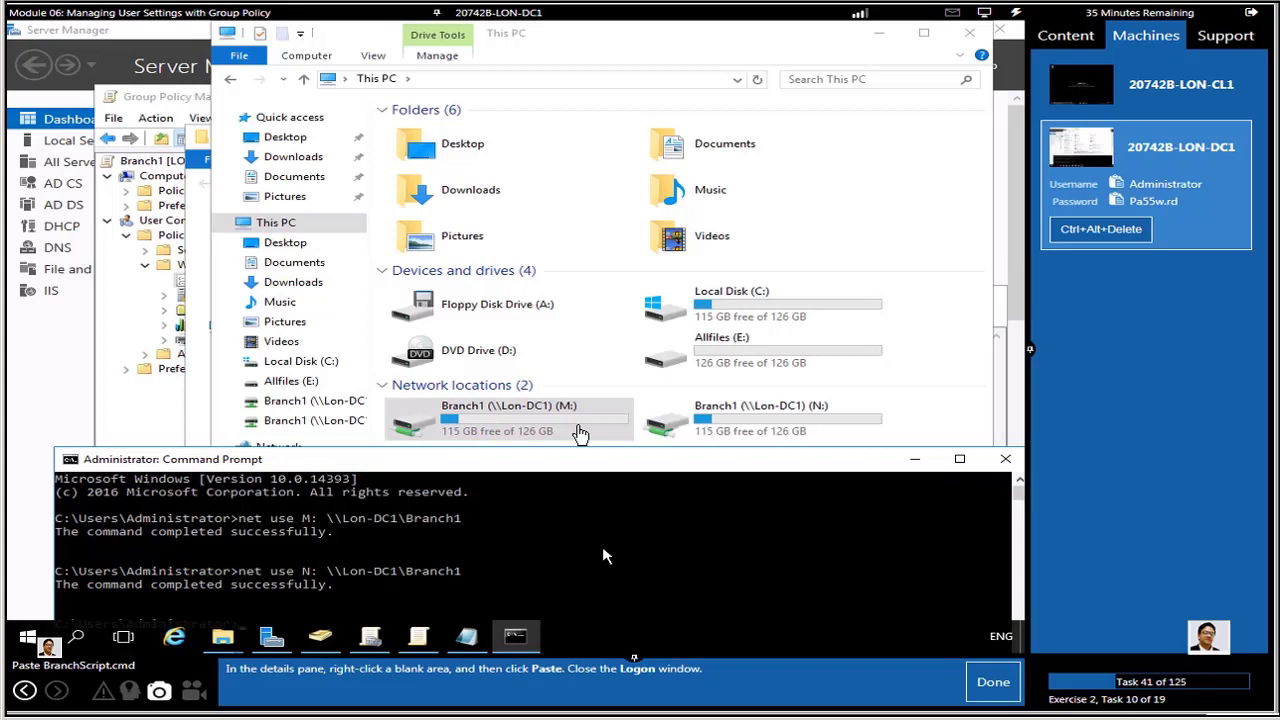
- Close the Command Prompt, disconnect both mapped Branch1 drives (M: and N:), and close the This PC window
left_click(1007, 462)
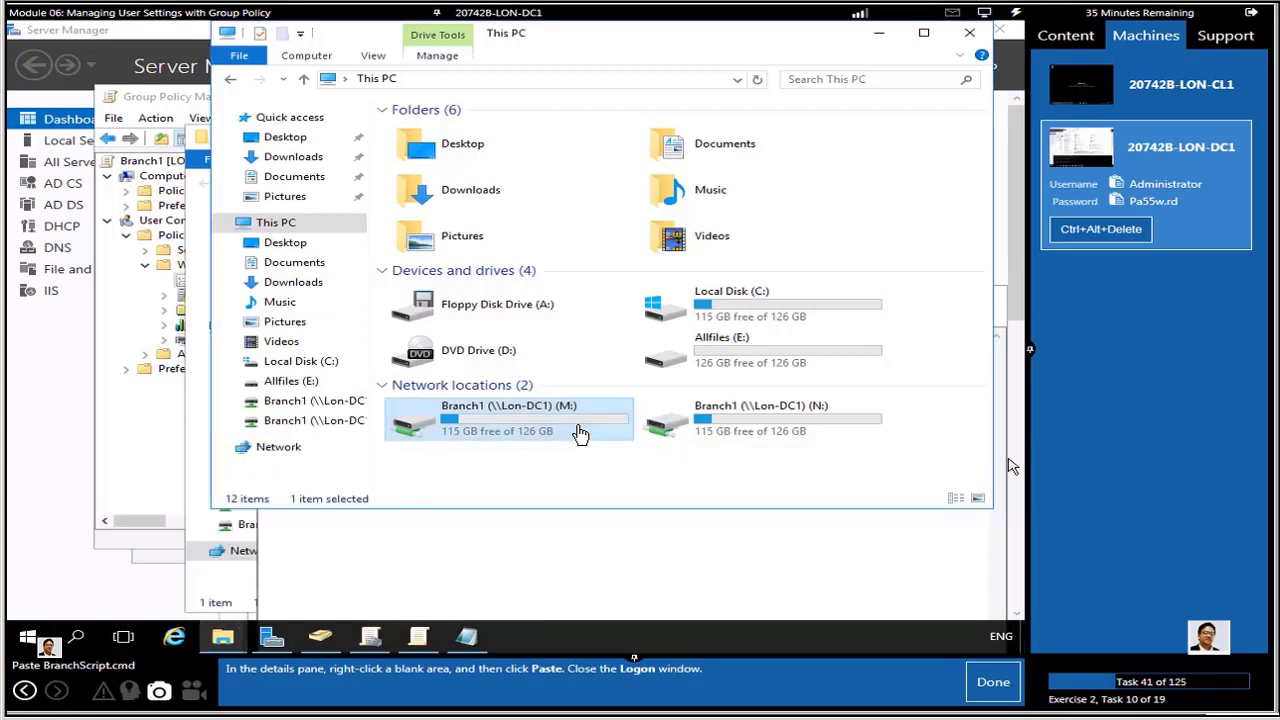
right_click(540, 418)
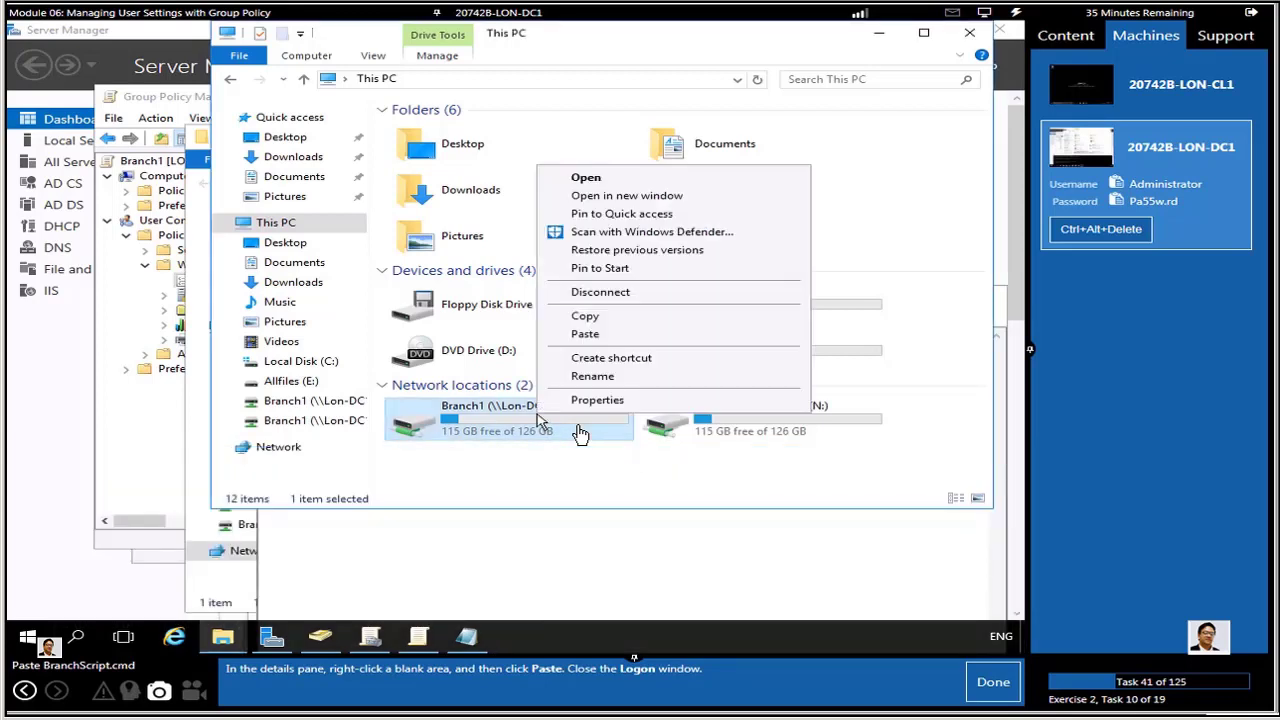
left_click(598, 300)
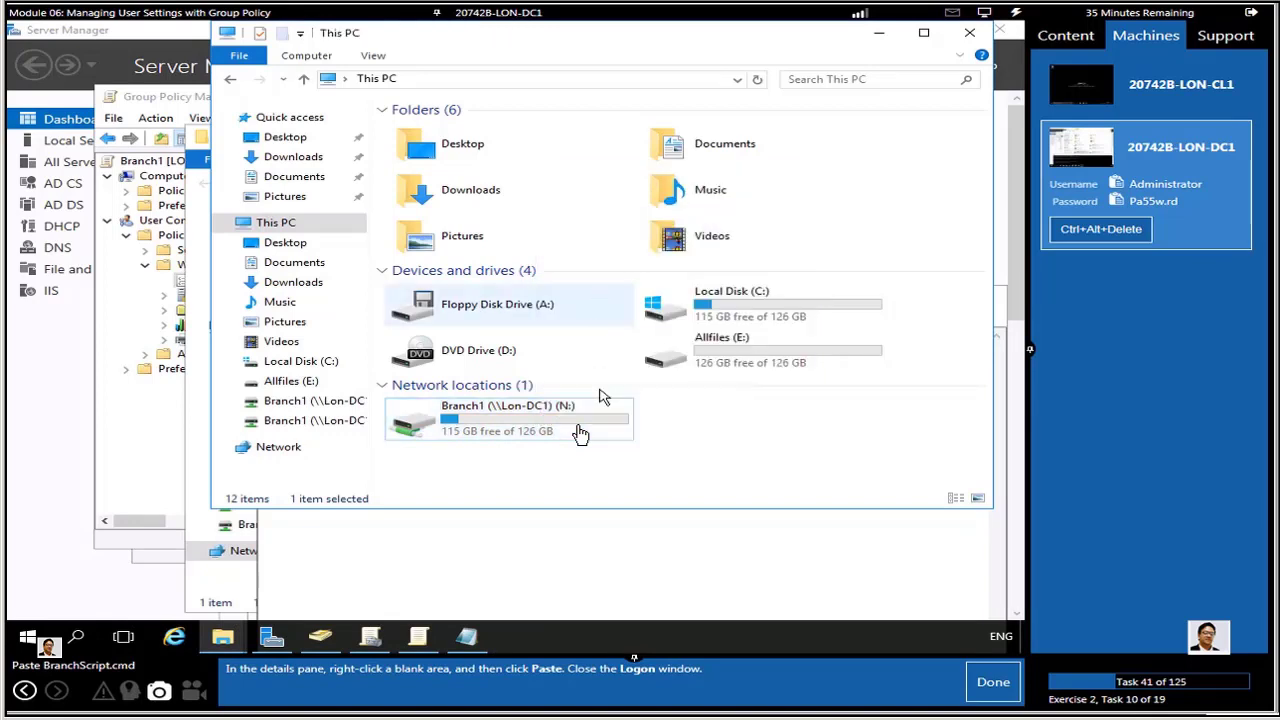
right_click(557, 430)
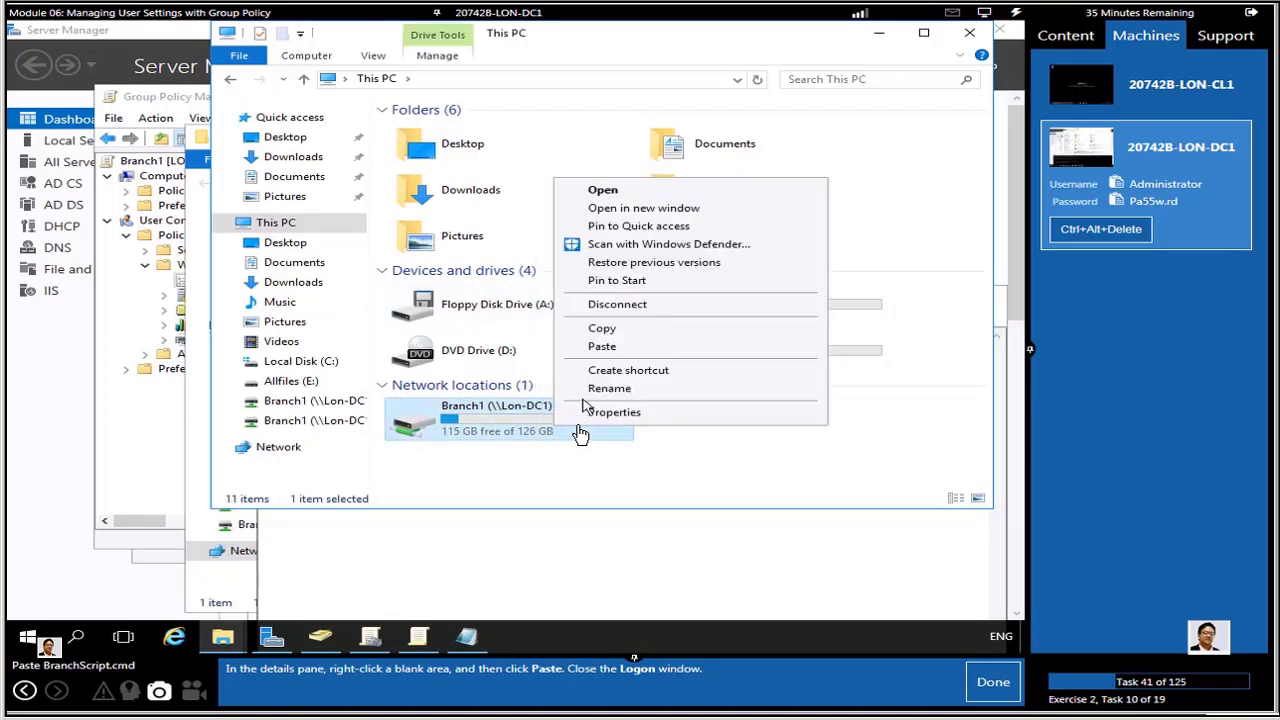
left_click(617, 305)
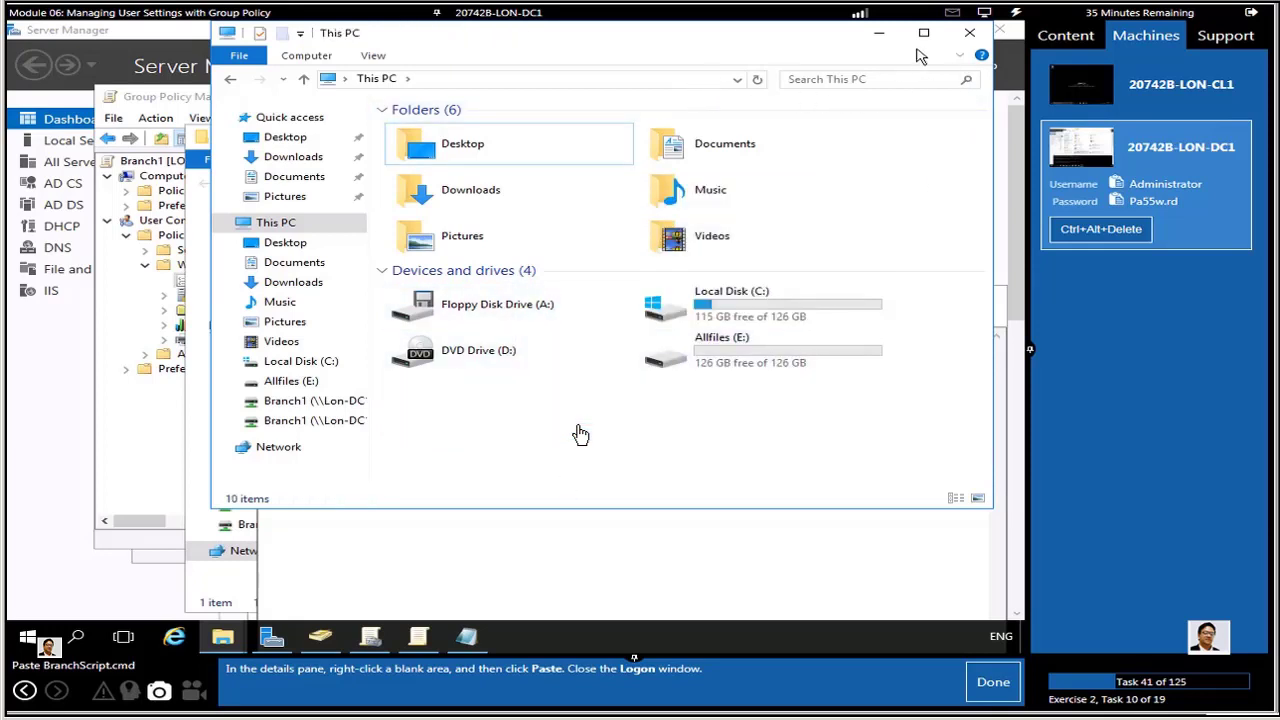
left_click(969, 32)
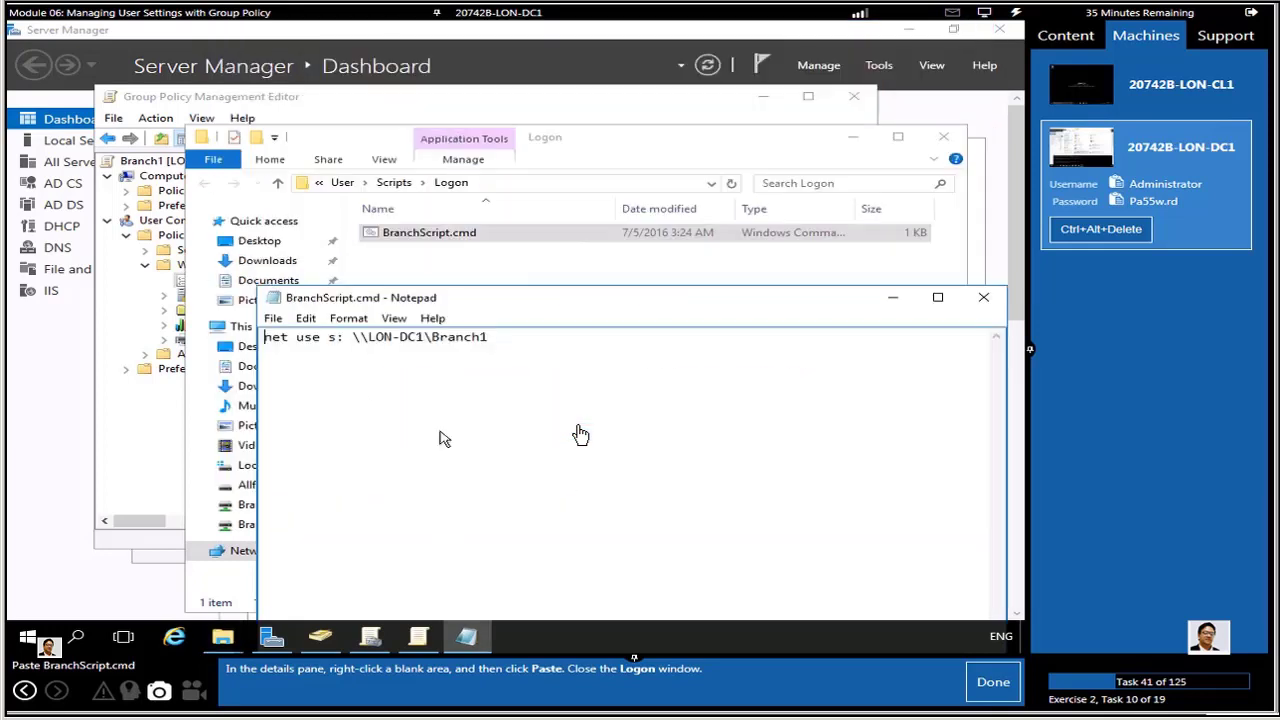
- Close BranchScript.cmd in Notepad, mark the Paste BranchScript.cmd task as done, and close the Logon folder window
left_click(984, 303)
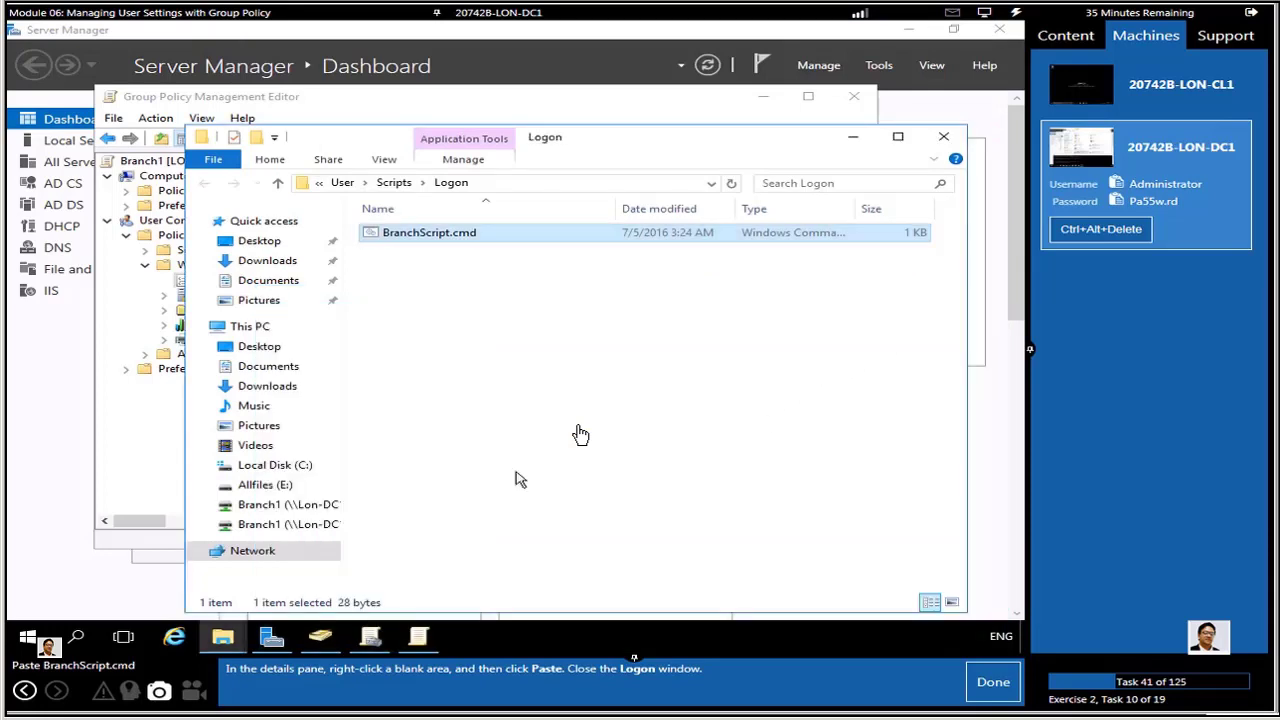
left_click(987, 684)
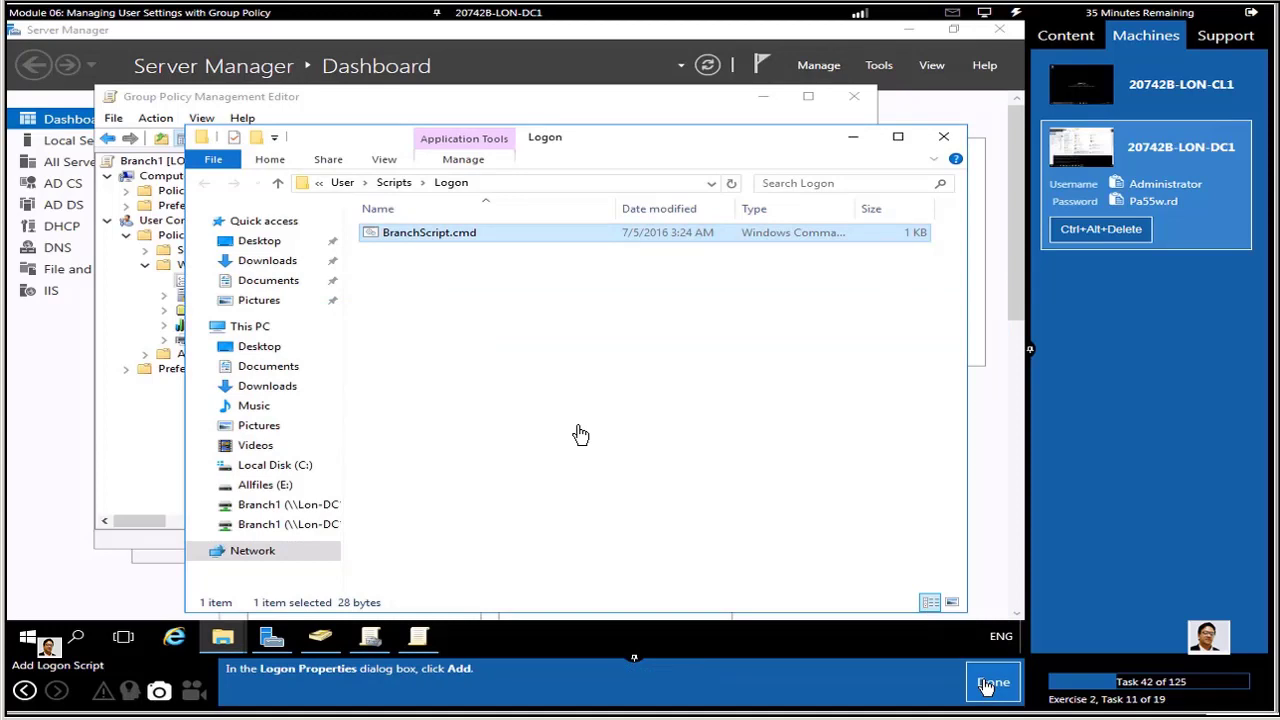
left_click(943, 137)
- Start adding a script to the Branch1 logon scripts and browse for its file, marking both corresponding lab tasks as done
left_click(625, 323)
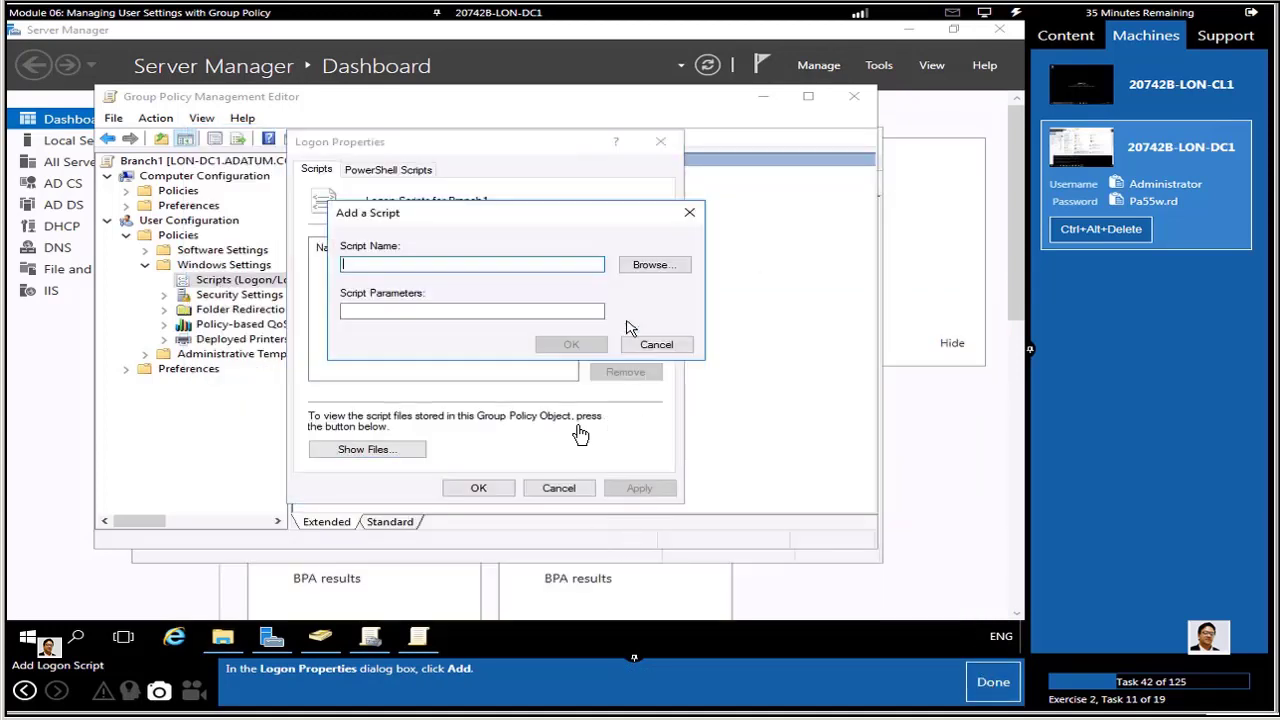
left_click(980, 684)
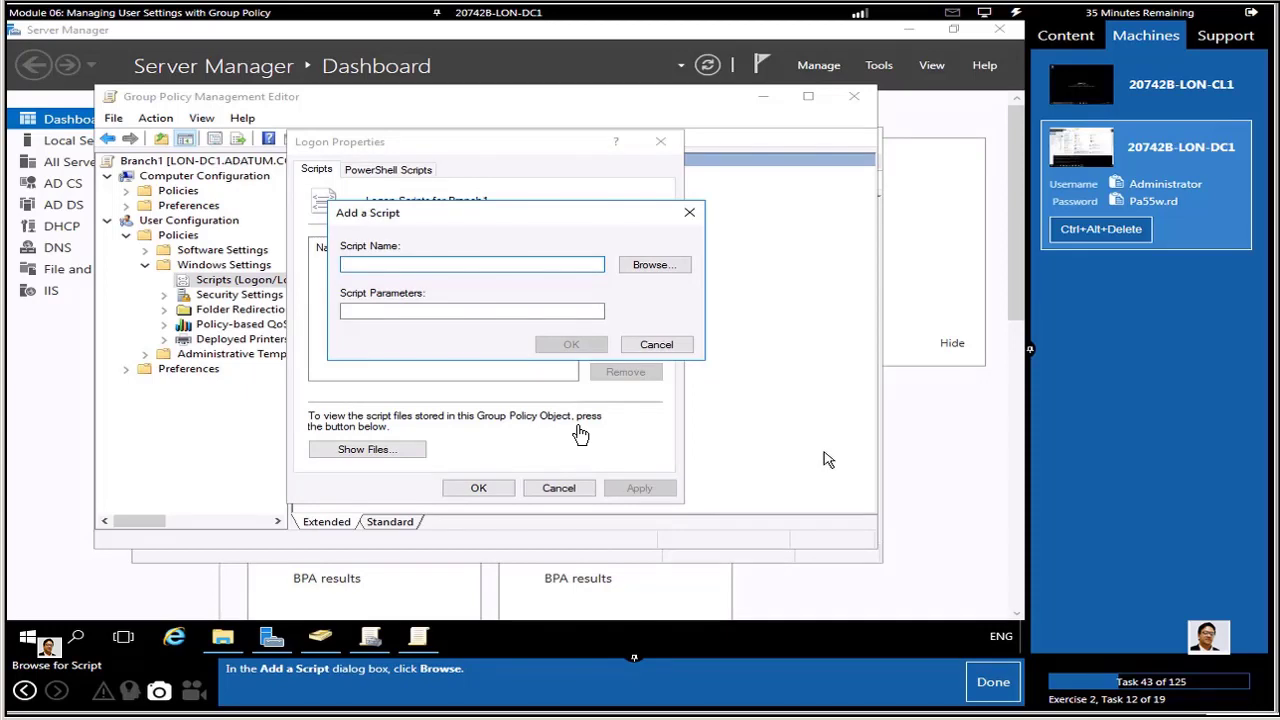
left_click(651, 264)
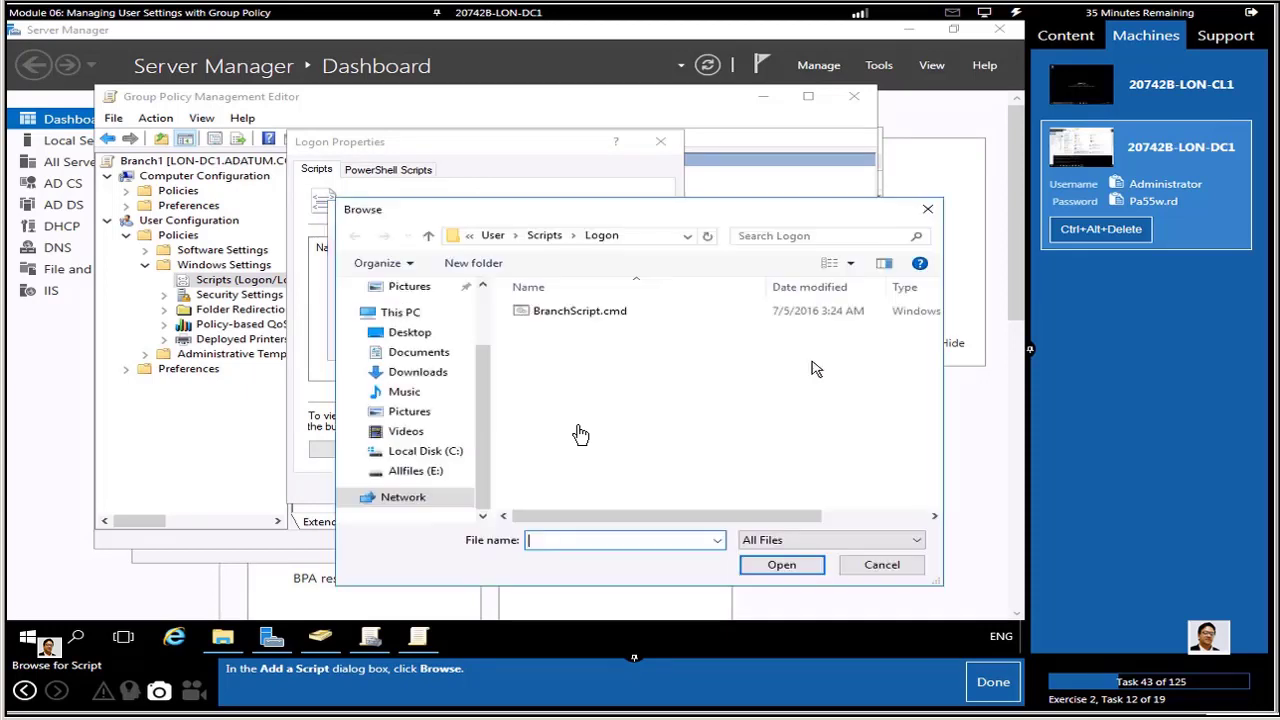
left_click(980, 684)
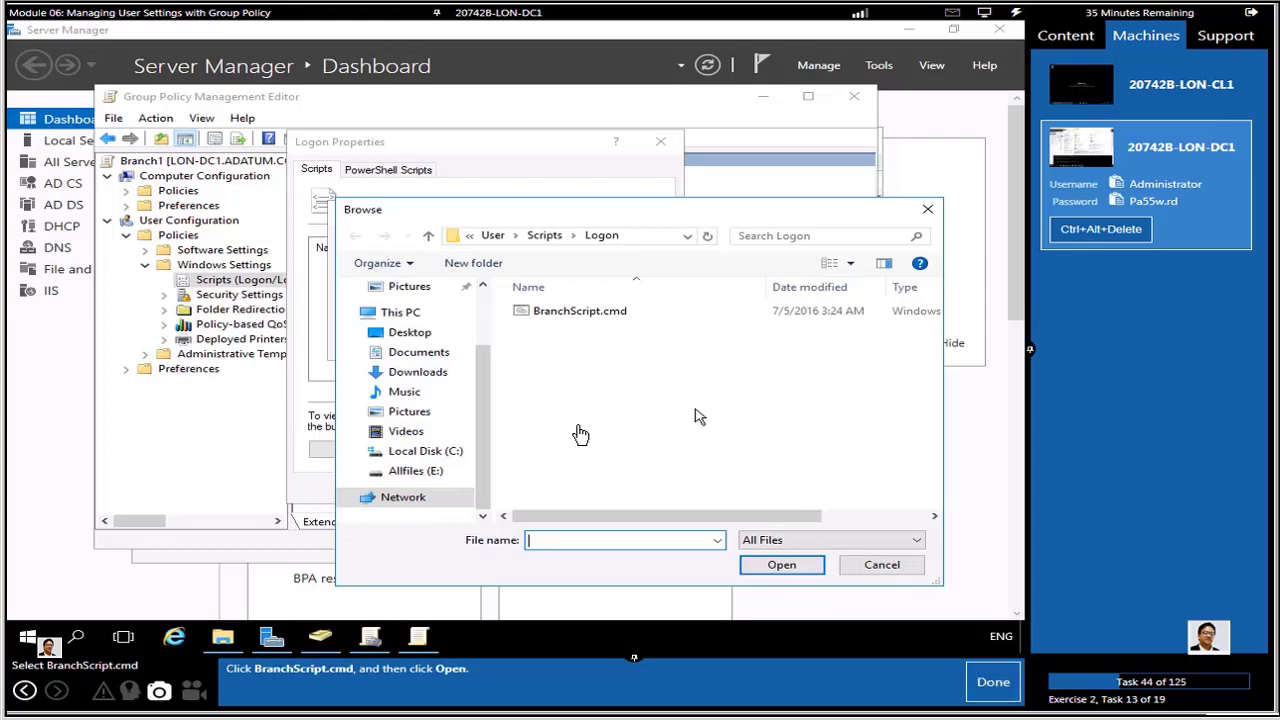
- Add BranchScript.cmd as a logon script for the Branch1 policy, then close the policy editor and mark the lab tasks done
left_click(614, 314)
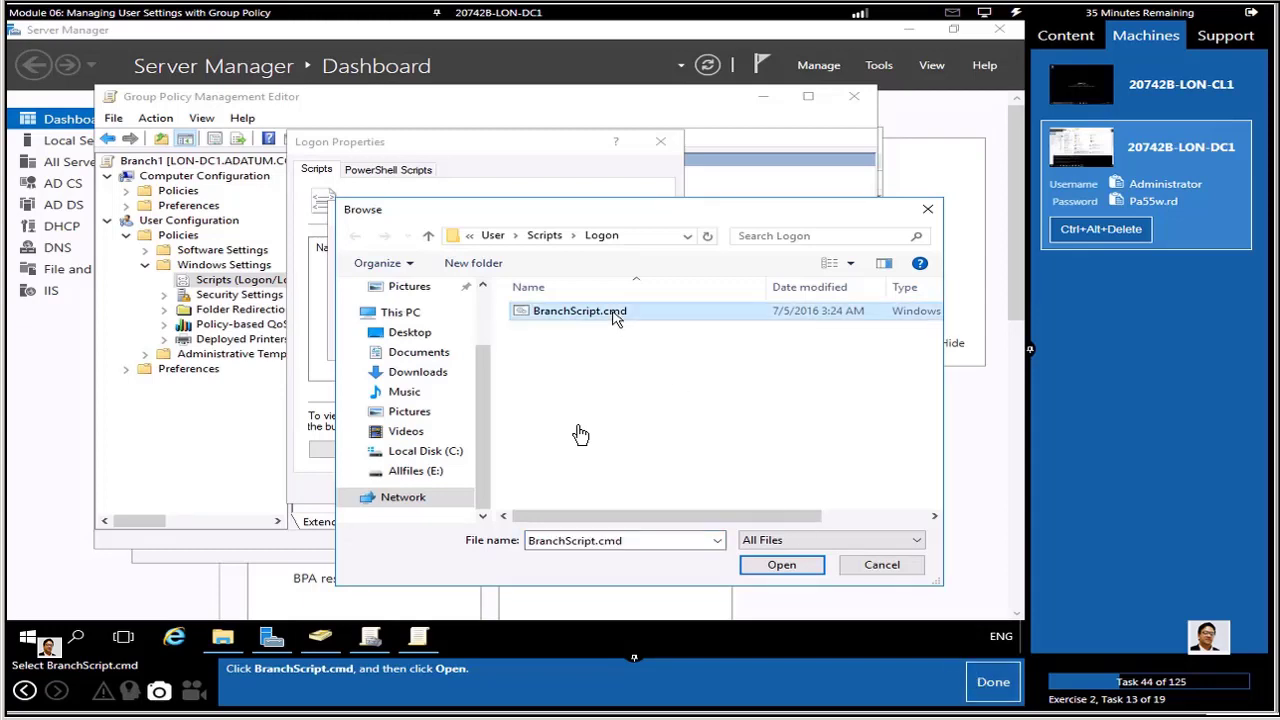
left_click(779, 567)
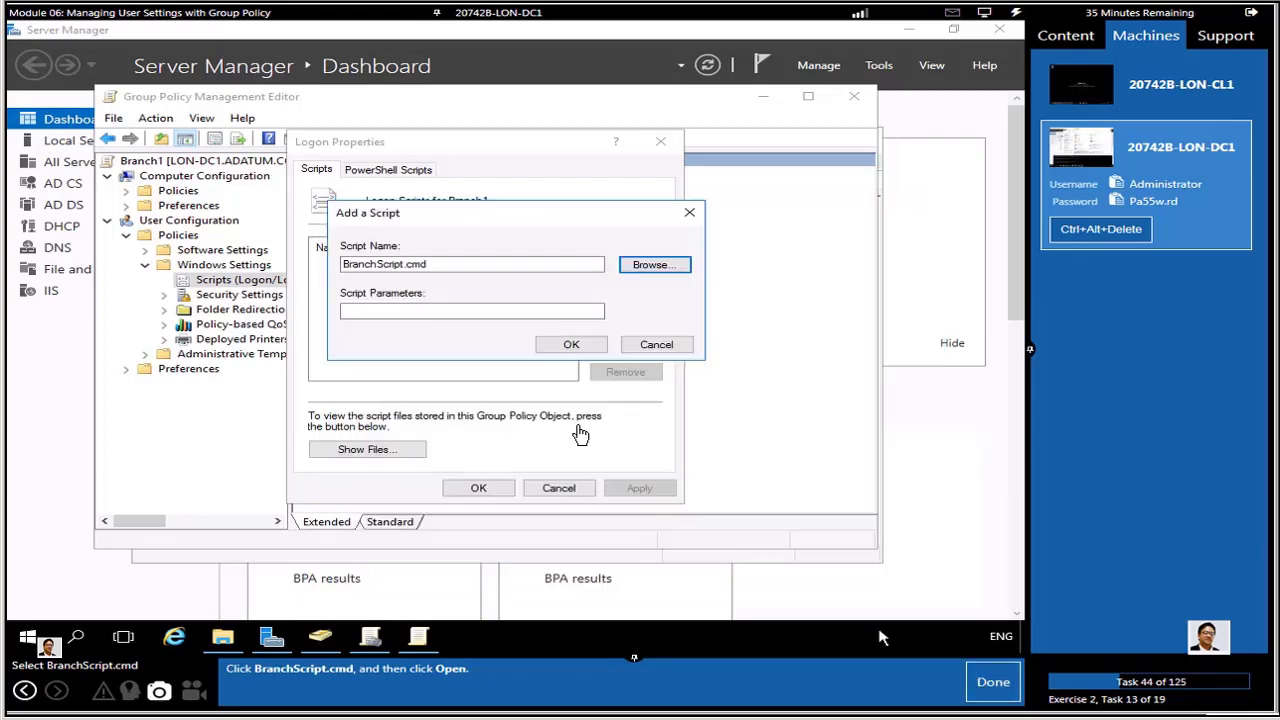
left_click(984, 684)
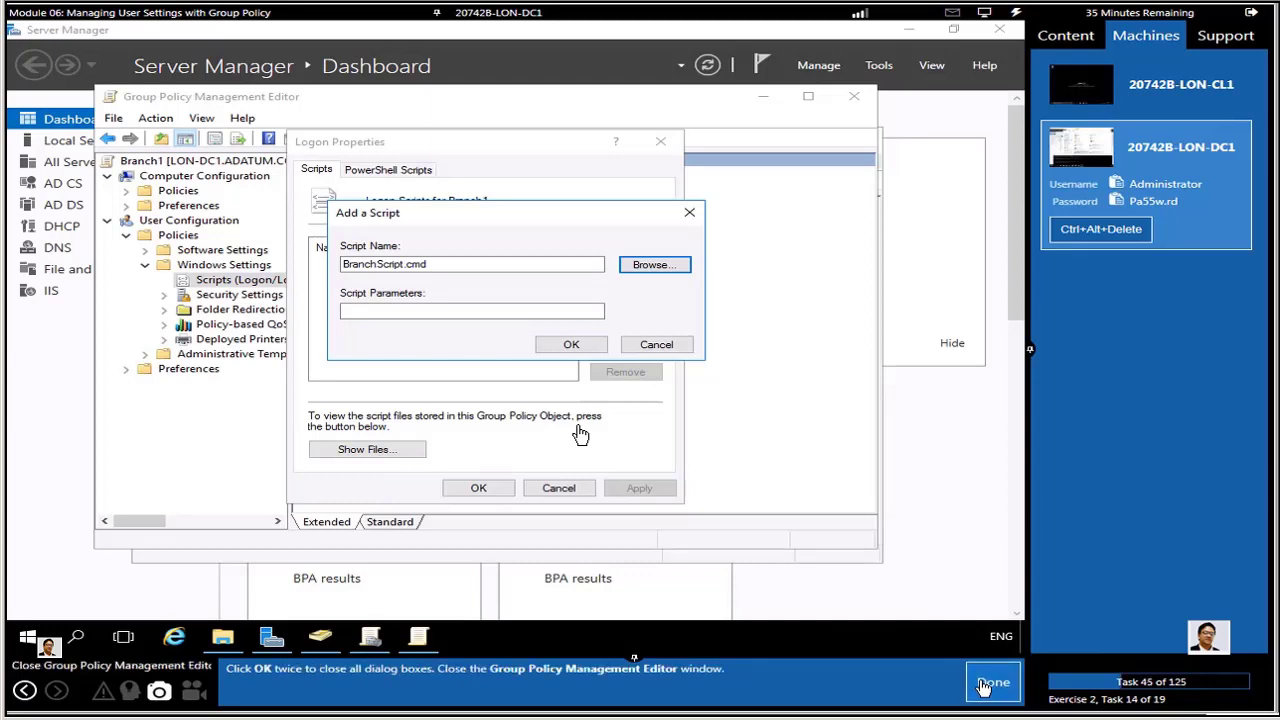
left_click(570, 346)
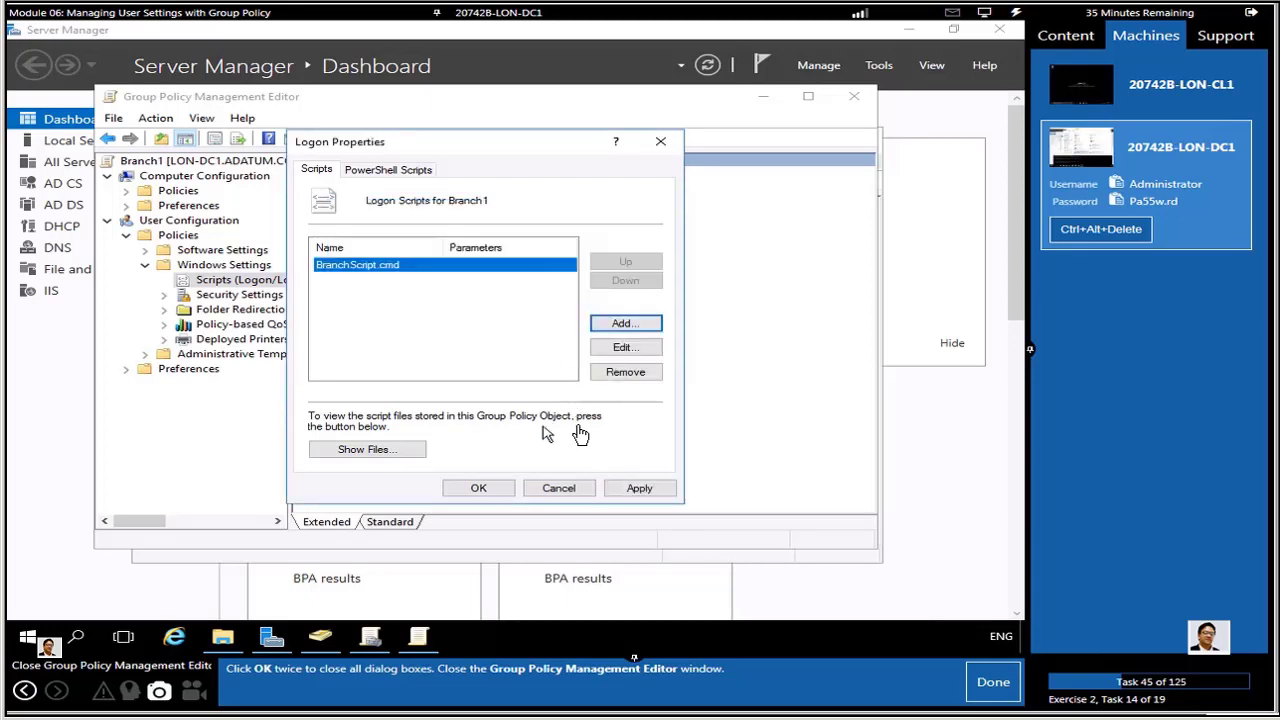
left_click(478, 488)
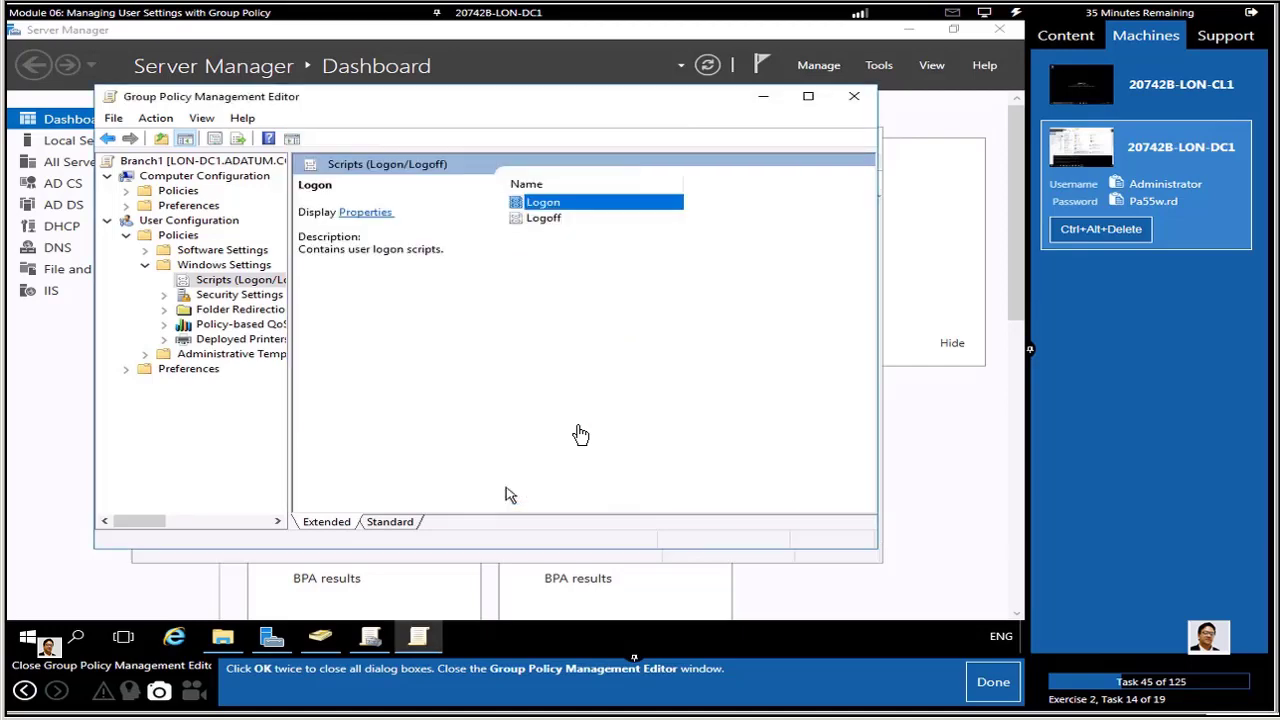
left_click(854, 96)
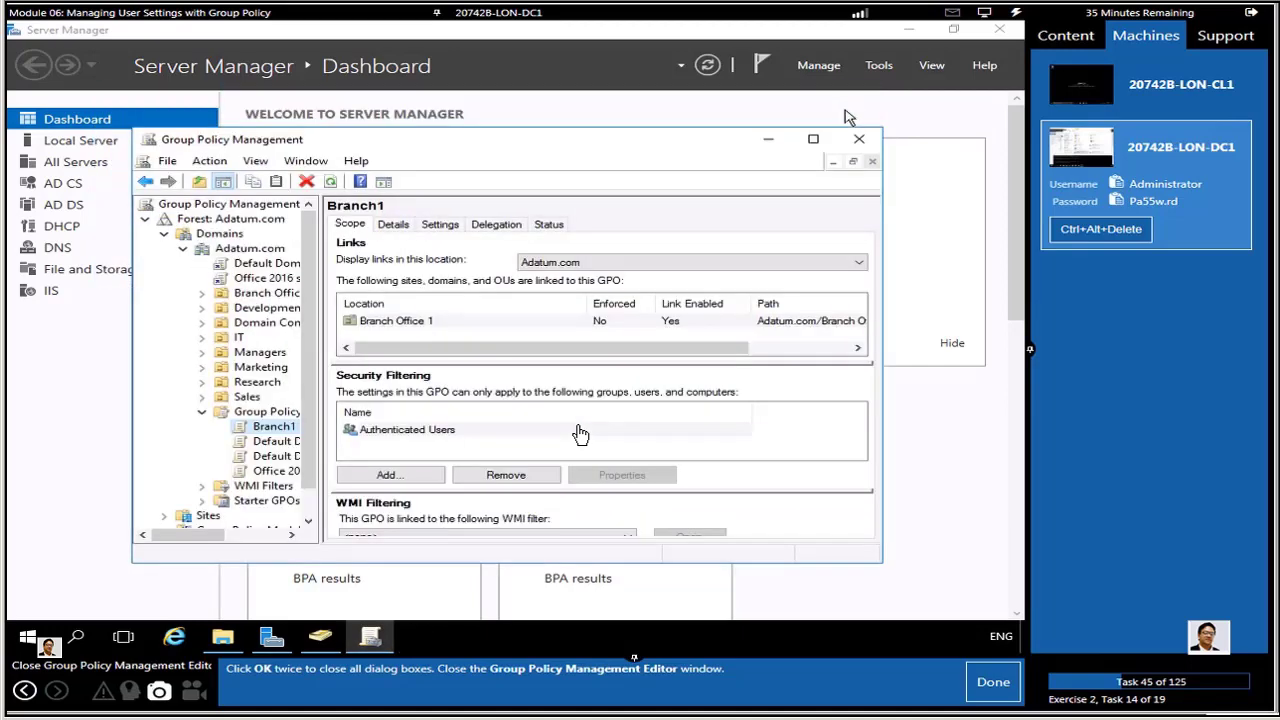
left_click(980, 681)
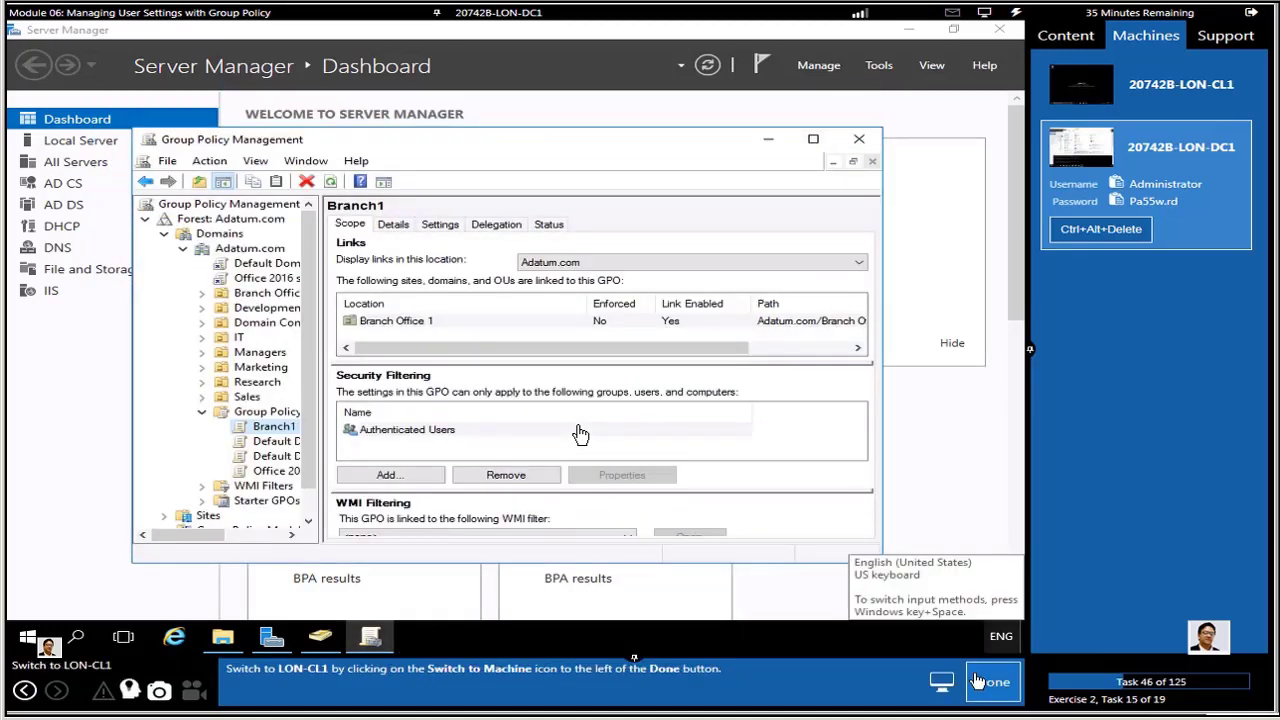
- Switch to the LON-CL1 machine and restart it, marking the corresponding lab tasks done
left_click(1190, 88)
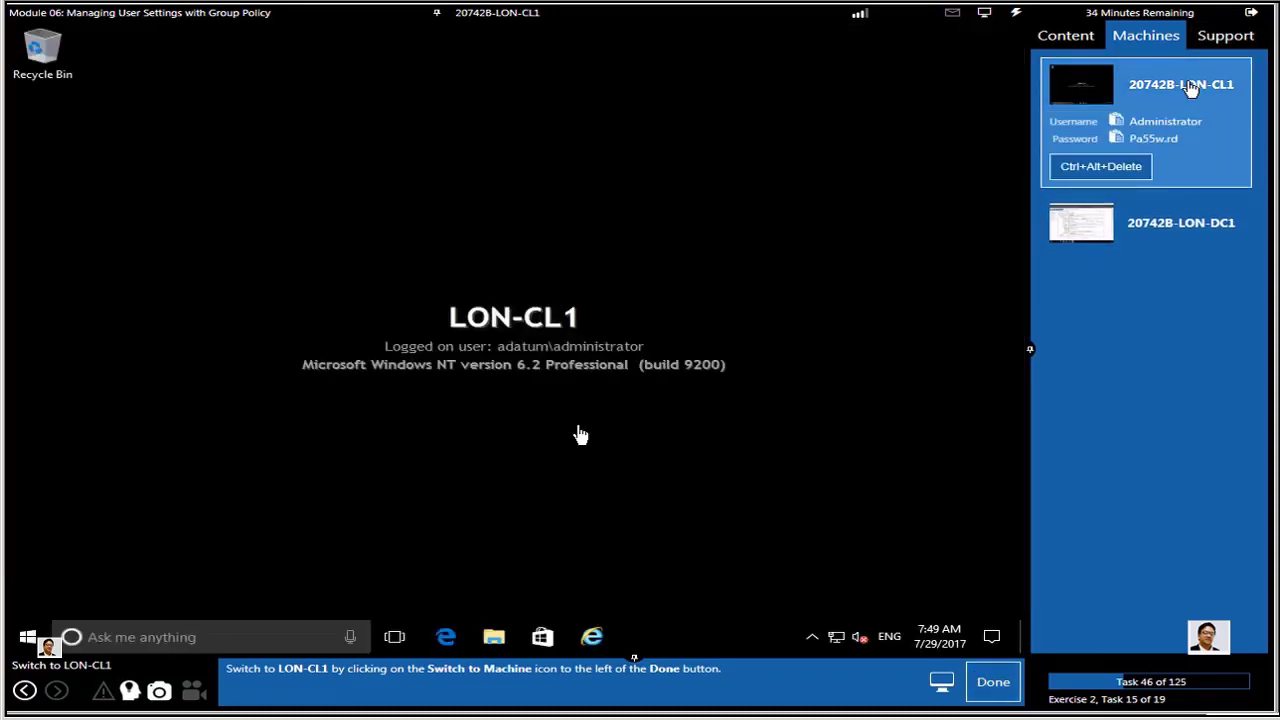
left_click(980, 683)
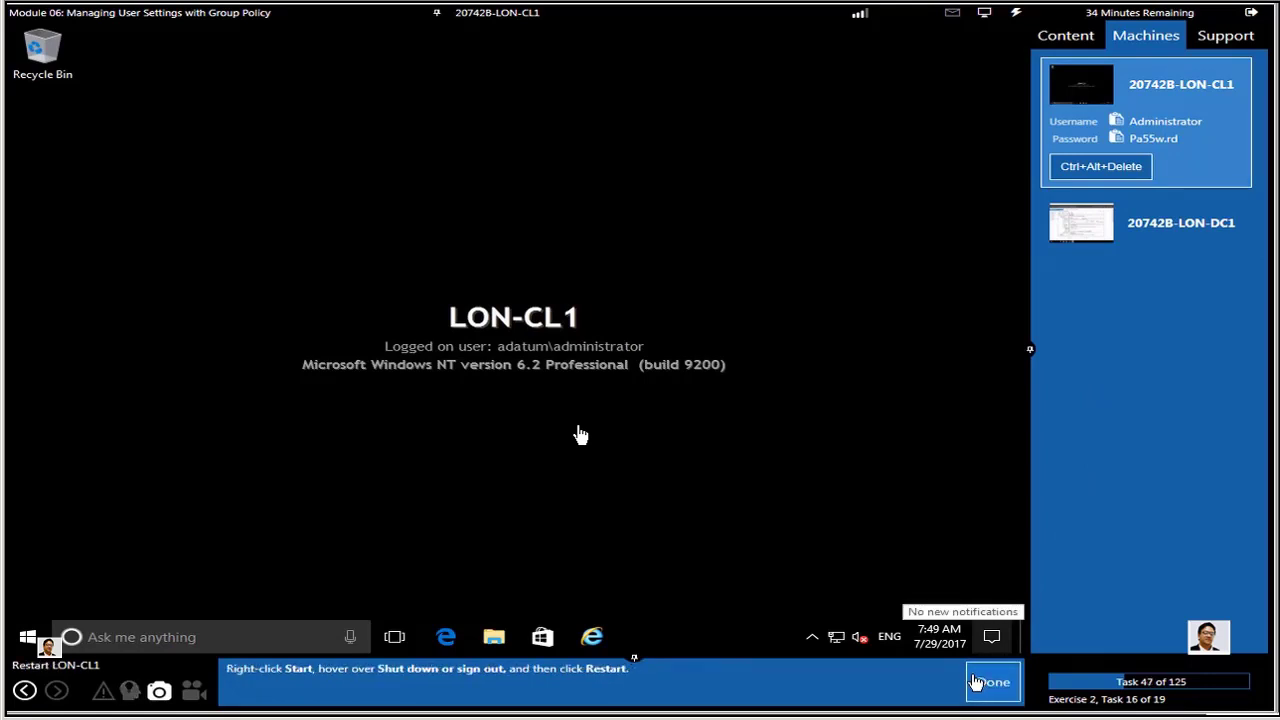
right_click(33, 637)
mouse_move(295, 598)
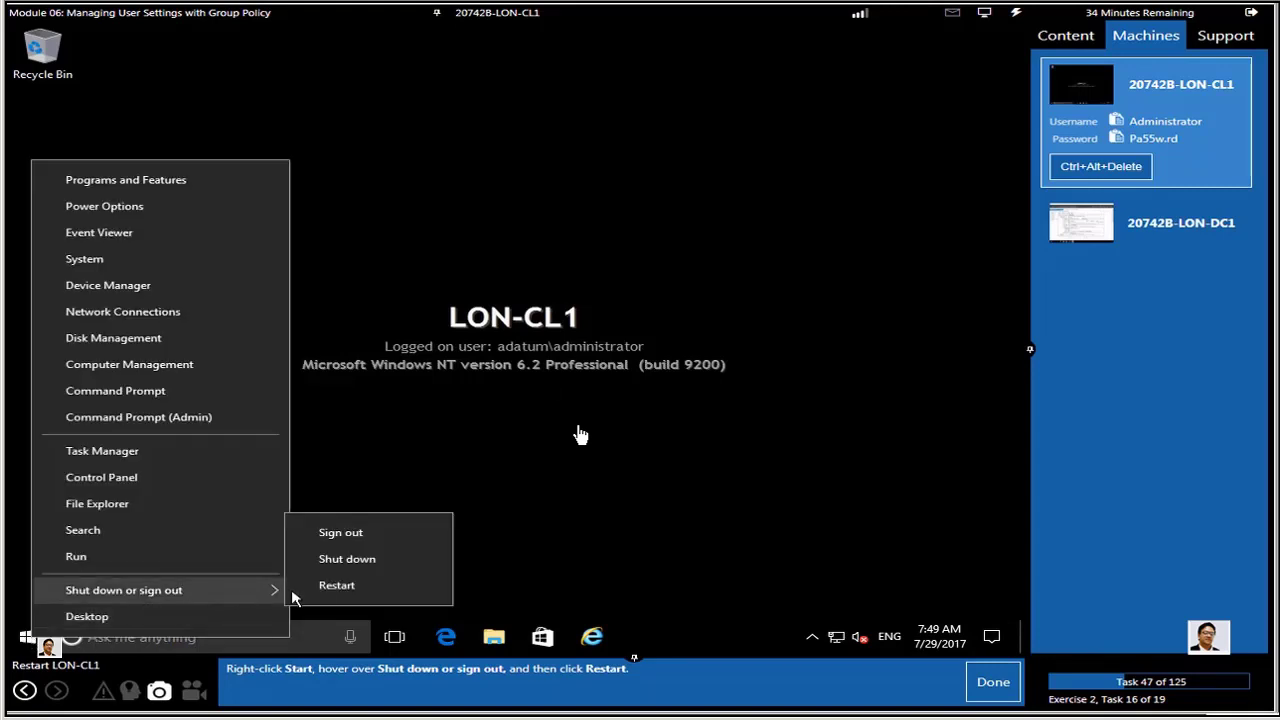
left_click(330, 586)
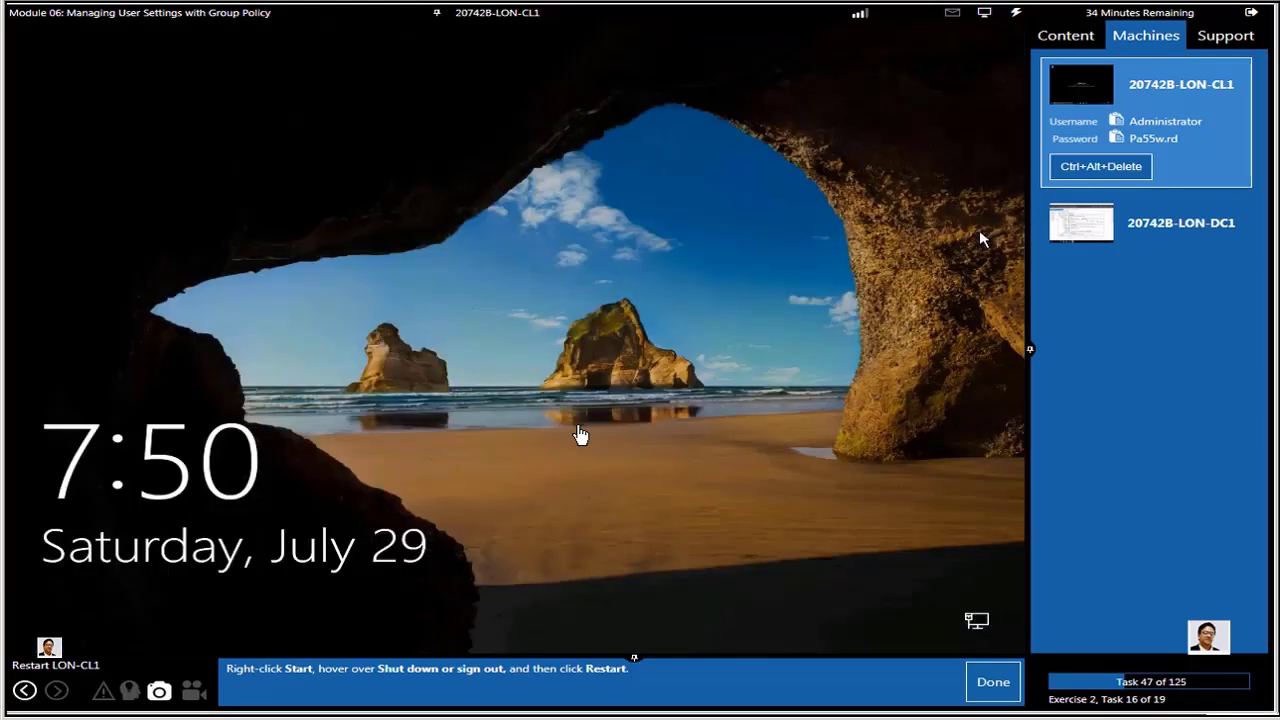
left_click(990, 683)
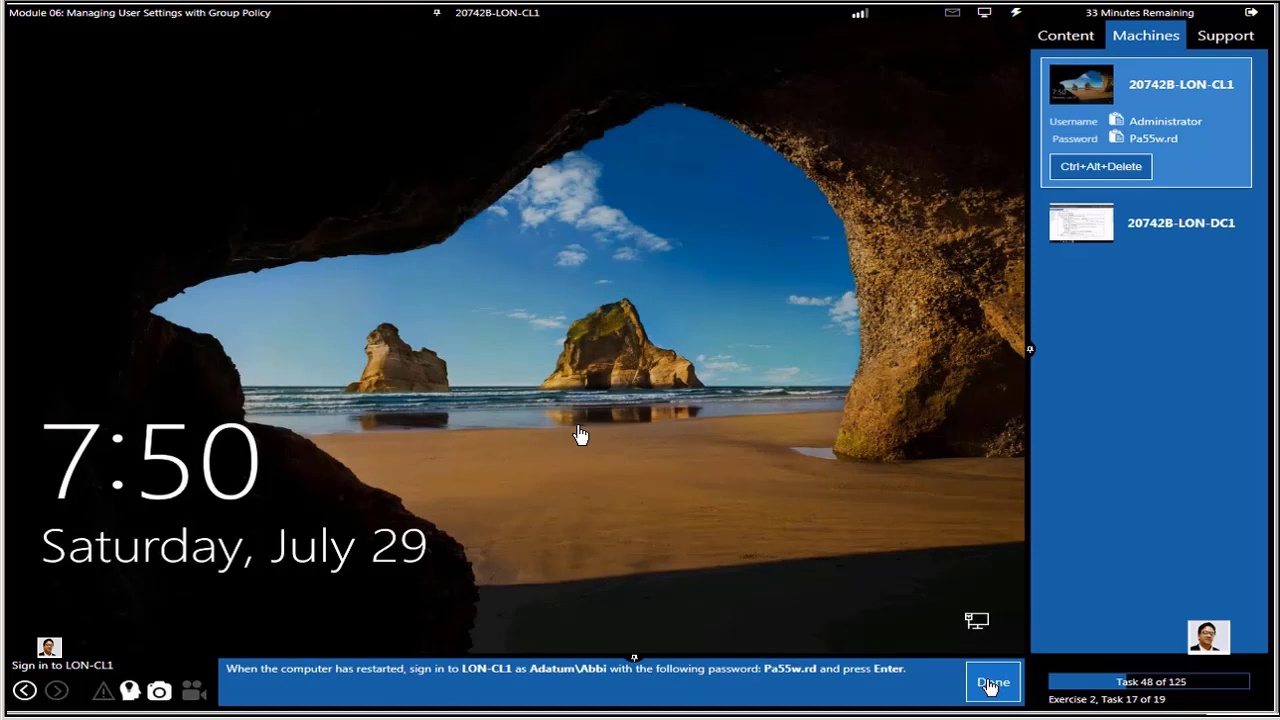
- Sign in to LON-CL1 as another user with the branch user's name and account password, and mark the sign-in task done
left_click(1015, 12)
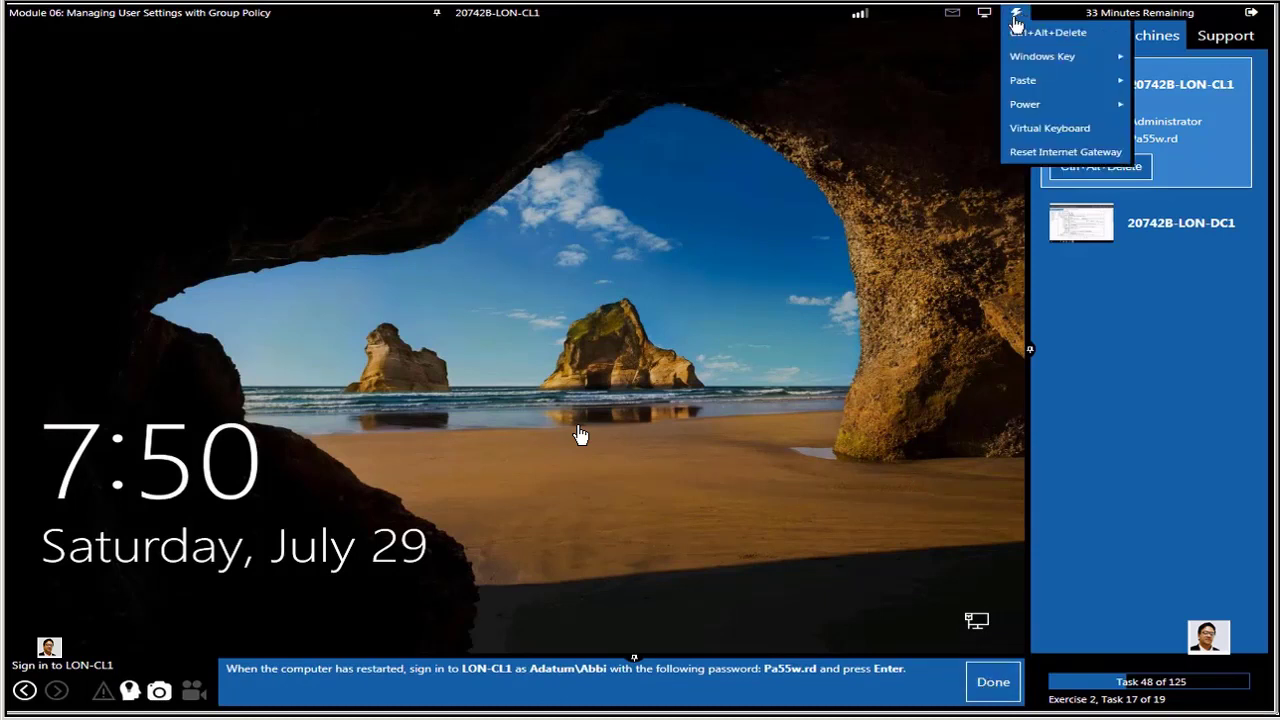
left_click(1015, 32)
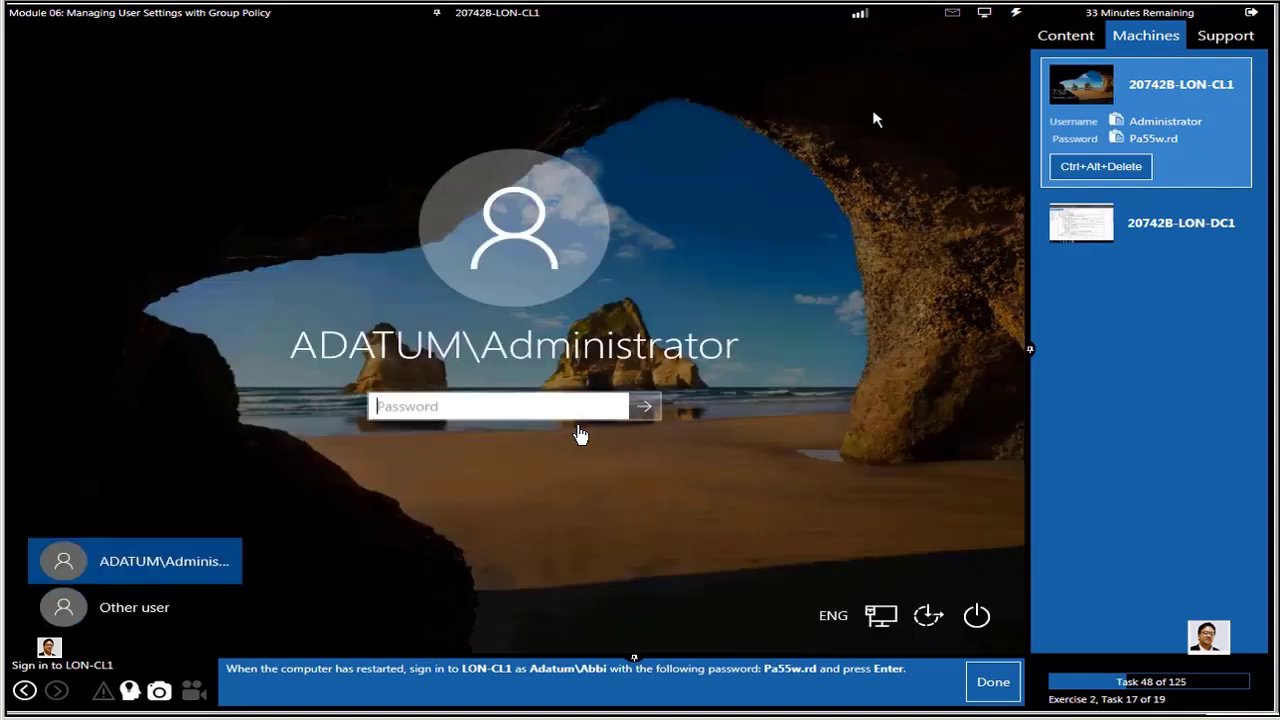
left_click(108, 609)
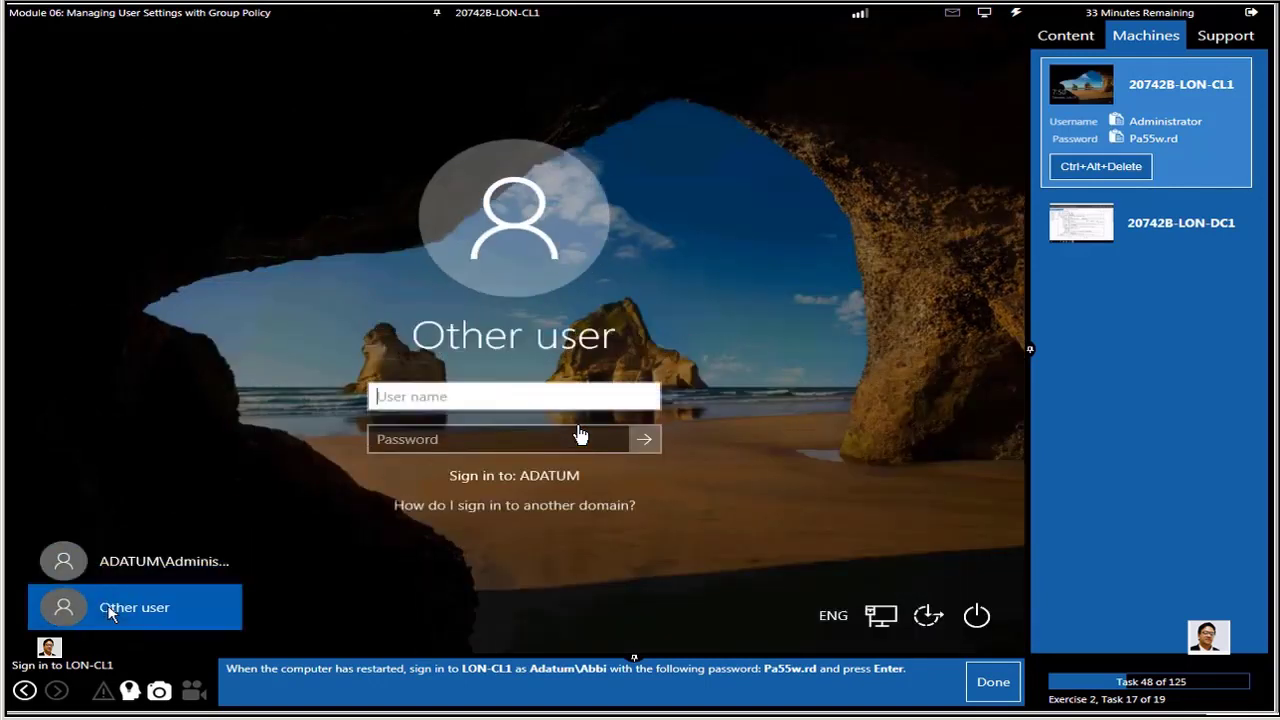
type("Abbi")
left_click(444, 446)
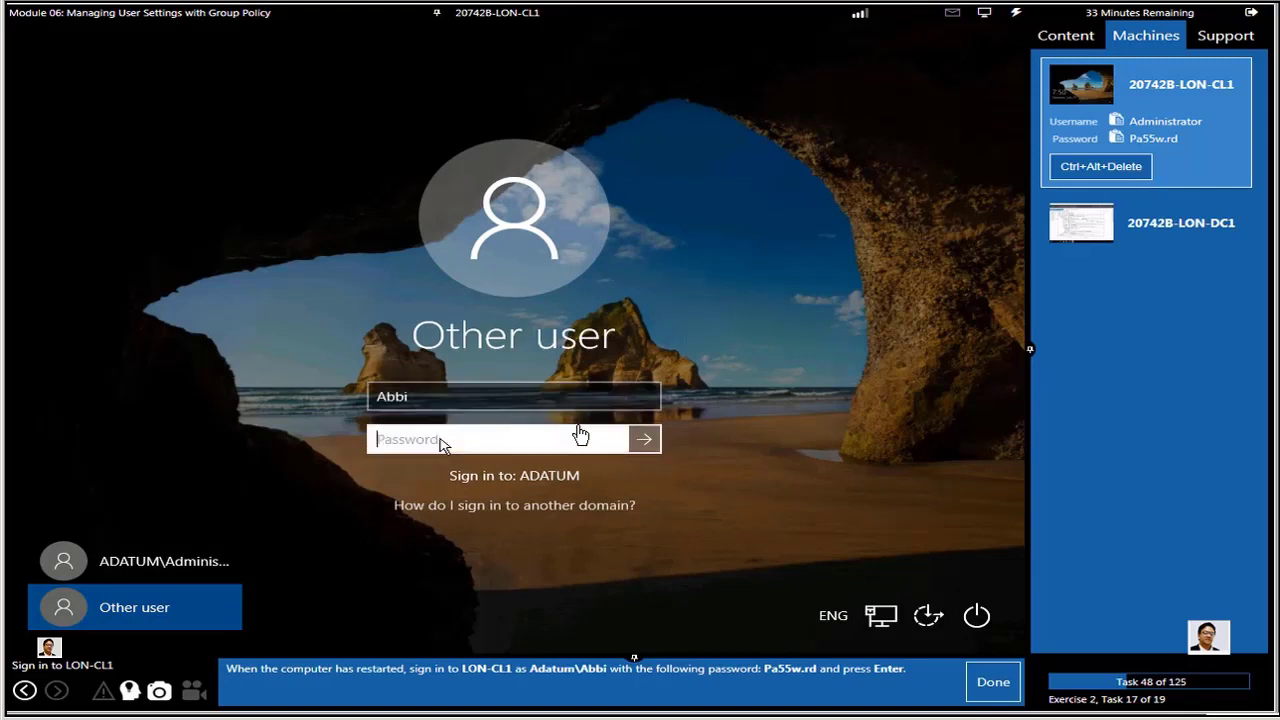
left_click(1016, 12)
mouse_move(1088, 82)
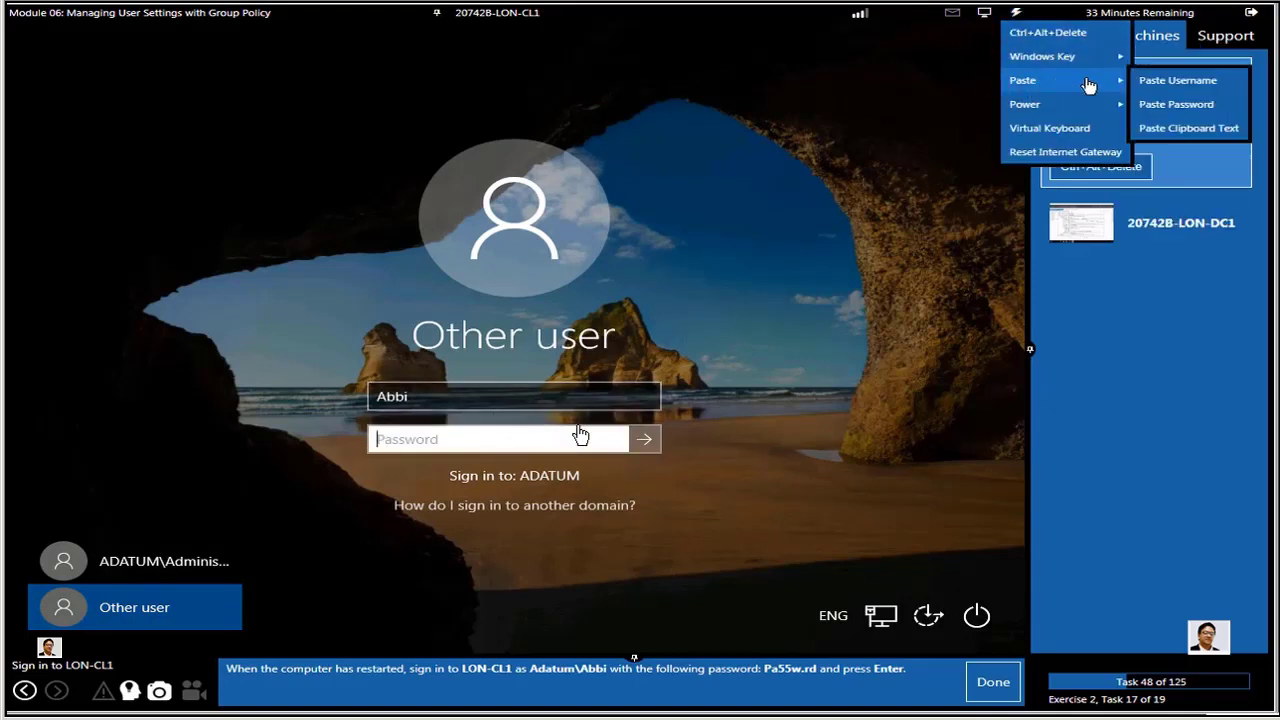
left_click(1148, 105)
left_click(648, 442)
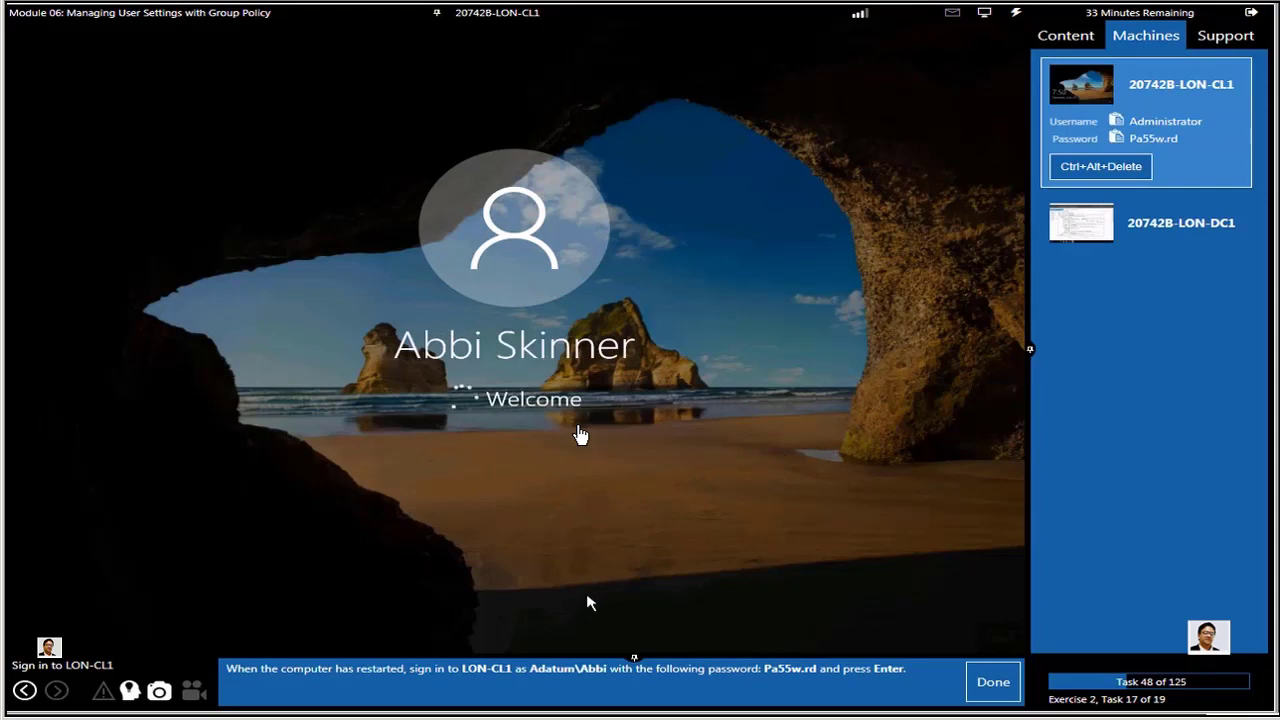
left_click(993, 685)
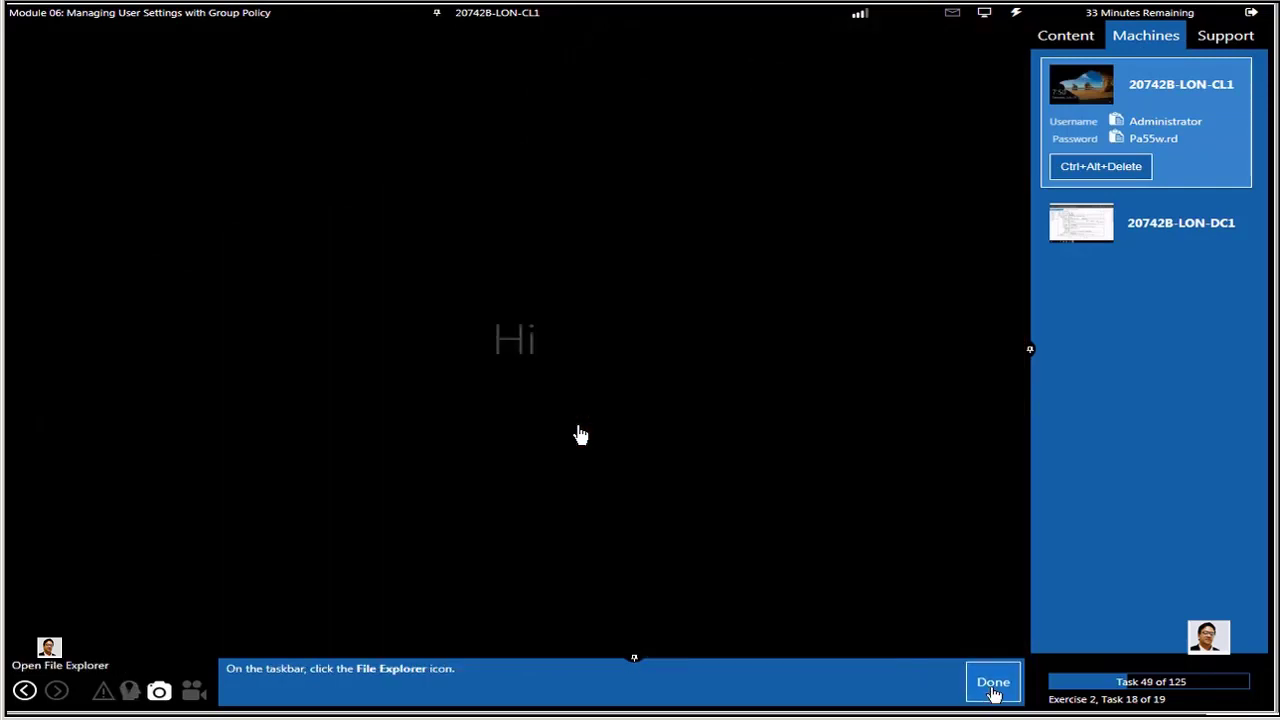
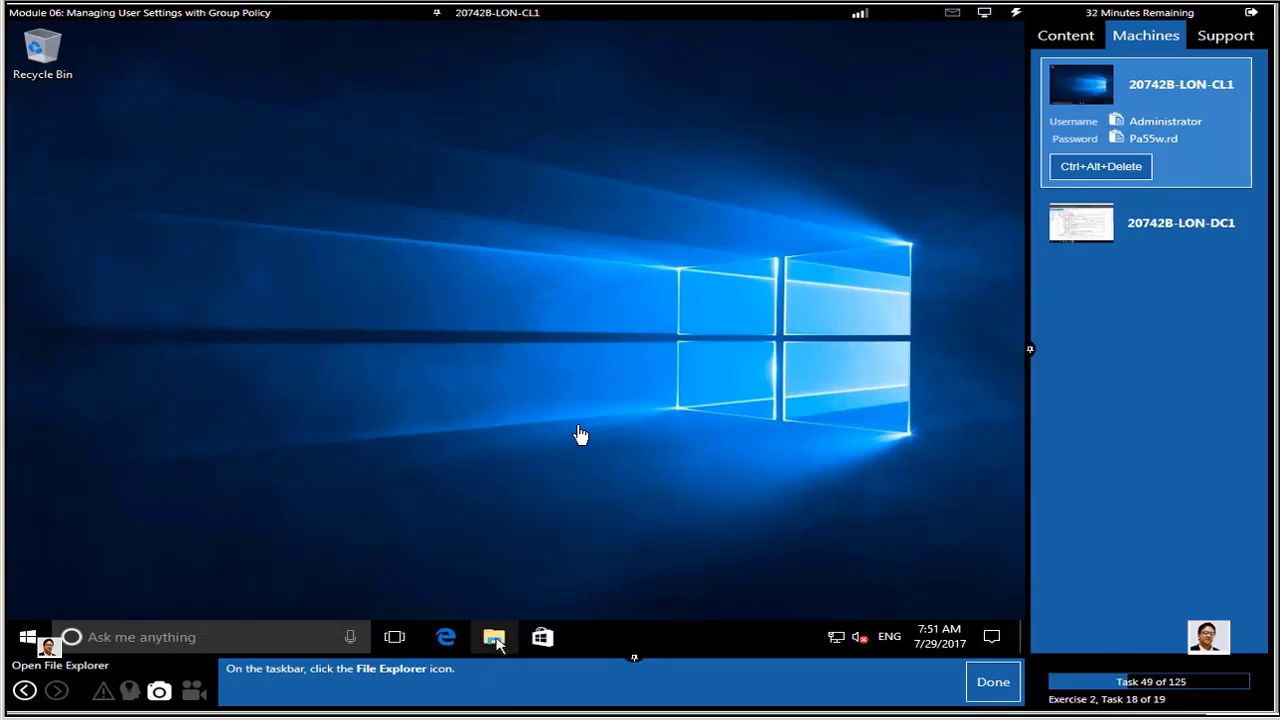
- Check This PC in File Explorer for mapped drive S under the network locations, and mark the remaining exercise tasks done
left_click(494, 637)
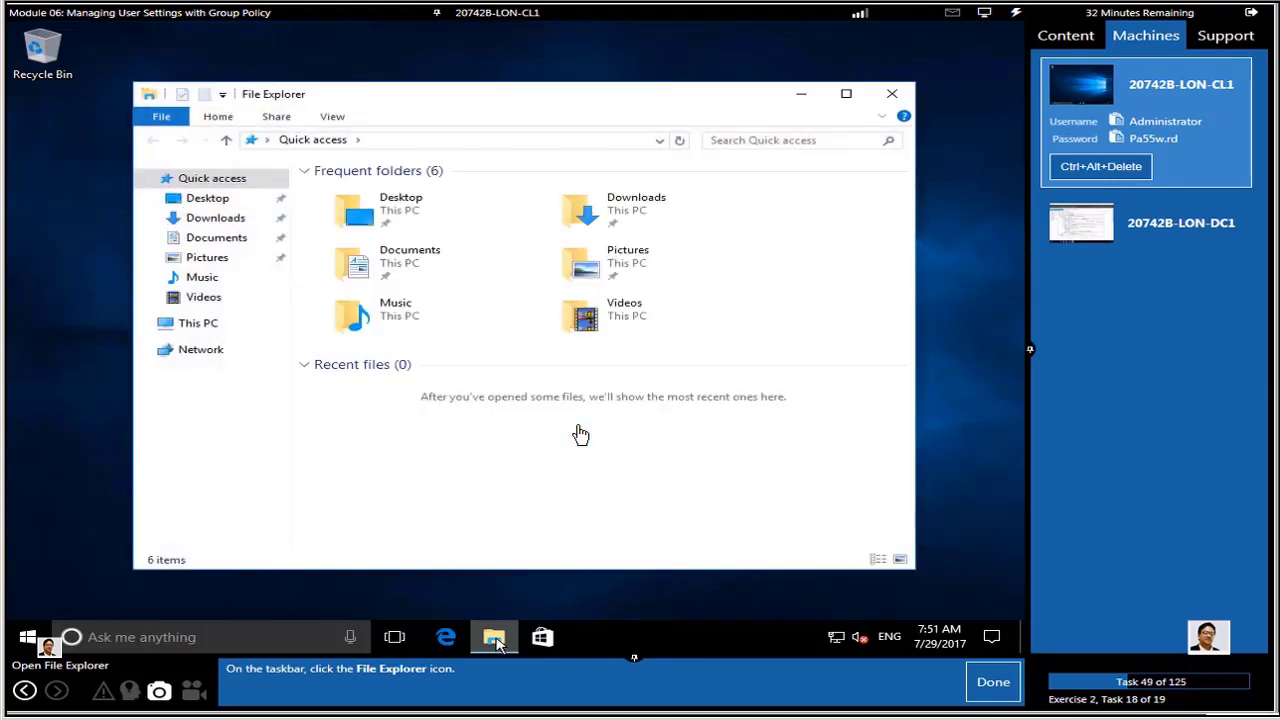
left_click(990, 682)
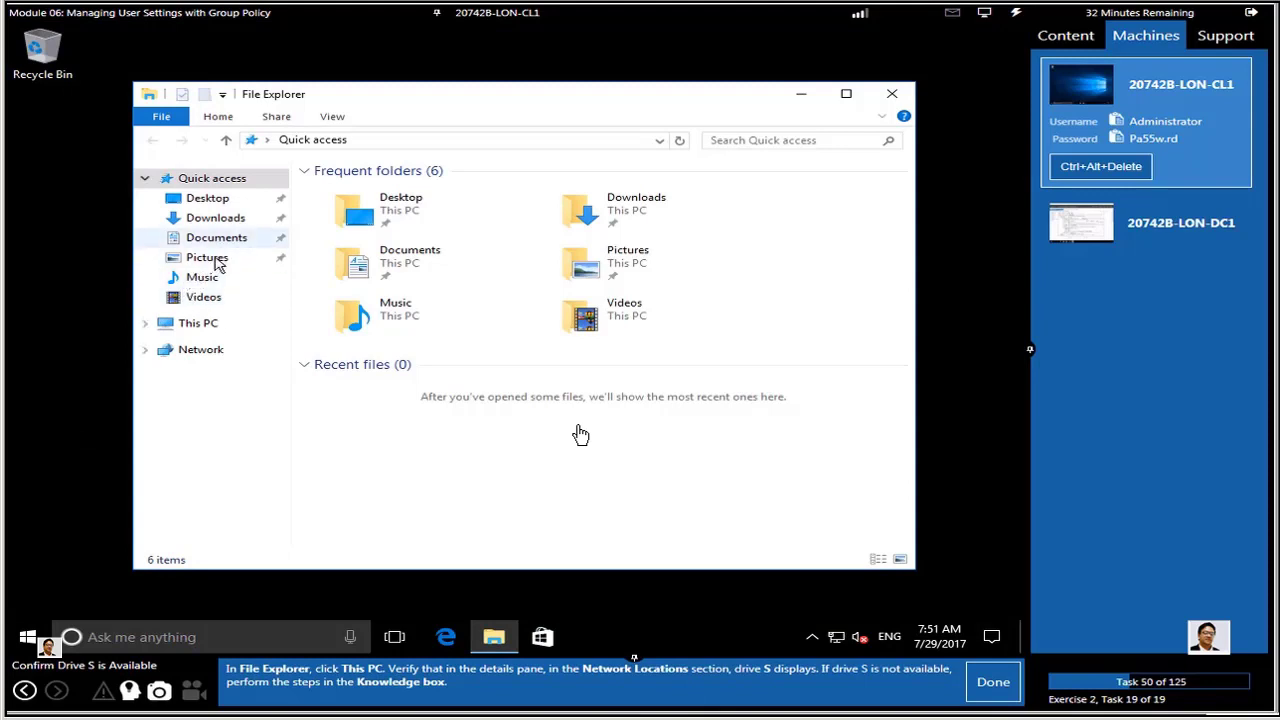
left_click(202, 328)
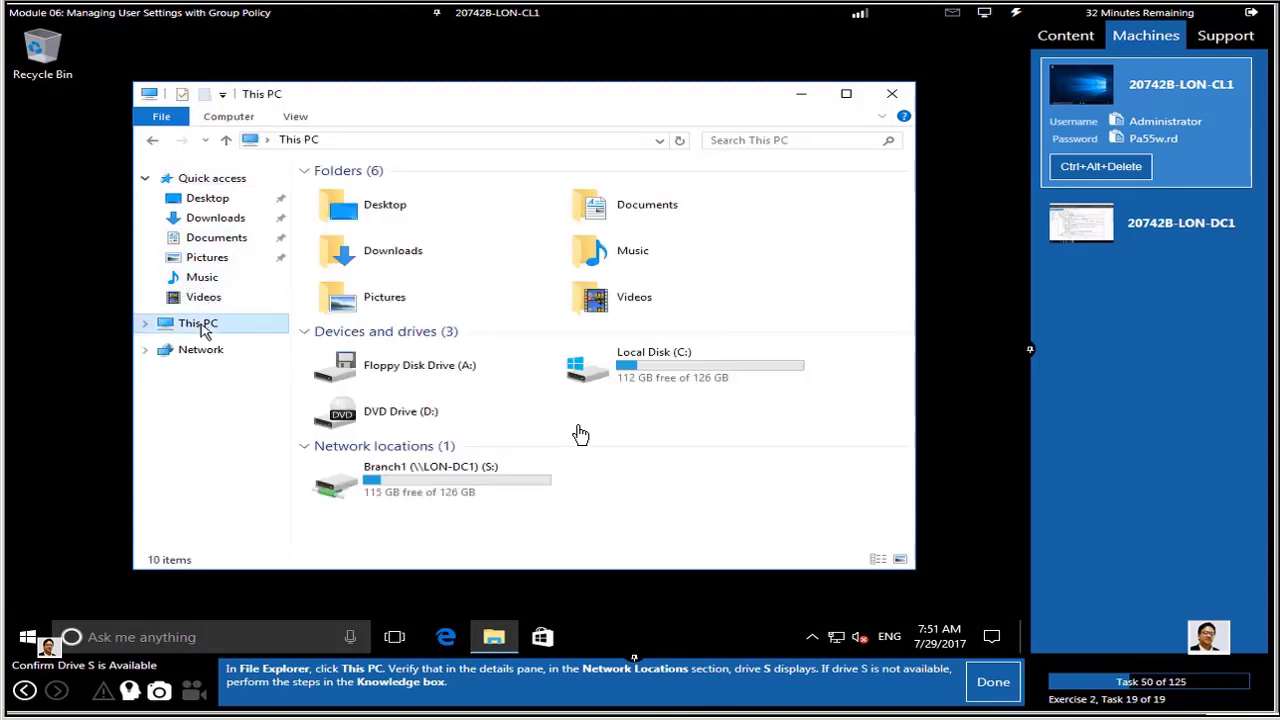
left_click(460, 490)
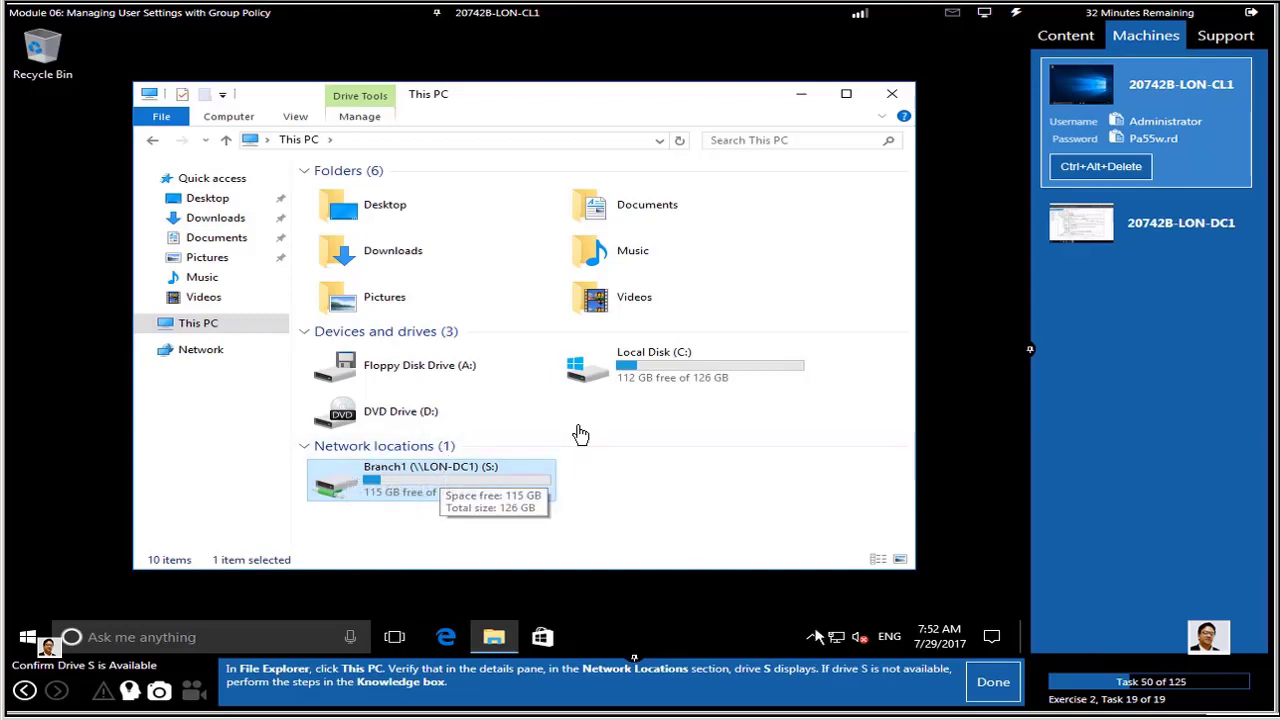
left_click(994, 686)
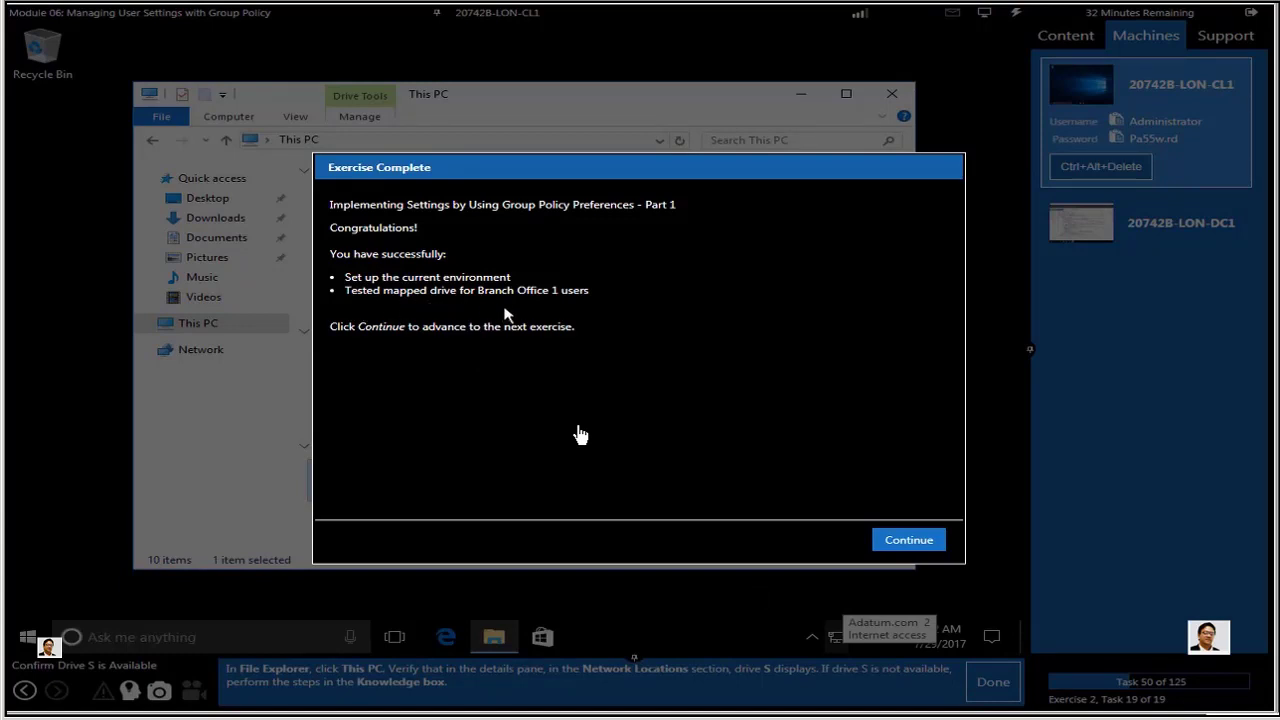
- Advance to the Group Policy Preferences Part 2 exercise and switch to the LON-DC1 machine, marking that task done
left_click(920, 546)
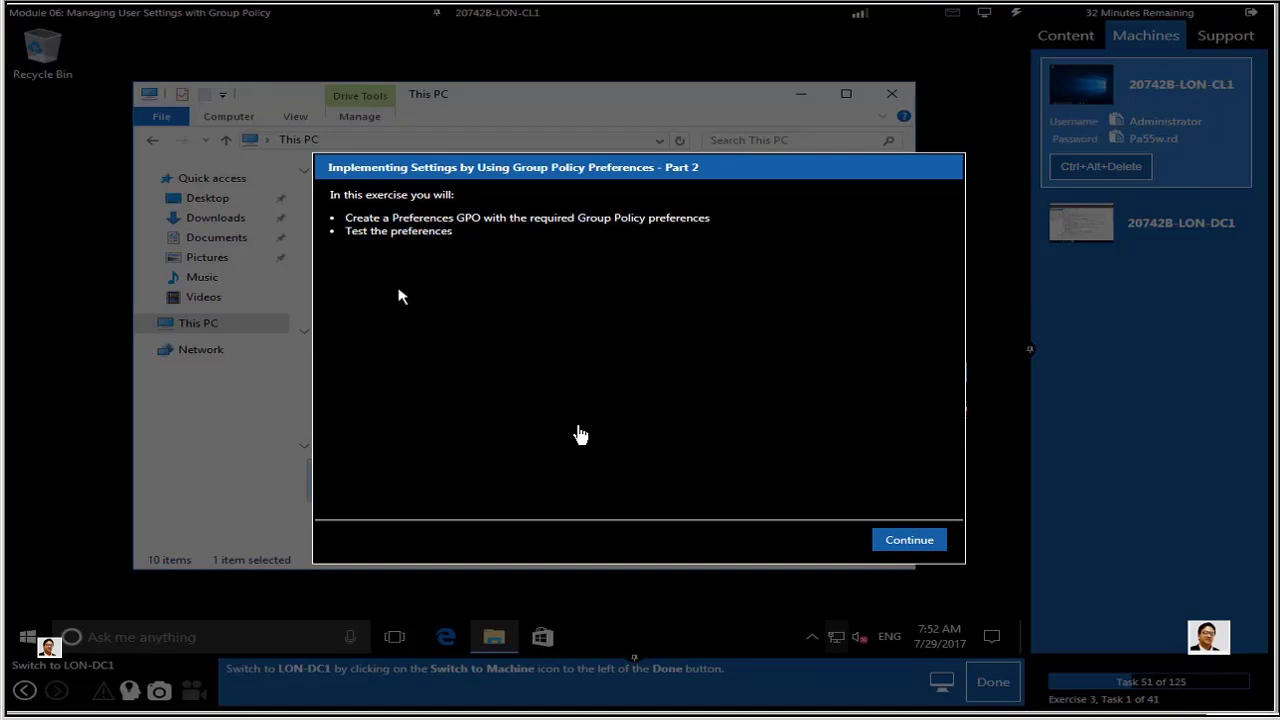
left_click(897, 548)
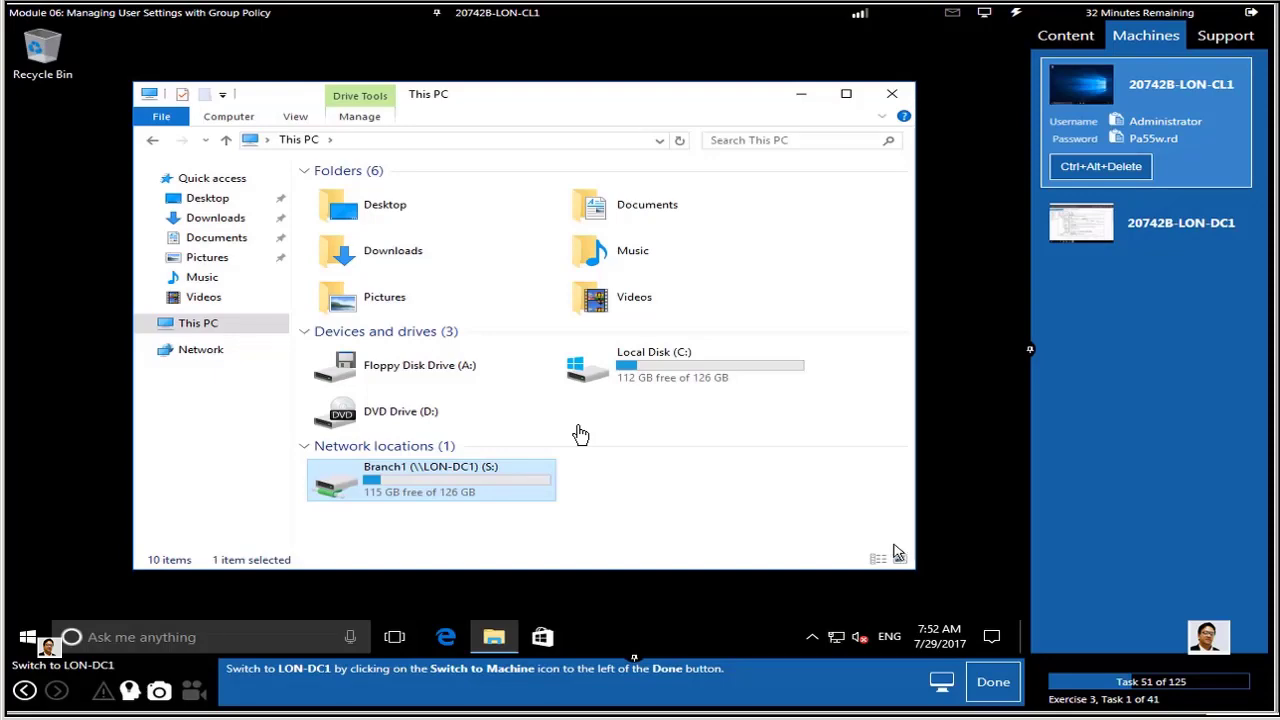
left_click(1158, 222)
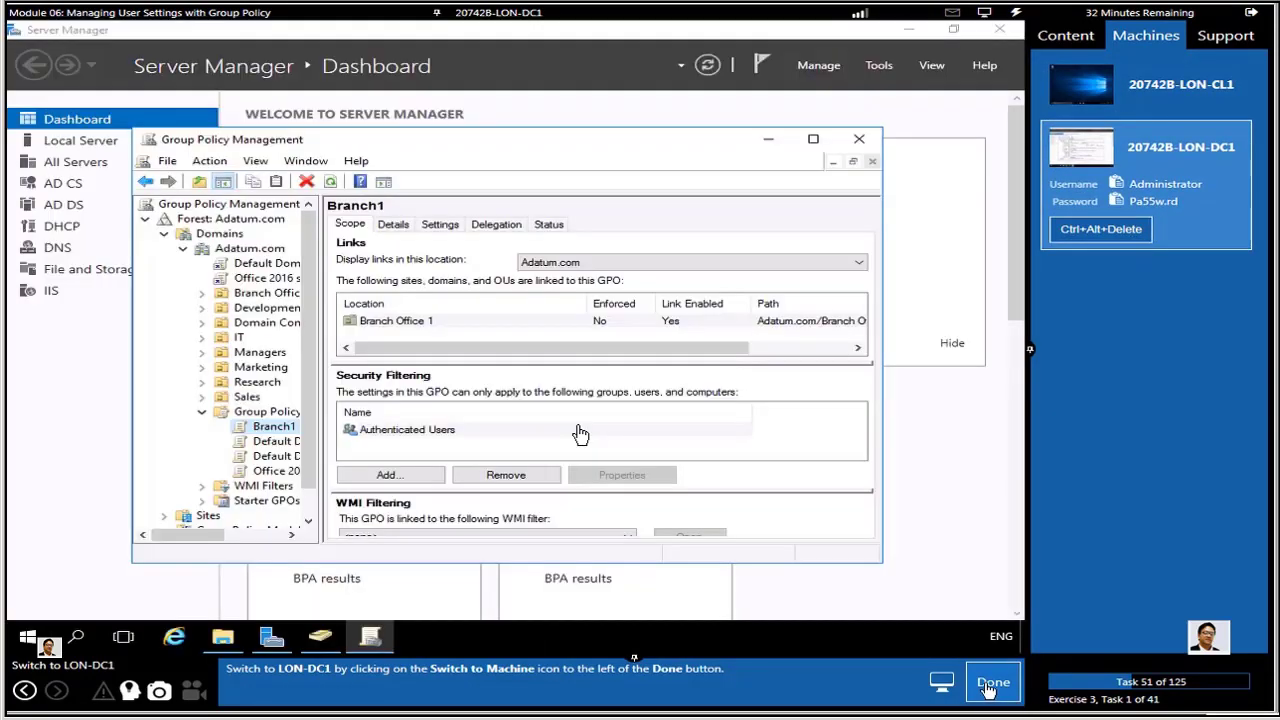
left_click(988, 686)
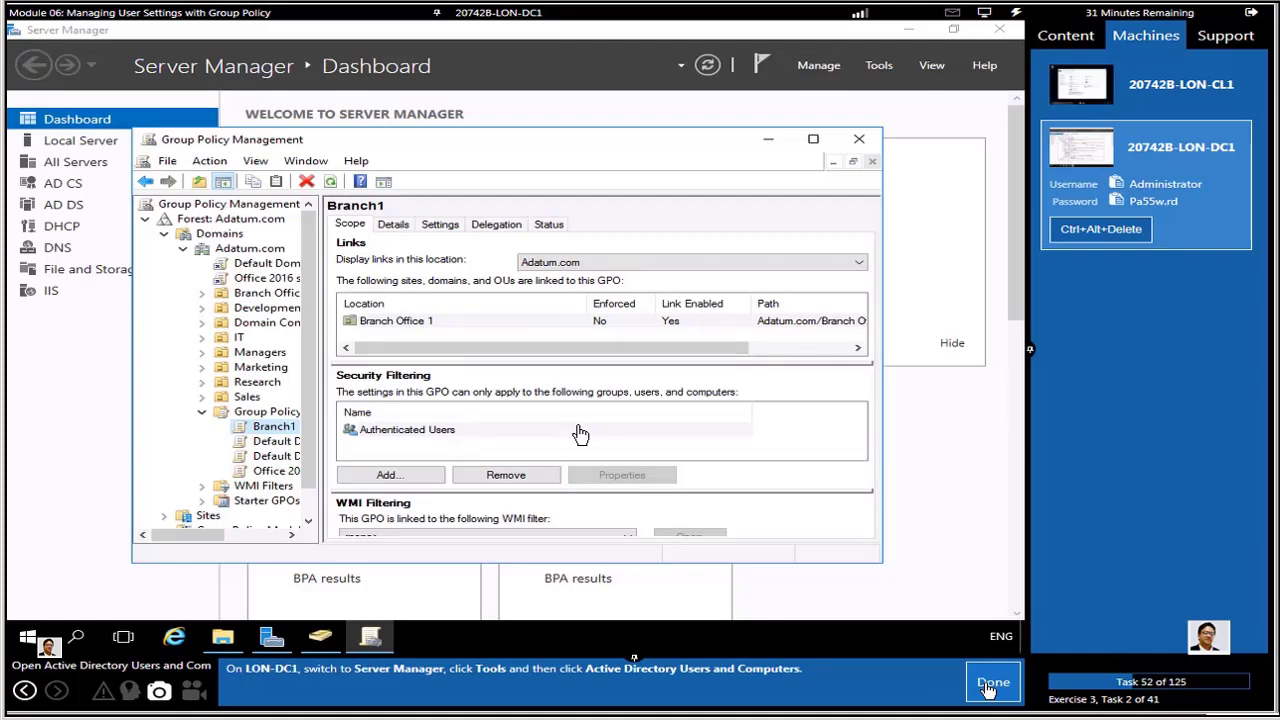
- Create a global security group named Computer Administrators in the IT organizational unit, marking the related lab tasks done
left_click(318, 640)
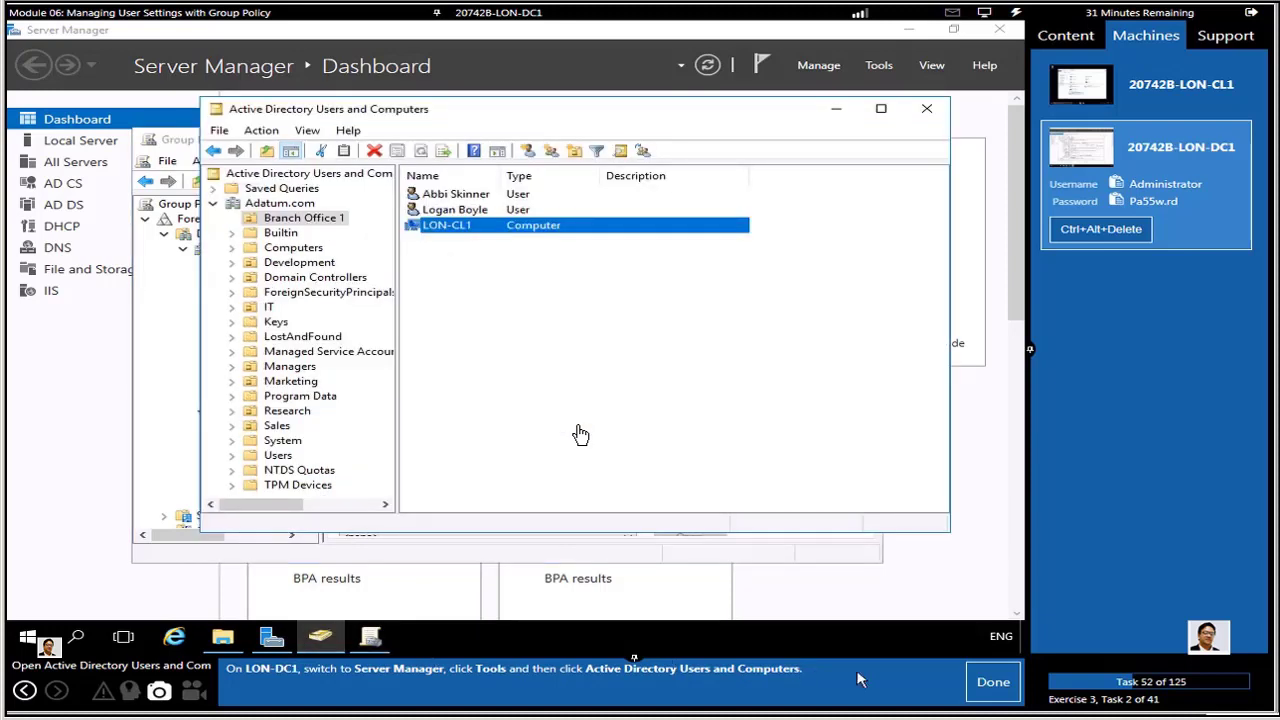
left_click(988, 685)
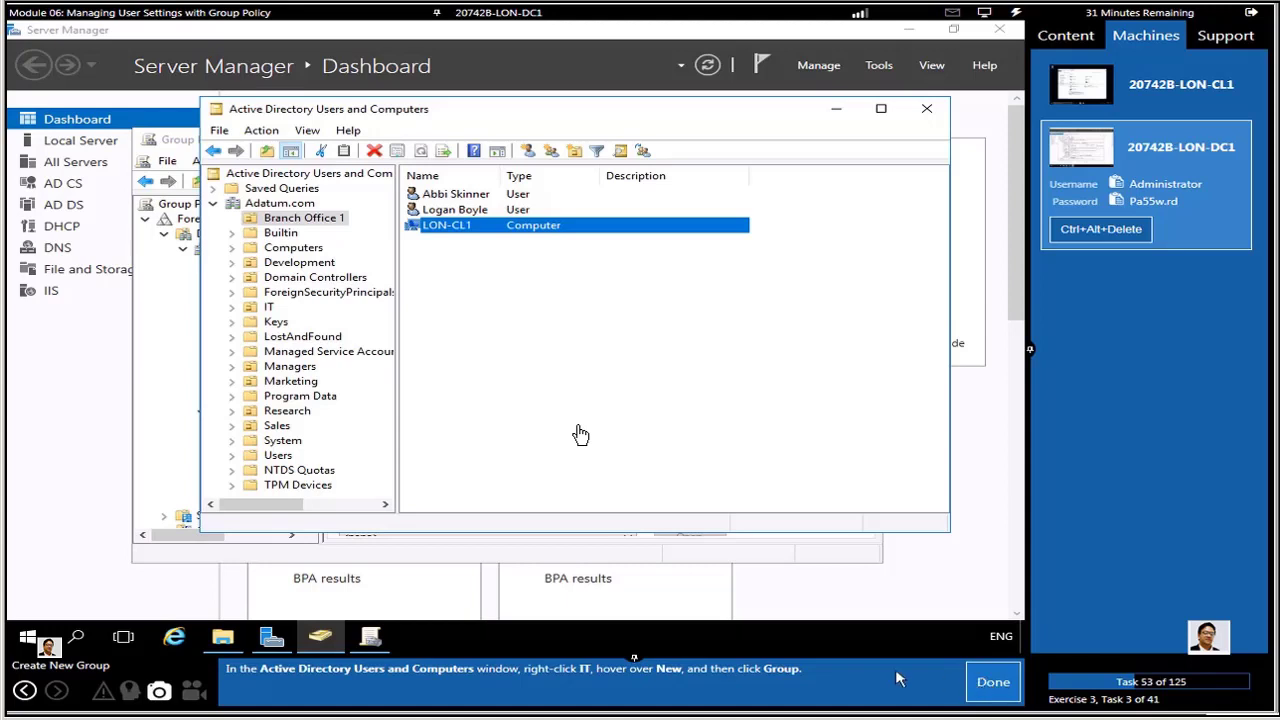
left_click(270, 310)
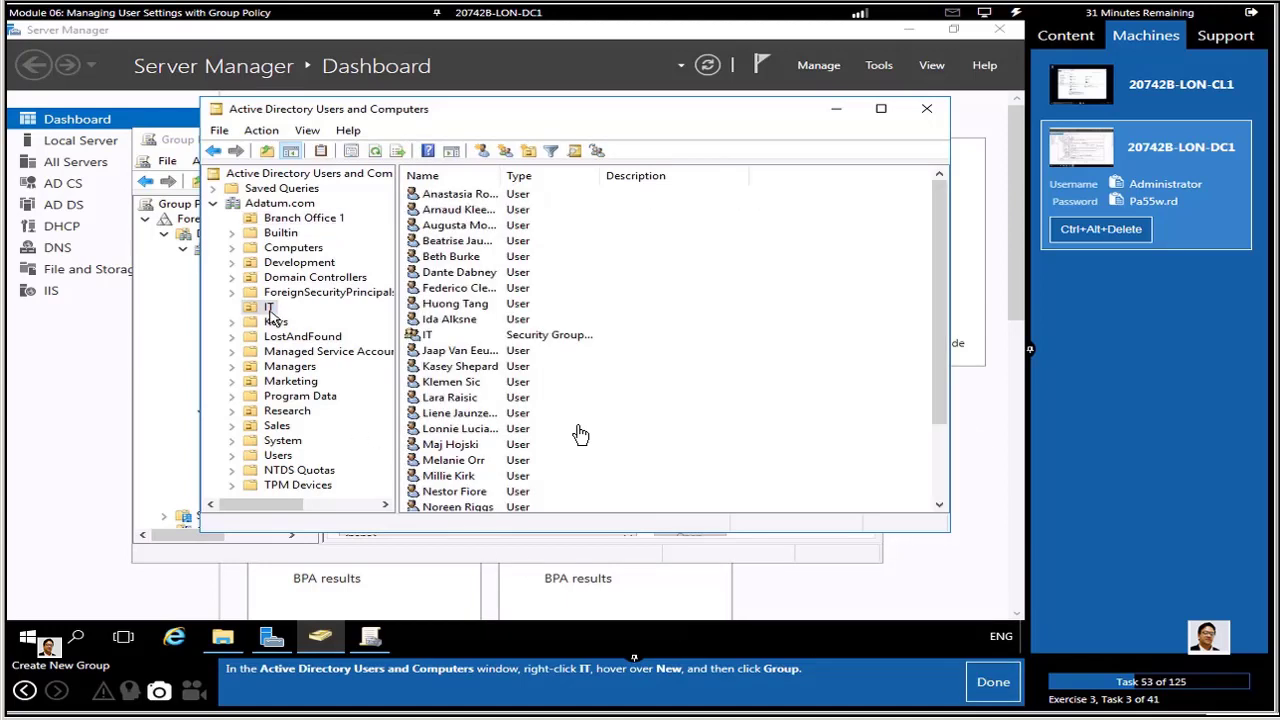
right_click(270, 310)
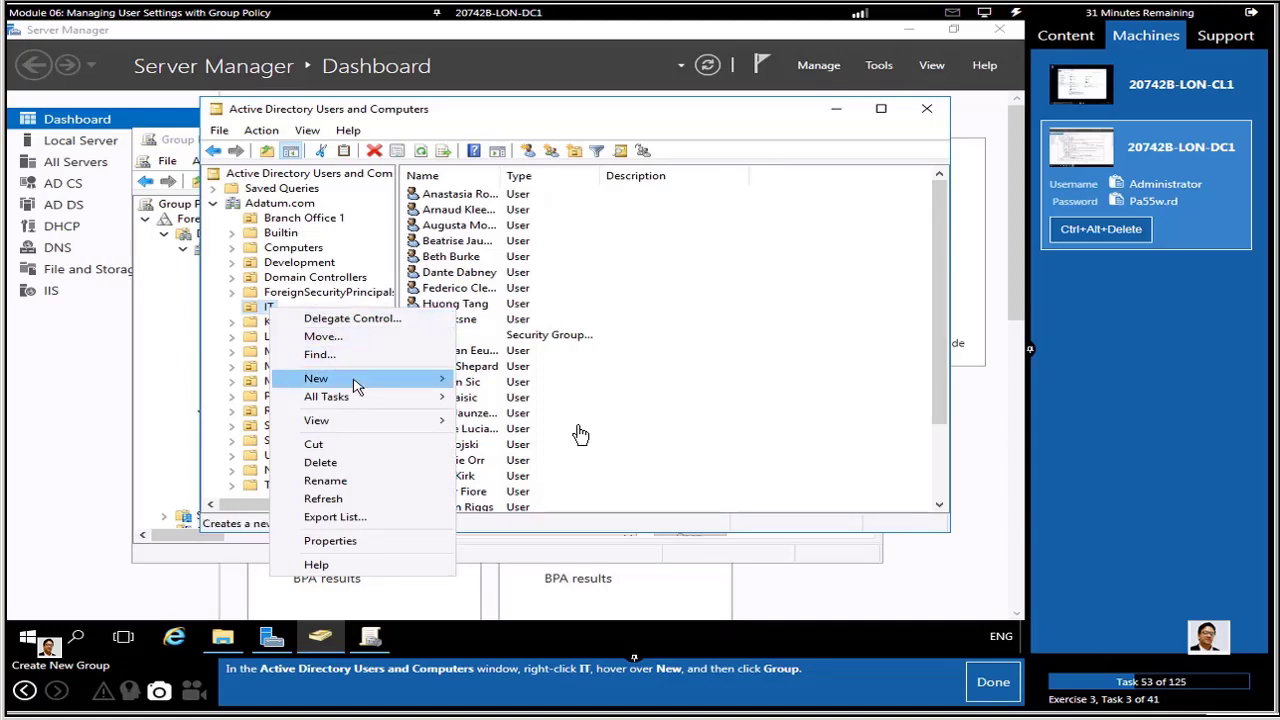
mouse_move(350, 379)
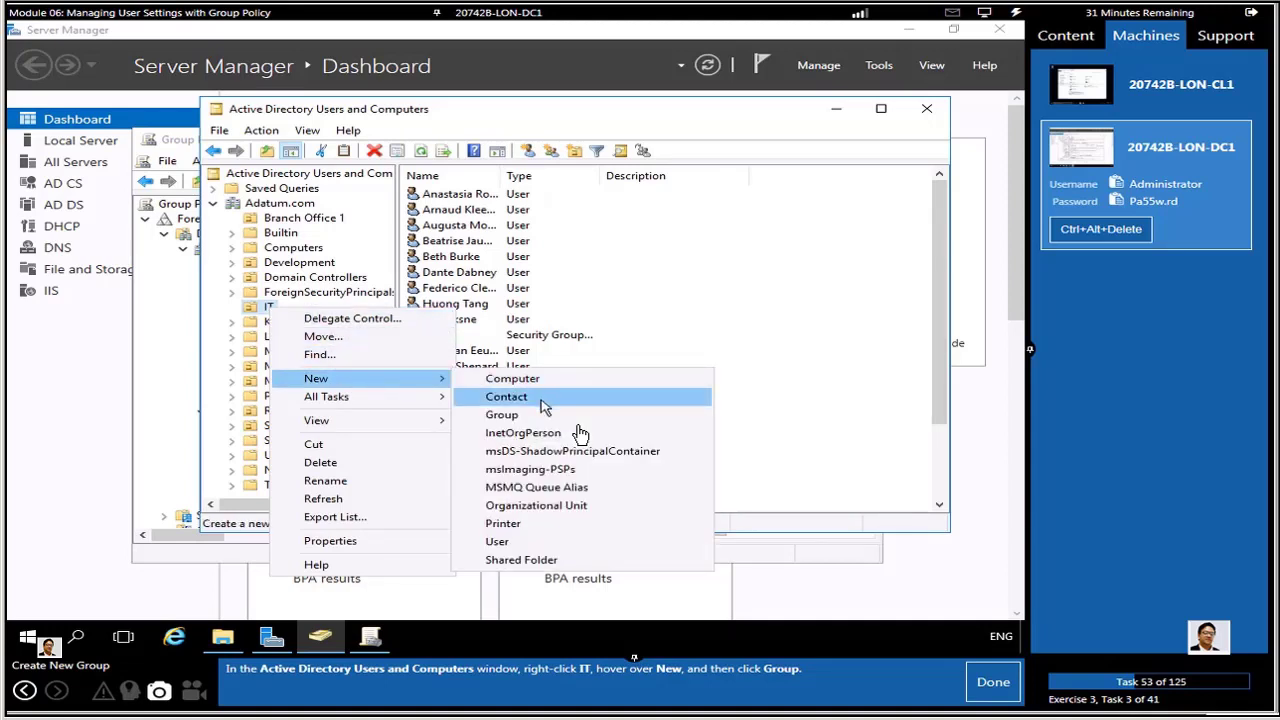
left_click(502, 414)
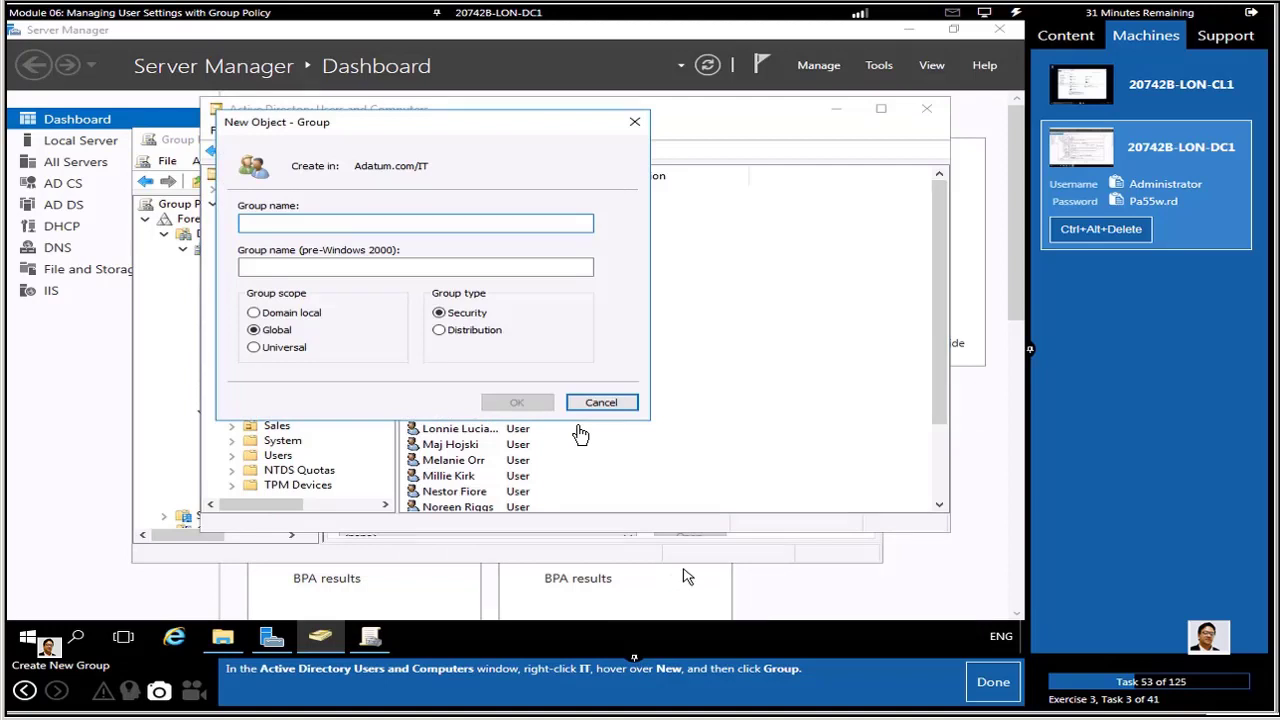
left_click(992, 688)
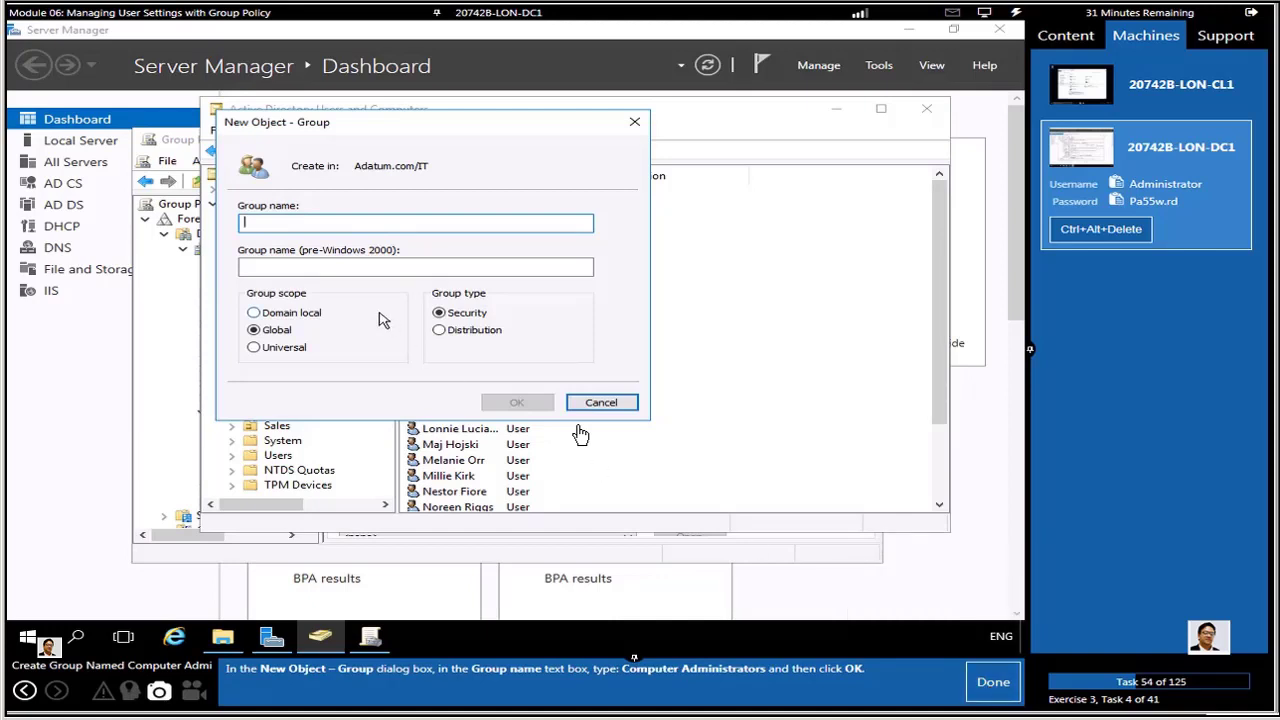
type("C")
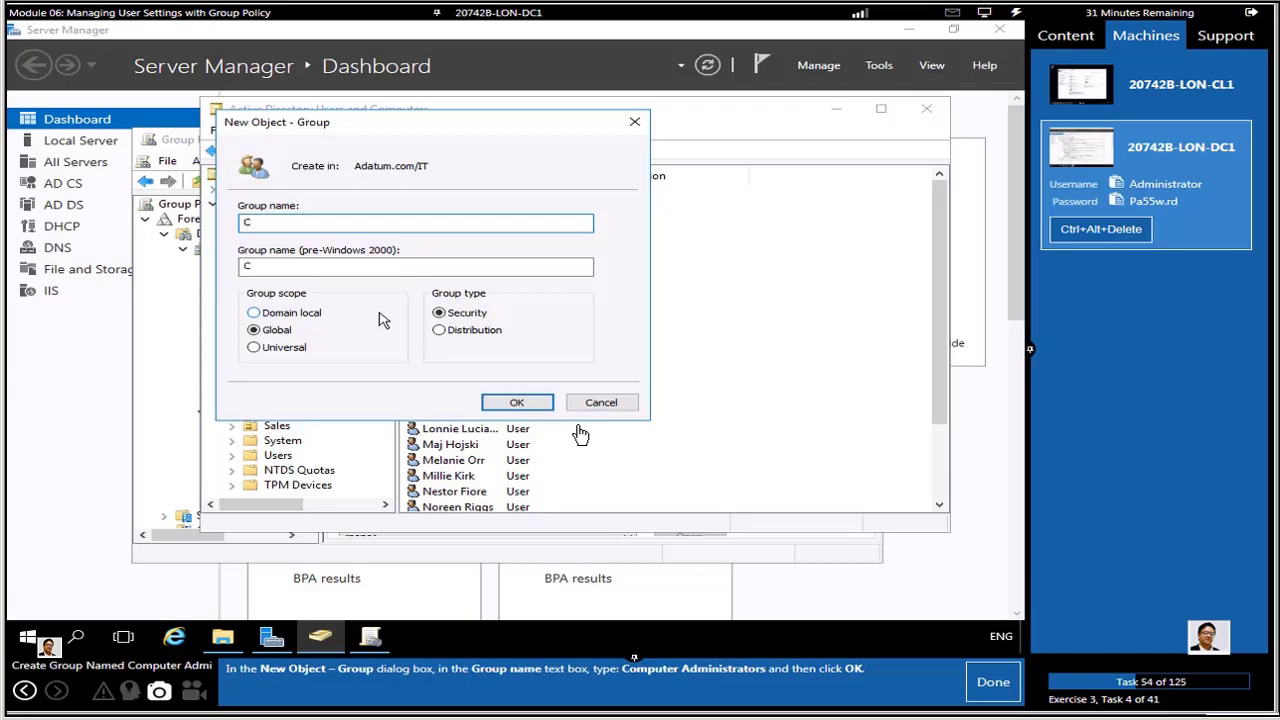
type("omputer Administ")
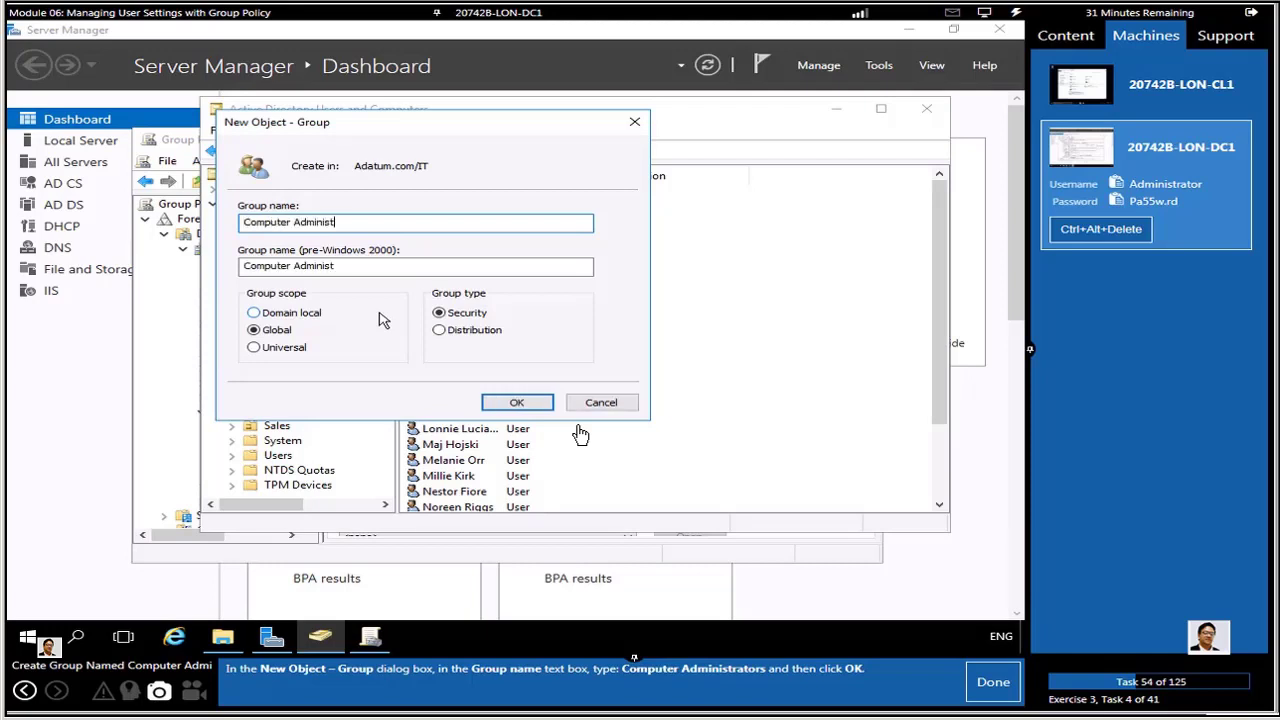
type("rators")
left_click(516, 402)
left_click(982, 685)
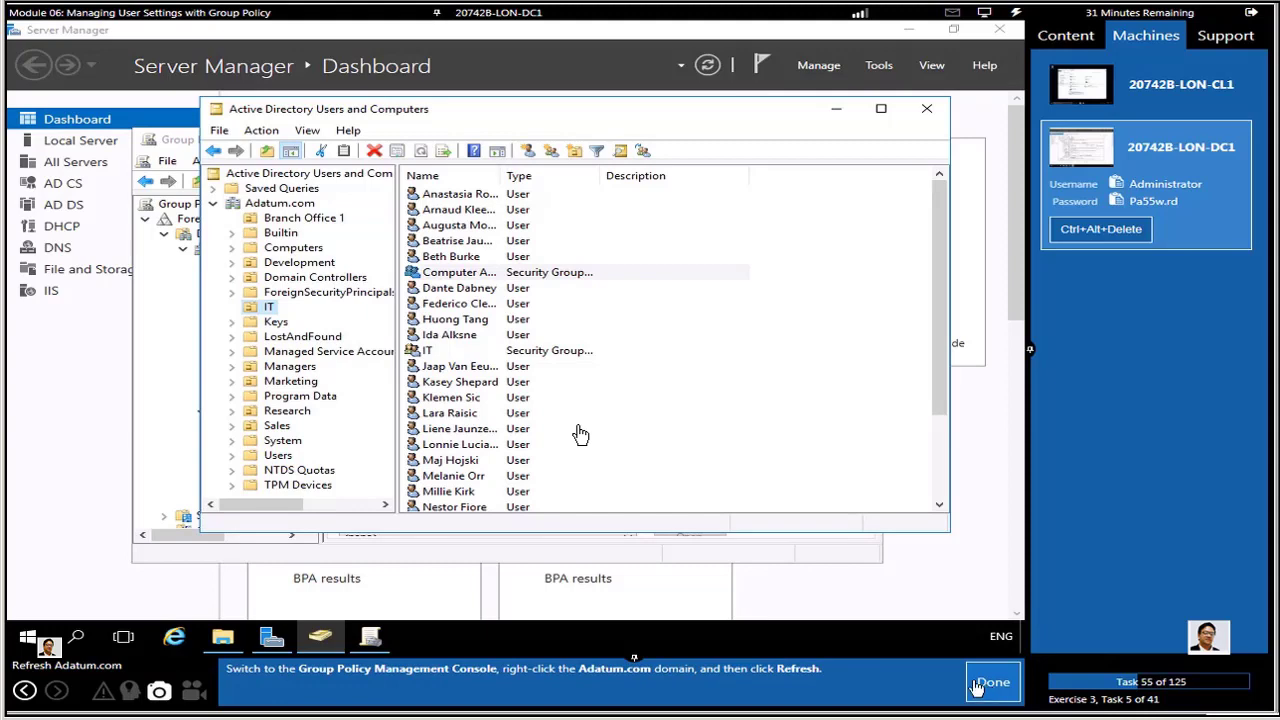
- Switch to the Group Policy Management console and refresh it, marking the refresh task done
left_click(170, 355)
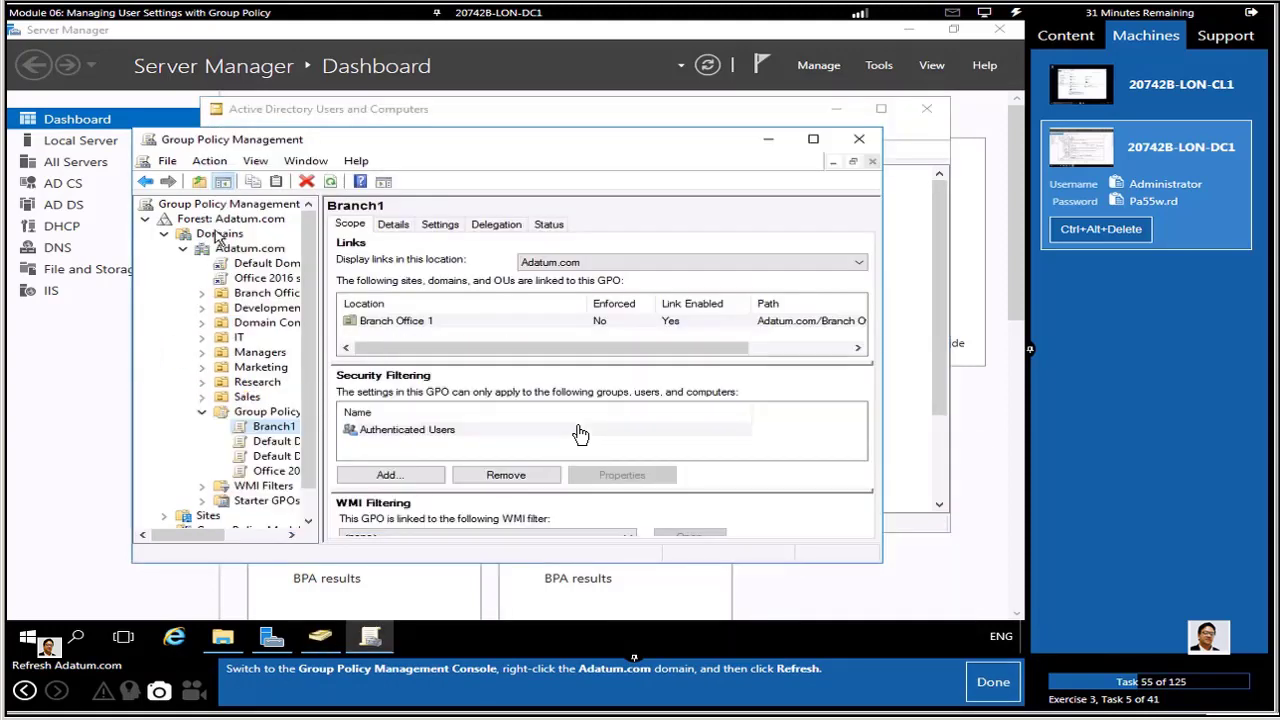
left_click(331, 183)
left_click(990, 684)
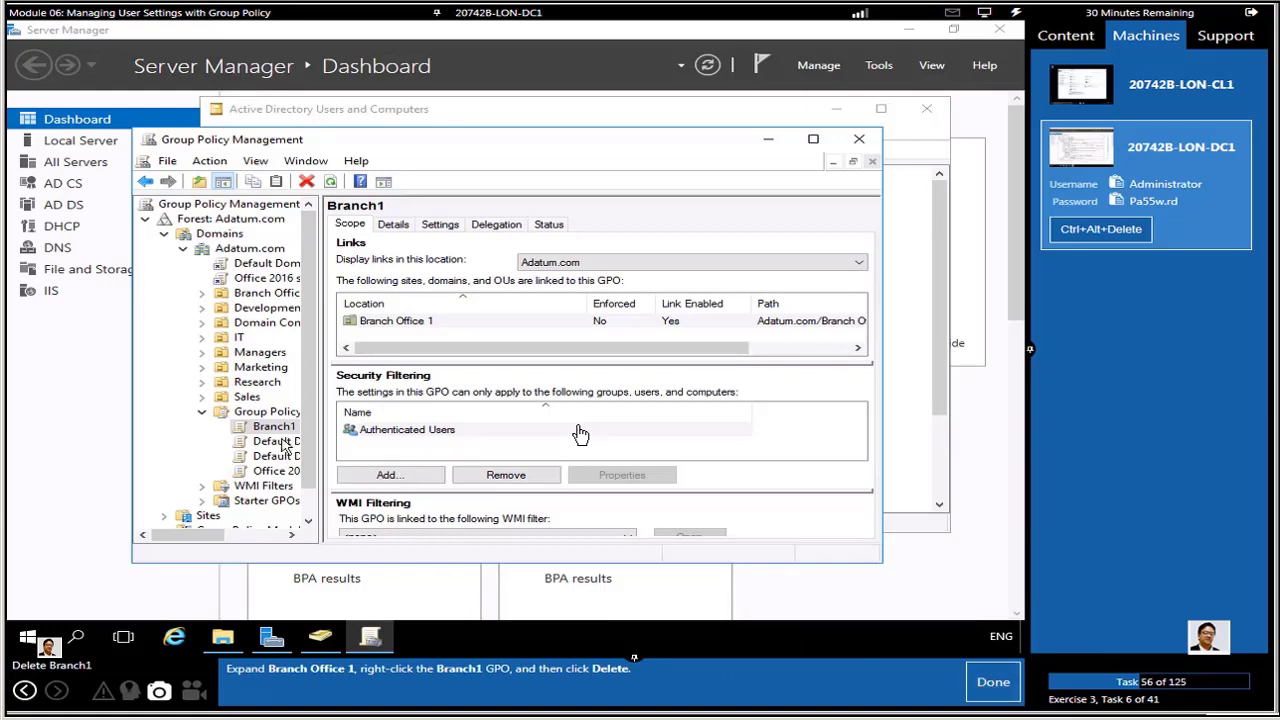
- Collapse the Group Policy Objects list, select the Branch1 link under Branch Office 1, and refresh the console tree
left_click(203, 412)
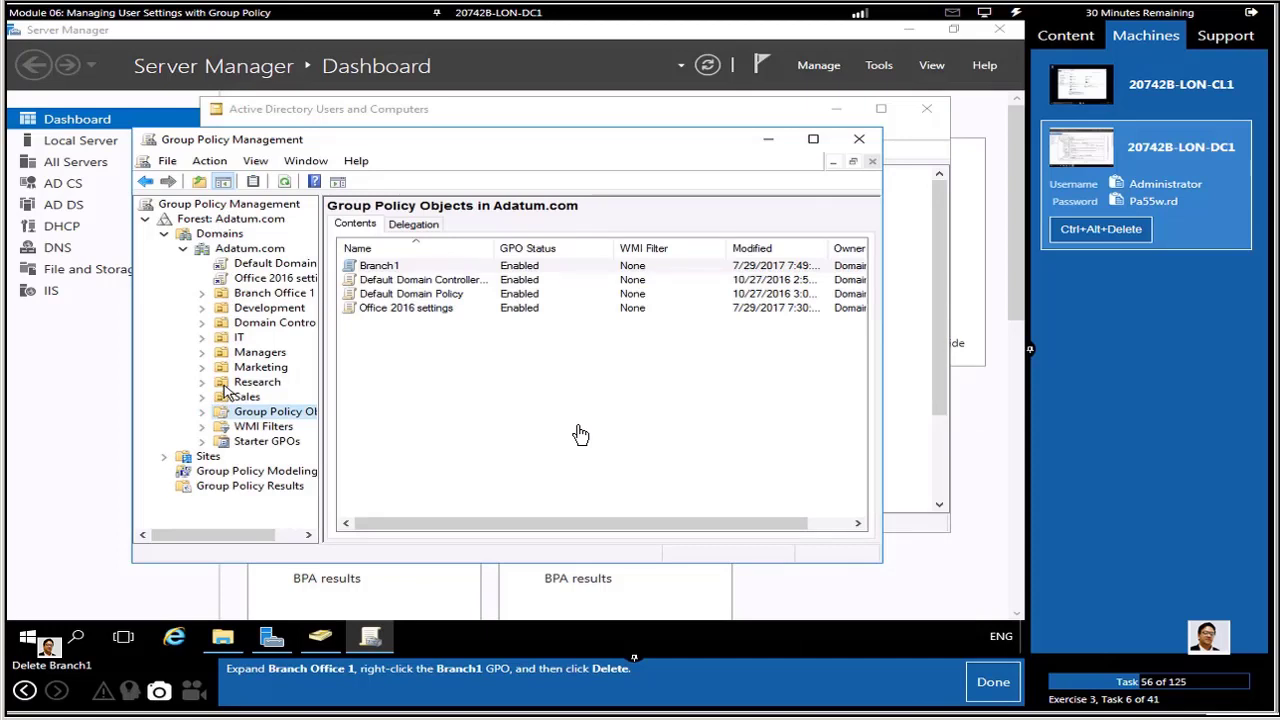
left_click(270, 294)
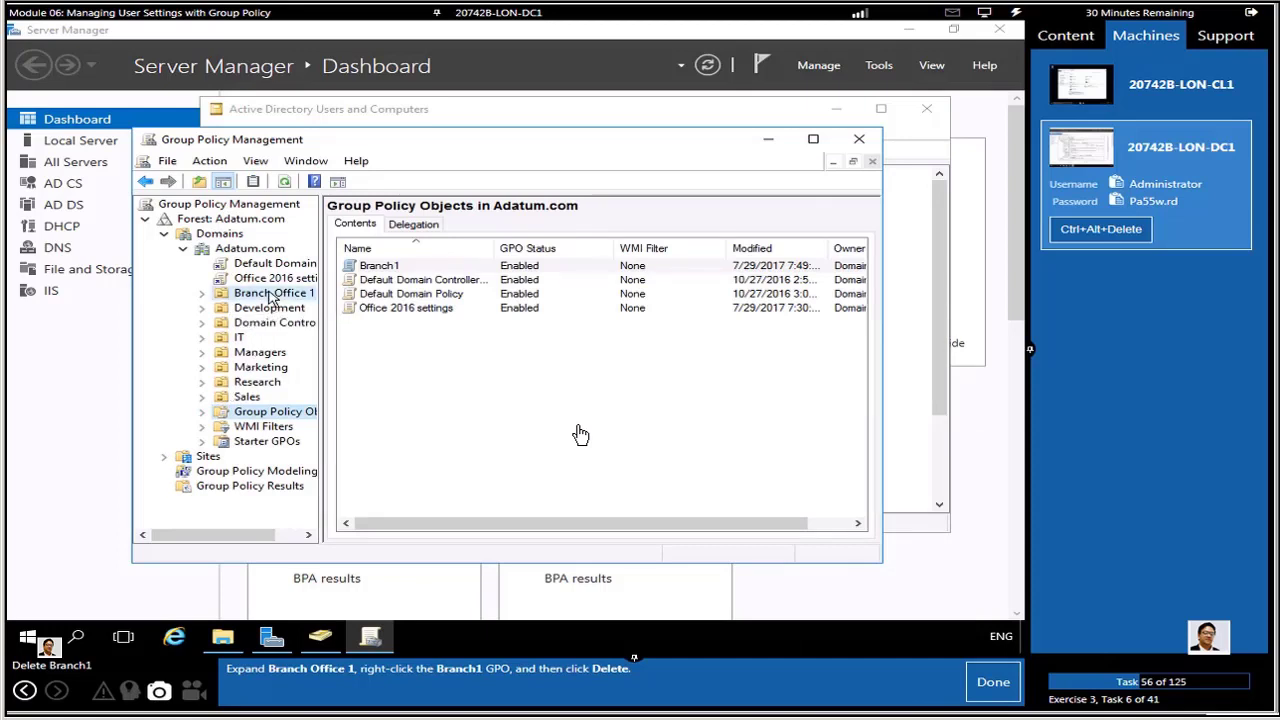
left_click(202, 294)
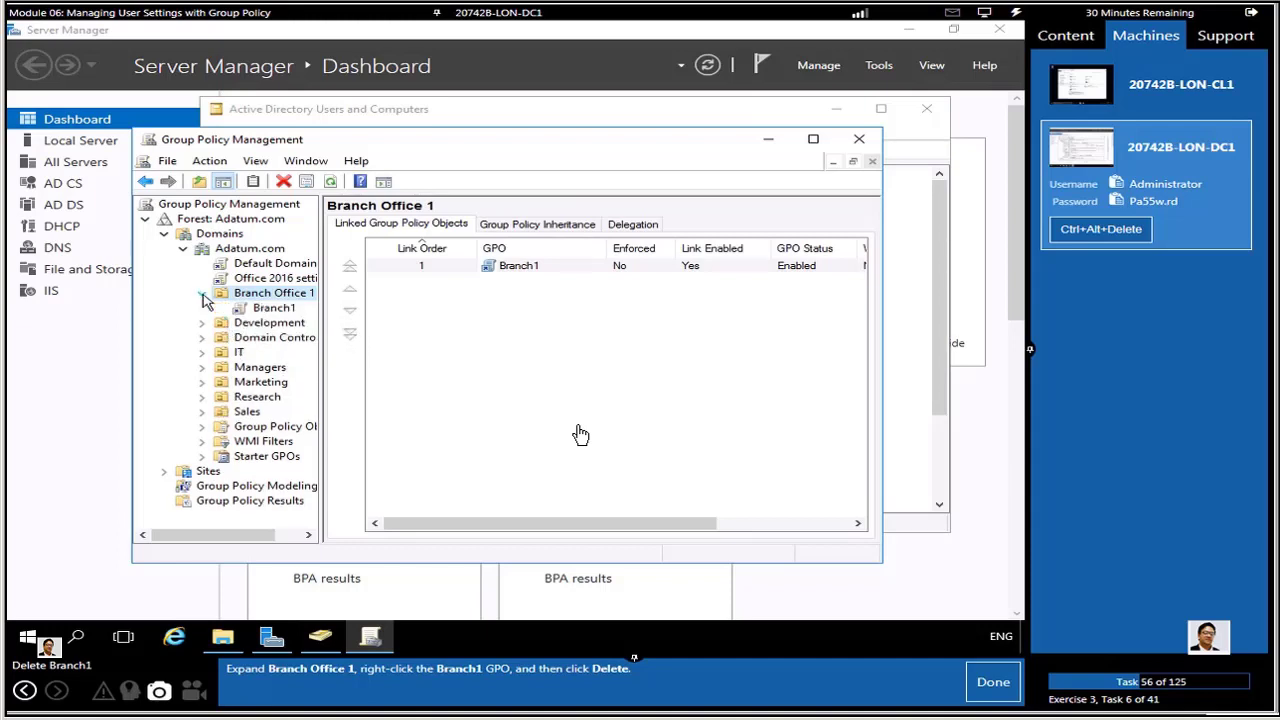
left_click(270, 308)
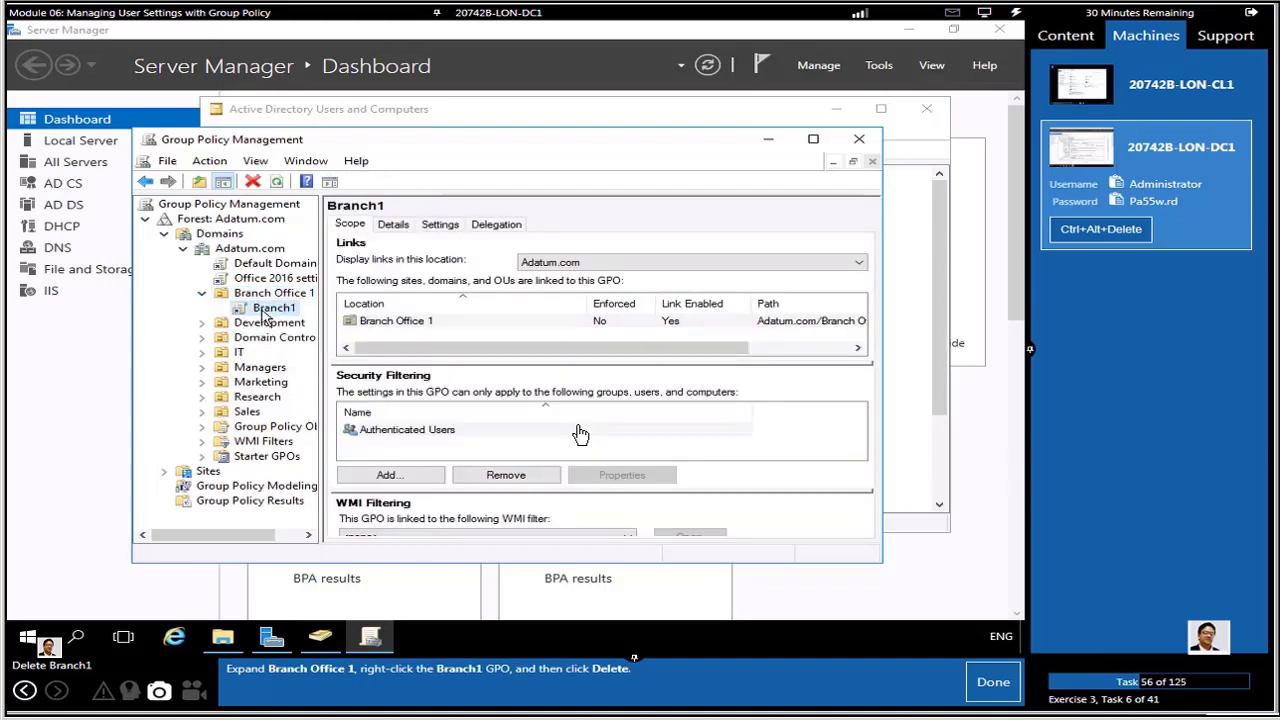
right_click(224, 220)
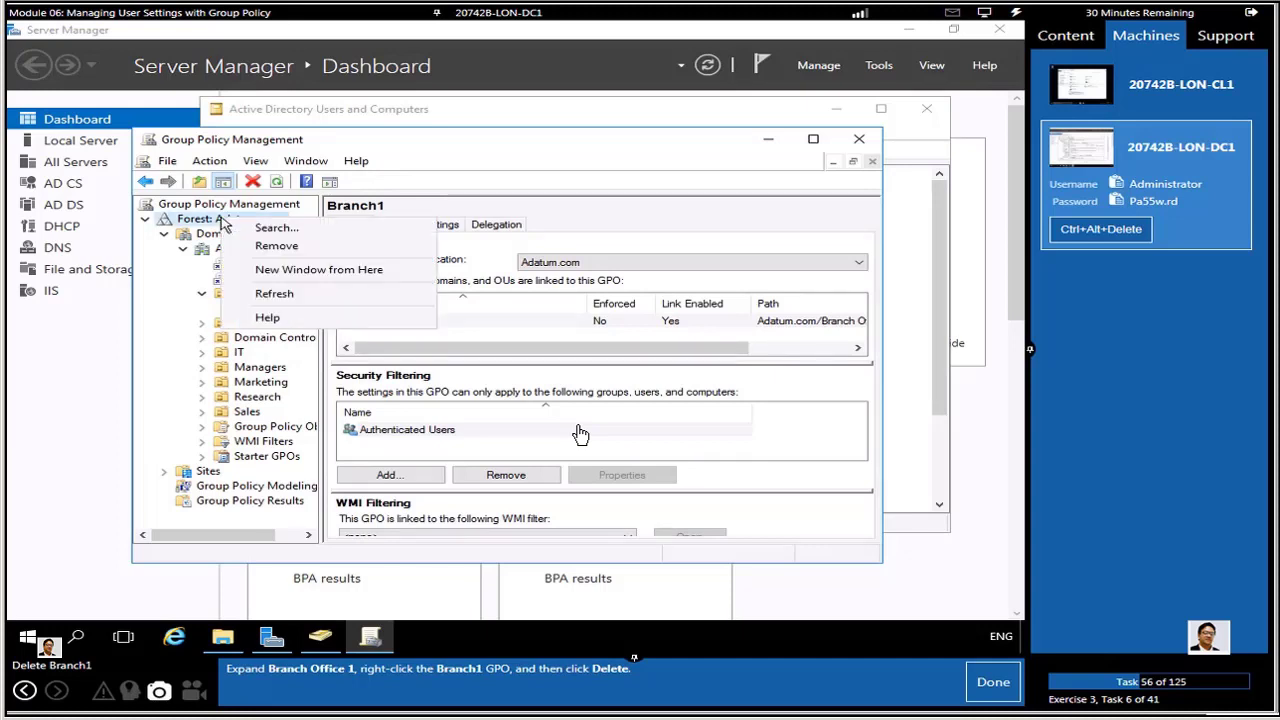
left_click(272, 293)
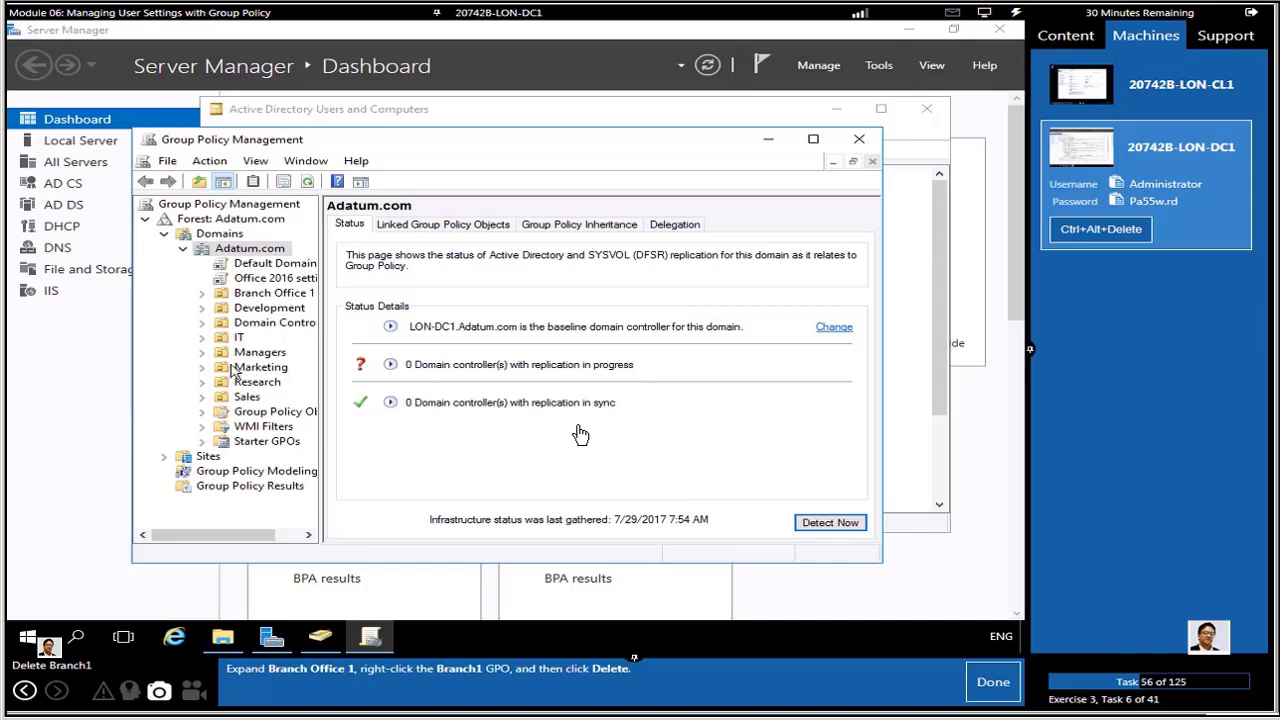
- Delete the Branch1 GPO link from Branch Office 1, marking the deletion and confirmation tasks done
left_click(202, 294)
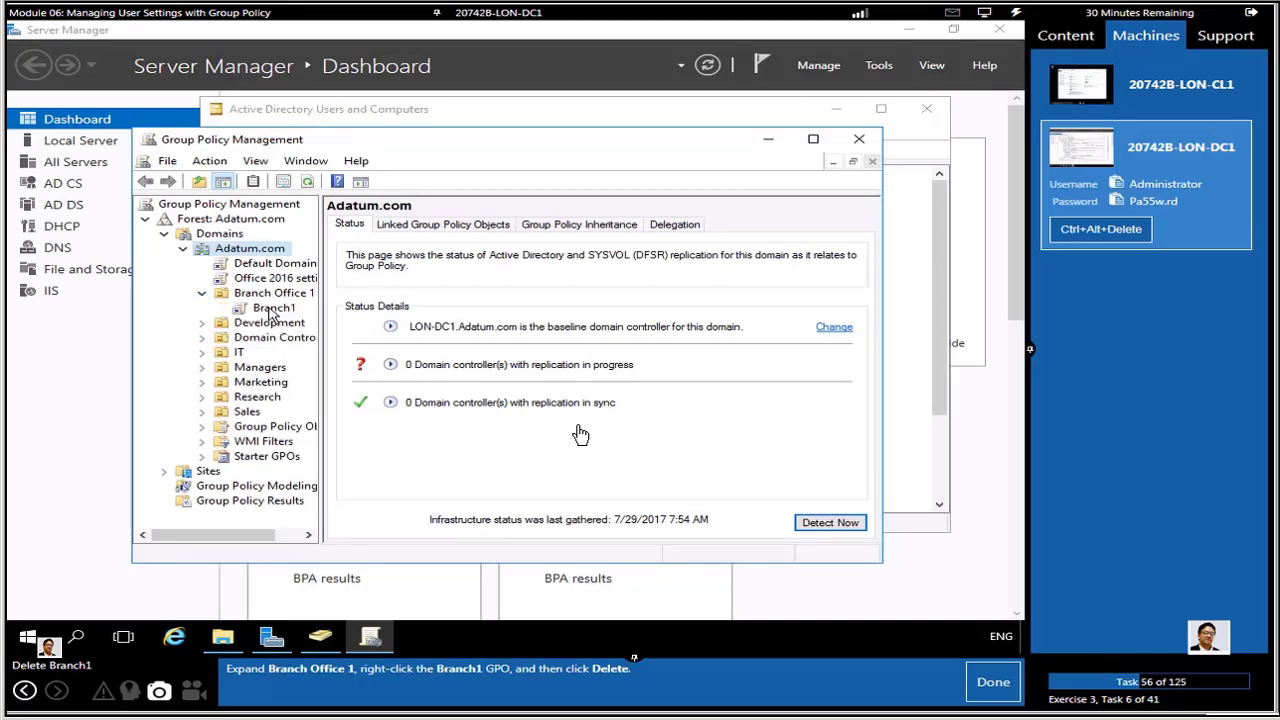
left_click(272, 310)
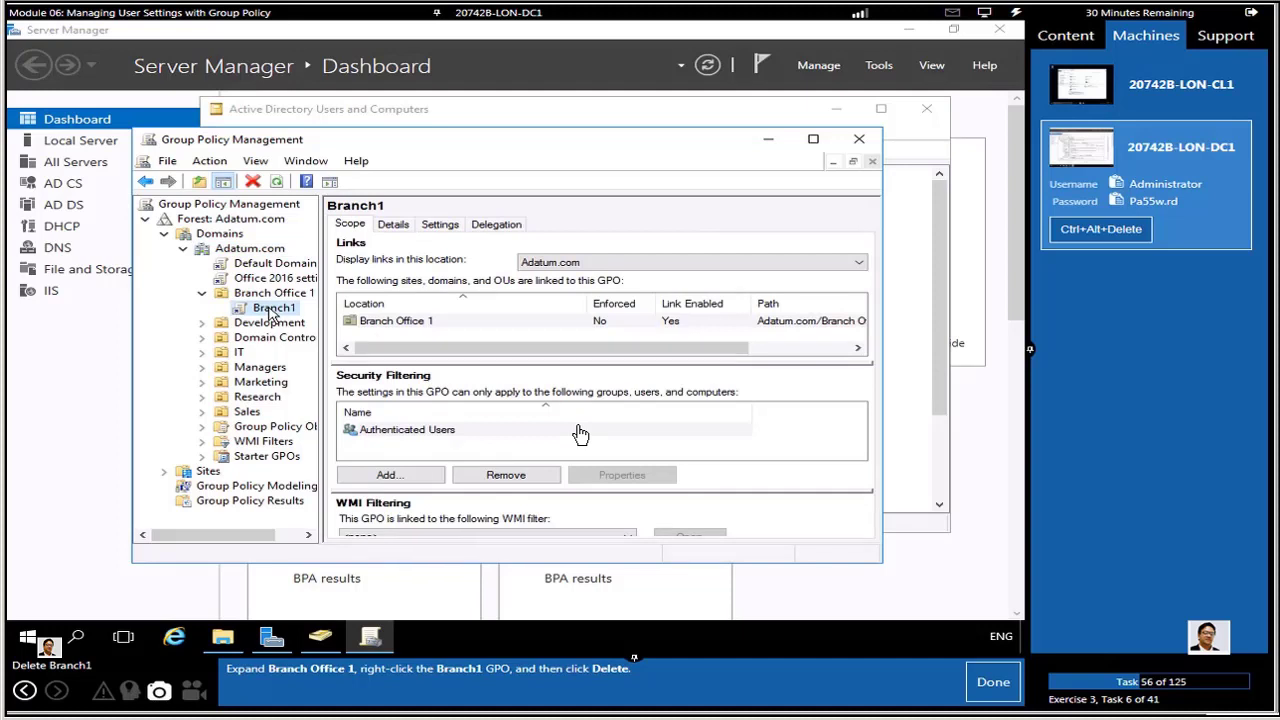
right_click(272, 312)
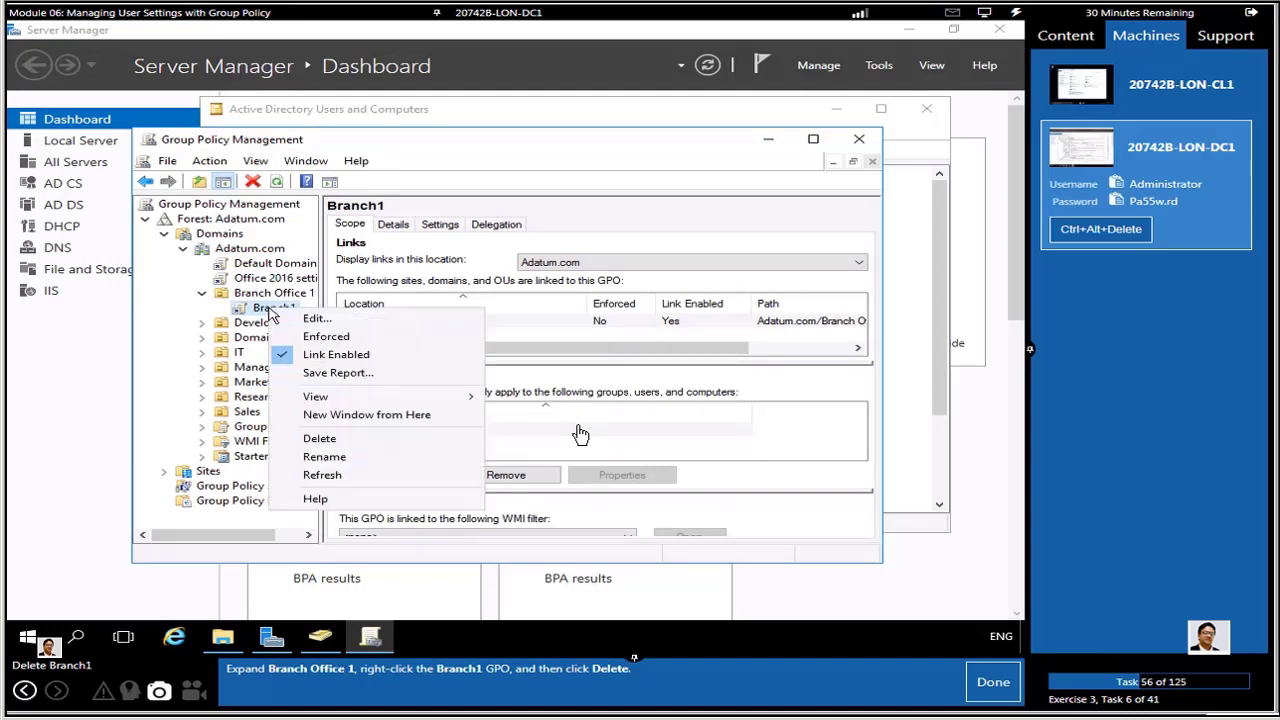
left_click(324, 442)
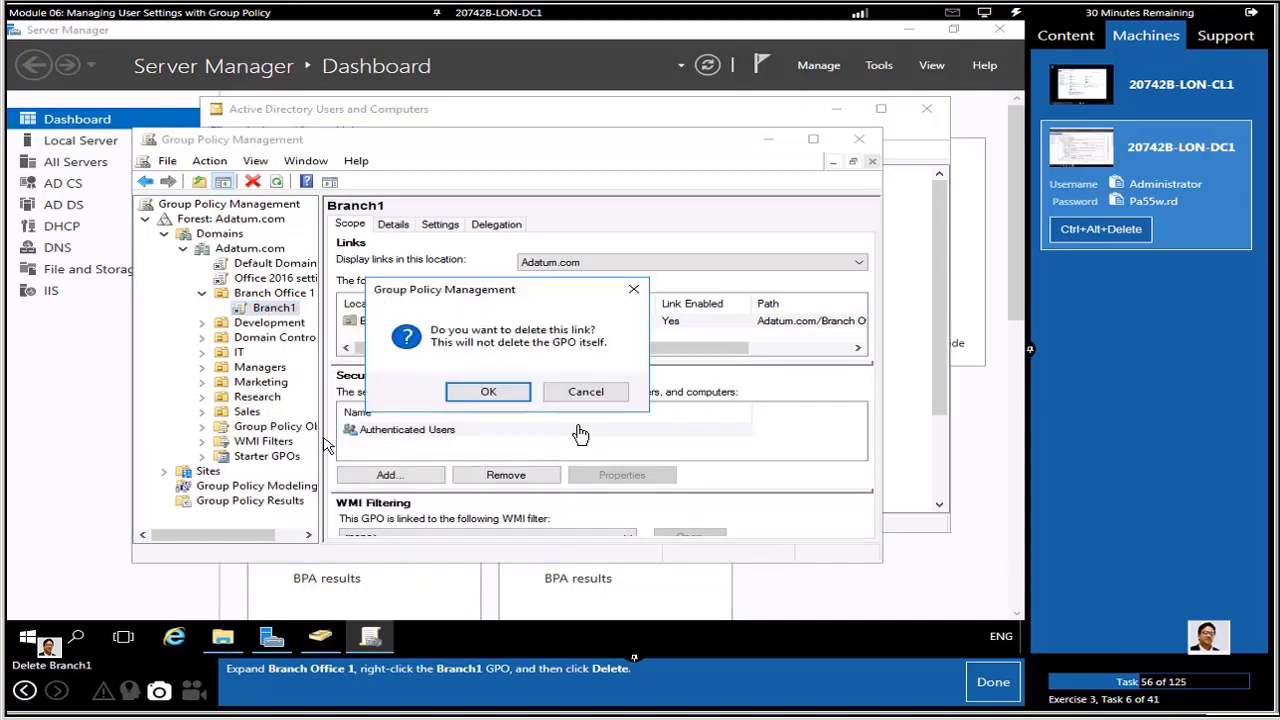
left_click(993, 681)
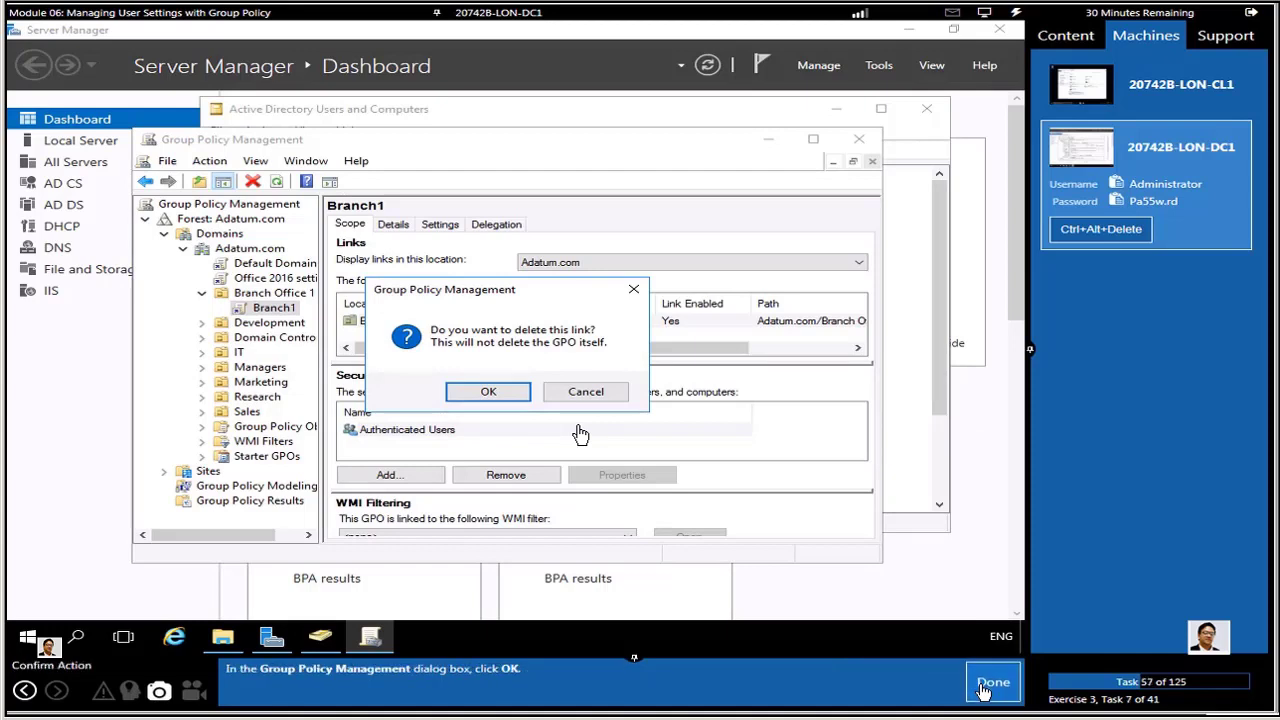
left_click(487, 394)
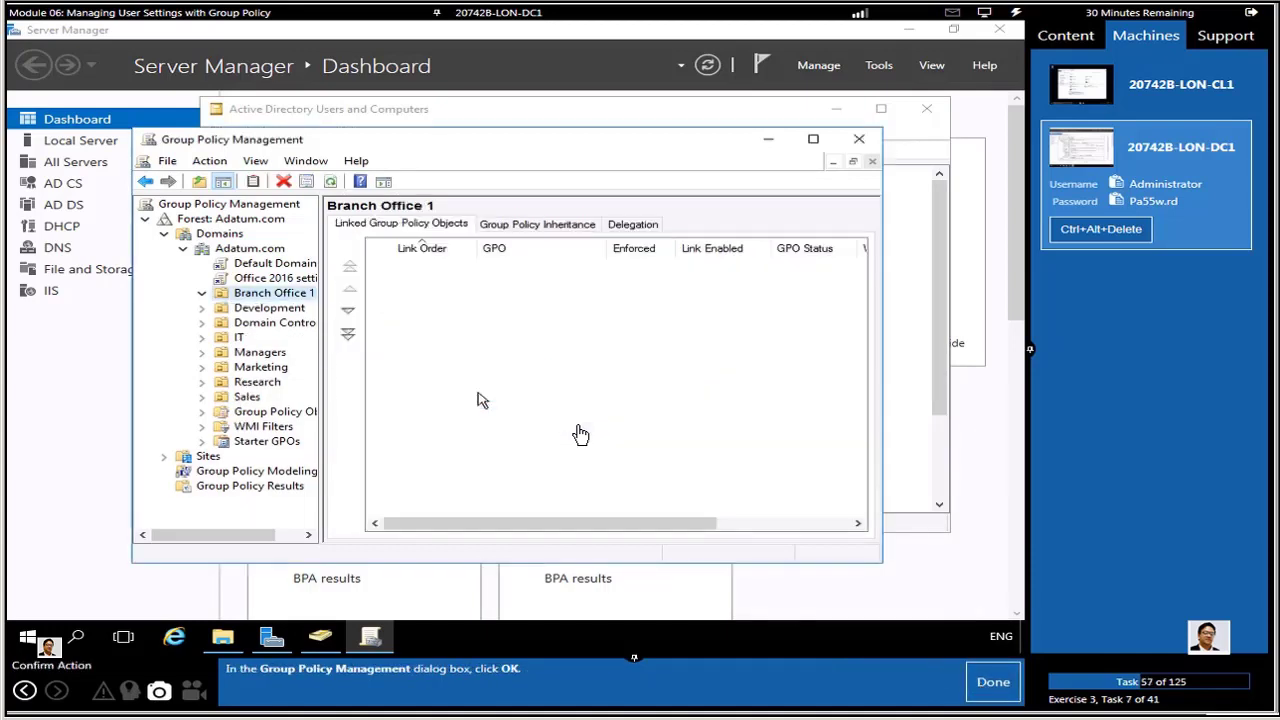
left_click(1010, 683)
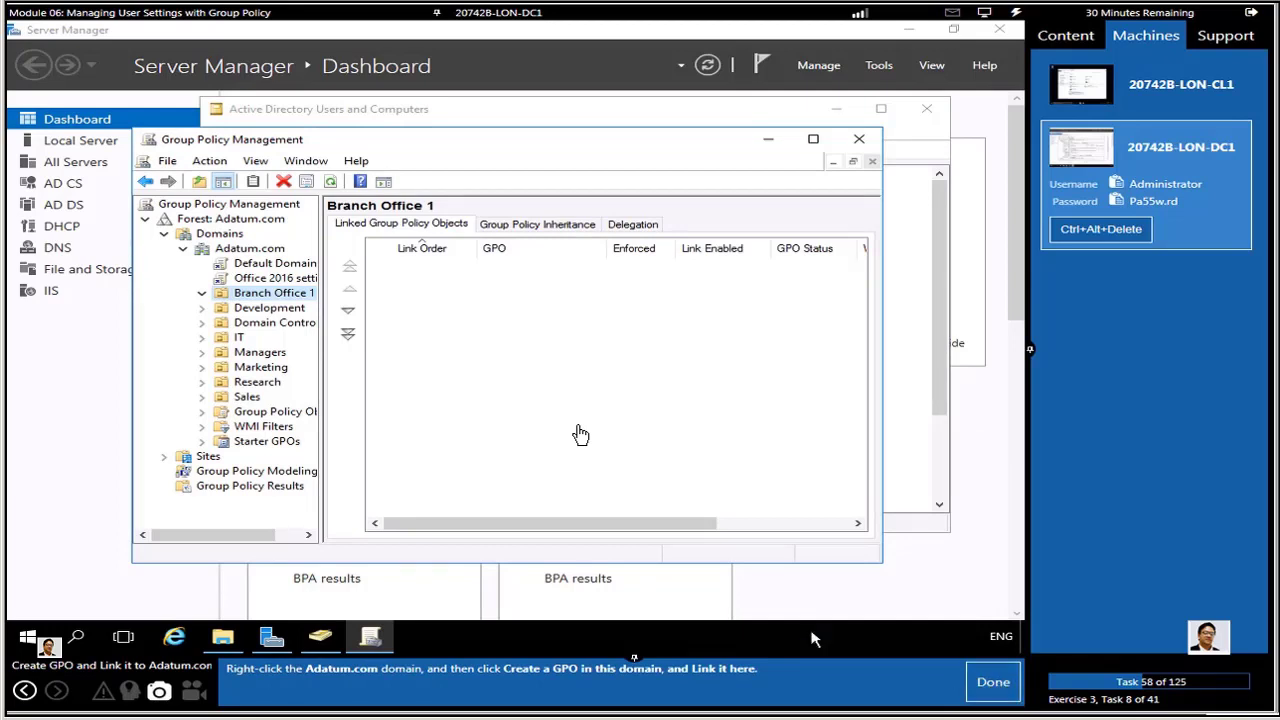
- Create a GPO named Preferences linked to the Adatum.com domain, marking the creation and naming tasks done
right_click(244, 250)
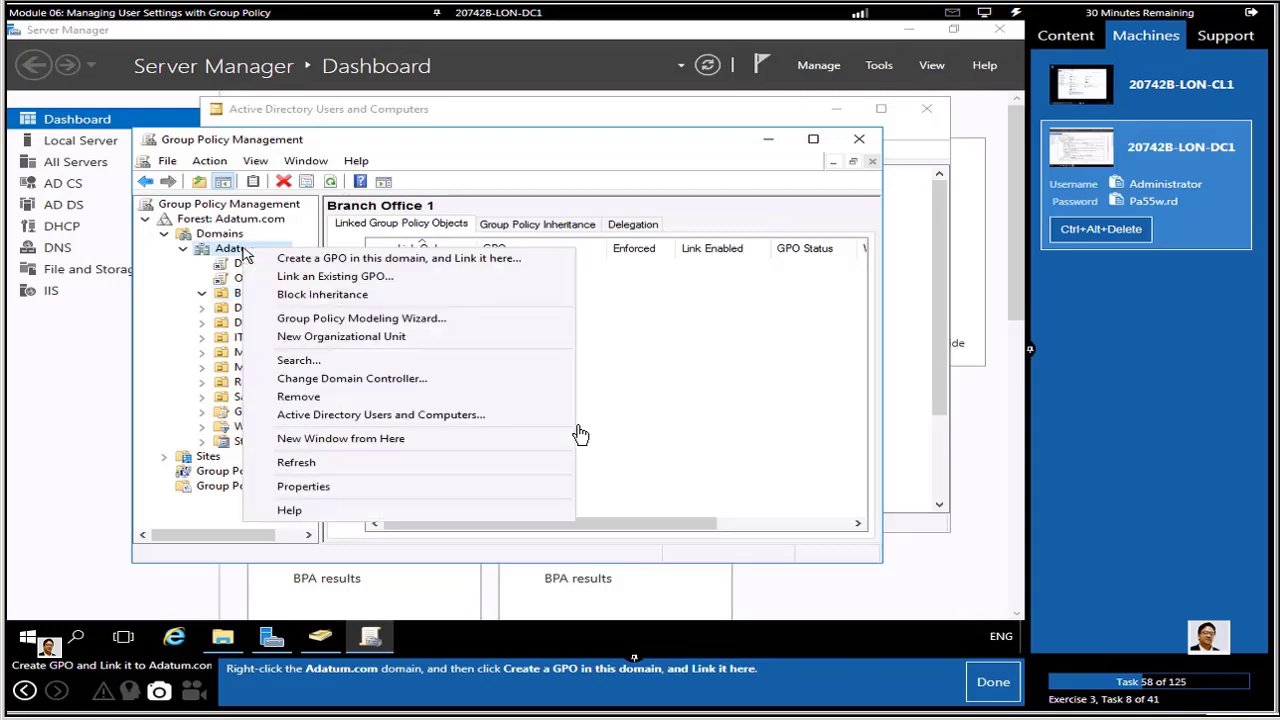
left_click(286, 261)
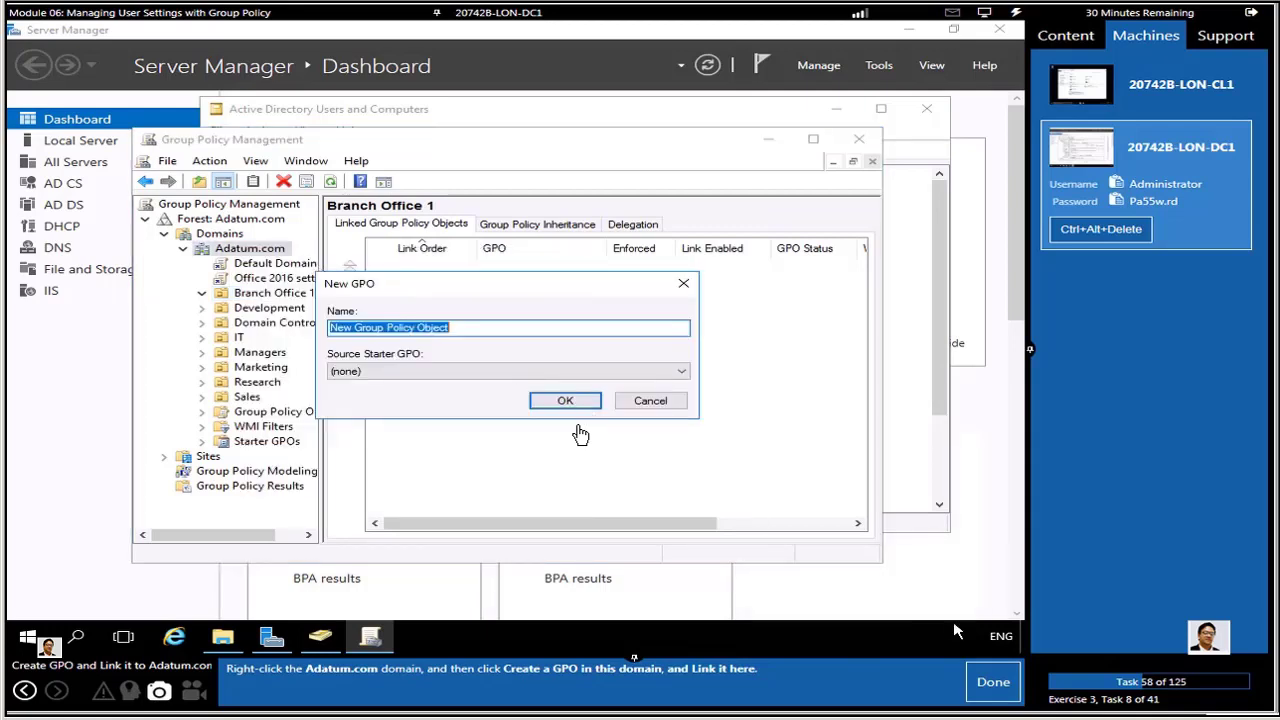
left_click(988, 684)
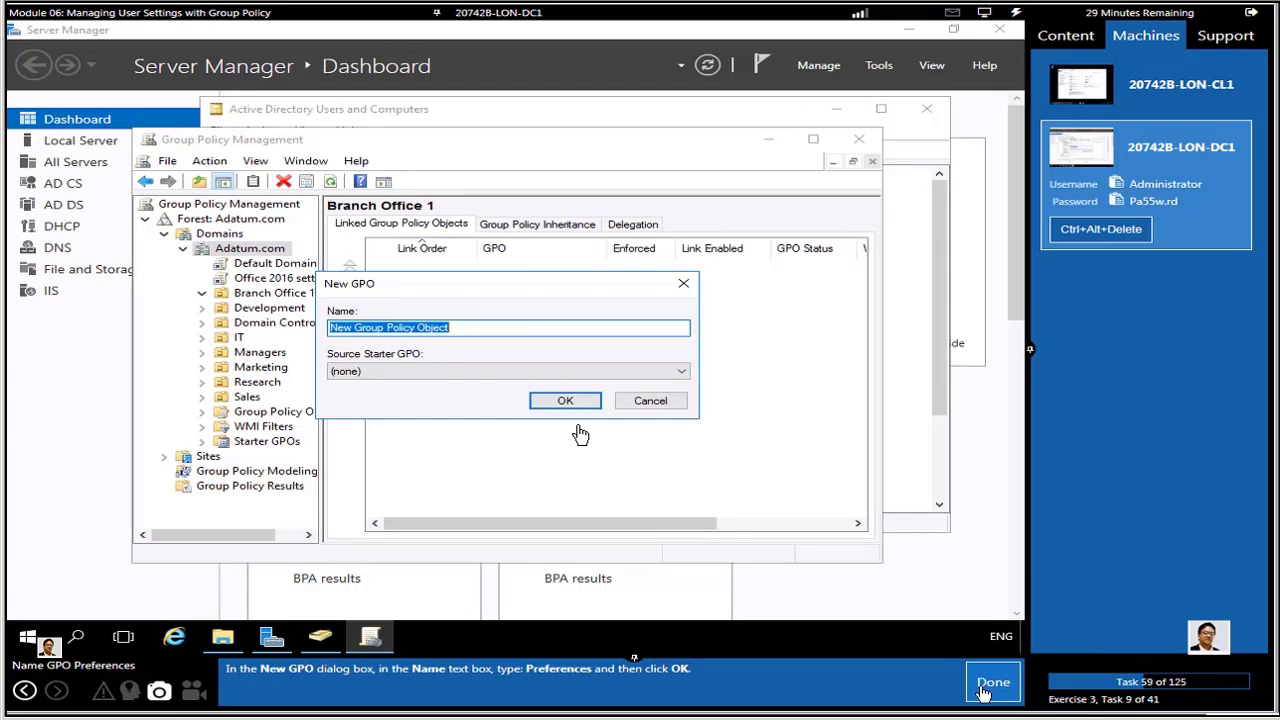
type("Prefere")
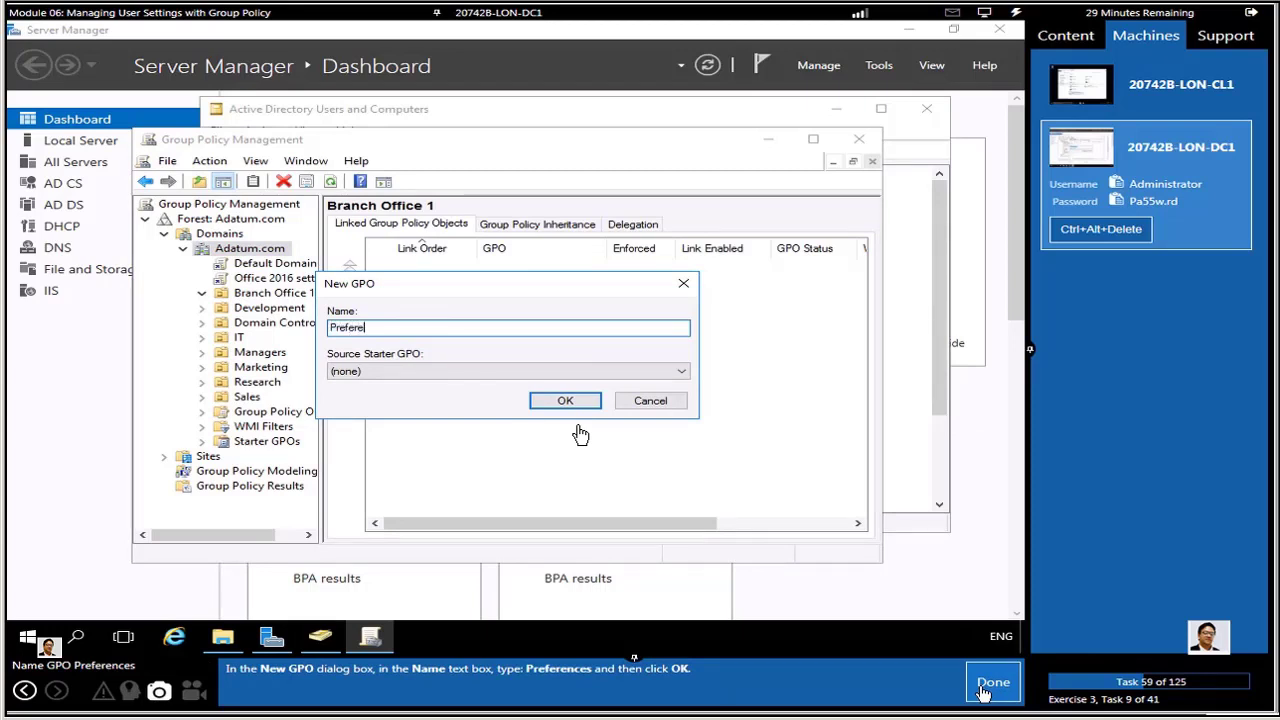
type("nces")
left_click(565, 400)
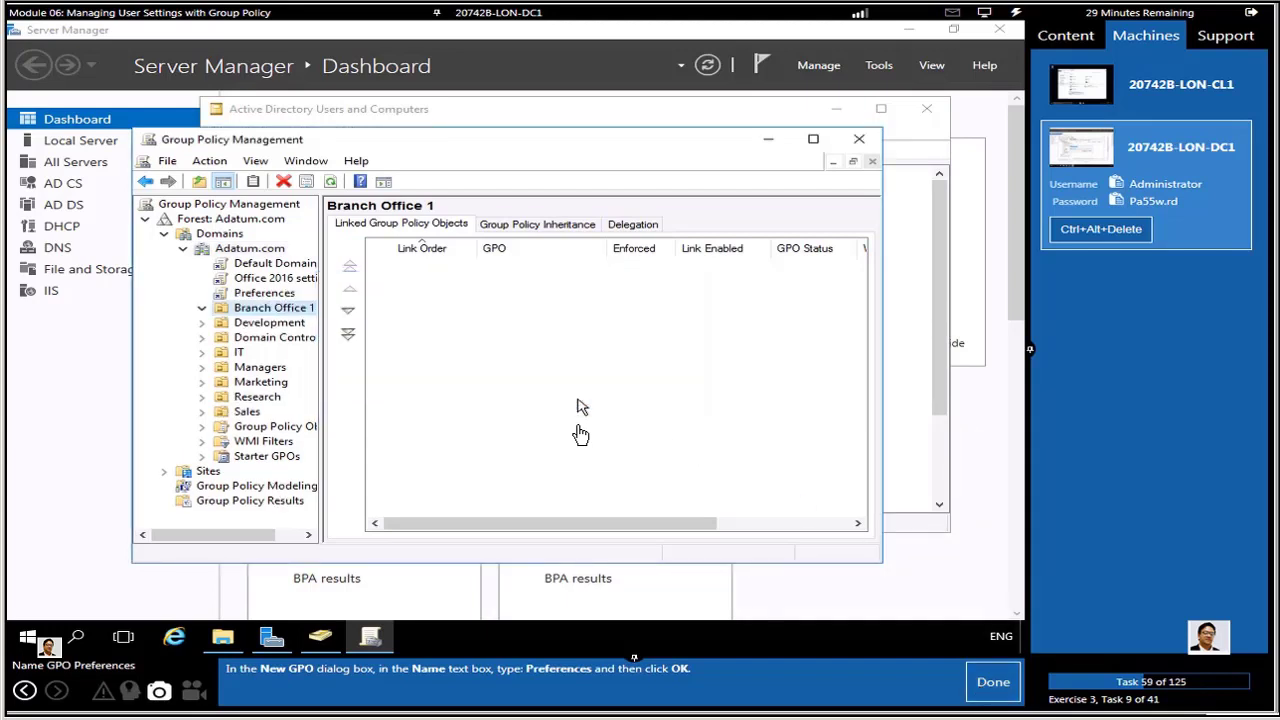
left_click(990, 682)
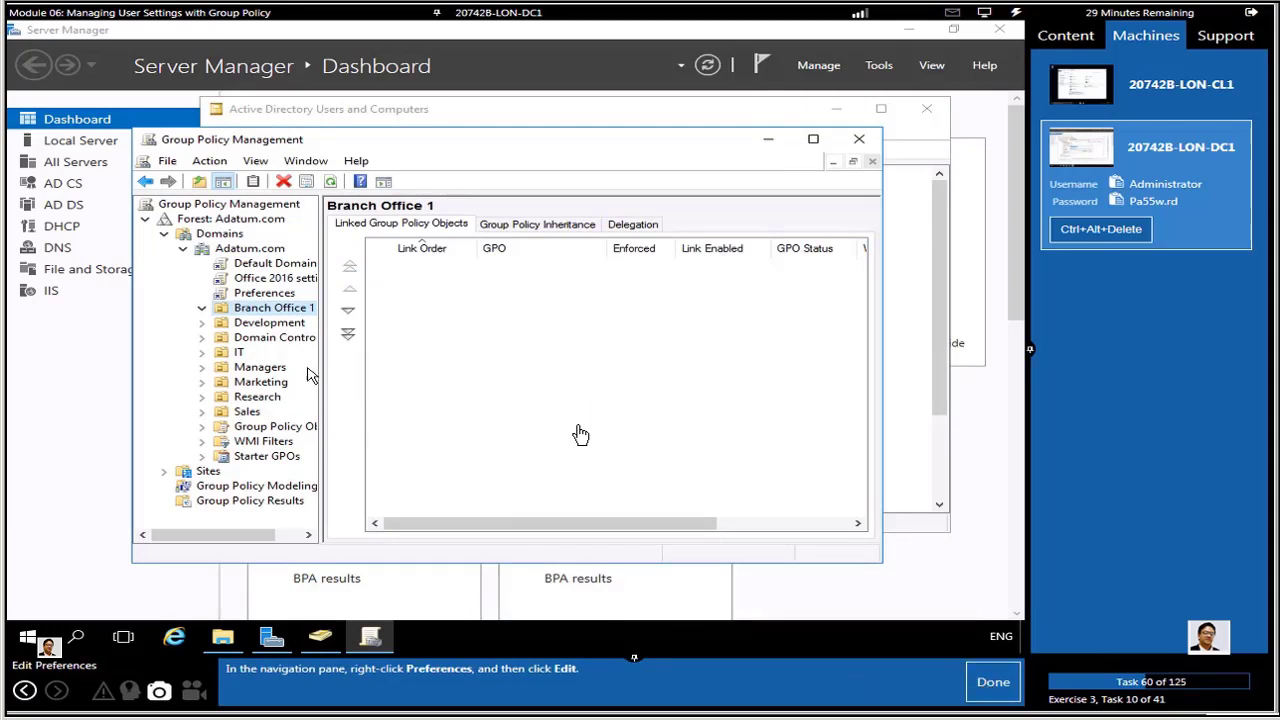
- Open the Preferences GPO for editing and mark the edit task done
right_click(264, 294)
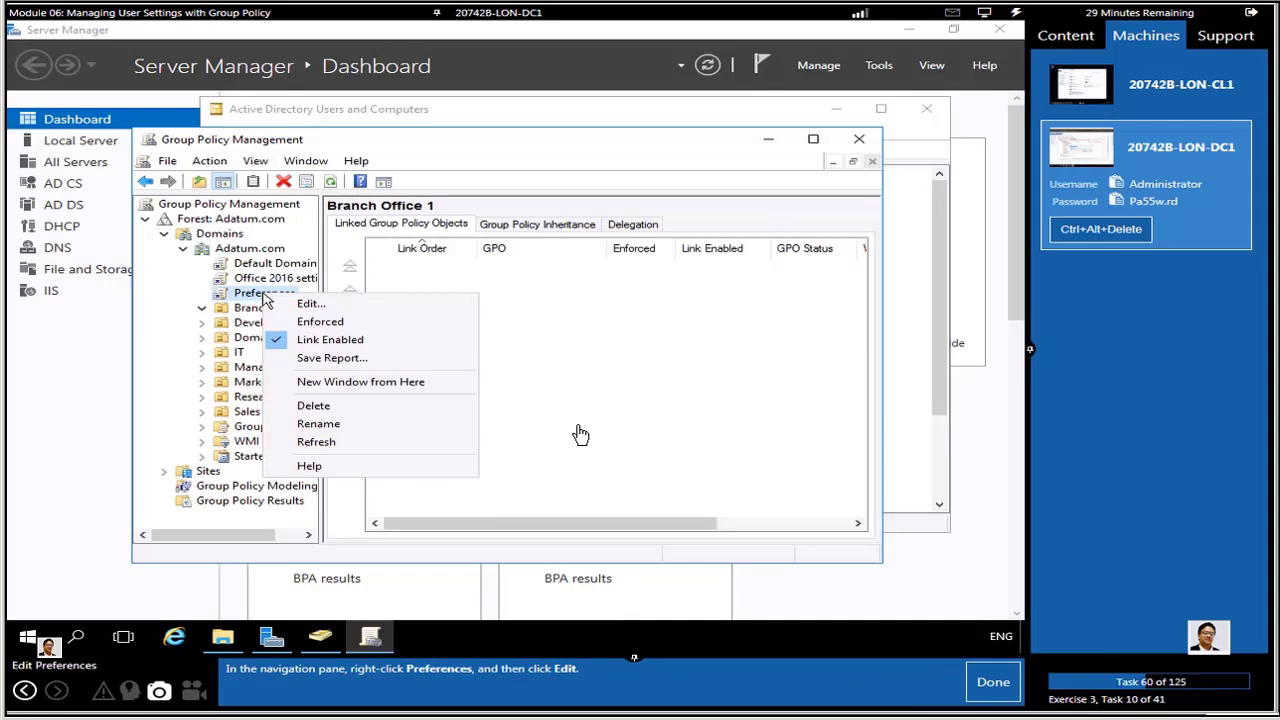
left_click(308, 304)
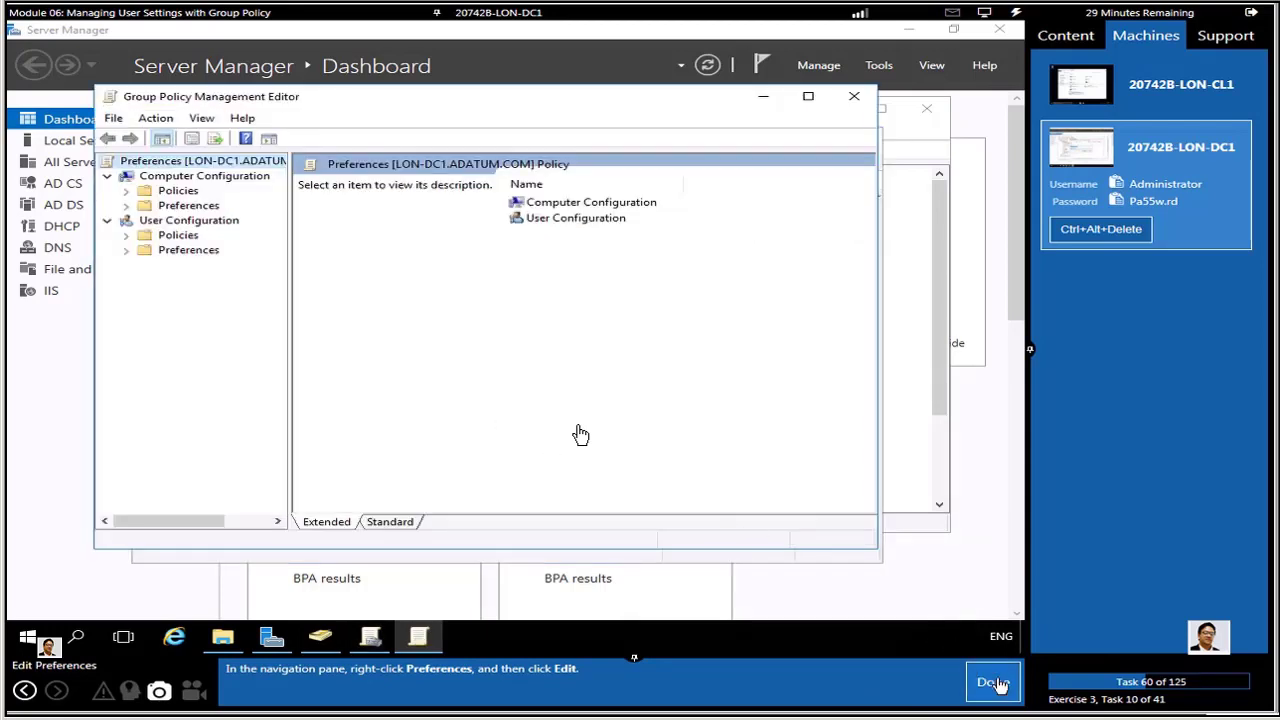
left_click(994, 681)
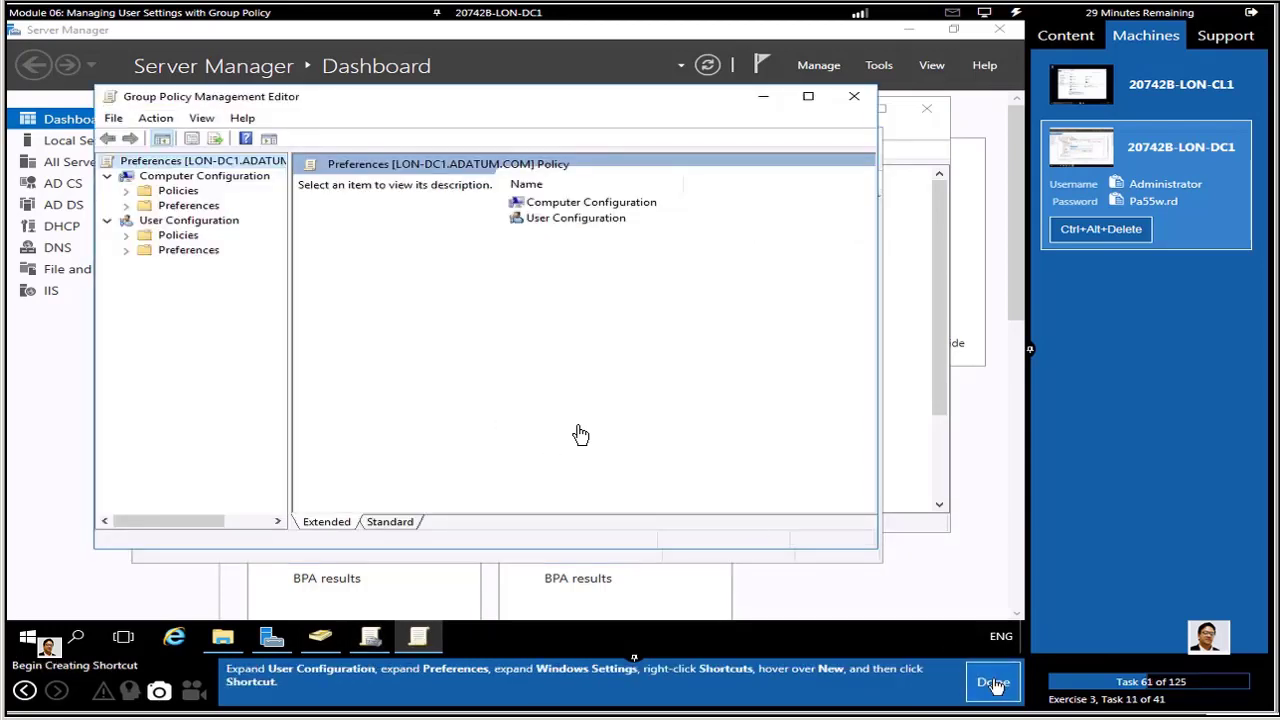
- Start a new shortcut preference item under User Configuration > Preferences > Windows Settings > Shortcuts and mark the task done
left_click(125, 251)
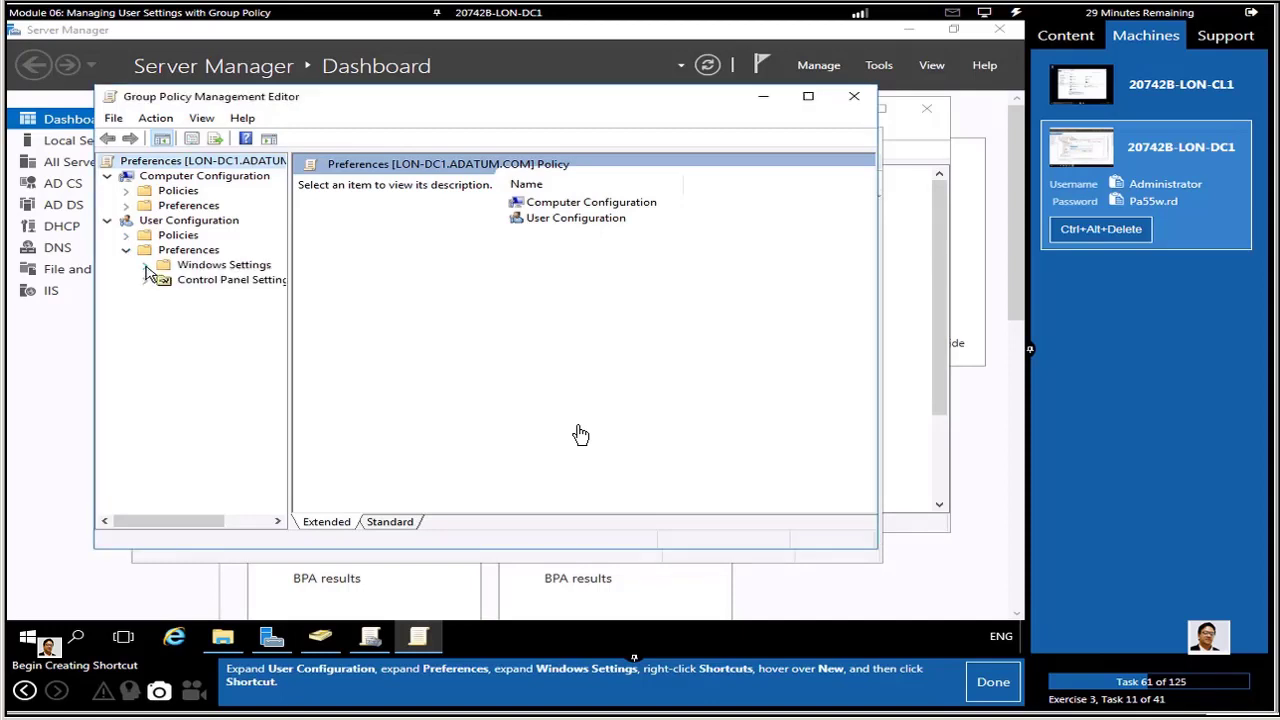
left_click(146, 266)
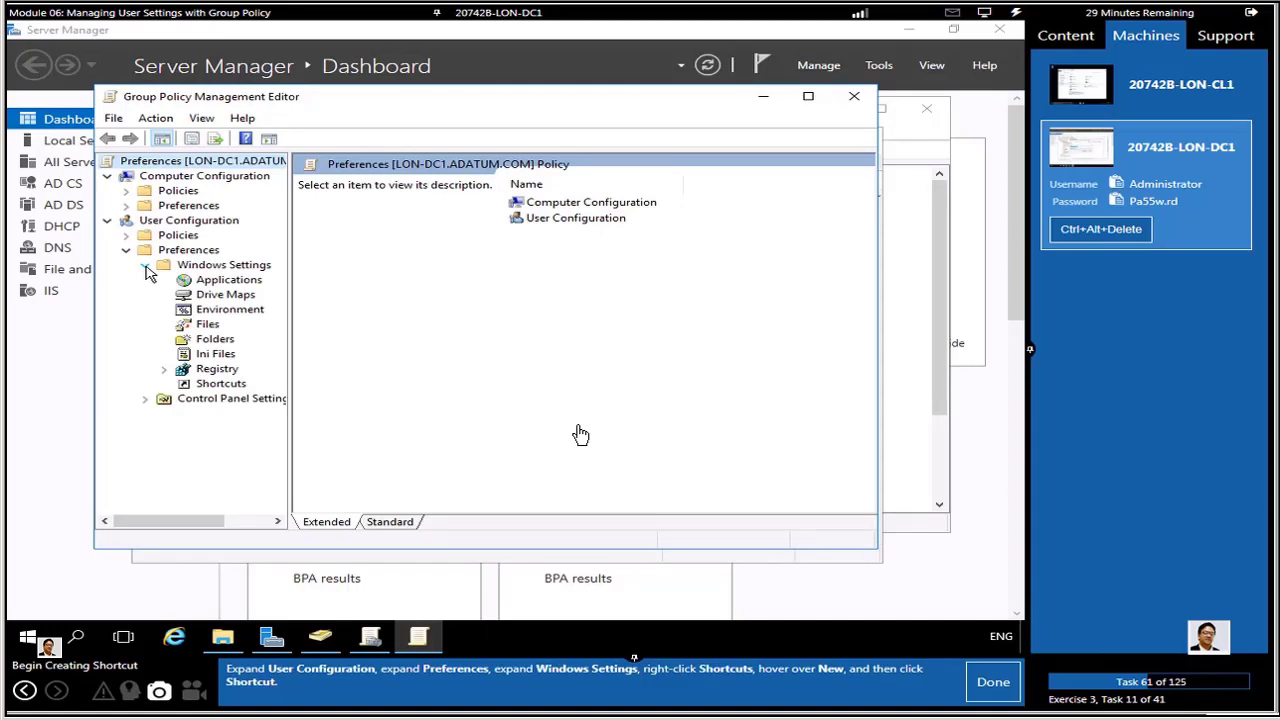
left_click(205, 389)
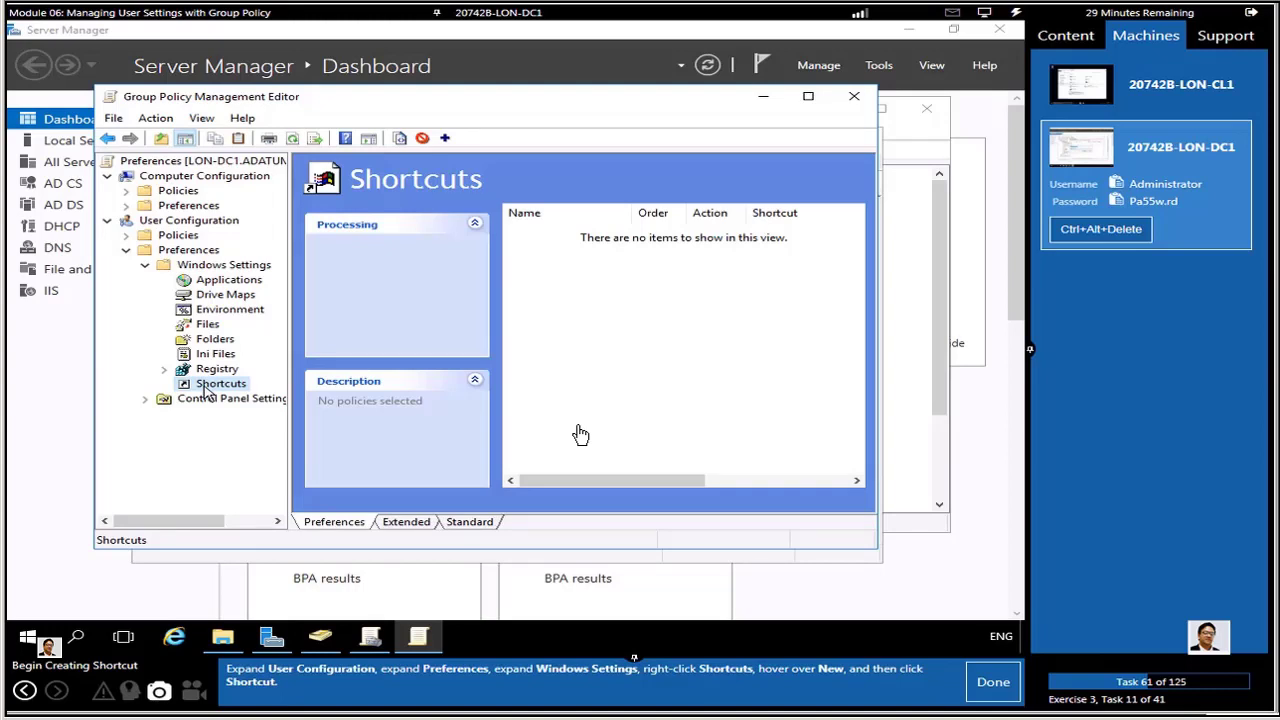
right_click(205, 386)
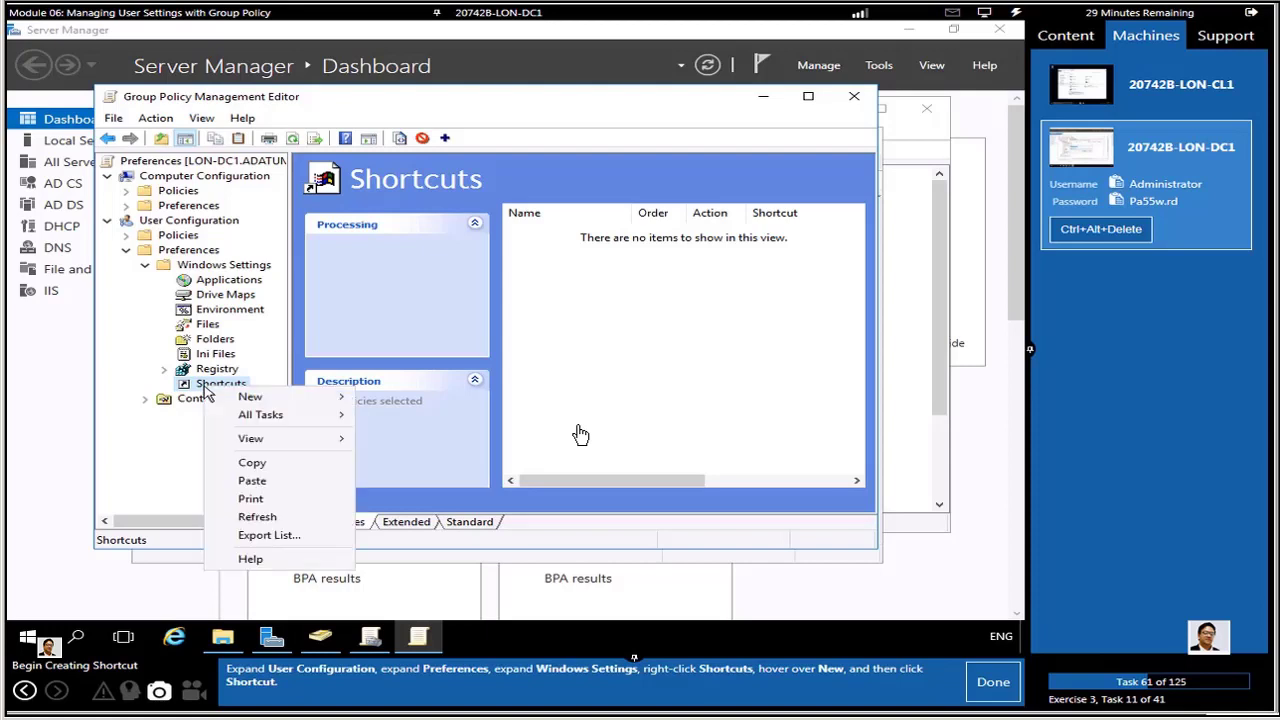
mouse_move(245, 400)
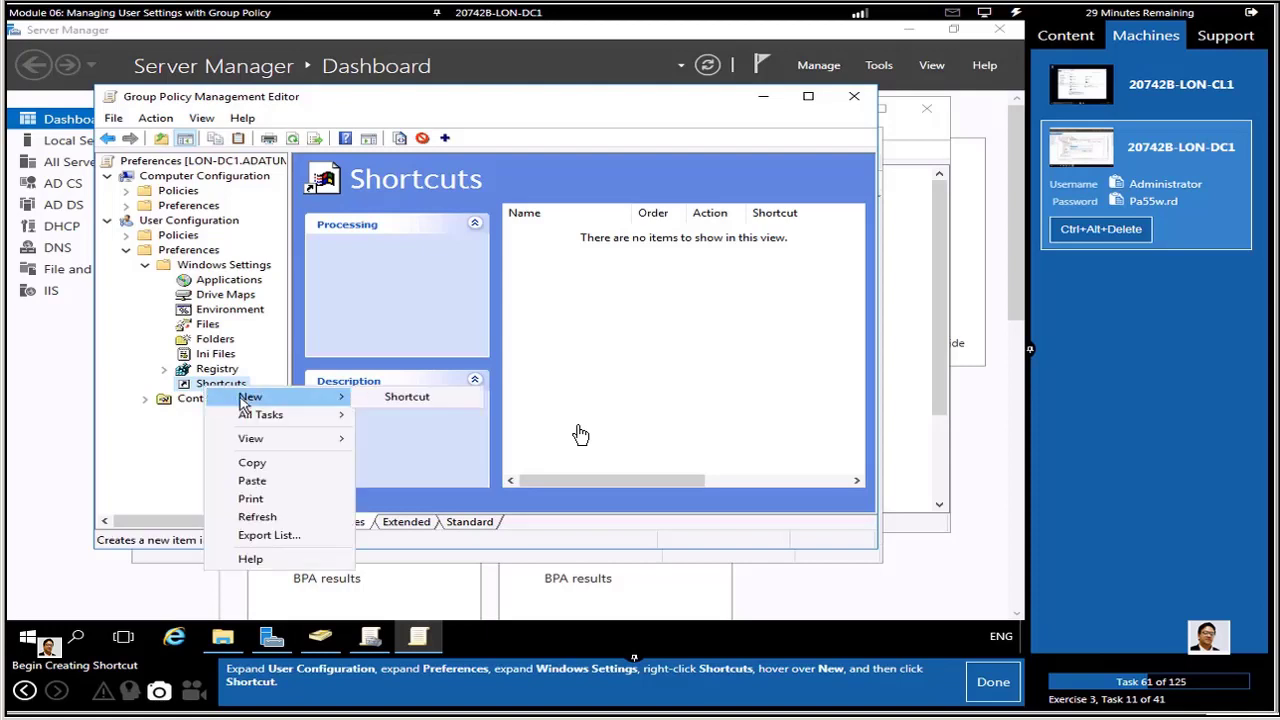
left_click(406, 397)
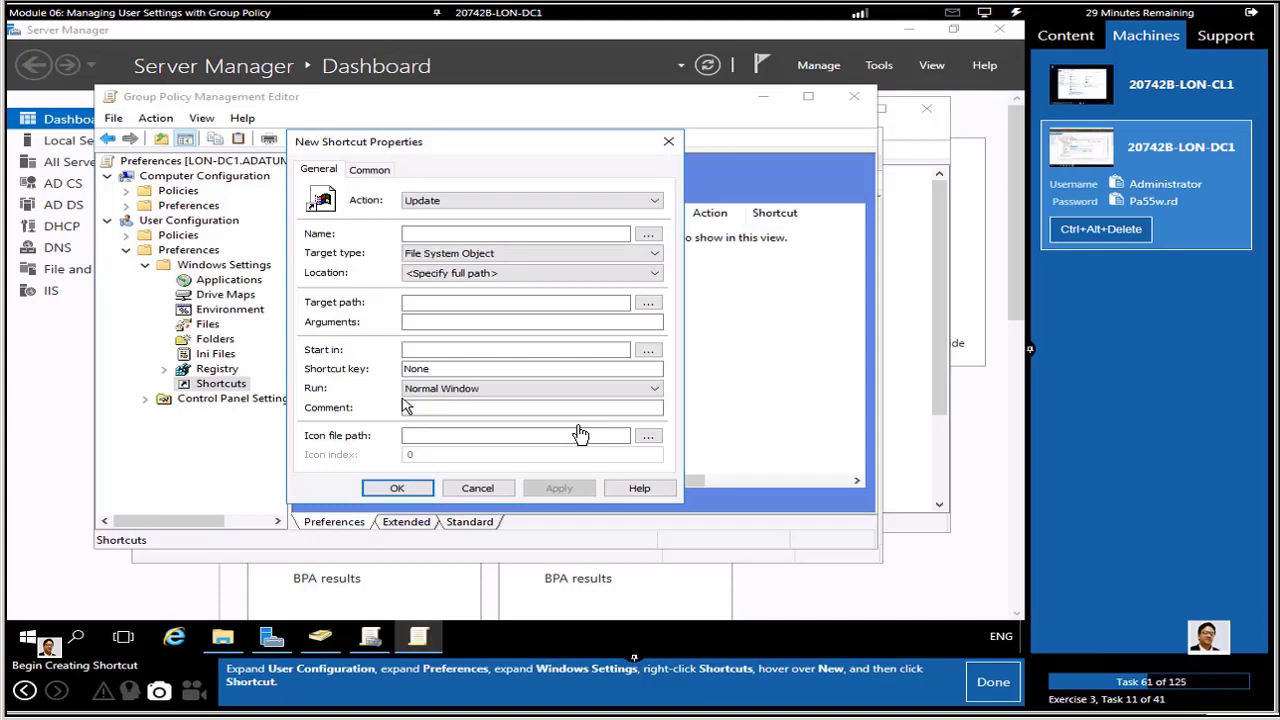
left_click(995, 688)
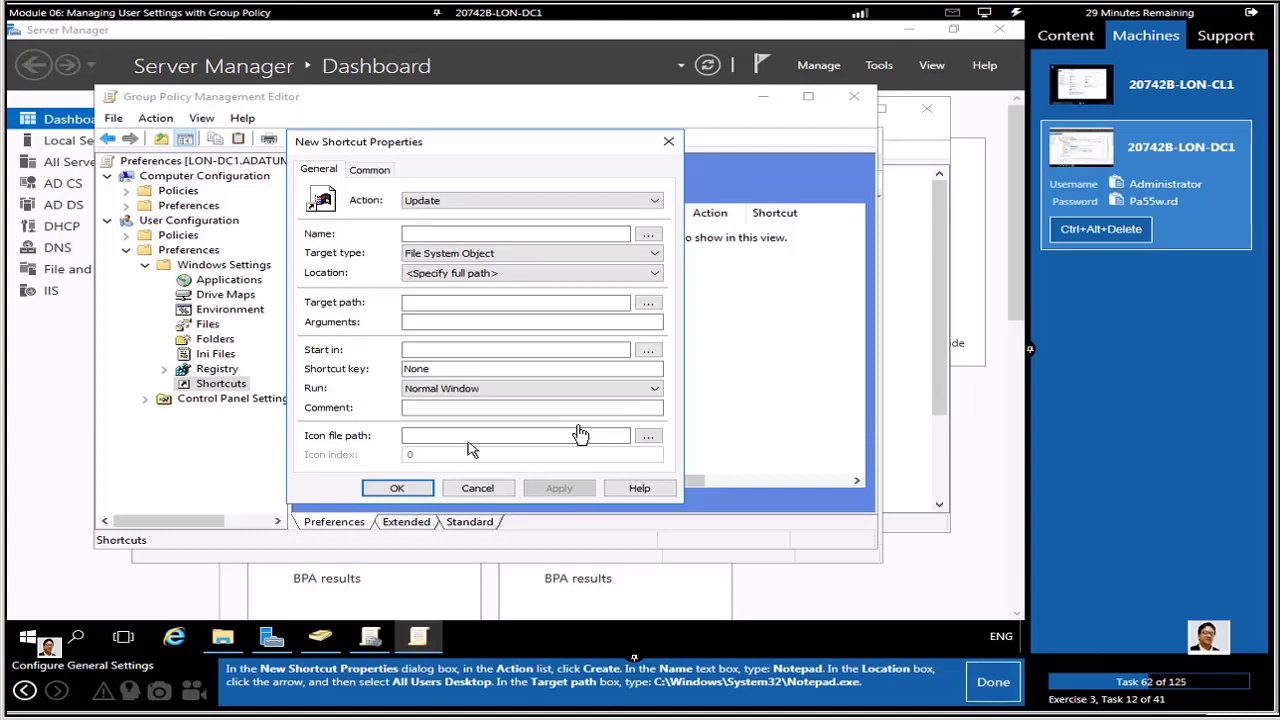
- Set the new shortcut's action to Create and name it Notepad
left_click(654, 202)
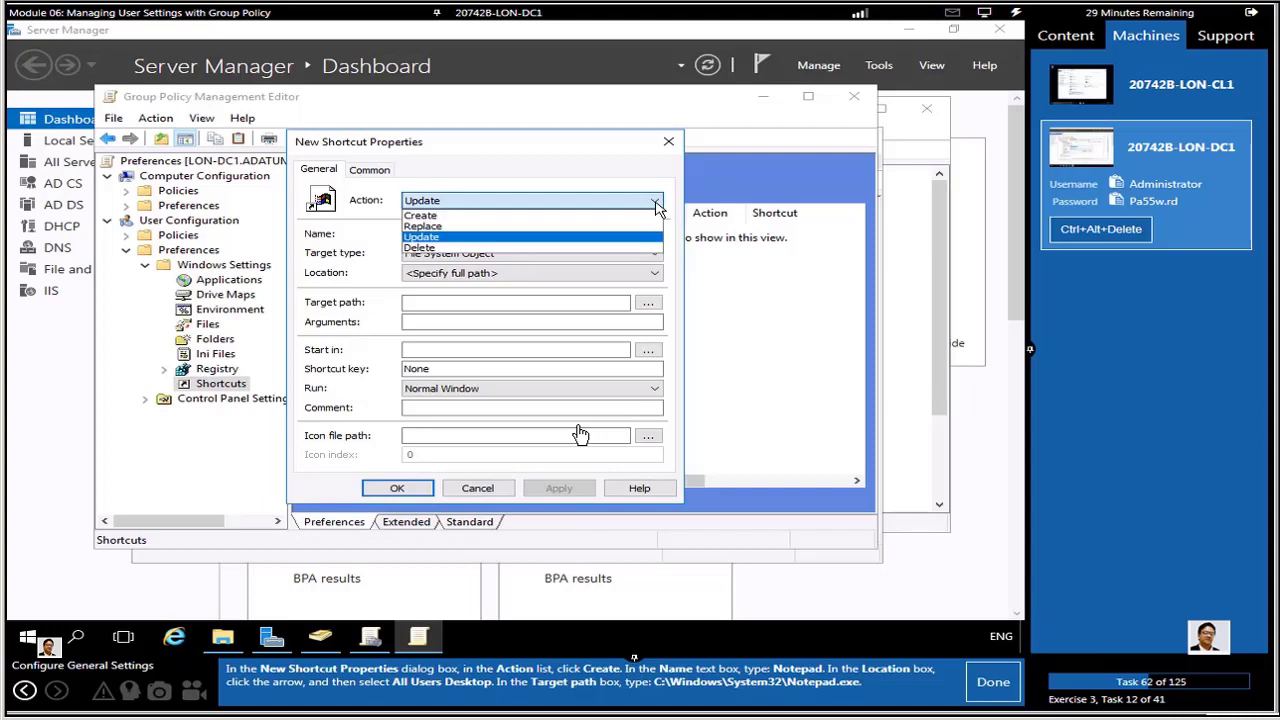
left_click(518, 216)
left_click(500, 237)
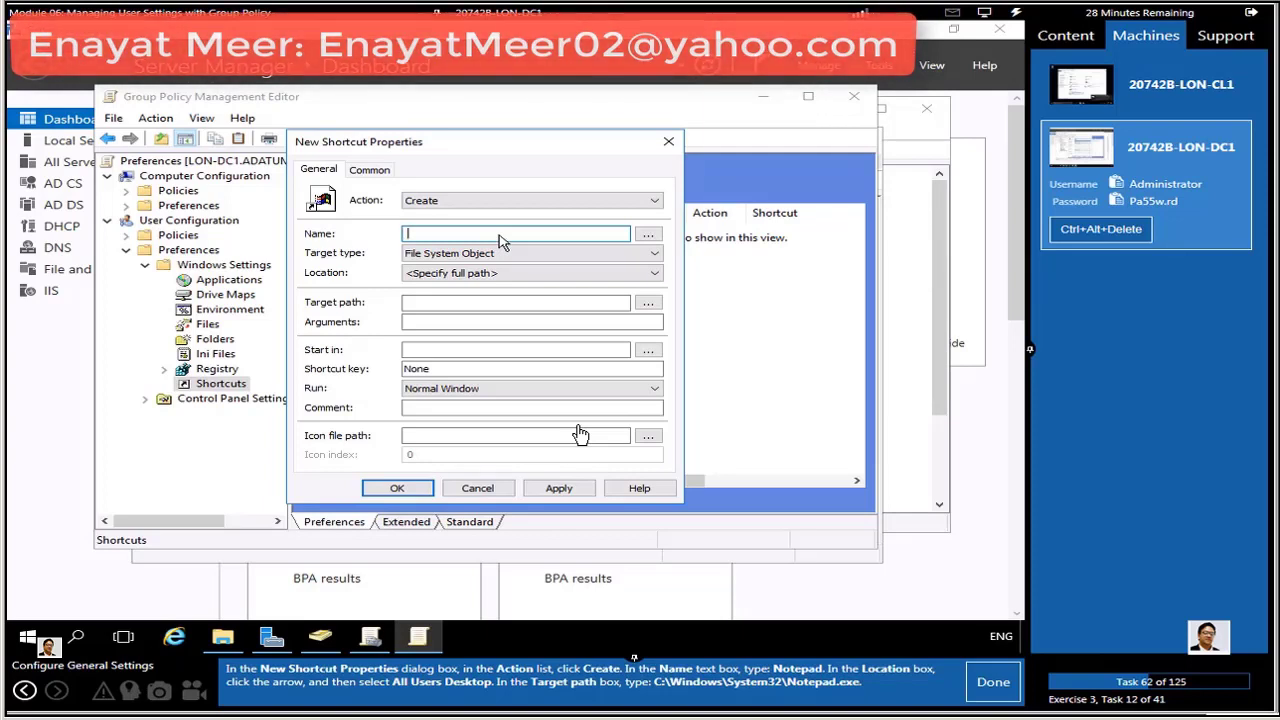
type("Notepad")
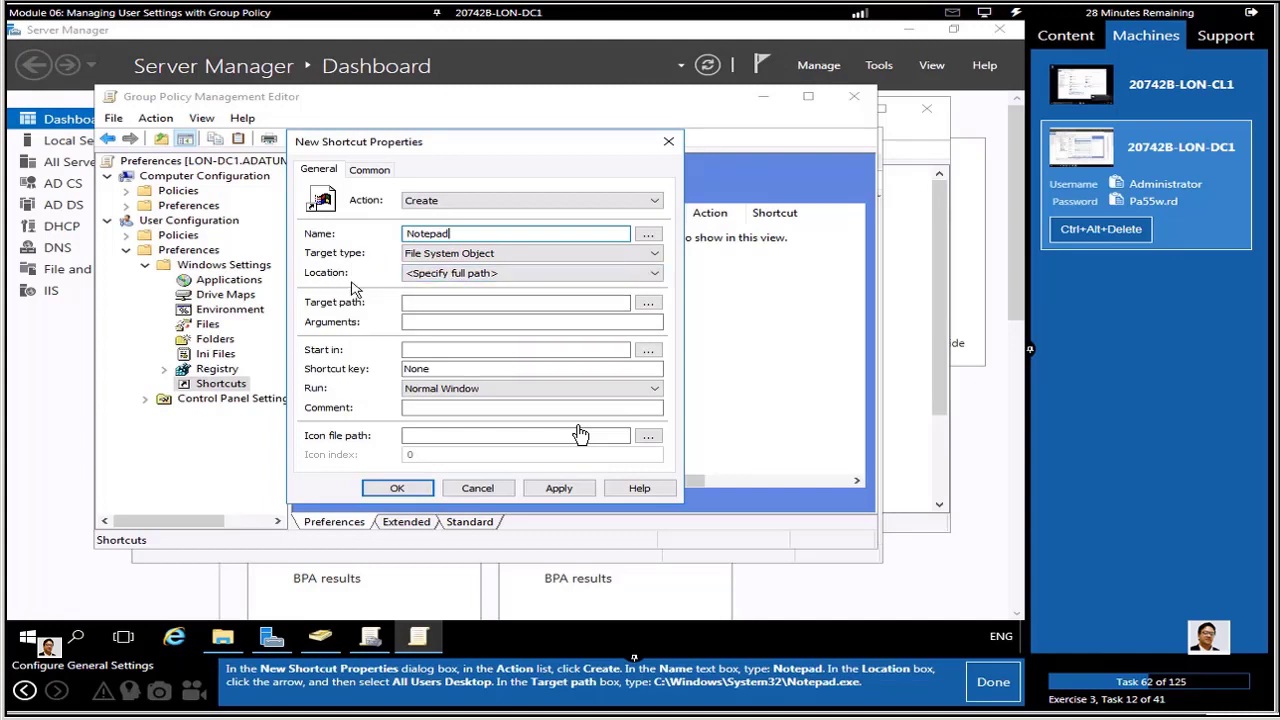
- Set the shortcut's location to All Users Desktop and its target path to C:\Windows\System32\Notepad.exe, marking the general settings task done
left_click(657, 274)
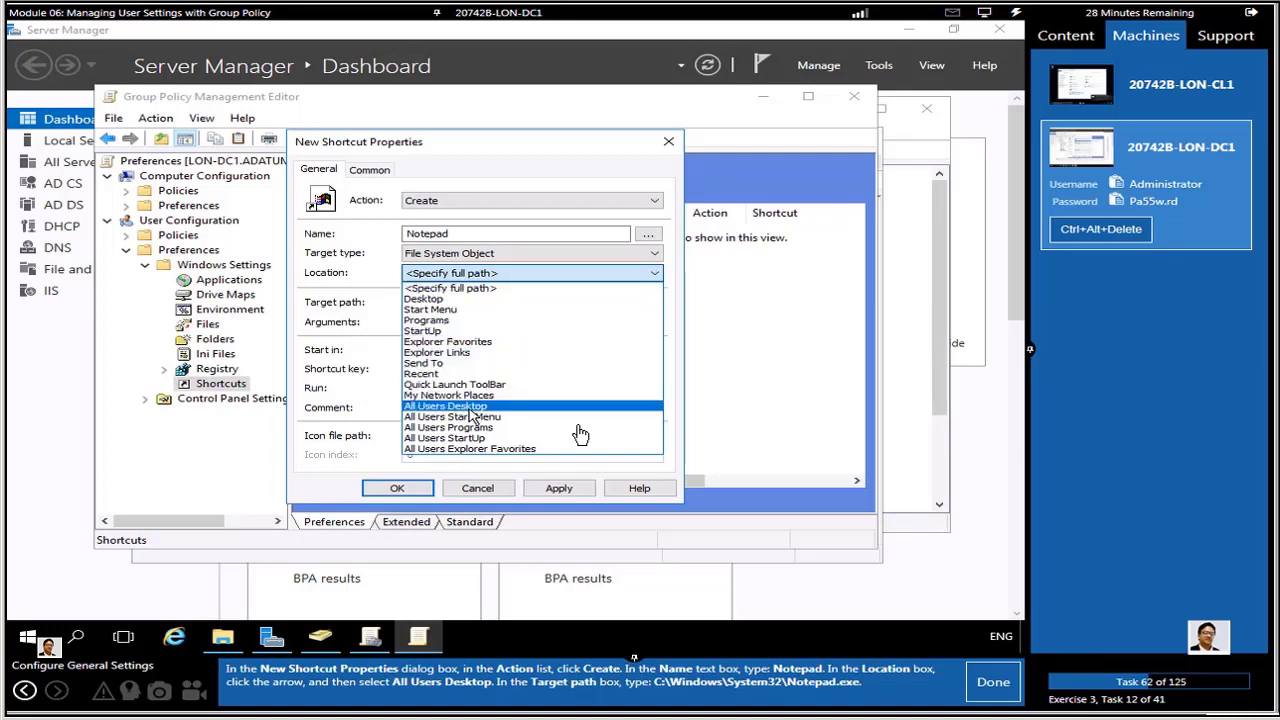
left_click(470, 407)
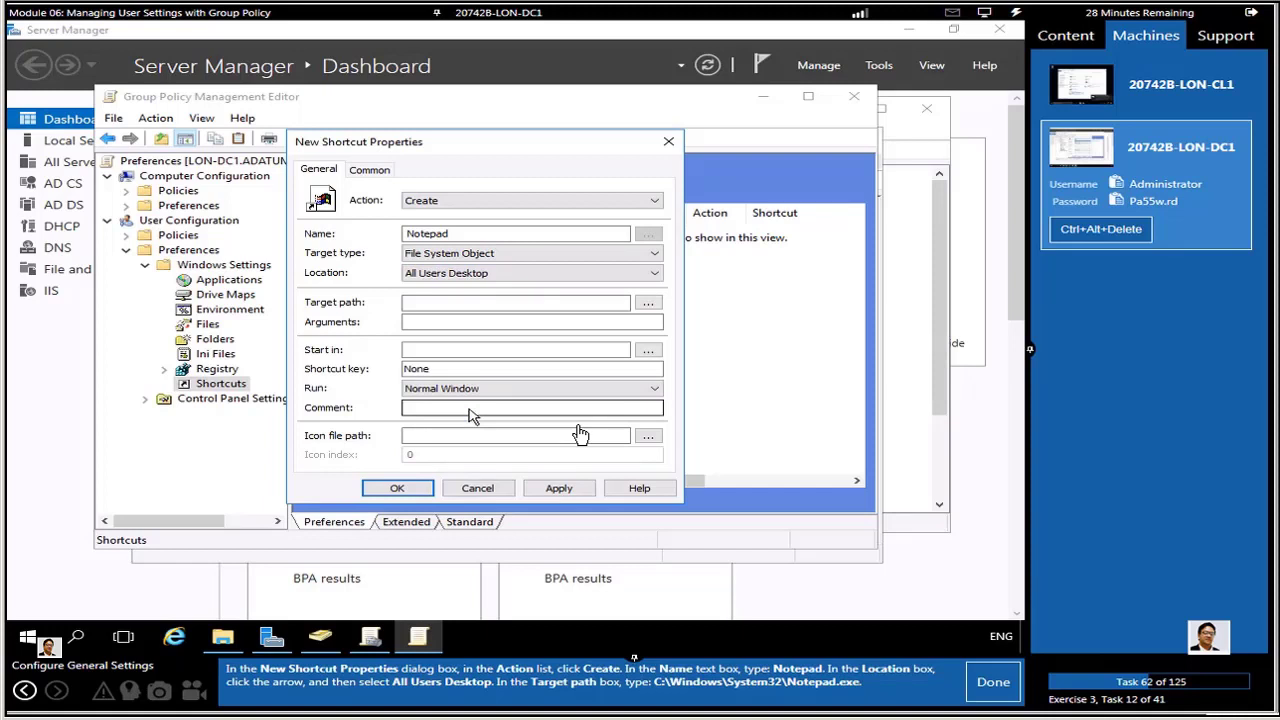
left_click(418, 302)
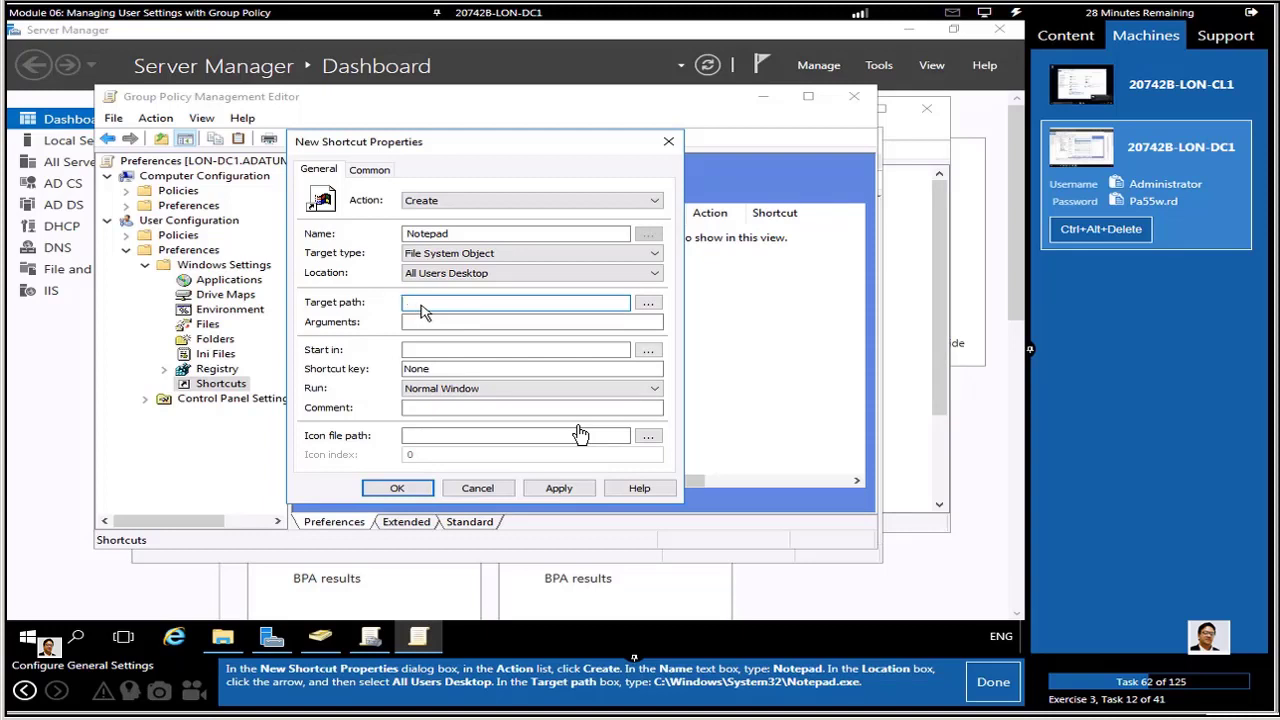
type("C:\\Windows\\System3")
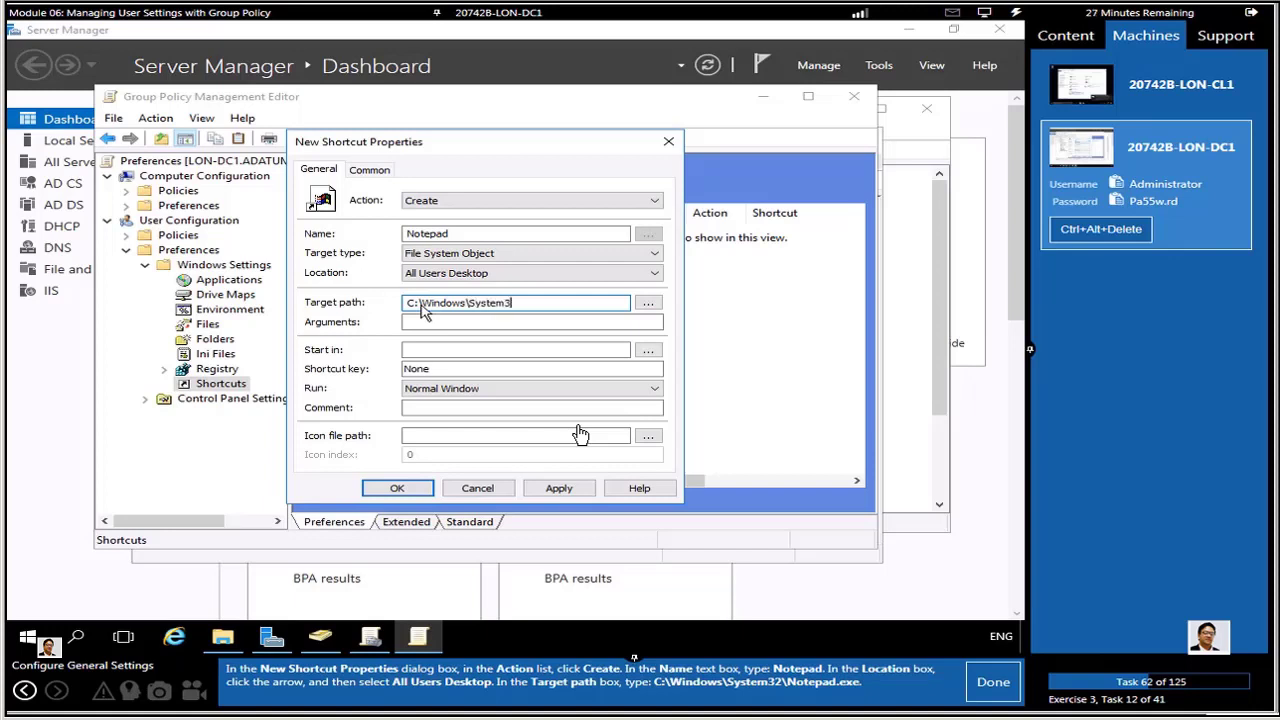
type("2\\Notepad.exe")
left_click(993, 683)
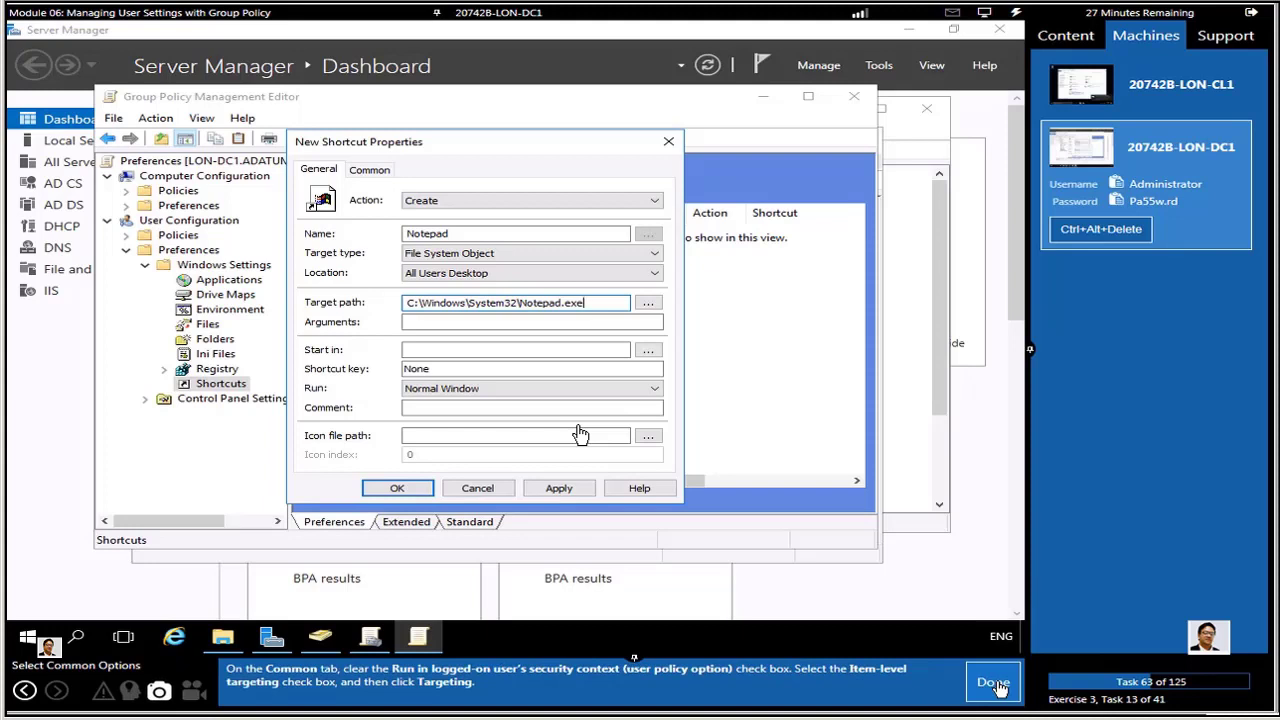
- Disable running in the logged-on user's security context, enable item-level targeting, and open the Targeting Editor, marking the task done
left_click(368, 171)
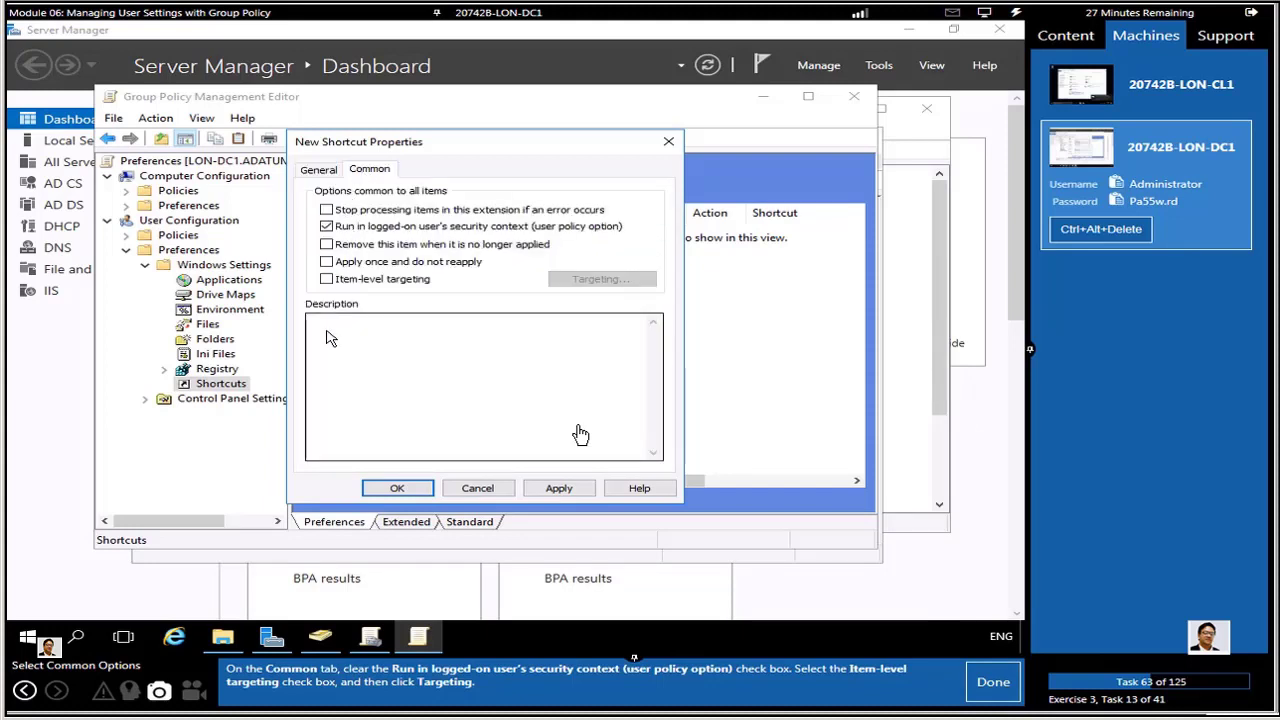
left_click(326, 226)
left_click(327, 279)
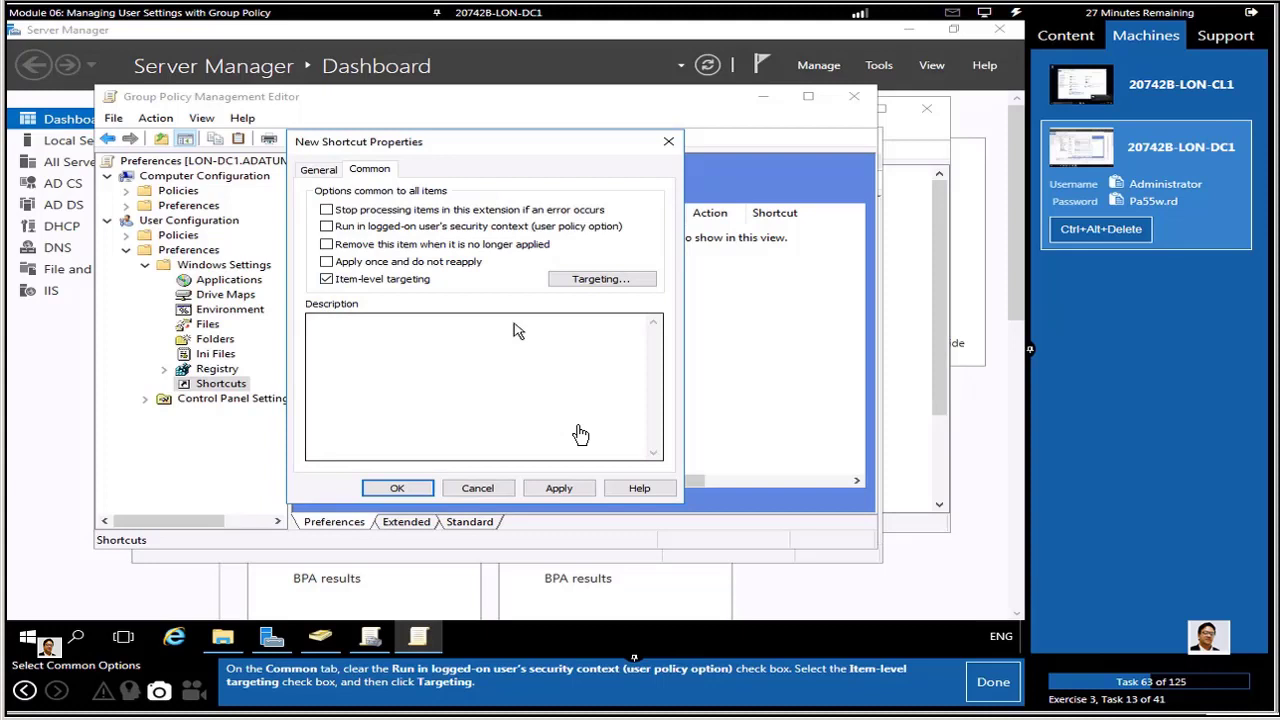
left_click(613, 281)
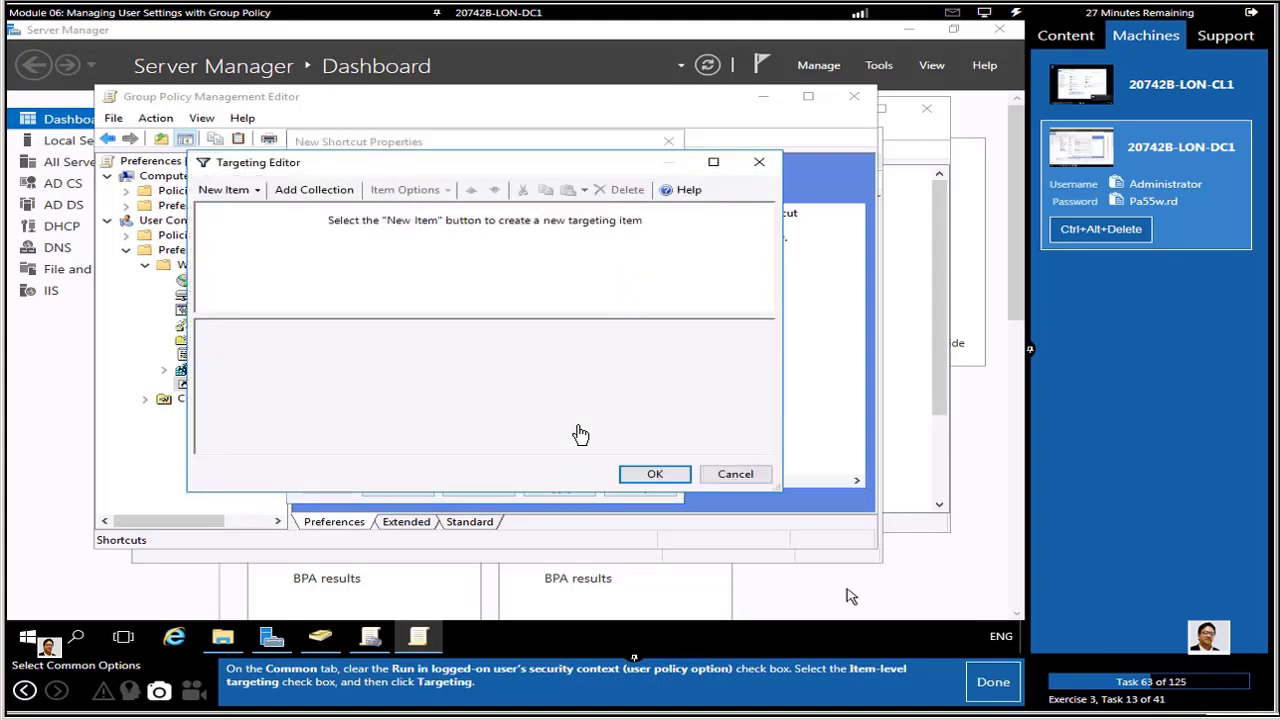
left_click(992, 687)
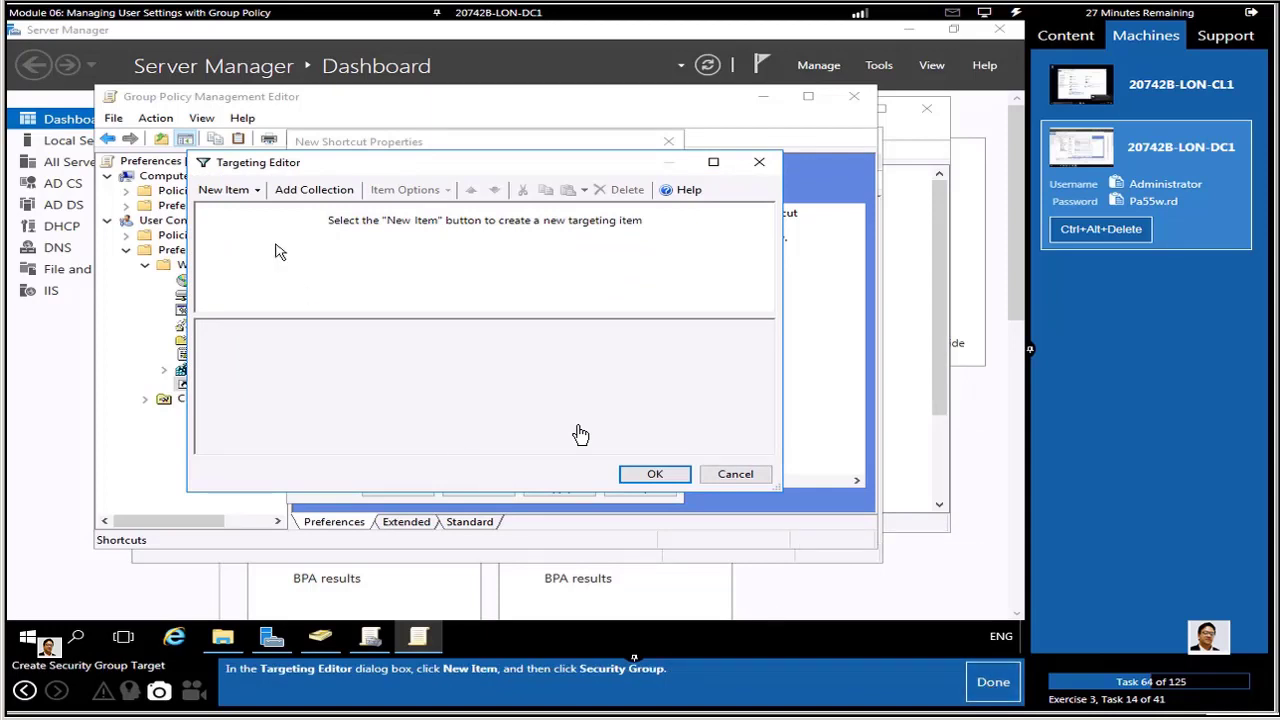
- Add a Security Group targeting item to the shortcut and mark the task done
left_click(257, 190)
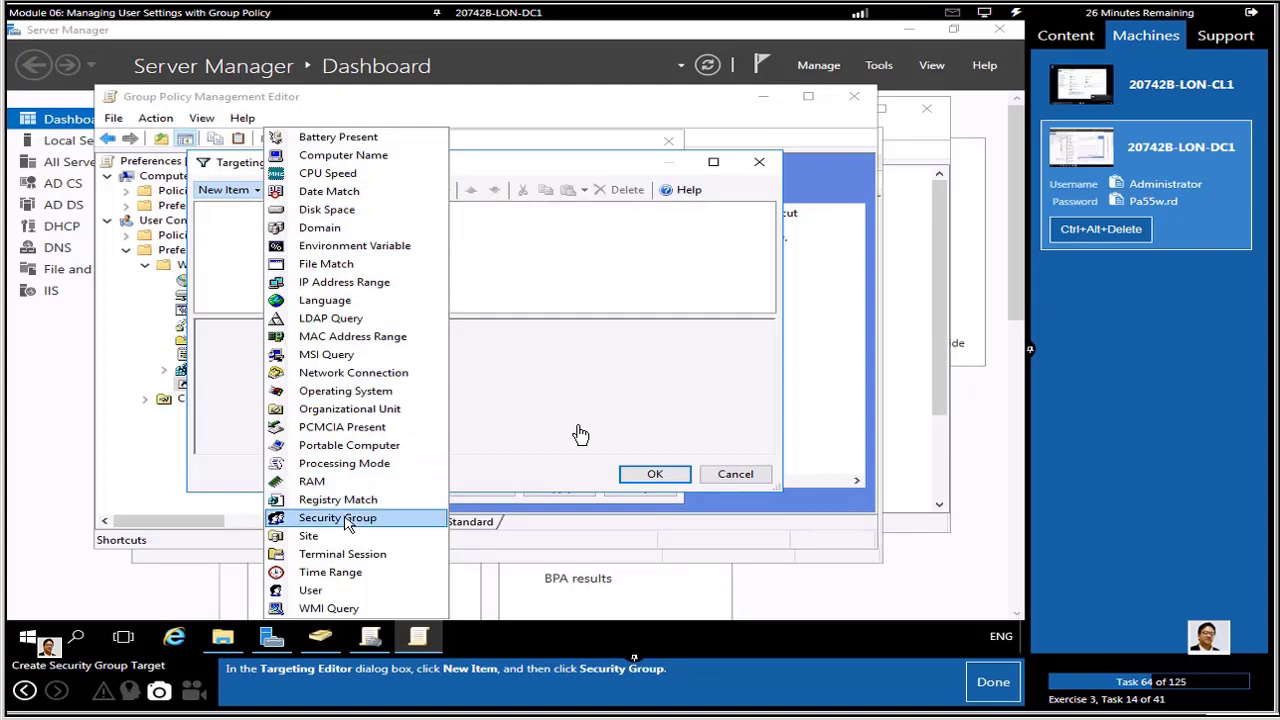
left_click(345, 518)
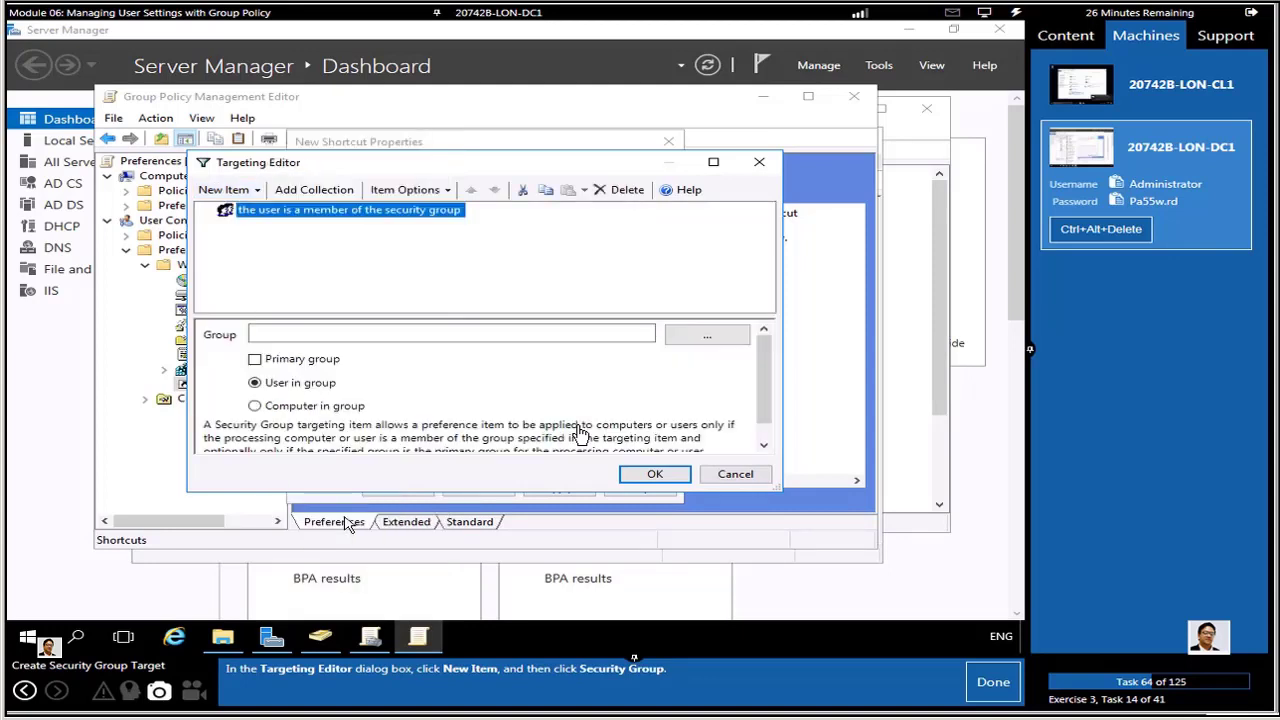
left_click(995, 690)
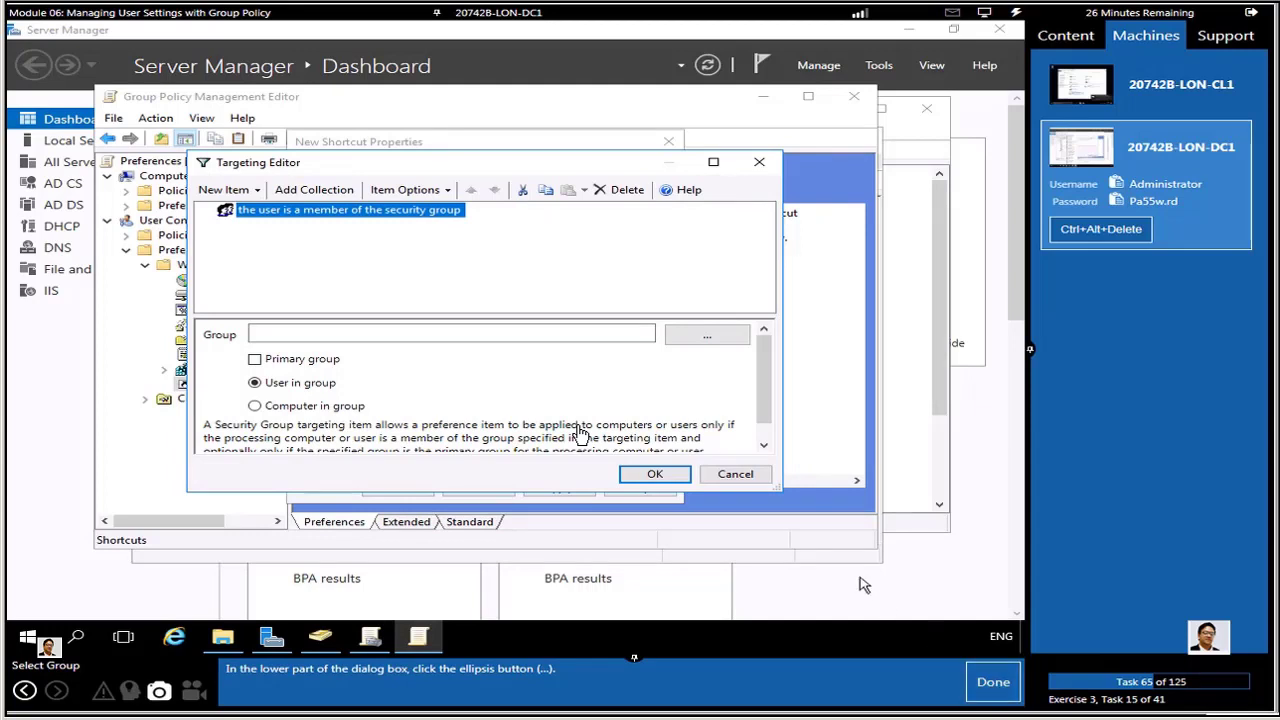
- Choose the IT group from Adatum.com for the security group targeting item, marking both group selection tasks done
left_click(708, 340)
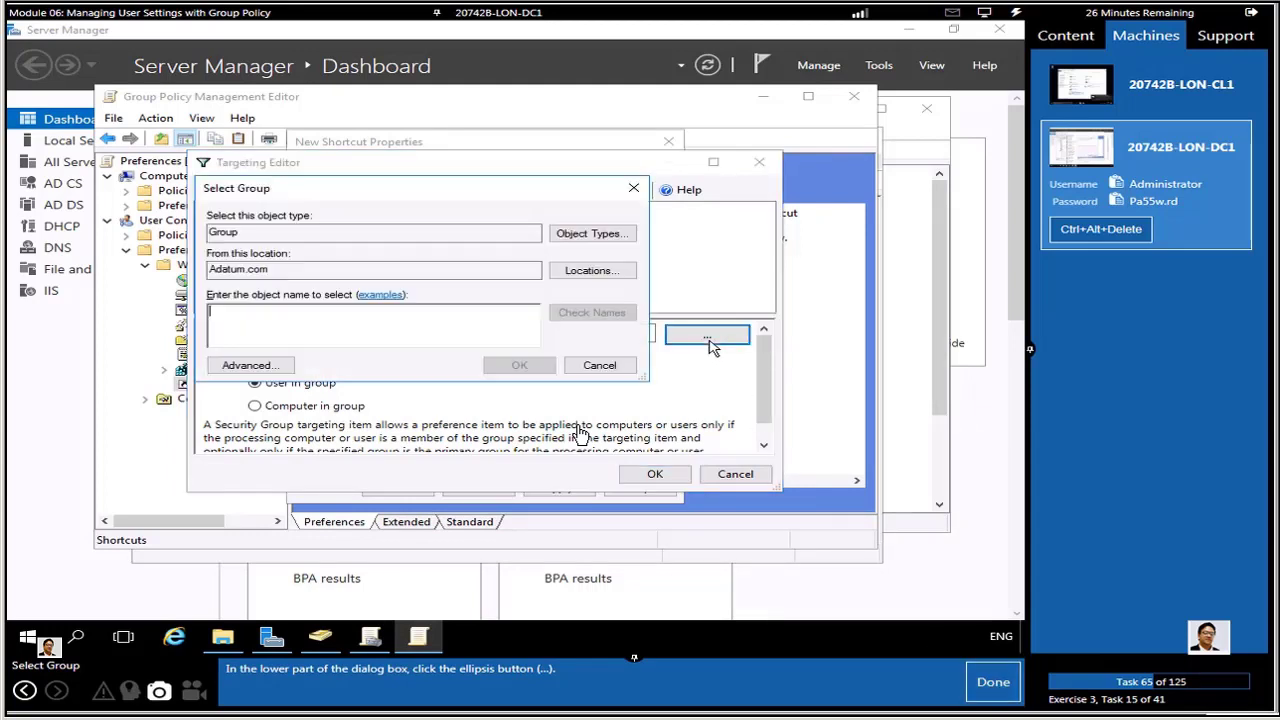
left_click(988, 683)
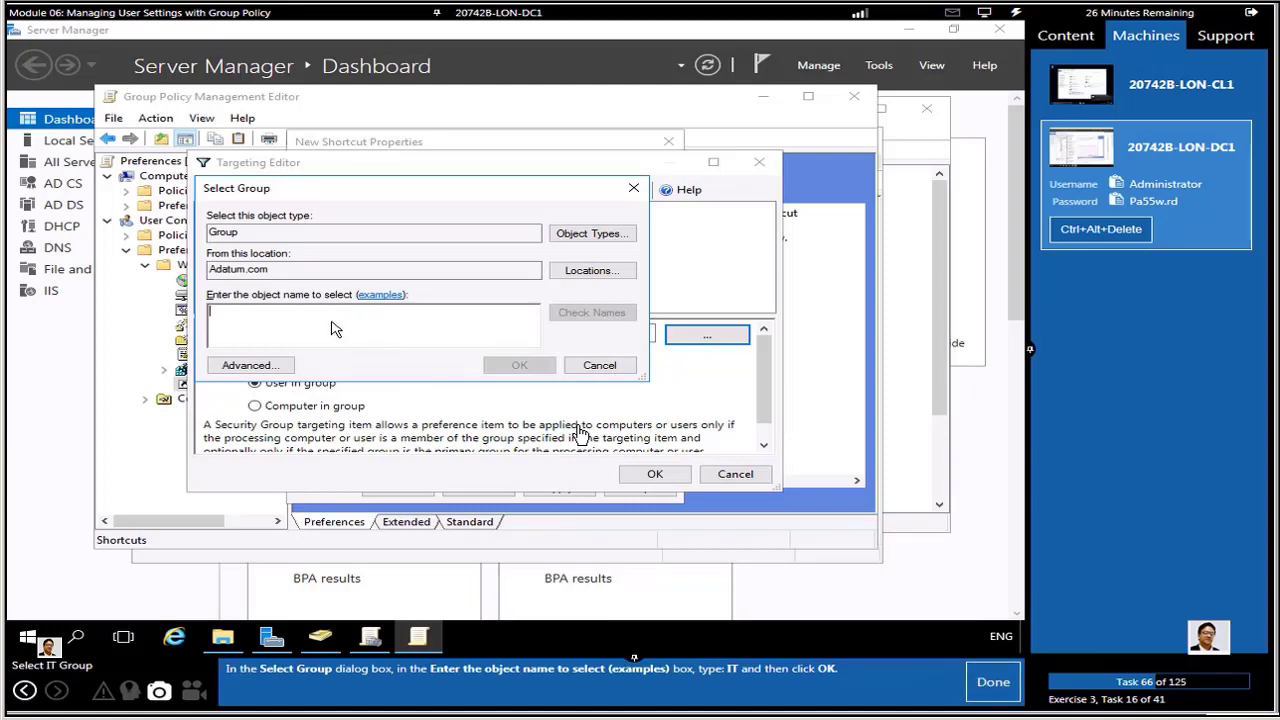
type("IT")
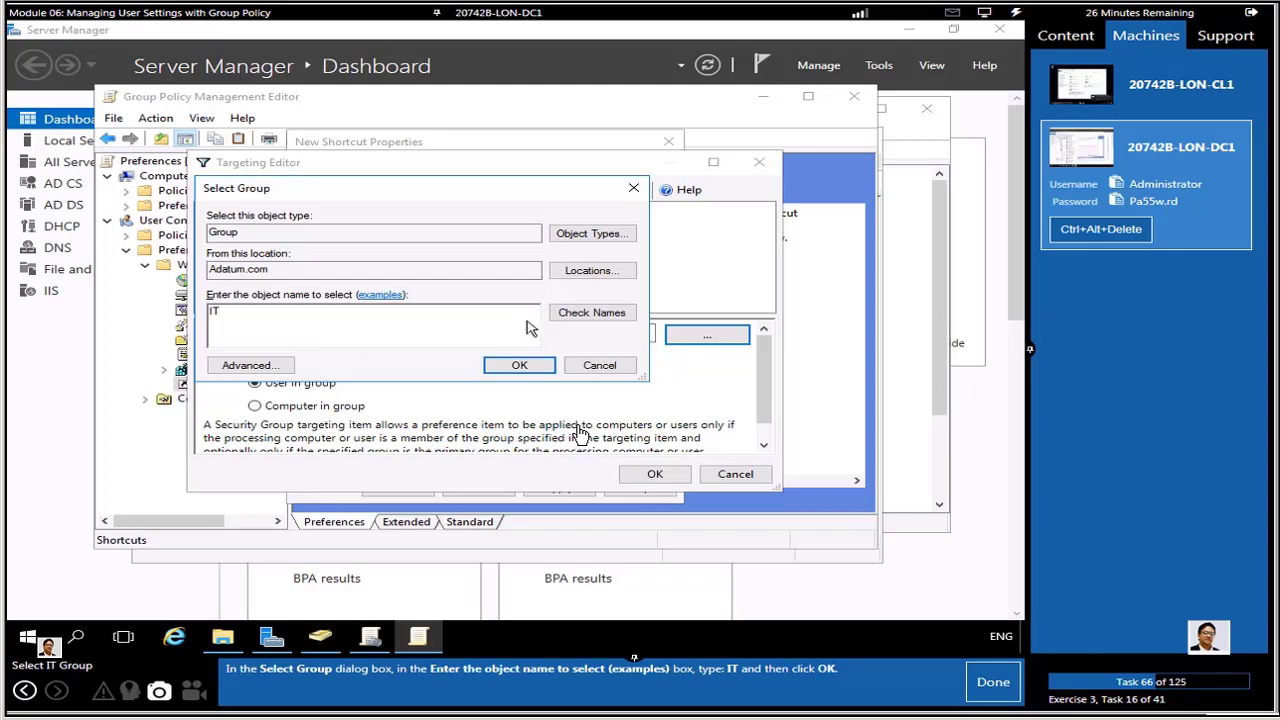
left_click(567, 319)
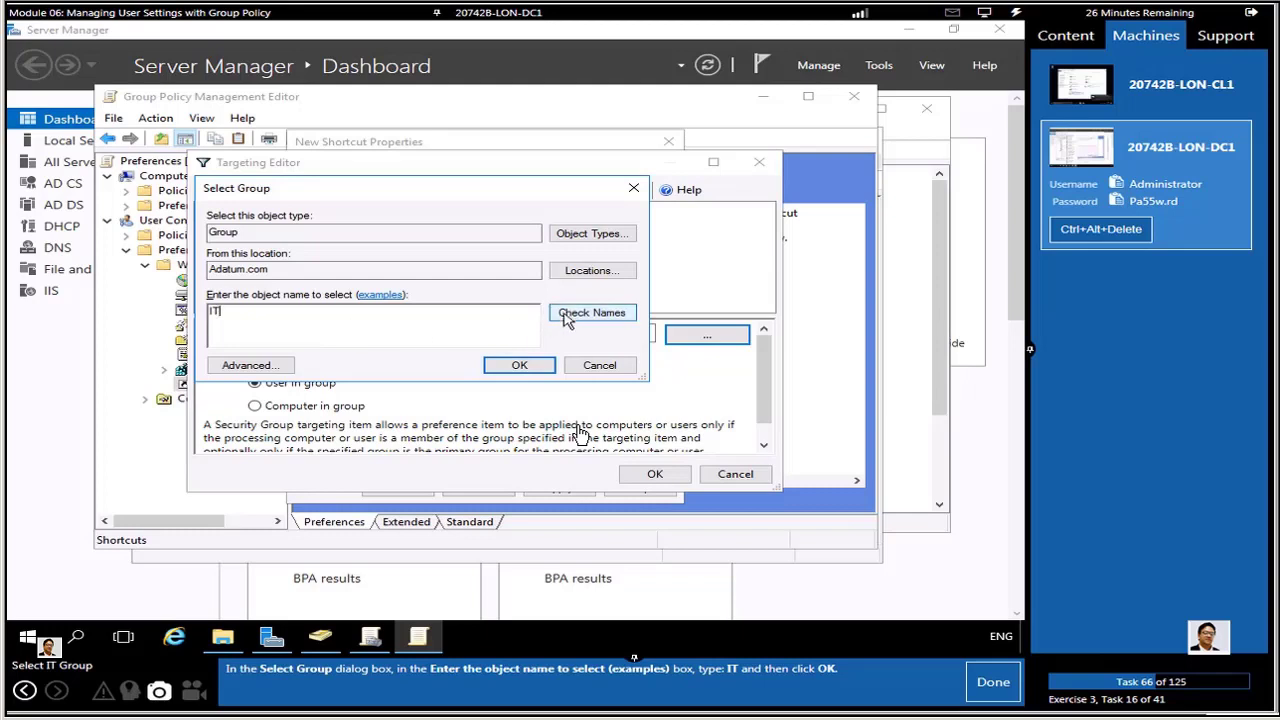
left_click(520, 366)
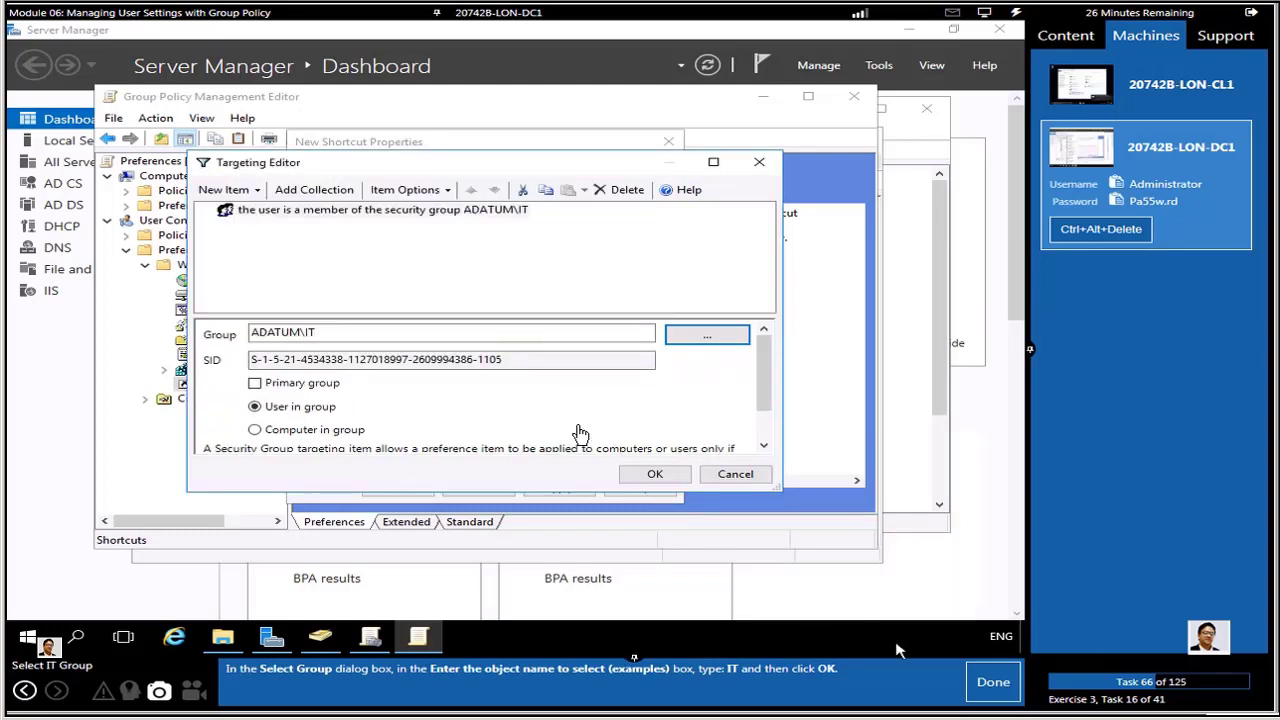
left_click(993, 688)
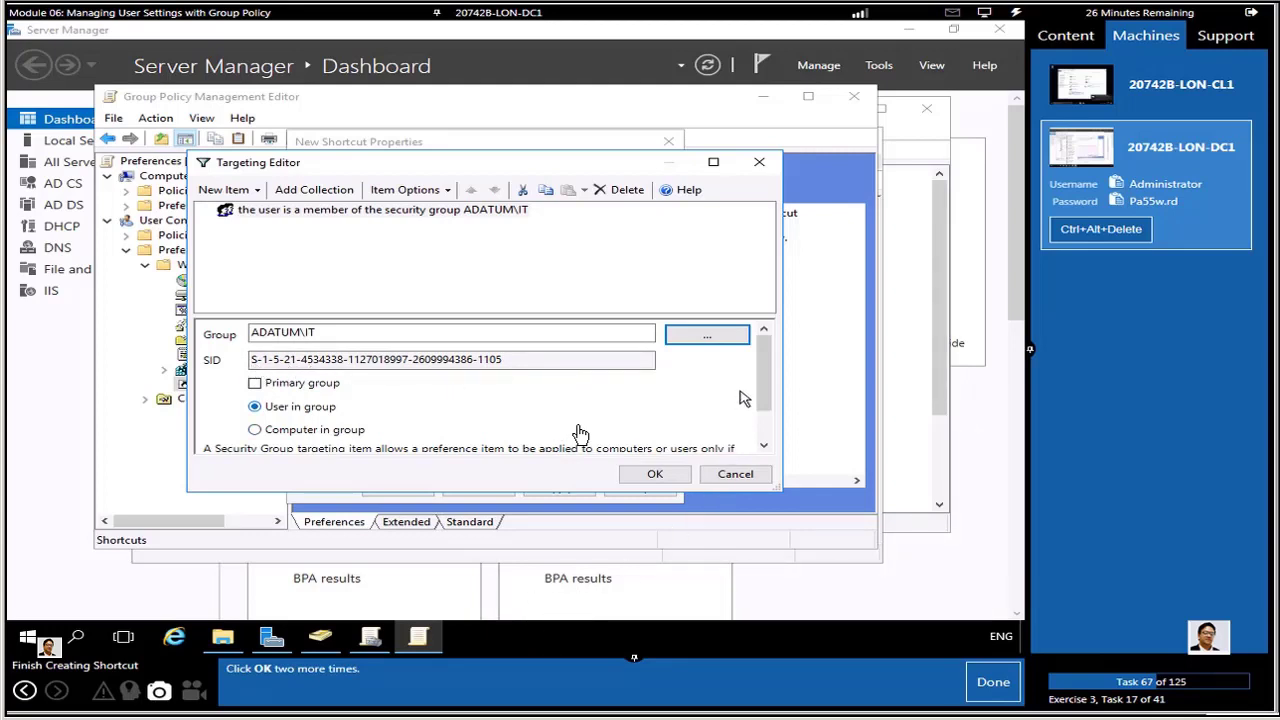
- Accept the targeting settings and save the Notepad shortcut item, marking the finishing task done
left_click_drag(759, 381, 763, 428)
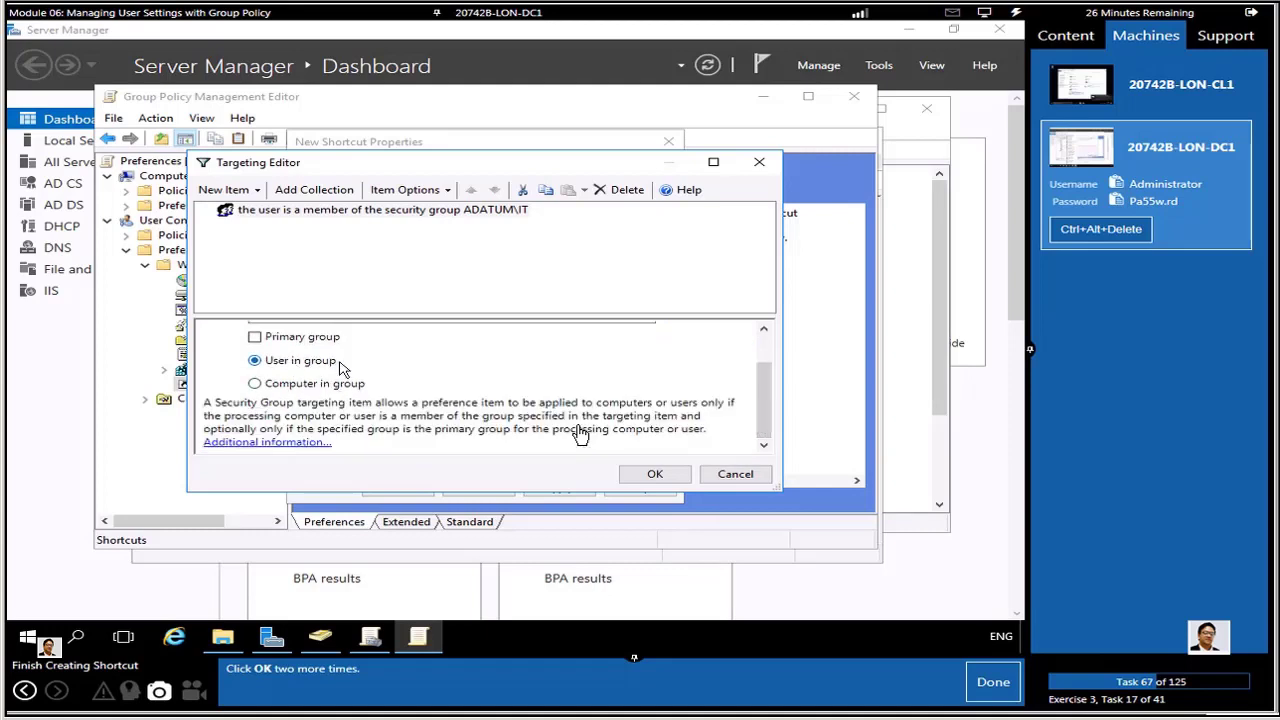
left_click_drag(763, 405, 769, 324)
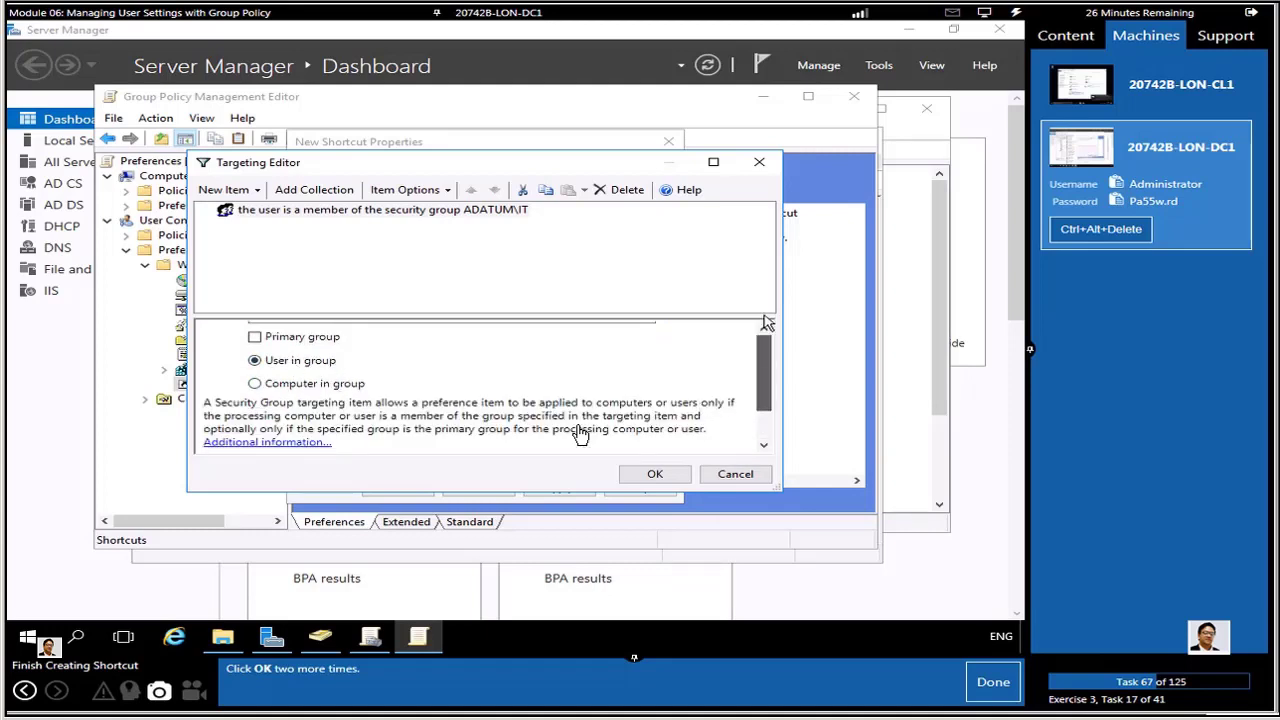
left_click(655, 475)
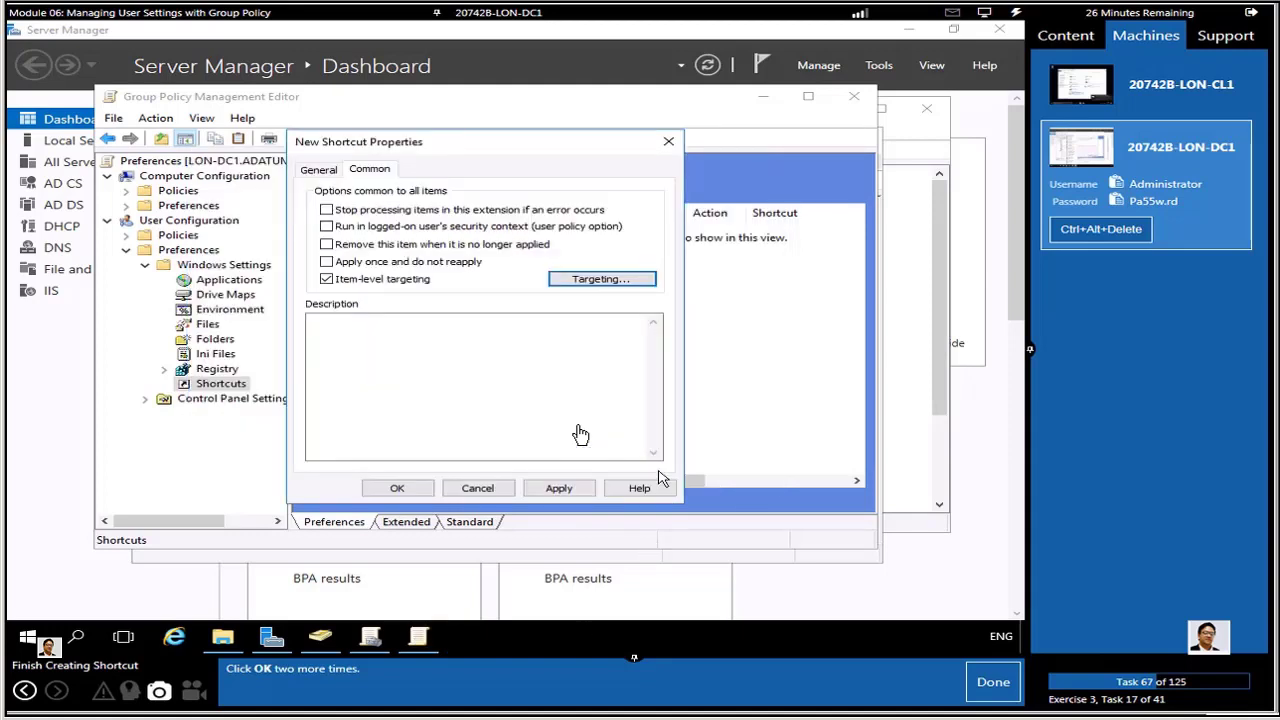
left_click(983, 690)
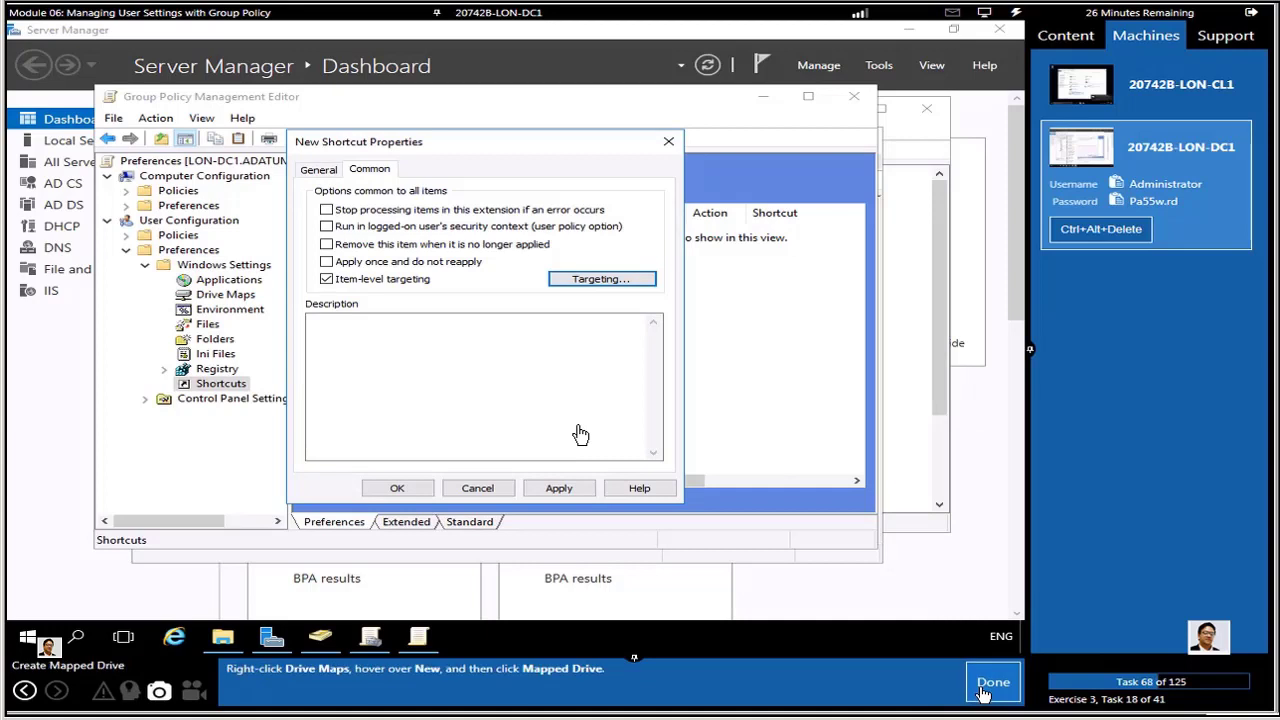
left_click(397, 488)
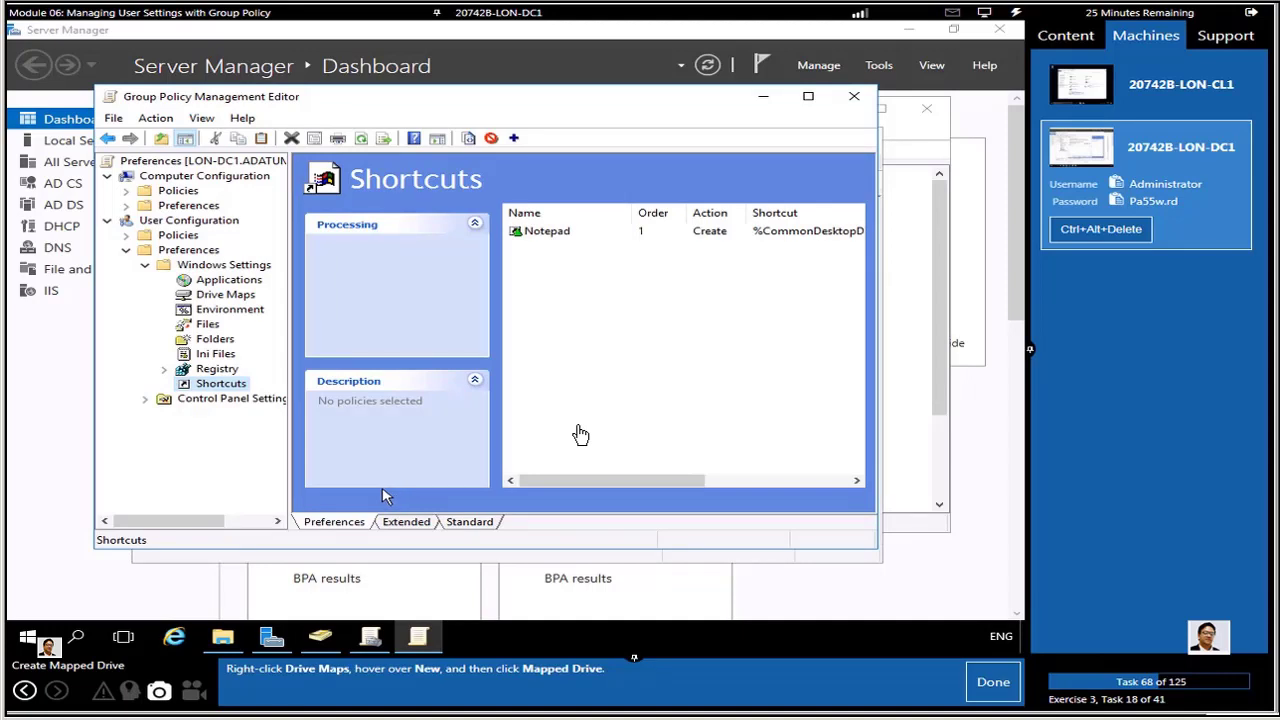
- Start a new Mapped Drive item under the user configuration's Drive Maps and mark the task done
left_click(214, 297)
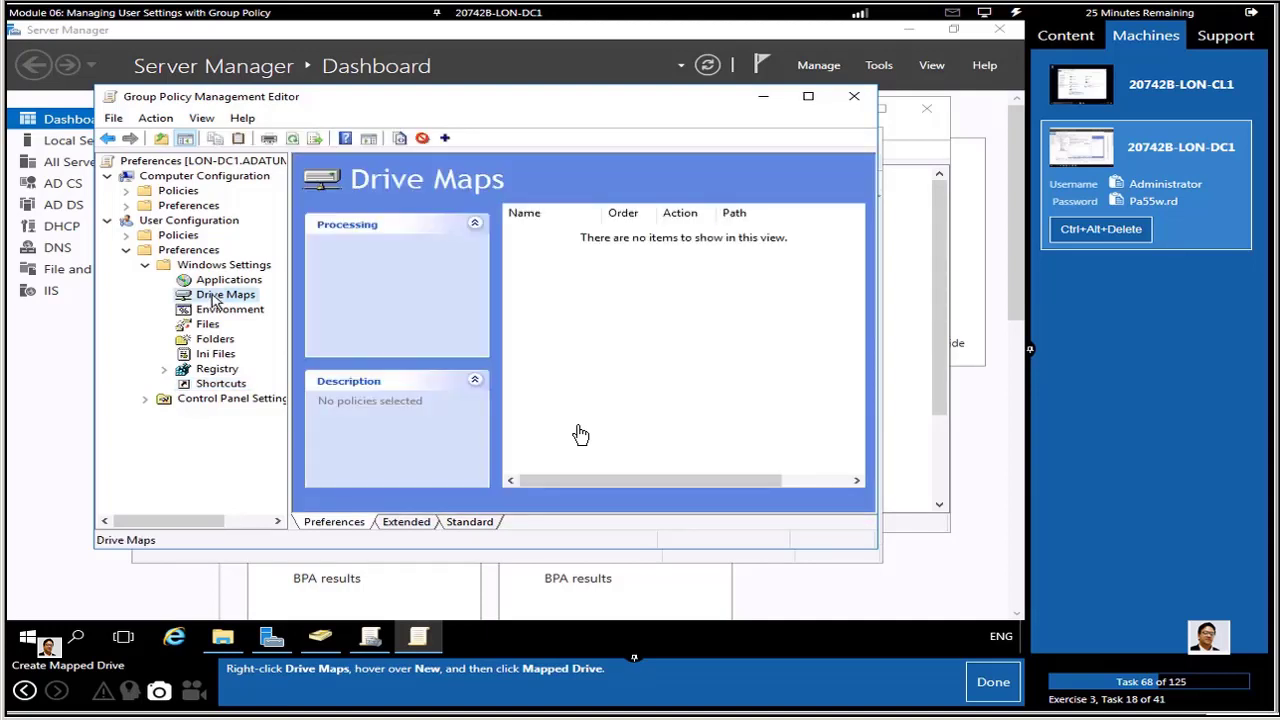
right_click(214, 297)
mouse_move(300, 305)
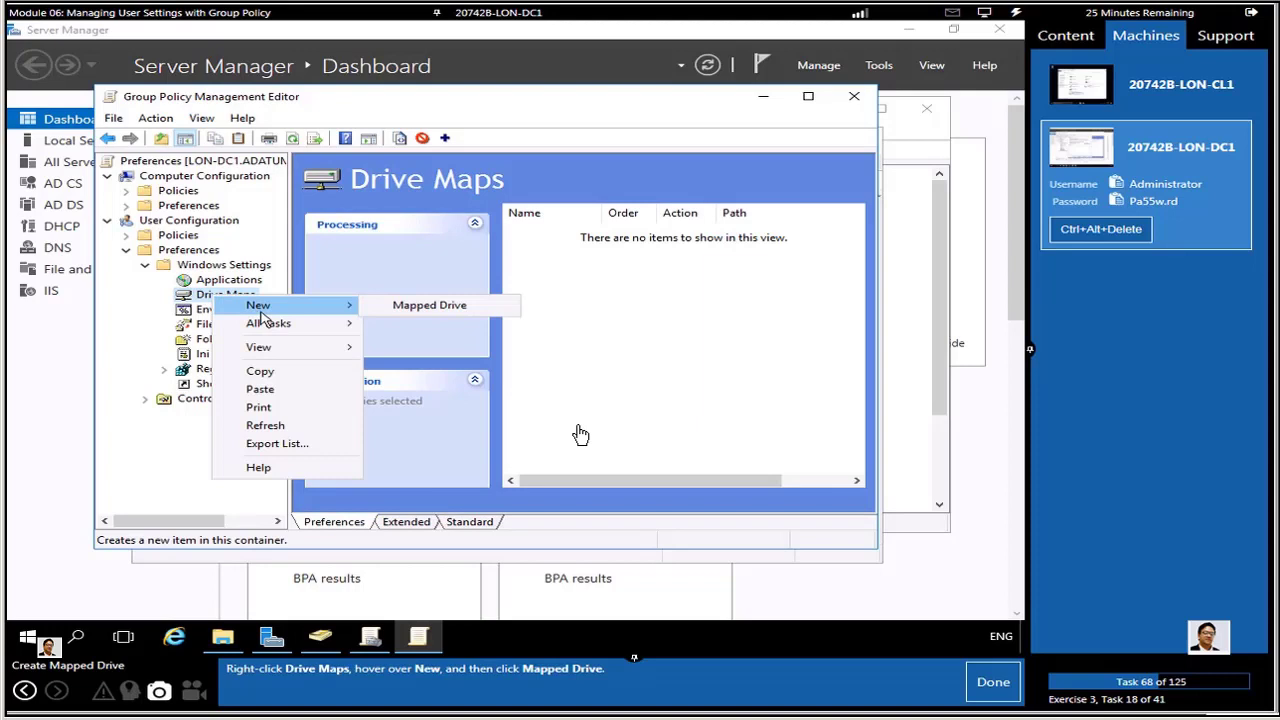
left_click(449, 314)
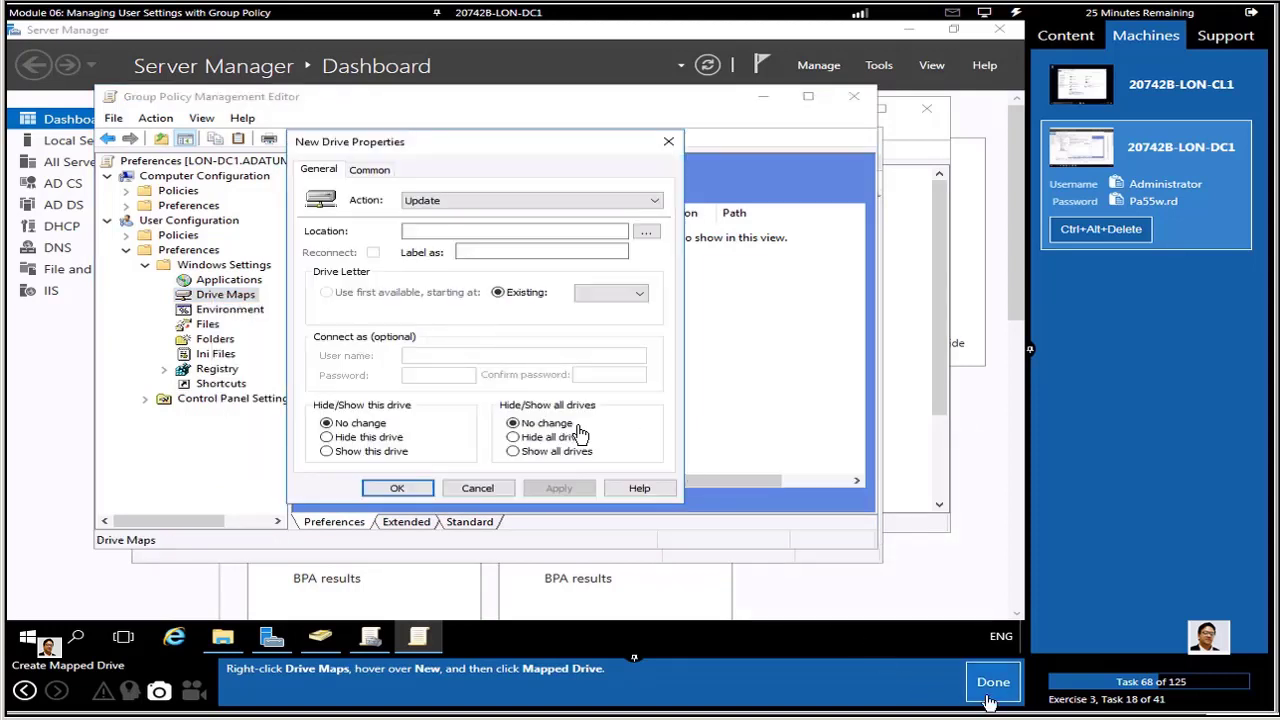
left_click(993, 684)
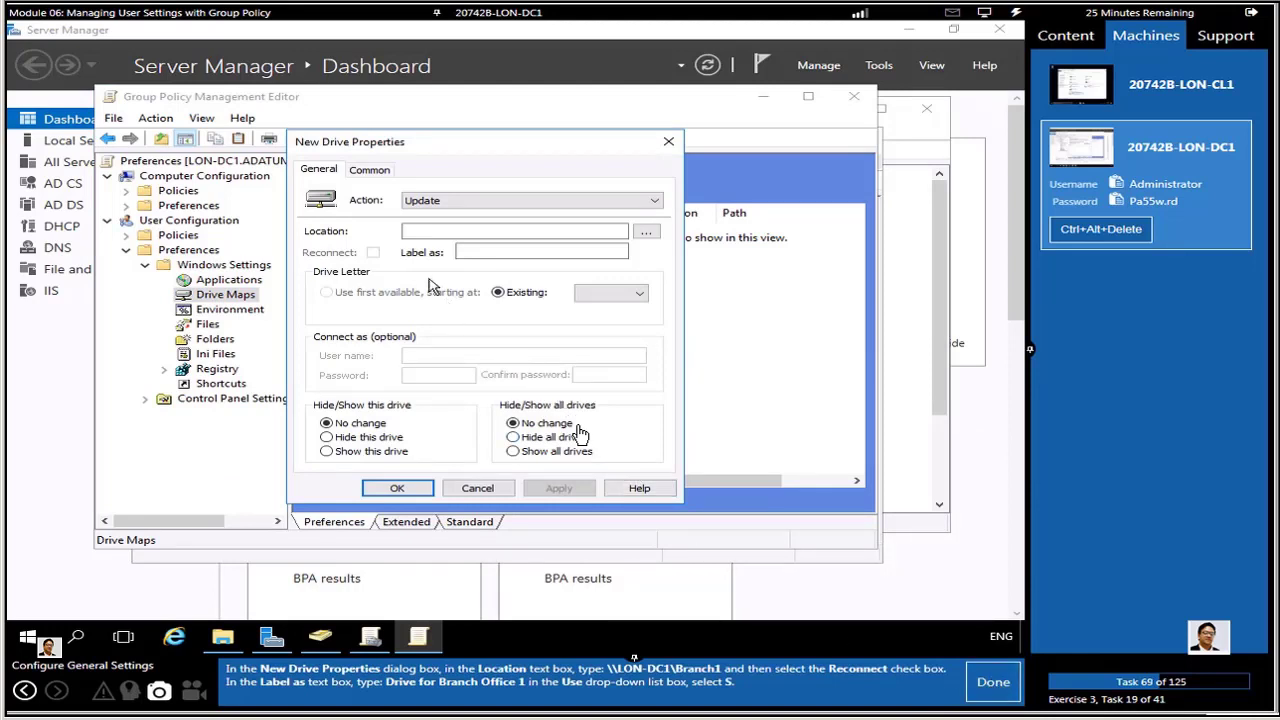
- Set the mapped drive's location to \\LON-DC1\Branch1, enable Reconnect, and label it "Drive for Branch Office 1"
left_click(430, 234)
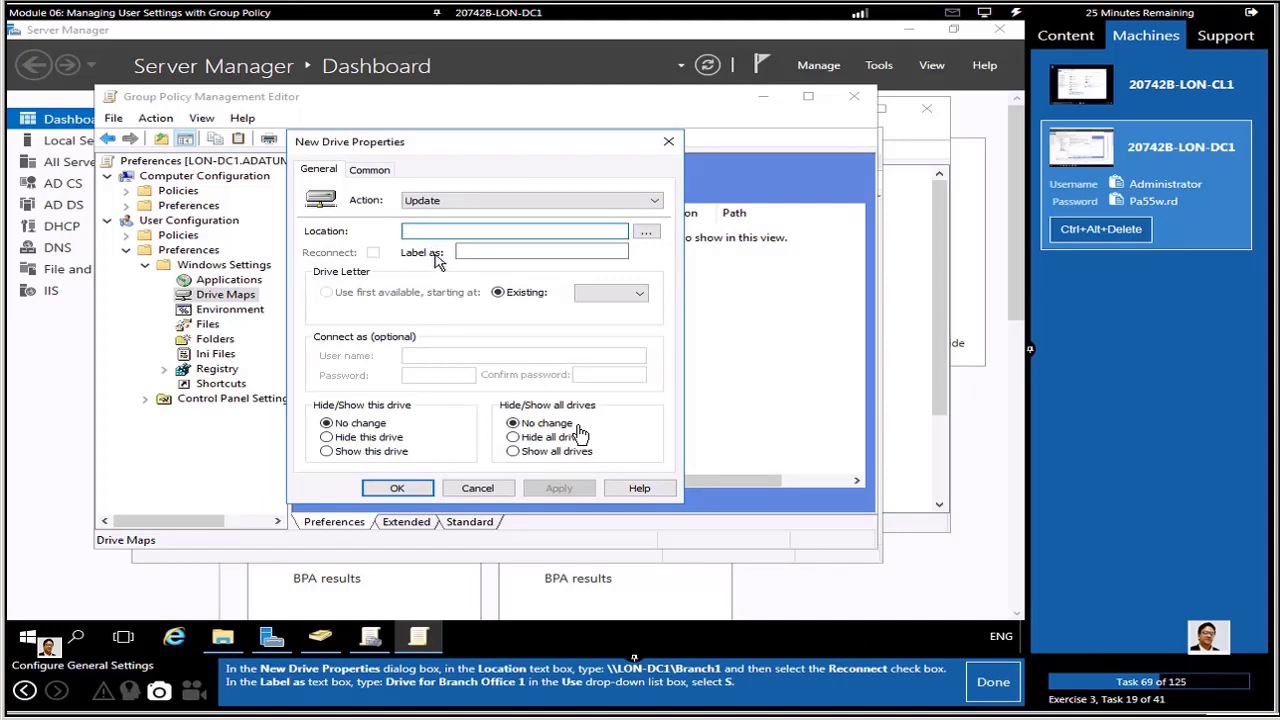
type("\\\\L")
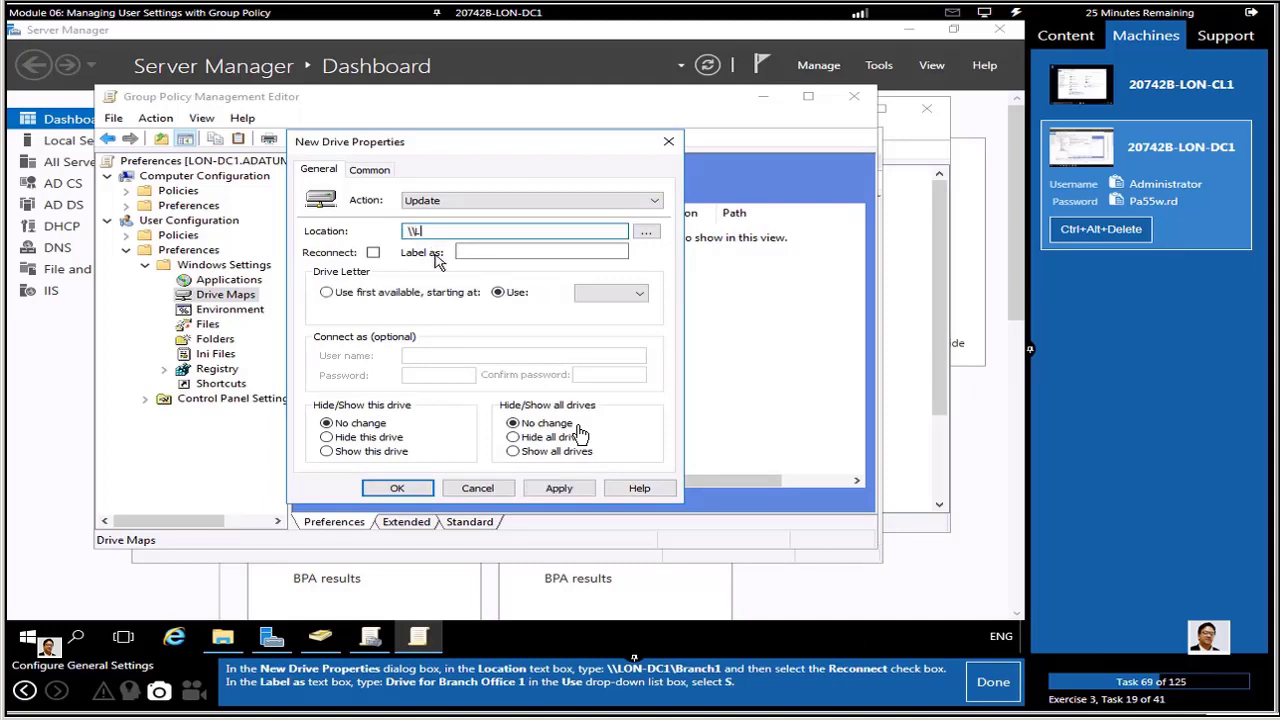
type("ON-DC1\\Branch1")
left_click(373, 253)
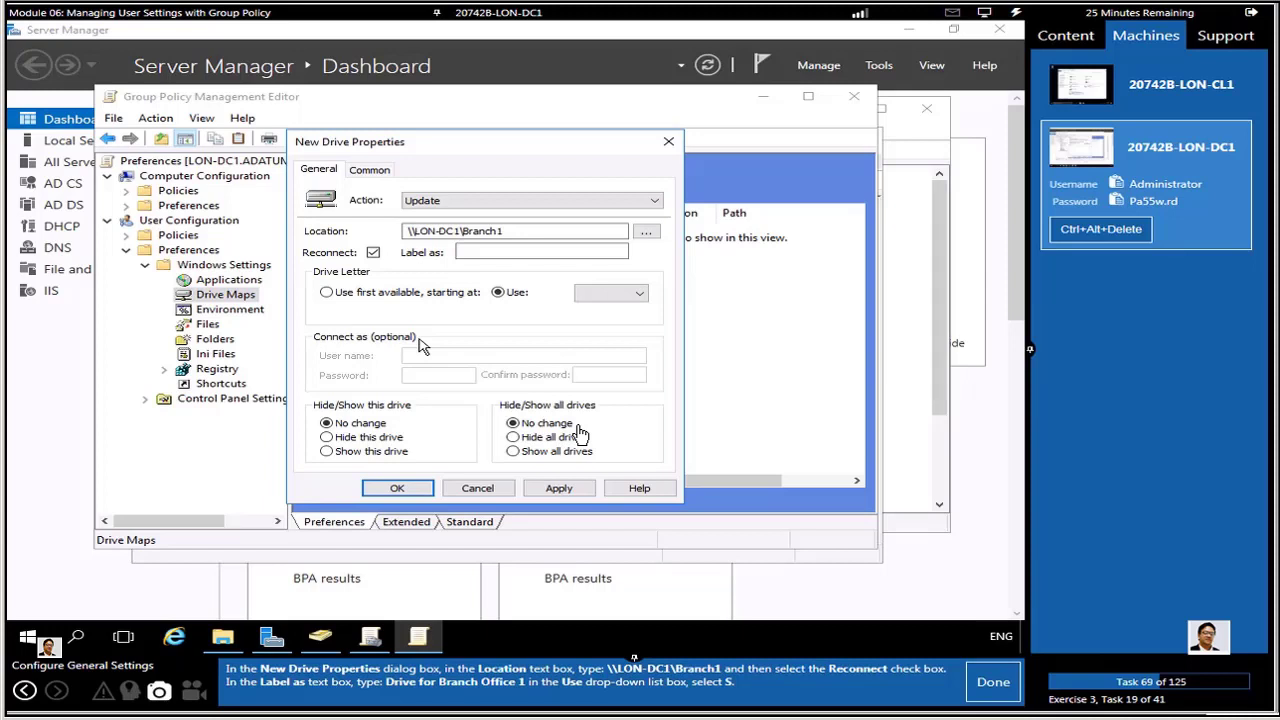
left_click(487, 257)
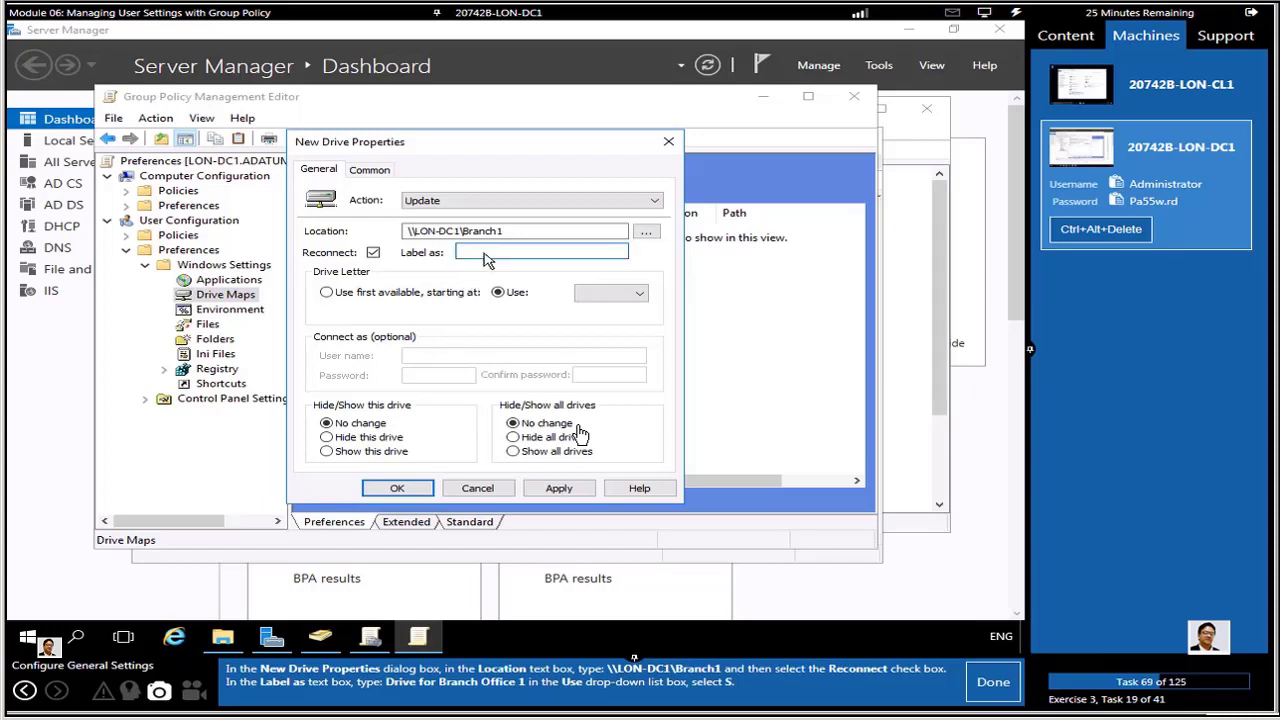
type("Drive for Branch Office 1")
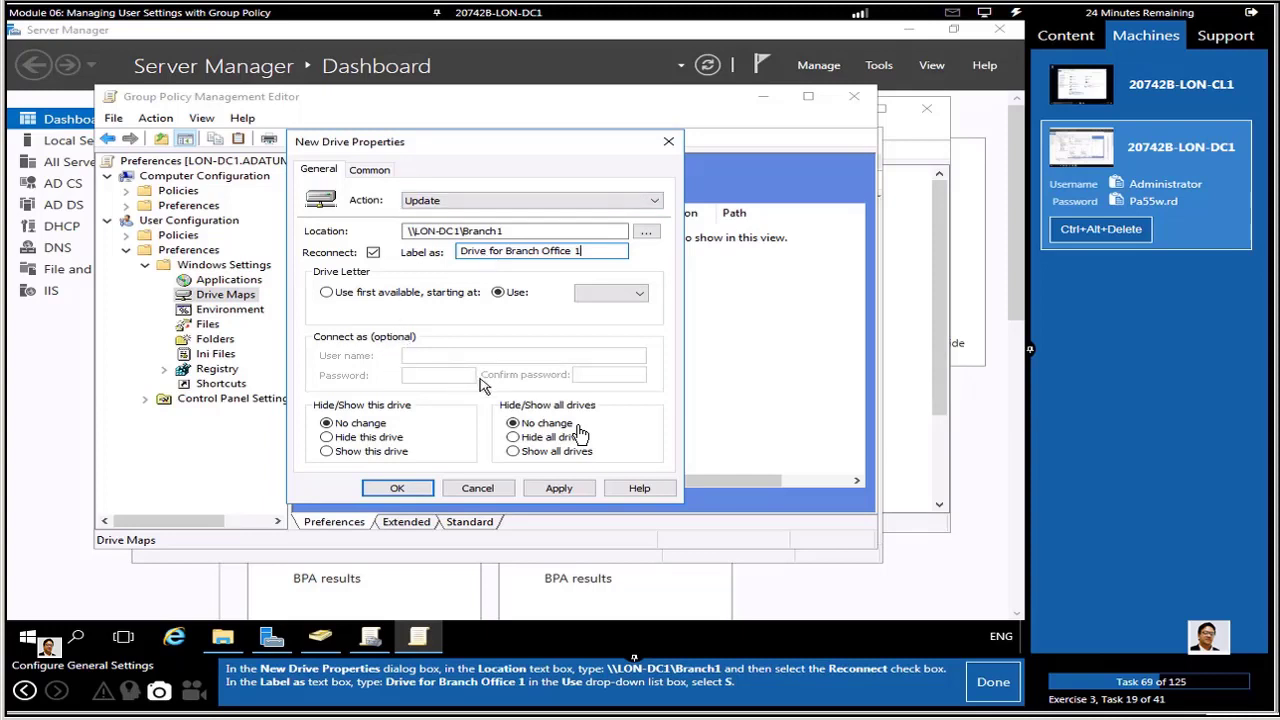
- Assign drive letter S to the mapped drive and mark the general settings task done
left_click(640, 296)
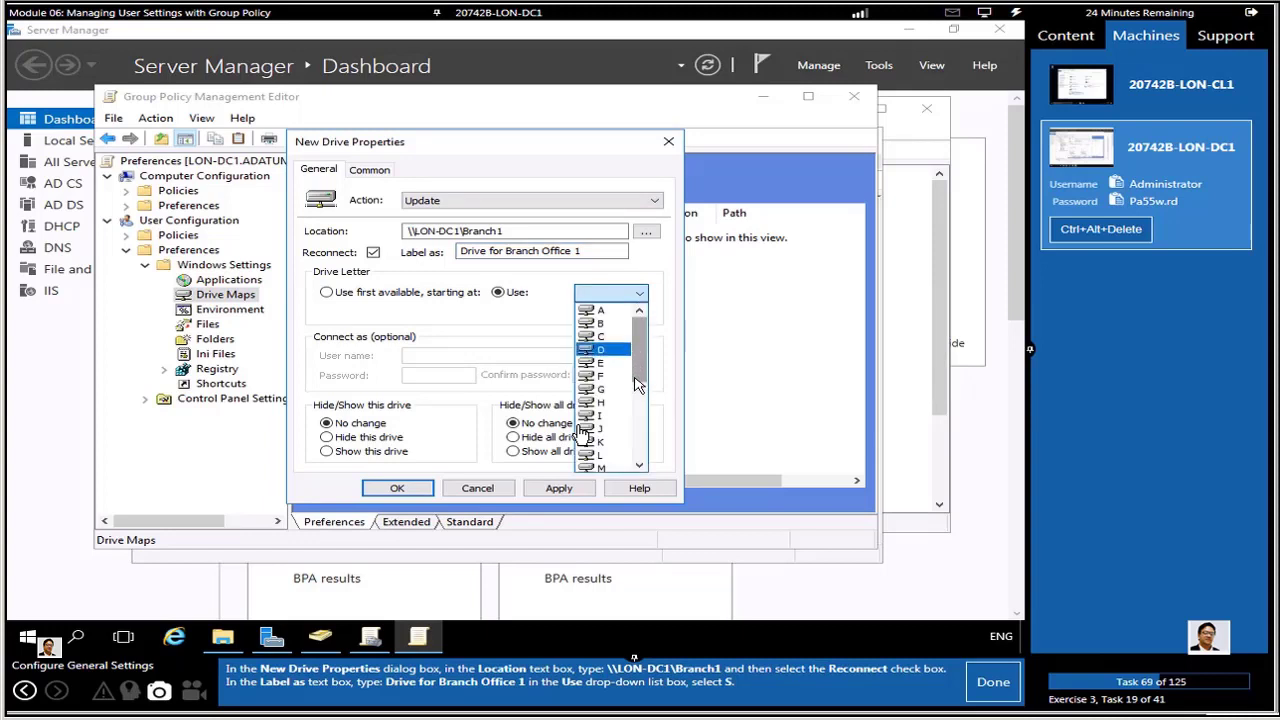
left_click(645, 457)
left_click(639, 294)
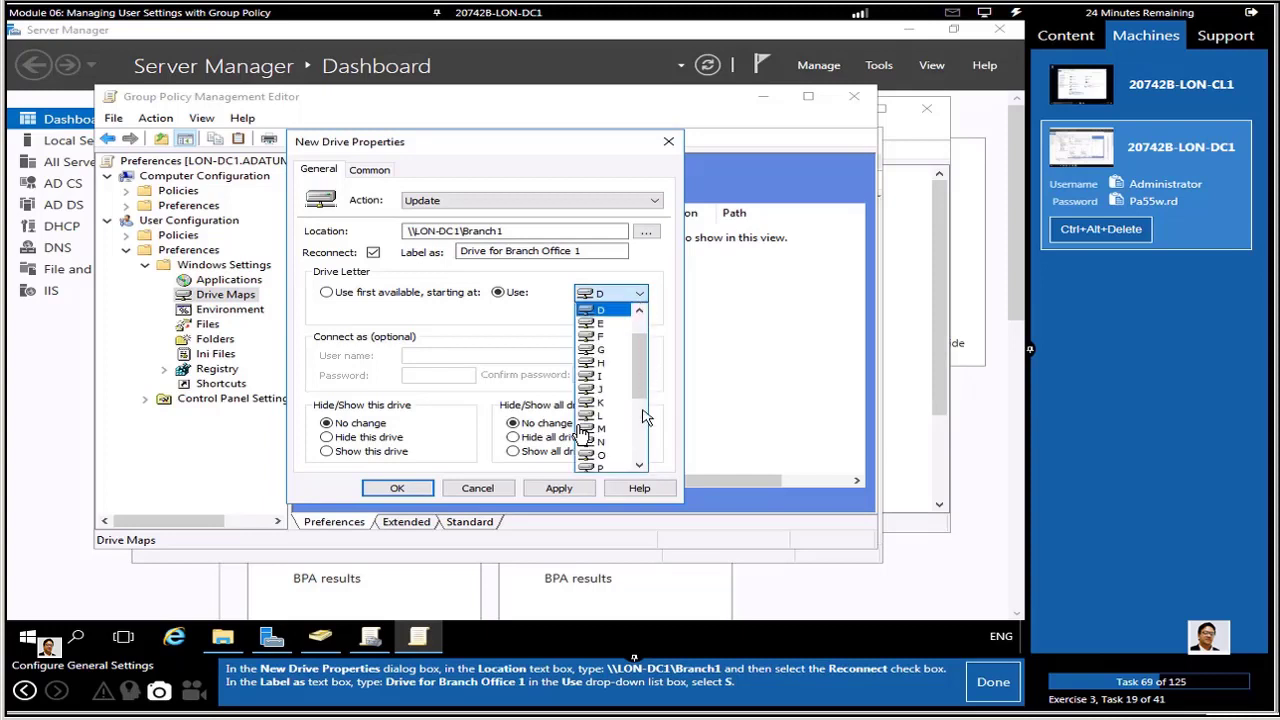
left_click(640, 467)
left_click(640, 467)
left_click(640, 467)
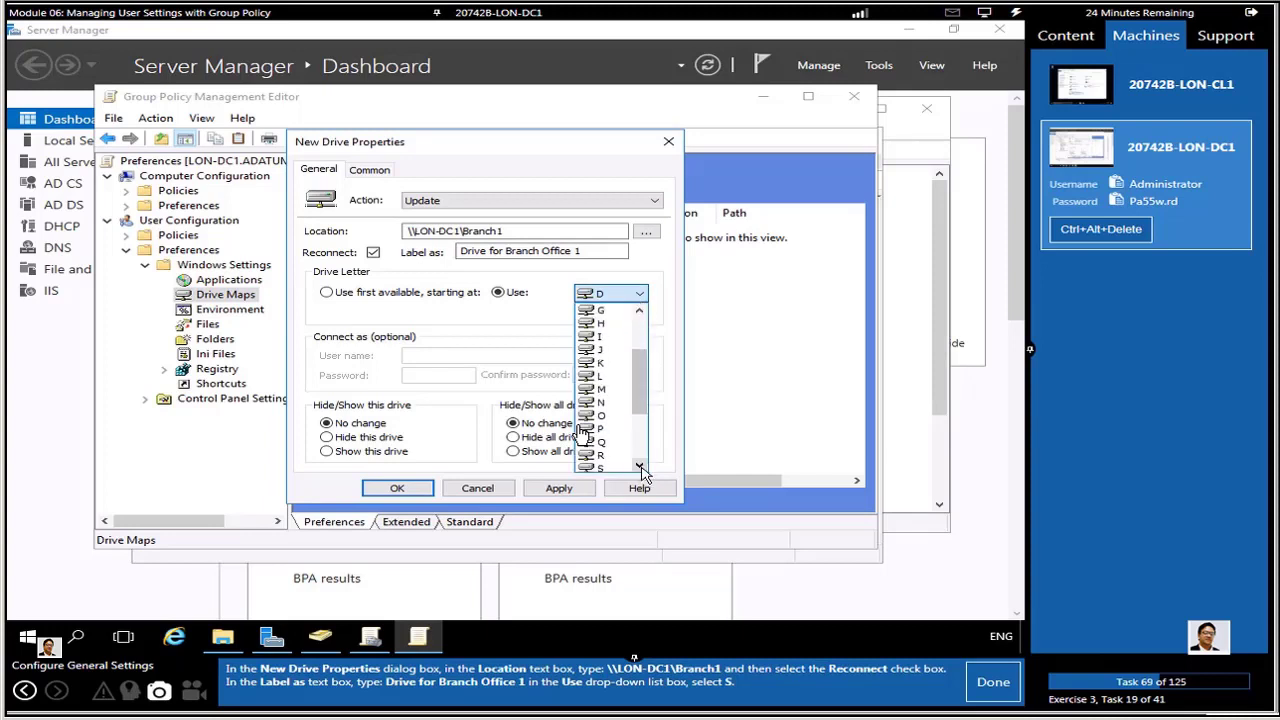
left_click(640, 467)
left_click(640, 467)
left_click(598, 461)
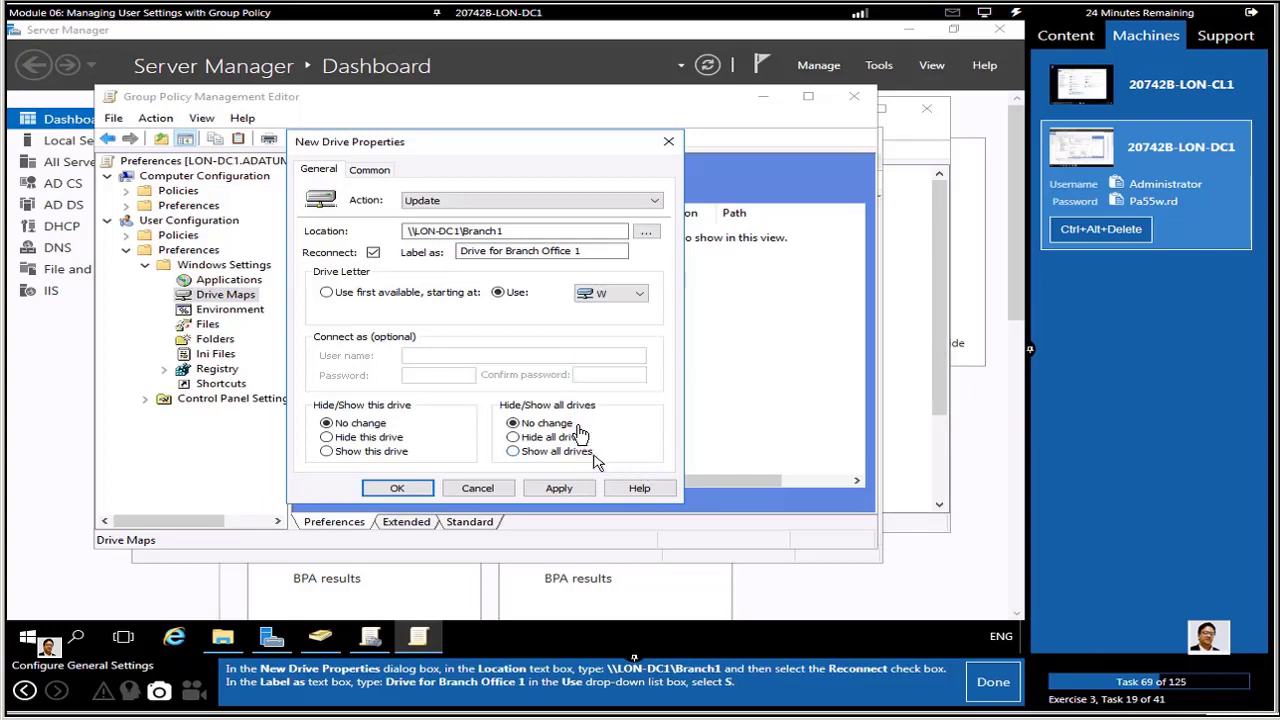
left_click(640, 294)
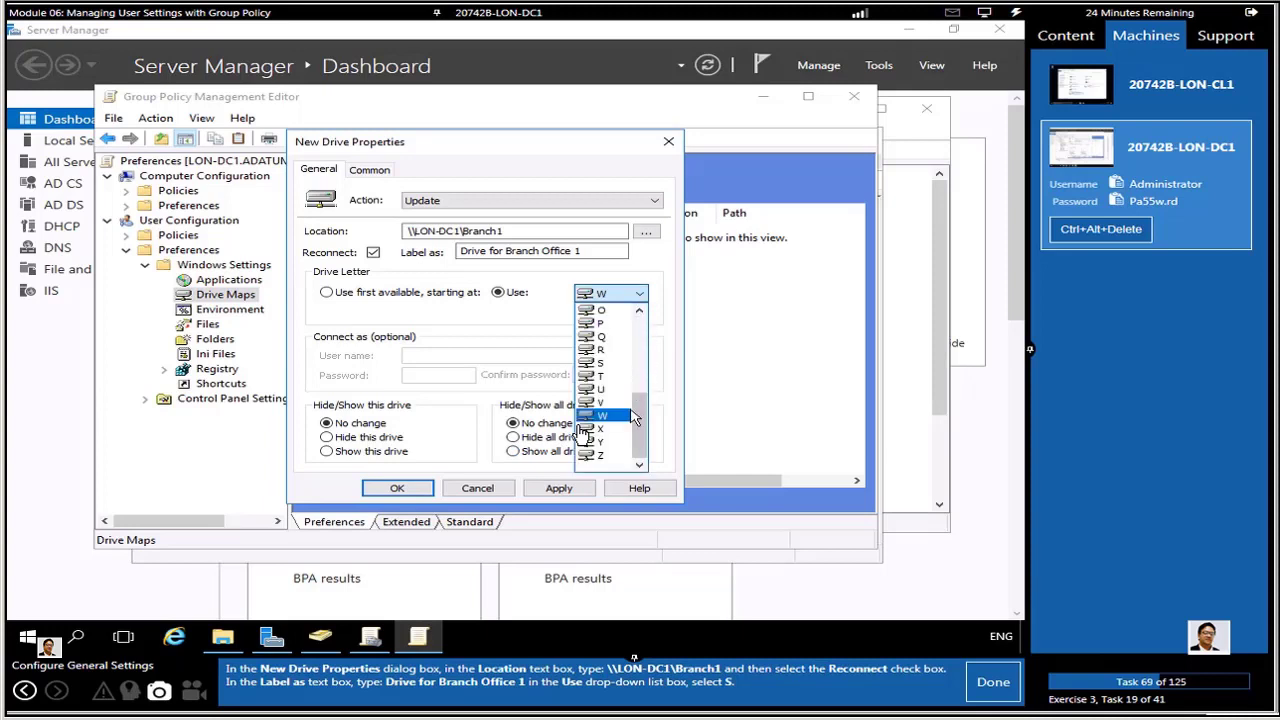
left_click(602, 362)
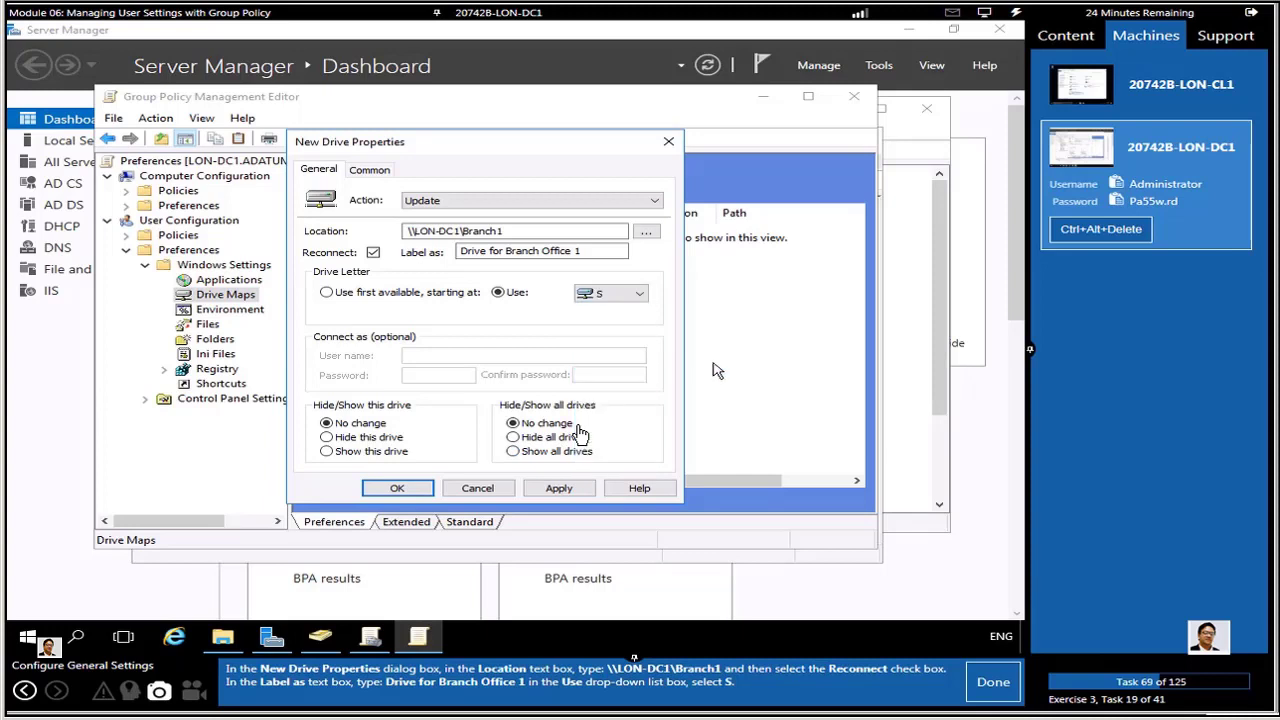
left_click(992, 696)
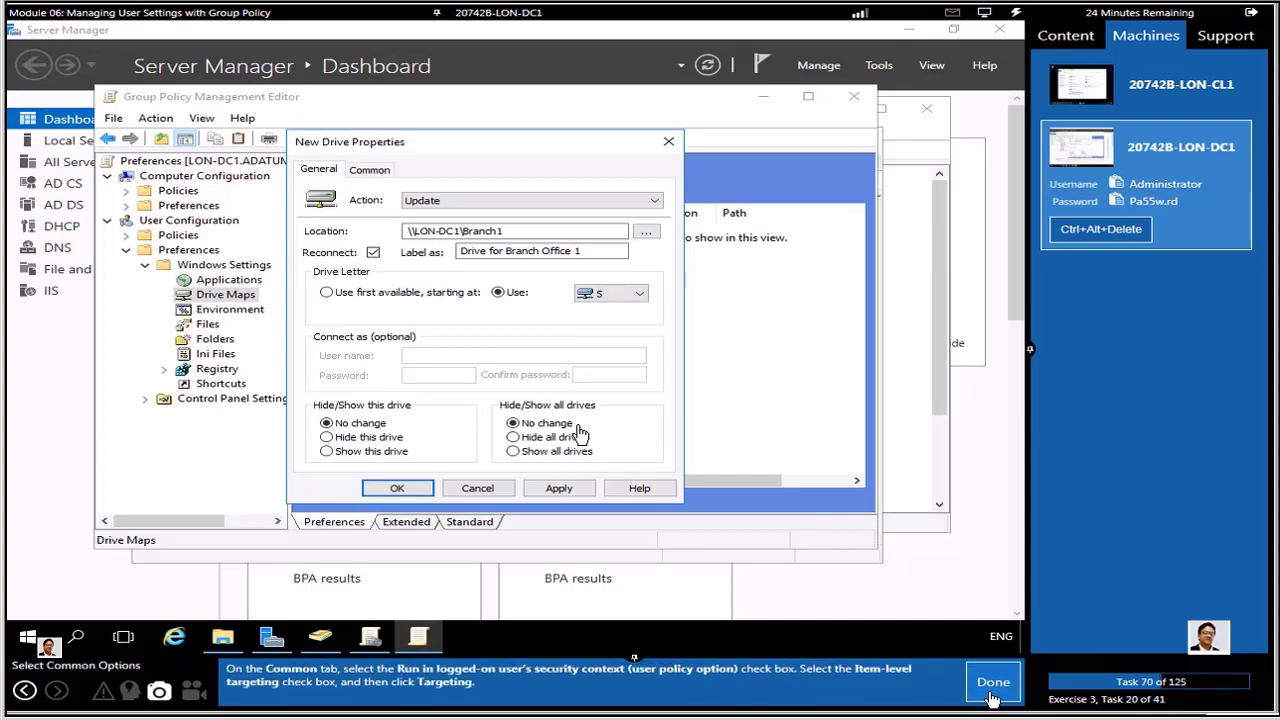
- Enable running in the logged-on user's security context and item-level targeting, then open the drive's Targeting Editor, marking the task done
left_click(370, 172)
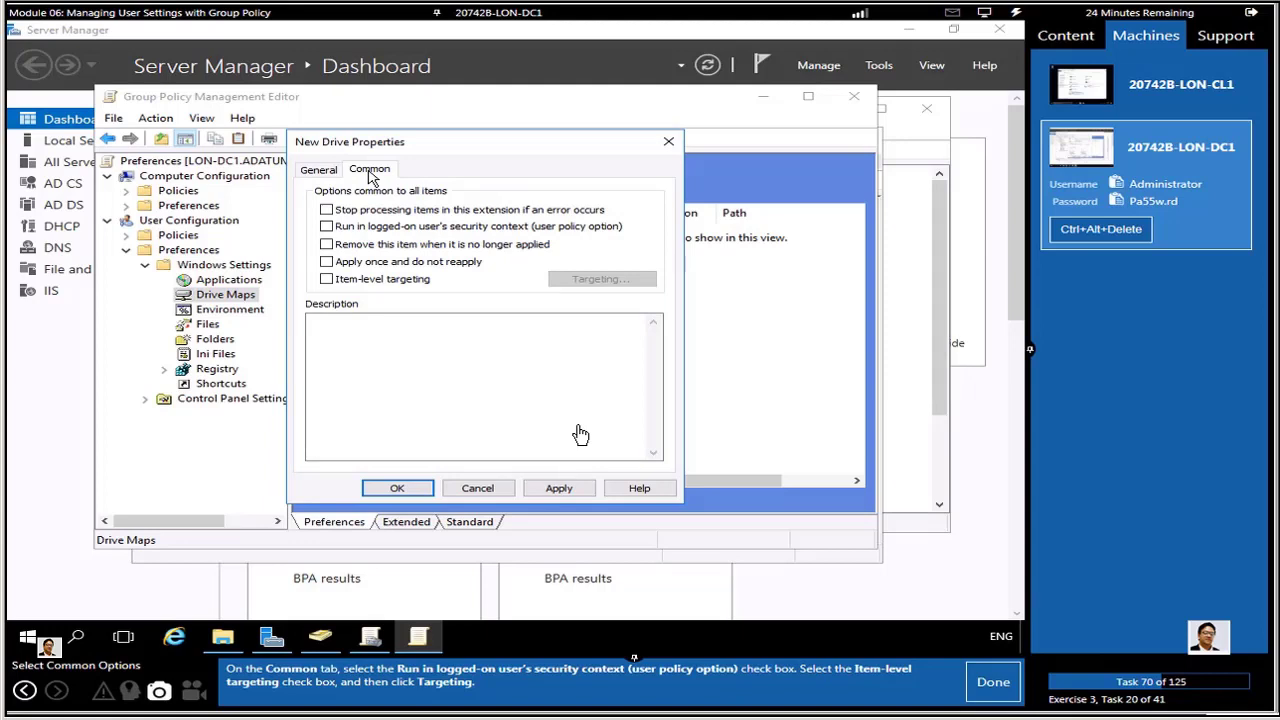
left_click(327, 227)
left_click(327, 280)
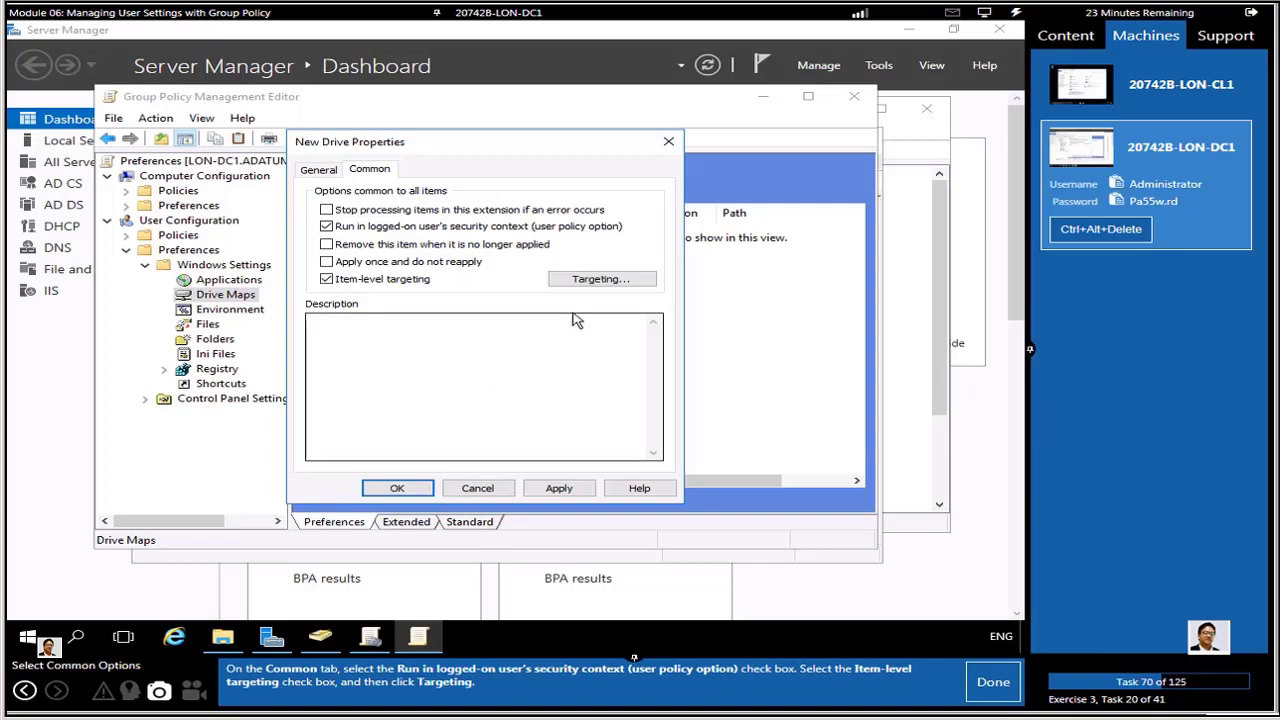
left_click(600, 280)
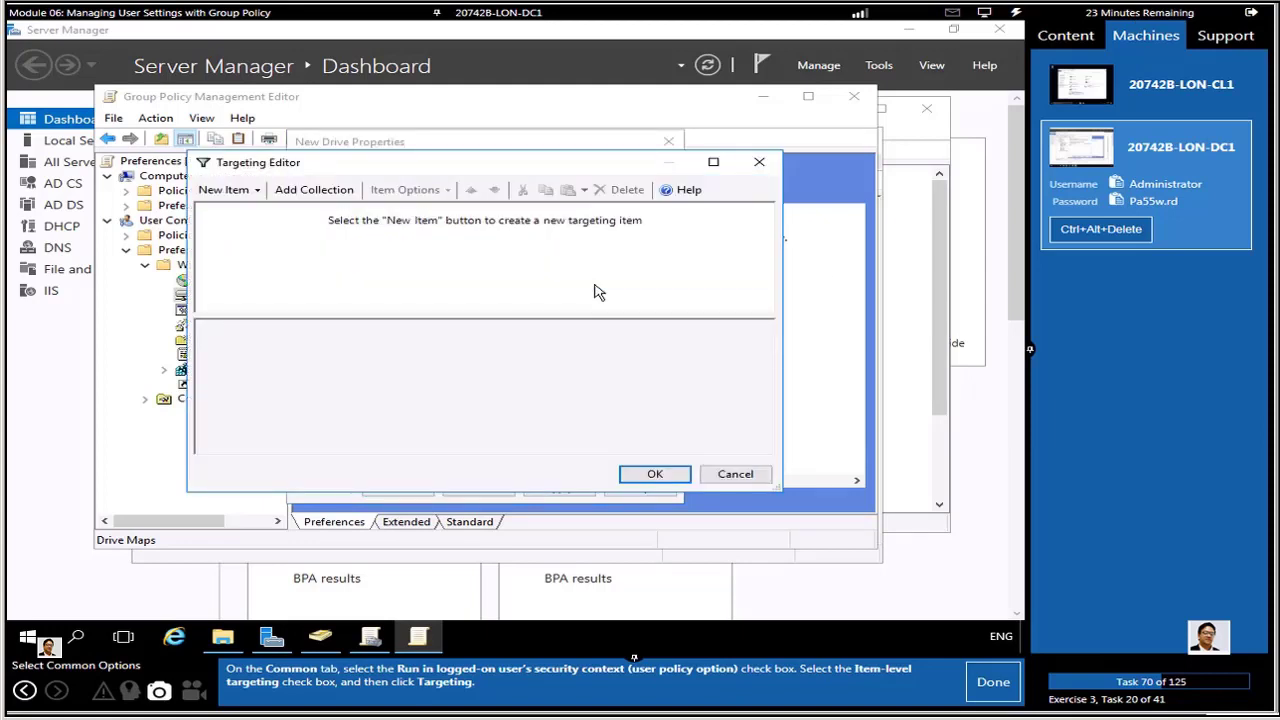
left_click(983, 690)
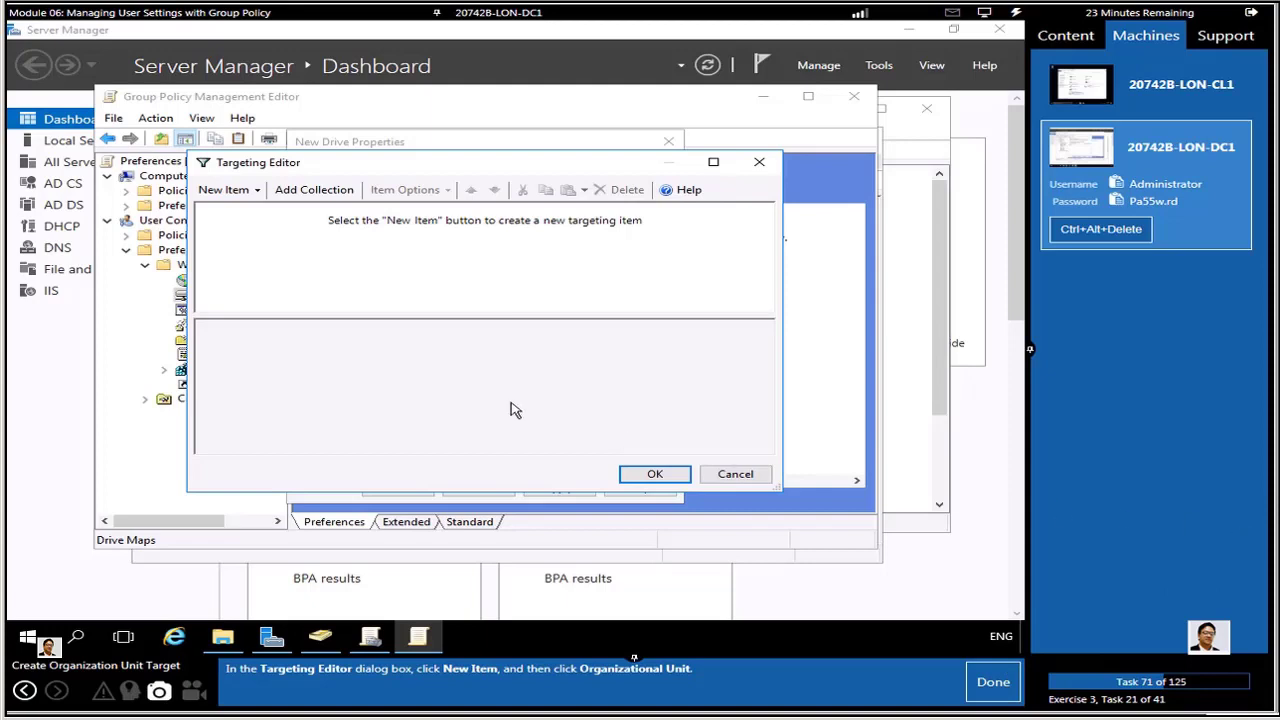
- Add an Organizational Unit targeting item to the mapped drive and mark the task done
left_click(258, 192)
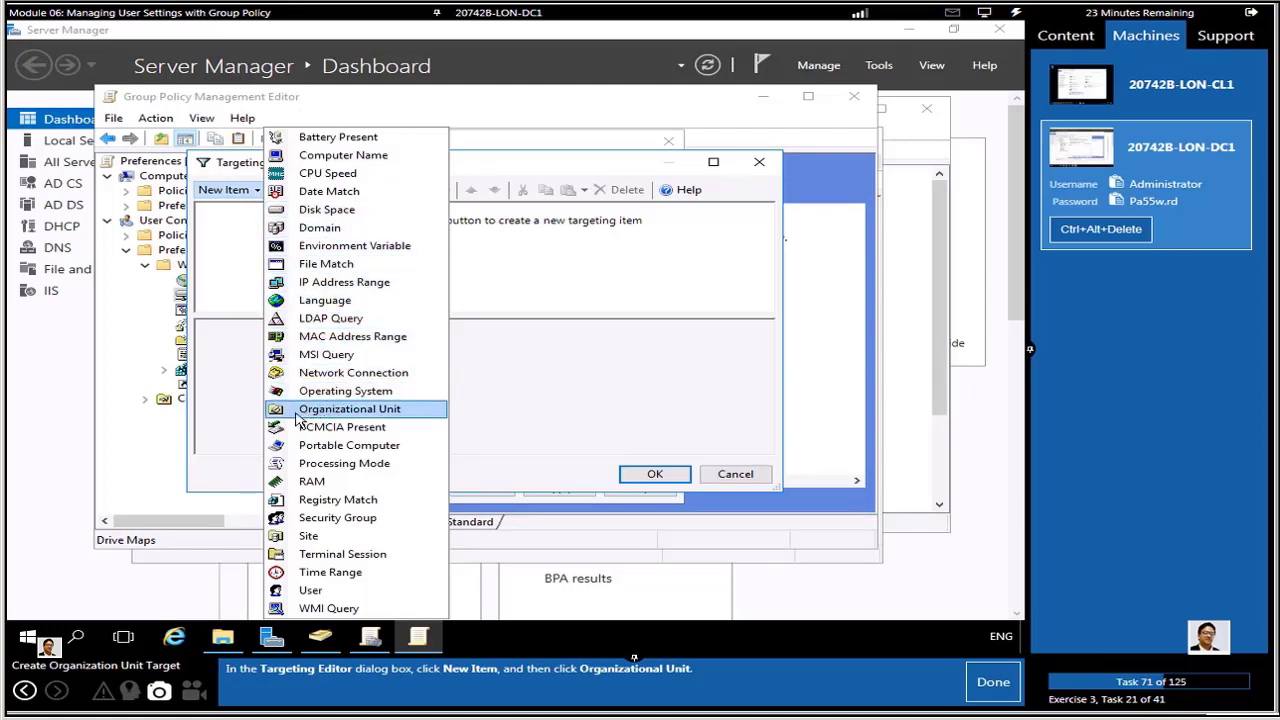
left_click(330, 409)
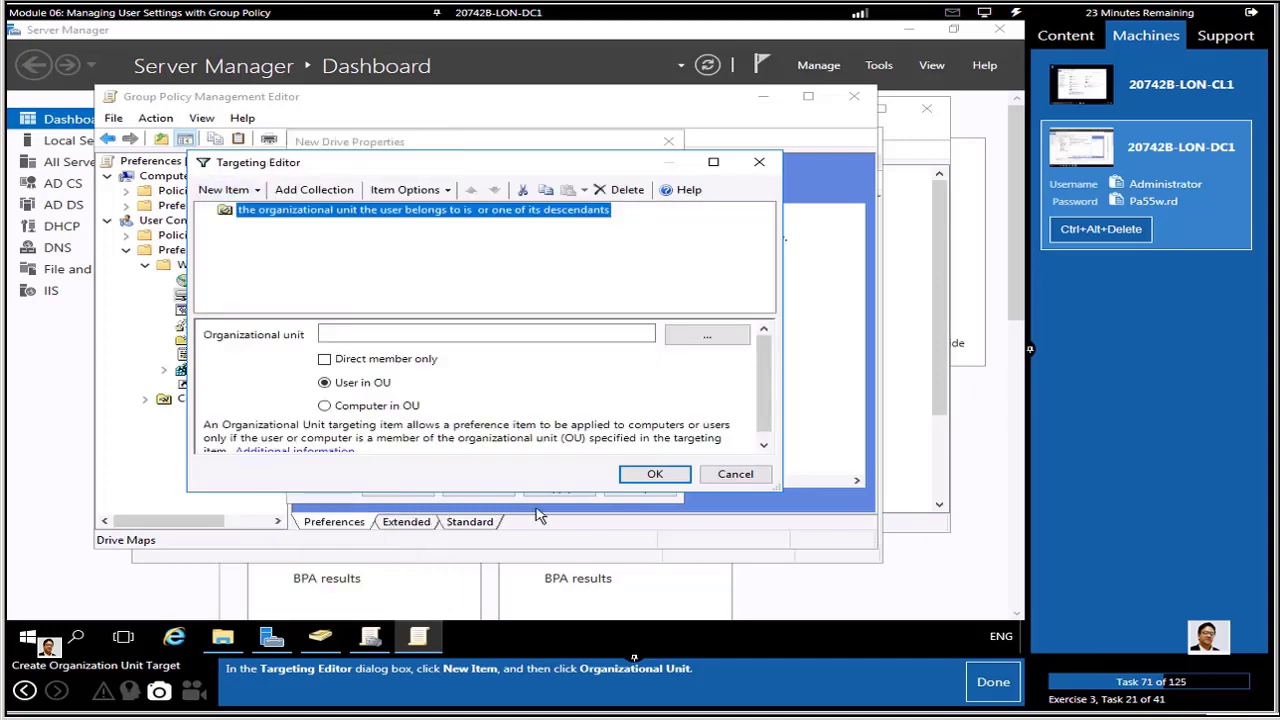
left_click(1005, 688)
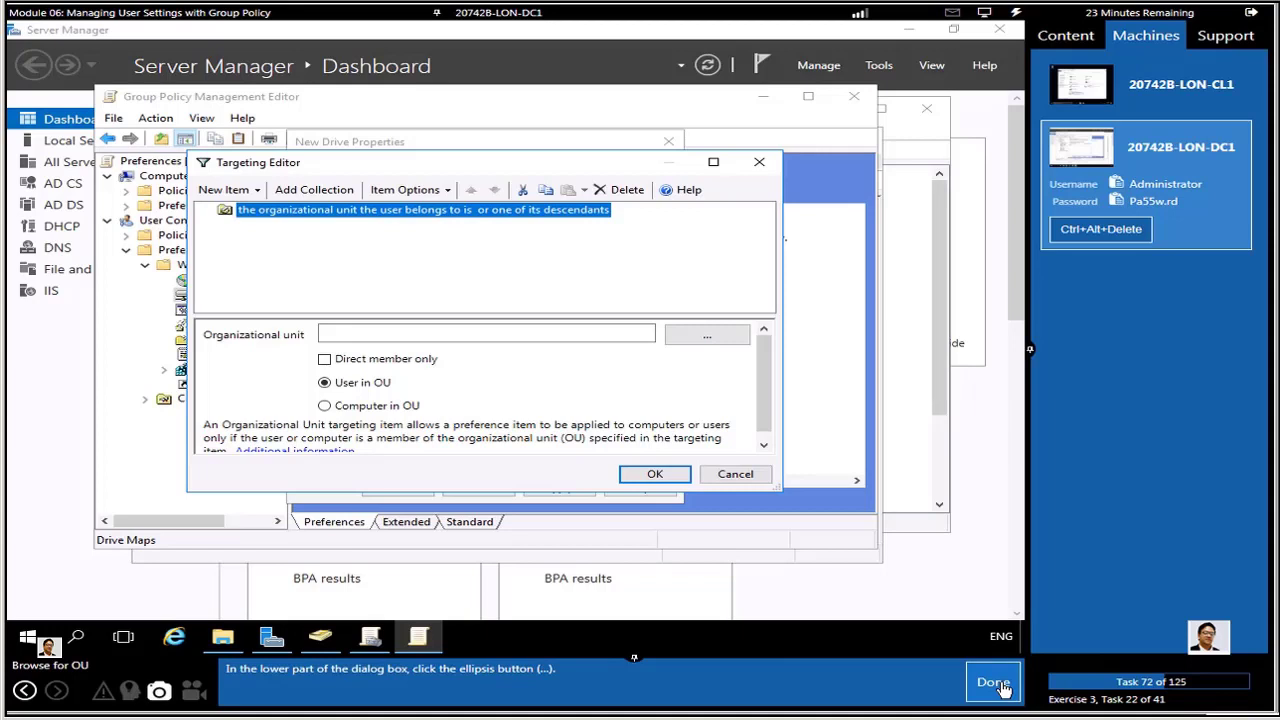
- Choose the Branch Office 1 OU for the organizational unit targeting item, marking the browse and selection tasks done
left_click(724, 340)
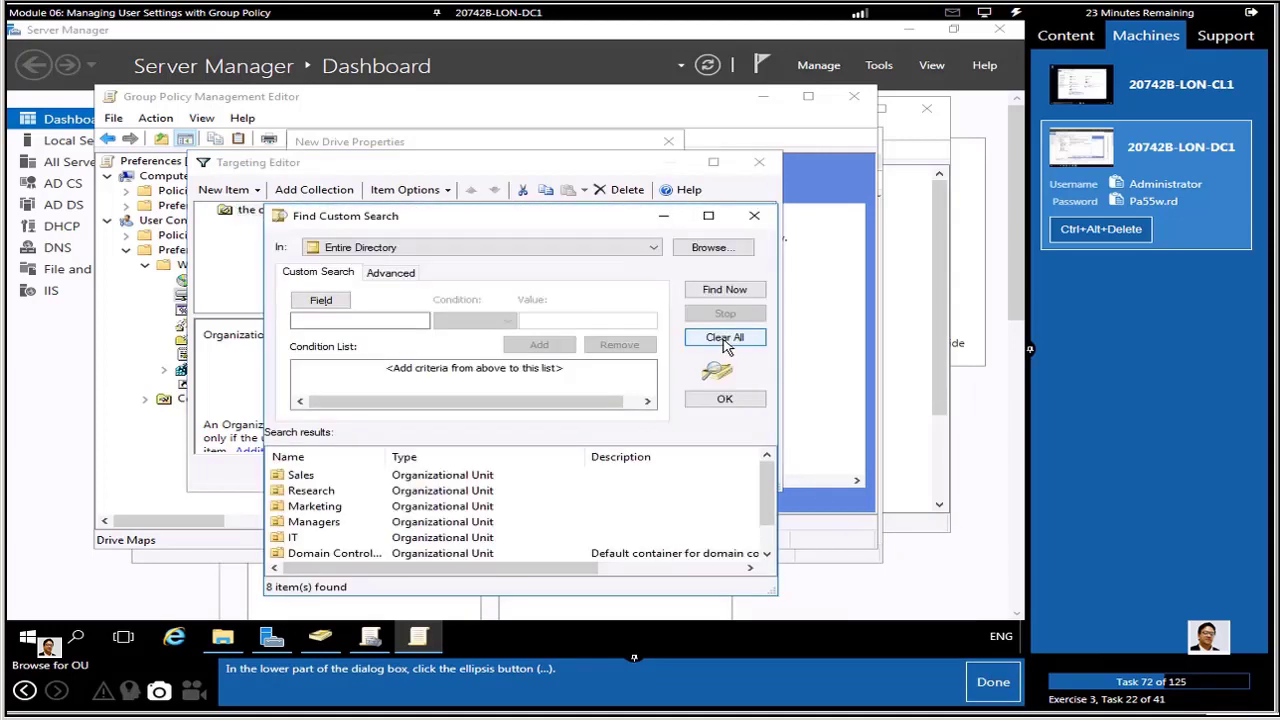
left_click(993, 683)
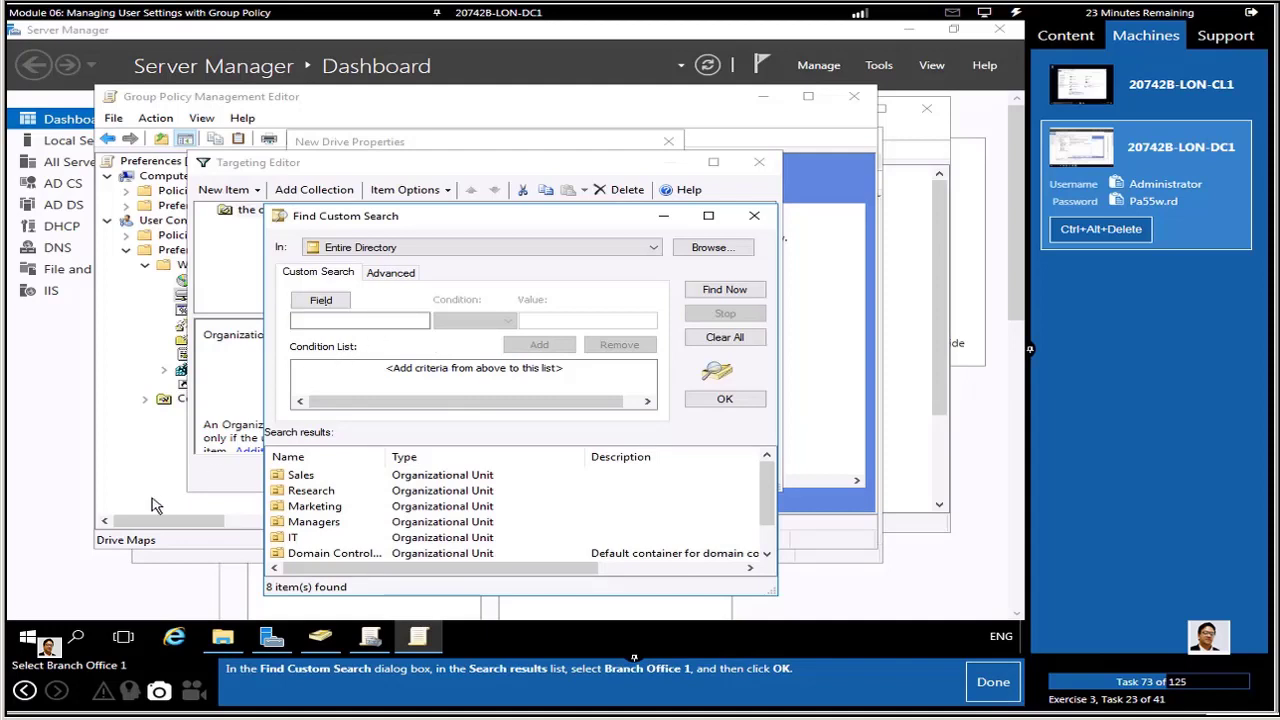
left_click(323, 325)
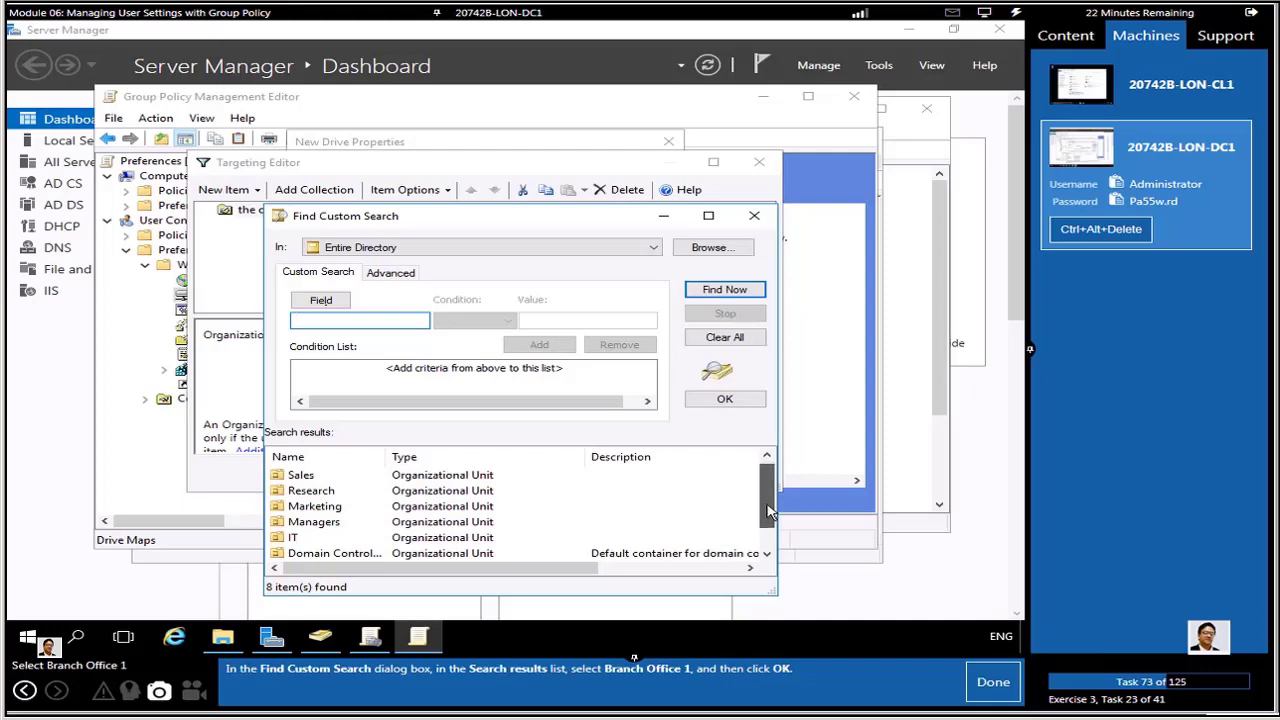
left_click_drag(768, 510, 775, 553)
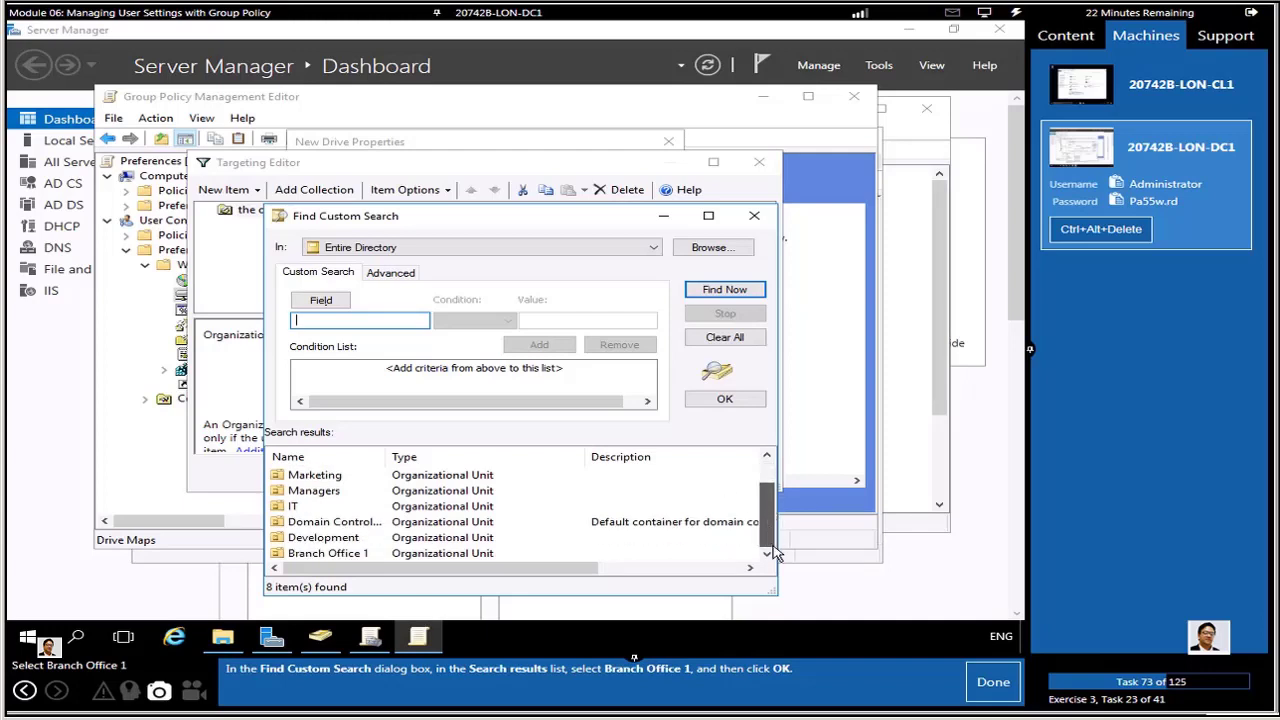
left_click(321, 556)
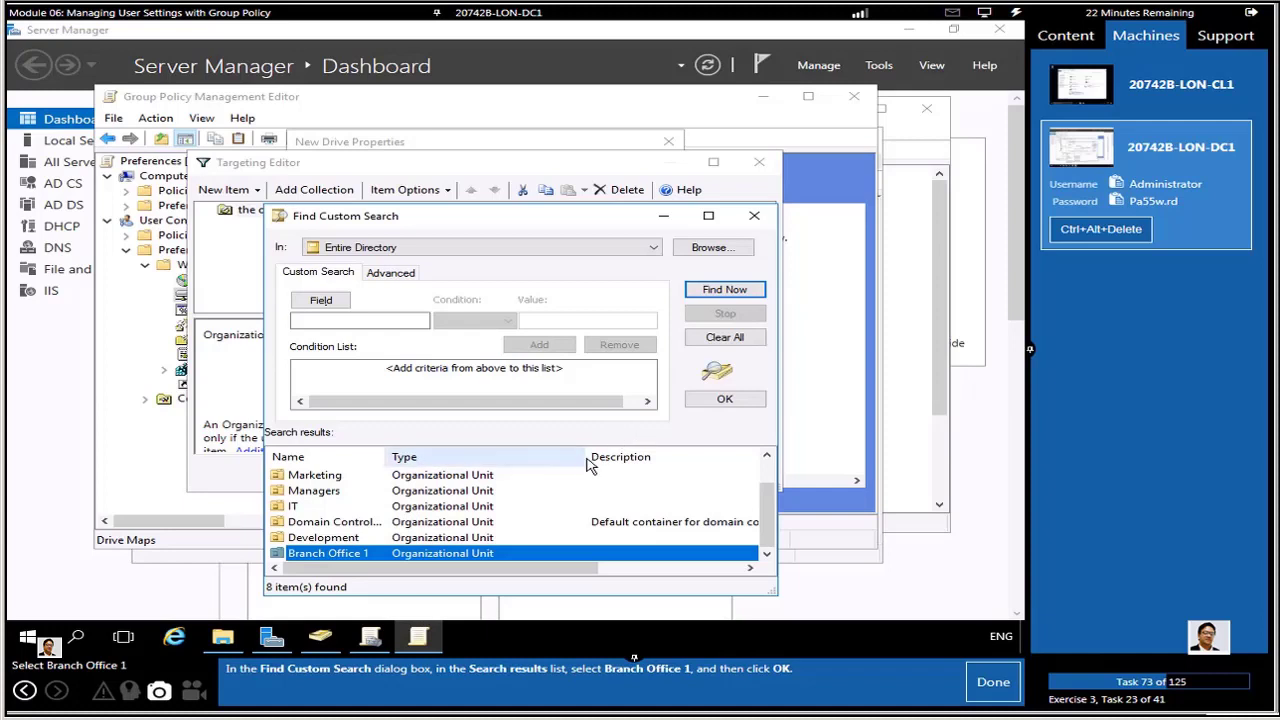
left_click_drag(768, 500, 768, 480)
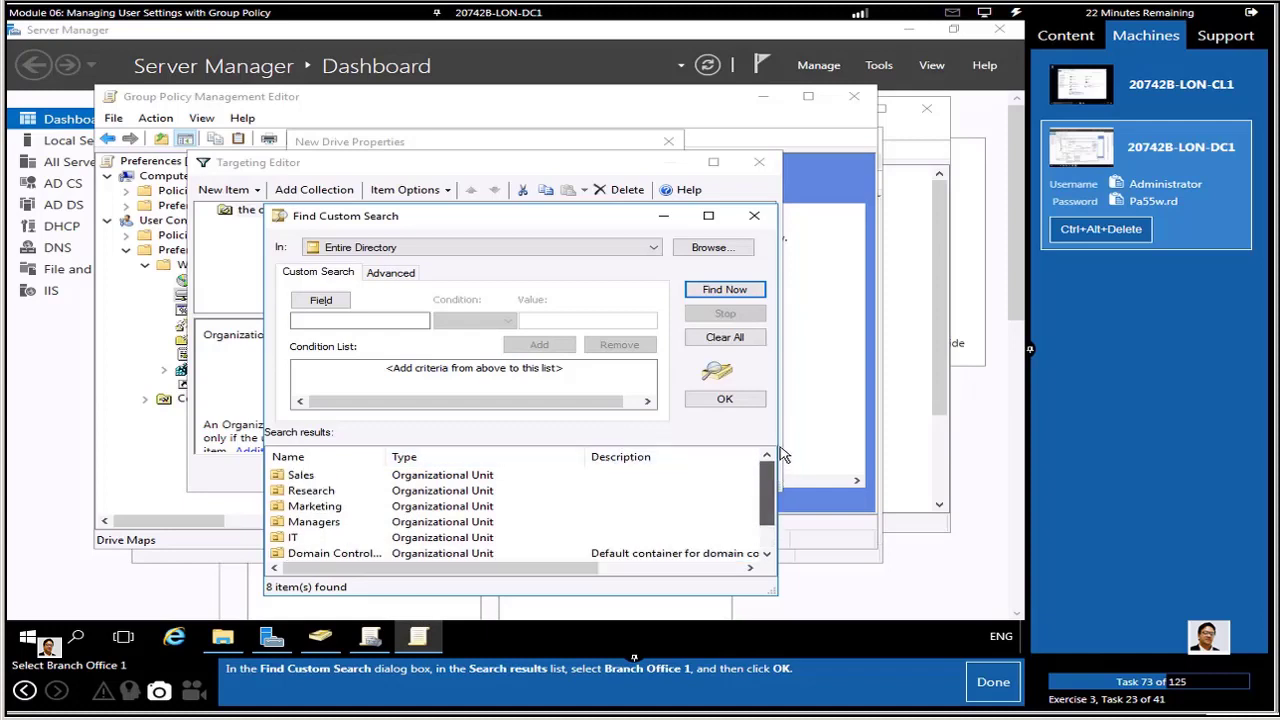
left_click(724, 400)
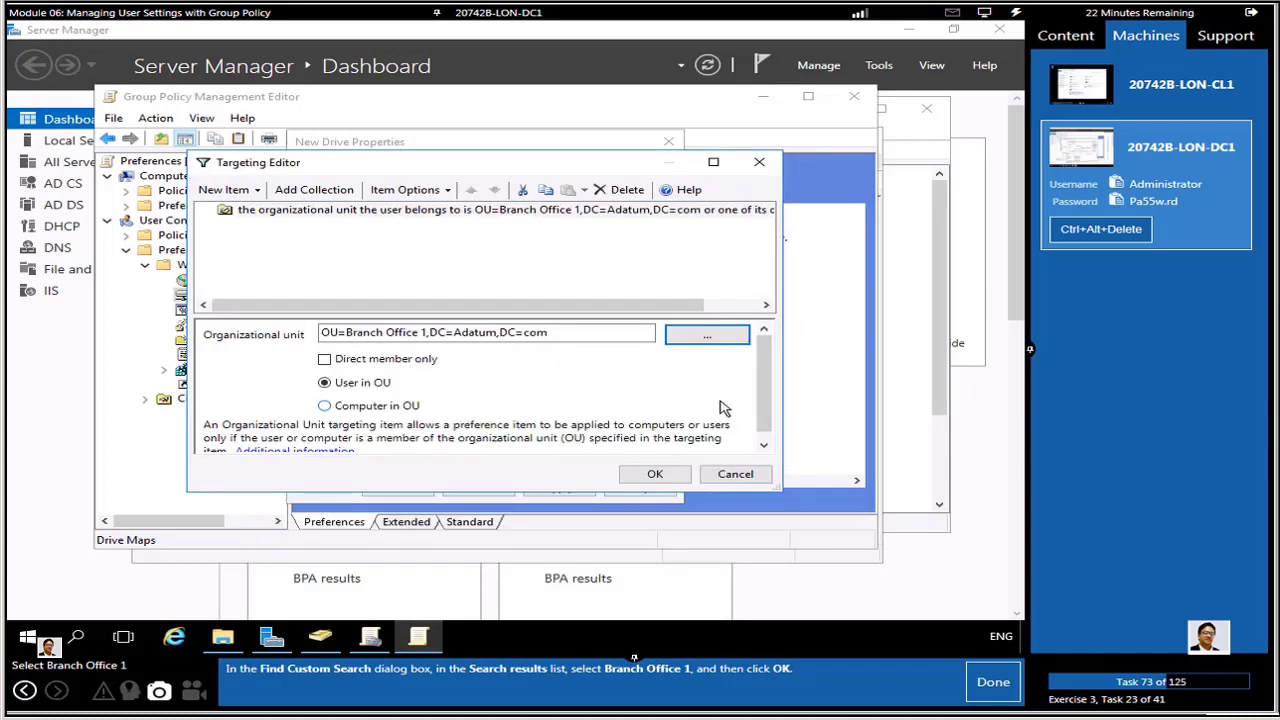
left_click(990, 690)
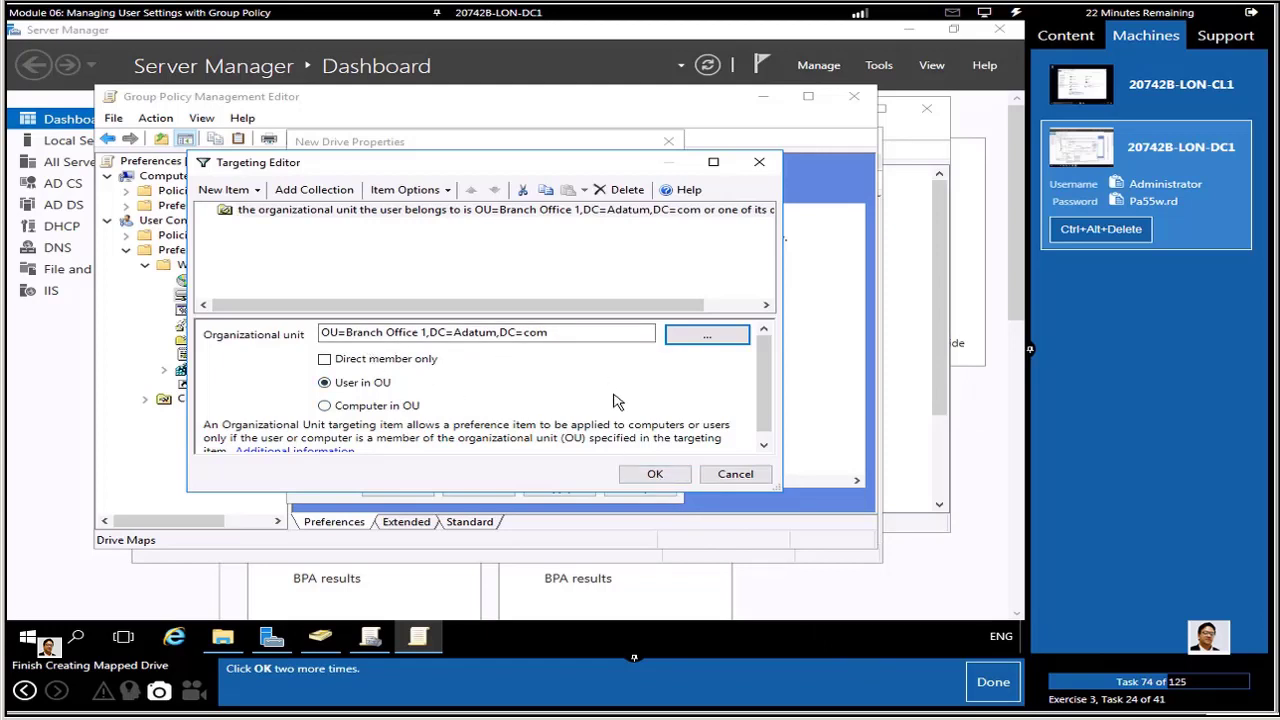
- Accept the targeting settings and save the mapped drive item, marking the finishing task done
left_click(655, 474)
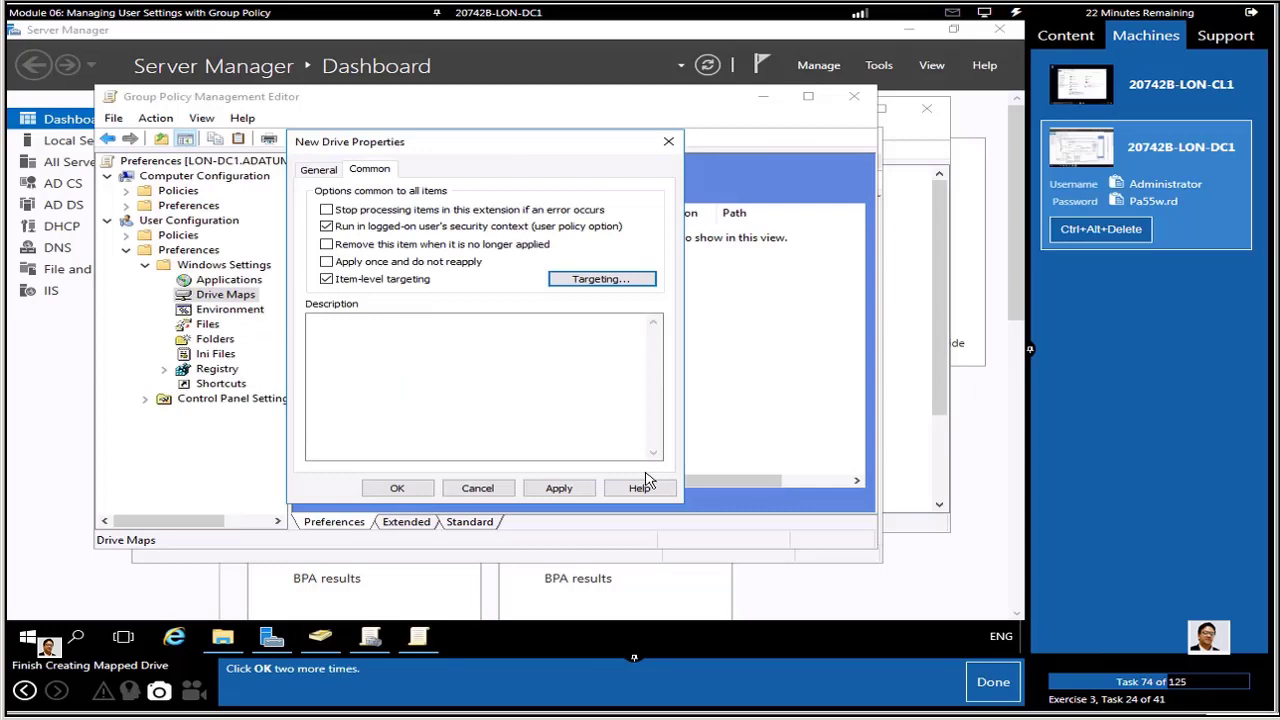
left_click(397, 488)
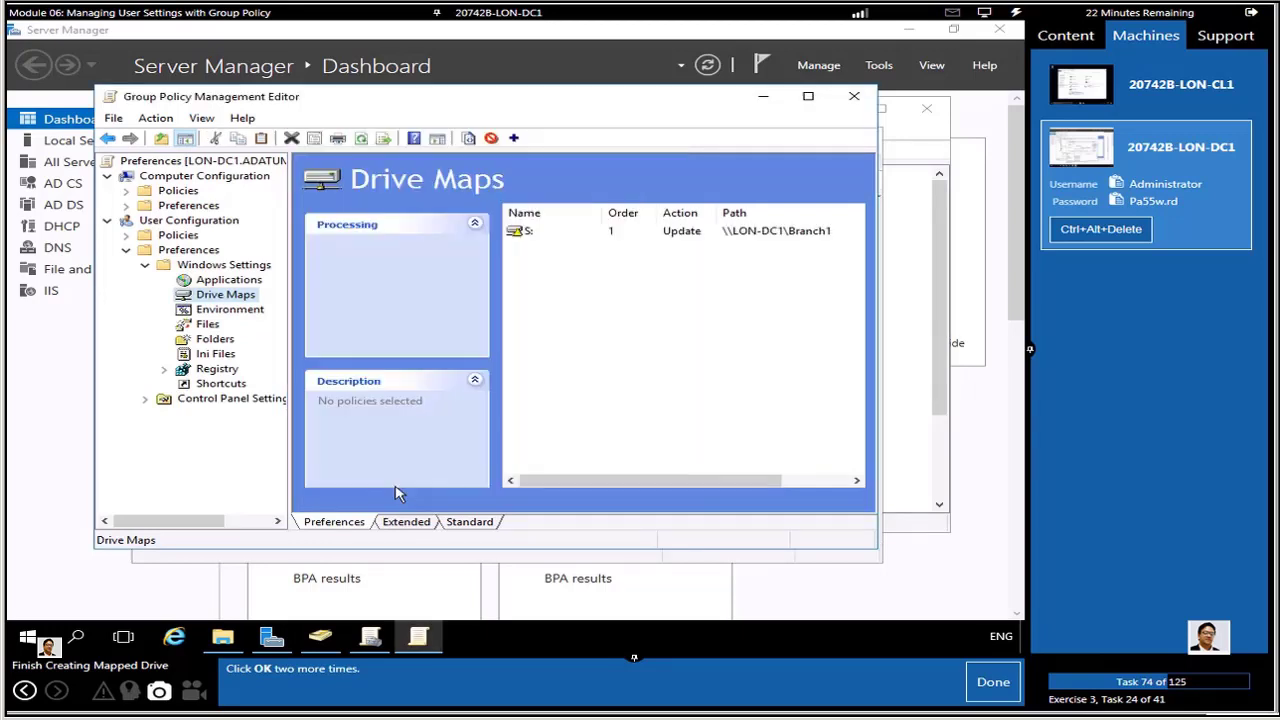
left_click(990, 682)
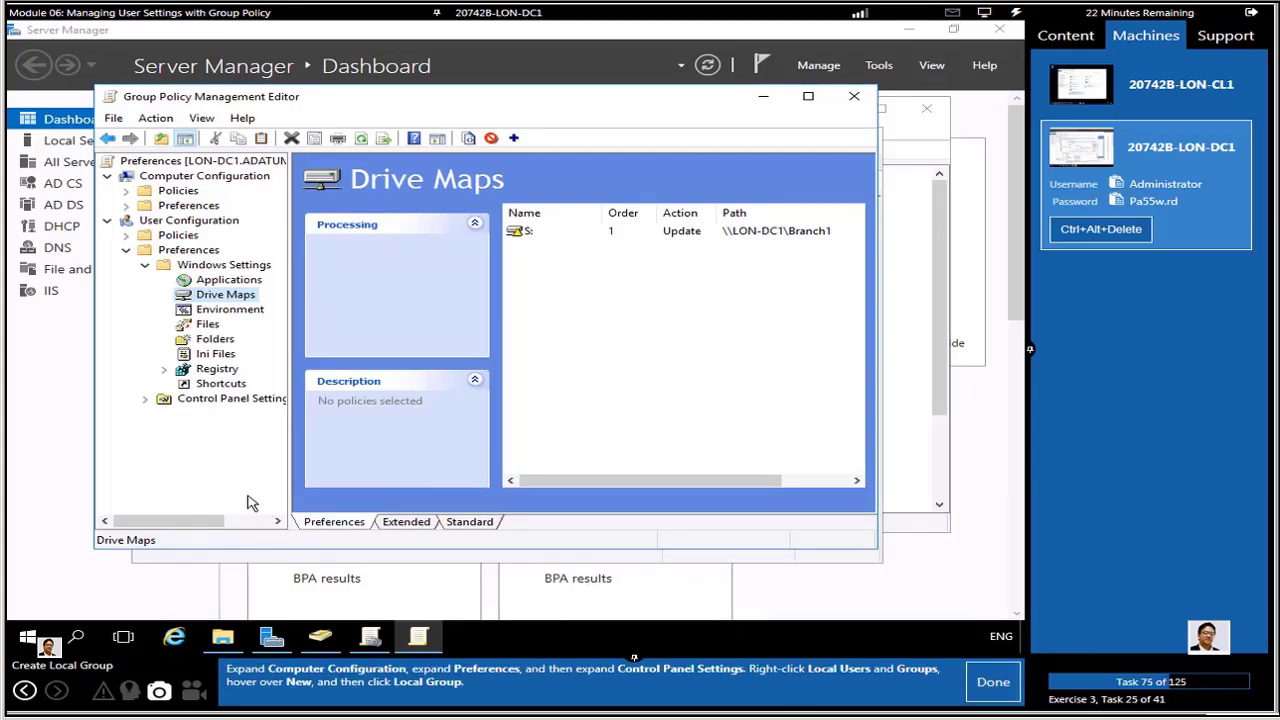
- Start a new Local Group item under Computer Configuration's Preferences, Control Panel Settings, Local Users and Groups, and mark the task done
left_click(126, 207)
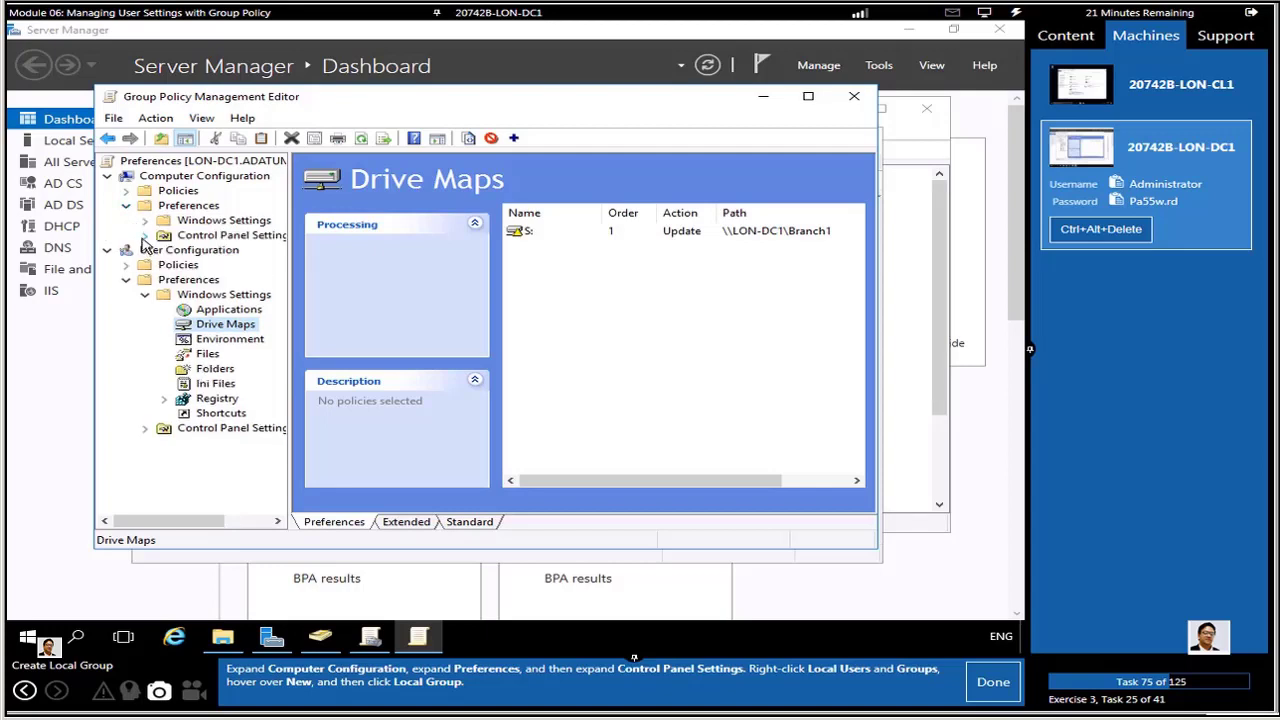
left_click(144, 237)
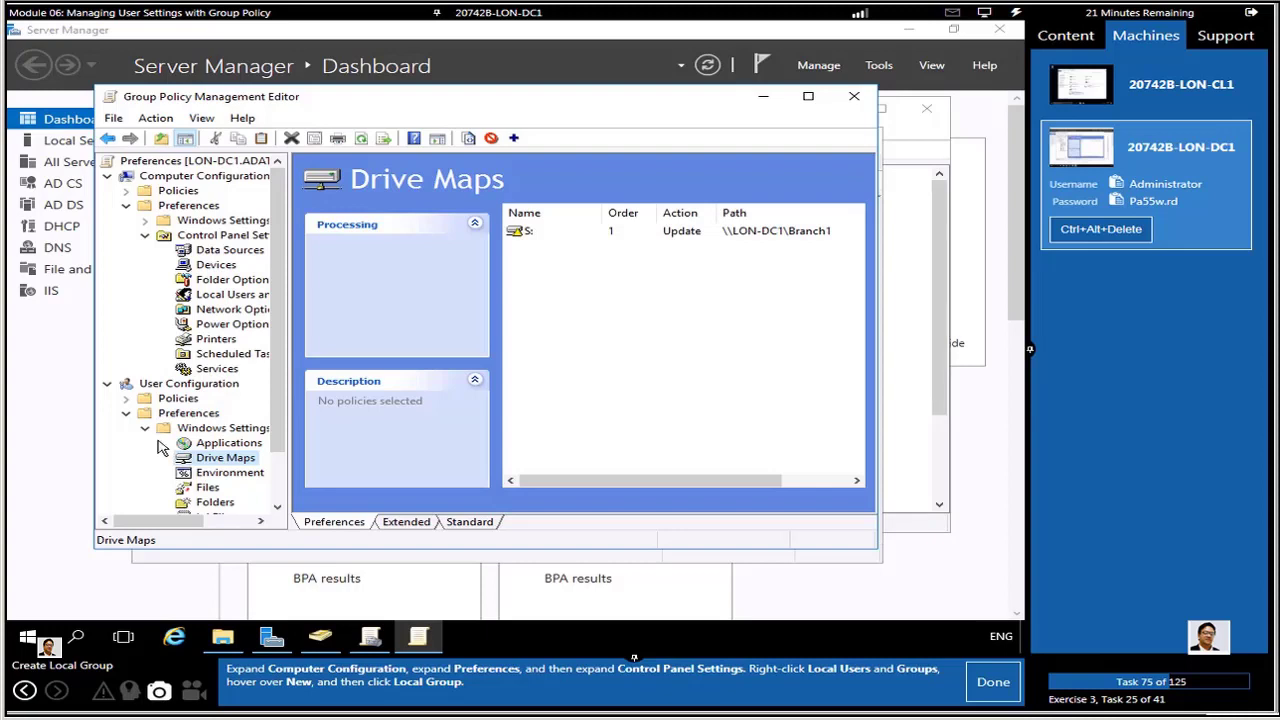
right_click(240, 297)
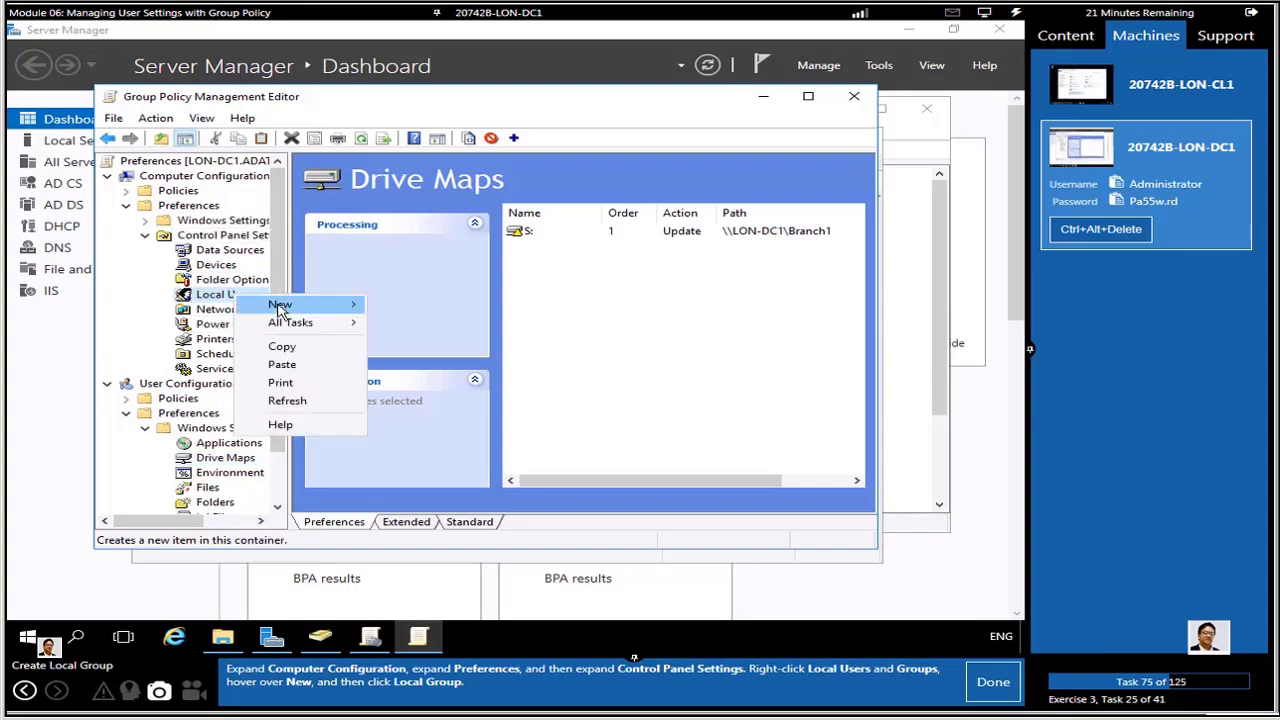
mouse_move(280, 310)
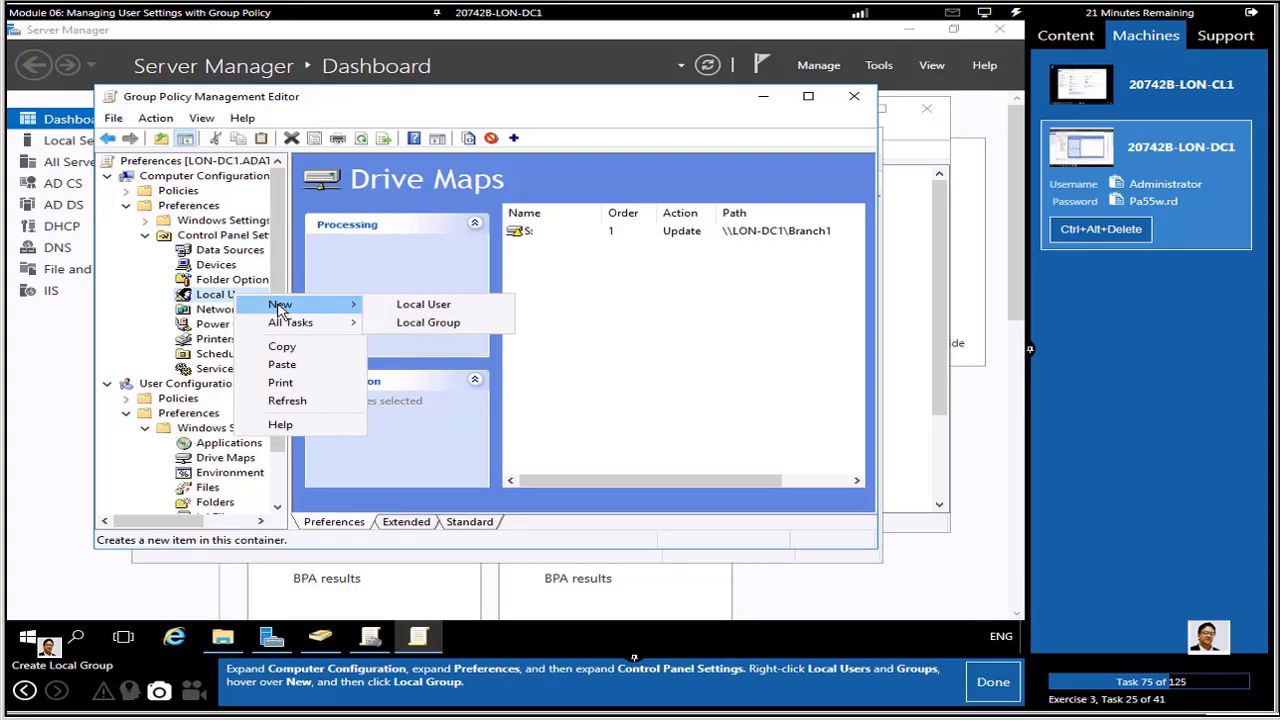
left_click(440, 323)
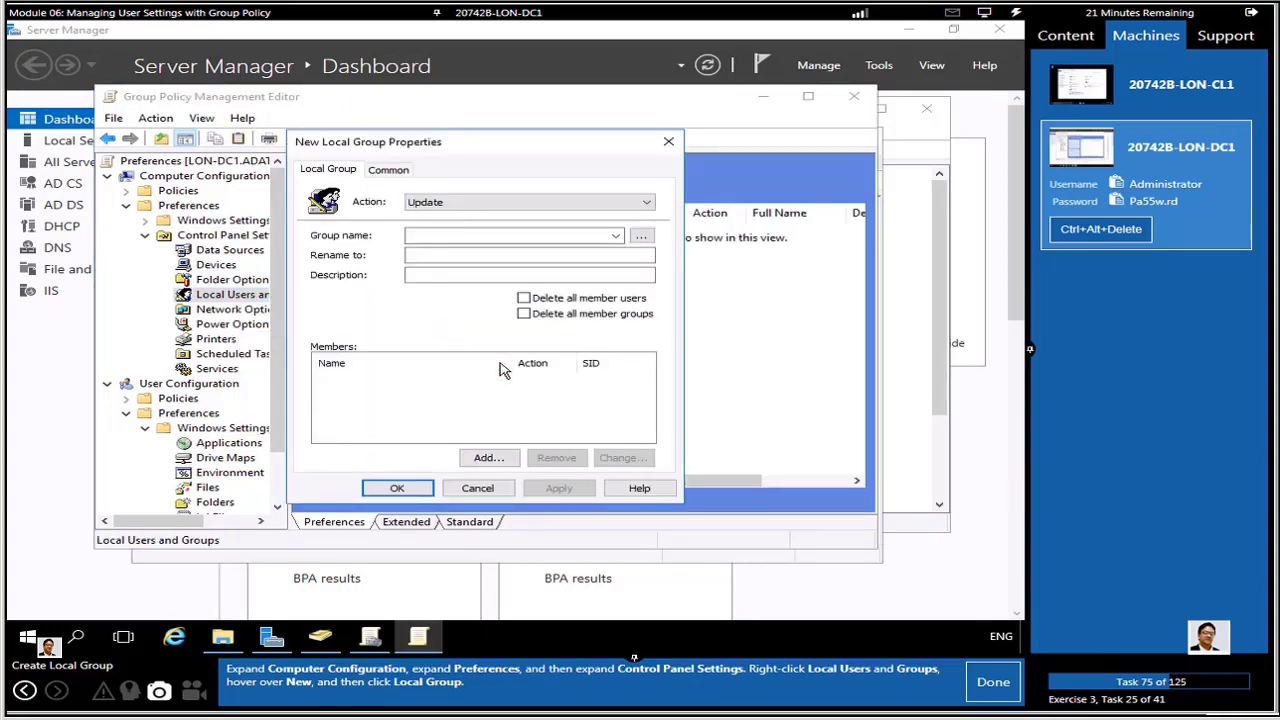
left_click(992, 693)
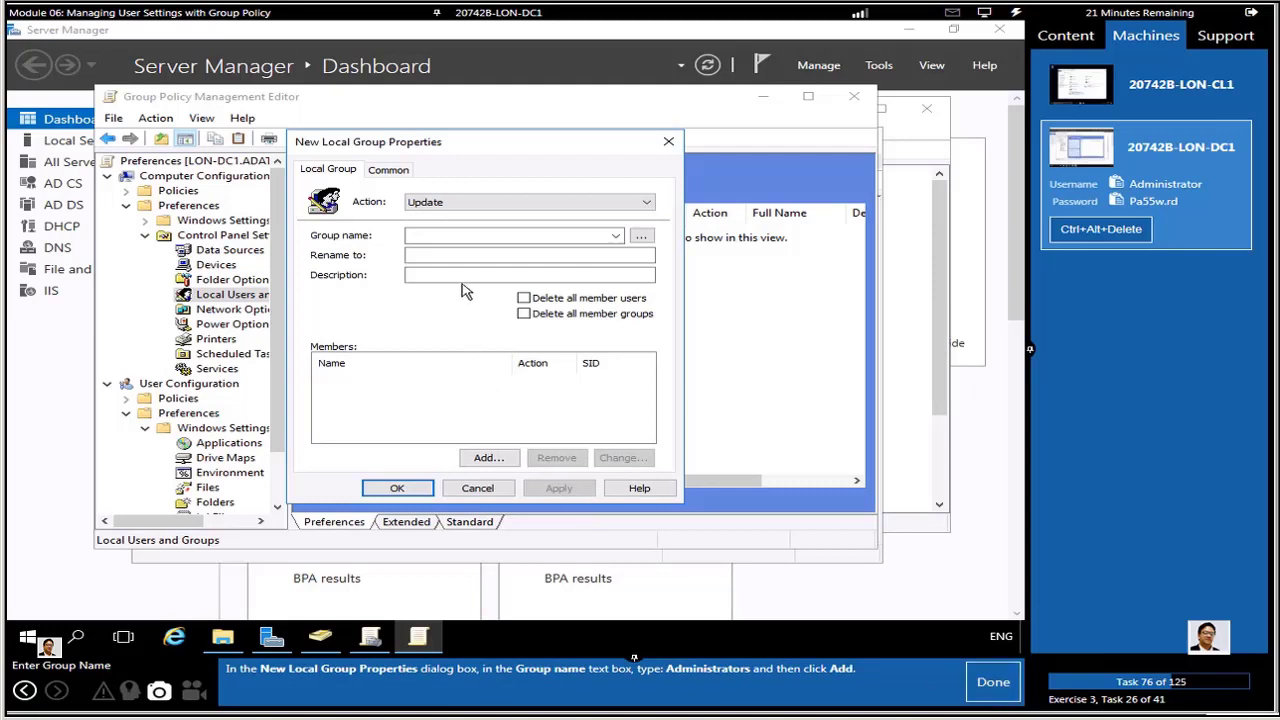
- Set the group name to Administrators and begin adding a member to the group, marking the task done
left_click(464, 238)
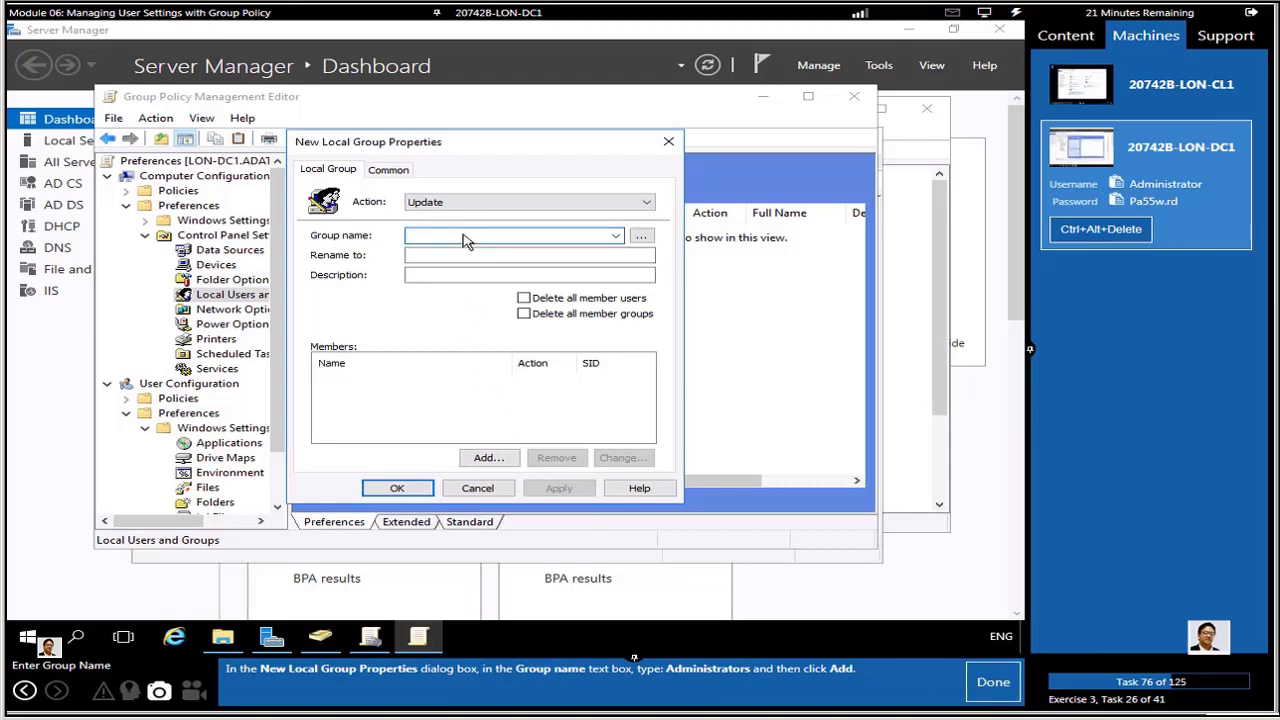
type("Ad")
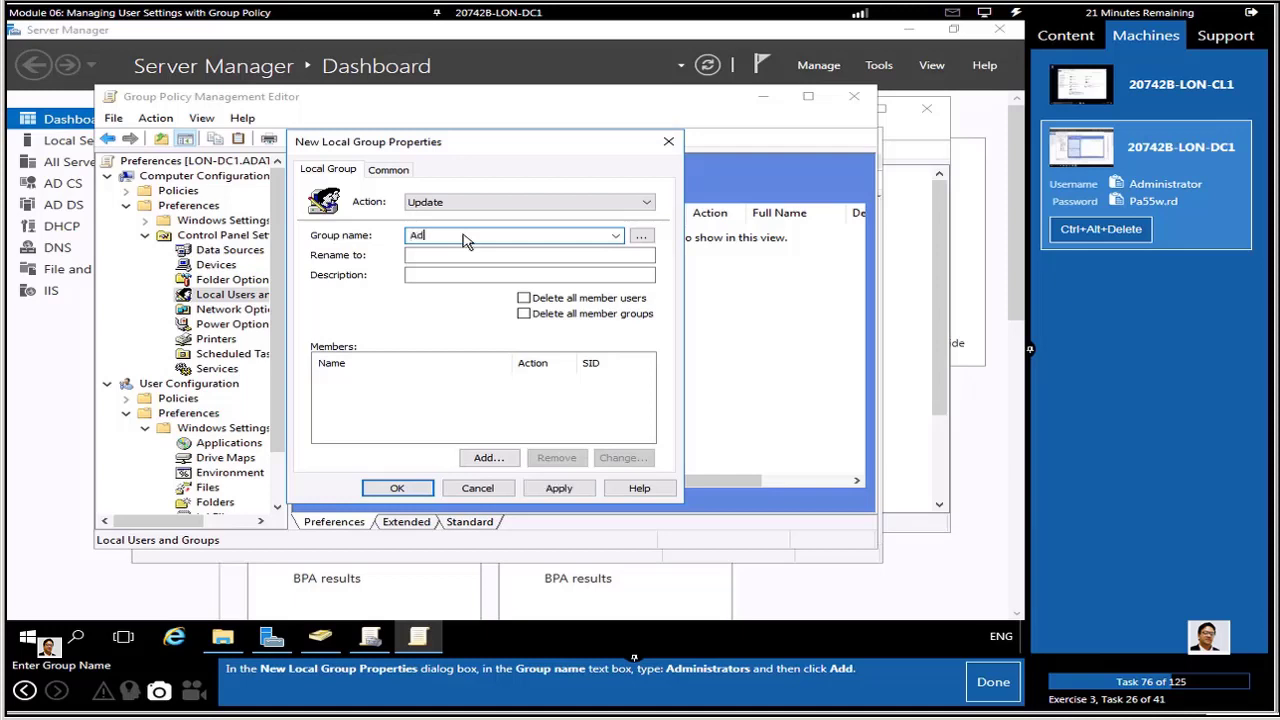
type("ministrators")
left_click(487, 459)
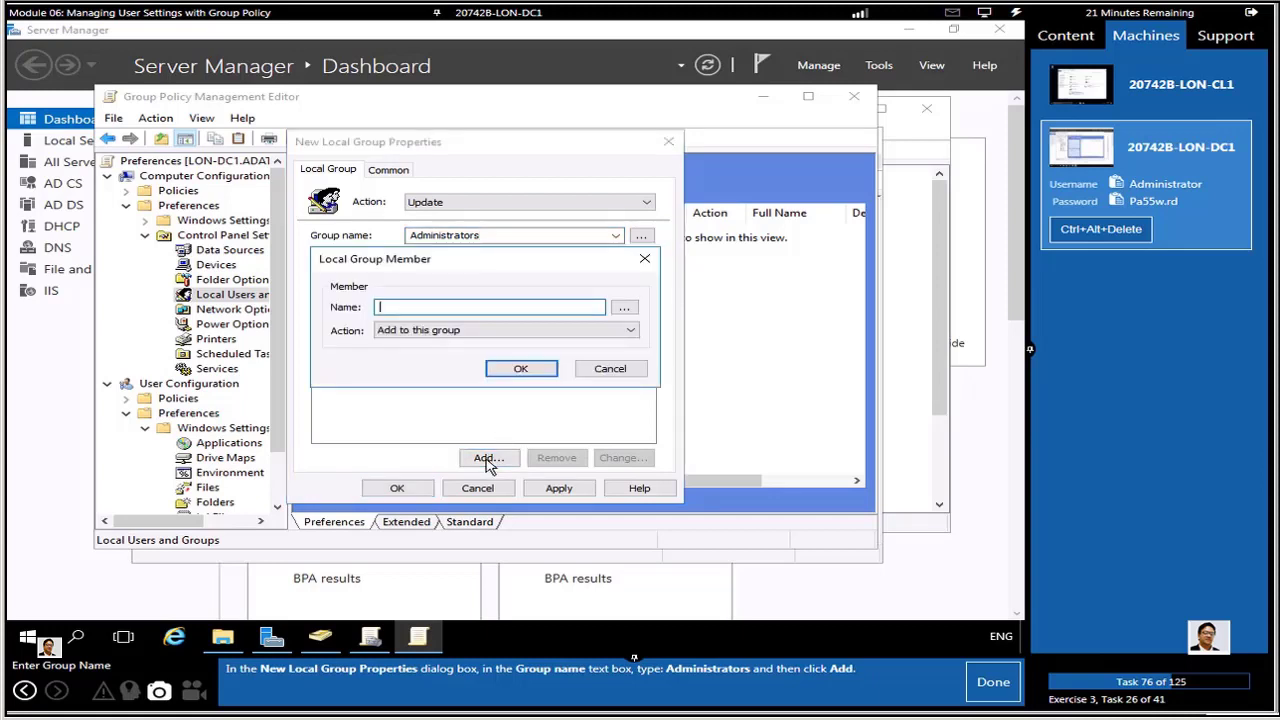
left_click(985, 684)
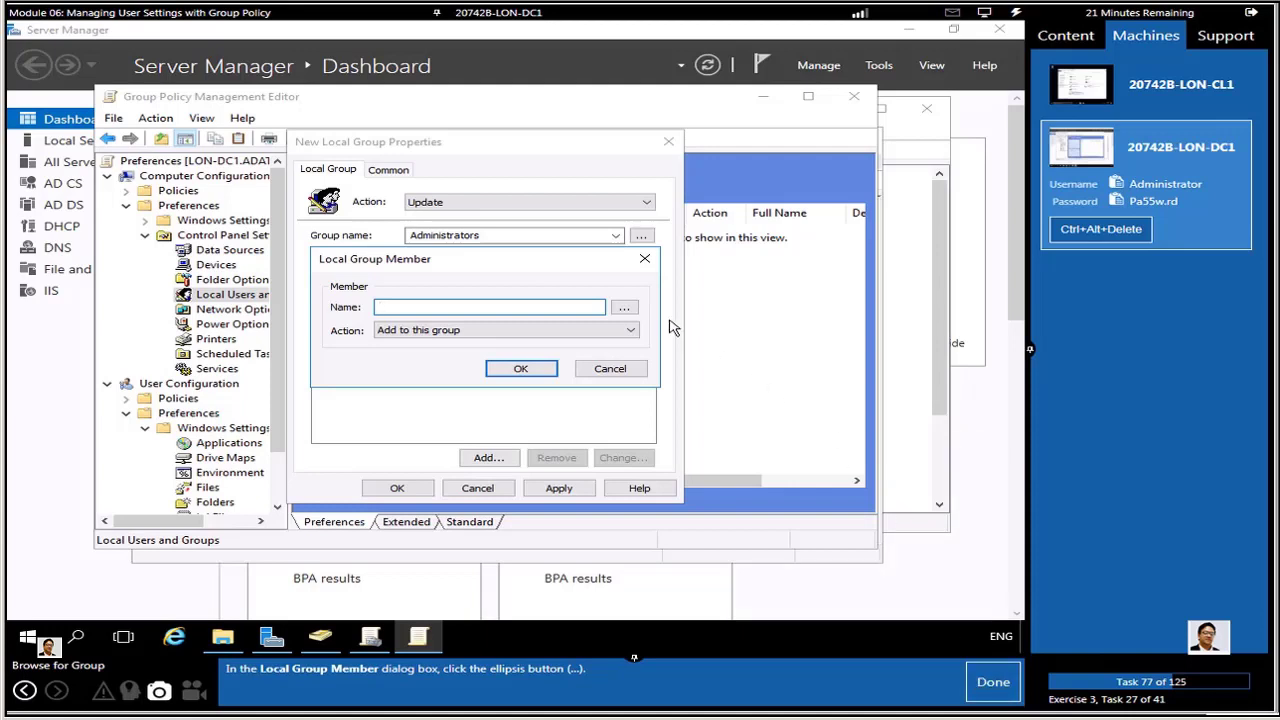
- Browse for Computer Administrators in Adatum.com and add it as a member of the local group, marking the browse and selection tasks done
left_click(624, 308)
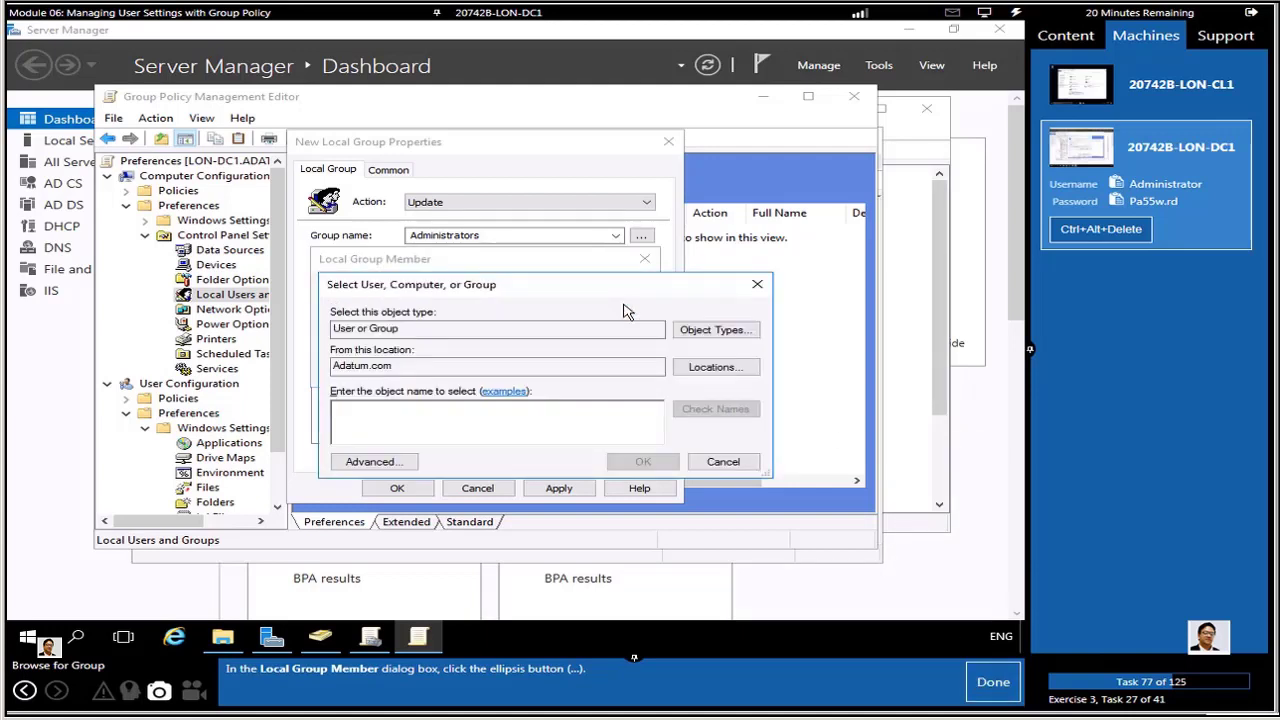
left_click(990, 684)
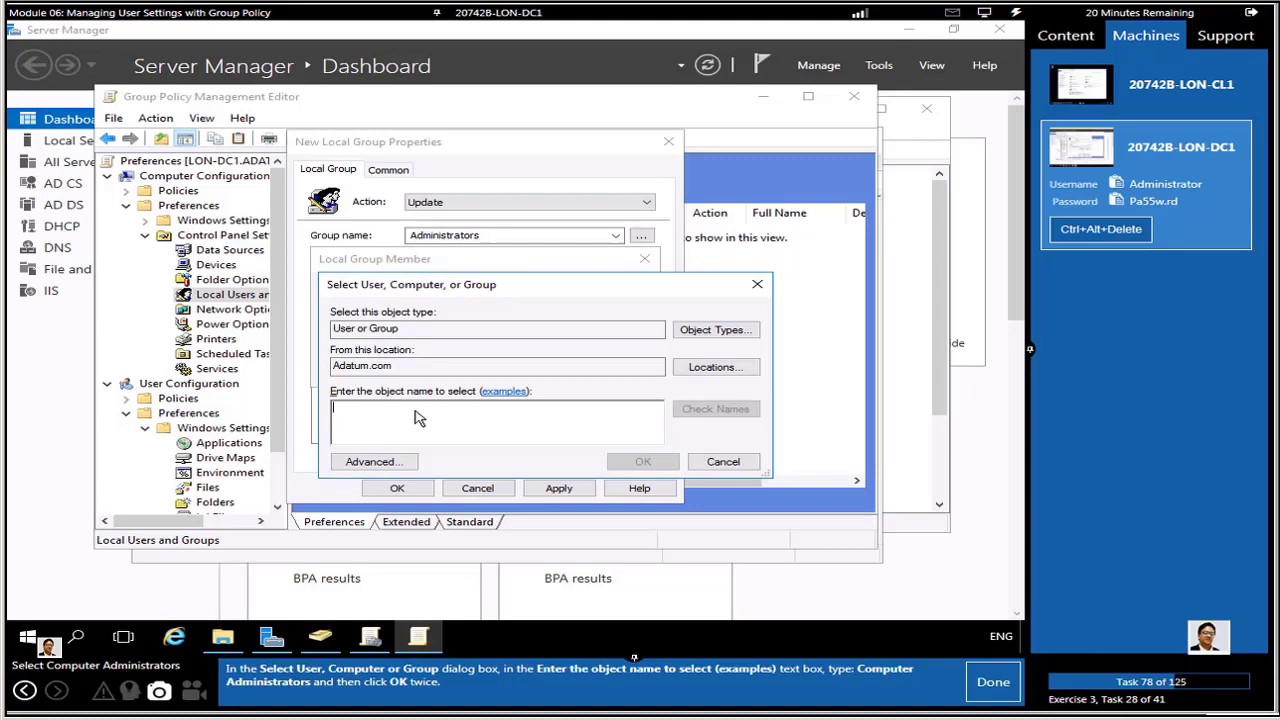
type("Compu")
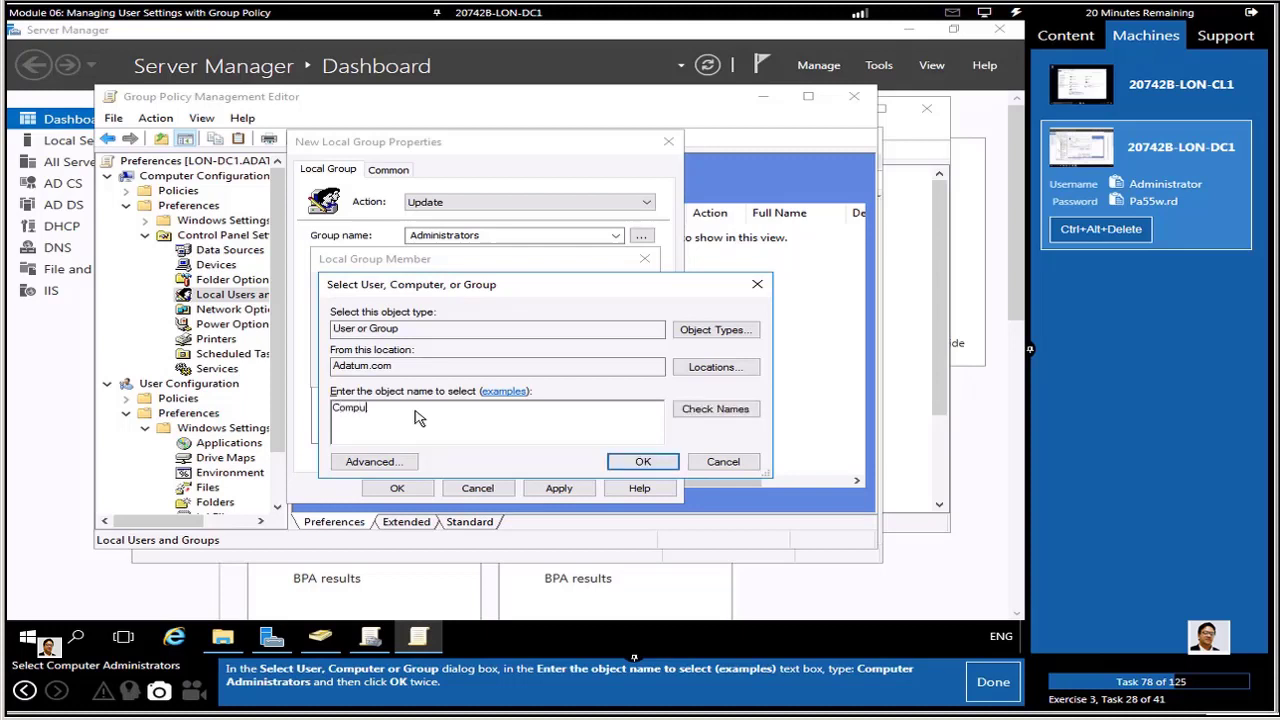
type("ter Administrators")
left_click(735, 415)
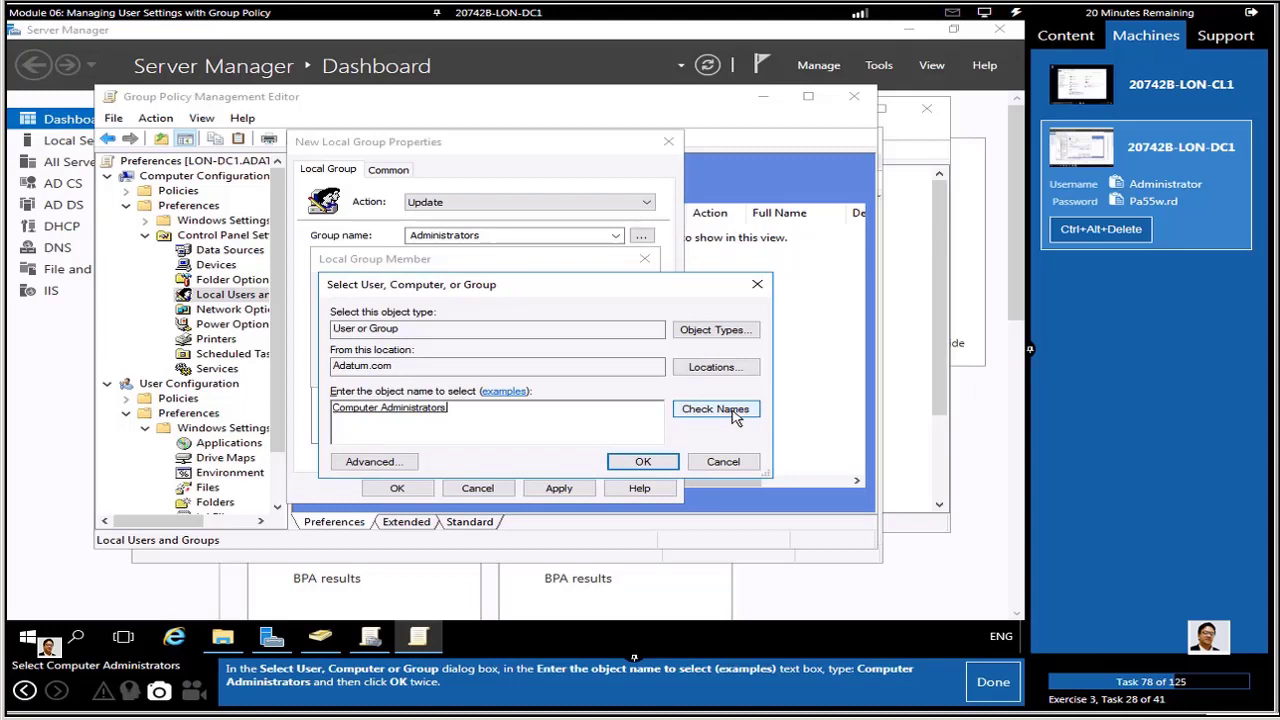
left_click(643, 463)
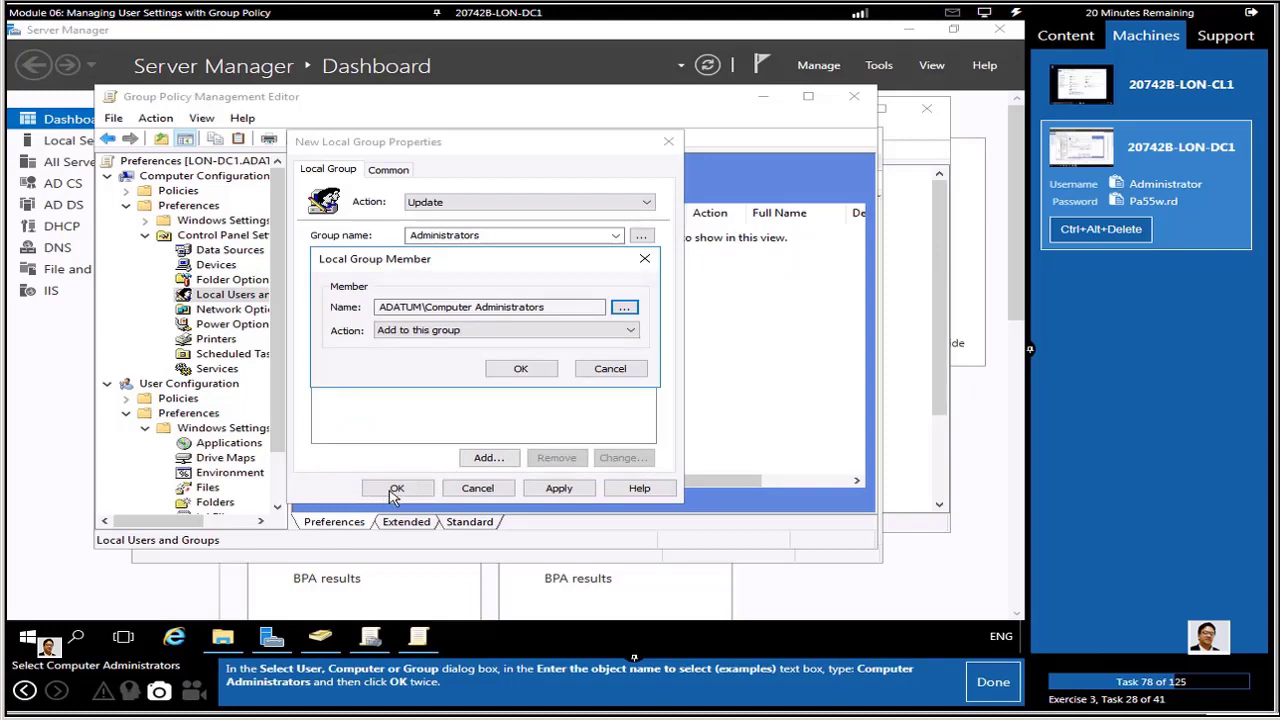
left_click(516, 368)
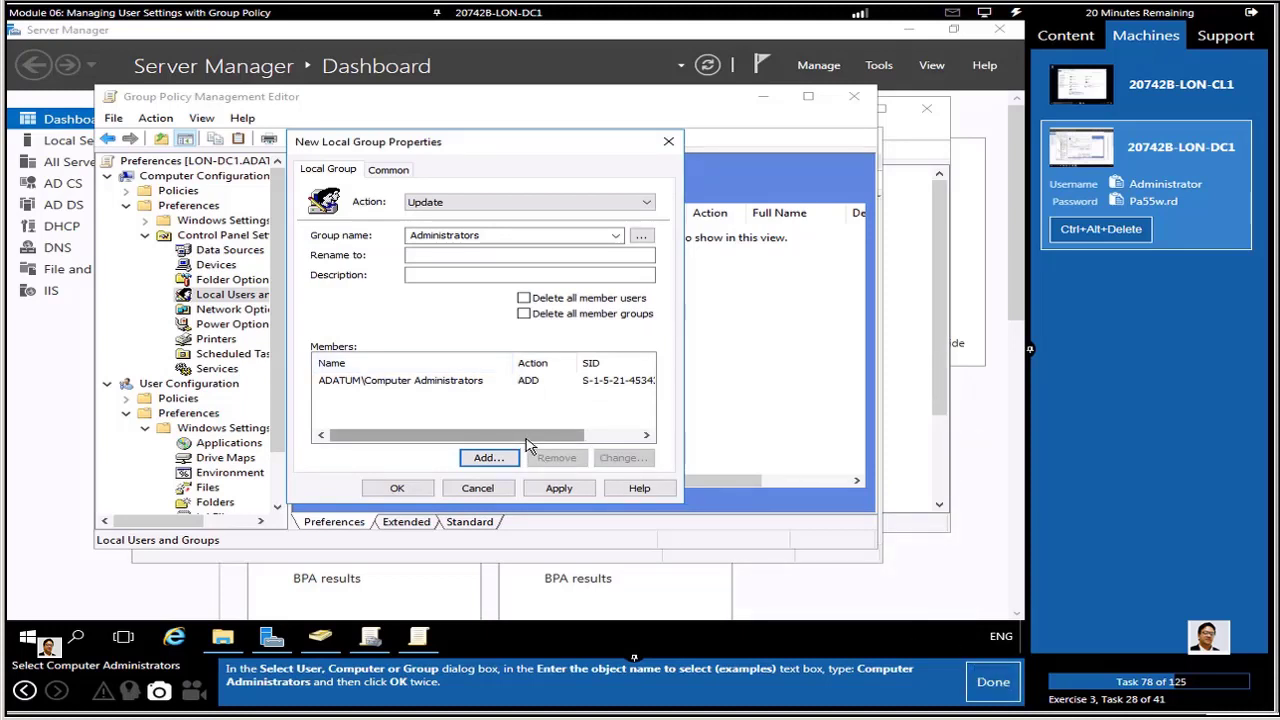
left_click_drag(530, 436, 348, 446)
left_click(986, 686)
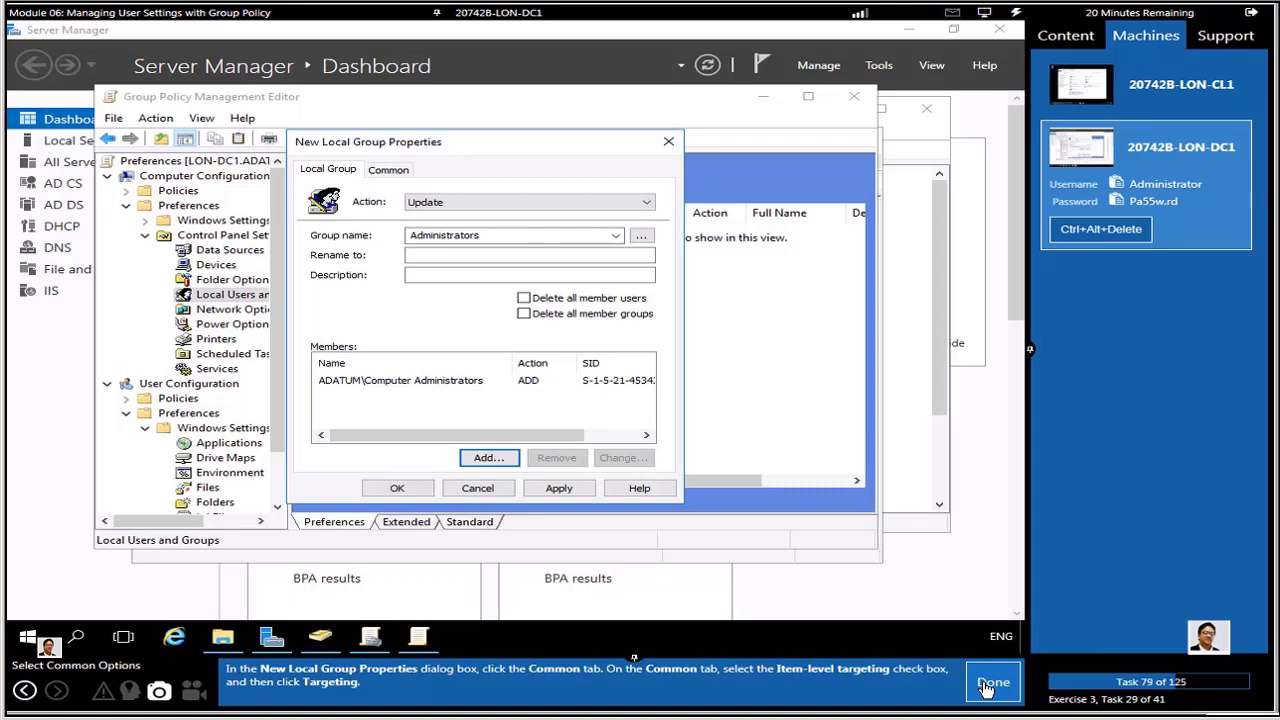
- Enable item-level targeting for the local group and open its Targeting Editor, marking the task done
left_click(388, 171)
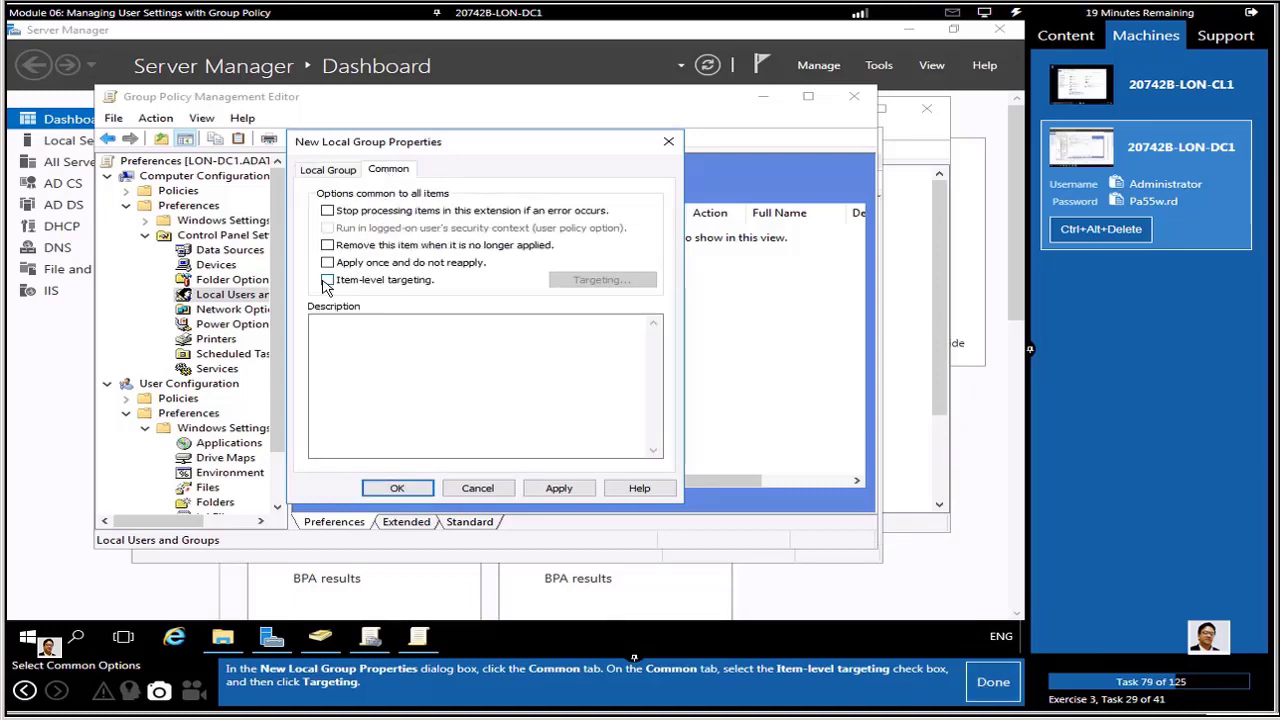
left_click(335, 282)
left_click(622, 283)
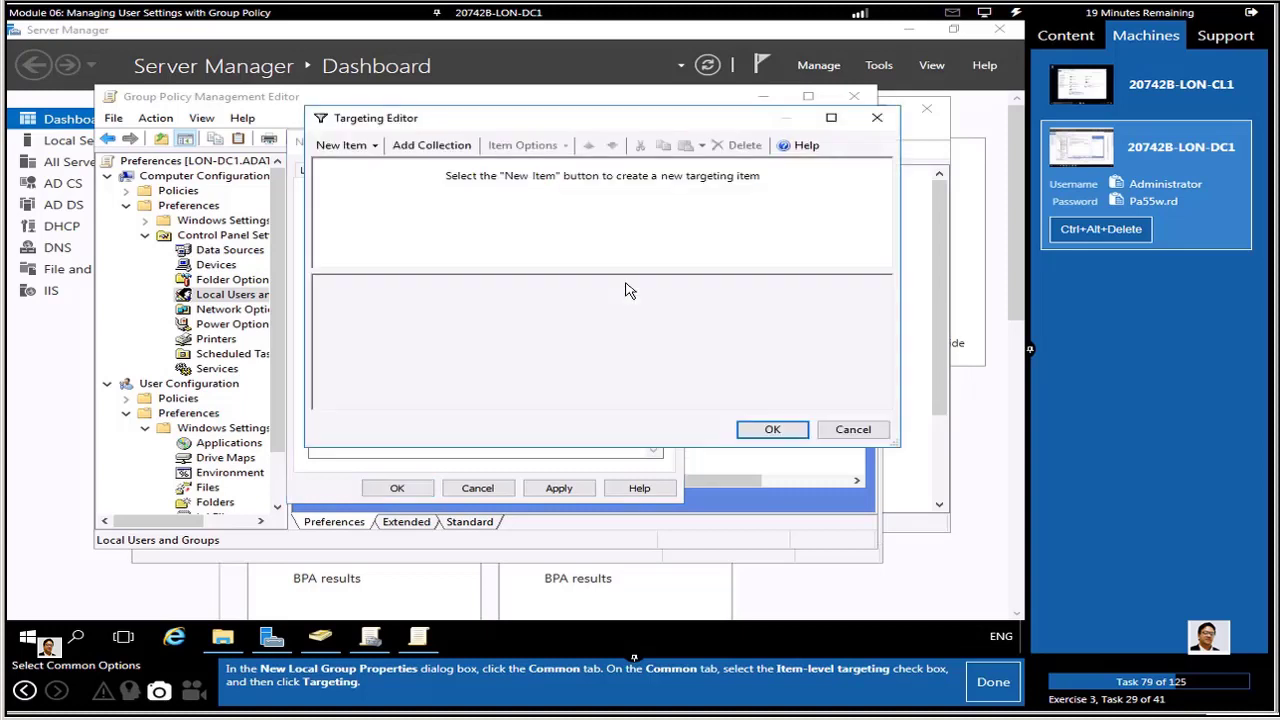
left_click(977, 687)
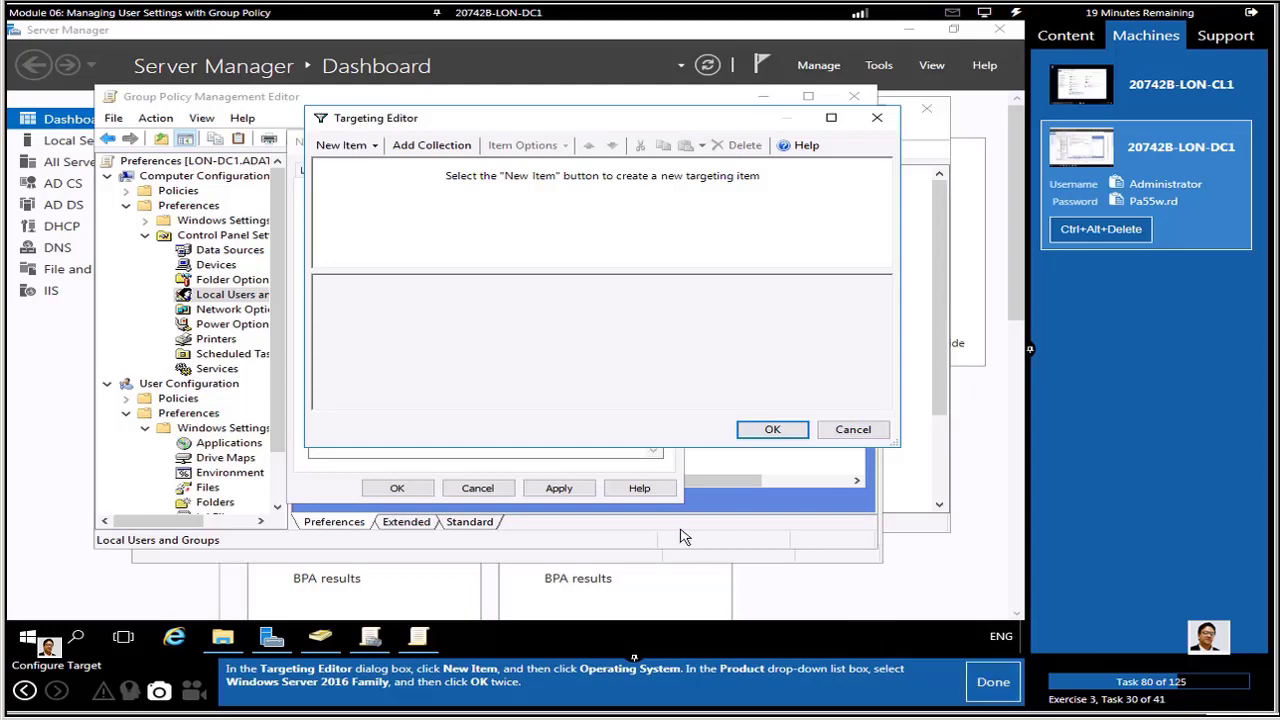
- Add an Operating System targeting item to the local group with Windows Server 2016 Family as the product
left_click(376, 147)
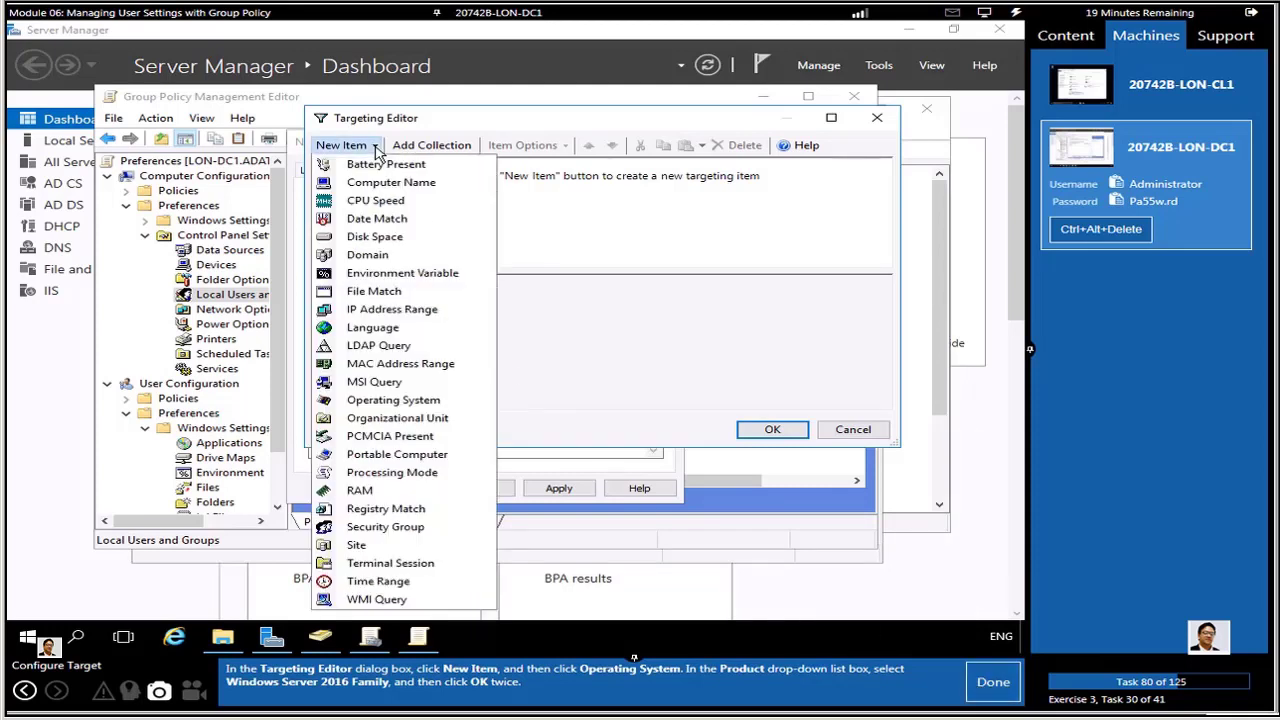
left_click(380, 401)
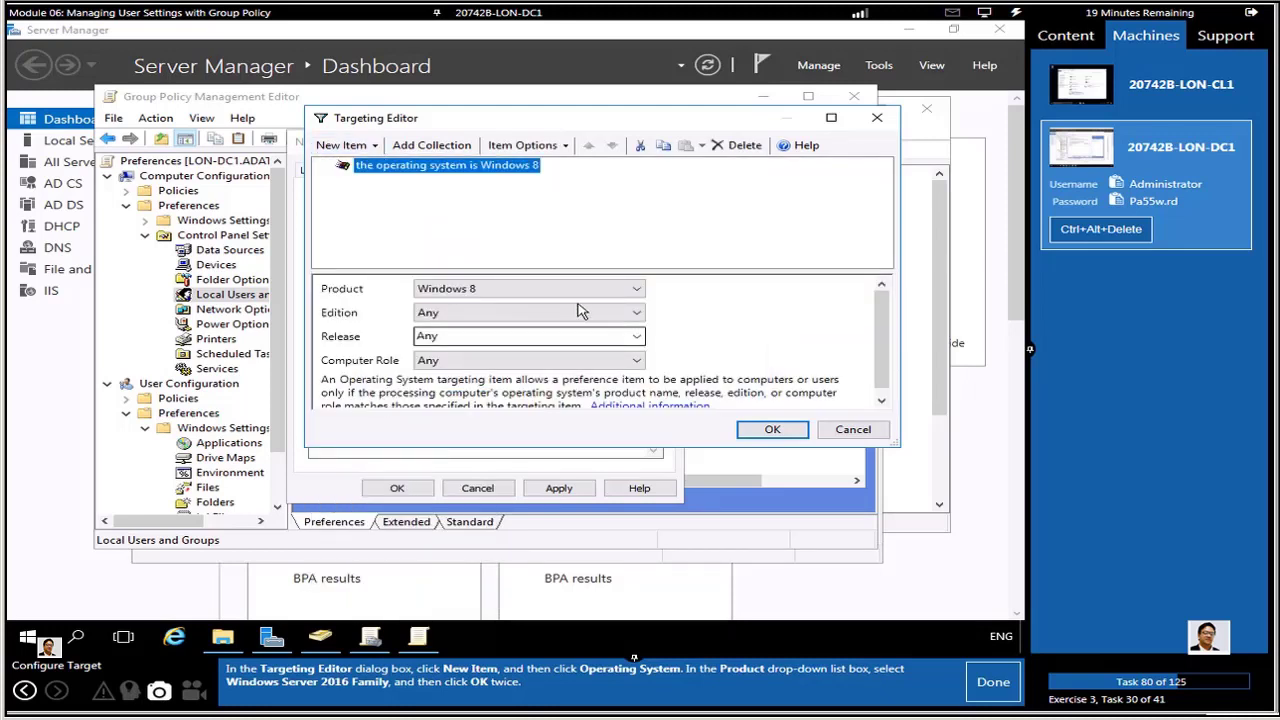
left_click(636, 290)
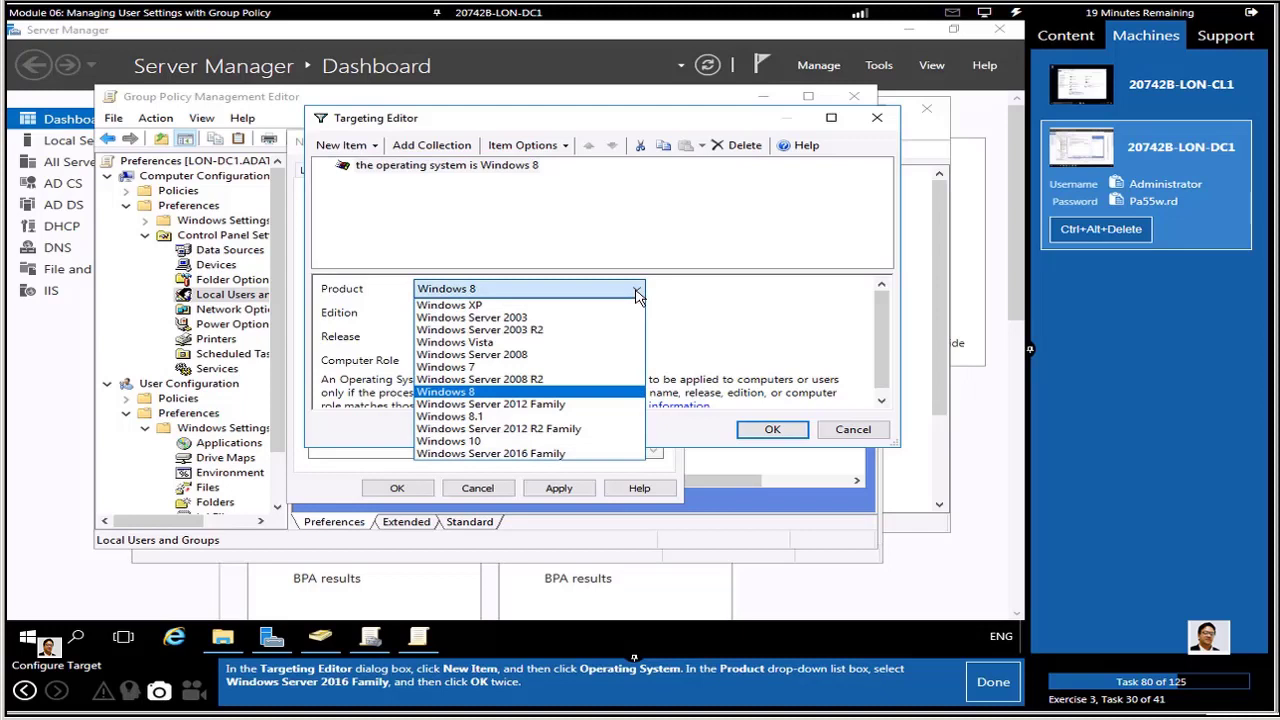
left_click(541, 453)
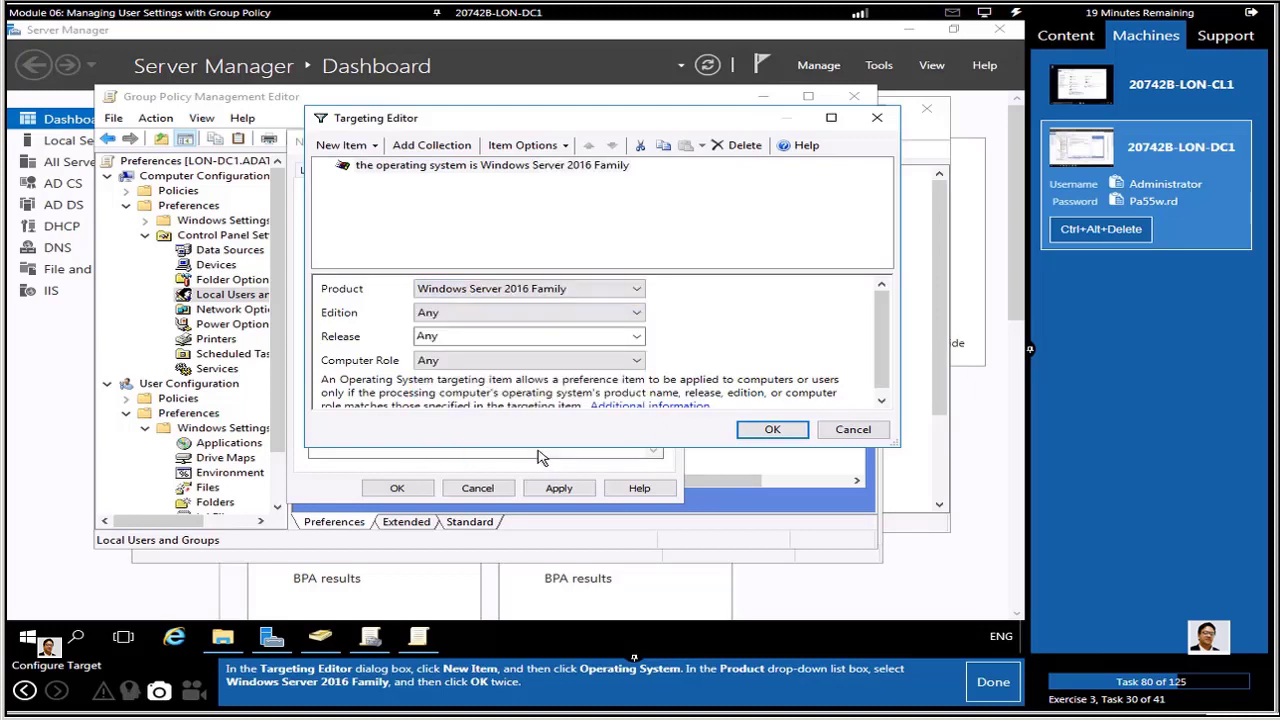
- Accept the targeting settings and save the Administrators local group item, marking the targeting task done
left_click(772, 430)
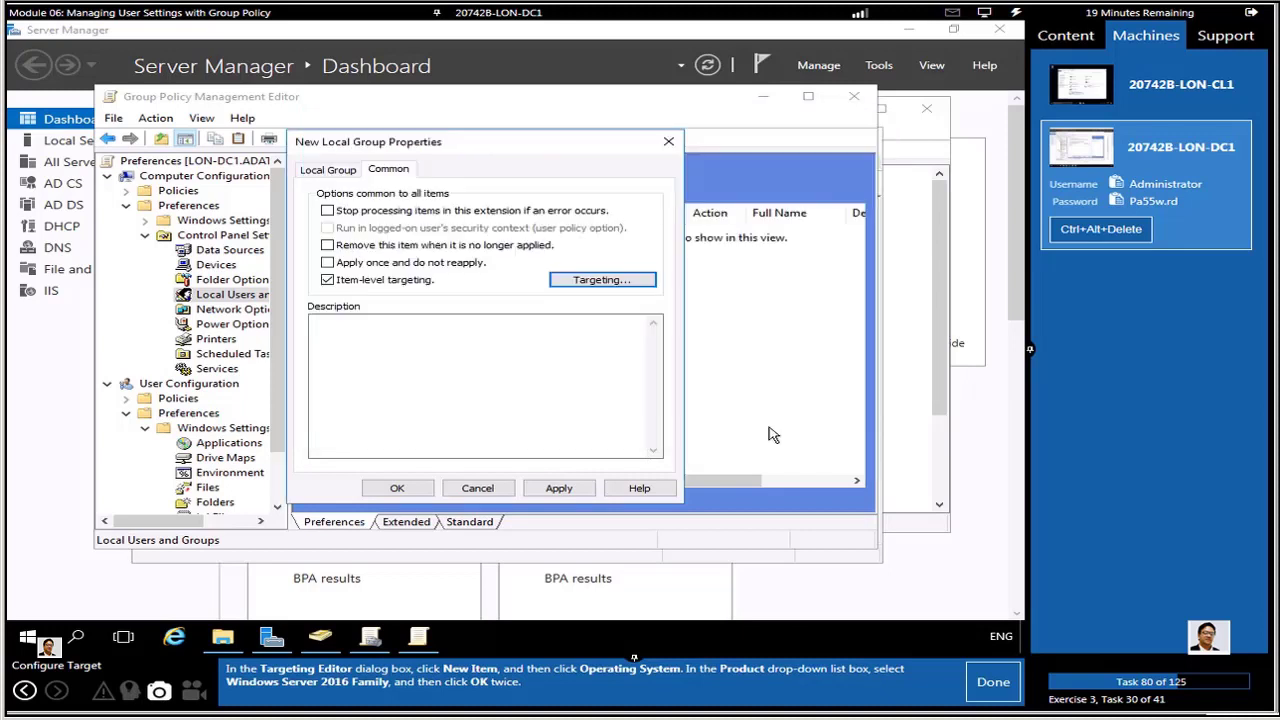
left_click(400, 489)
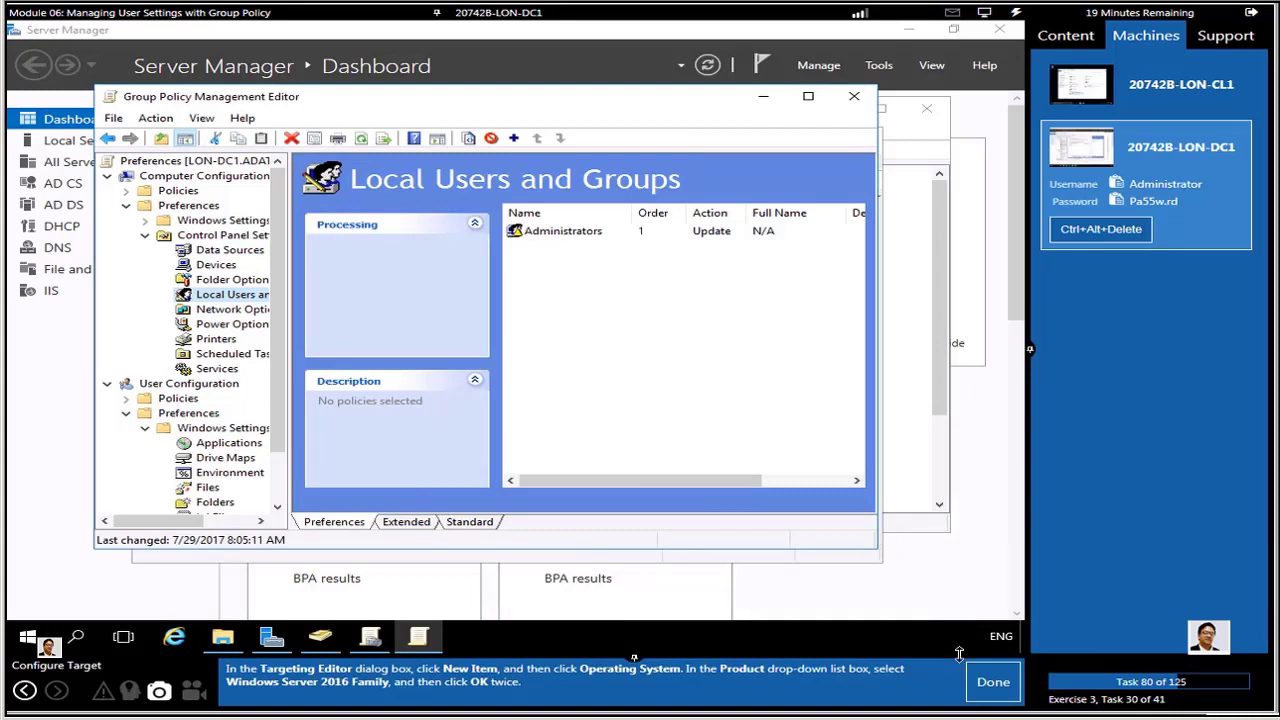
left_click(993, 683)
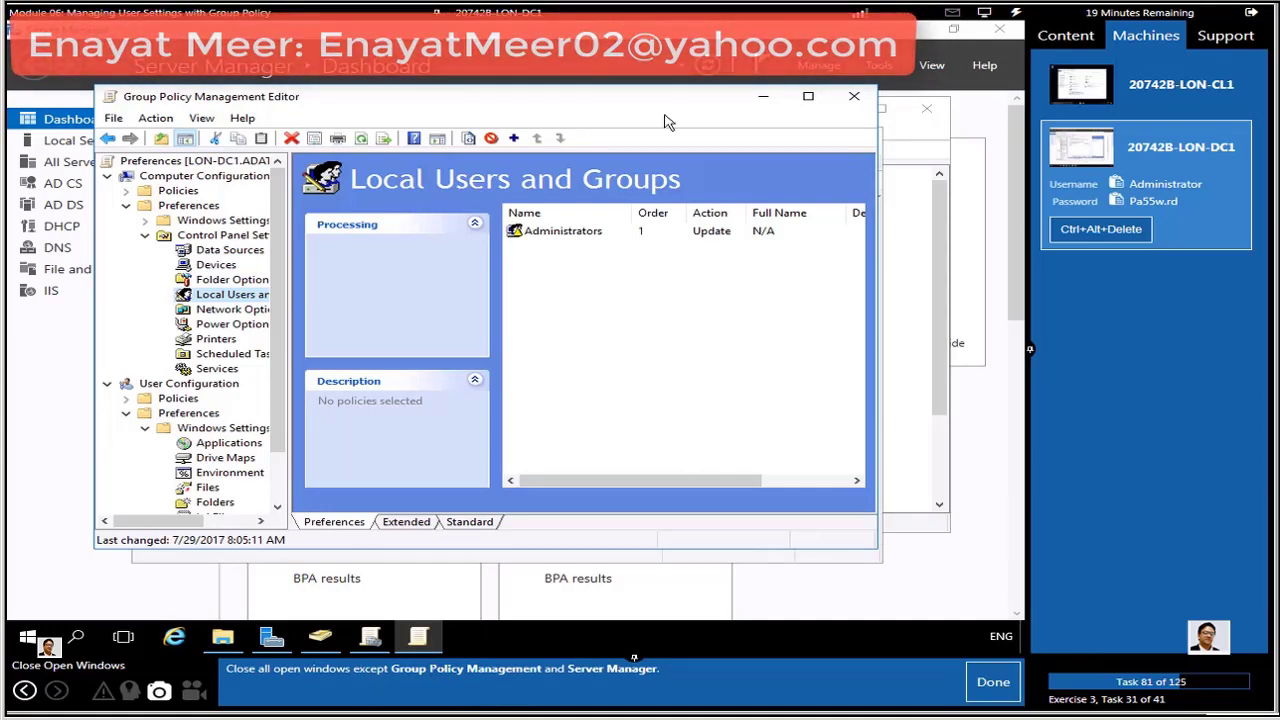
- Close Group Policy Management Editor, Active Directory Users and Computers and the Mod06 folder, minimize Group Policy Management, and mark the task done
left_click(851, 95)
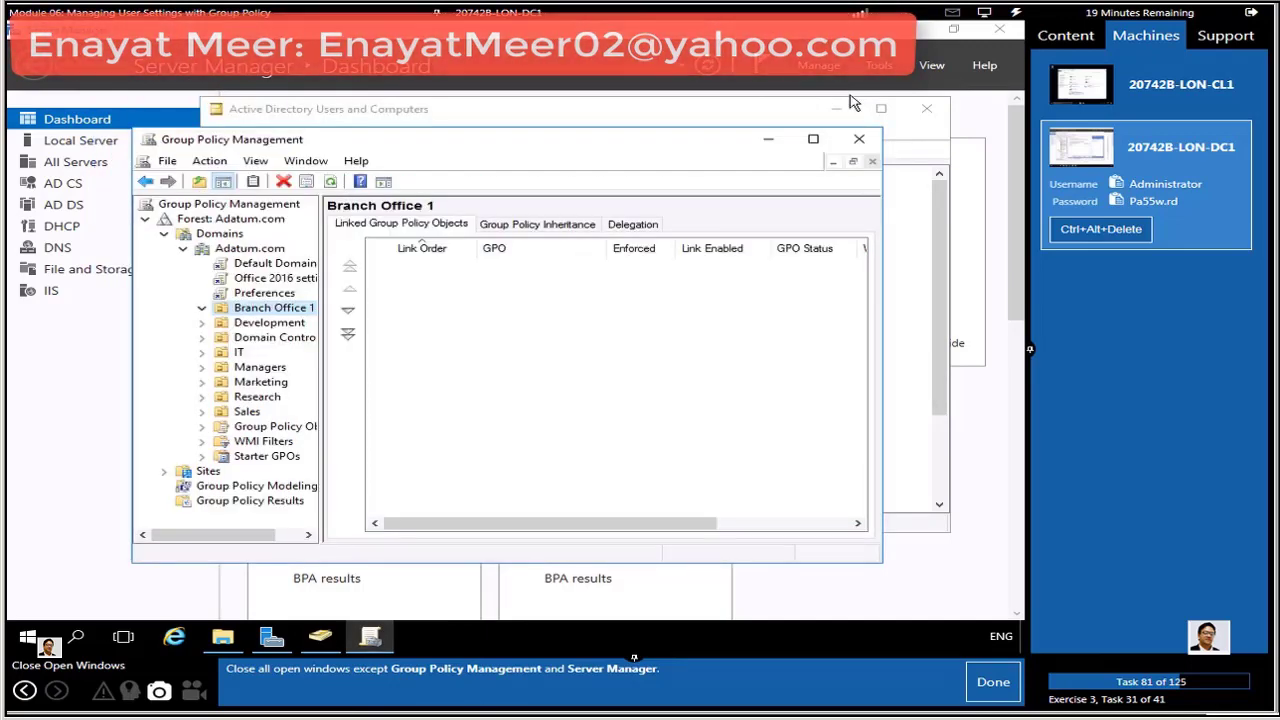
left_click(768, 139)
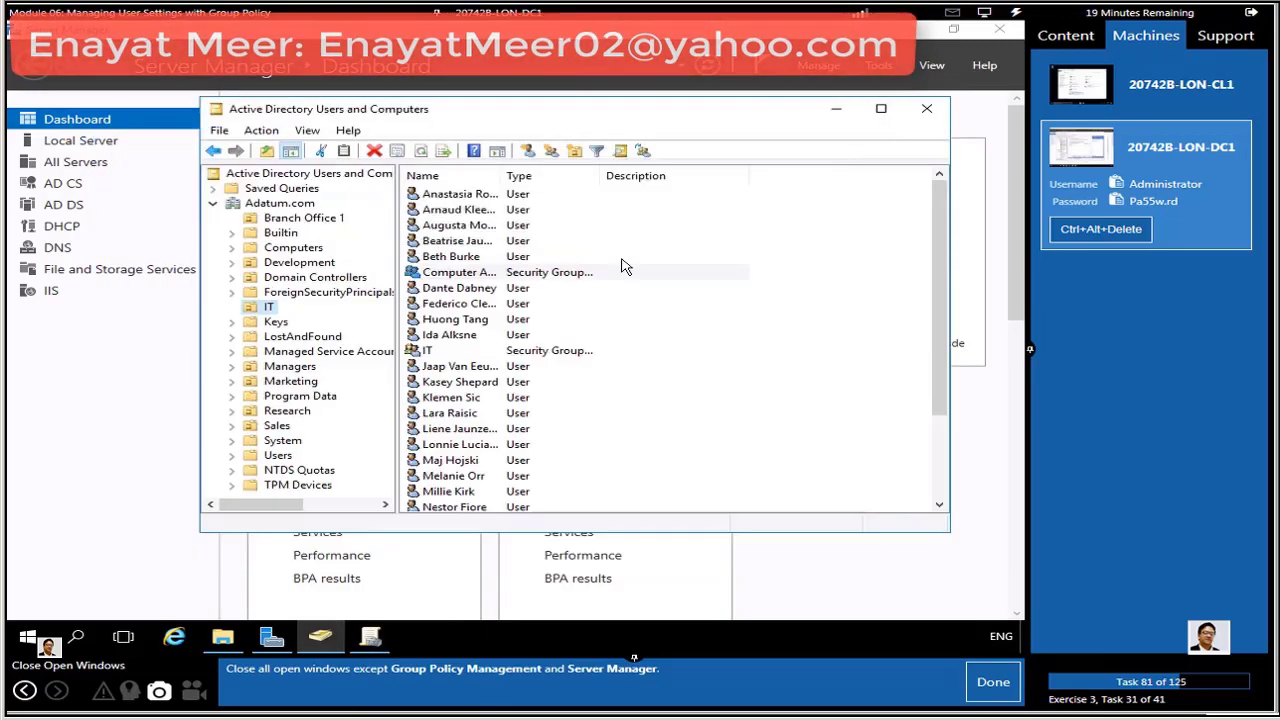
left_click(927, 110)
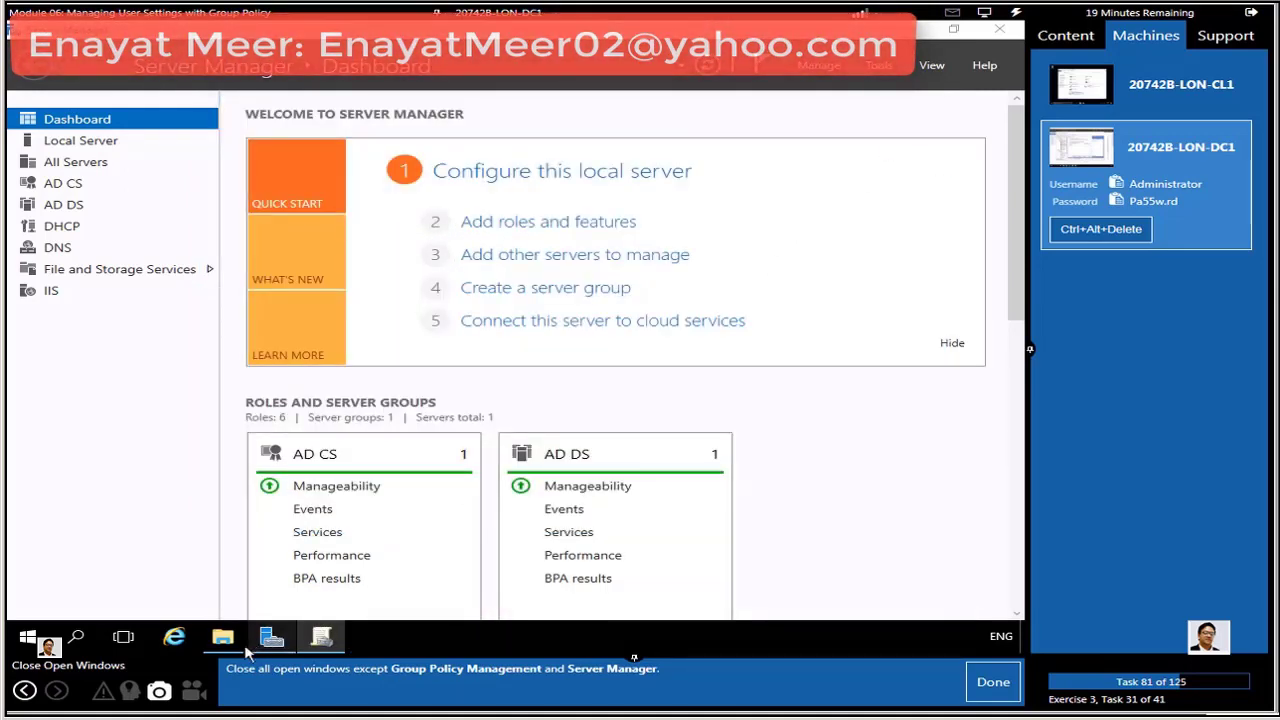
mouse_move(222, 637)
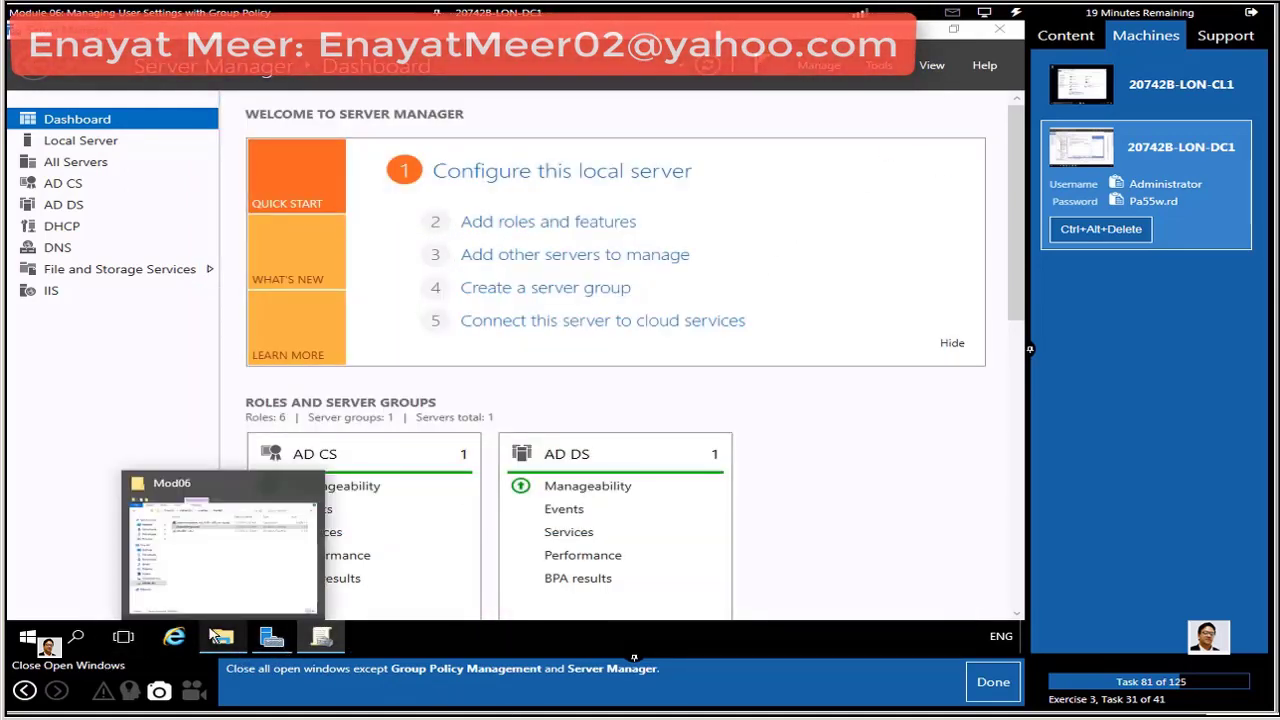
left_click(307, 487)
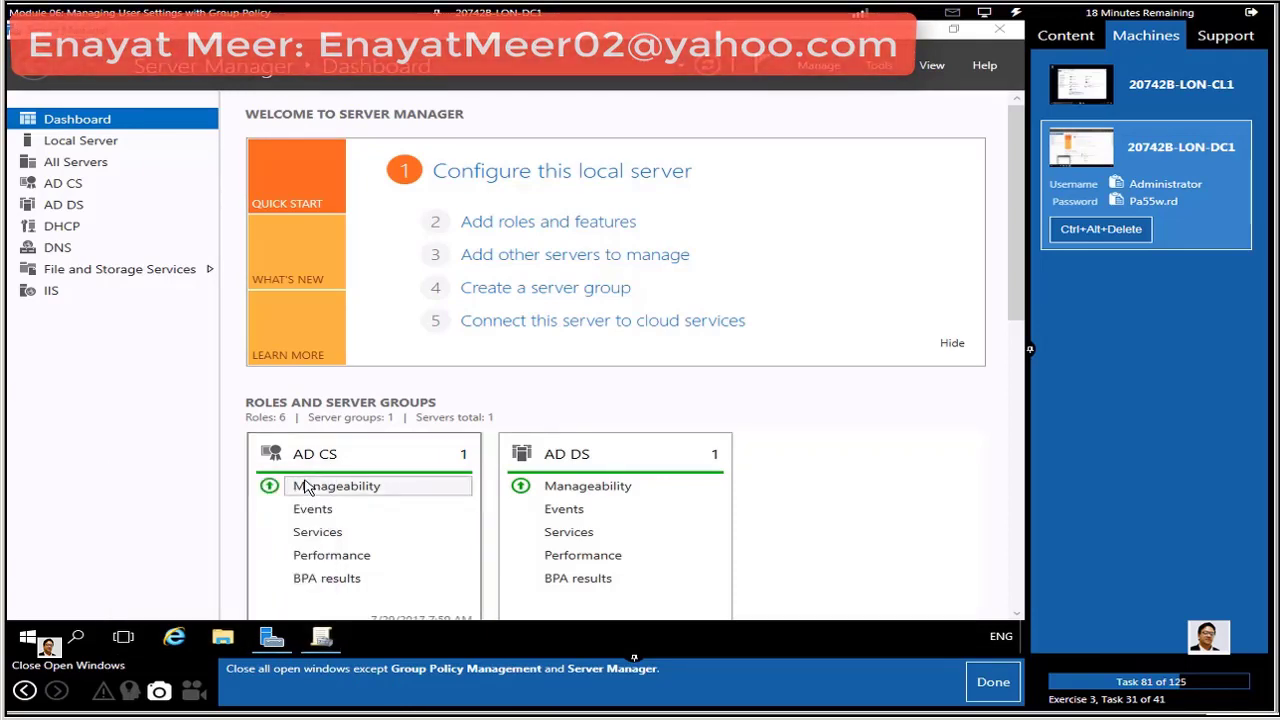
left_click(990, 683)
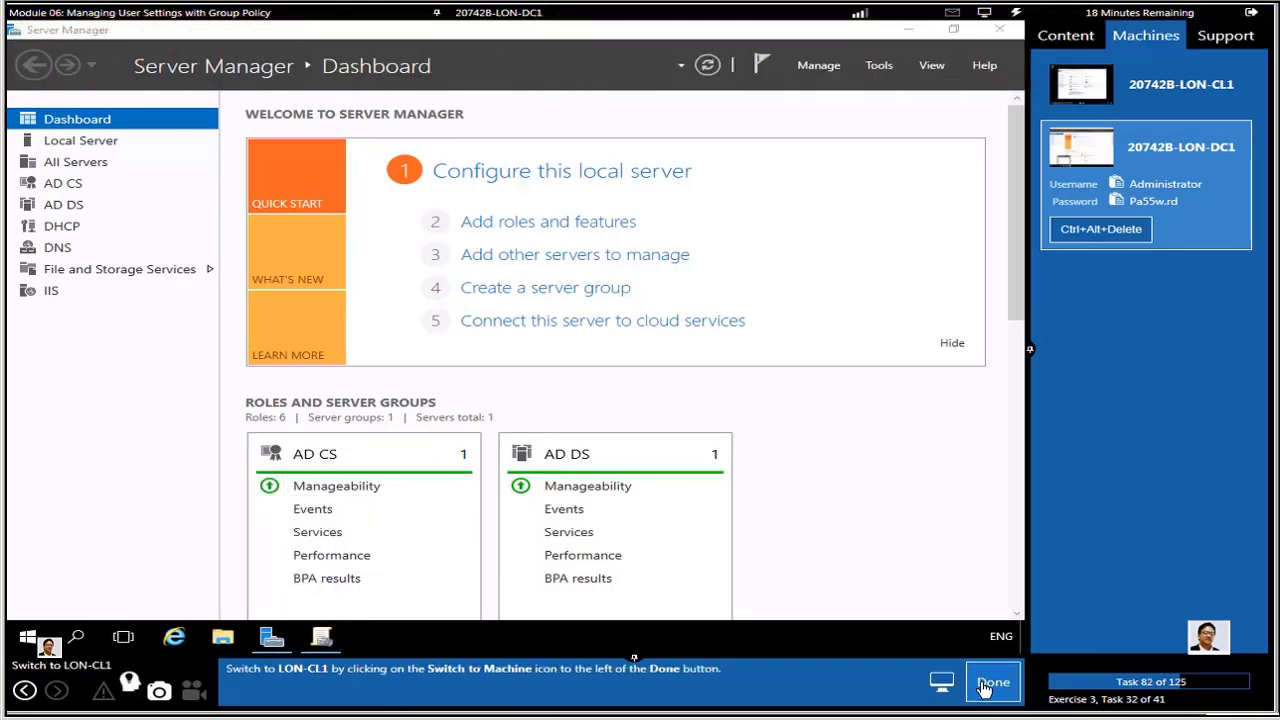
- Switch to the LON-CL1 virtual machine and mark the switching task done
left_click(1190, 105)
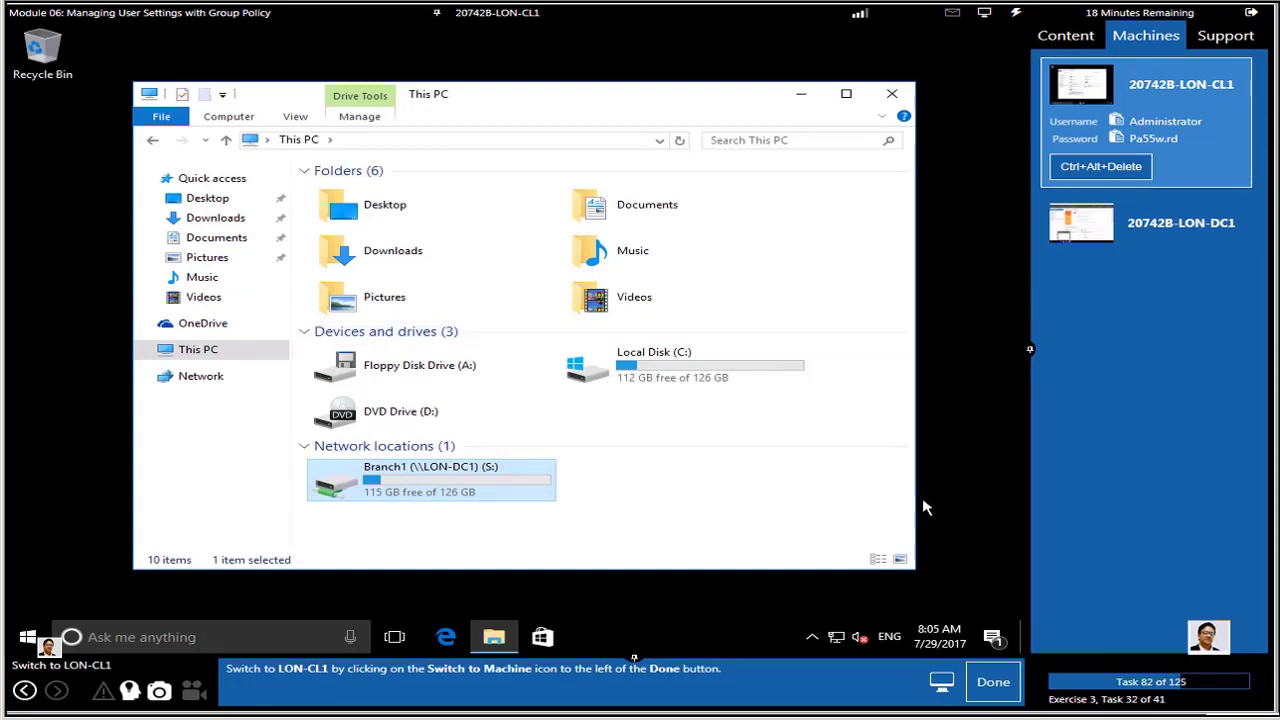
left_click(985, 688)
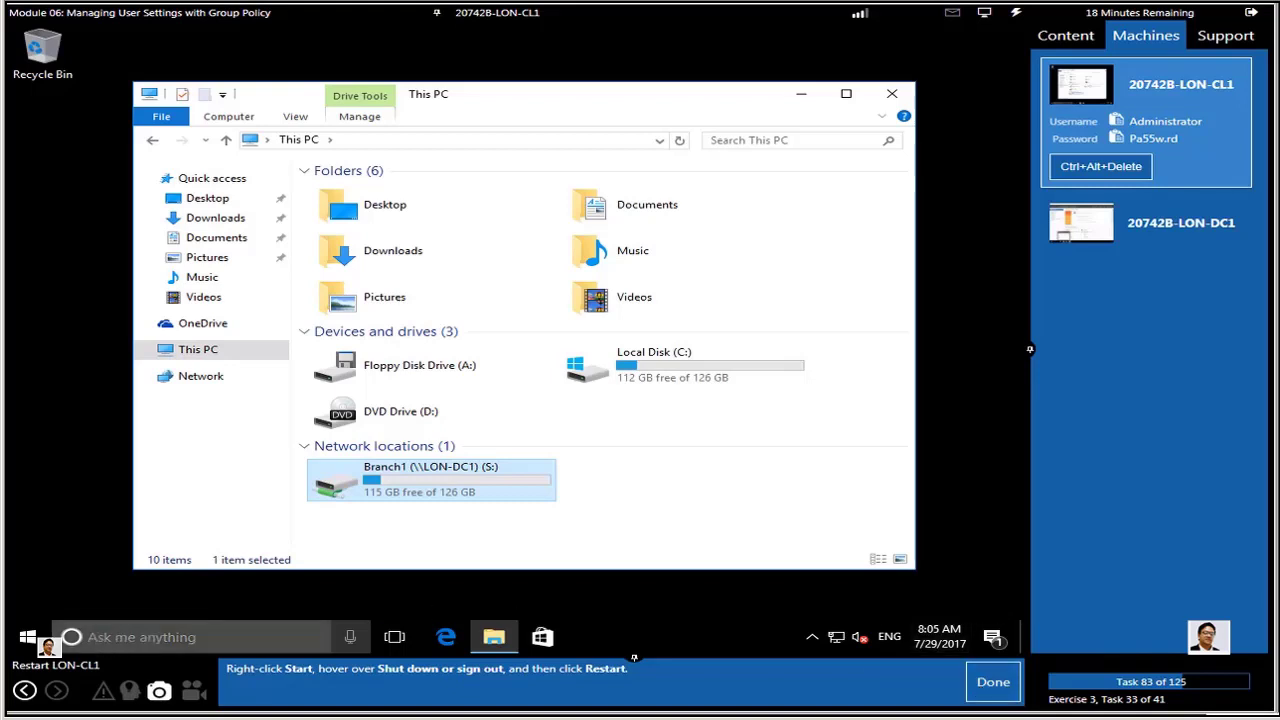
- Restart the LON-CL1 virtual machine and mark the restart task done
right_click(30, 640)
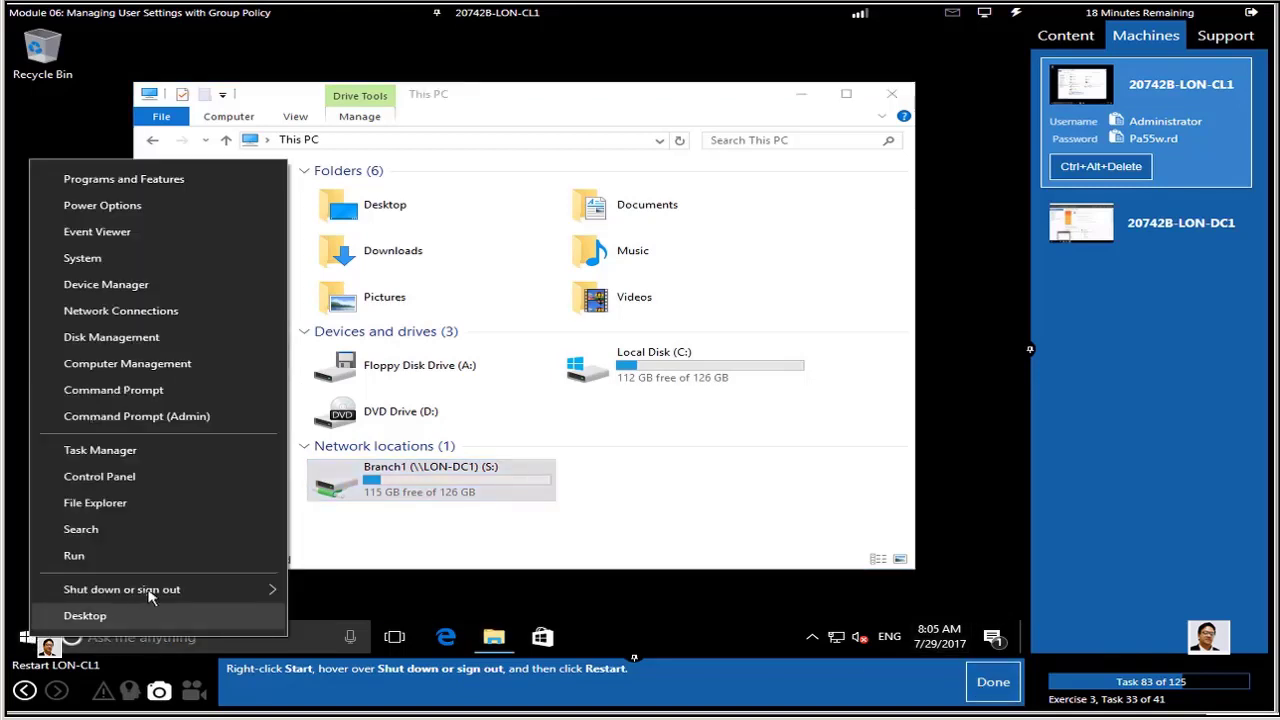
mouse_move(153, 593)
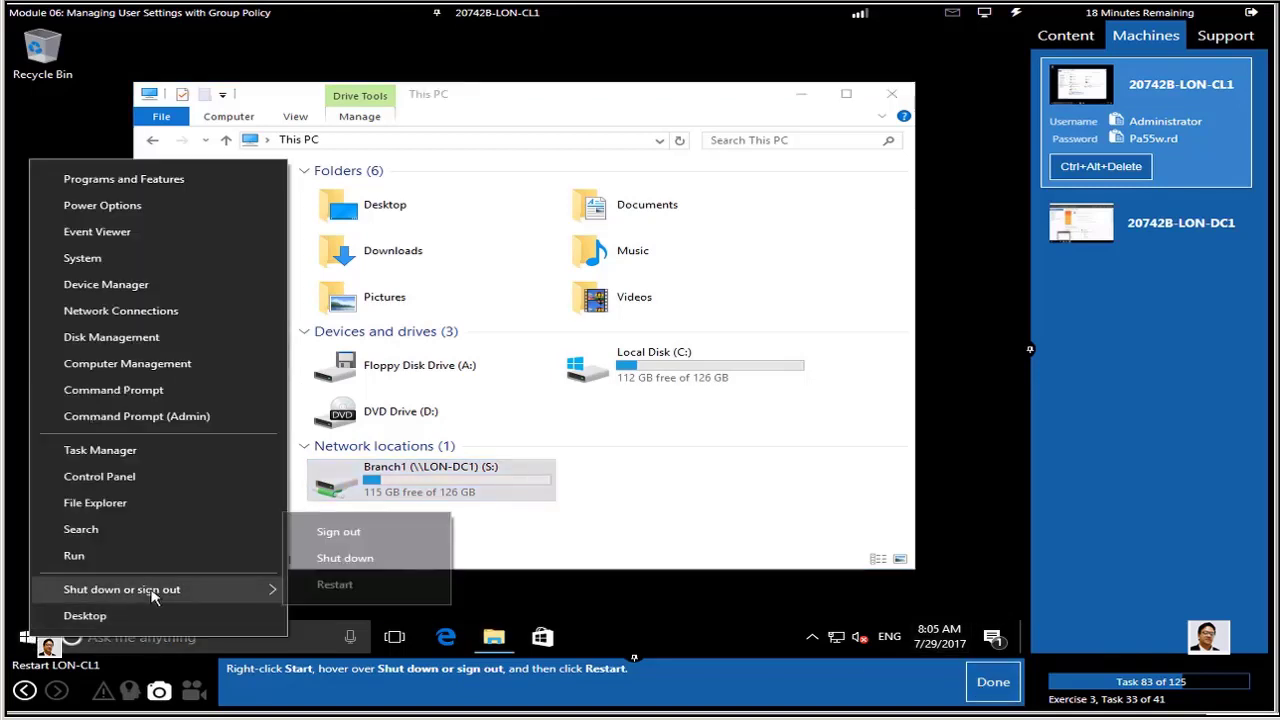
left_click(363, 598)
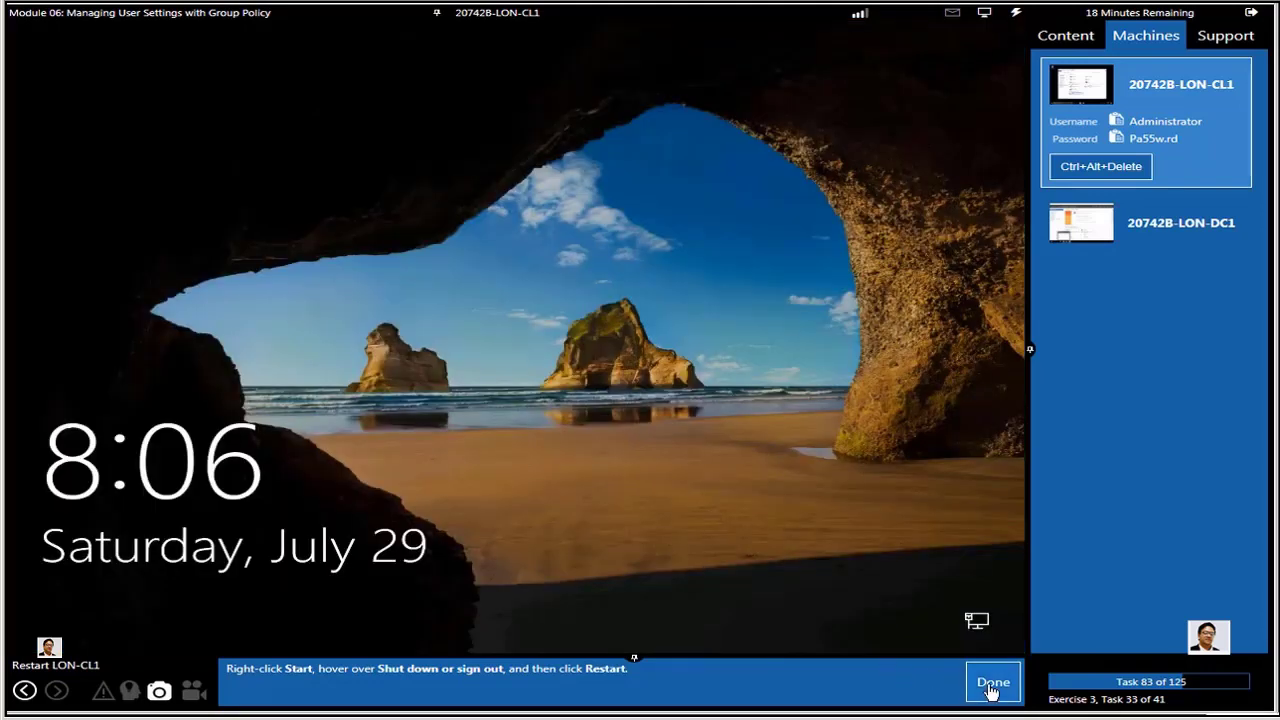
left_click(992, 683)
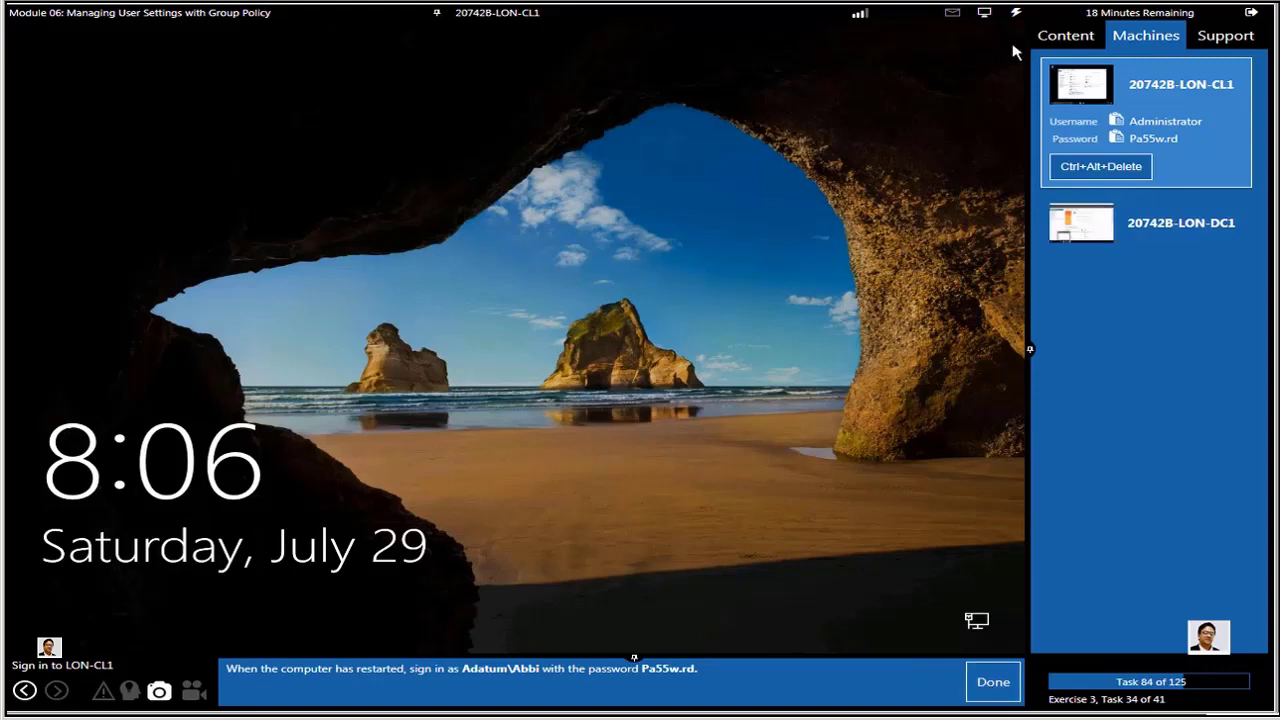
- Unlock the LON-CL1 sign-in screen, enter the domain user's account password to sign in, and mark the sign-in task done
left_click(1015, 14)
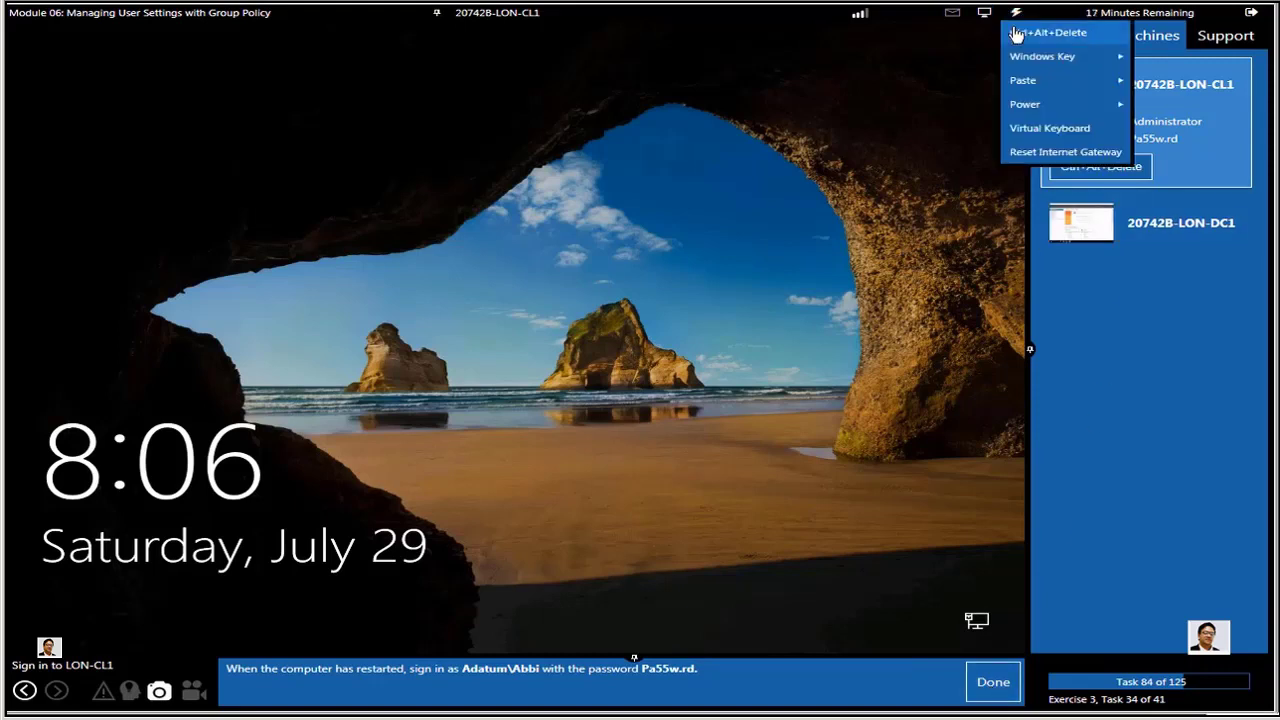
left_click(1015, 34)
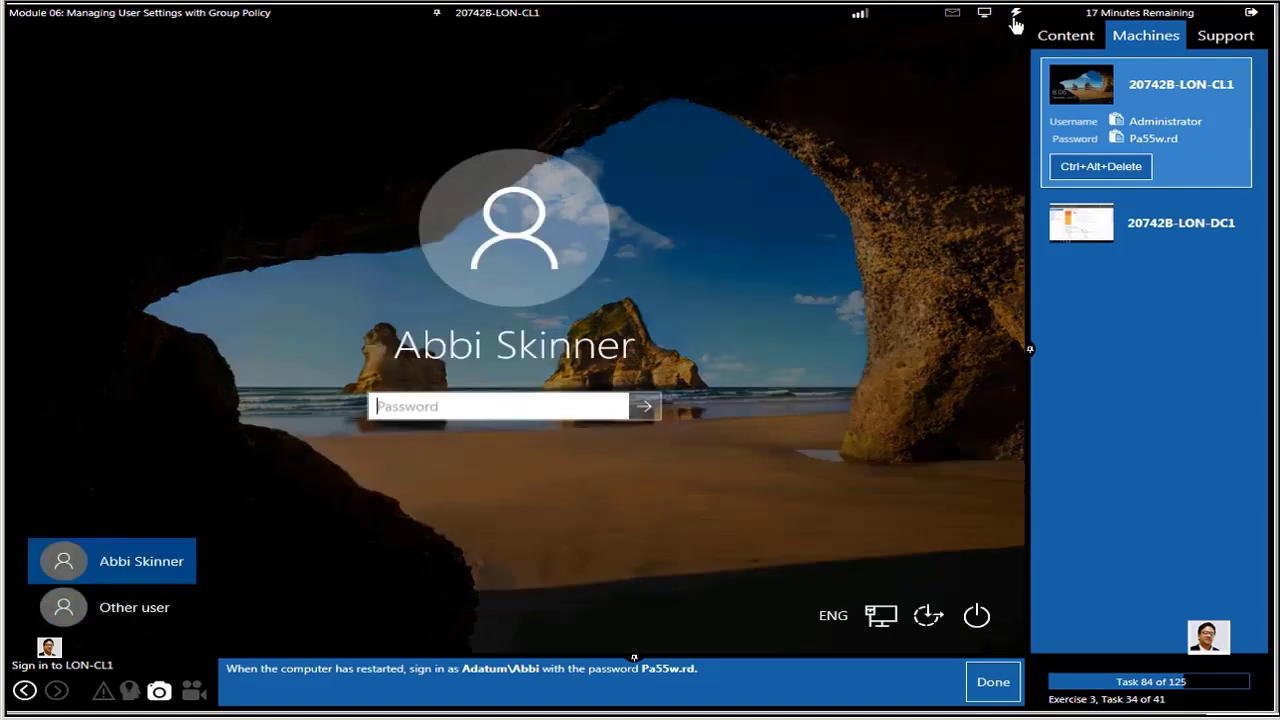
left_click(1015, 16)
mouse_move(1022, 80)
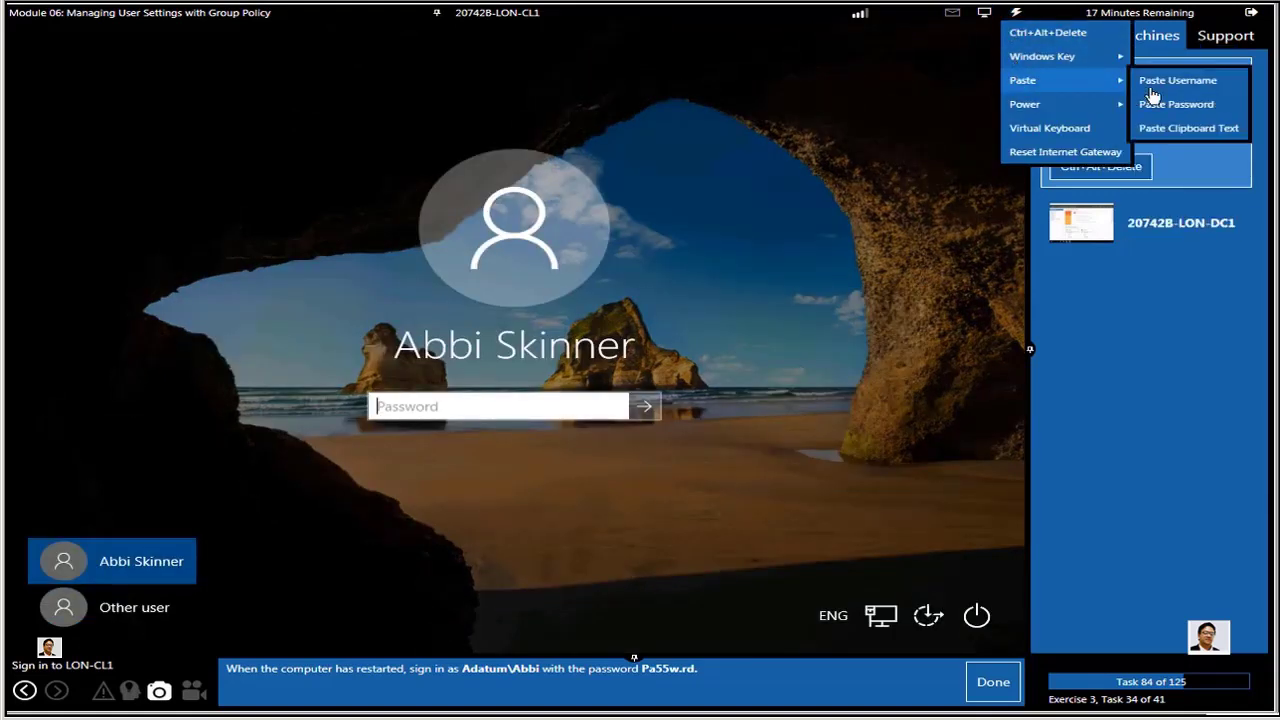
left_click(1162, 104)
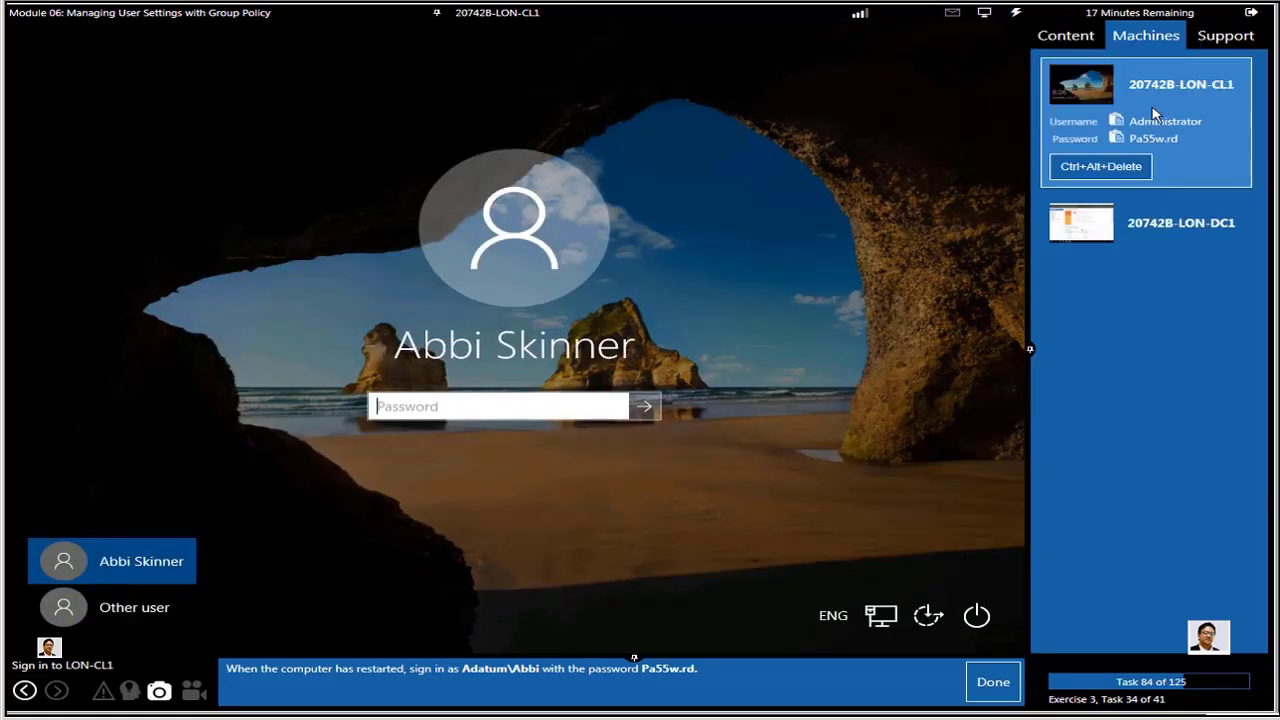
left_click(645, 410)
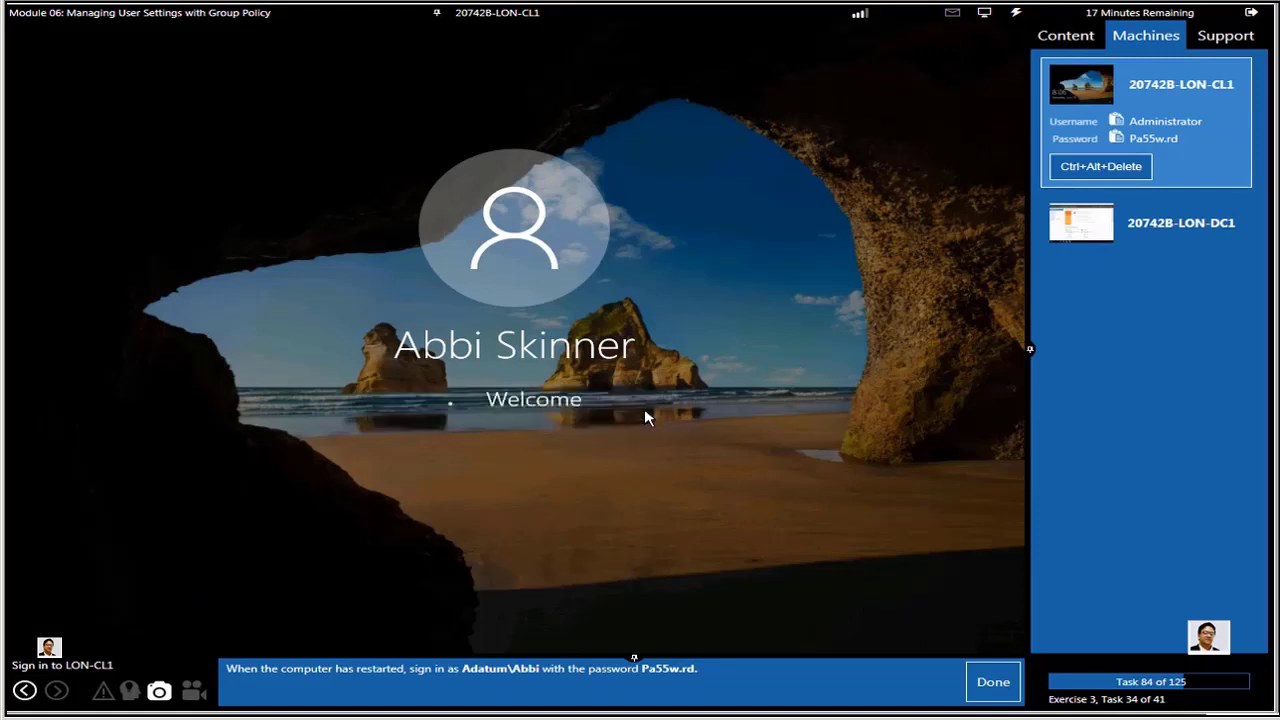
left_click(980, 690)
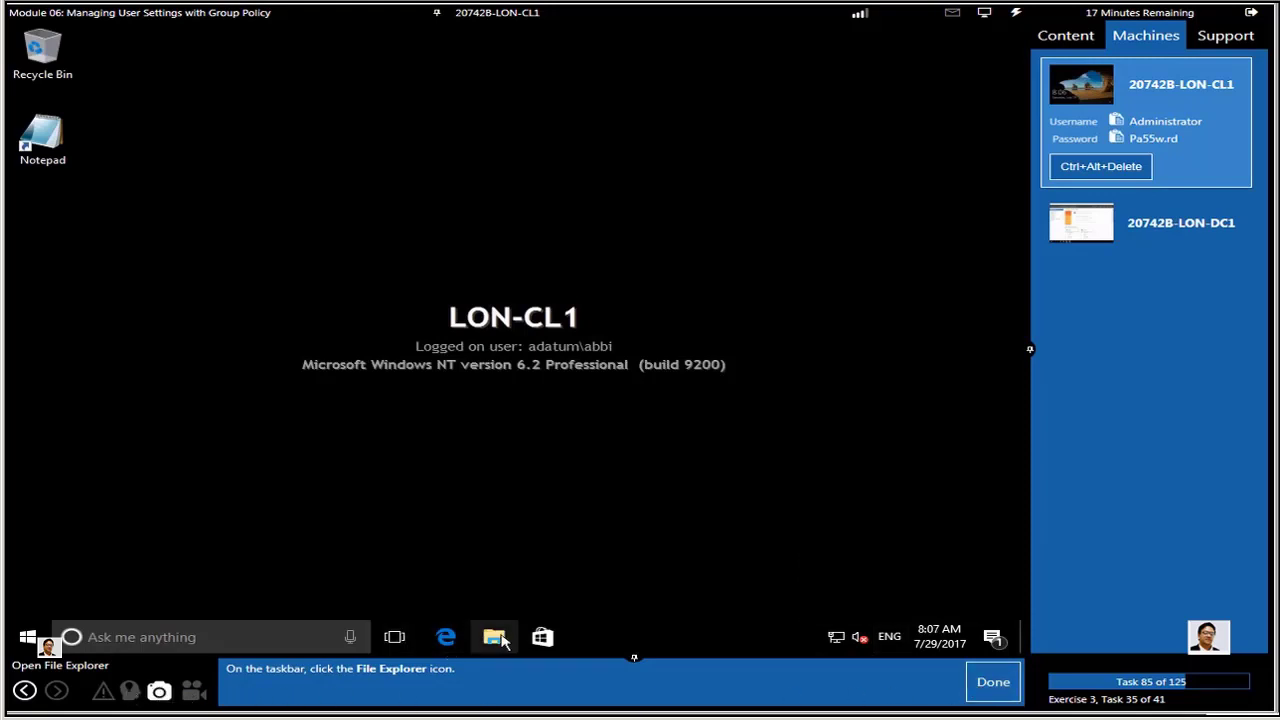
- Open File Explorer and check mapped drive S under This PC, including its contents, marking both related tasks done
left_click(496, 638)
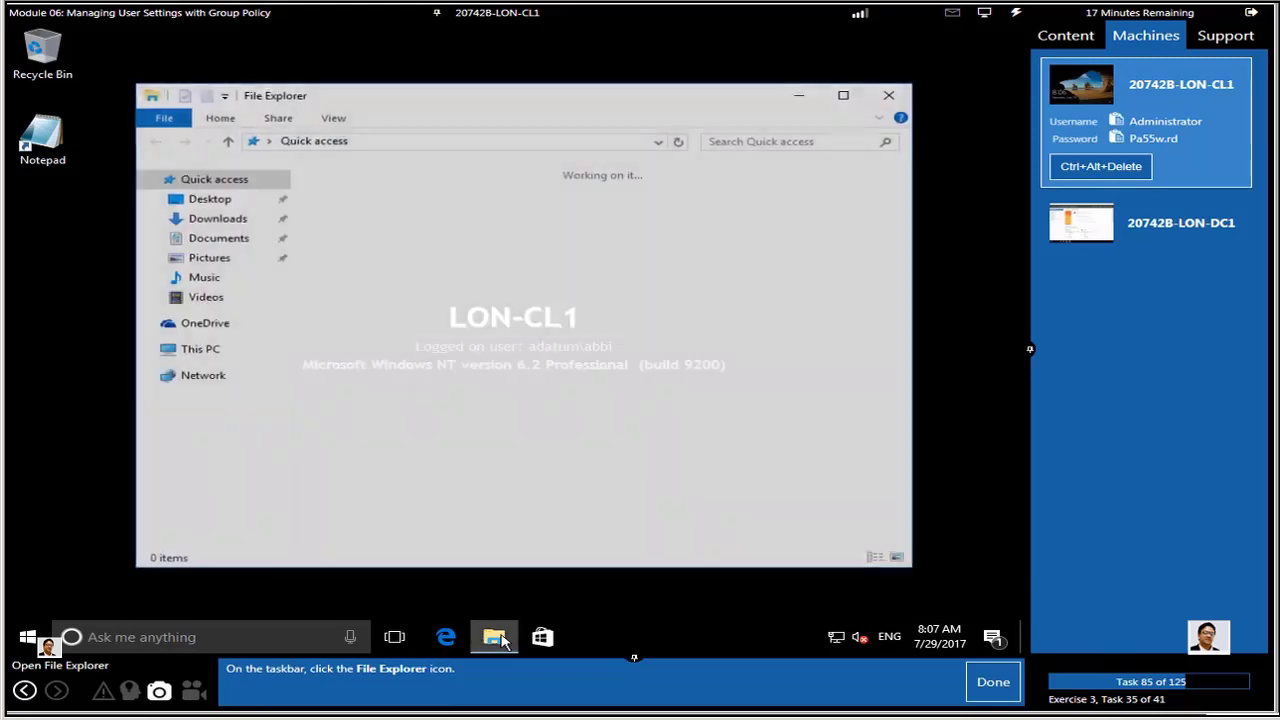
left_click(994, 688)
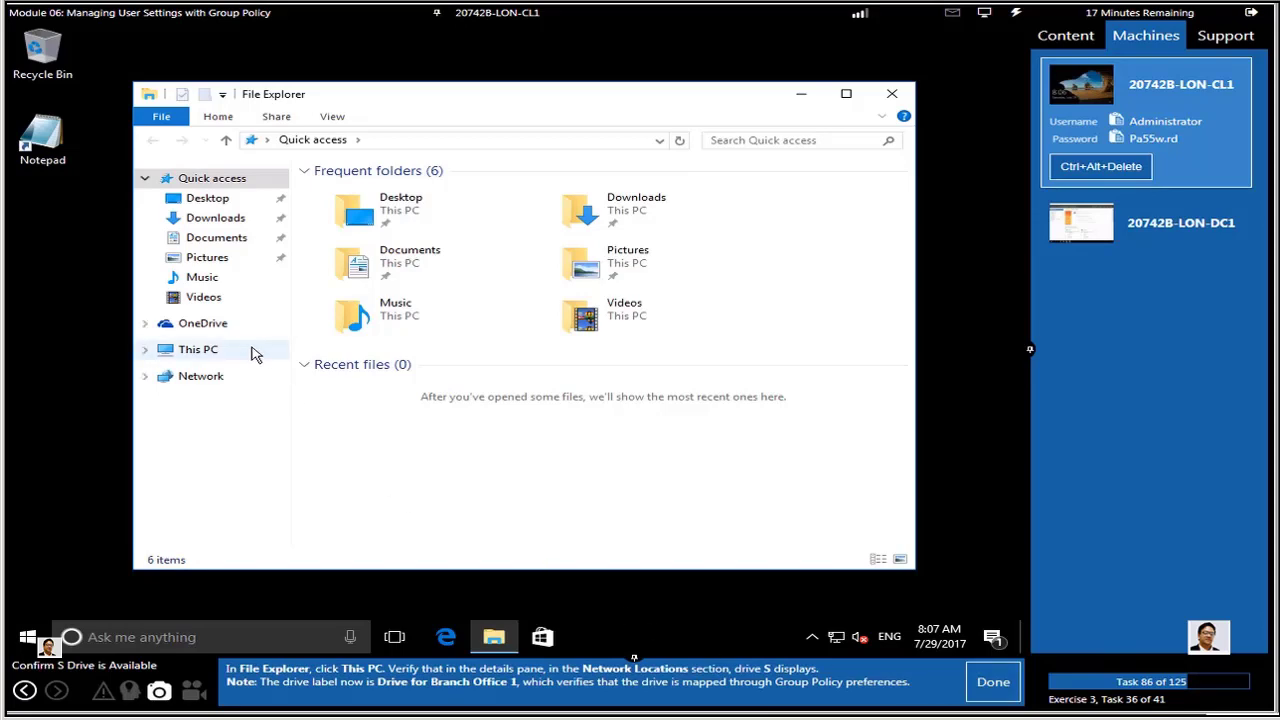
left_click(217, 352)
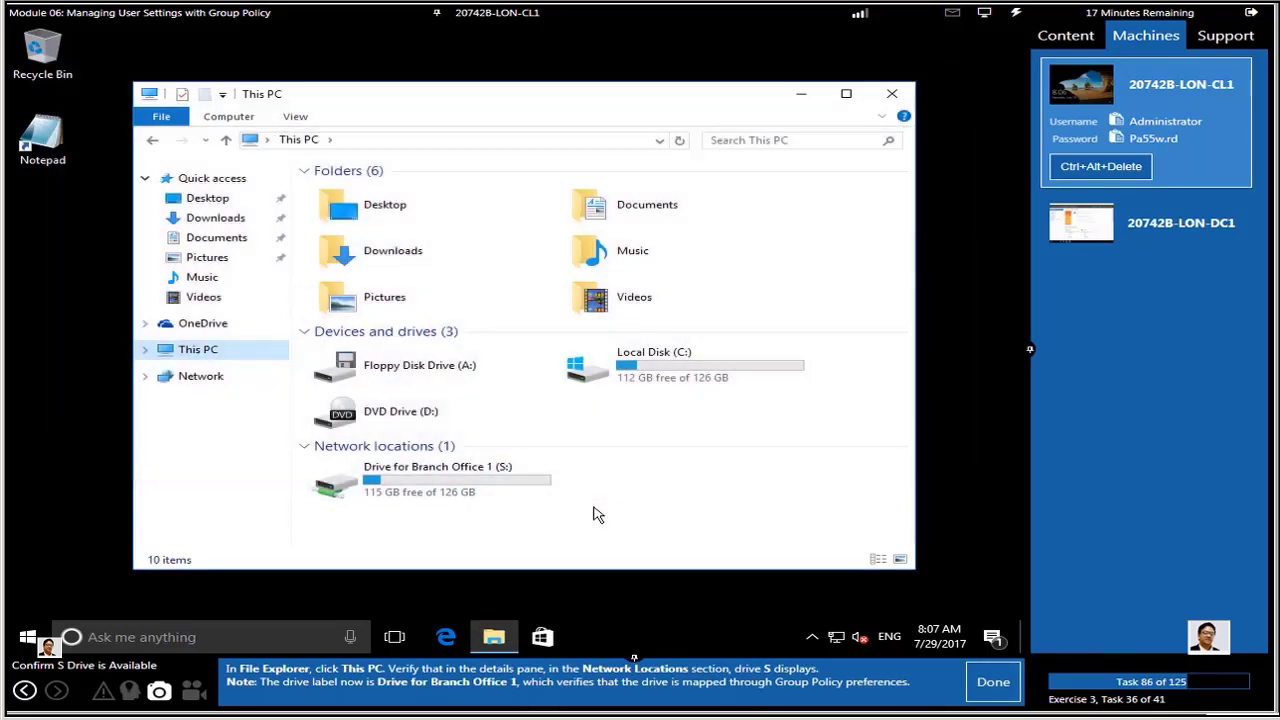
double_click(472, 478)
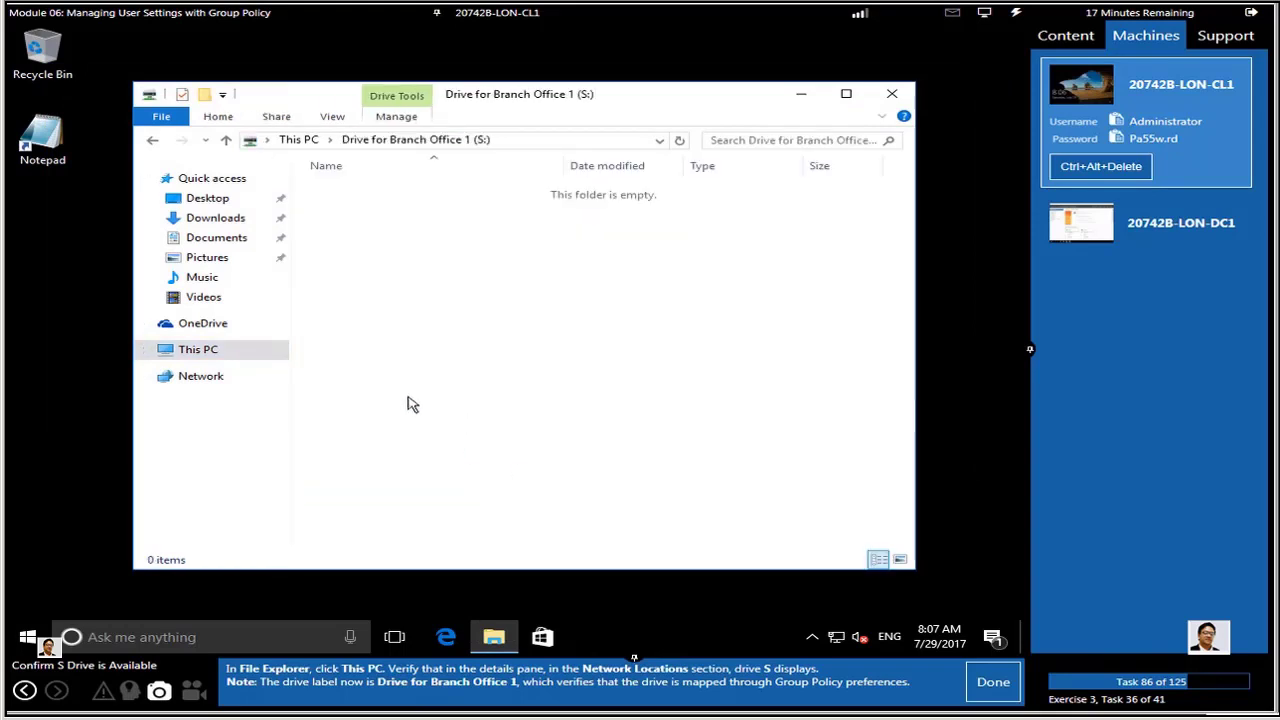
left_click(195, 356)
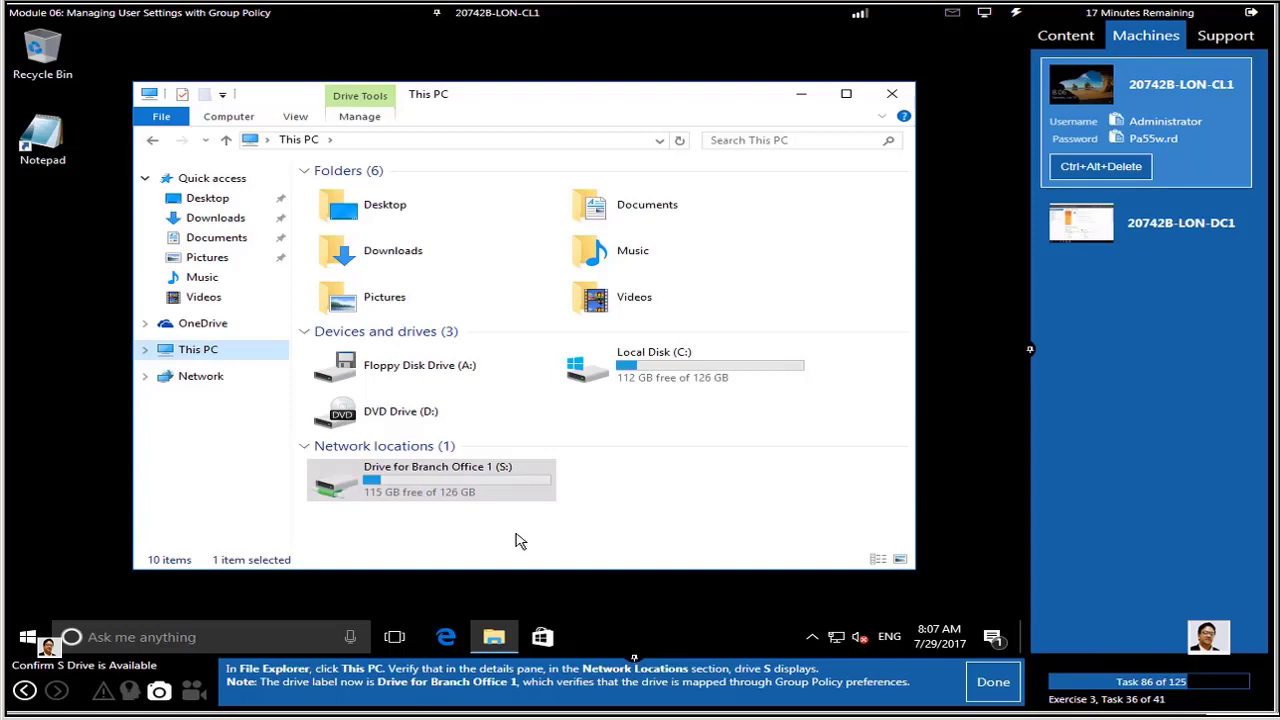
left_click(405, 487)
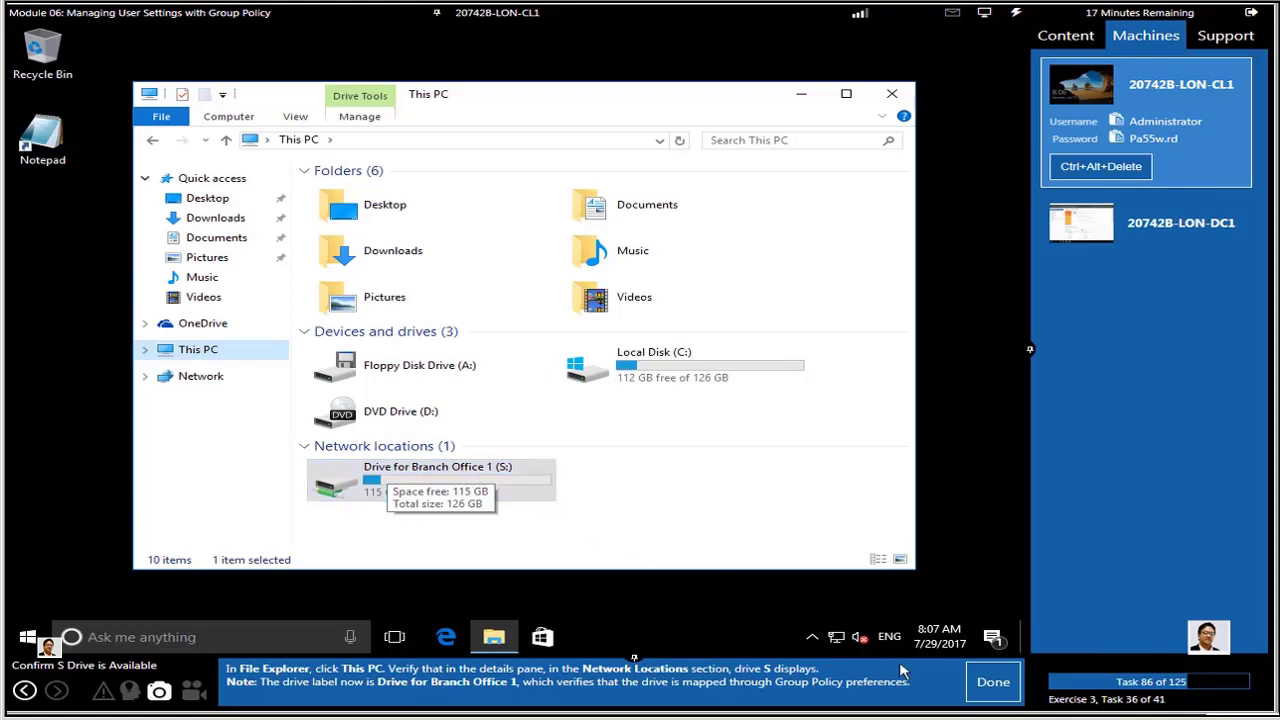
left_click(978, 688)
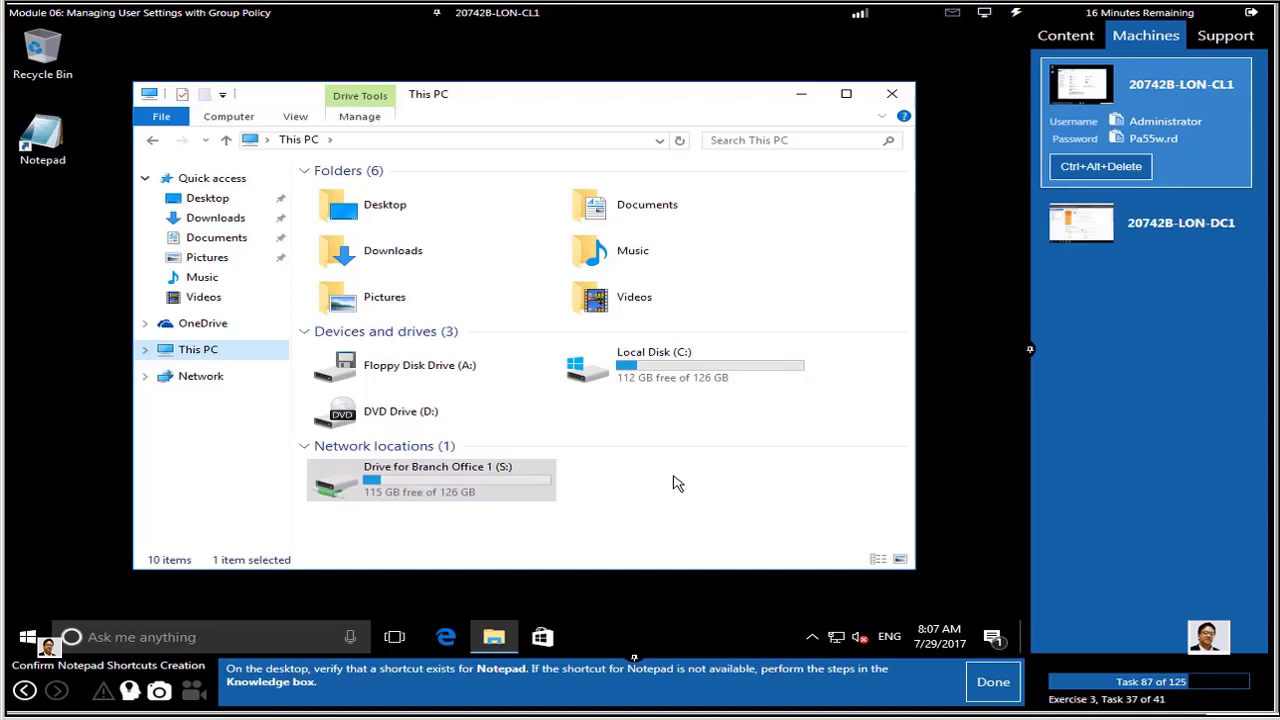
- Check the desktop for the Notepad shortcut, mark the shortcut task done, and close File Explorer
left_click(214, 201)
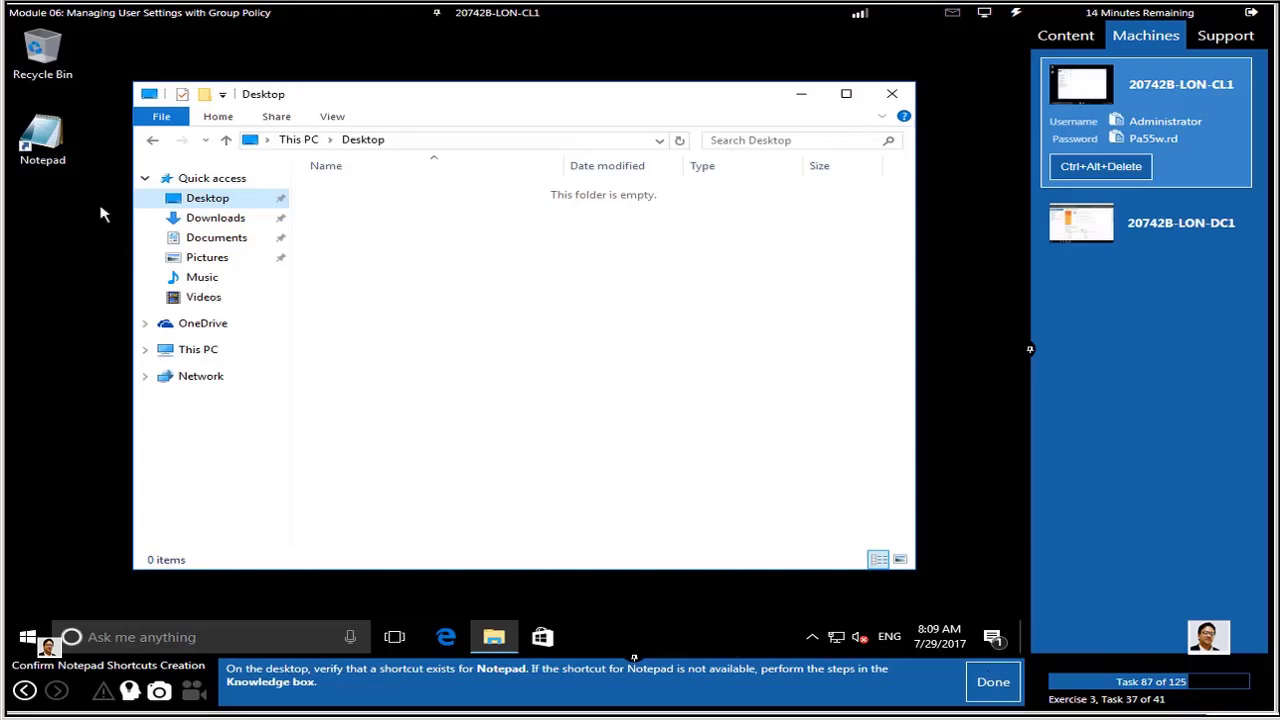
left_click(52, 145)
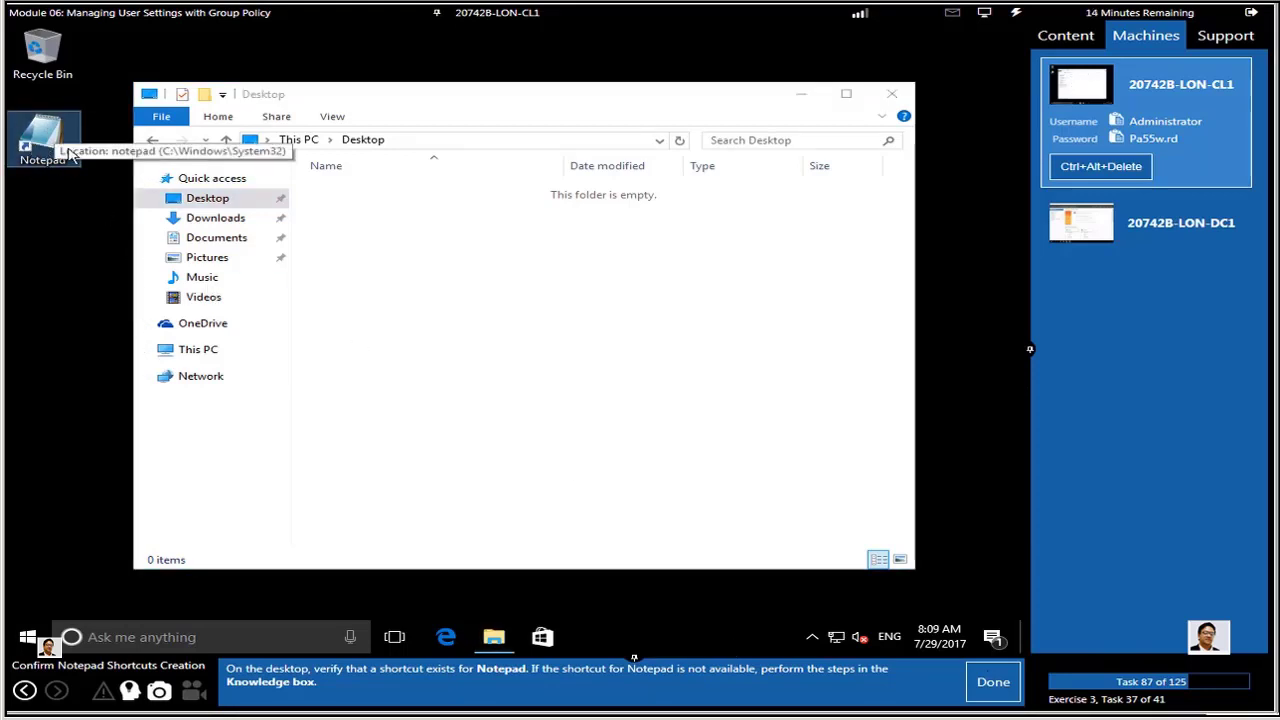
left_click(990, 690)
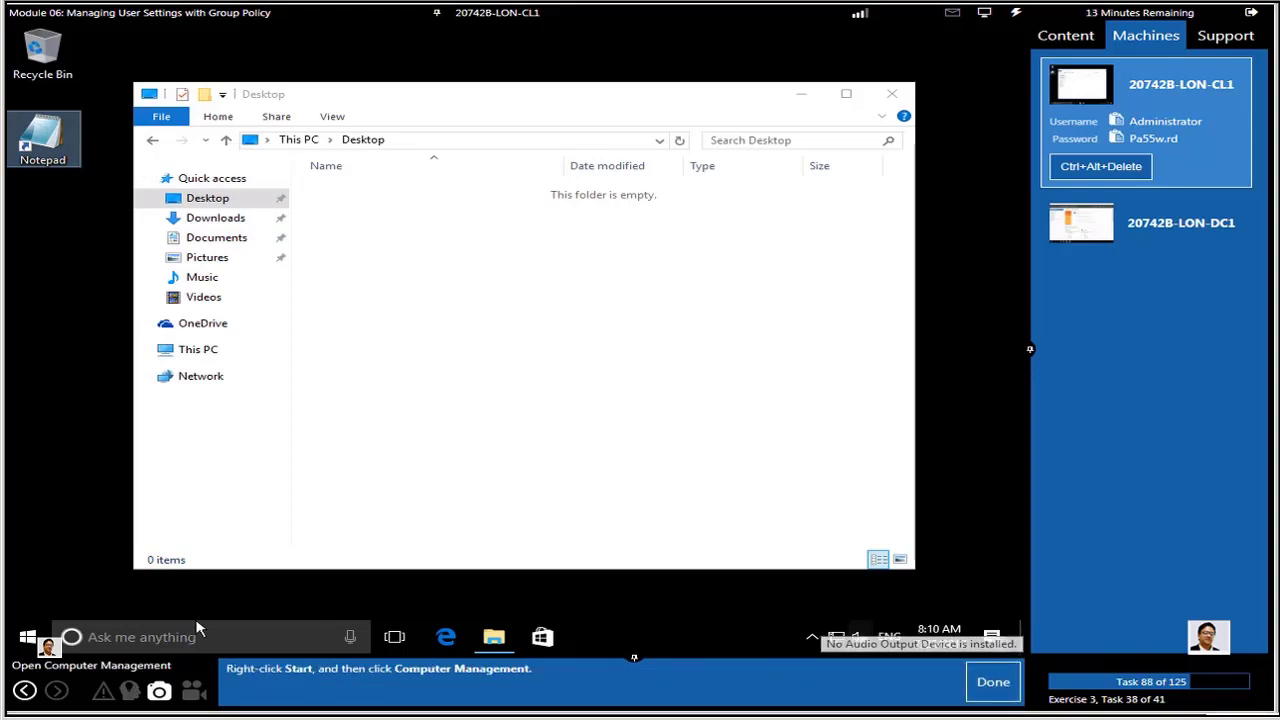
left_click(892, 93)
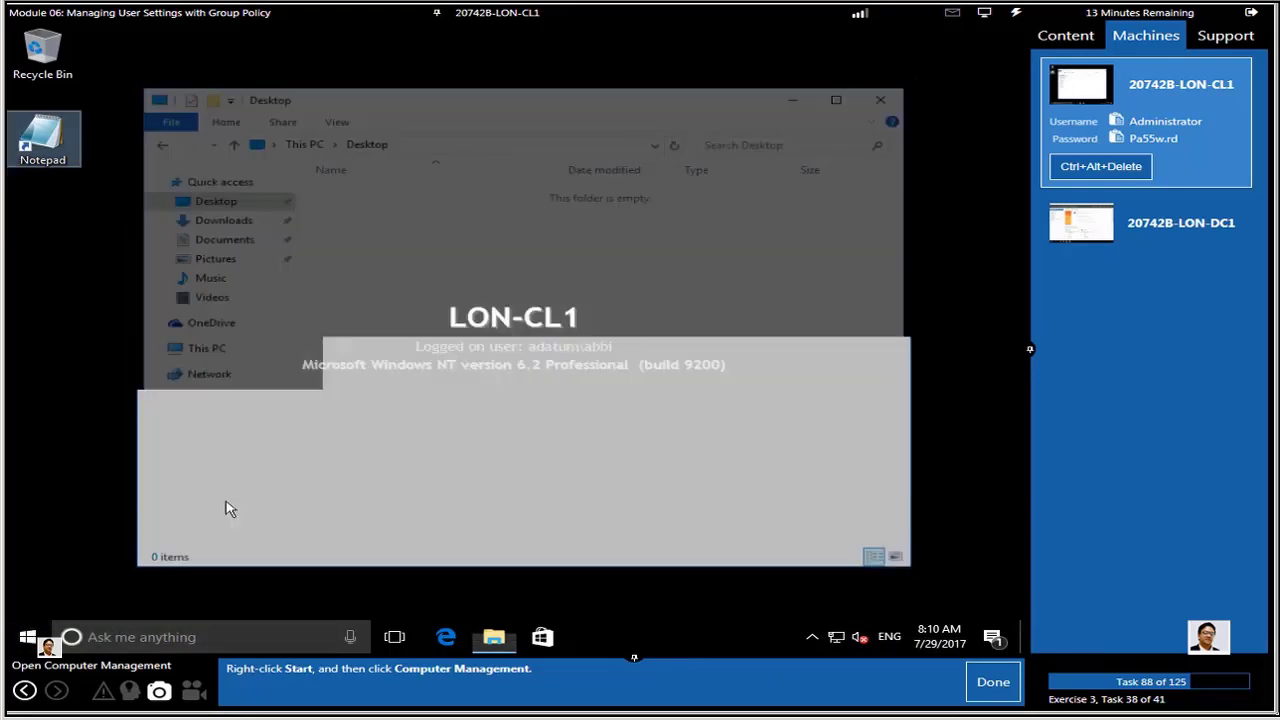
- Open Computer Management by running compmgmt in Command Prompt, and mark the Computer Management task done
right_click(27, 638)
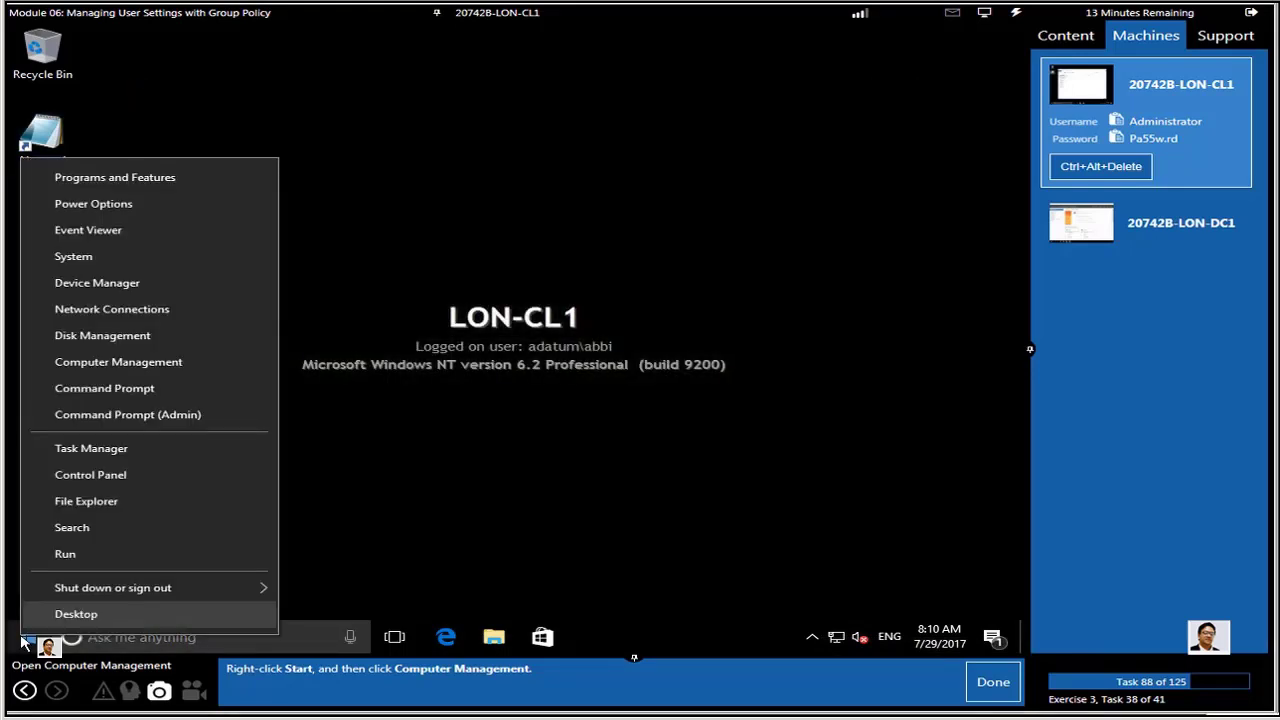
left_click(131, 392)
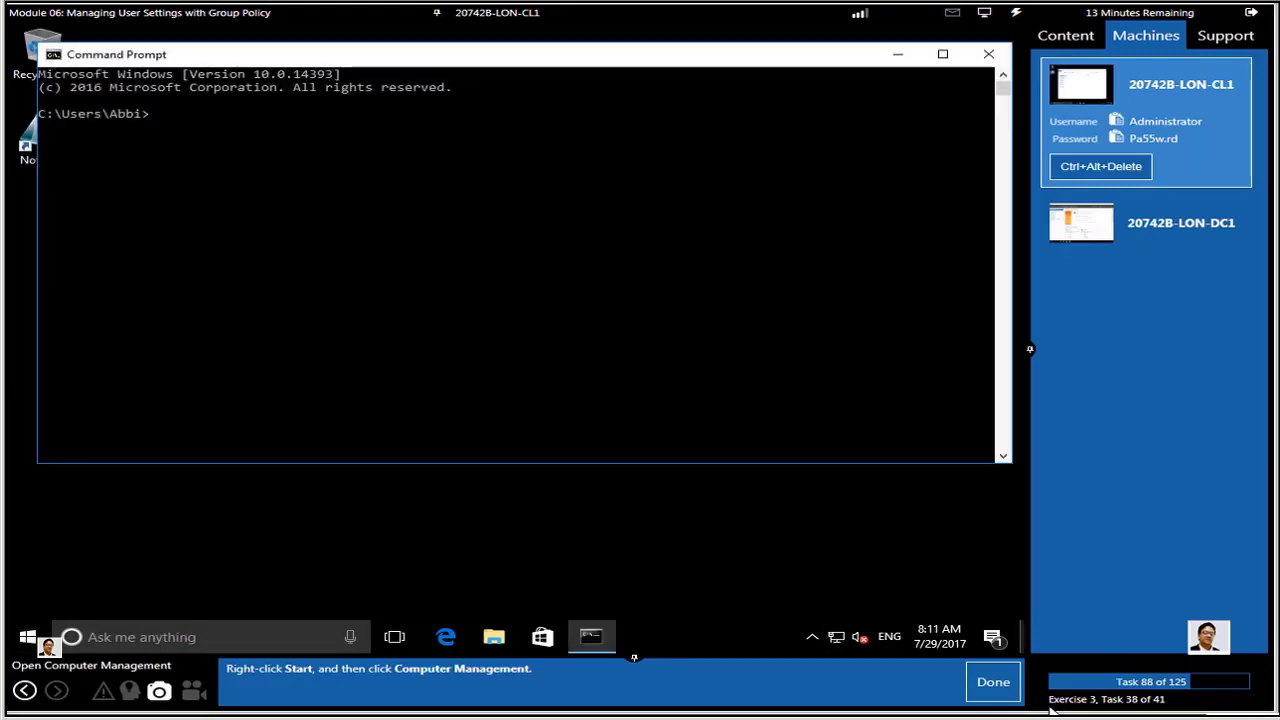
left_click(992, 684)
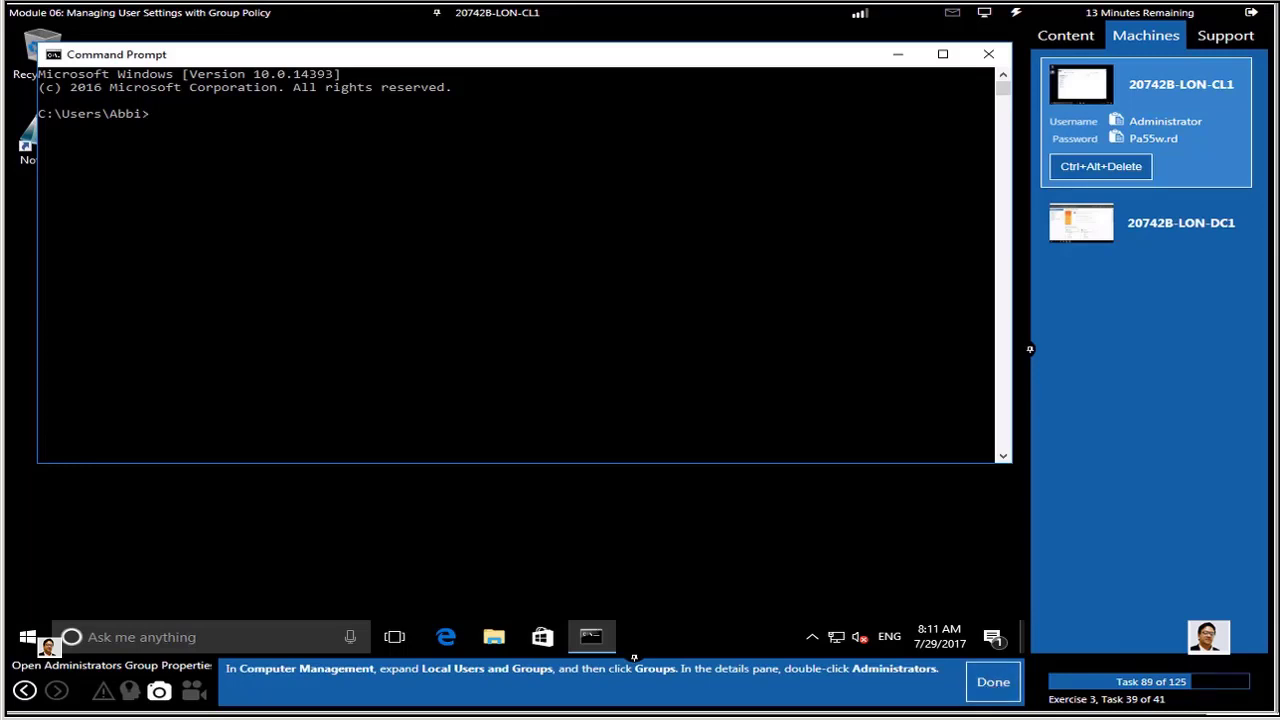
left_click(436, 316)
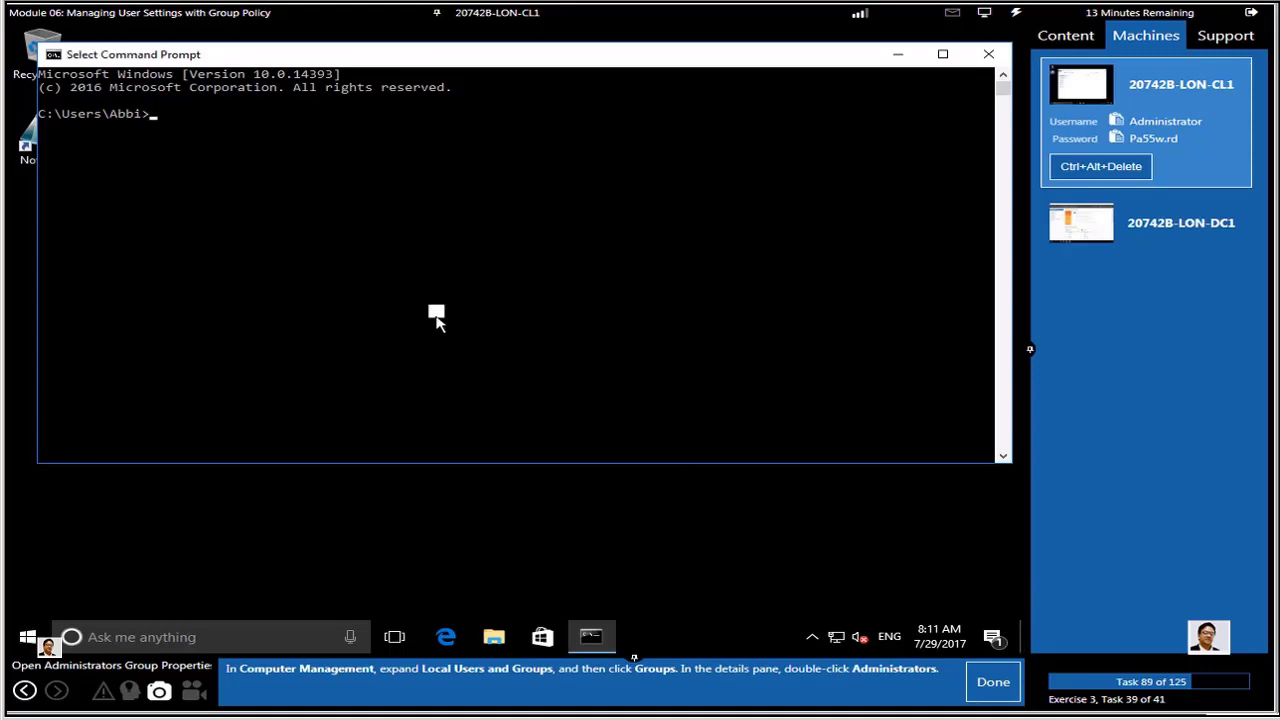
type("compmg")
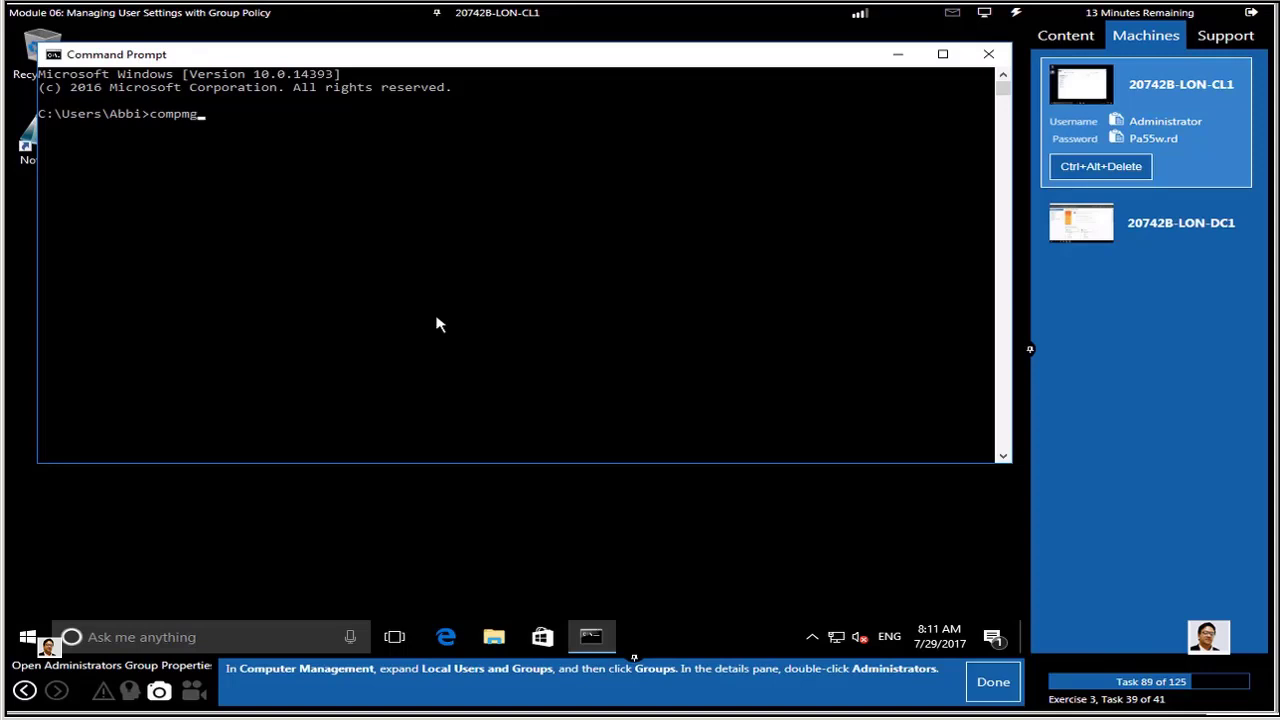
type("mt")
key("Return")
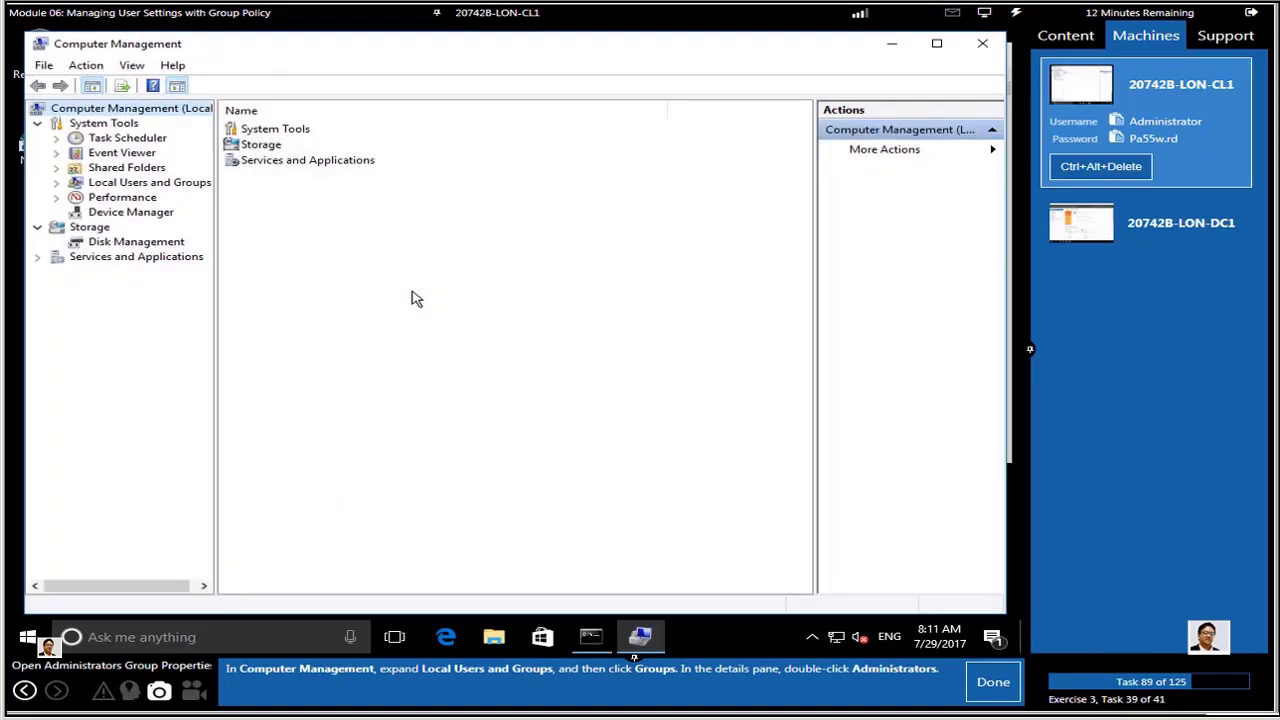
- Open the properties of the local Administrators group under Local Users and Groups and examine its members
left_click(150, 183)
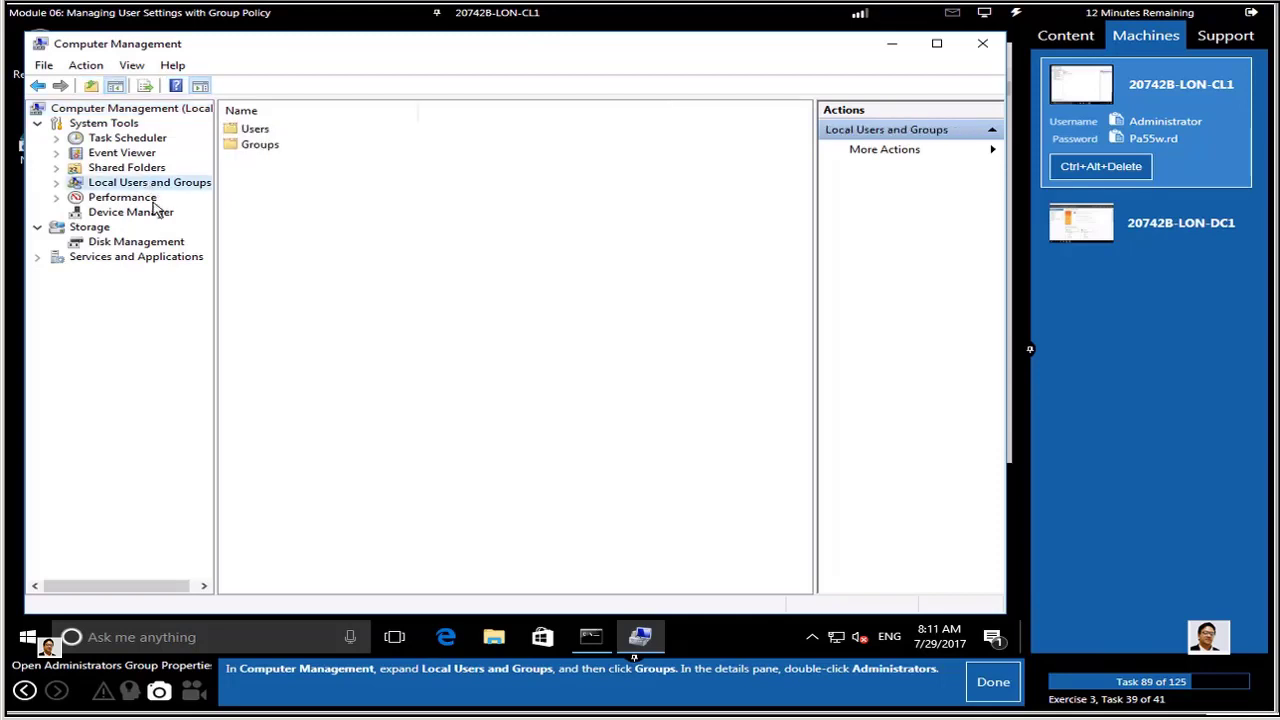
left_click(56, 183)
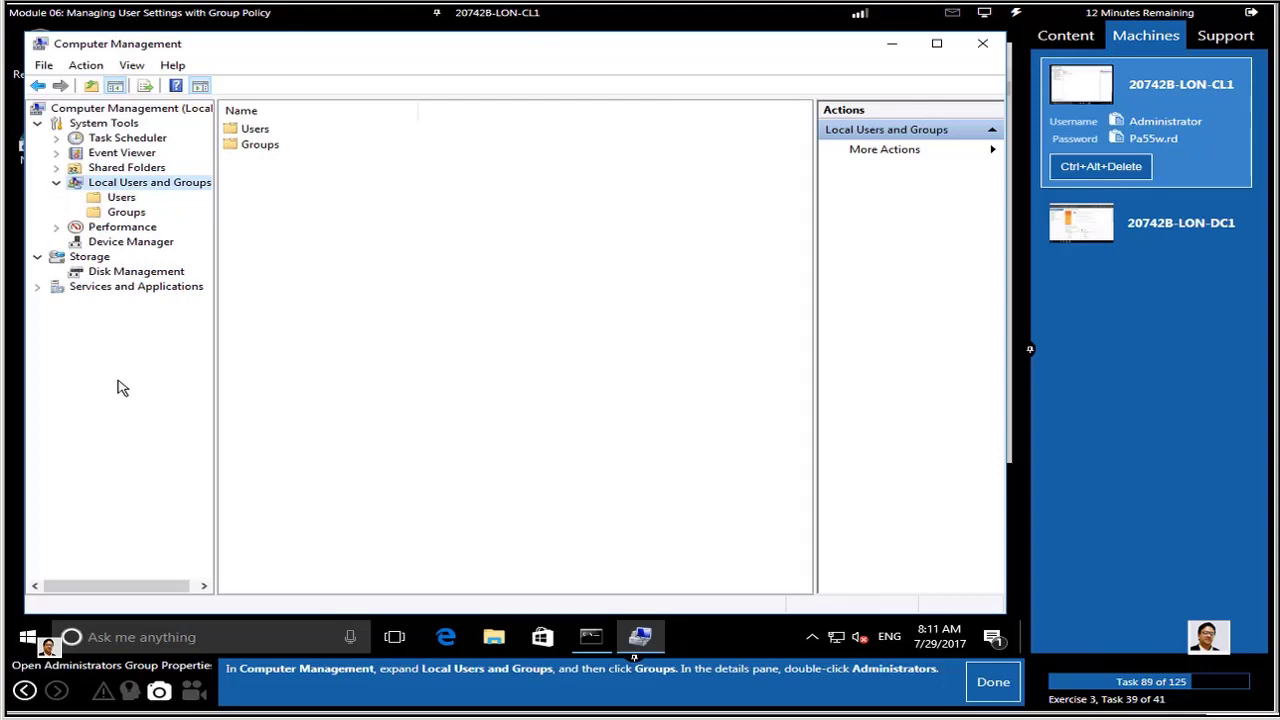
left_click(127, 213)
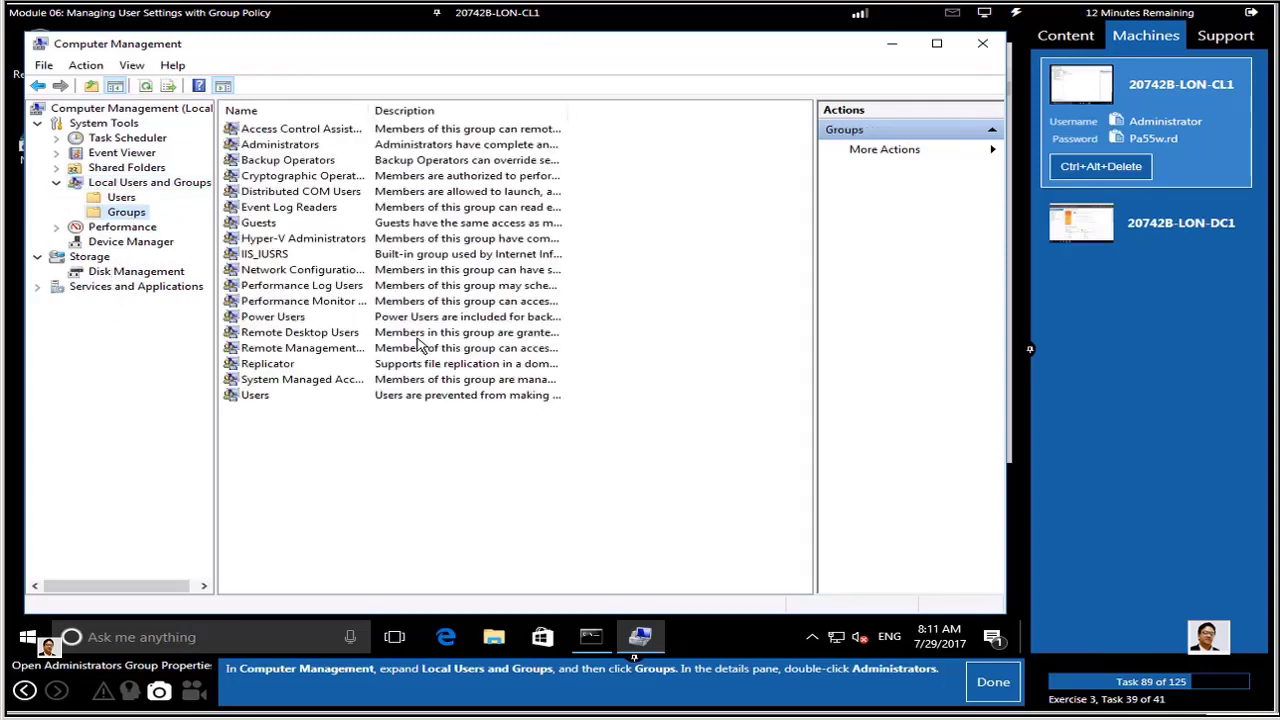
left_click(291, 147)
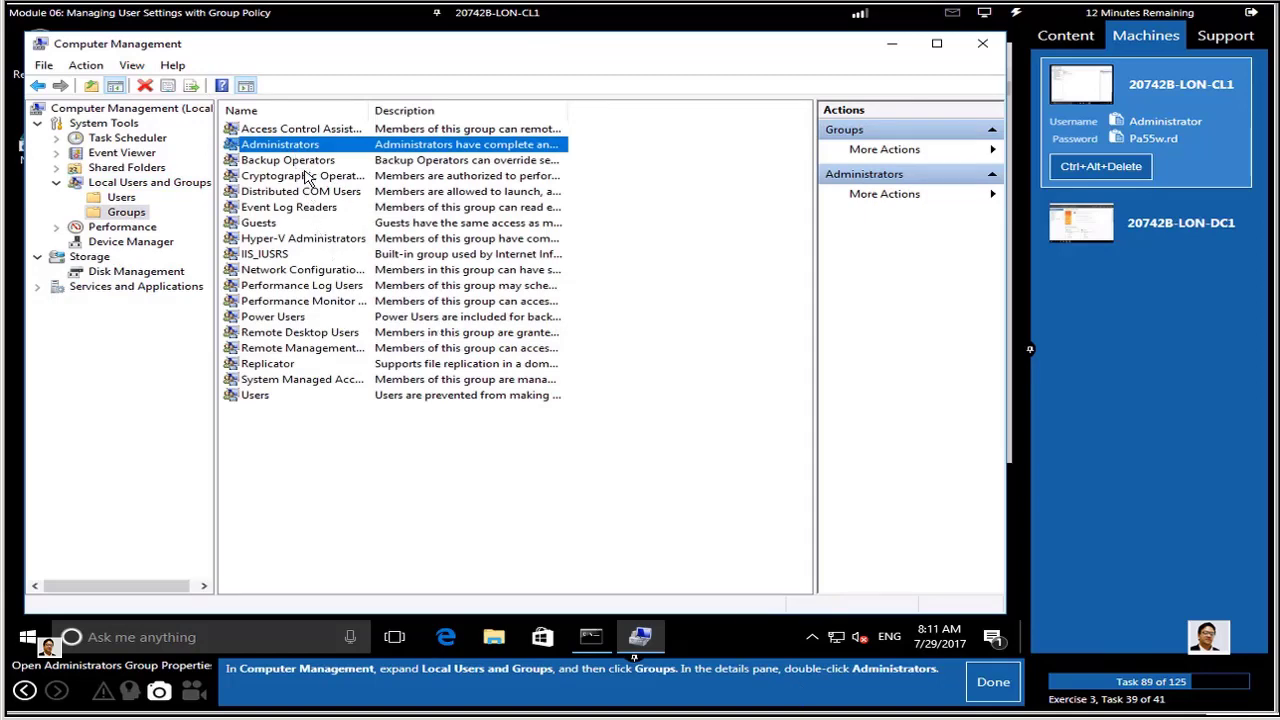
right_click(303, 146)
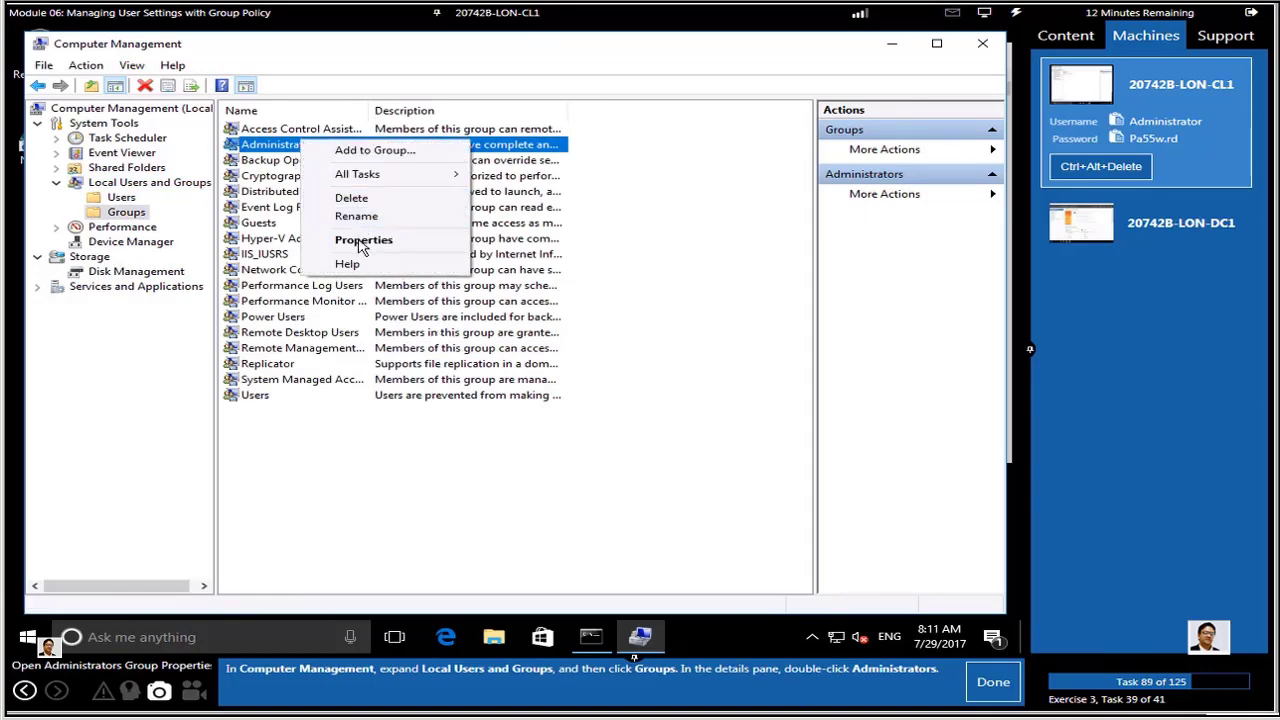
left_click(355, 239)
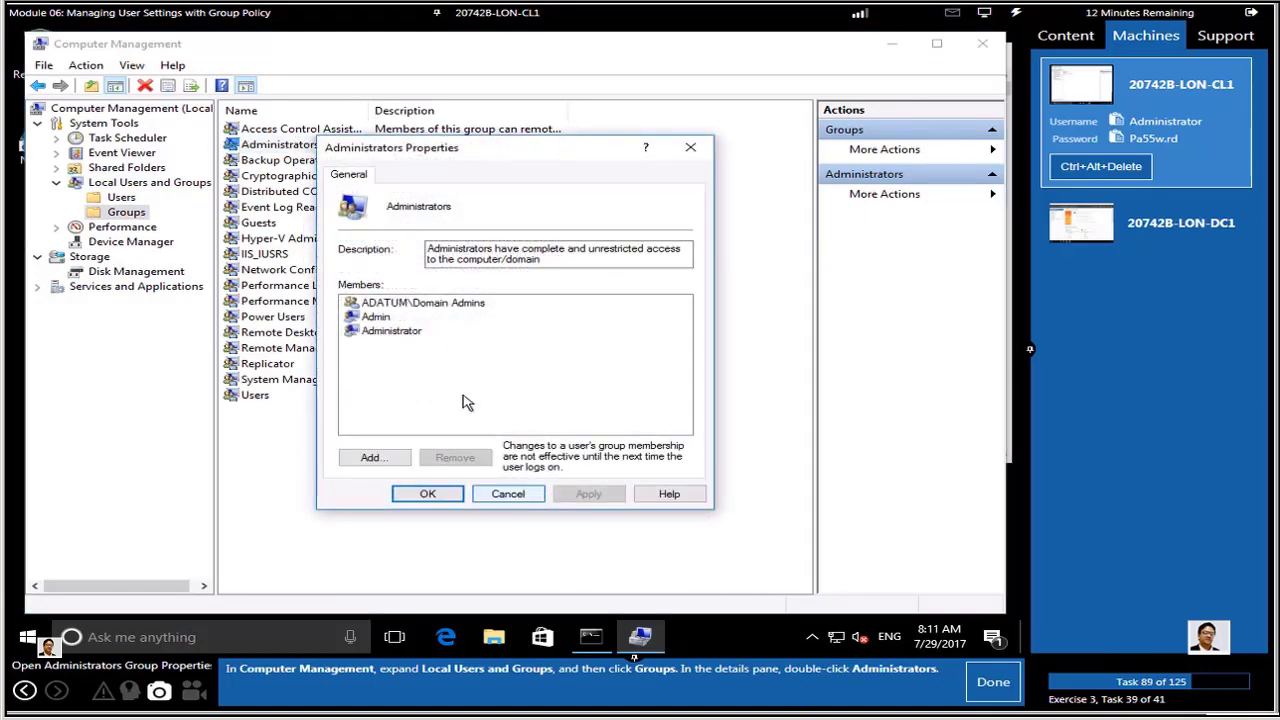
left_click(396, 334)
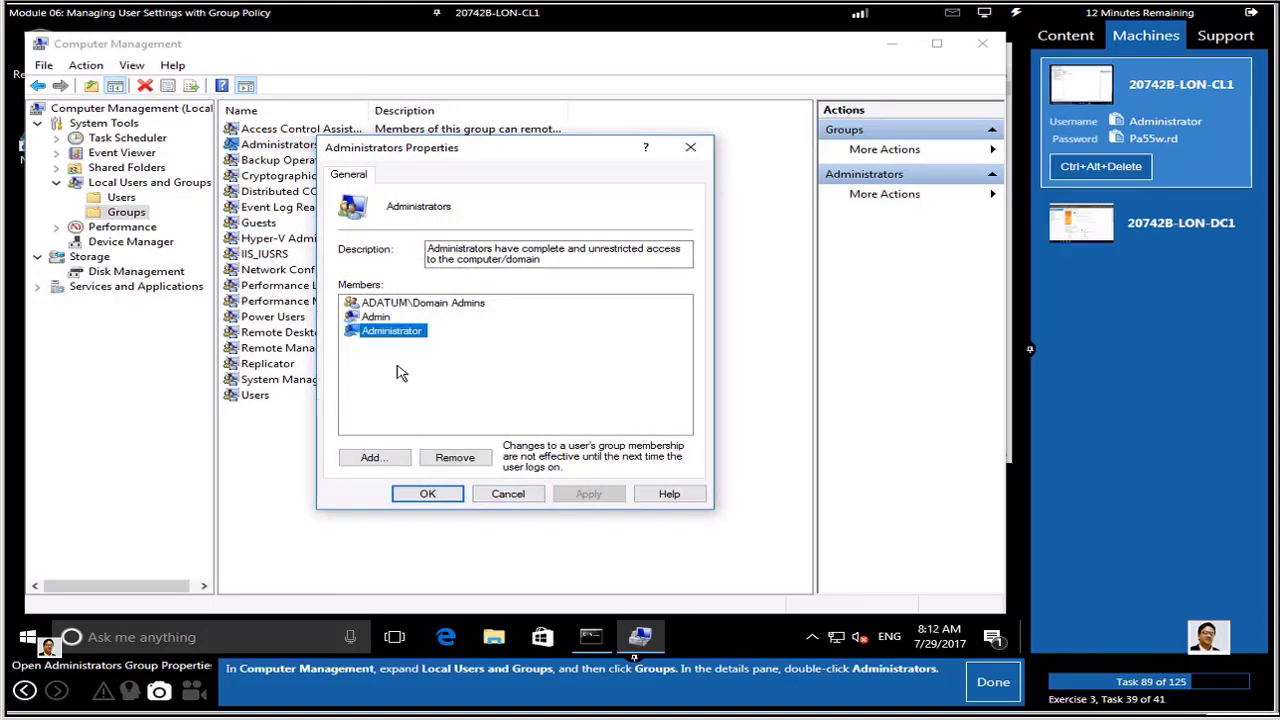
left_click(376, 317)
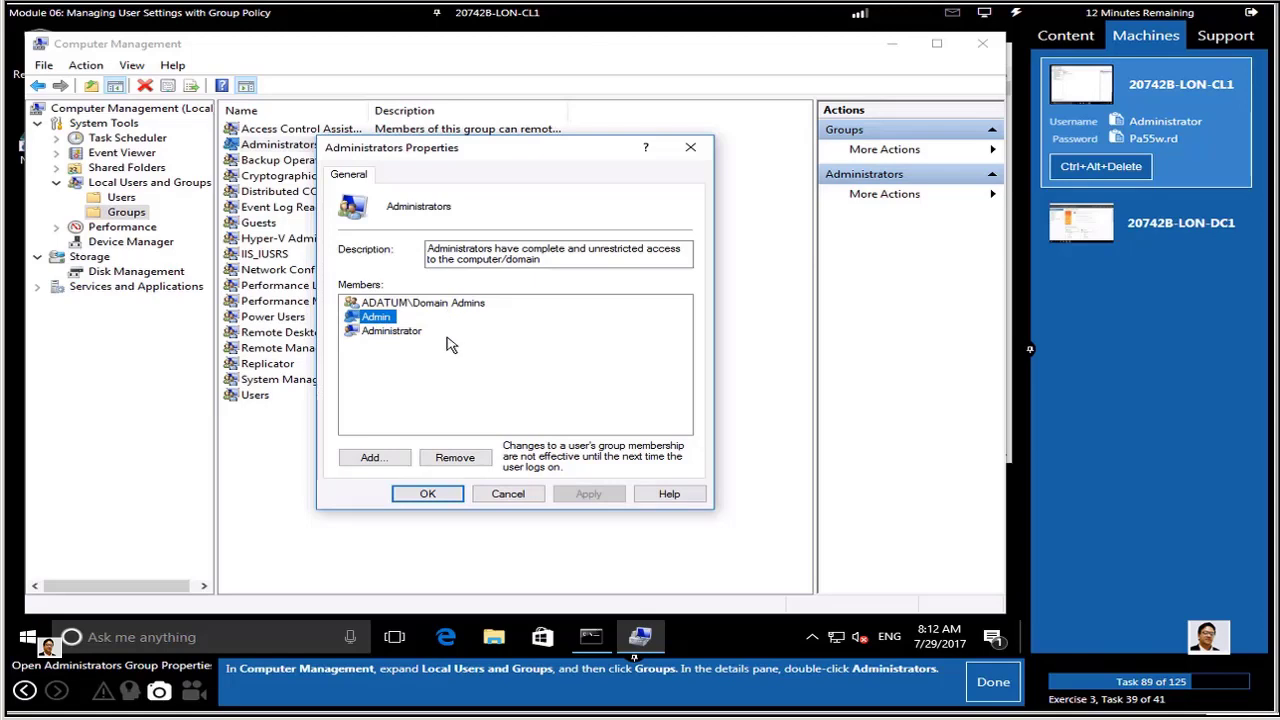
- Check the members of the local Administrators group, mark the group properties and membership tasks done, and close the properties unchanged
left_click(449, 304)
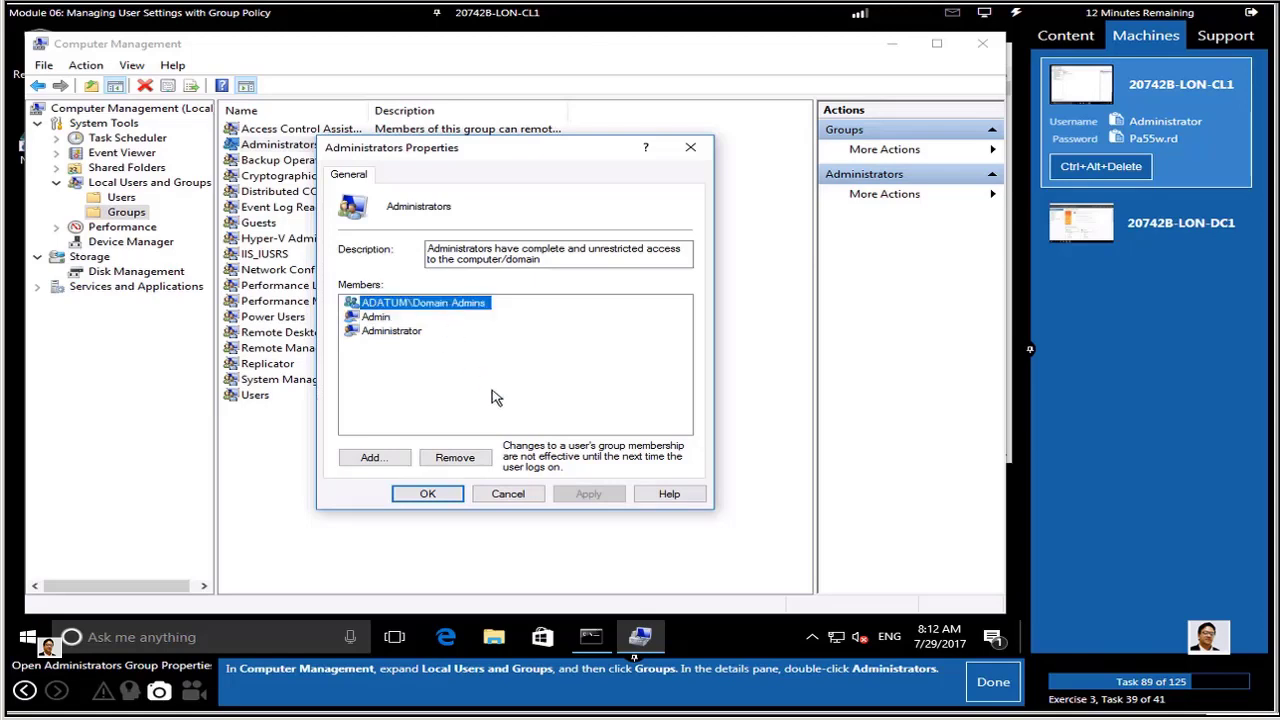
left_click(376, 318)
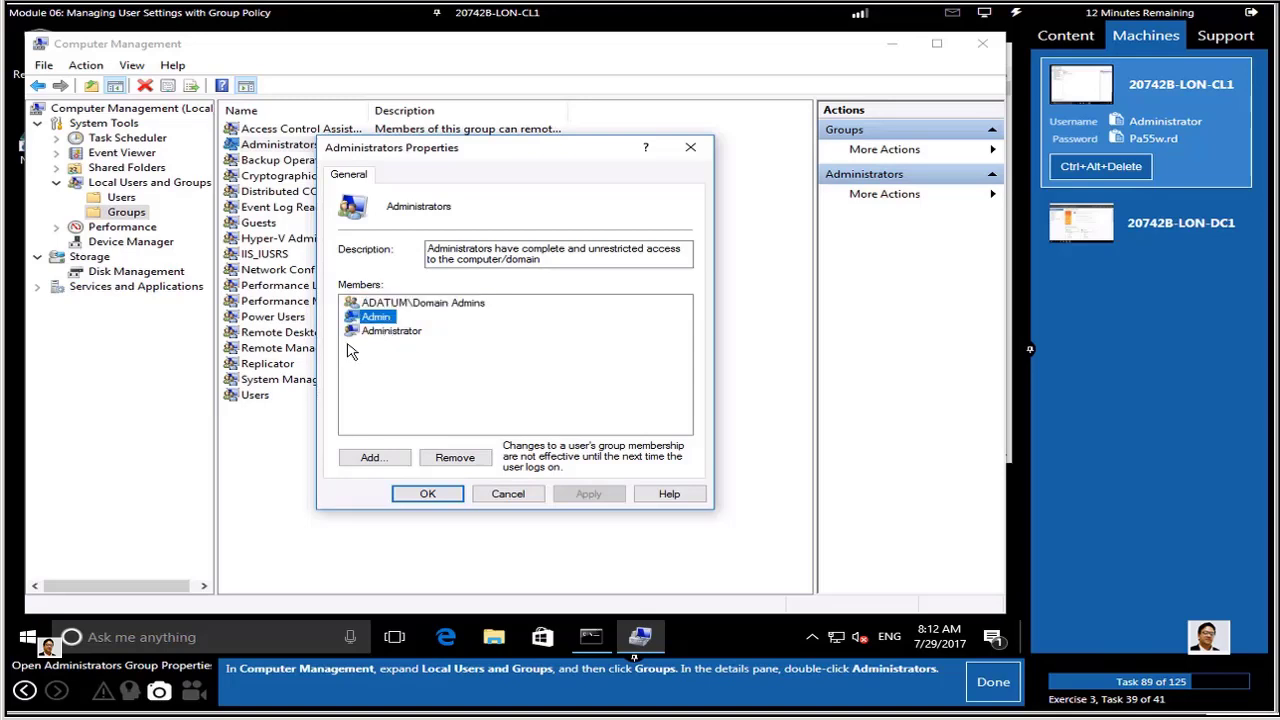
left_click(388, 333)
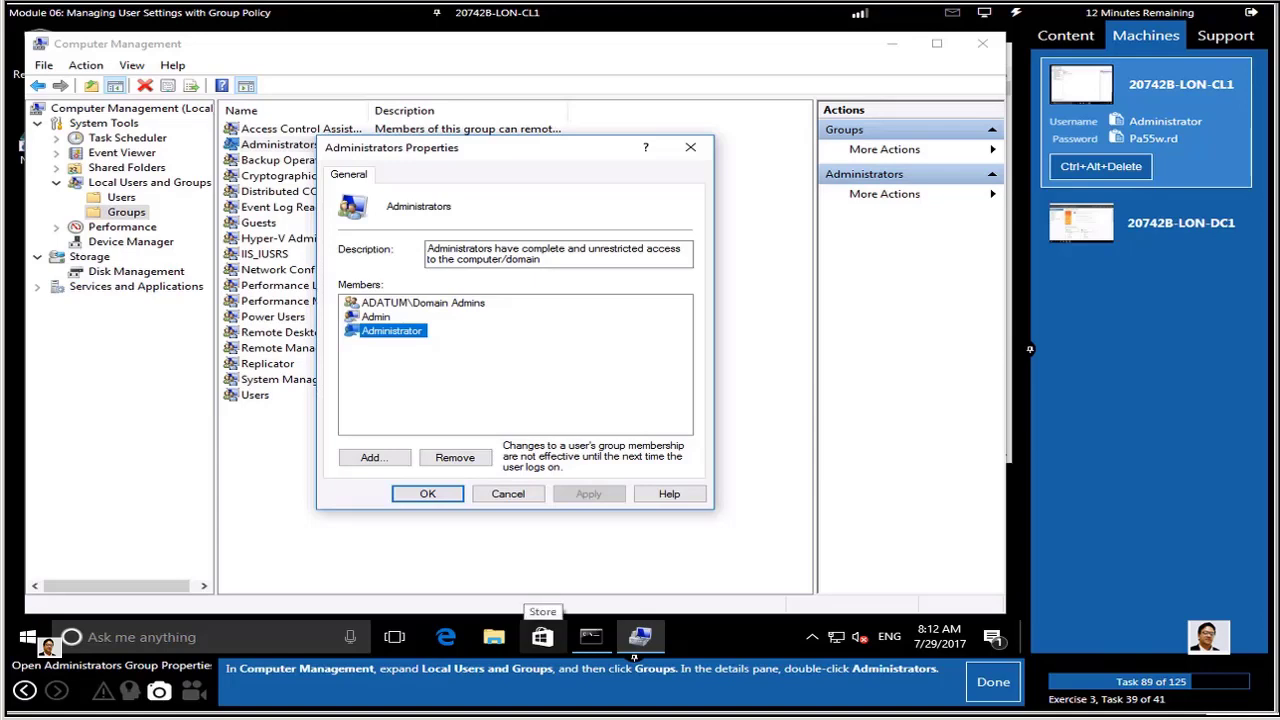
left_click(993, 688)
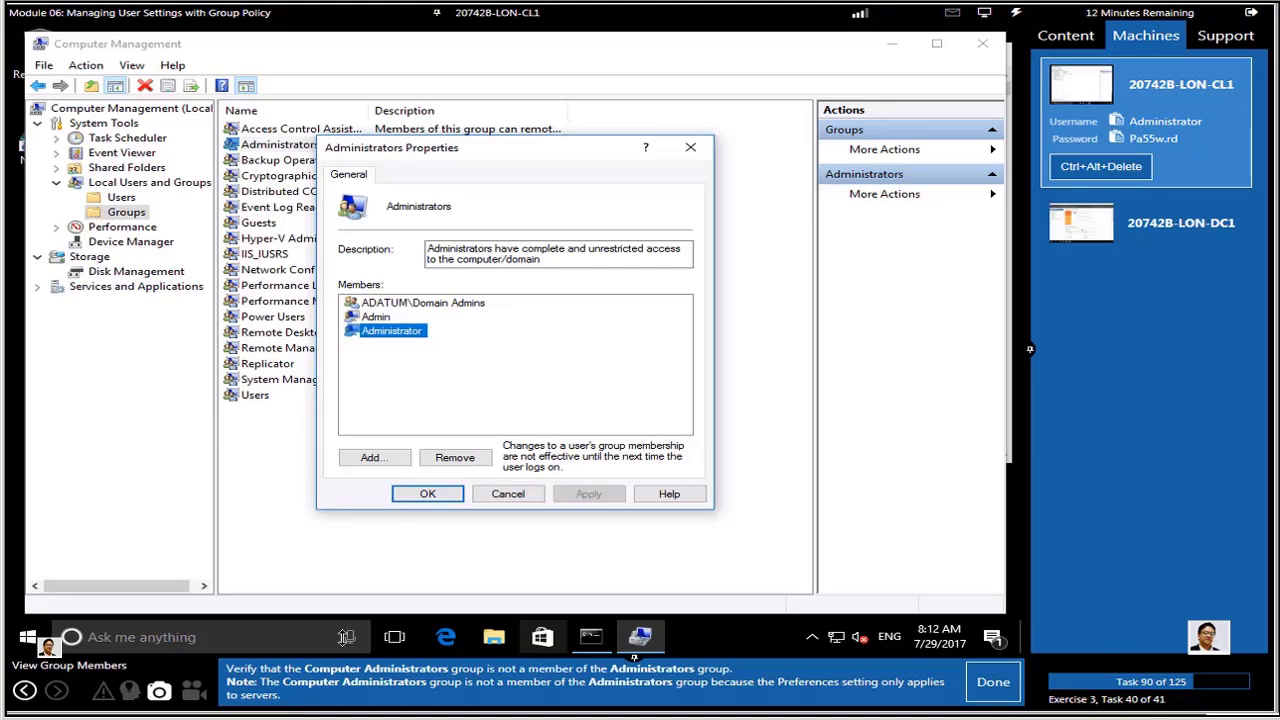
left_click(984, 684)
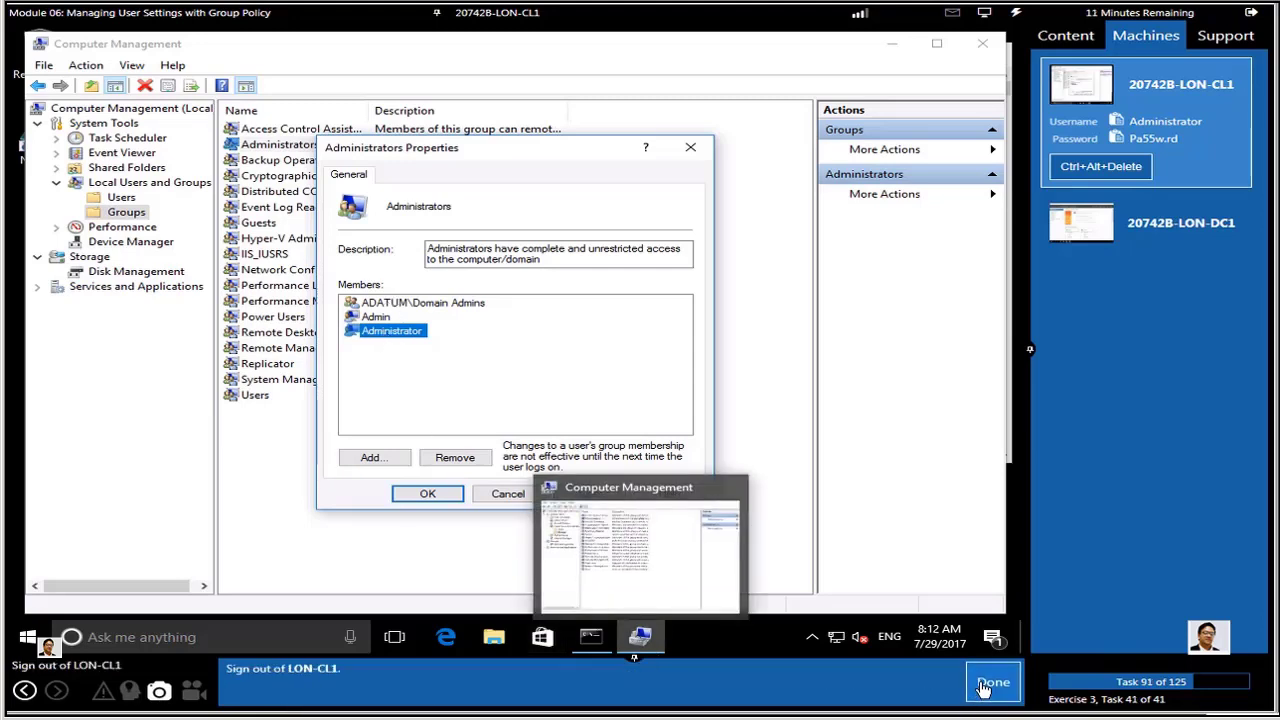
left_click(644, 372)
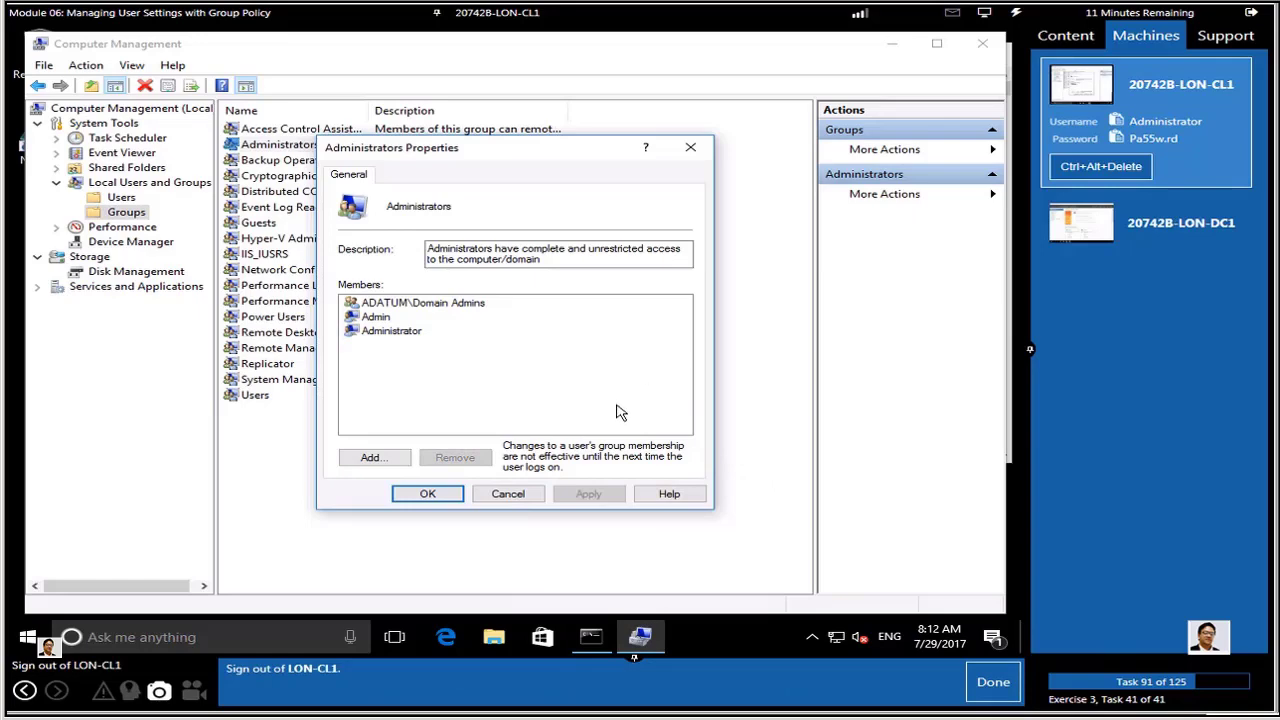
left_click(524, 497)
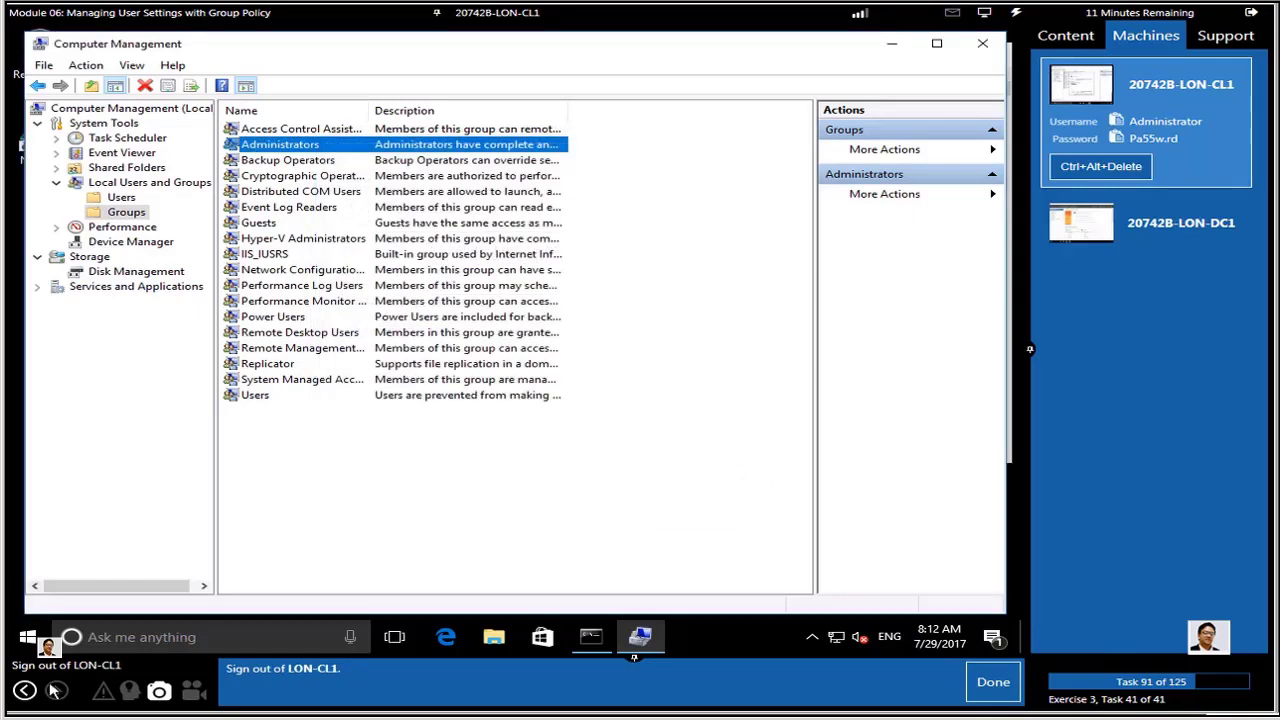
- Sign out of LON-CL1 and mark the sign-out task done
right_click(28, 645)
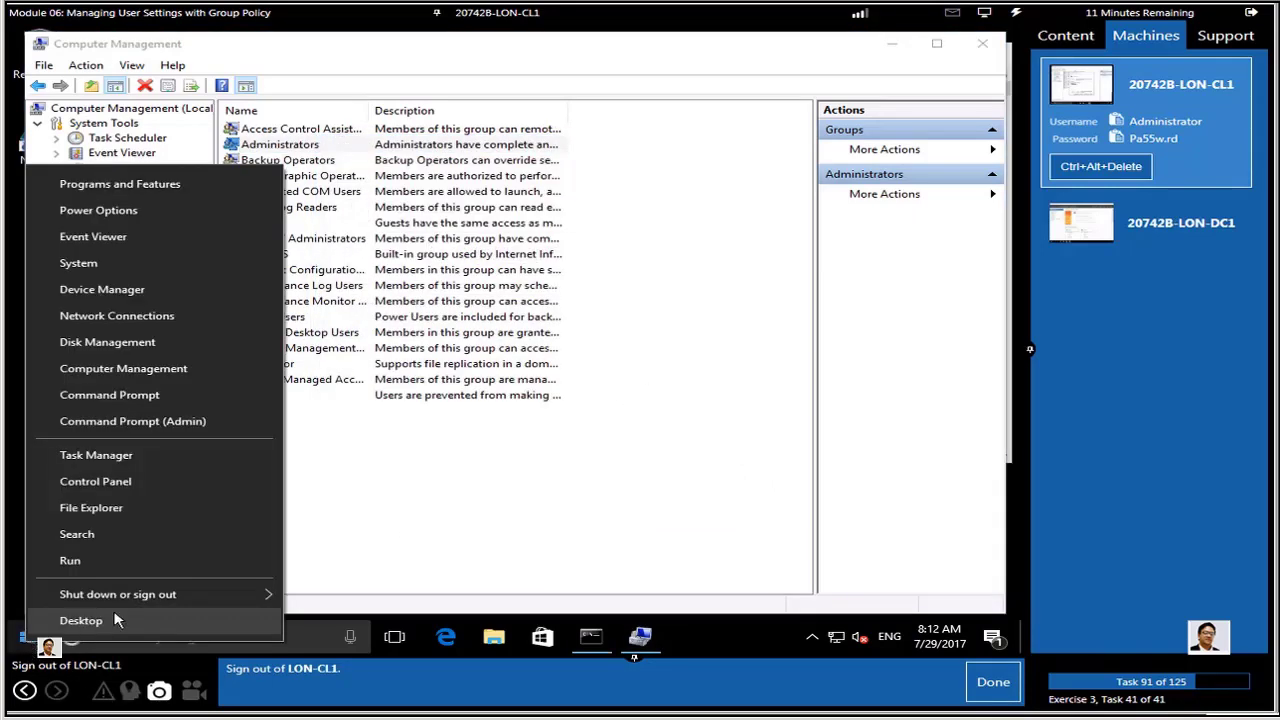
mouse_move(170, 598)
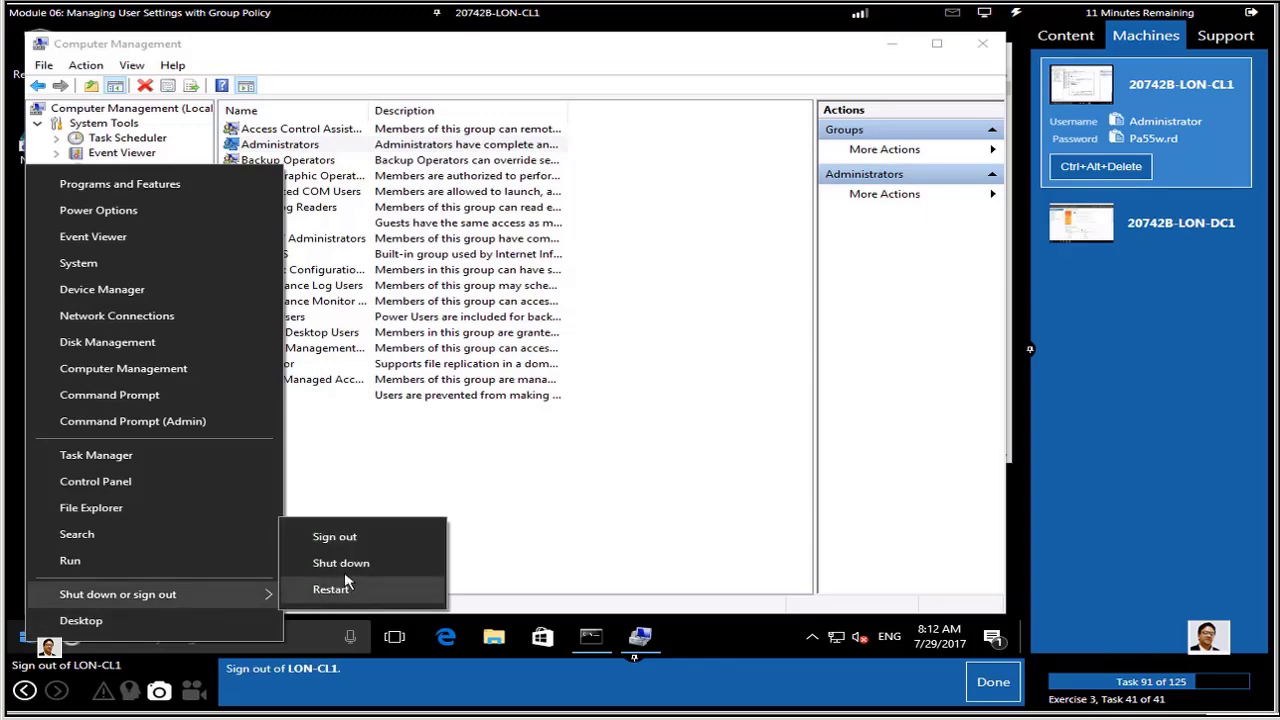
left_click(335, 537)
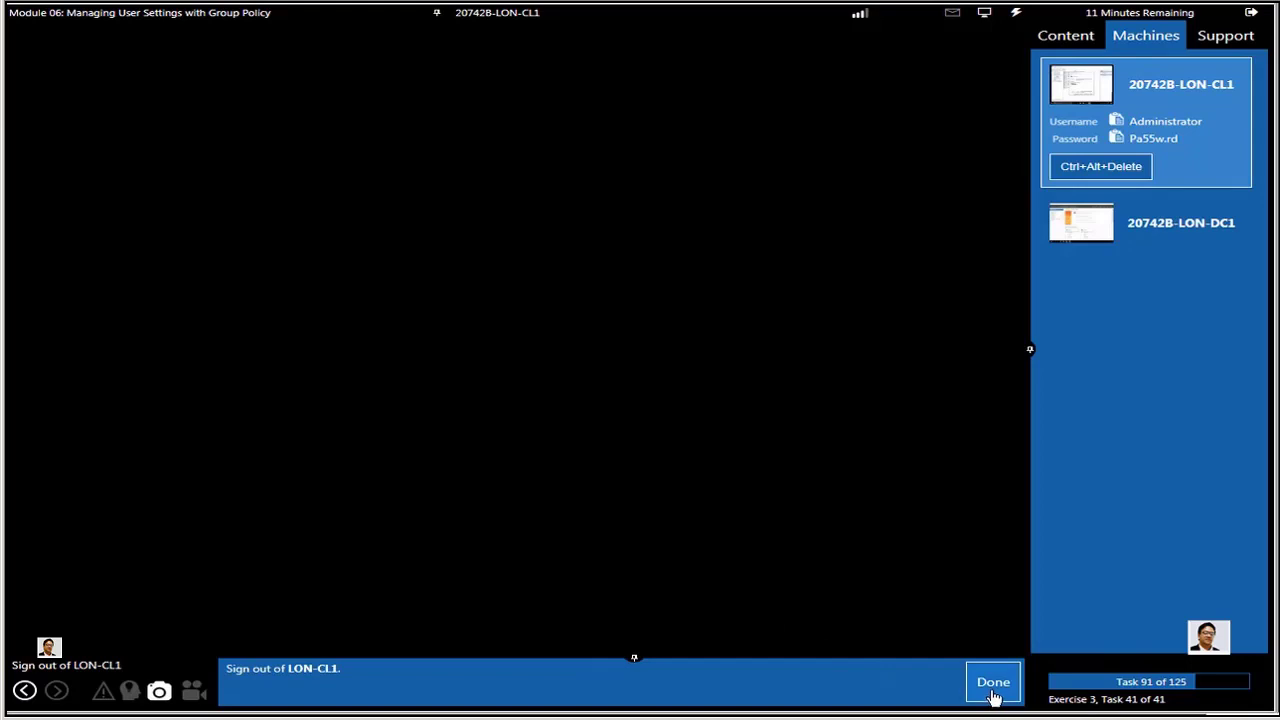
left_click(992, 688)
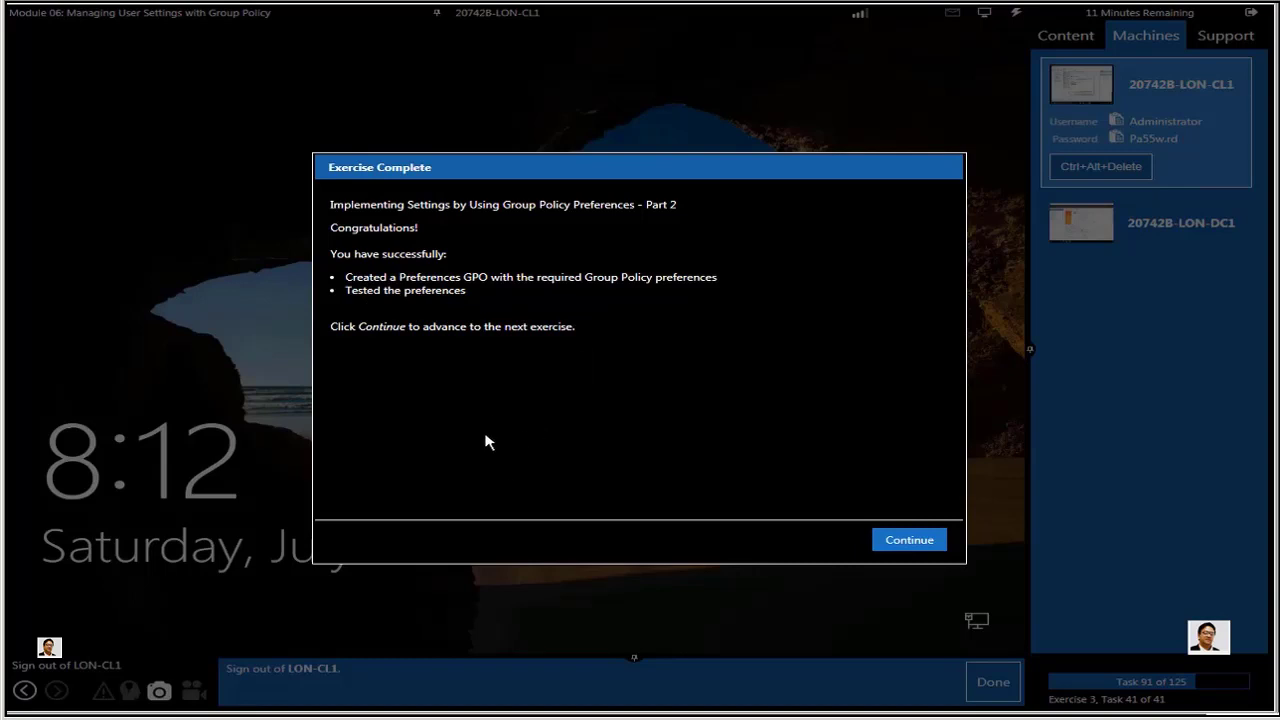
- Advance to the Configuring Folder Redirection exercise, switch to the 20742B-LON-DC1 machine, and mark the switch task done
left_click(918, 545)
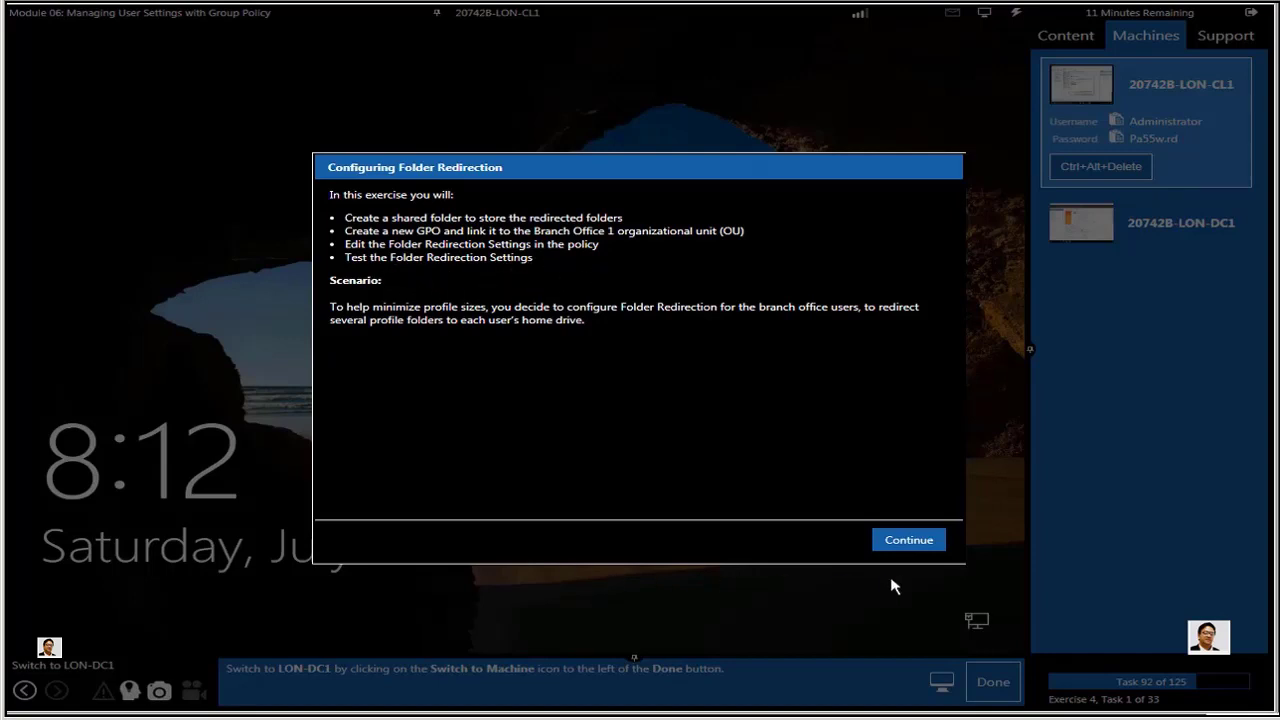
left_click(907, 548)
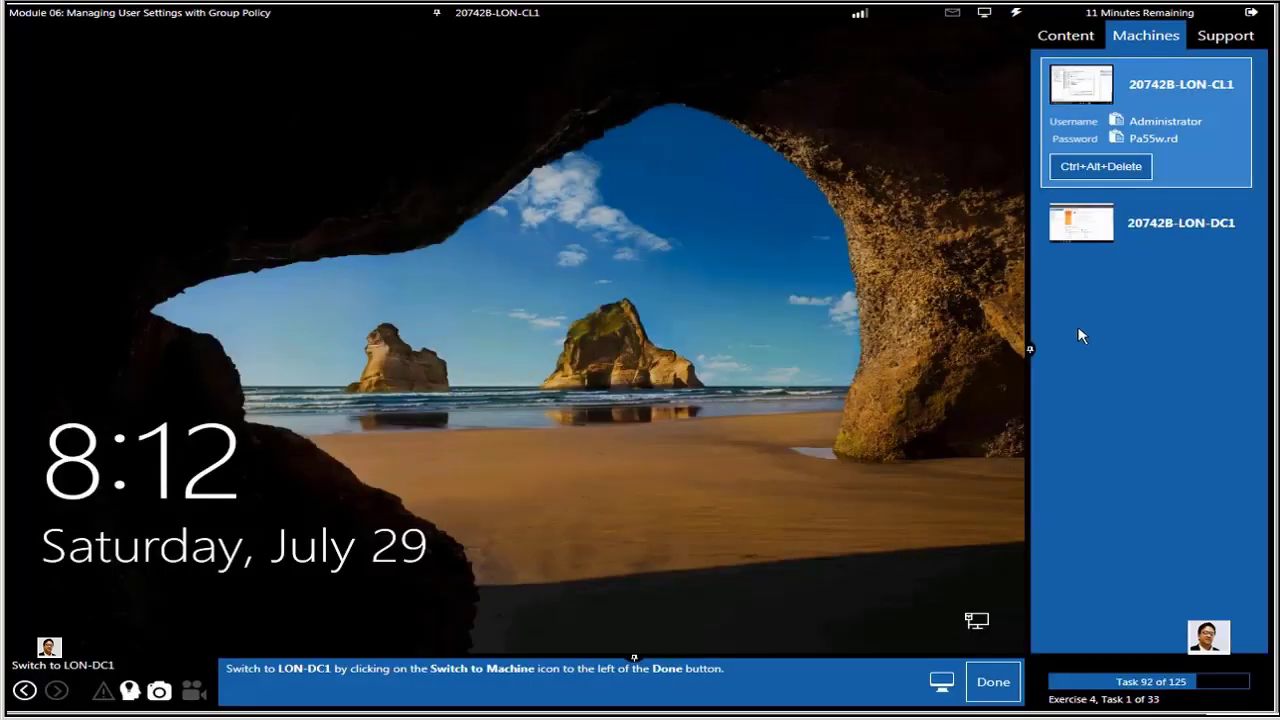
left_click(1140, 230)
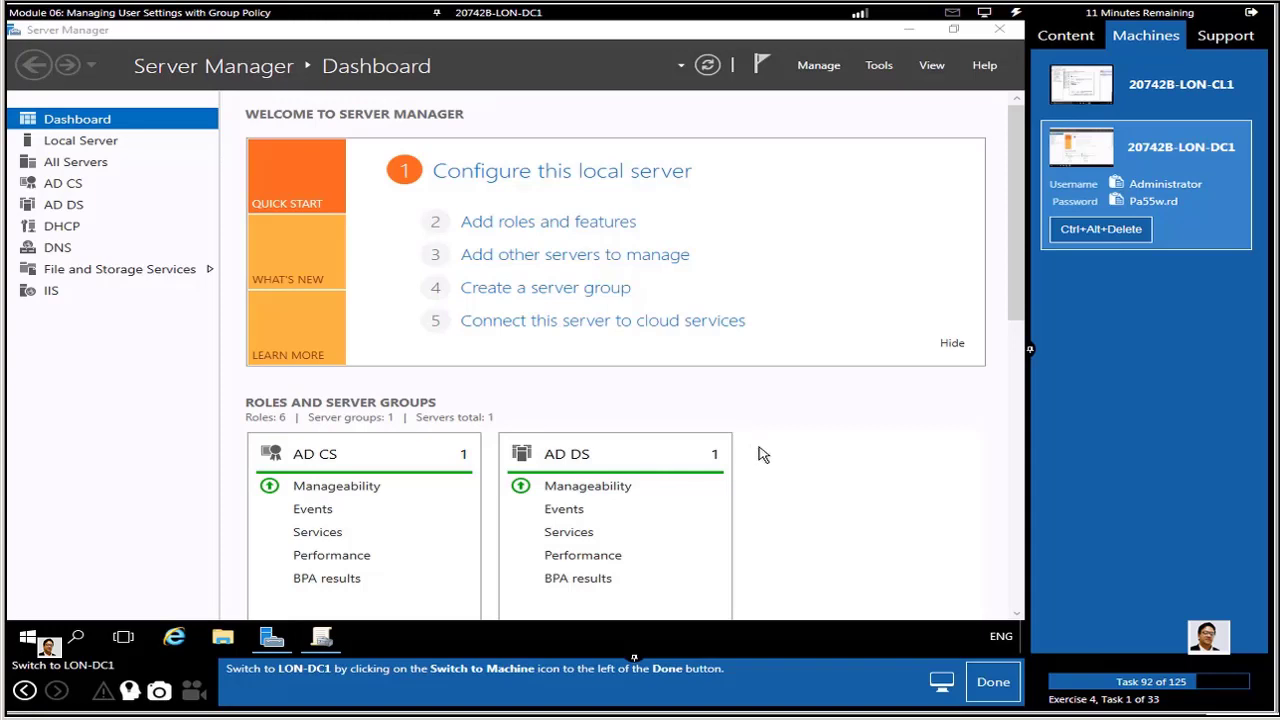
left_click(994, 690)
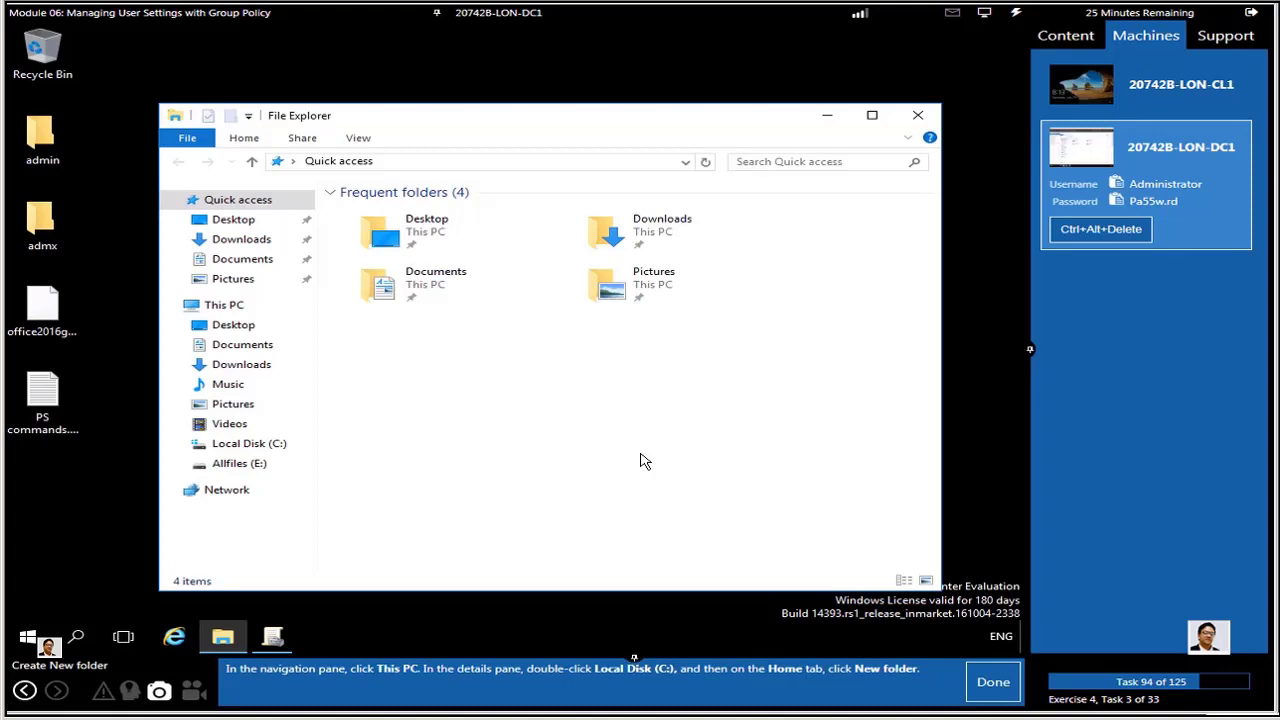
- Create a folder named Branch1Redirect on Local Disk (C:), marking the folder creation and naming tasks done
left_click(224, 306)
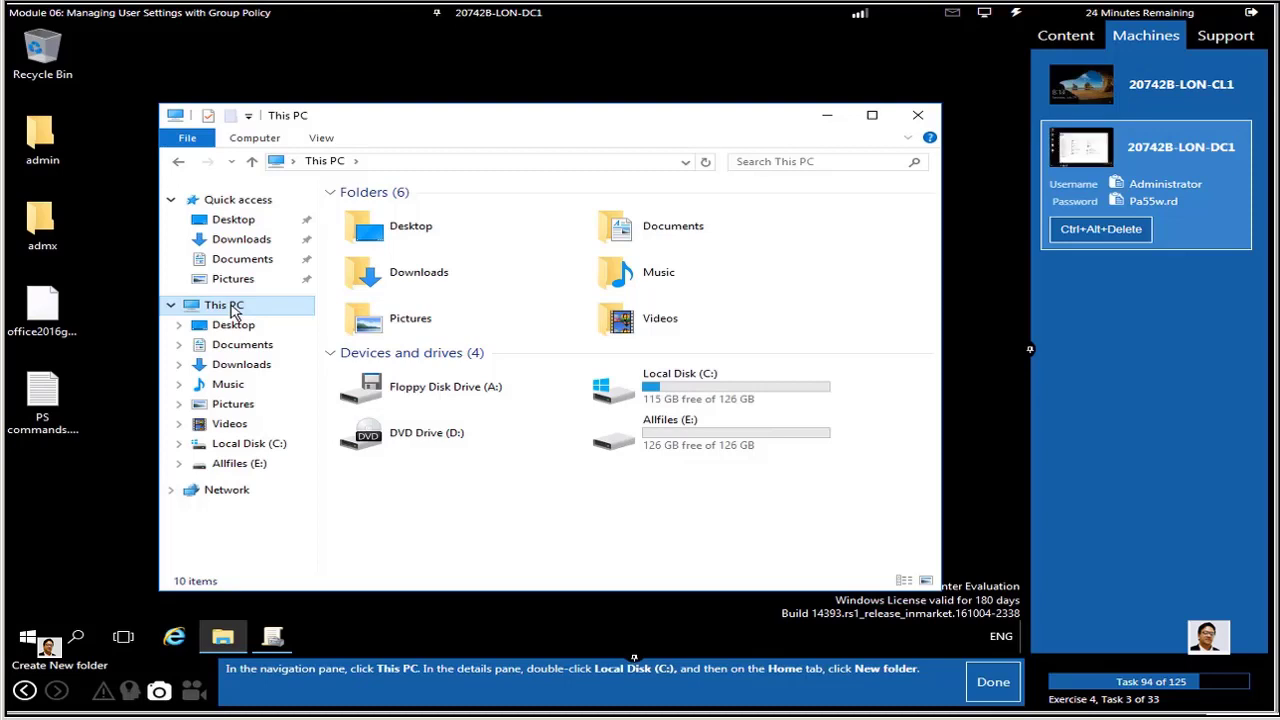
double_click(688, 388)
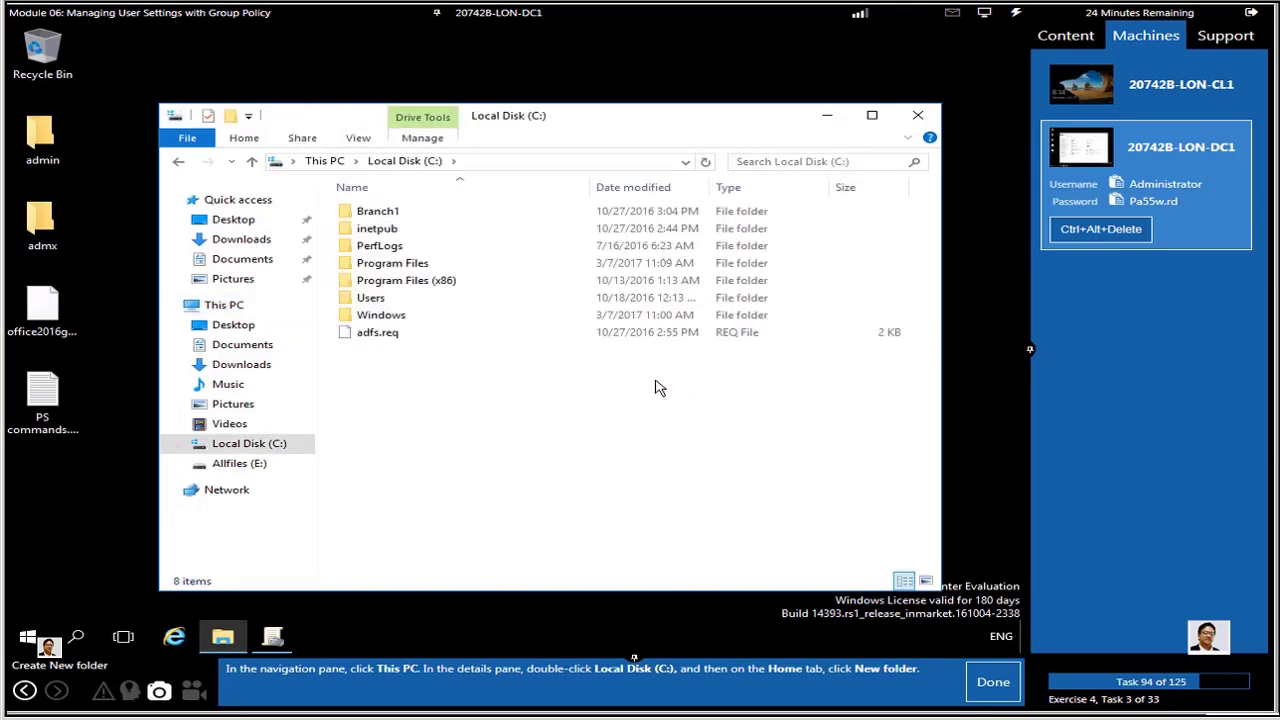
left_click(245, 145)
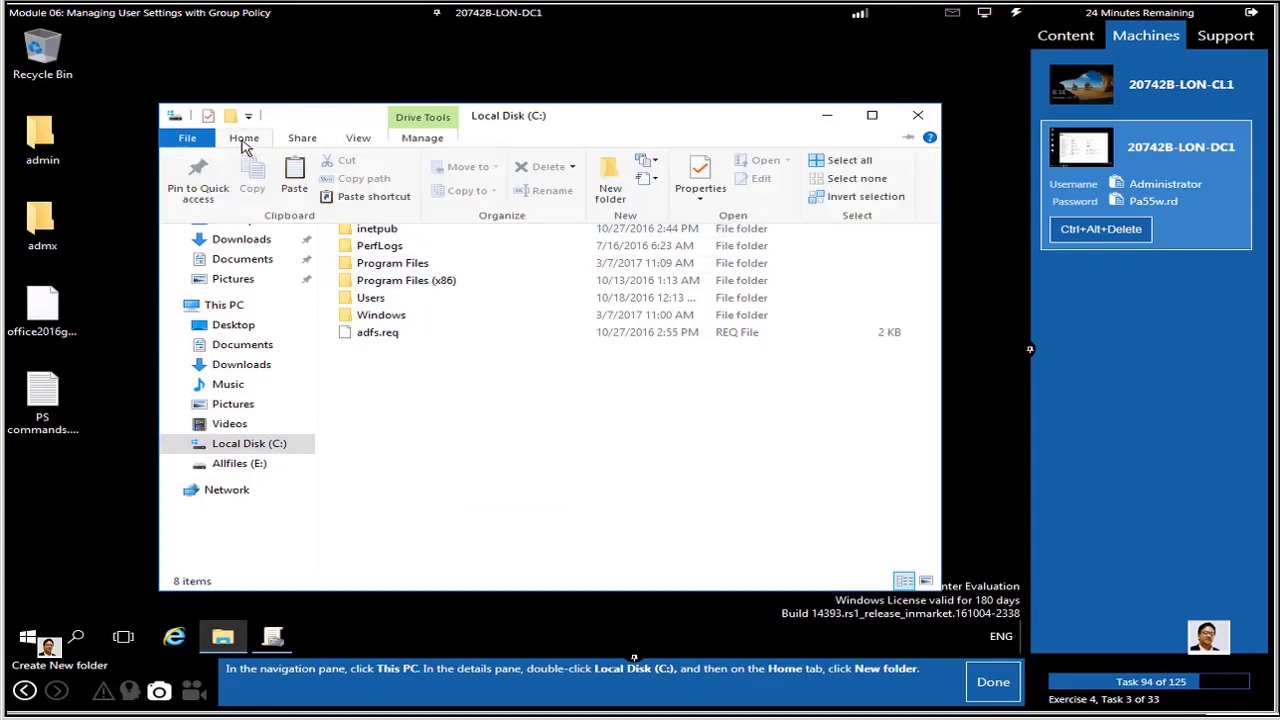
left_click(610, 180)
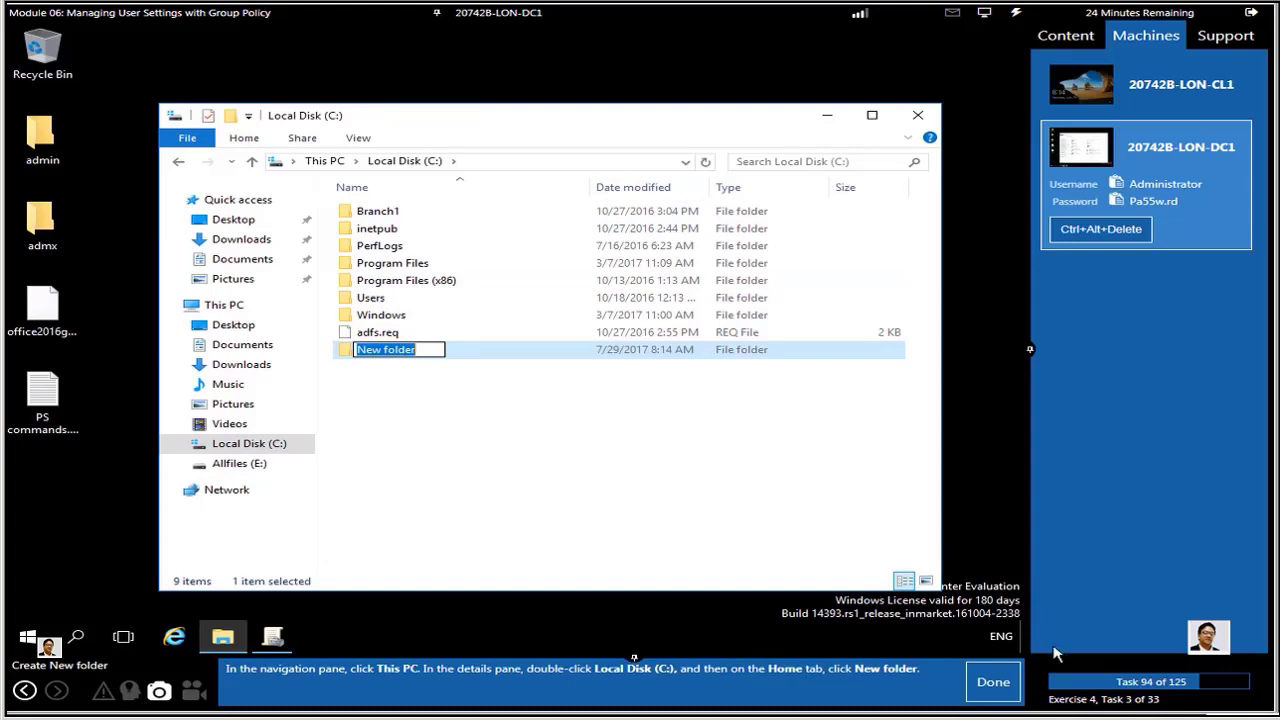
left_click(993, 684)
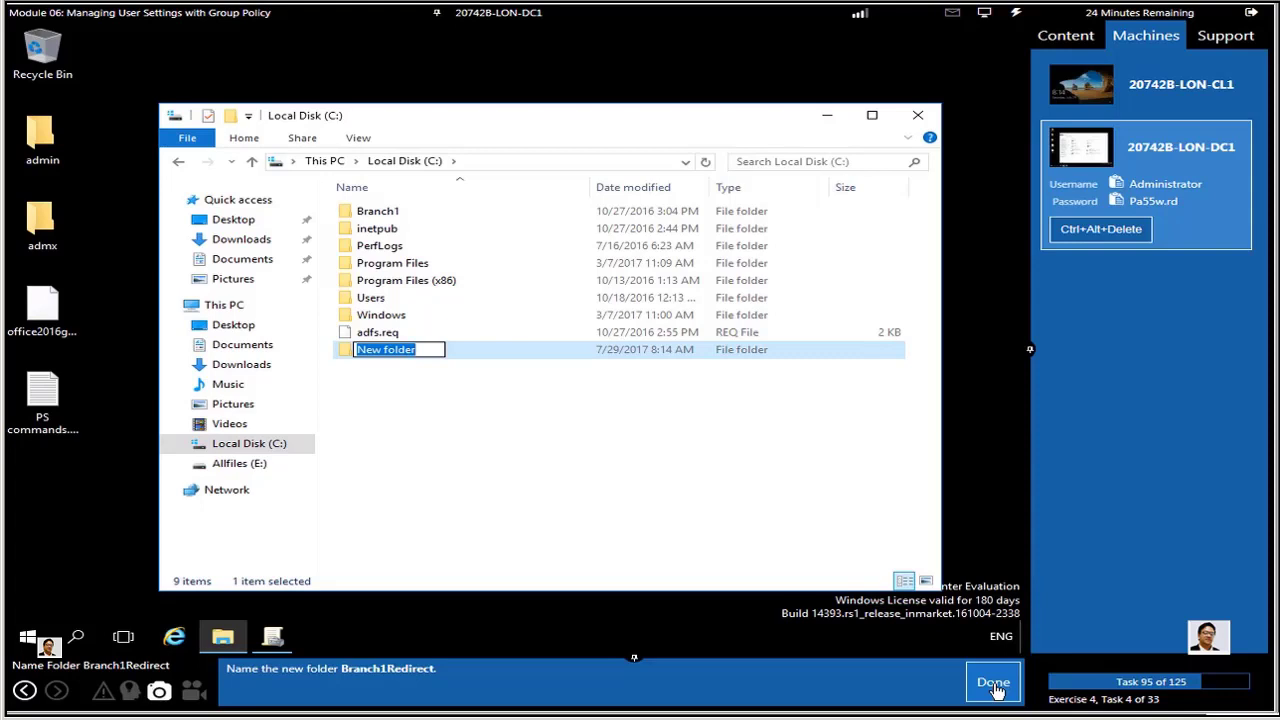
type("Branch")
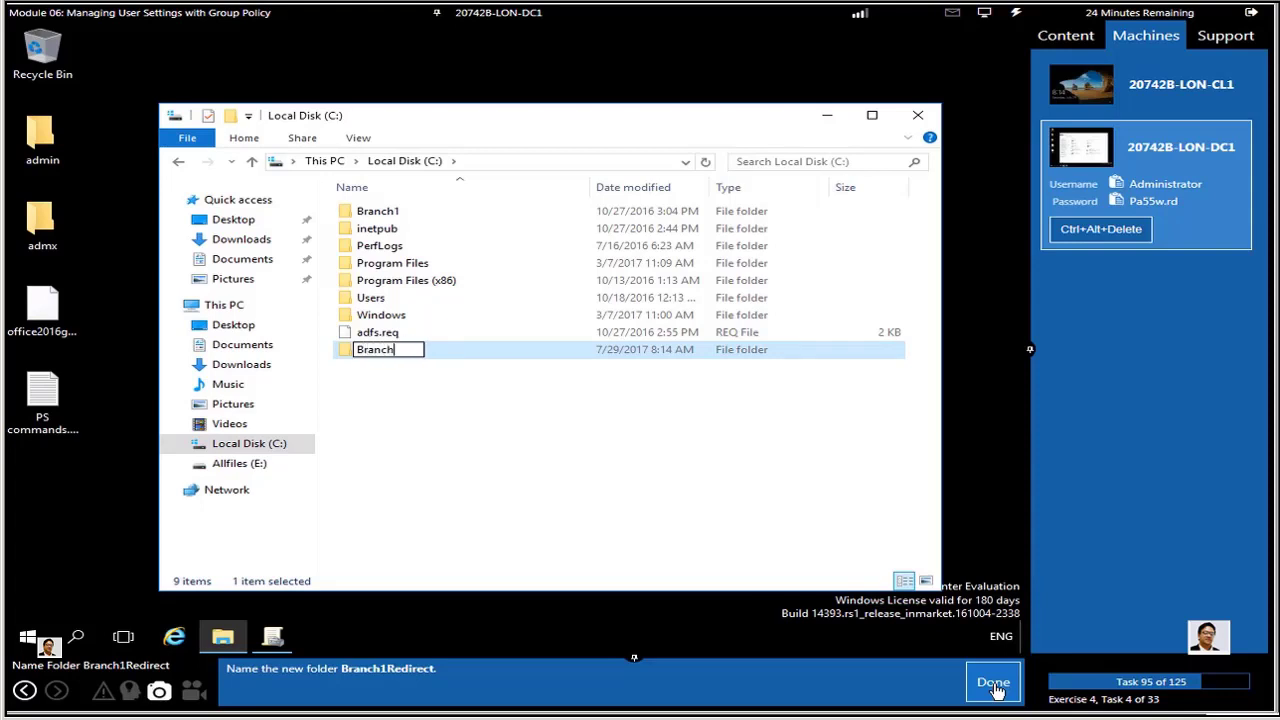
type("1Redirect")
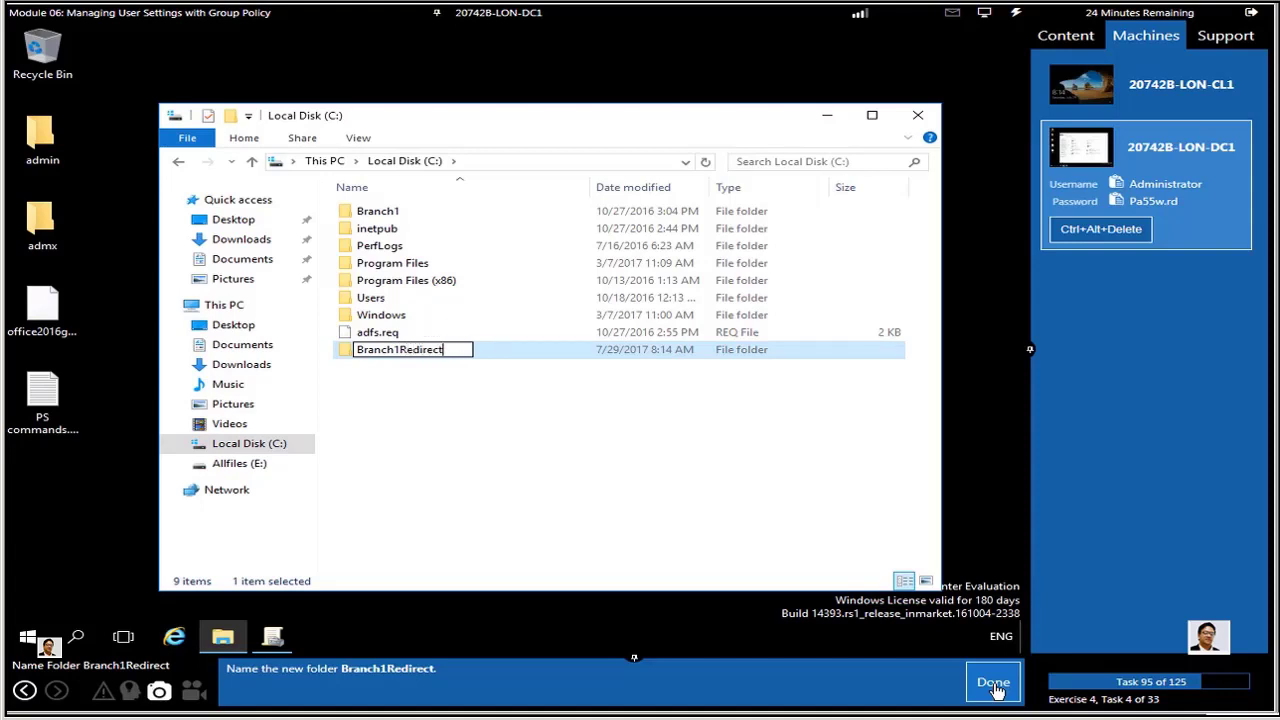
key("Return")
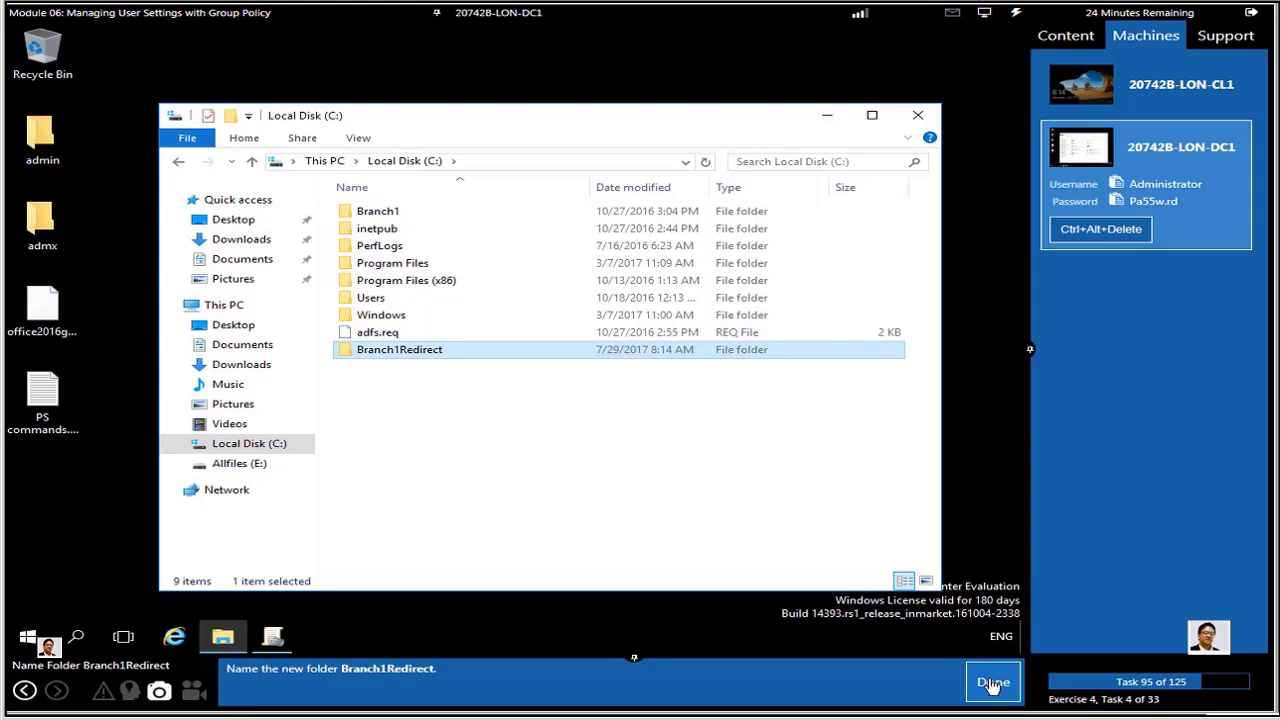
left_click(992, 683)
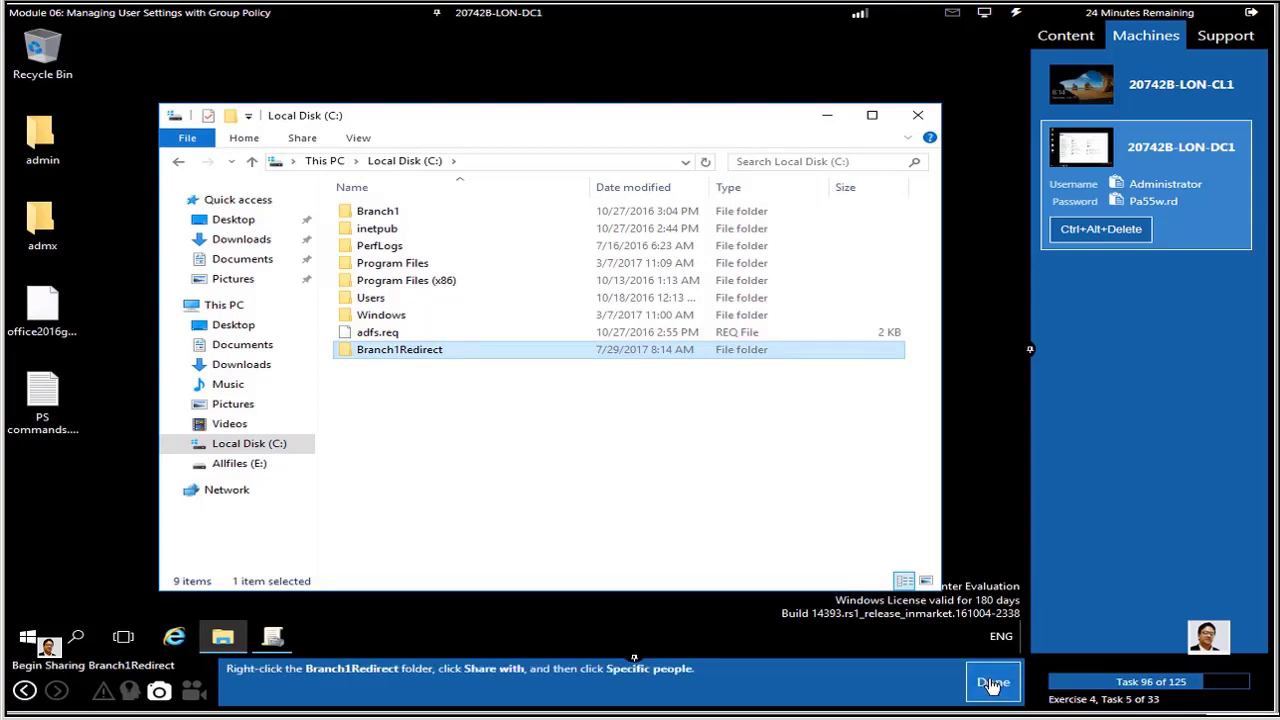
- Start sharing the Branch1Redirect folder with specific people and add Everyone to the share list, marking both related tasks done
right_click(415, 356)
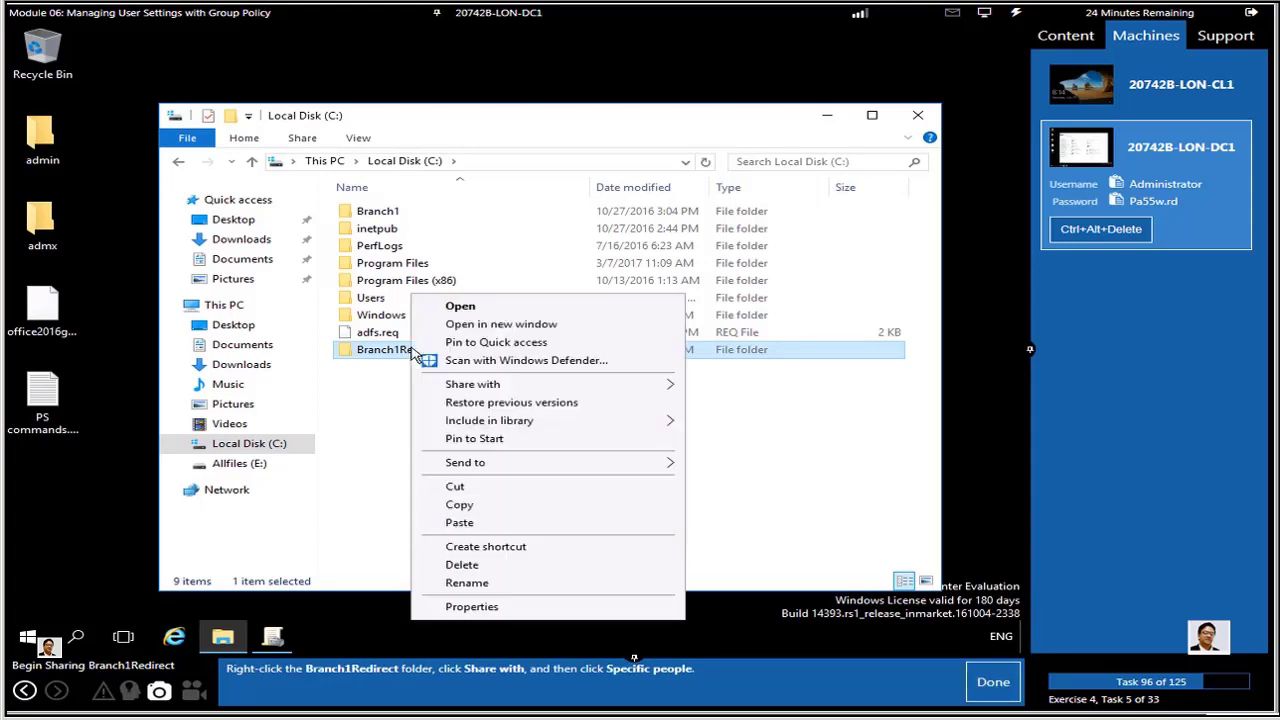
mouse_move(478, 388)
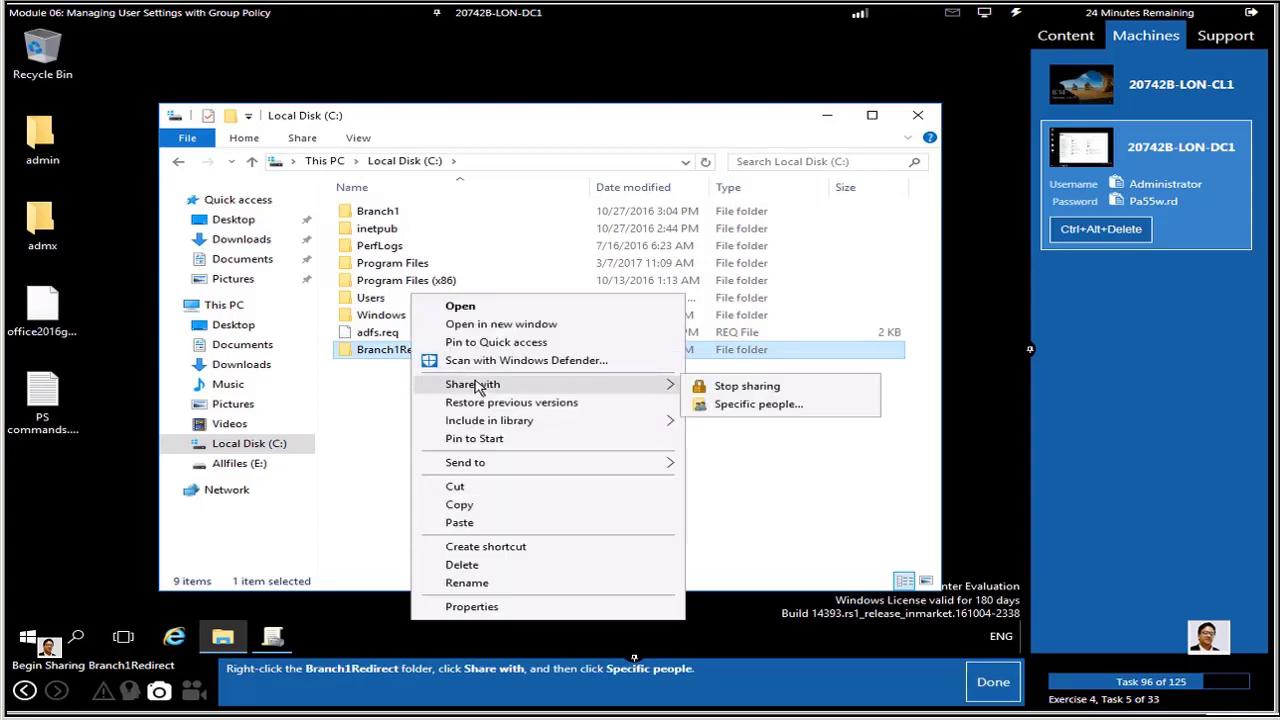
left_click(778, 405)
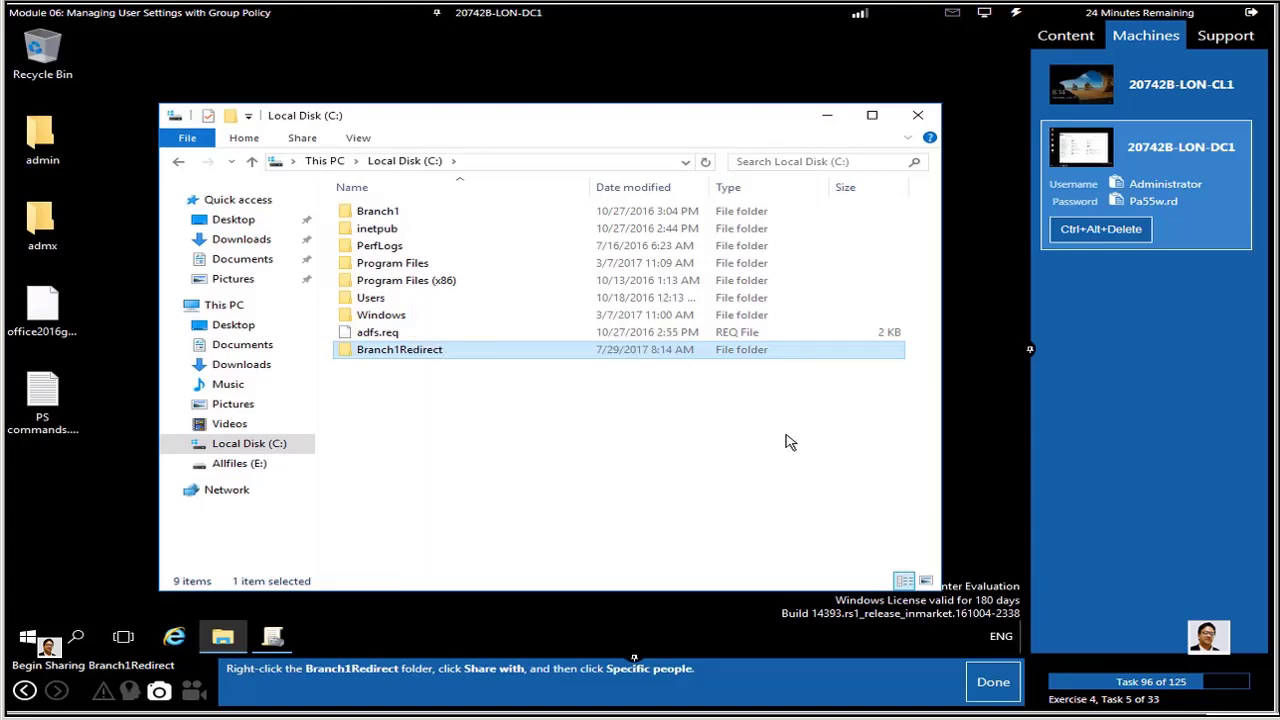
left_click(995, 682)
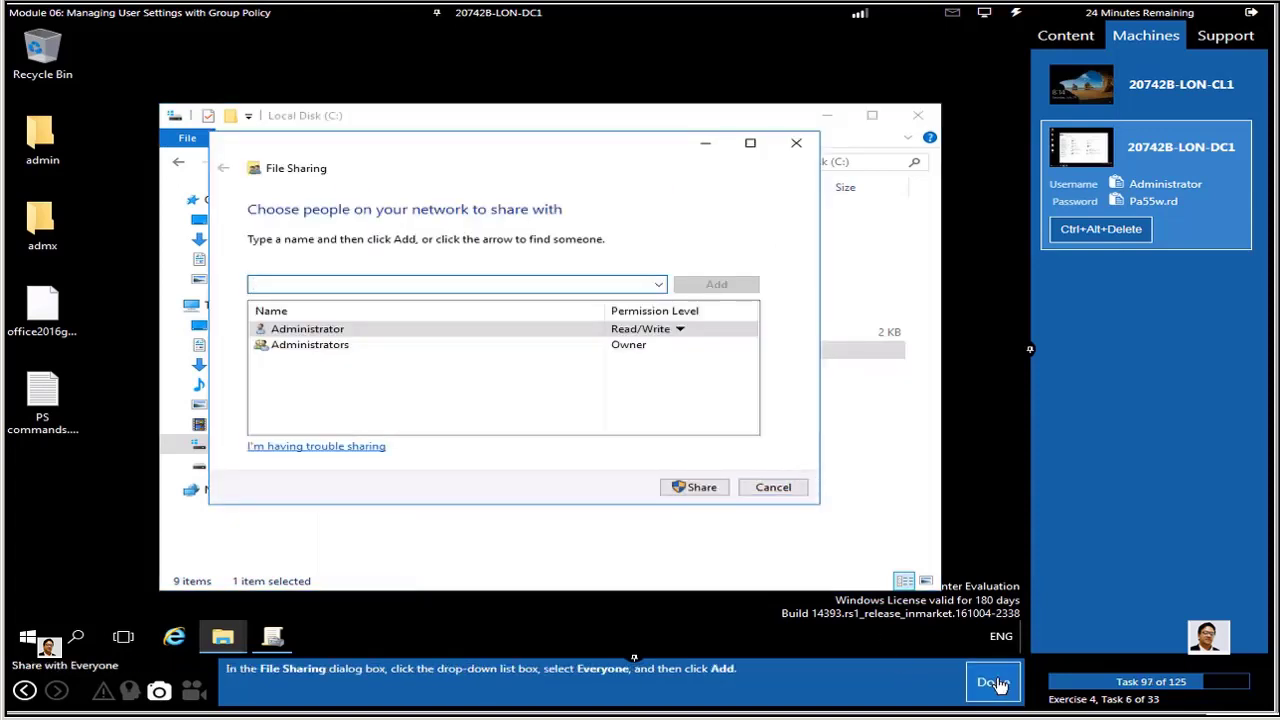
left_click(659, 287)
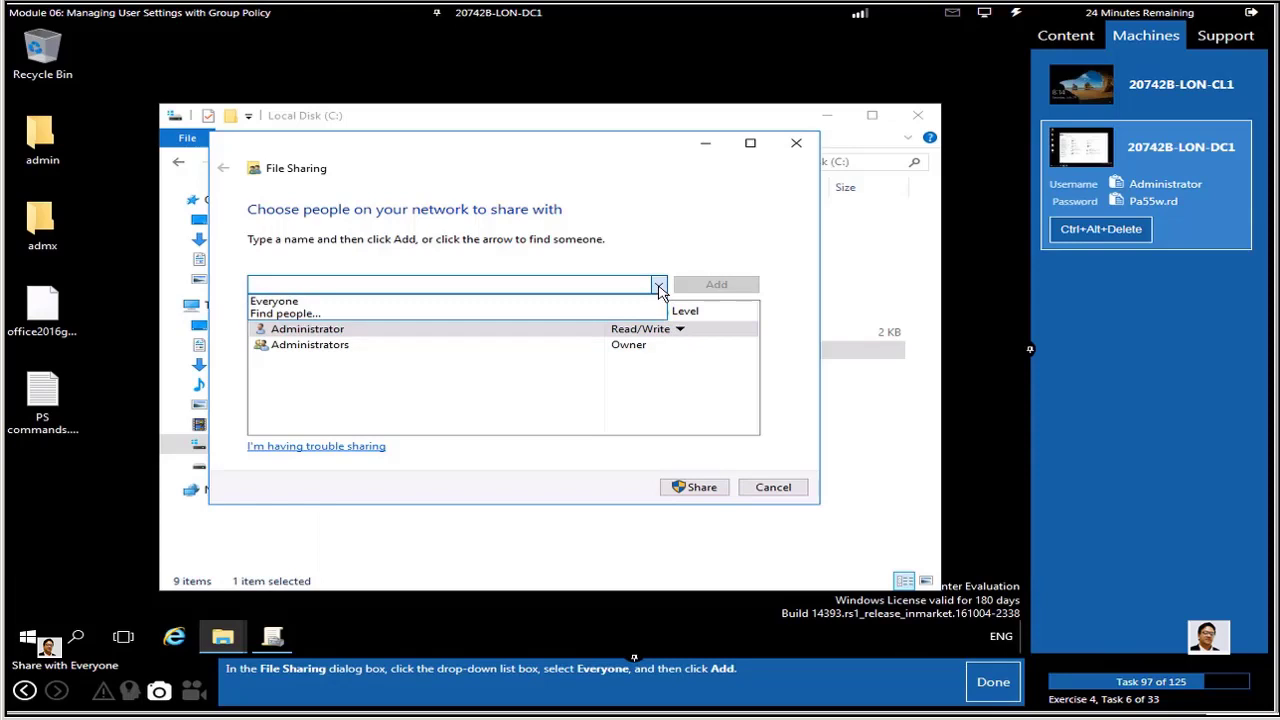
left_click(455, 302)
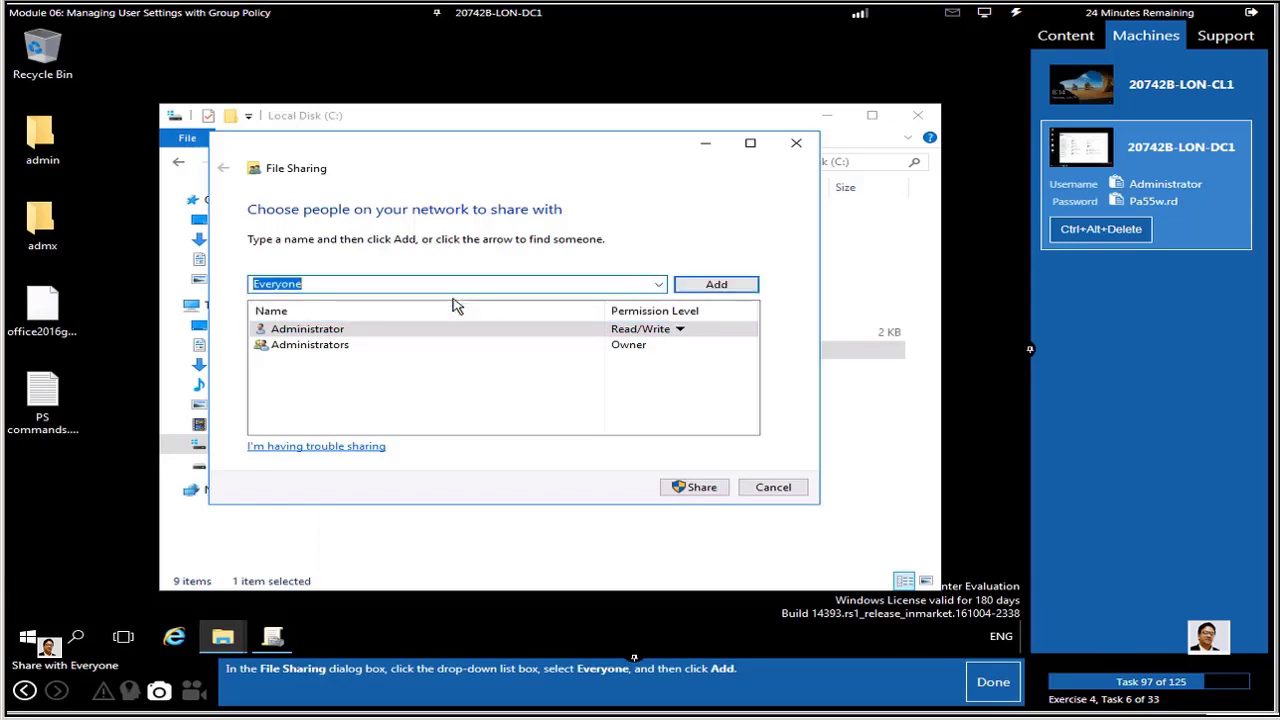
left_click(734, 287)
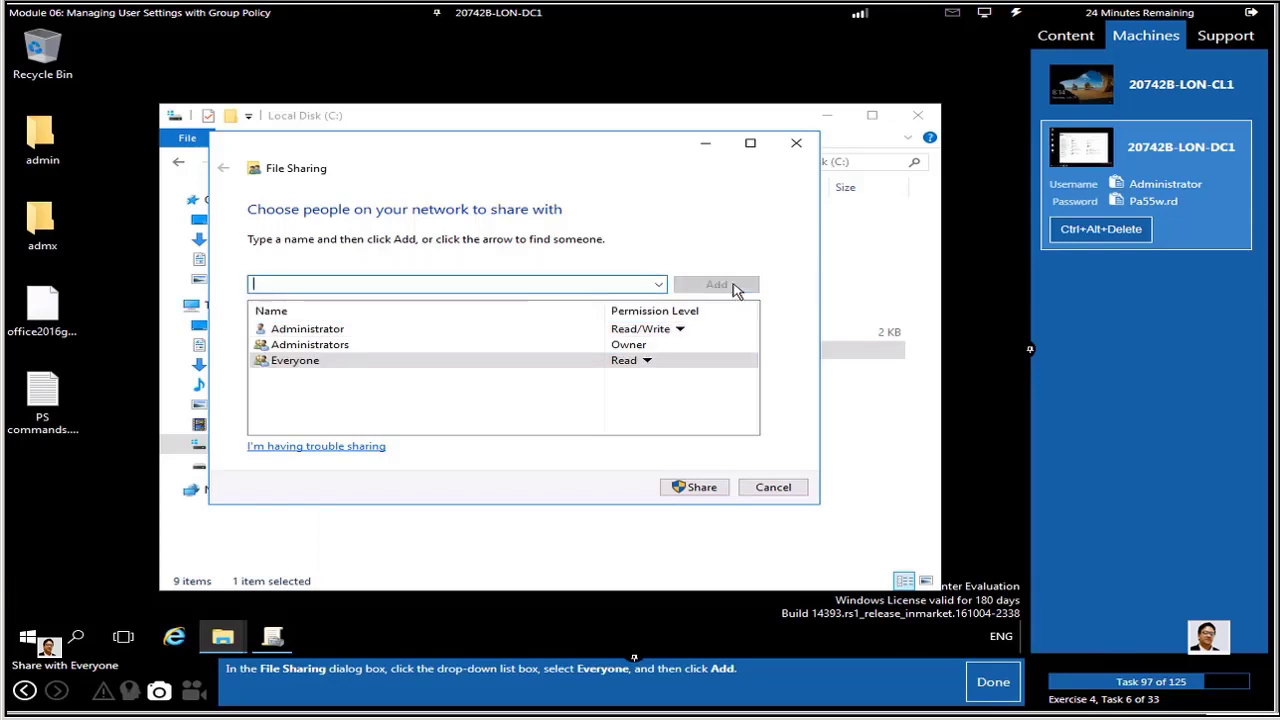
left_click(984, 686)
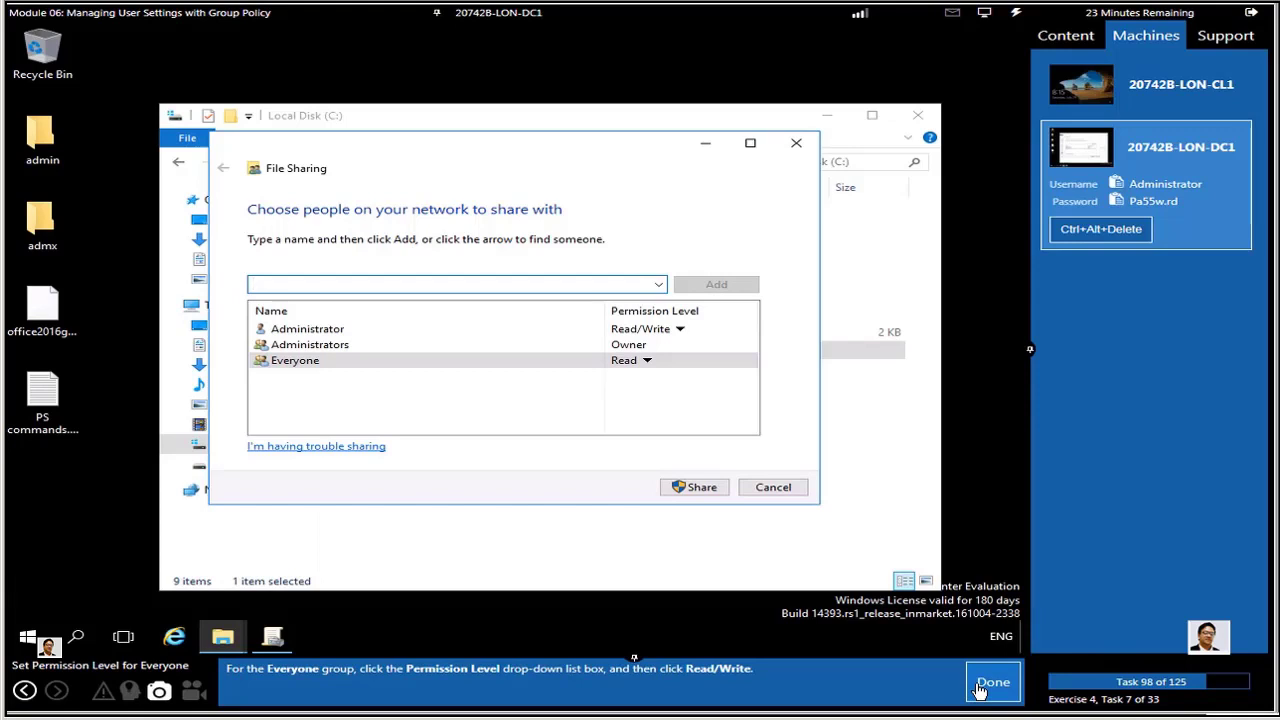
- Set the permission level of Everyone to Read/Write for the Branch1Redirect share and mark the permission task done
left_click(646, 364)
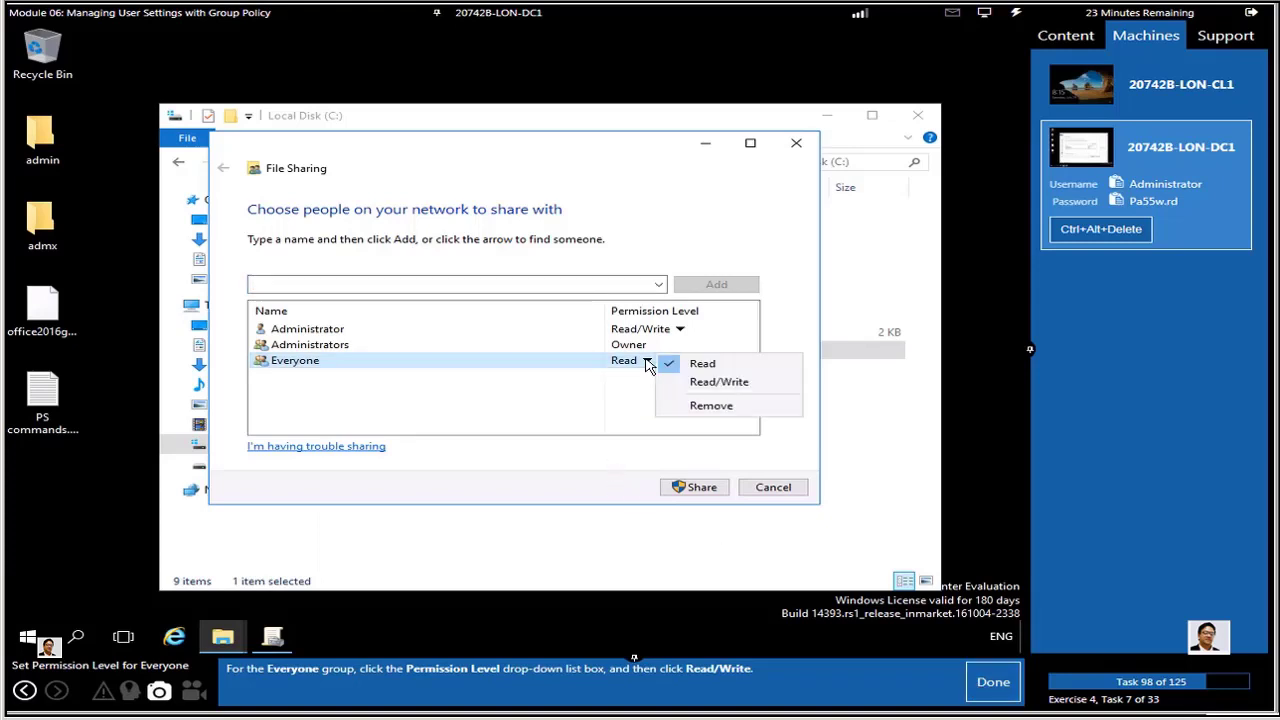
left_click(705, 384)
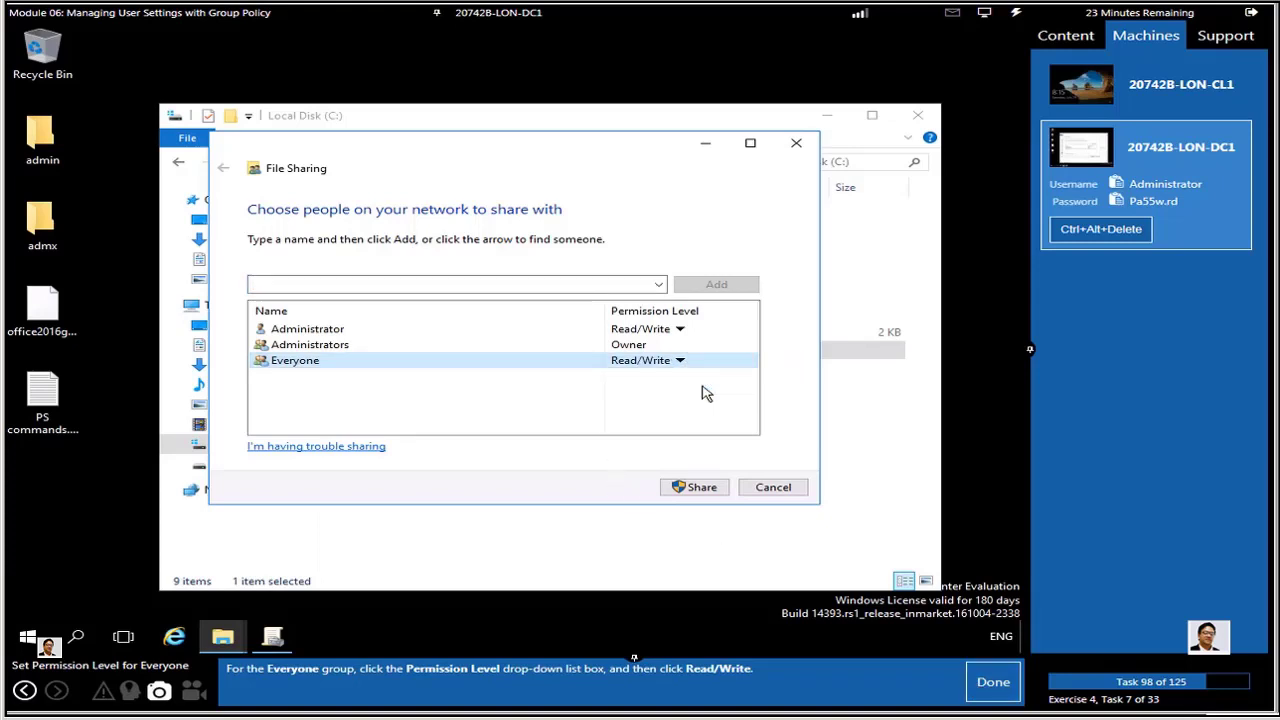
left_click(981, 694)
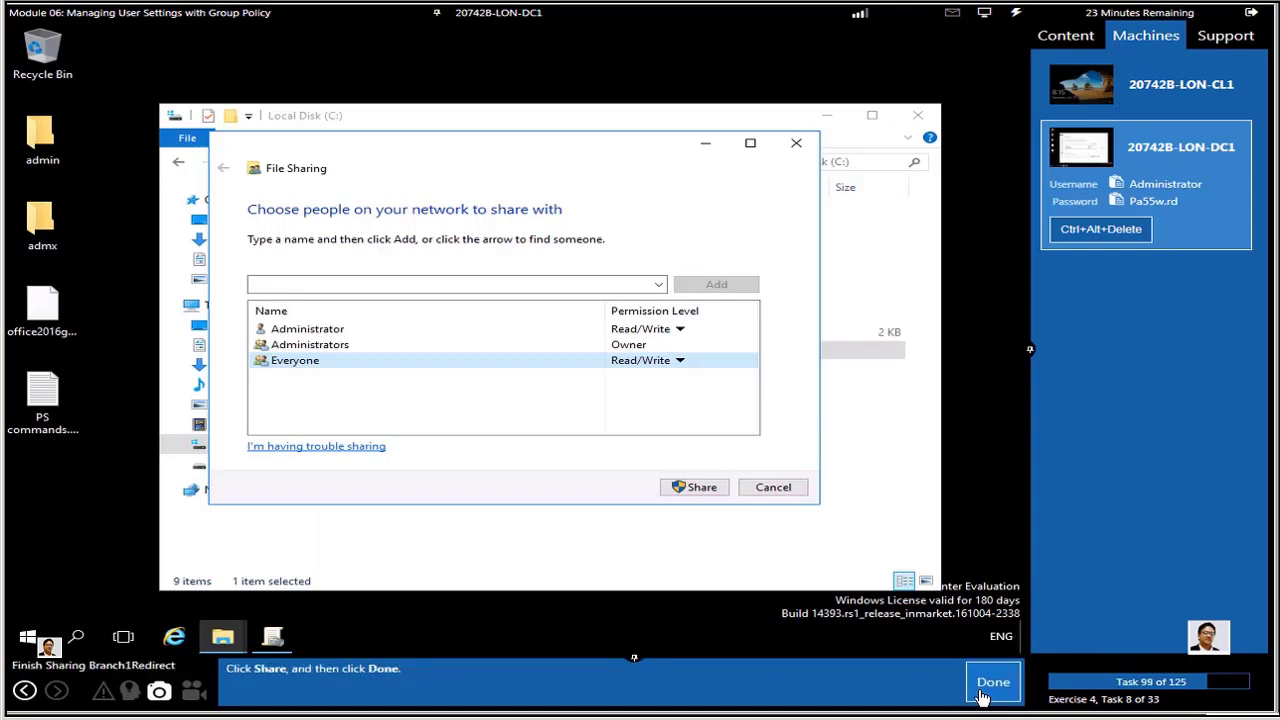
- Finish sharing the Branch1Redirect folder and close File Explorer, marking both tasks done
left_click(697, 490)
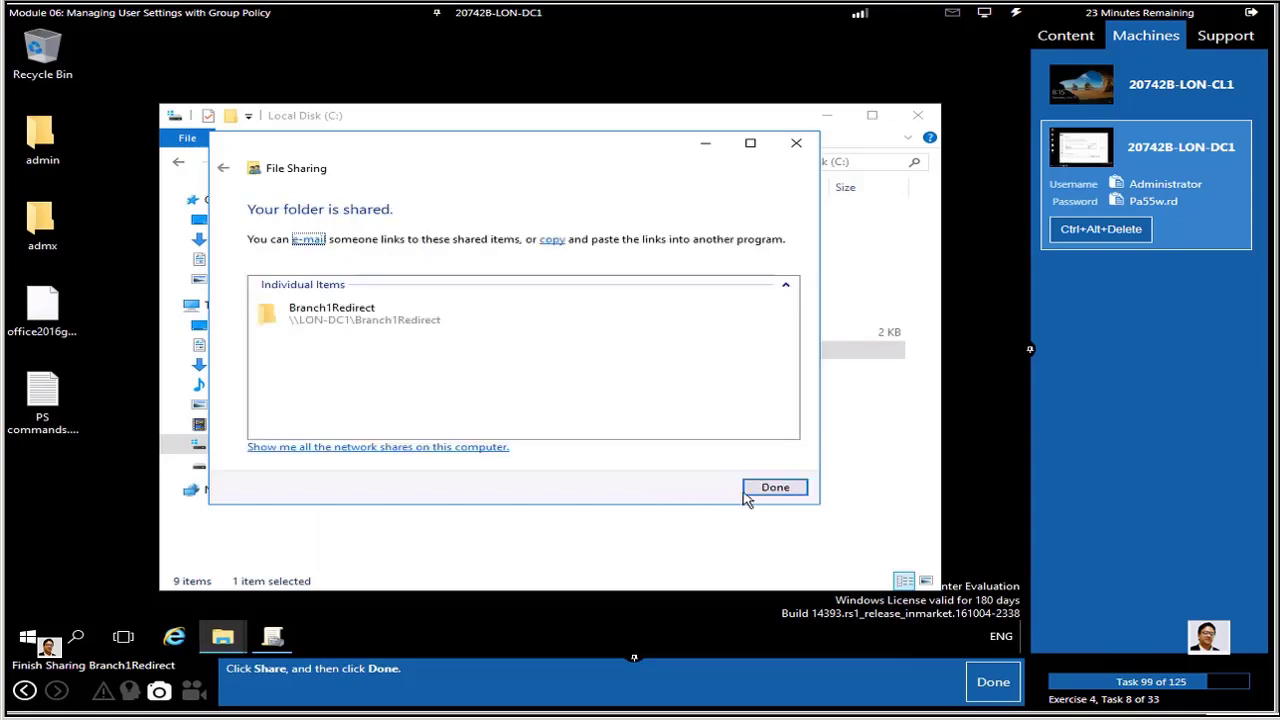
left_click(773, 490)
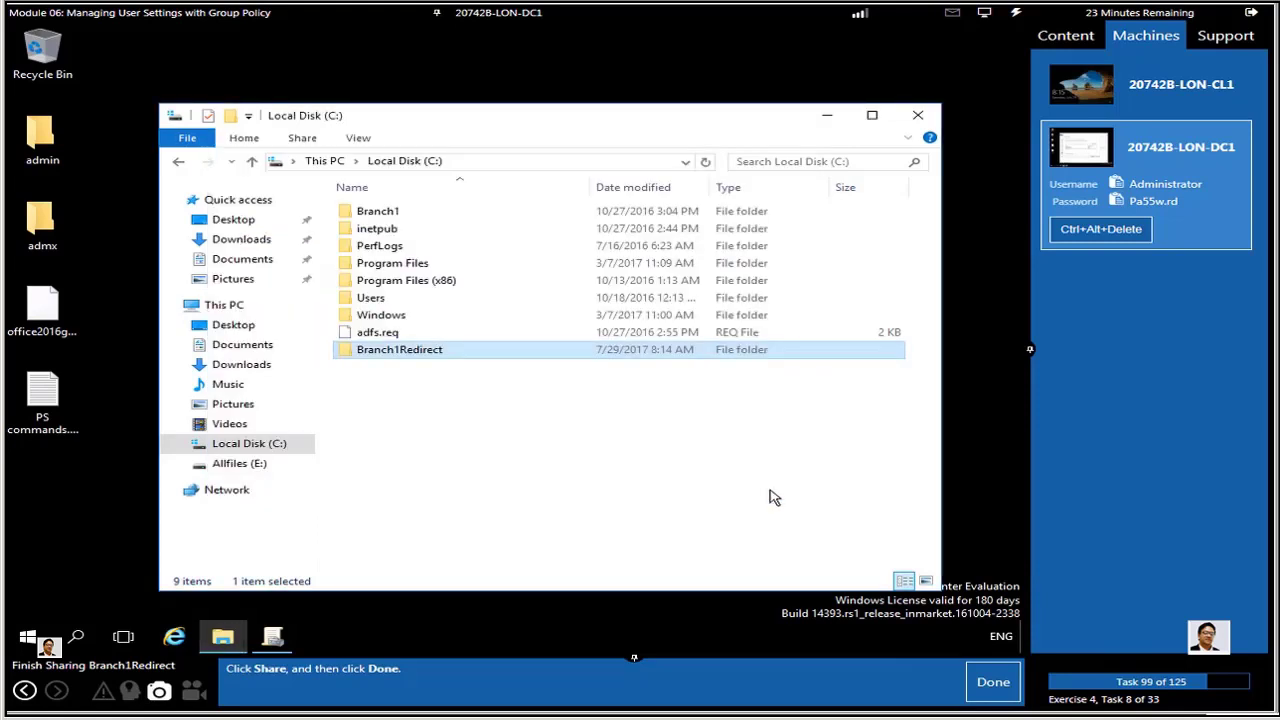
left_click(985, 688)
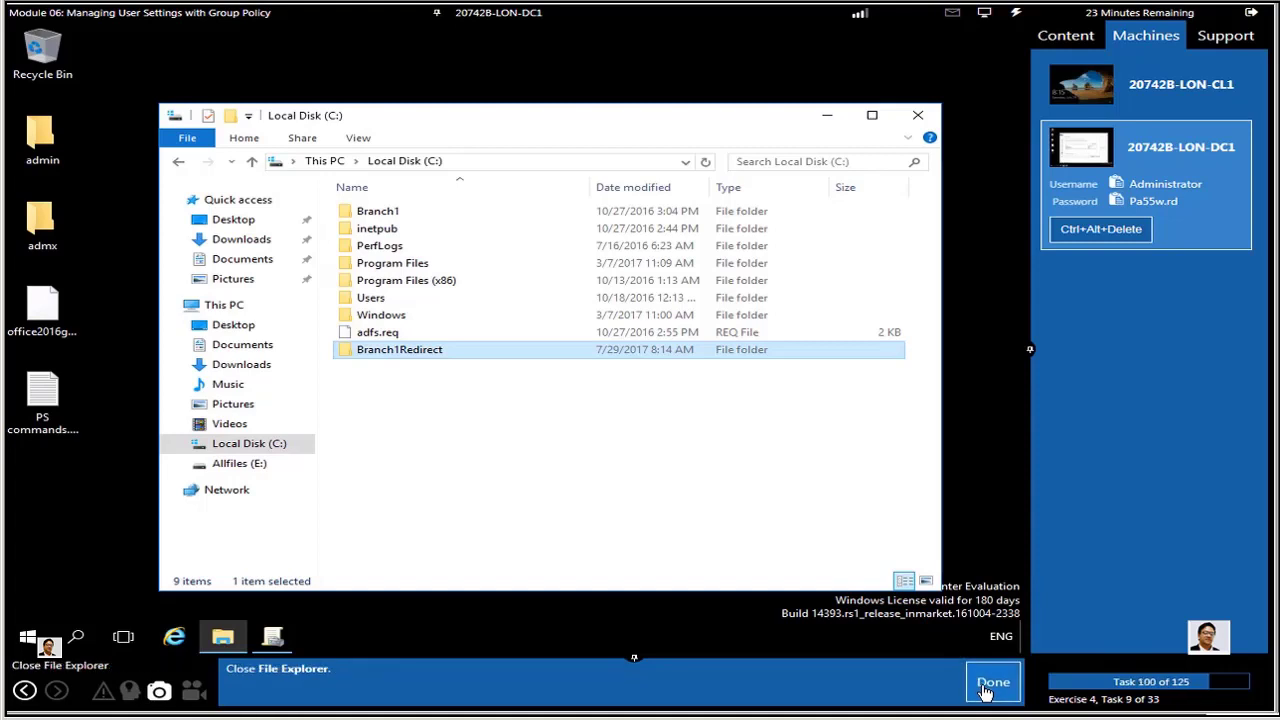
left_click(914, 118)
left_click(992, 684)
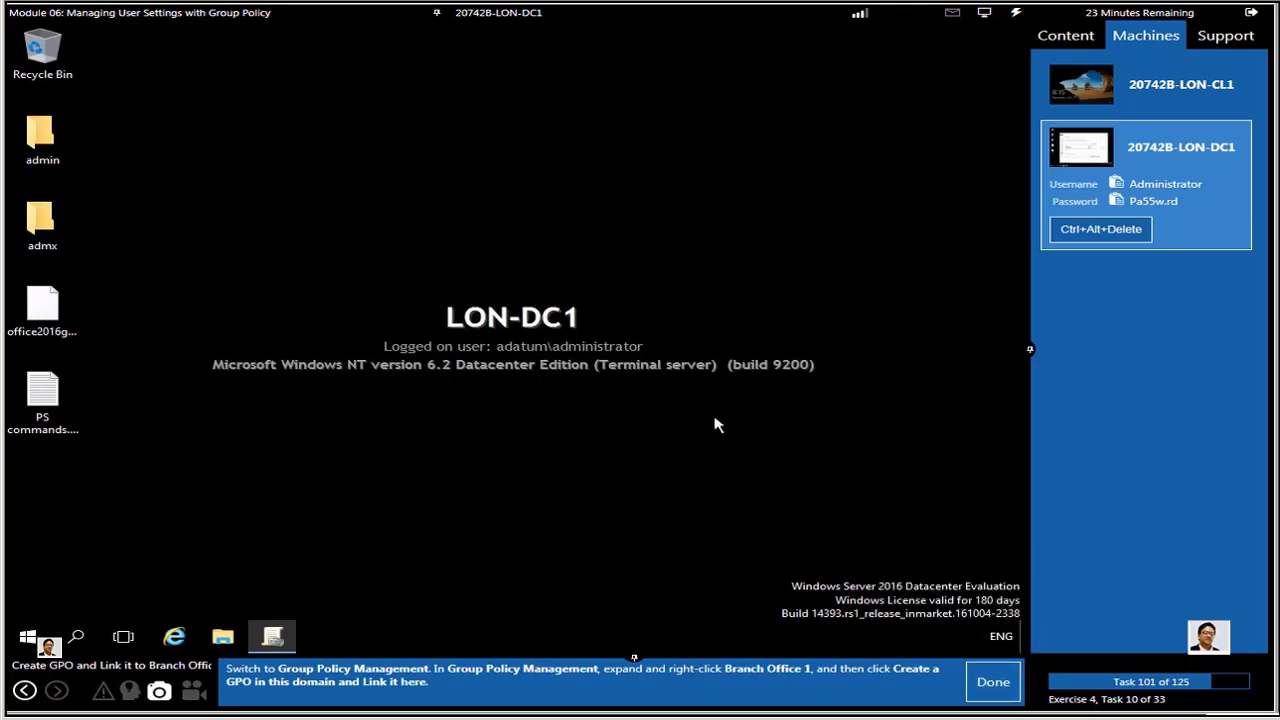
- In Group Policy Management, create a GPO named Folder Redirection linked to Branch Office 1, marking the creation and naming tasks done
left_click(280, 640)
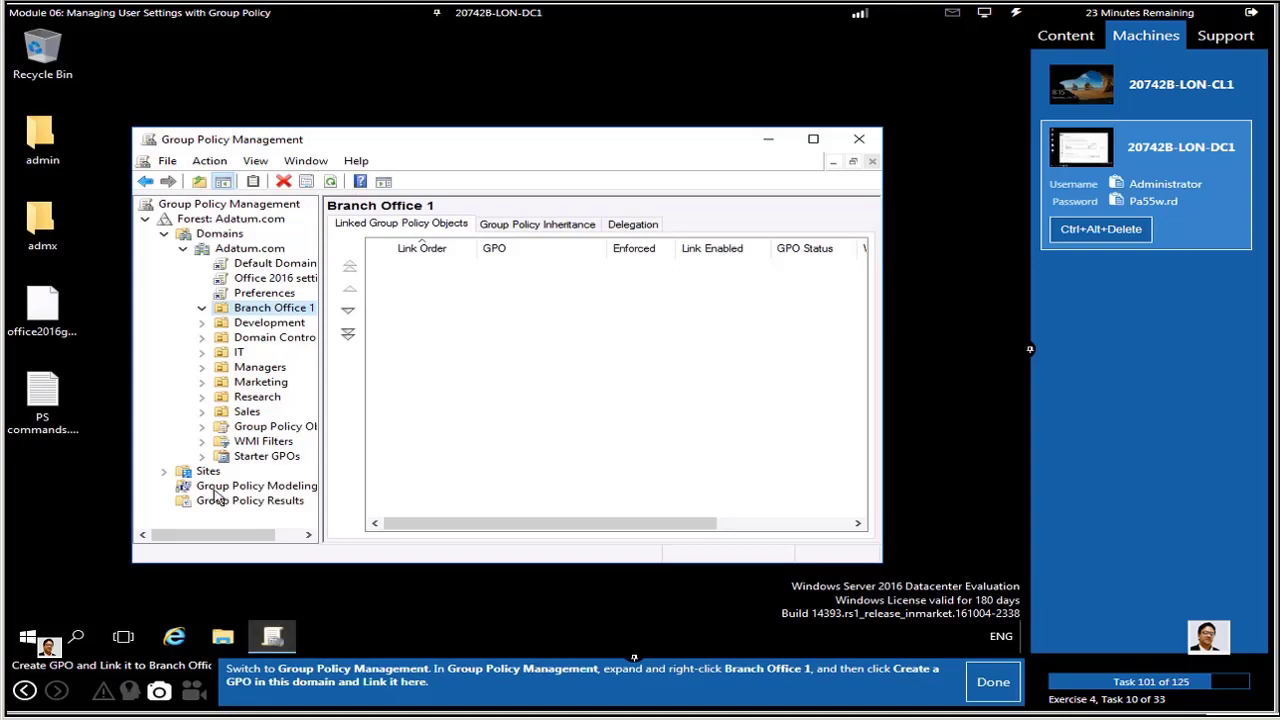
right_click(263, 310)
left_click(620, 366)
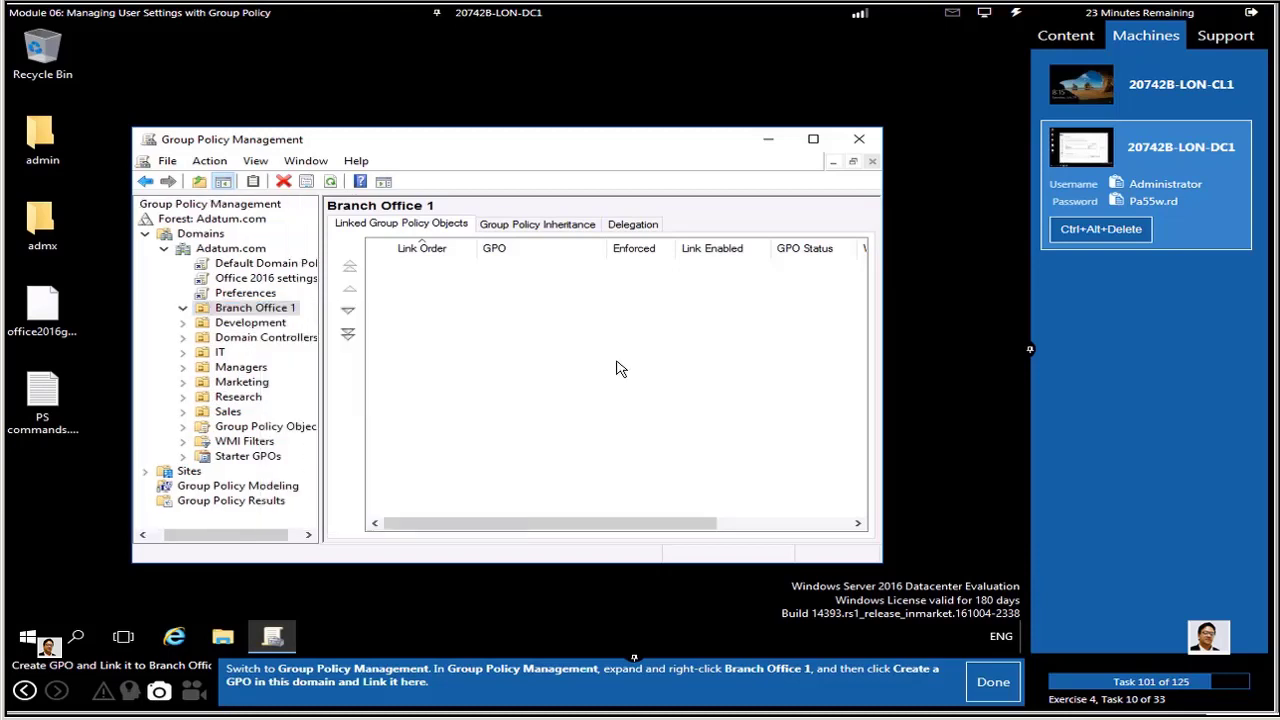
right_click(271, 314)
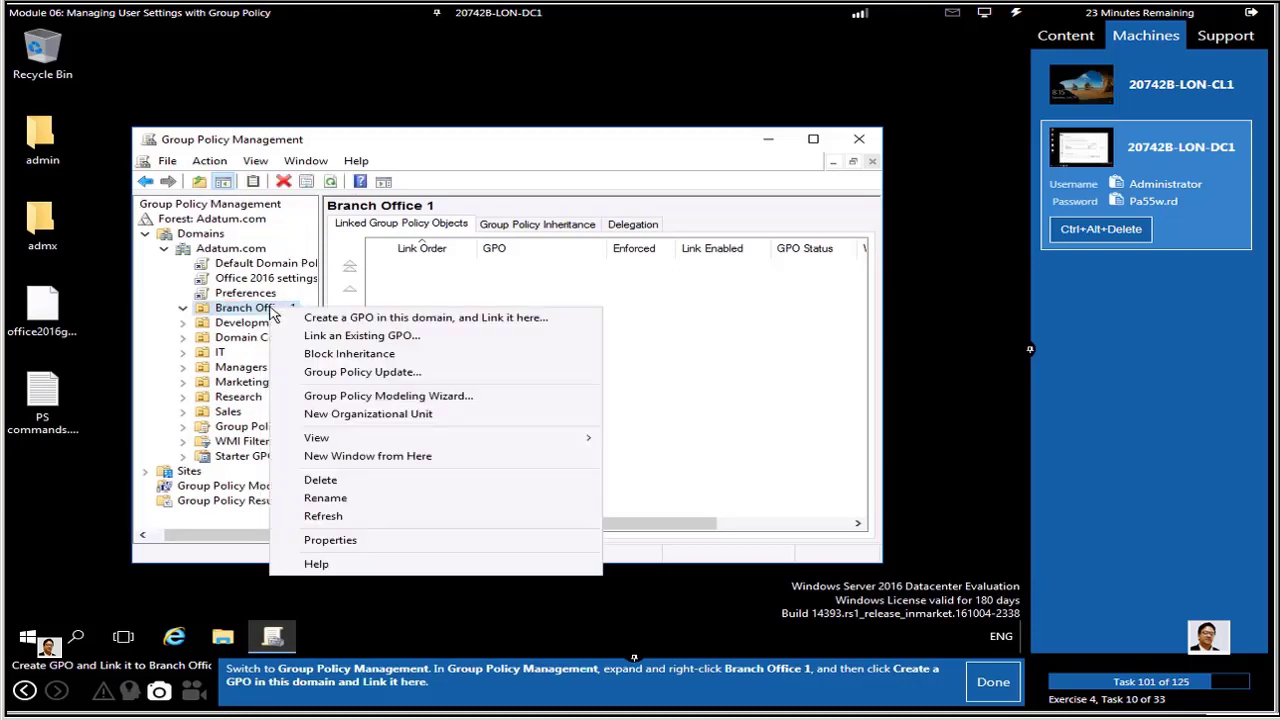
left_click(343, 319)
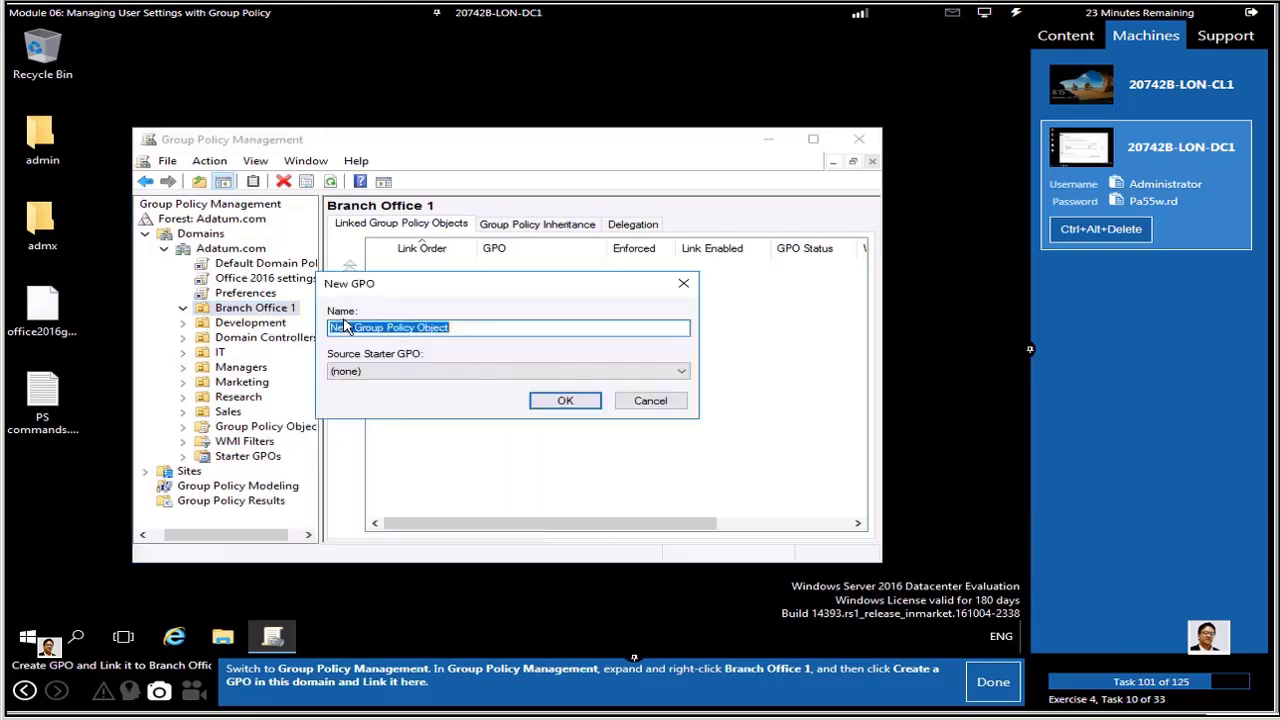
left_click(990, 688)
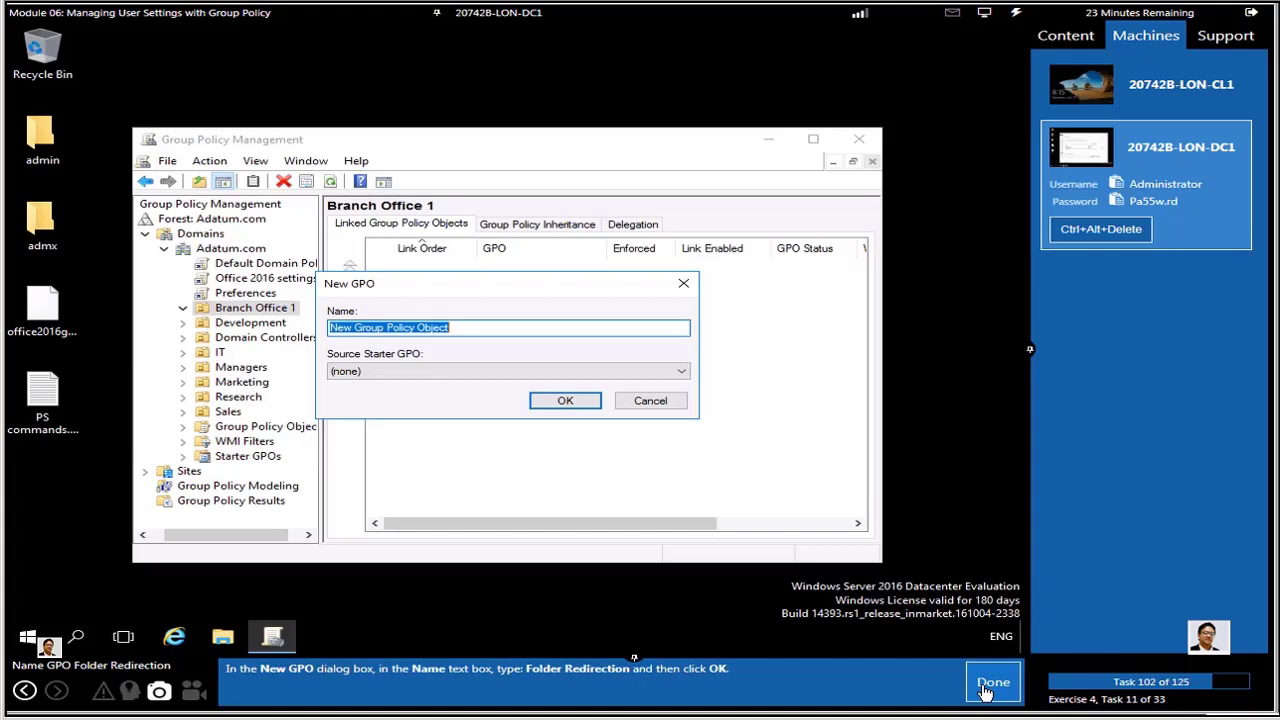
type("Folde")
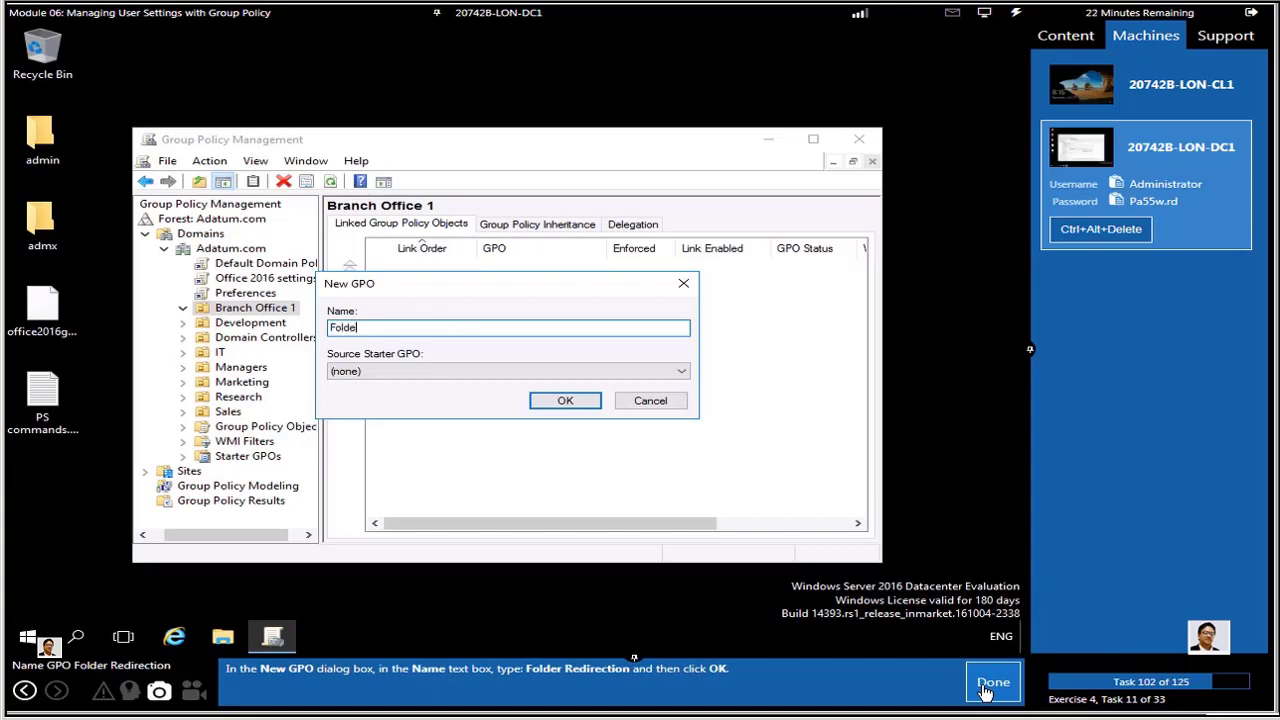
type("r Redirection")
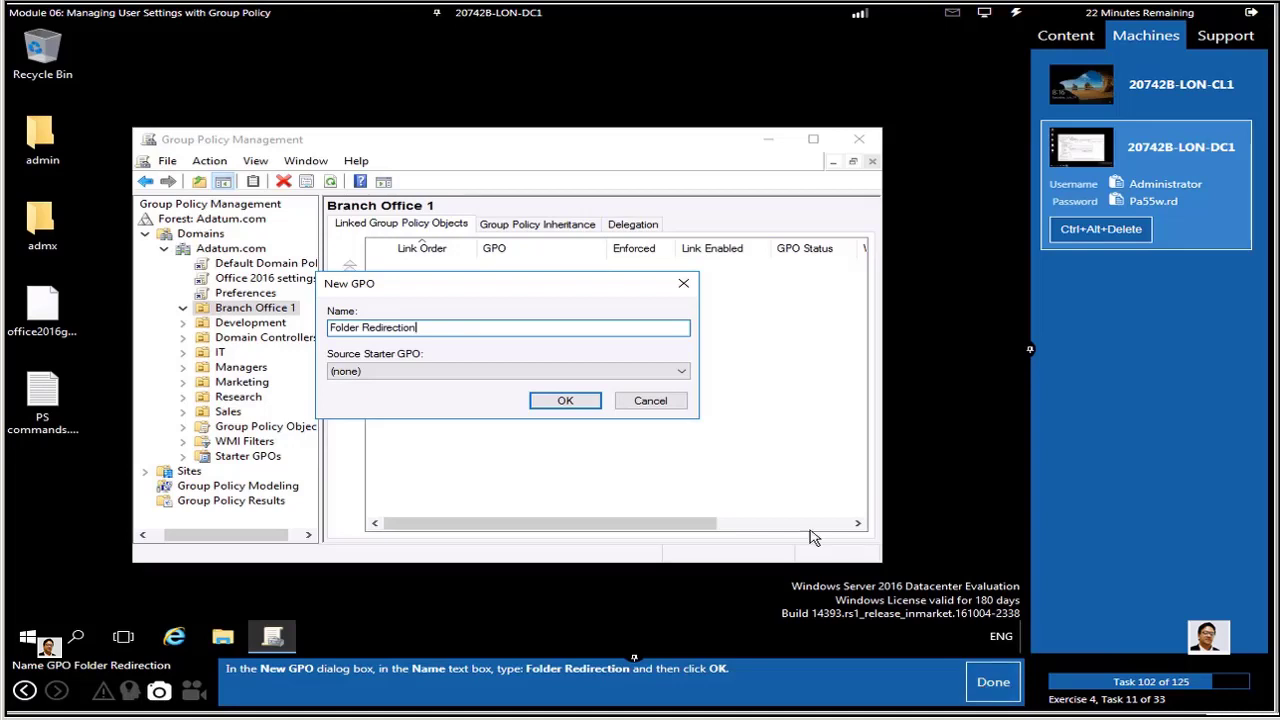
left_click(565, 401)
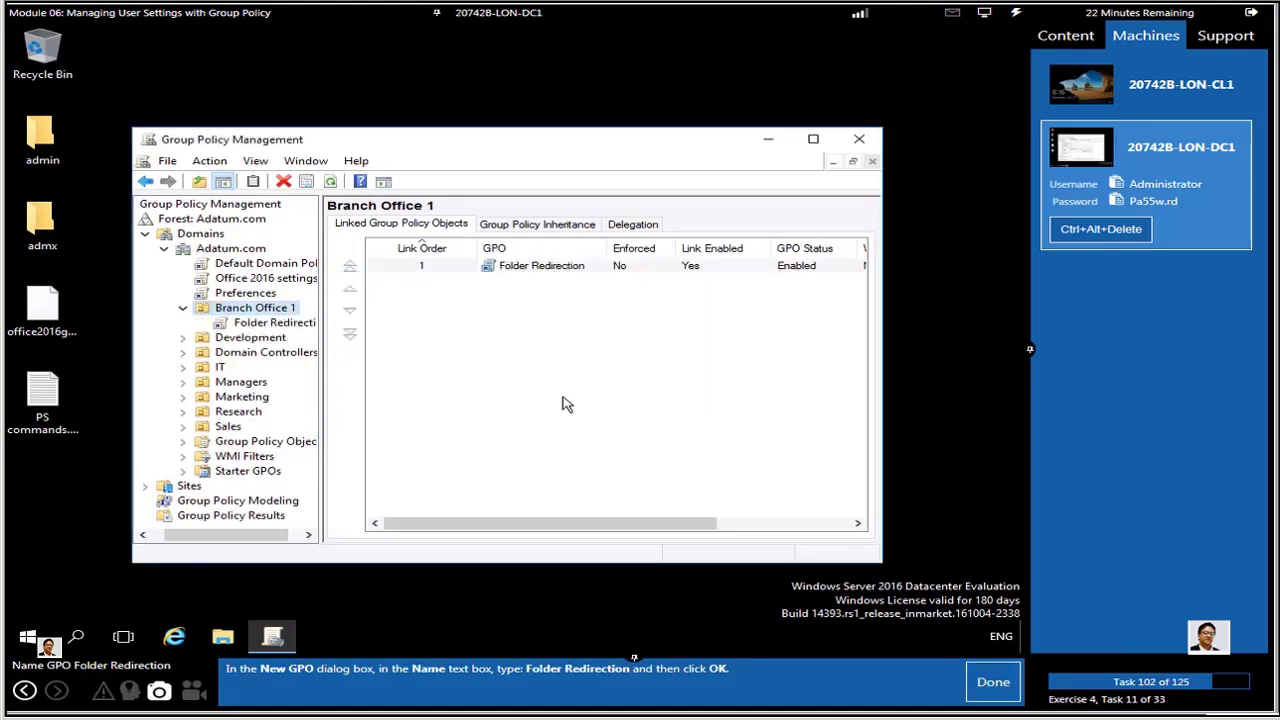
left_click(990, 684)
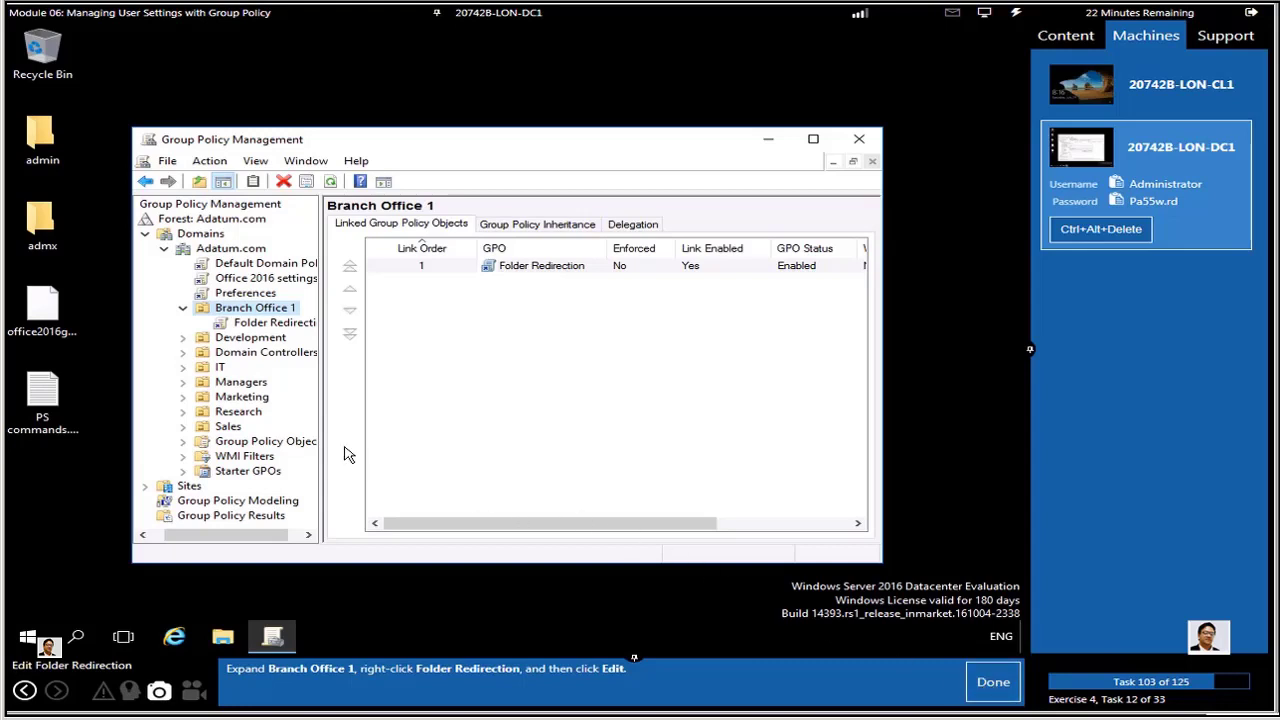
- Open the Folder Redirection GPO under Branch Office 1 for editing and mark the edit task done
left_click(259, 324)
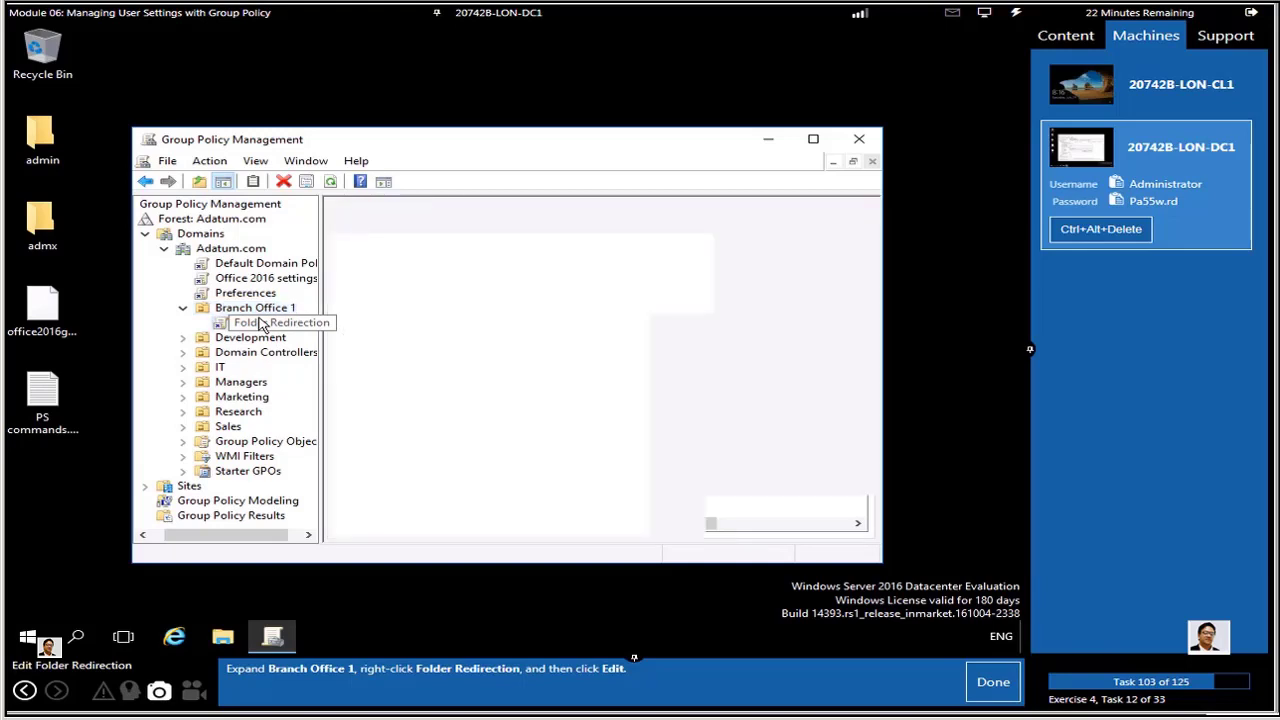
right_click(259, 324)
left_click(305, 329)
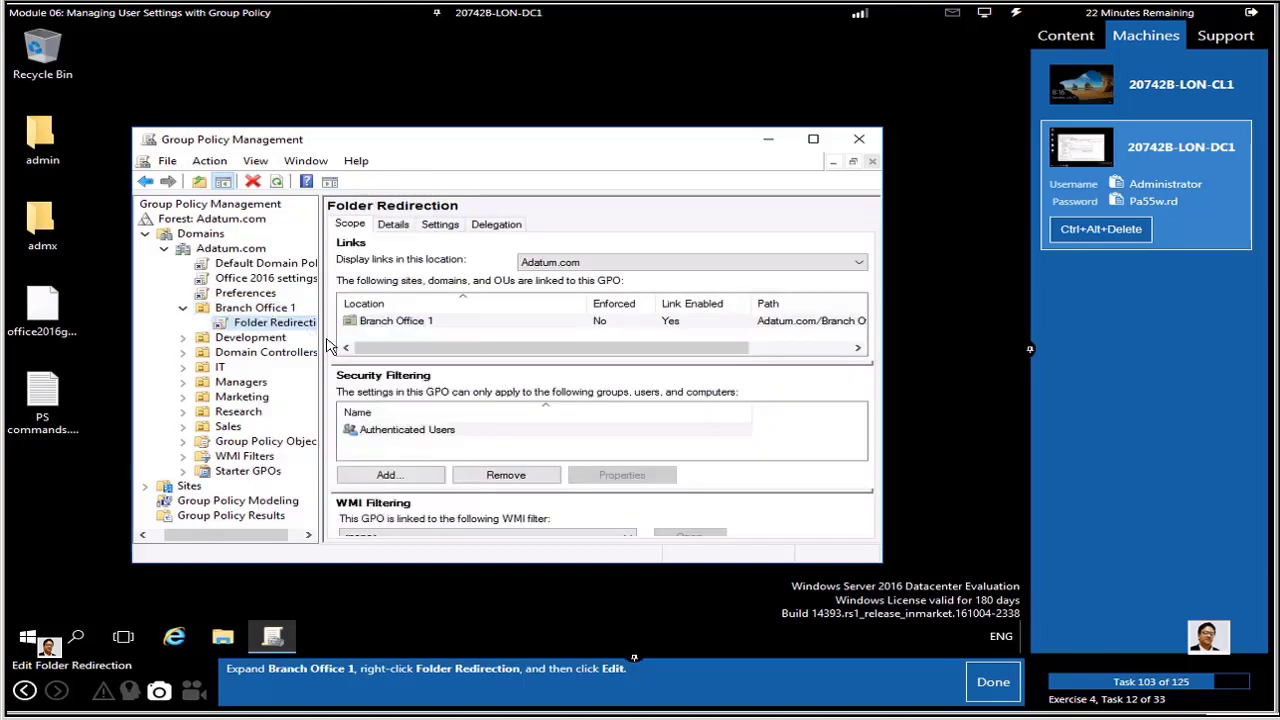
left_click(985, 680)
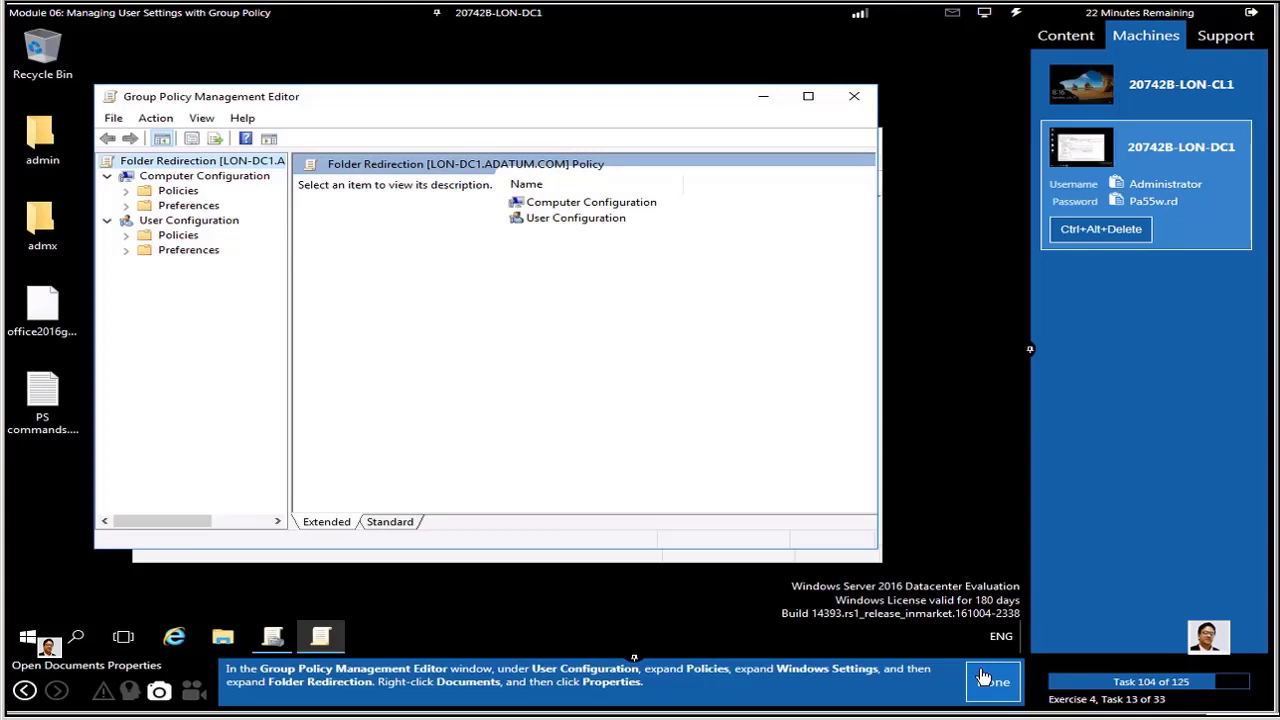
- Open the Documents properties in the user policies' Windows Settings under Folder Redirection and mark the task done
left_click(127, 236)
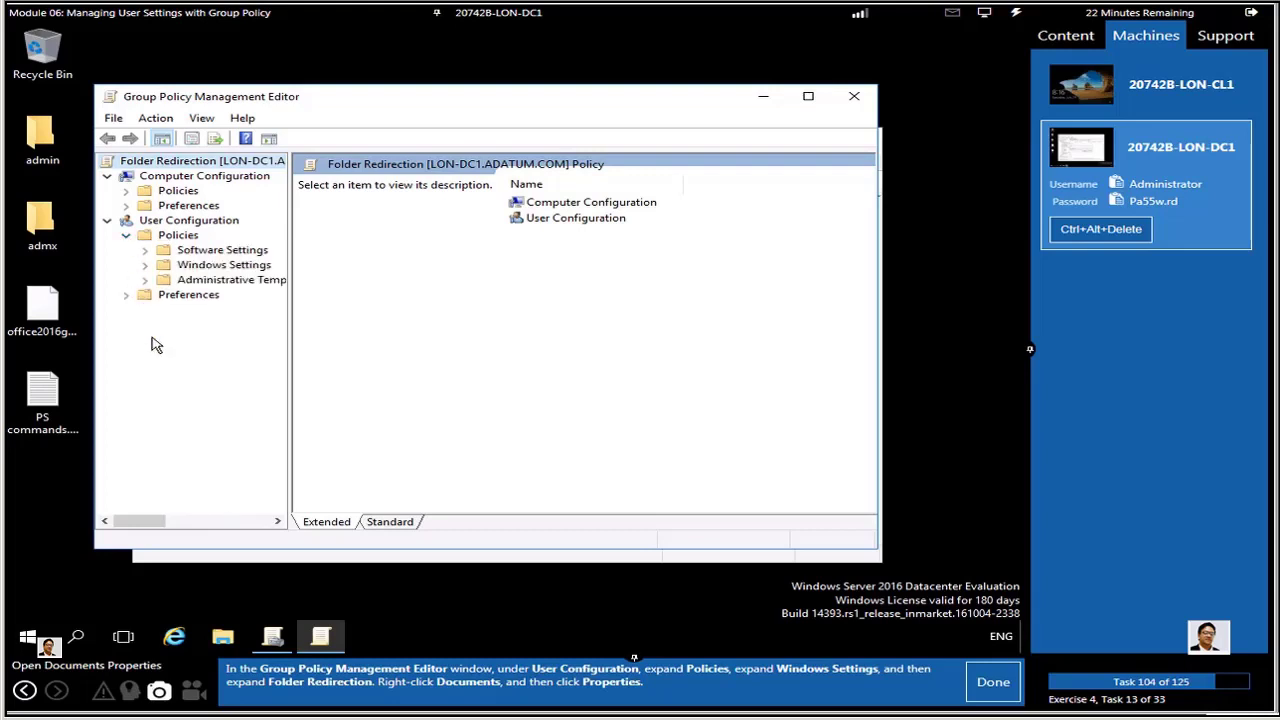
left_click(145, 266)
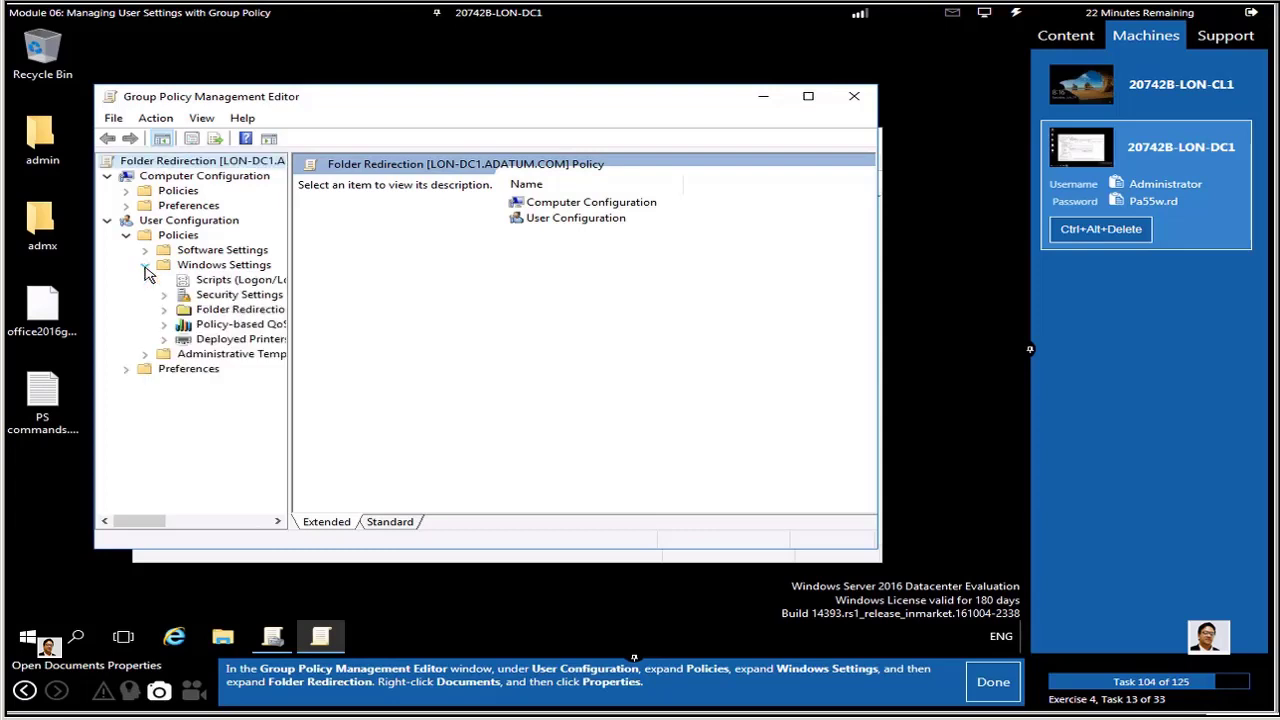
left_click(190, 311)
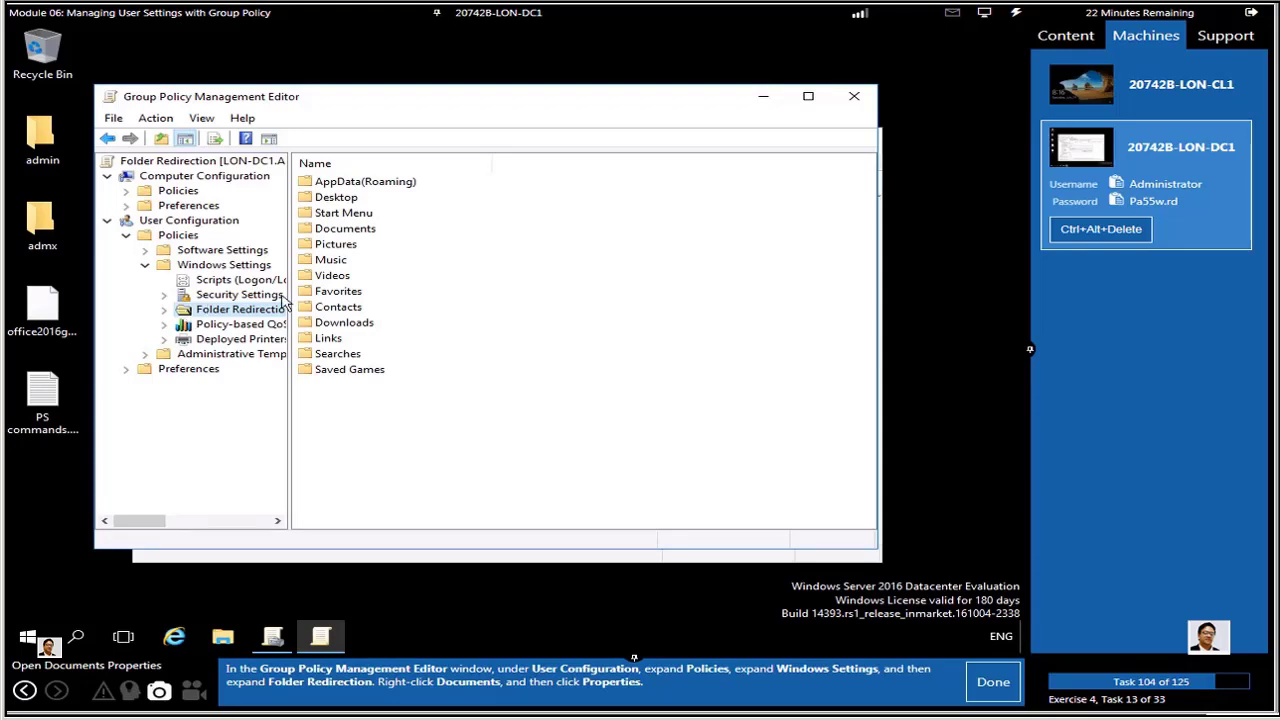
left_click(348, 230)
right_click(348, 230)
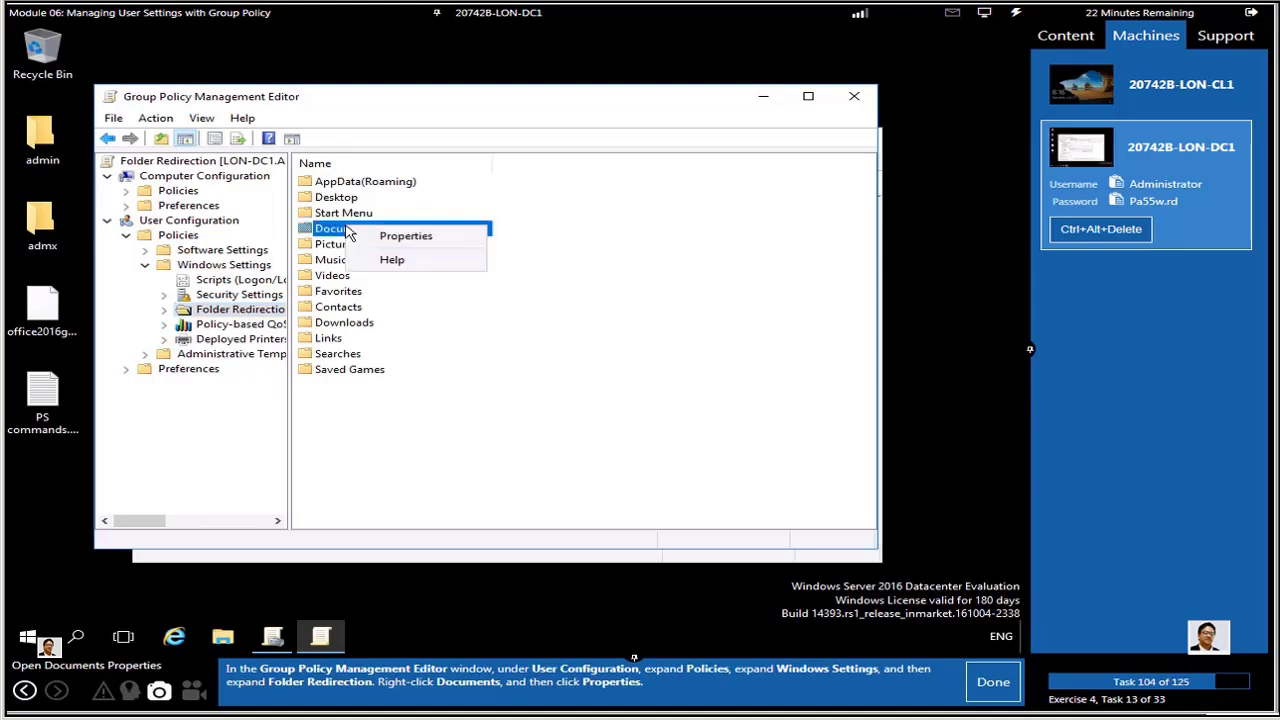
left_click(380, 238)
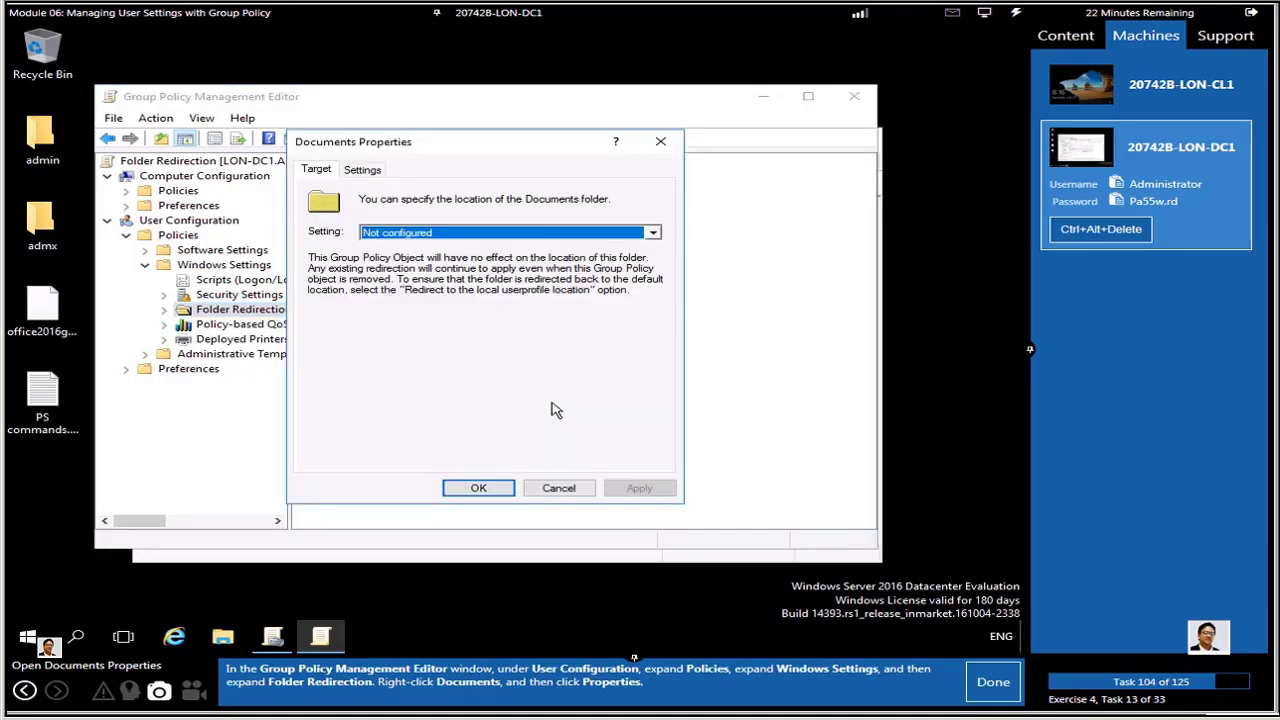
left_click(978, 686)
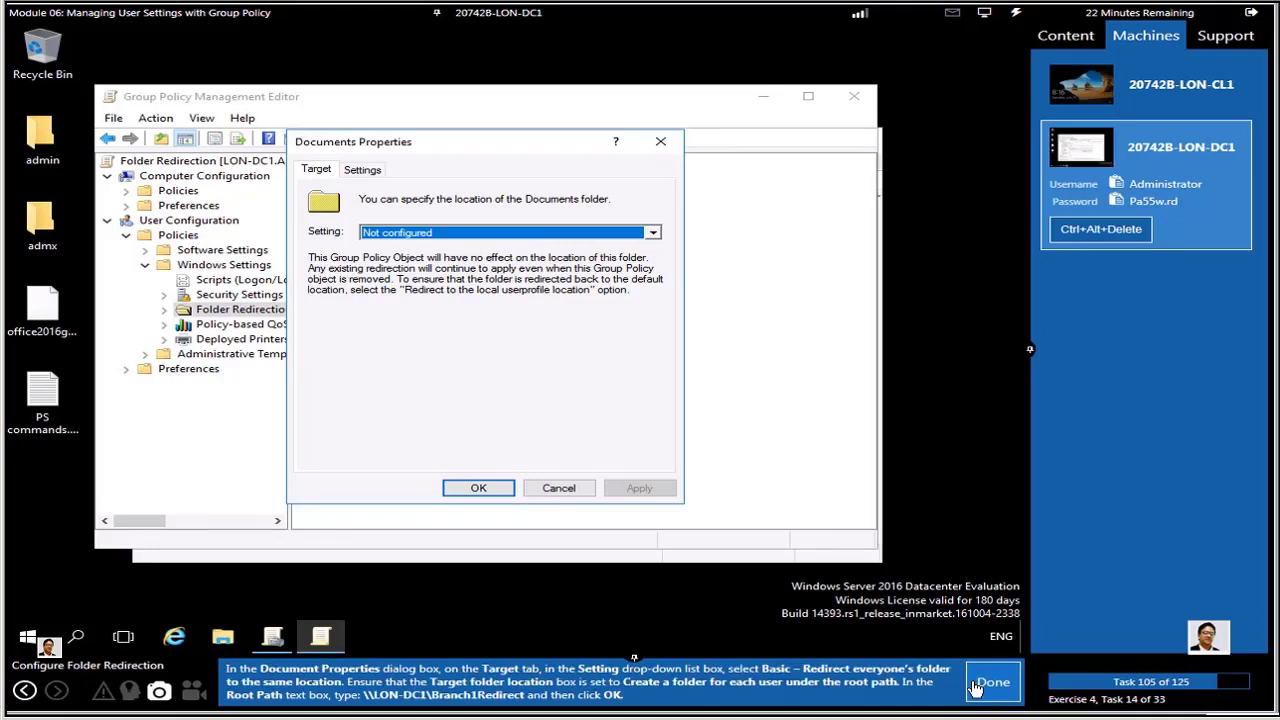
- Set Documents to Basic - Redirect everyone's folder to the same location, keeping Create a folder for each user under the root path
left_click(315, 176)
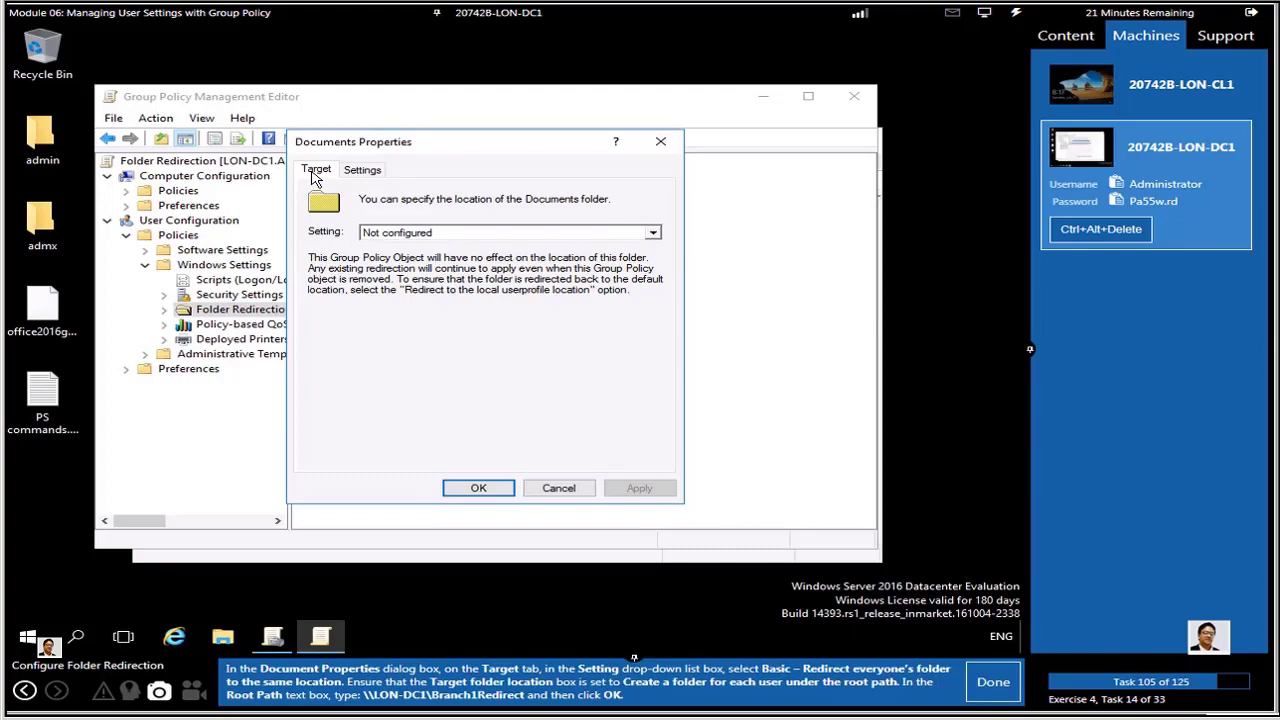
left_click(652, 236)
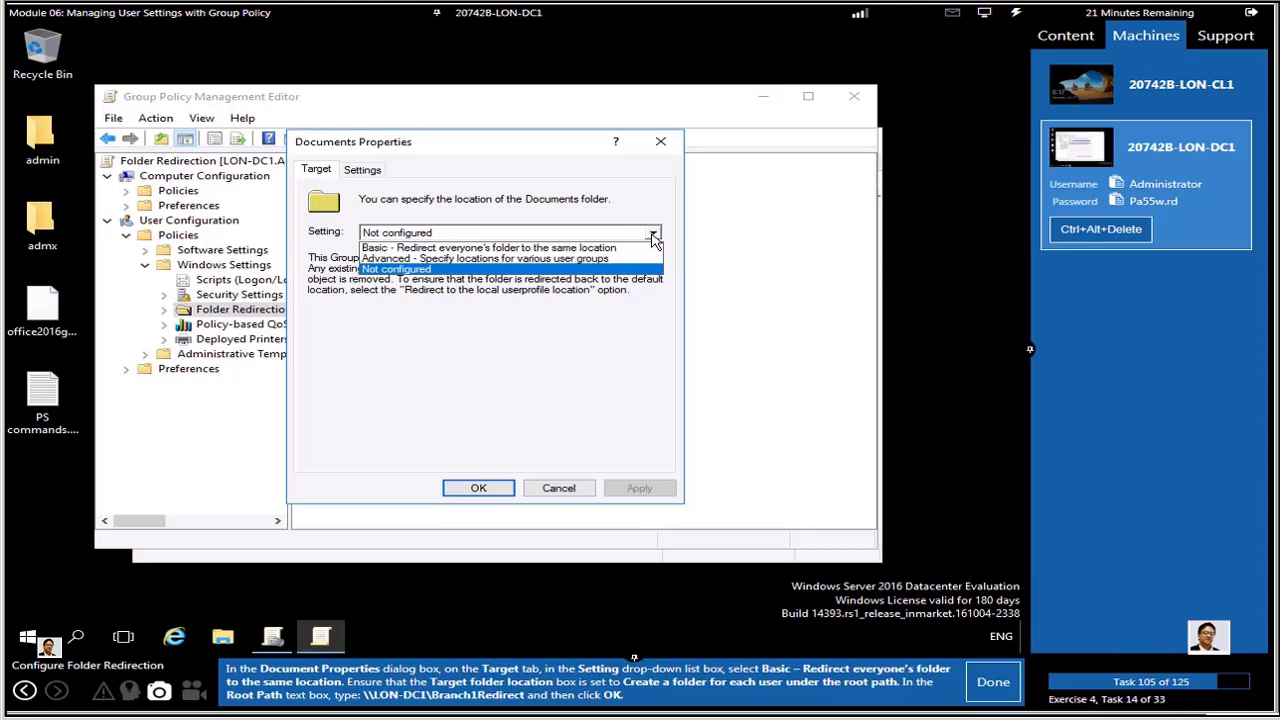
left_click(588, 250)
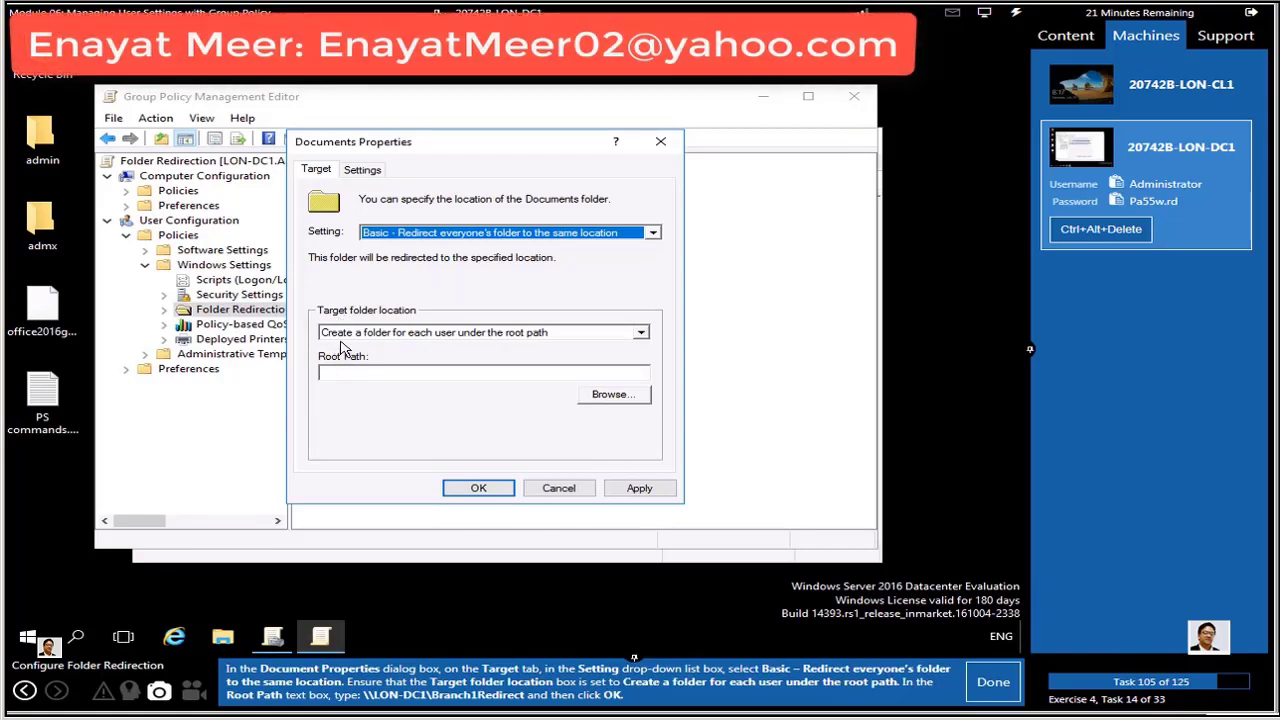
left_click(643, 337)
left_click(645, 338)
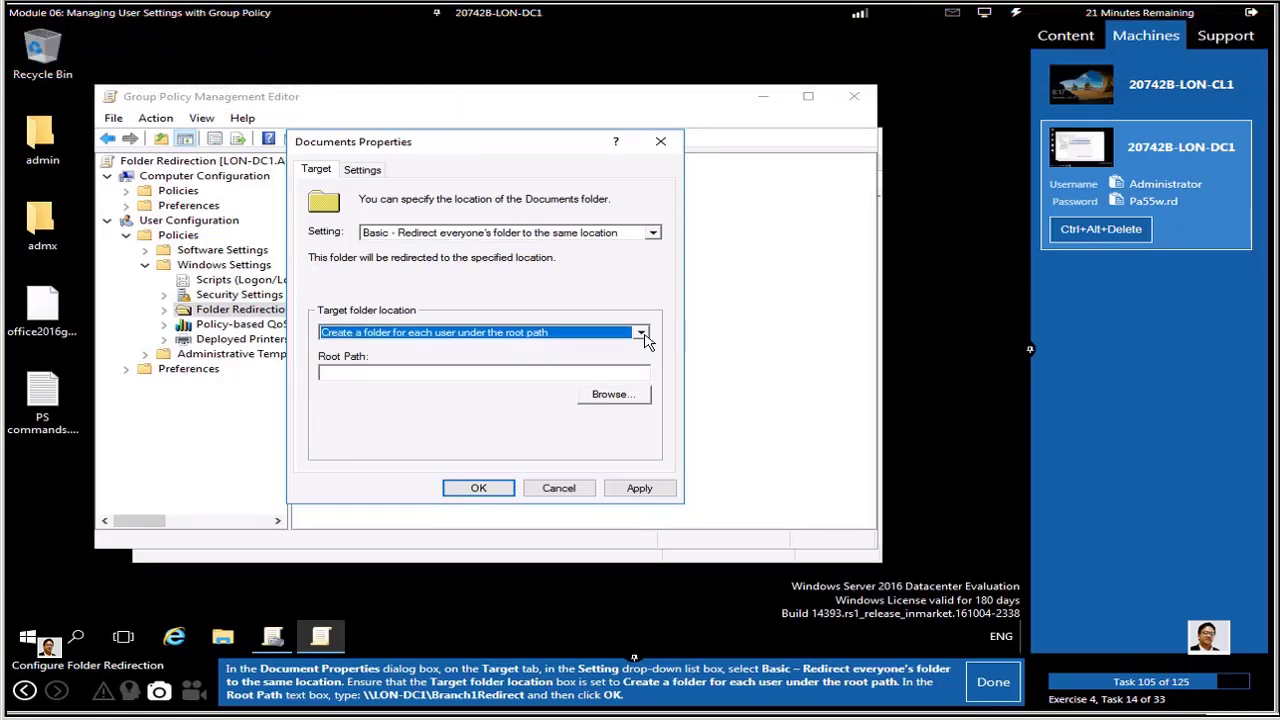
- Set the Documents root path to \\LON-DC1\Branch1Redirect and accept the compatibility warning, marking the configuration and confirmation tasks done
left_click(430, 374)
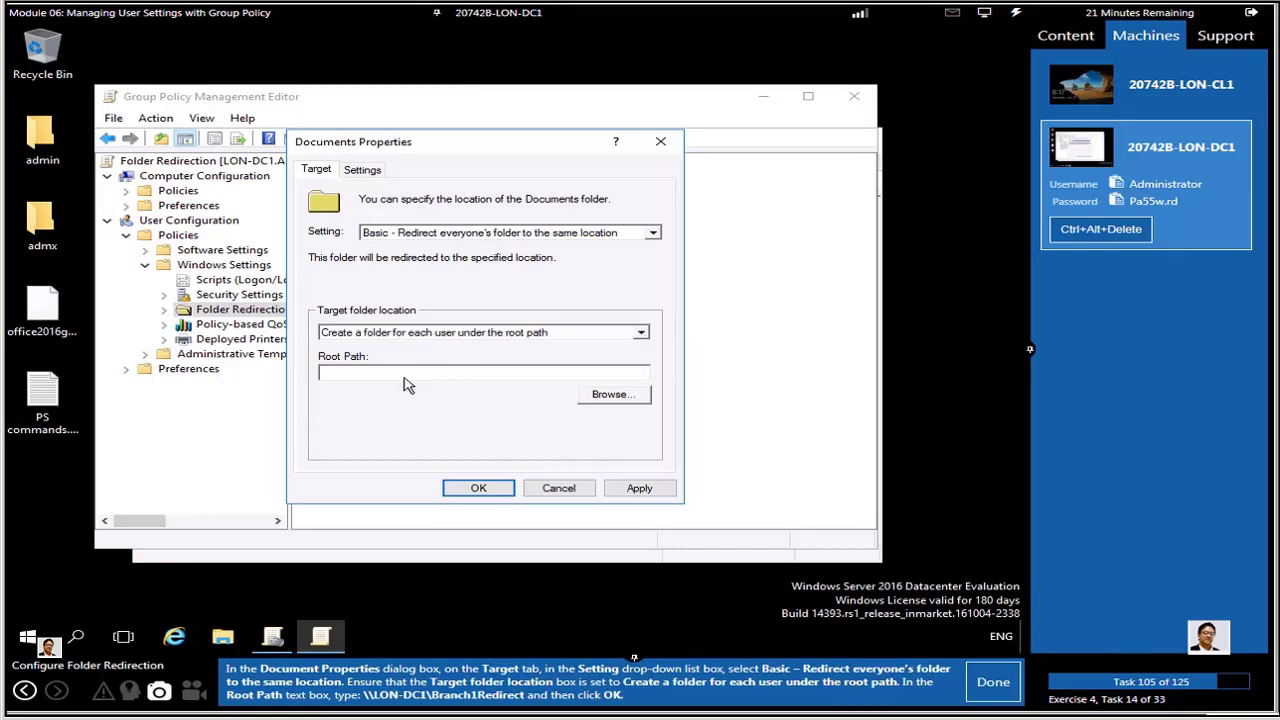
type("\\\\LON-DC1\\B")
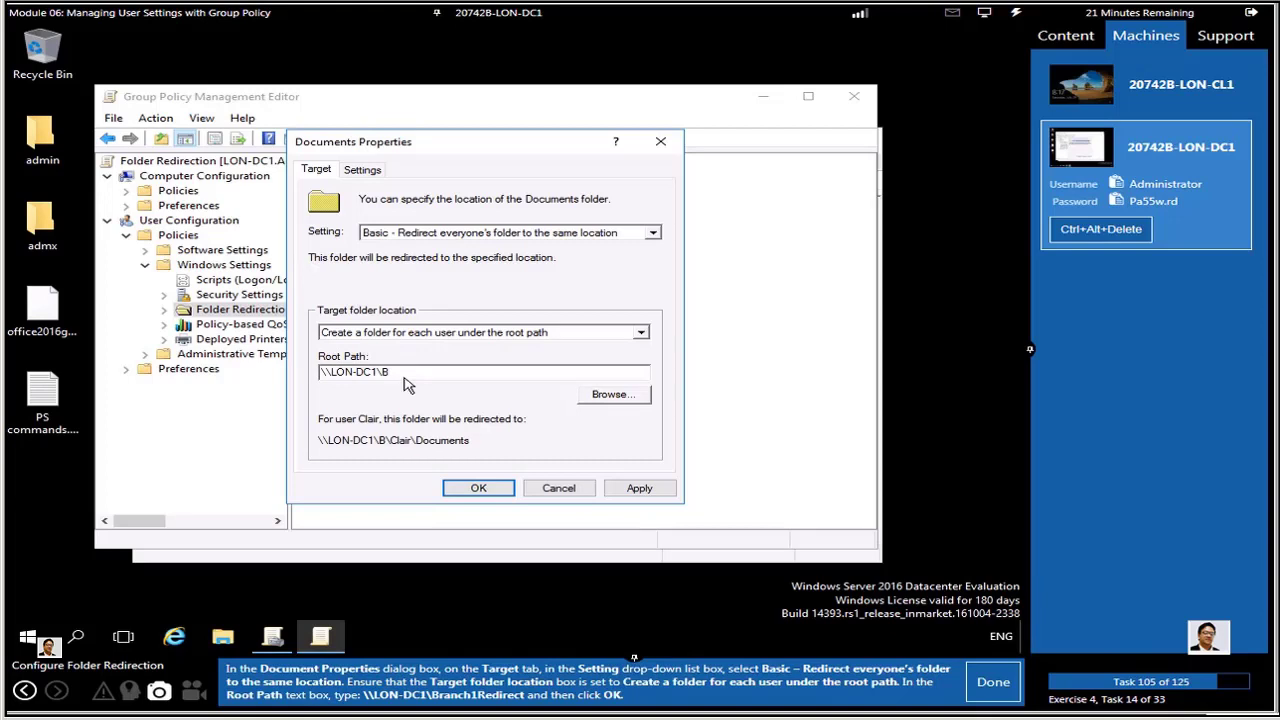
type("ranch")
type("1R")
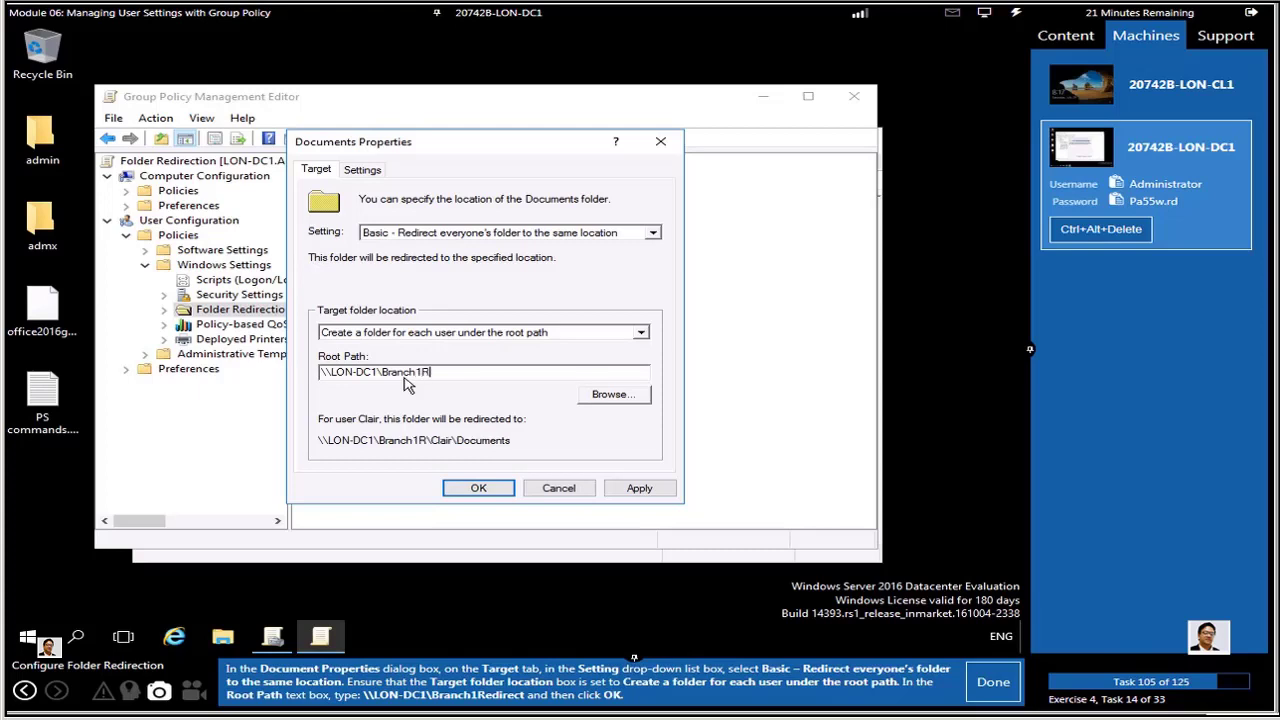
type("edirect")
left_click(480, 490)
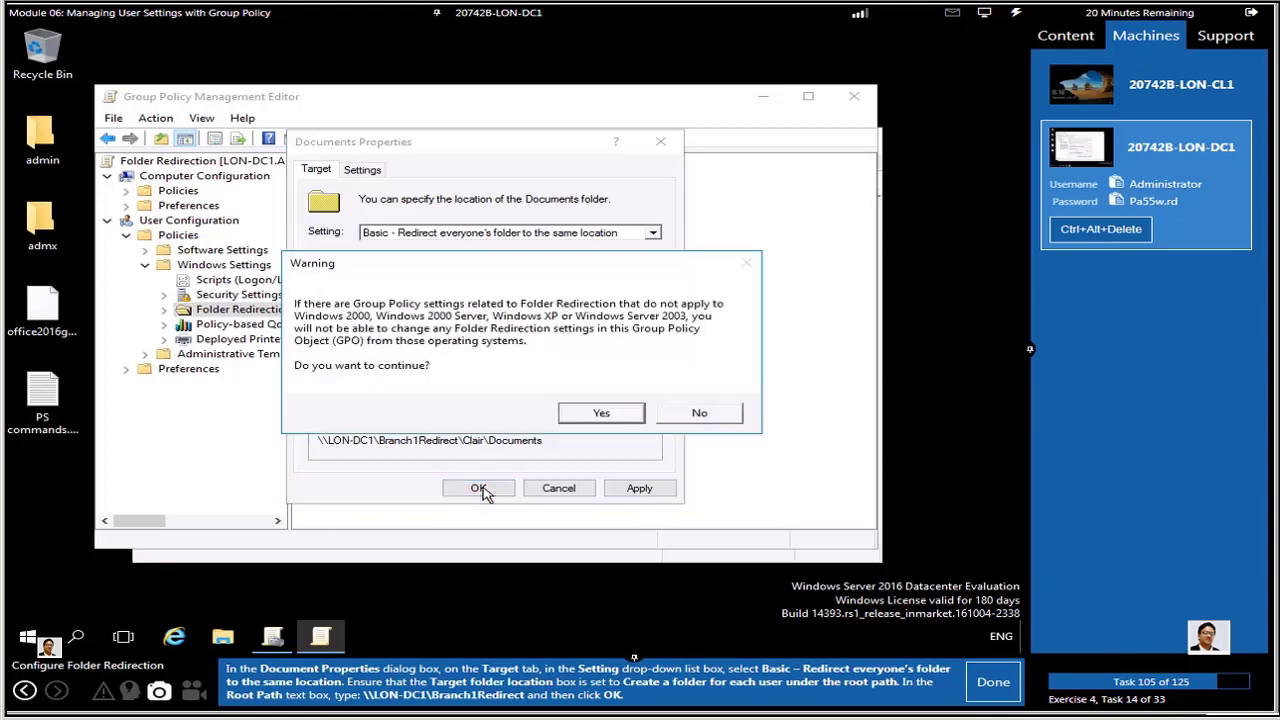
left_click(995, 688)
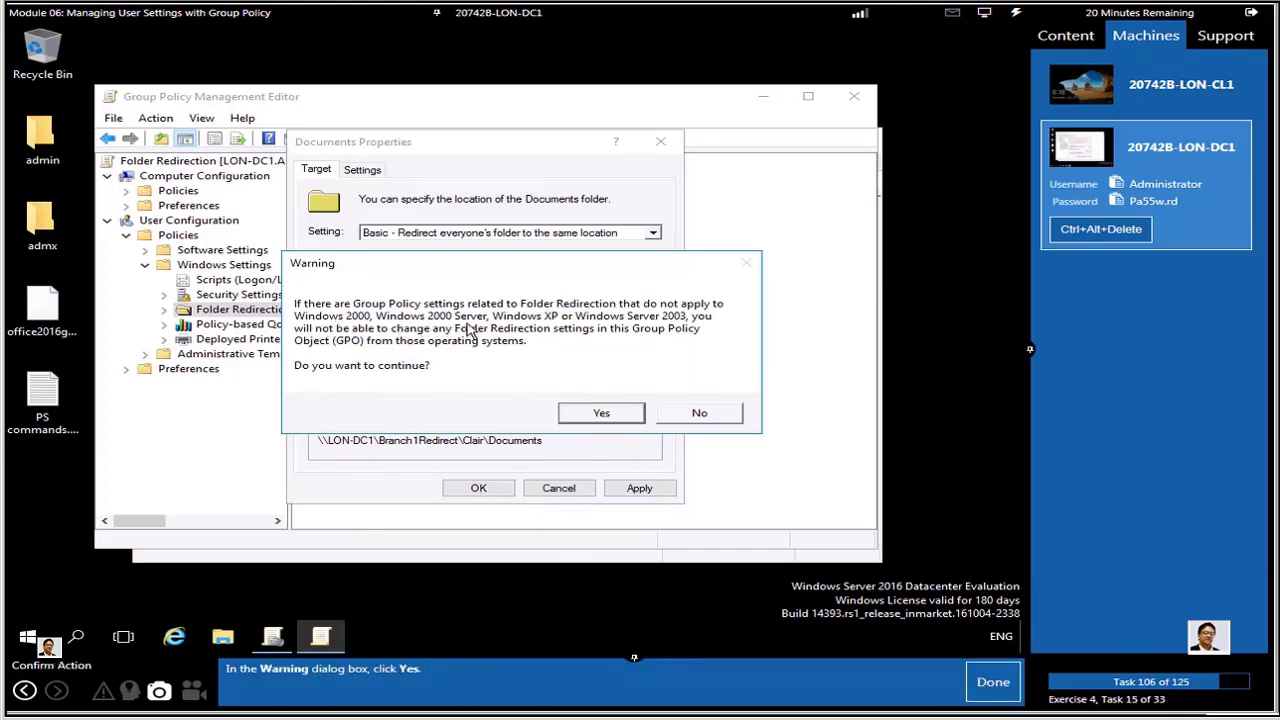
left_click(601, 414)
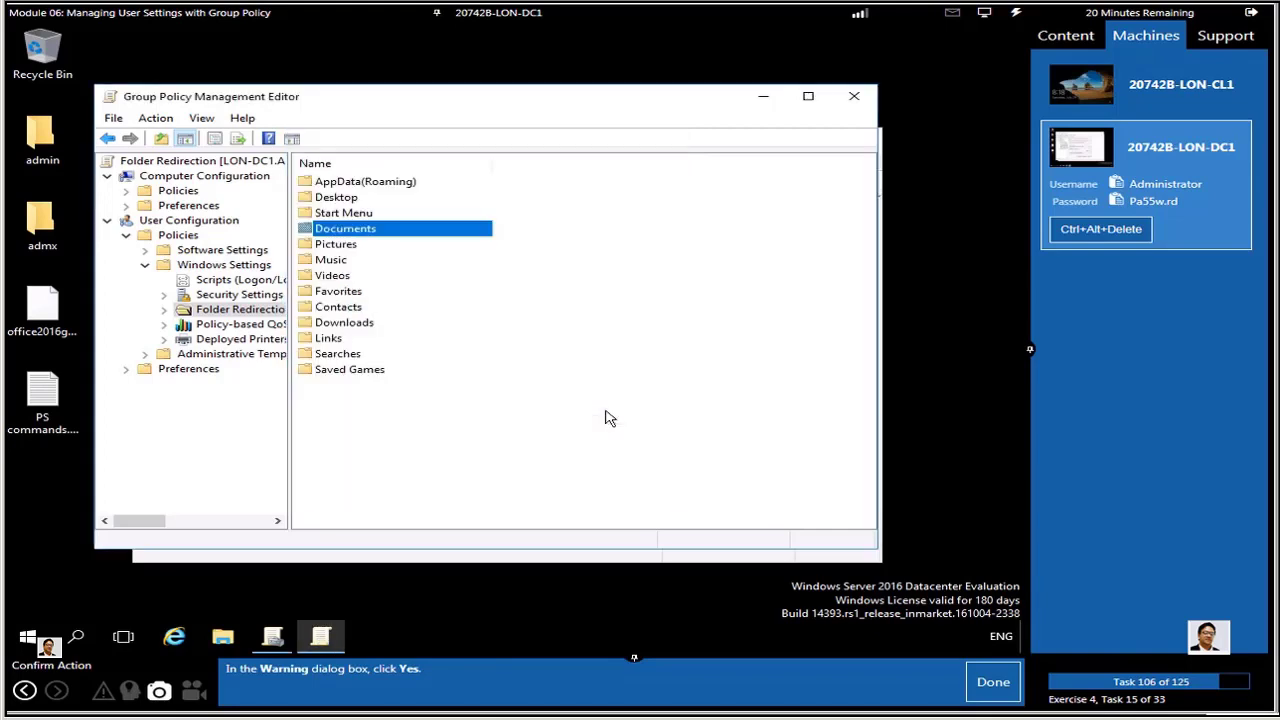
left_click(993, 684)
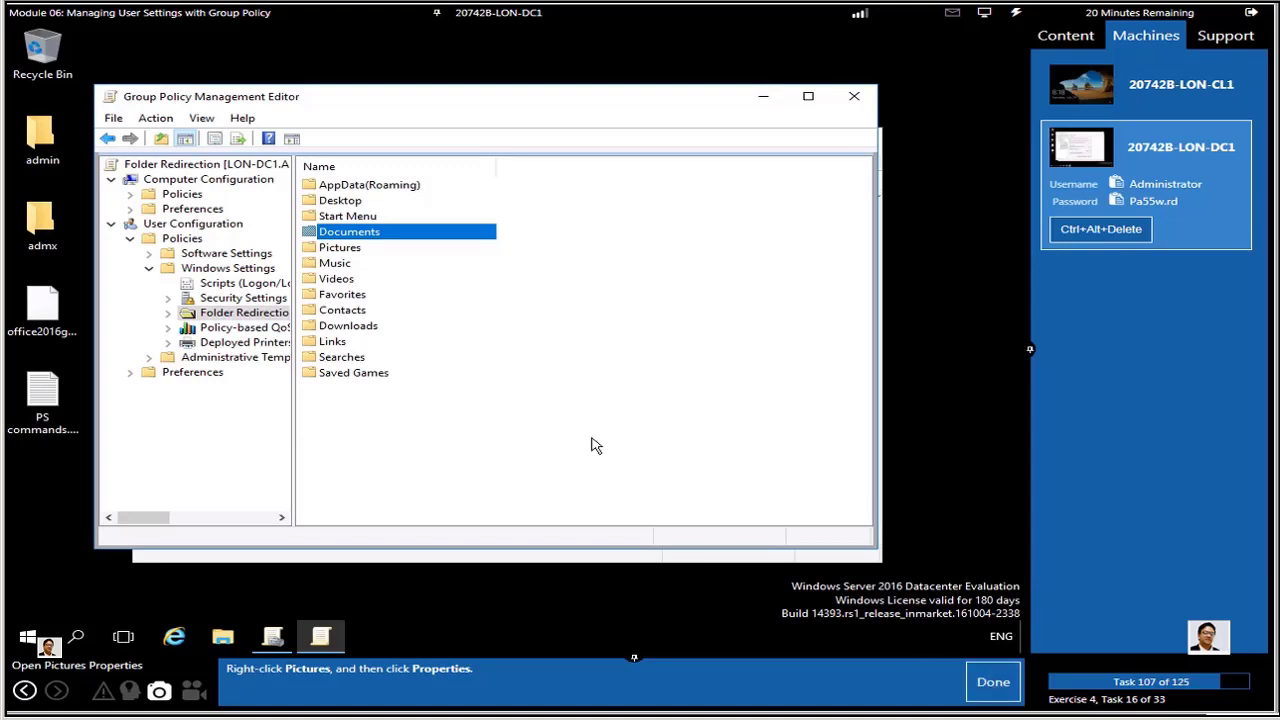
- Set the Pictures folder's redirection to Follow the Documents folder and accept the compatibility warning, marking the three related lab tasks done
left_click(346, 252)
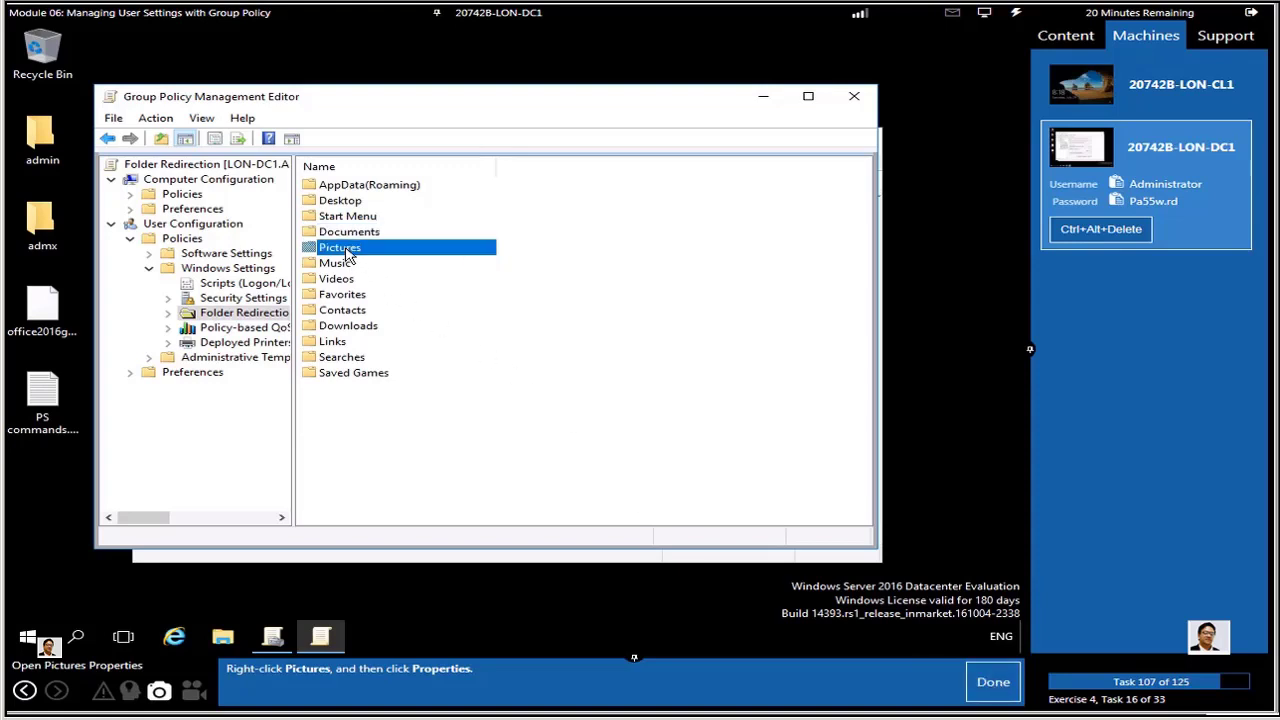
right_click(346, 255)
left_click(392, 262)
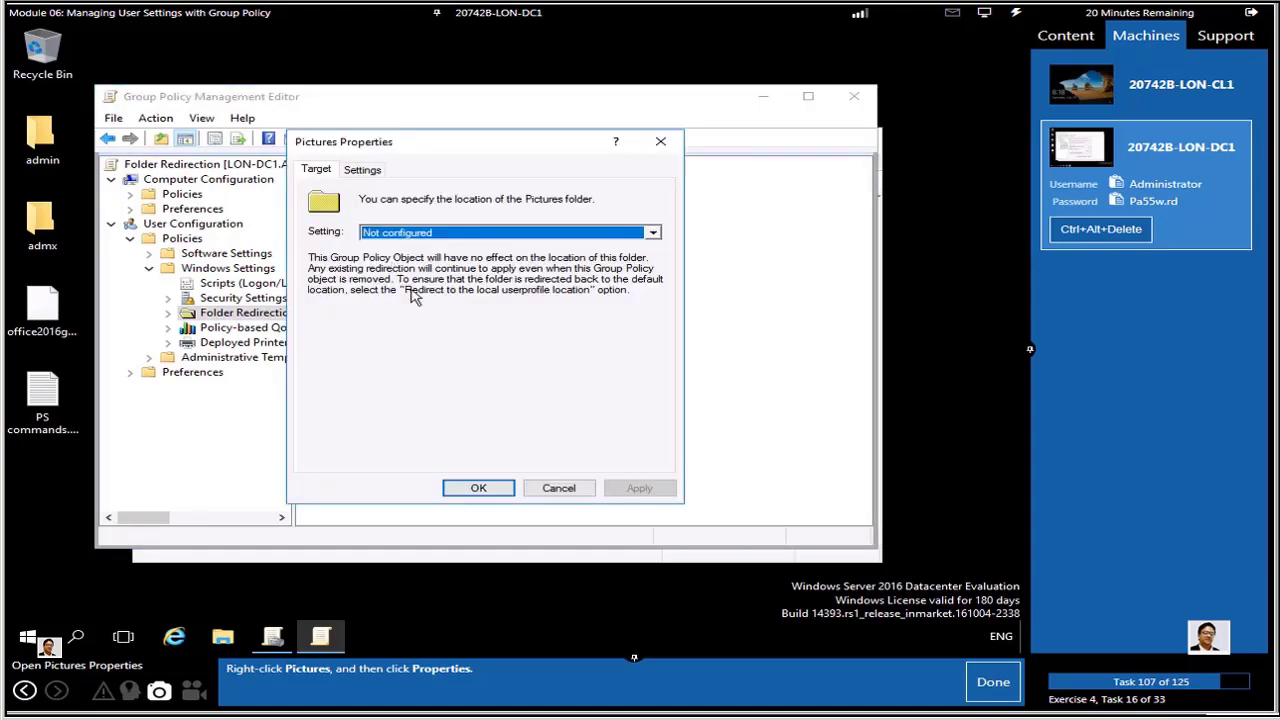
left_click(978, 686)
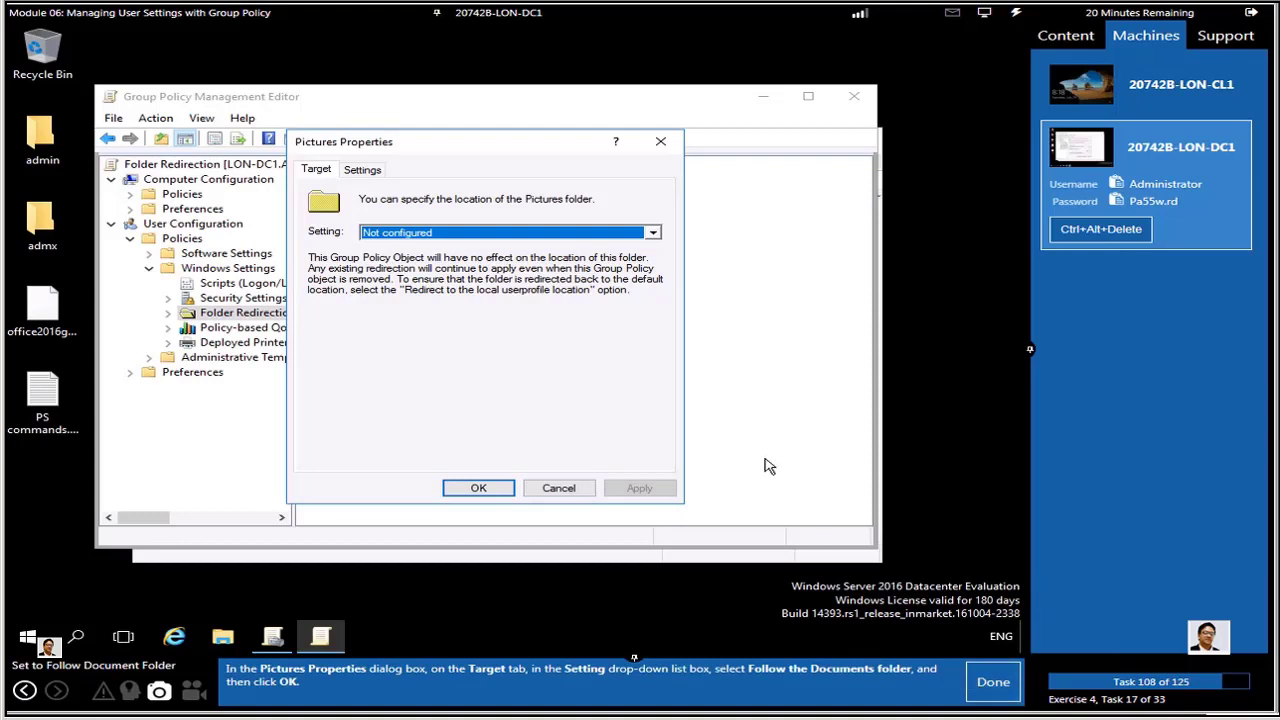
left_click(652, 236)
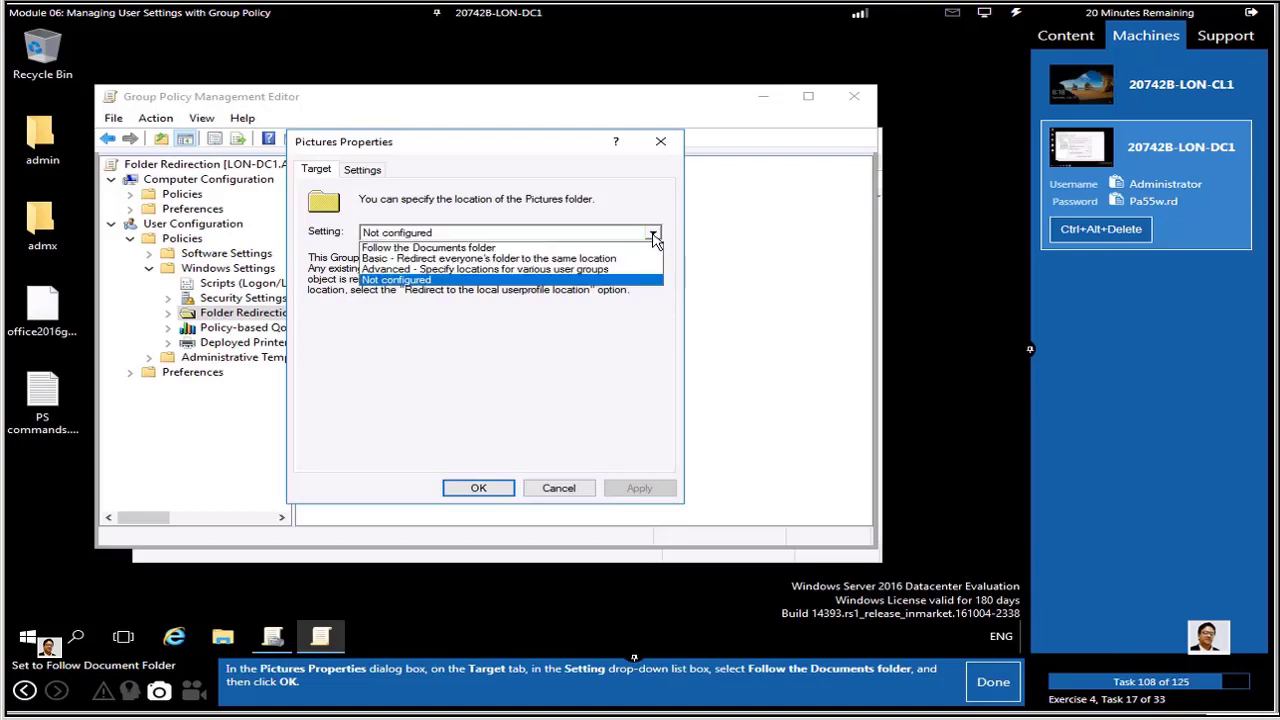
left_click(590, 248)
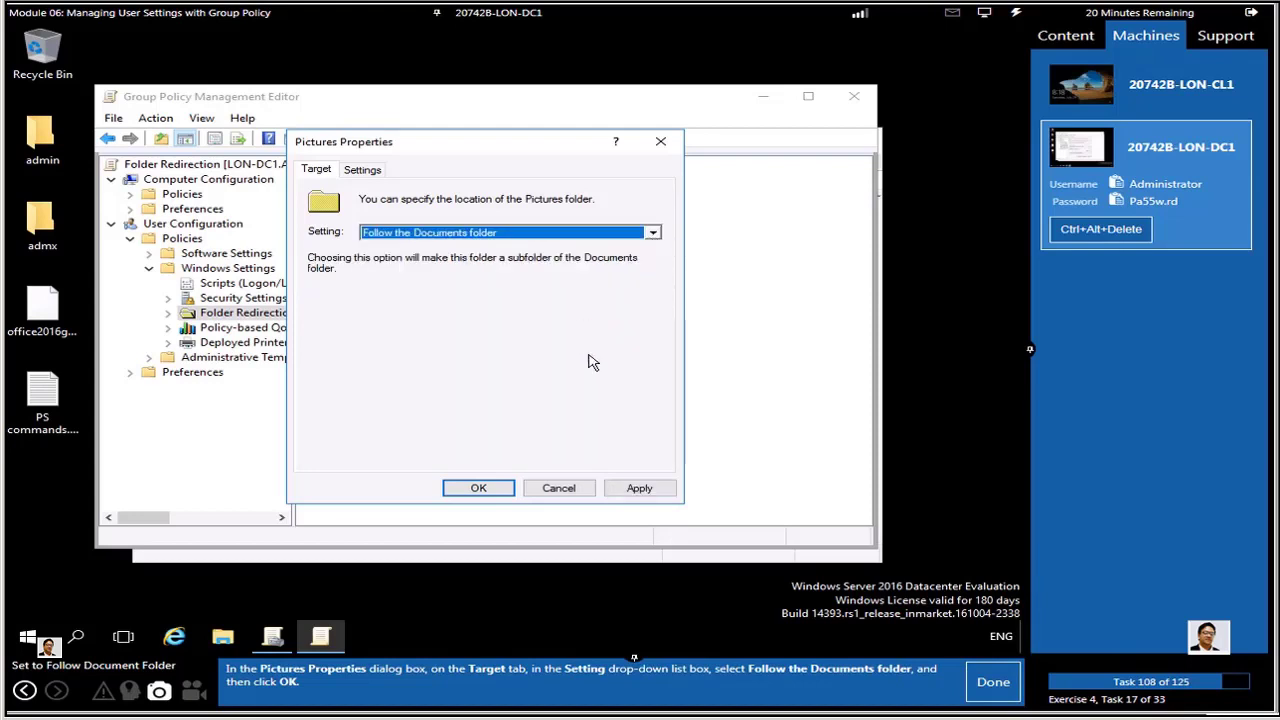
left_click(479, 489)
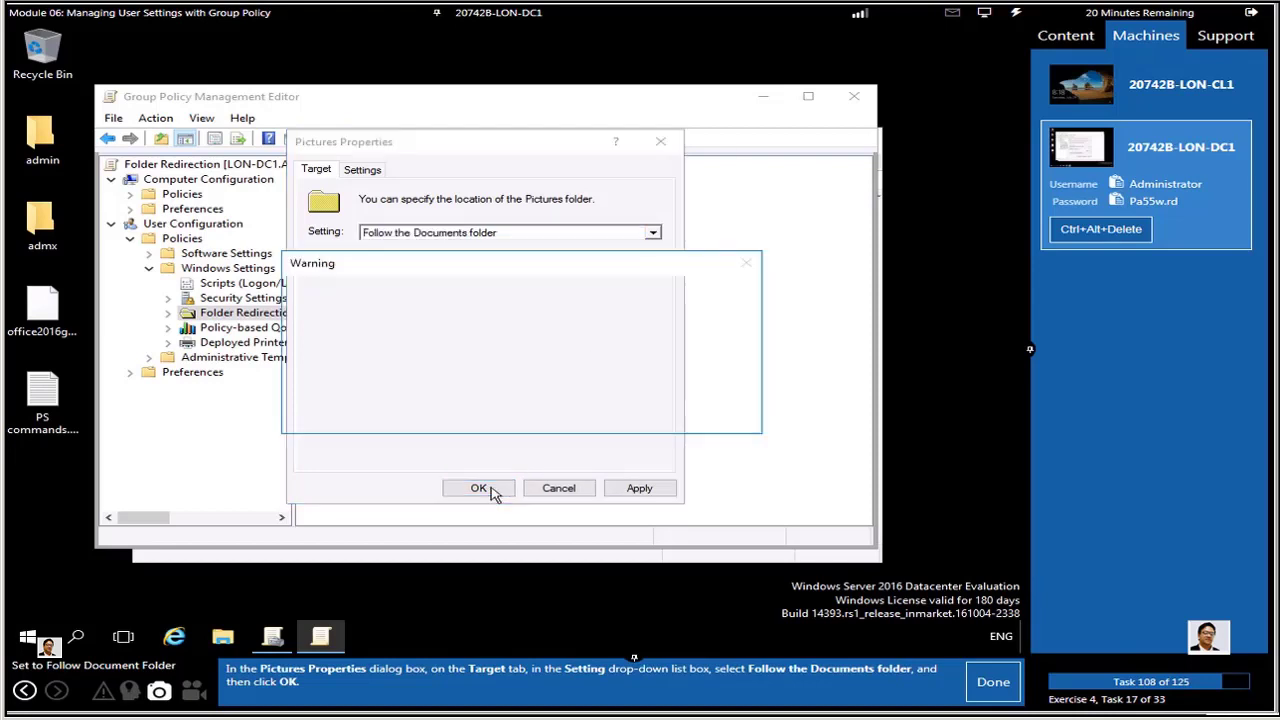
left_click(993, 685)
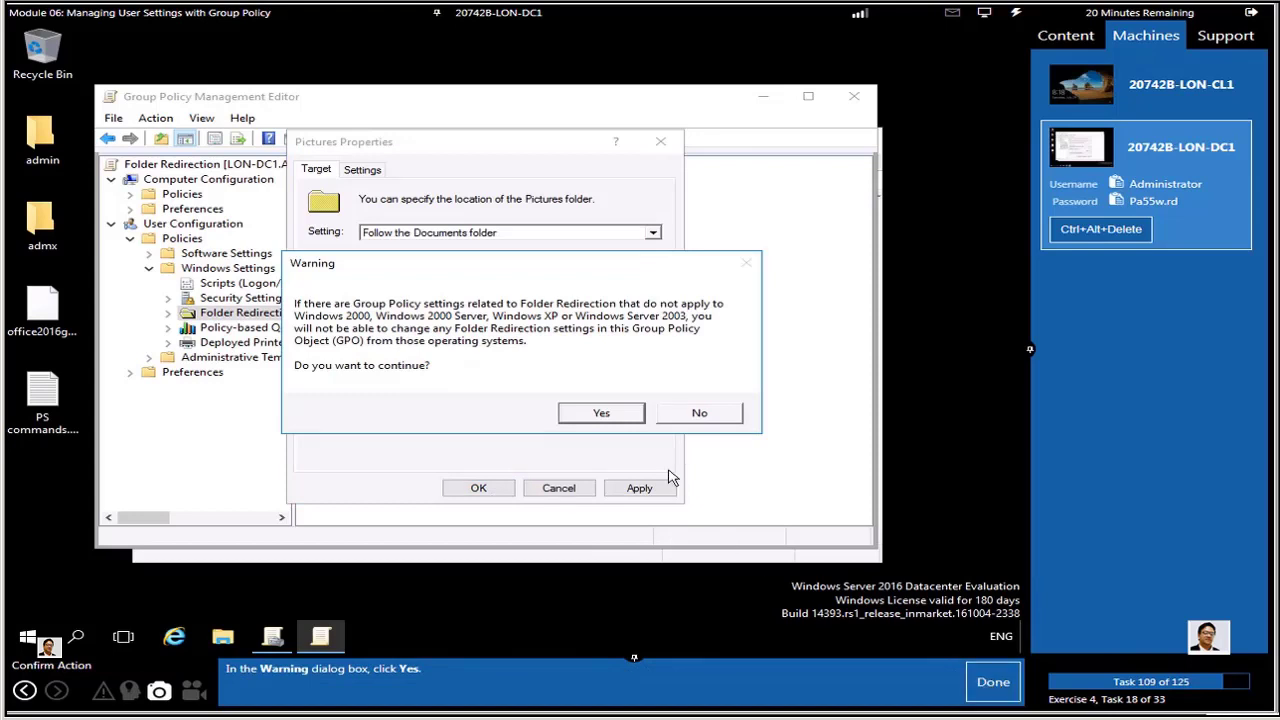
left_click(619, 417)
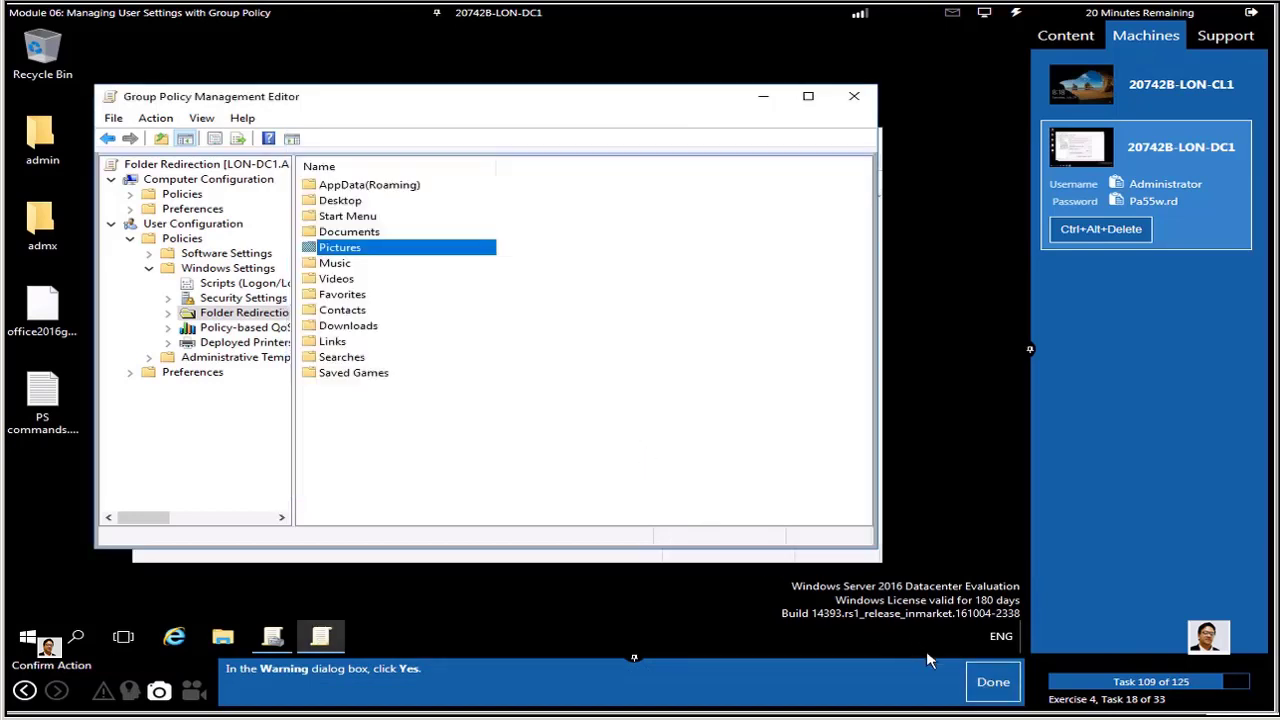
left_click(985, 688)
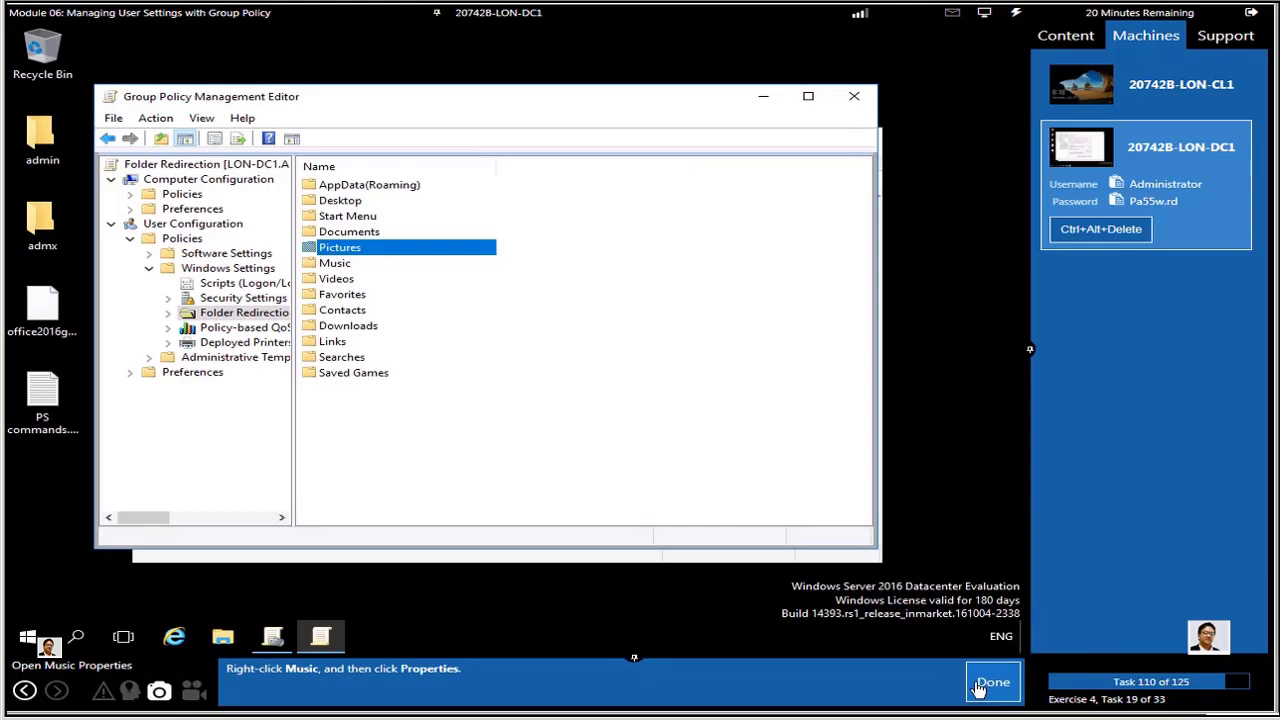
- Set the Music folder's redirection to Follow the Documents folder and accept the compatibility warning, marking its three lab tasks done
left_click(345, 266)
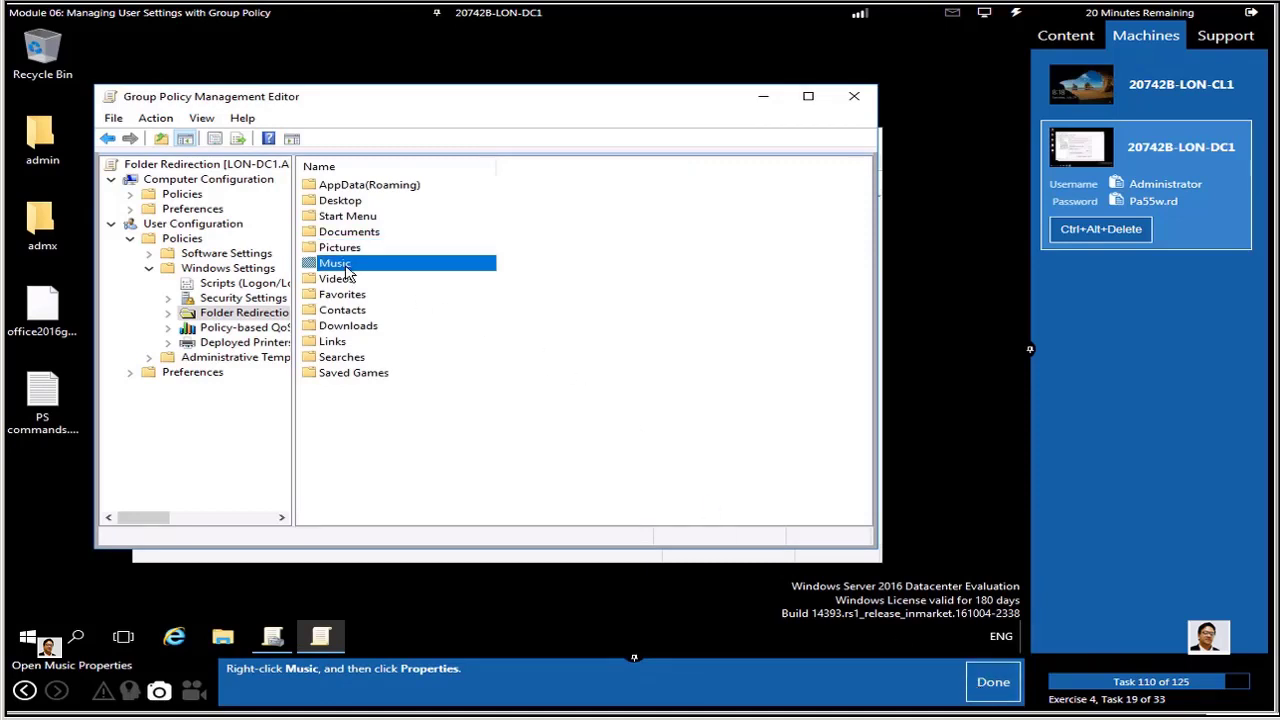
right_click(347, 267)
left_click(380, 281)
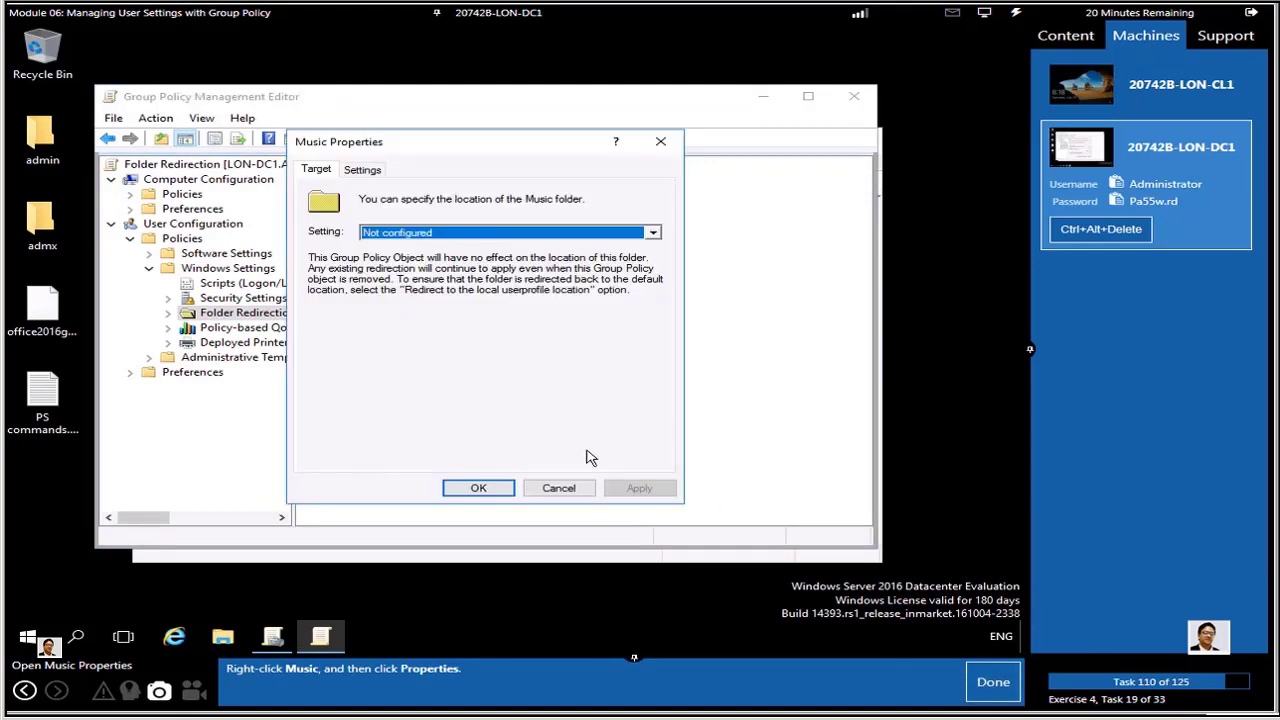
left_click(998, 682)
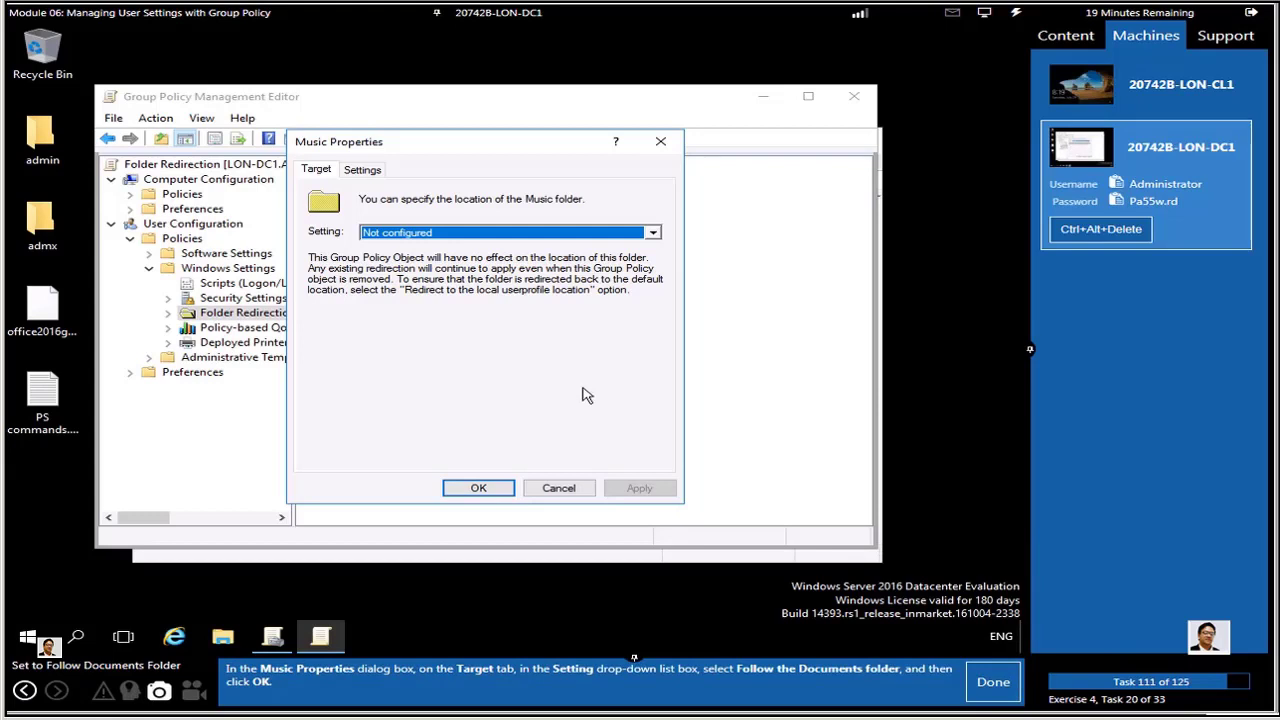
left_click(652, 234)
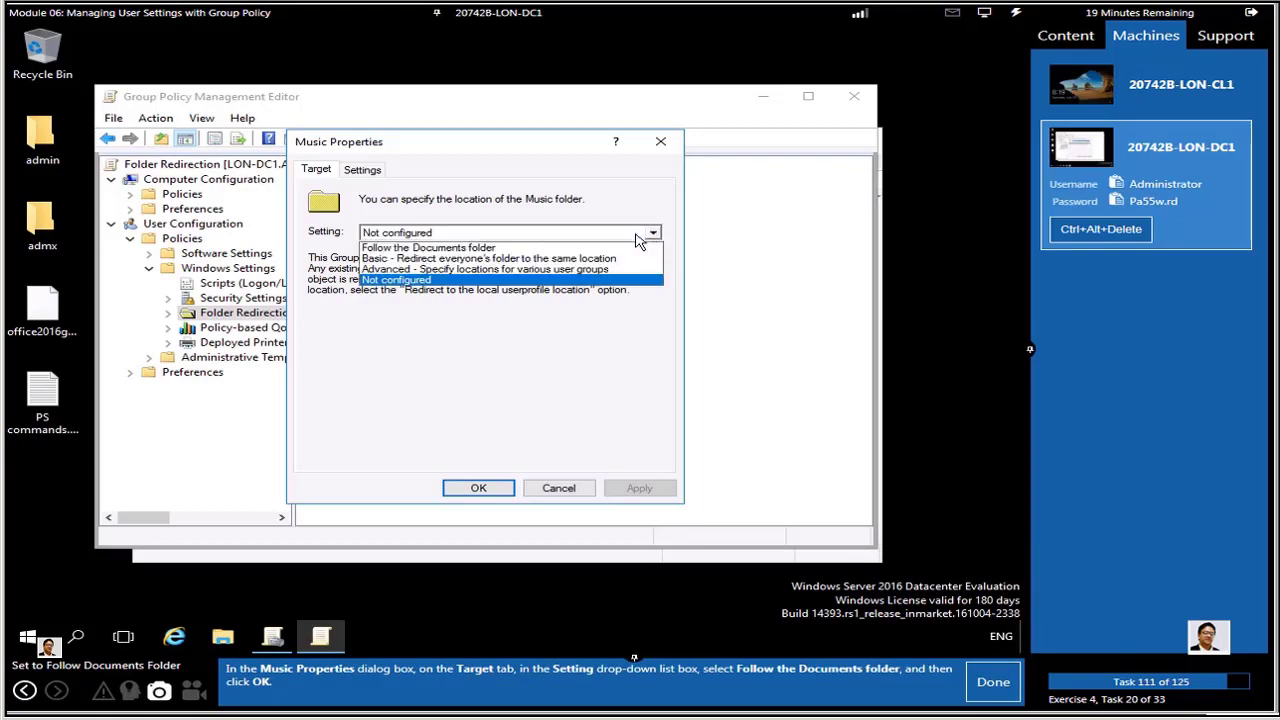
left_click(540, 248)
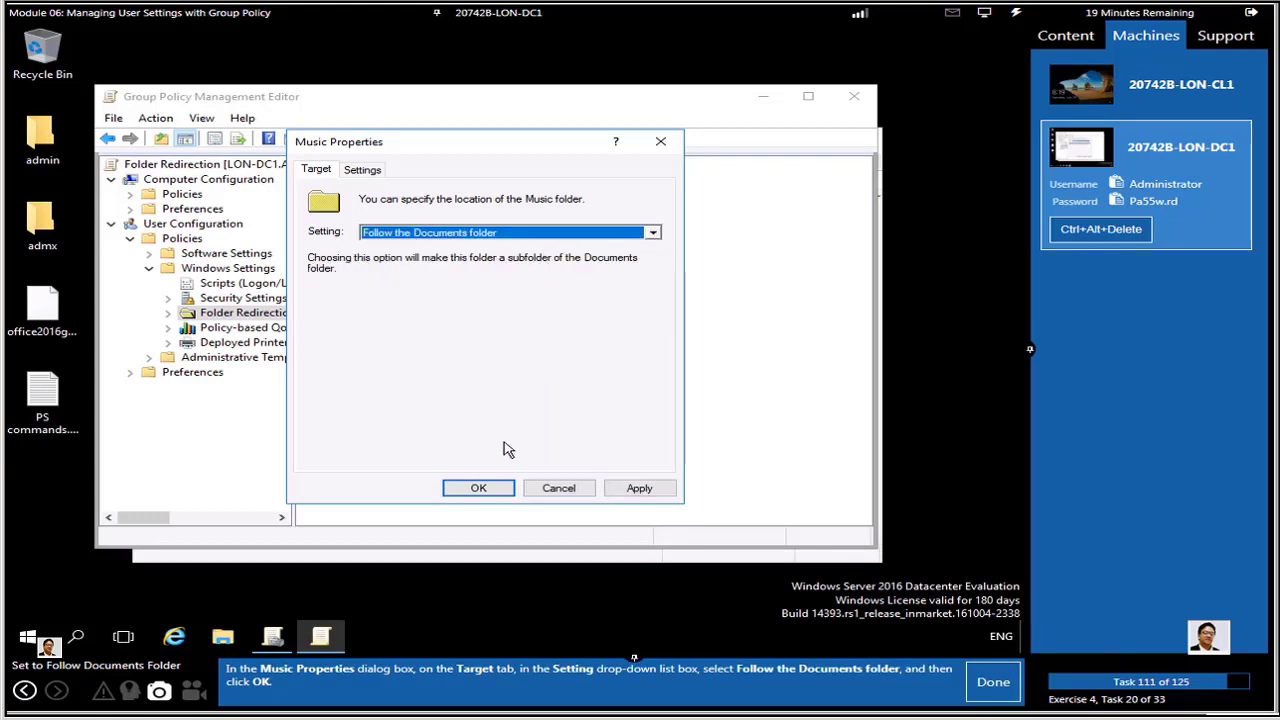
left_click(477, 490)
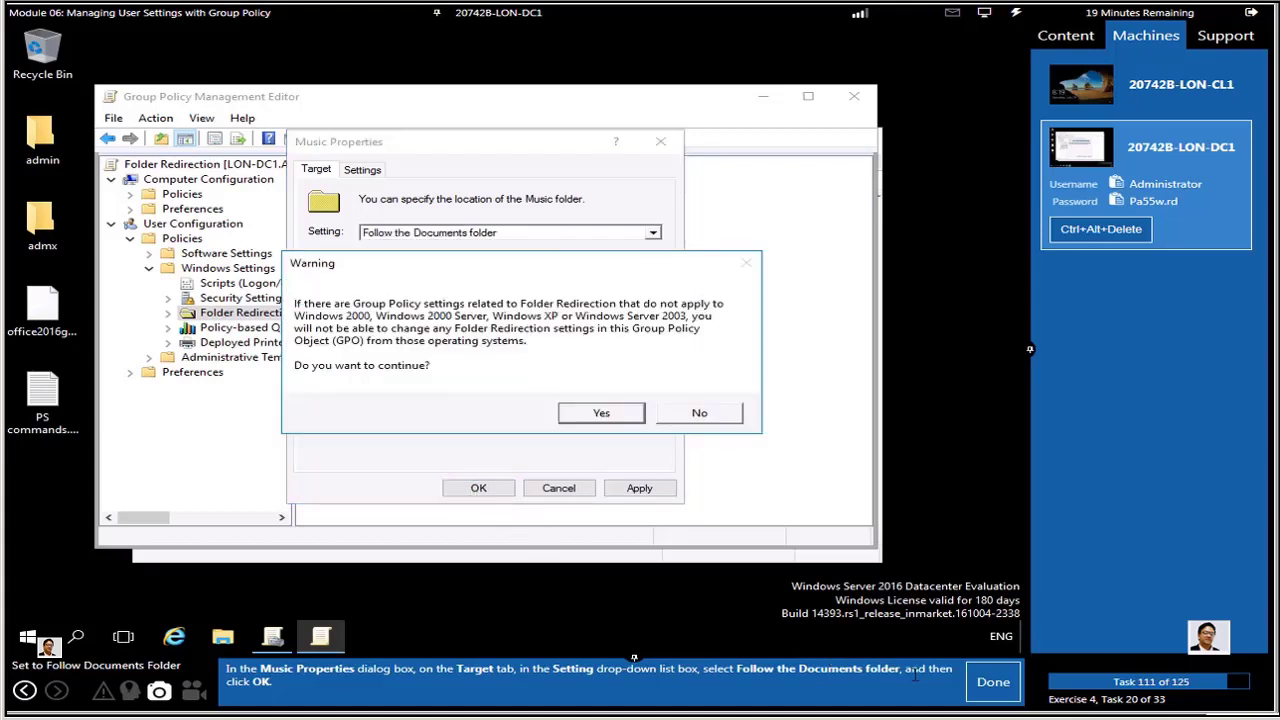
left_click(993, 682)
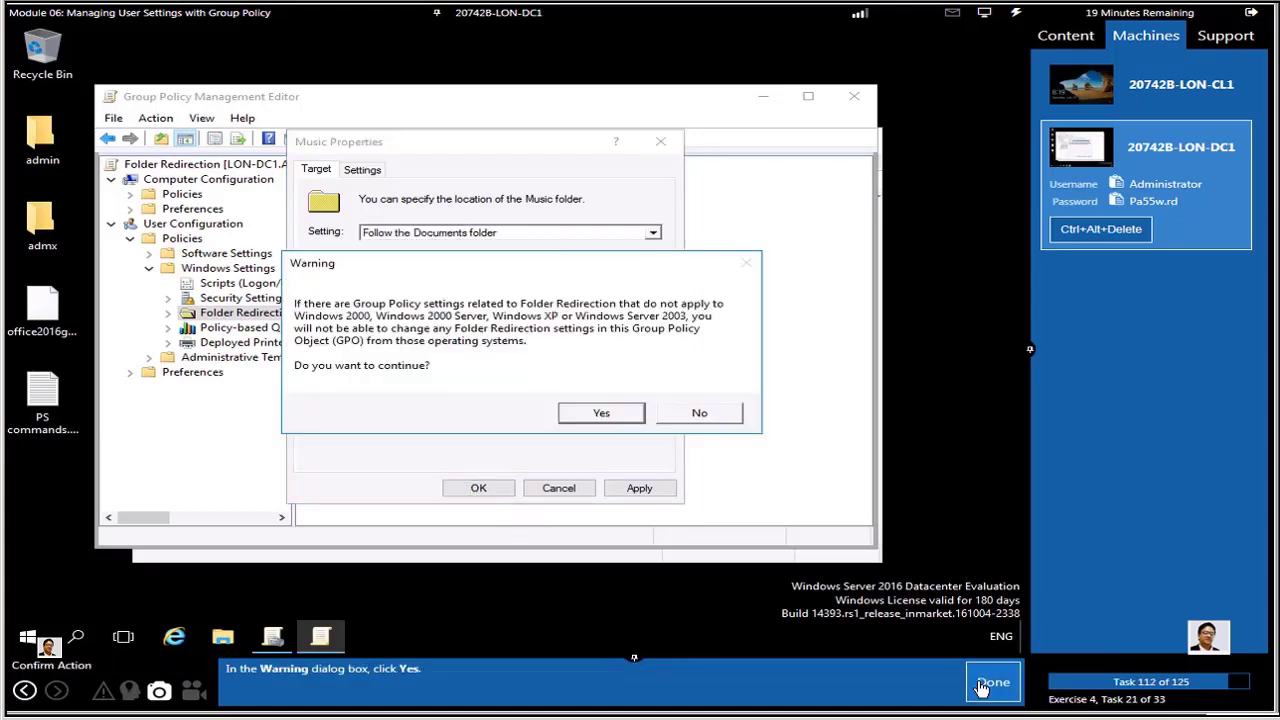
left_click(603, 413)
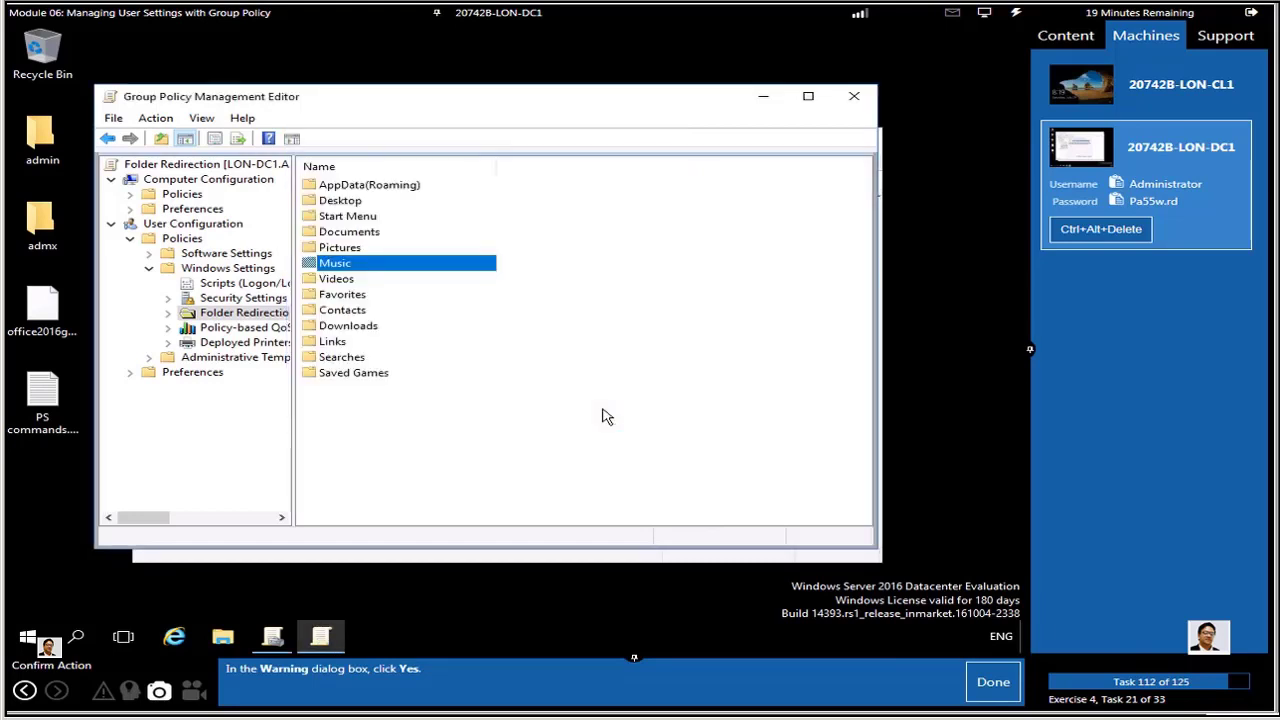
left_click(986, 682)
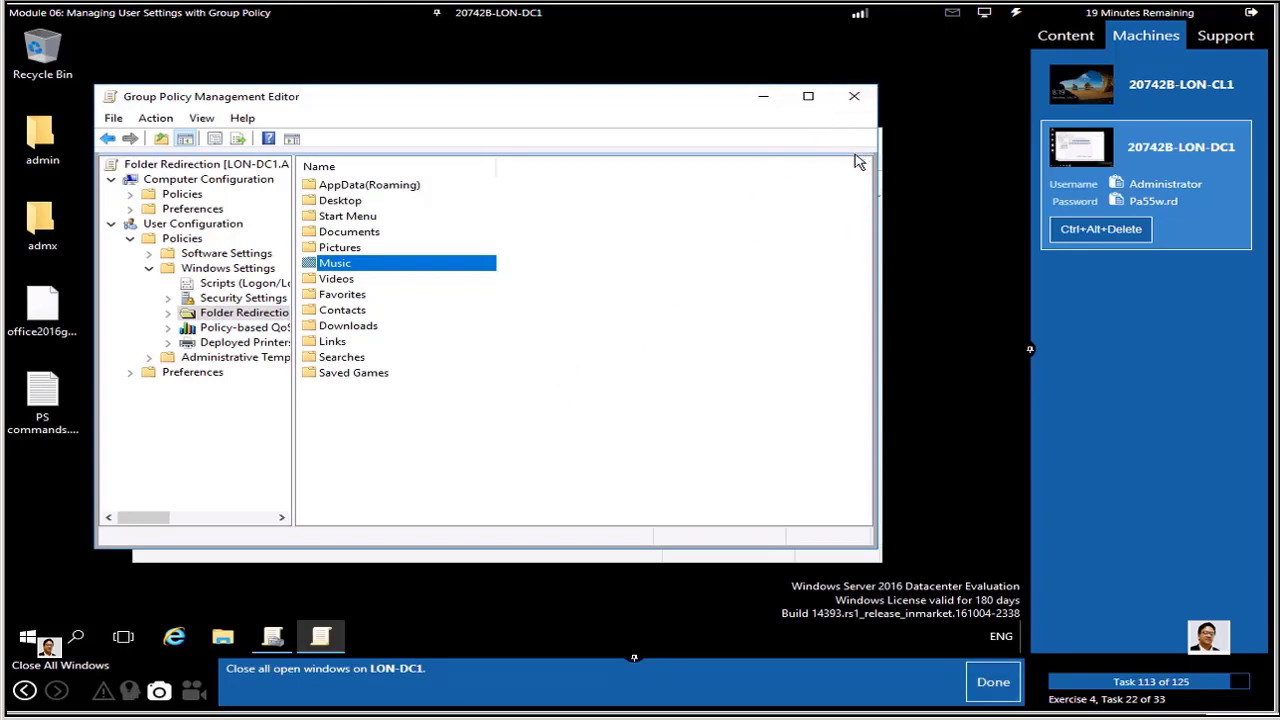
- Close both Group Policy windows and view the contents of Local Disk (C:) in File Explorer, marking the close-windows task done
left_click(855, 97)
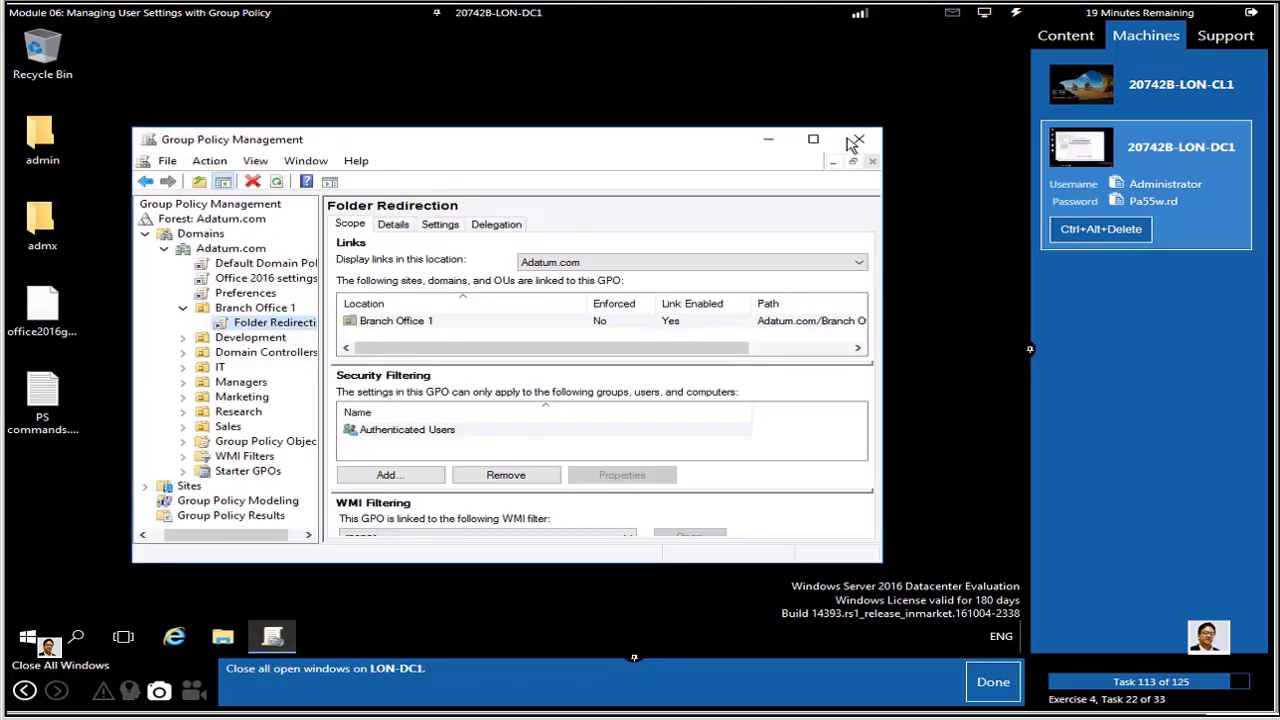
left_click(859, 140)
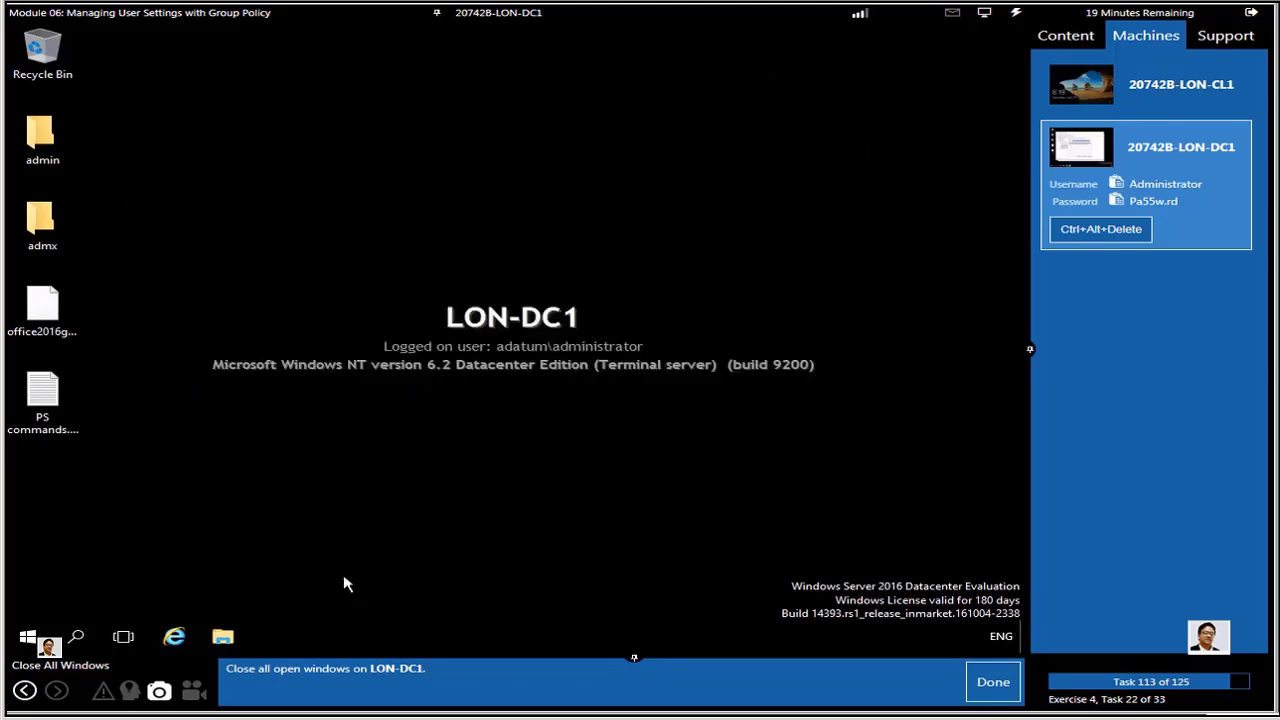
left_click(224, 640)
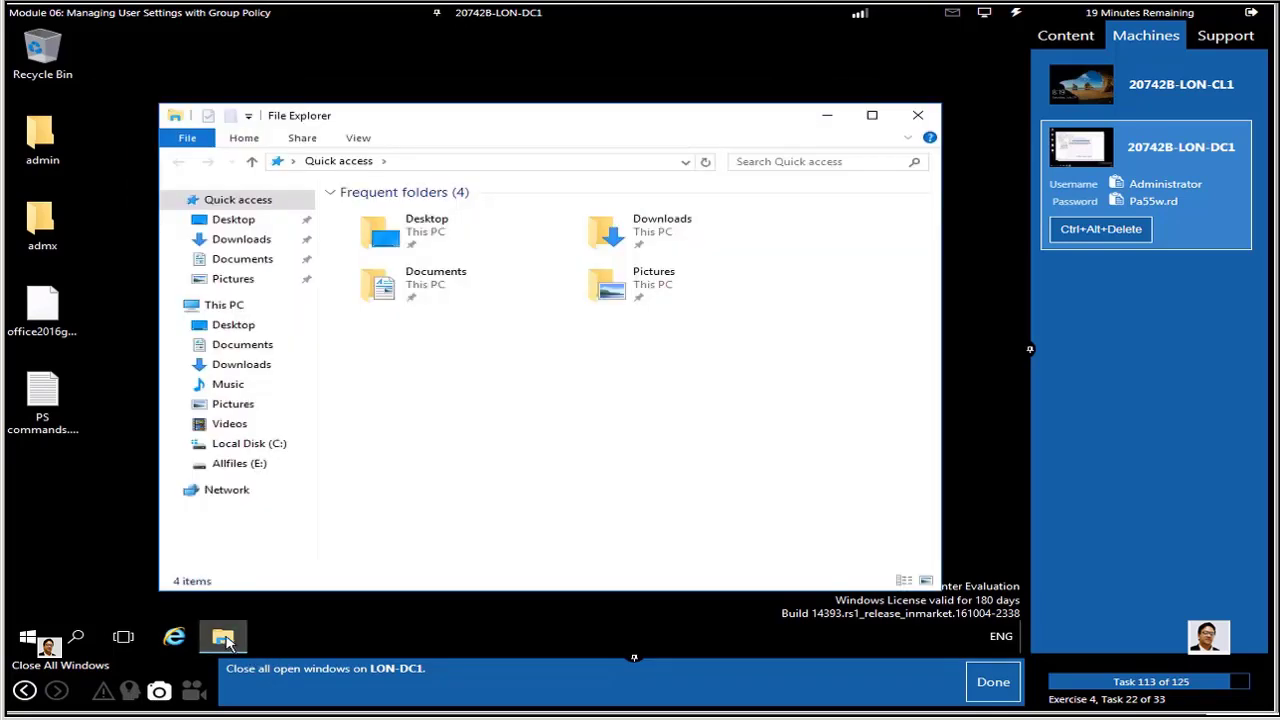
left_click(250, 445)
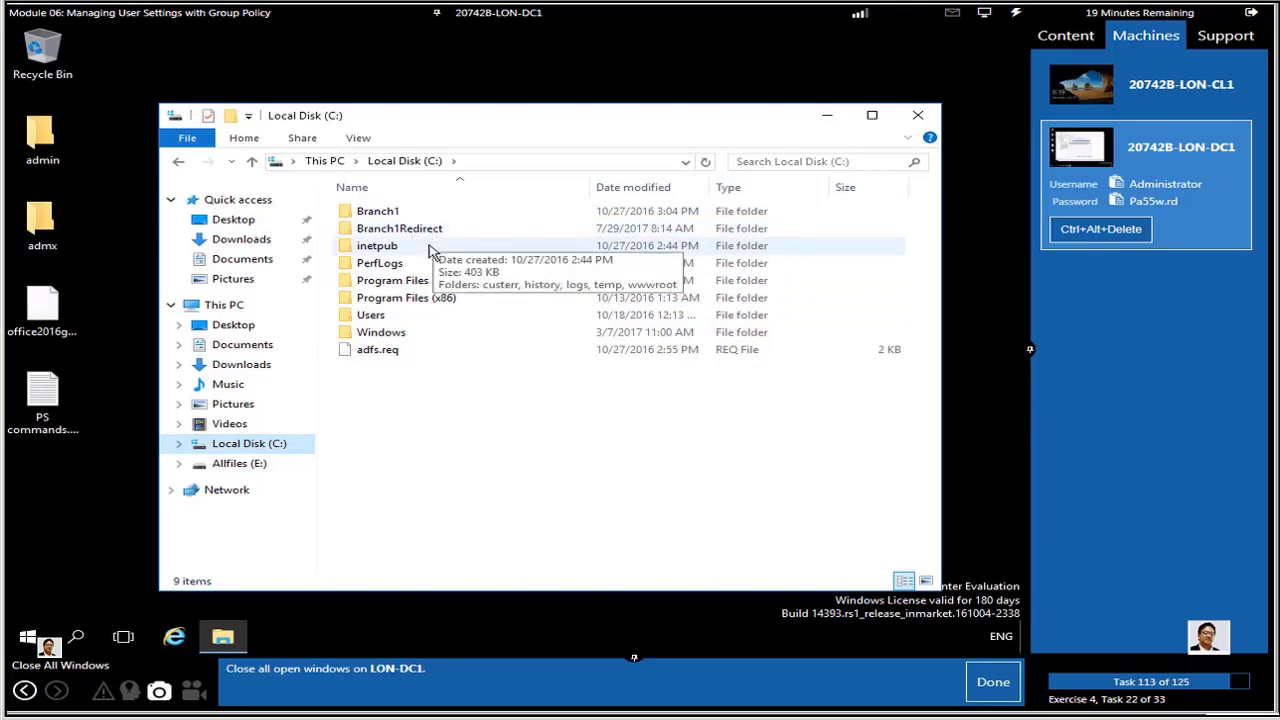
left_click(990, 690)
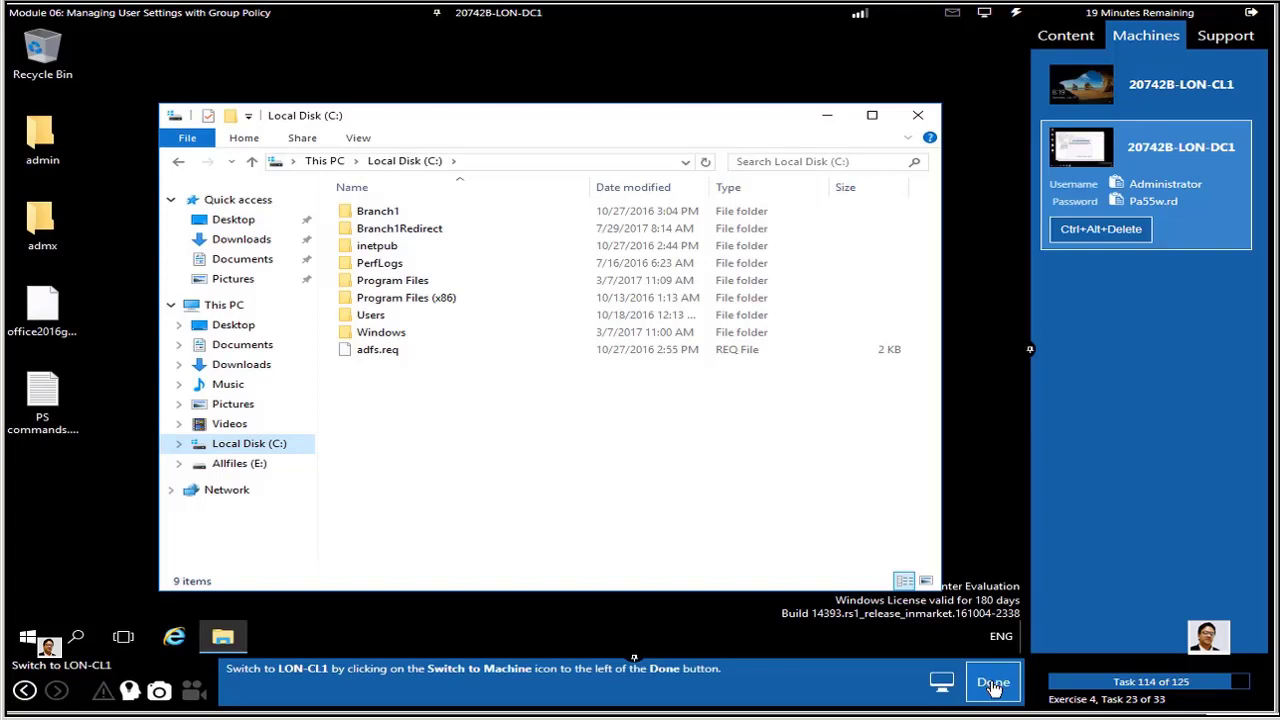
- Switch to the 20742B-LON-CL1 machine and sign in to the preselected domain user with the account password, marking both tasks done
left_click(1156, 87)
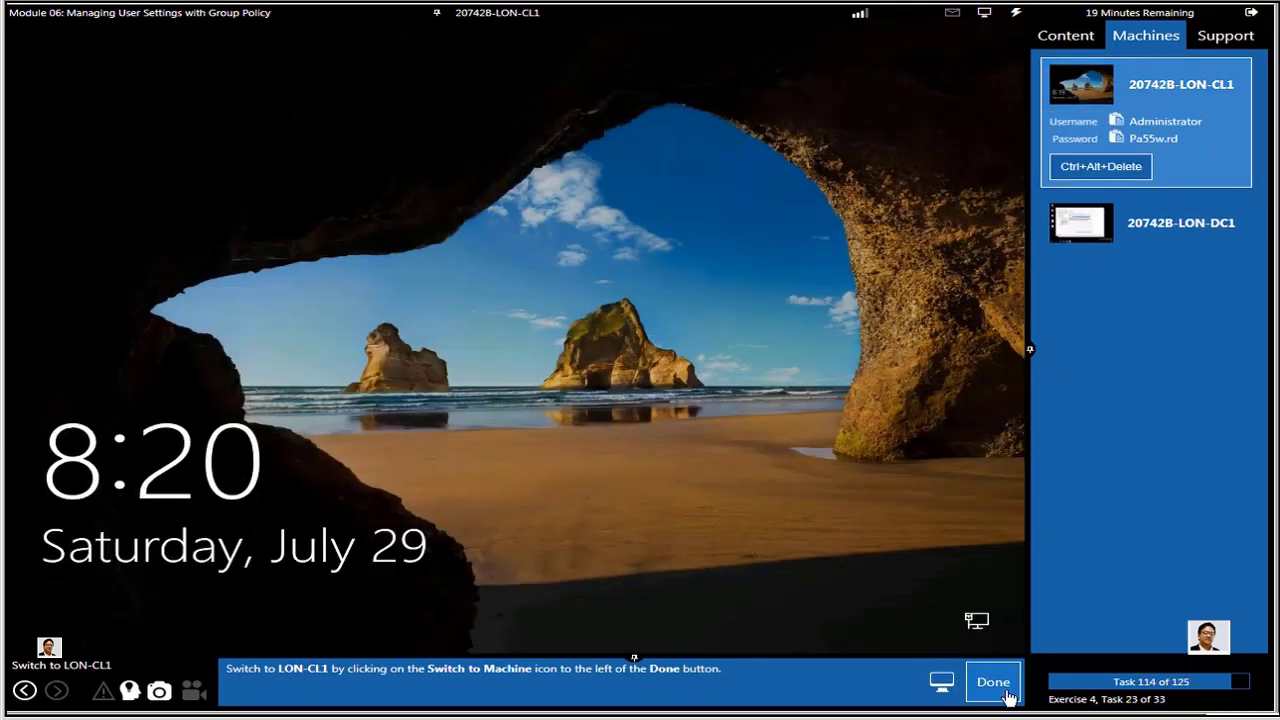
left_click(996, 690)
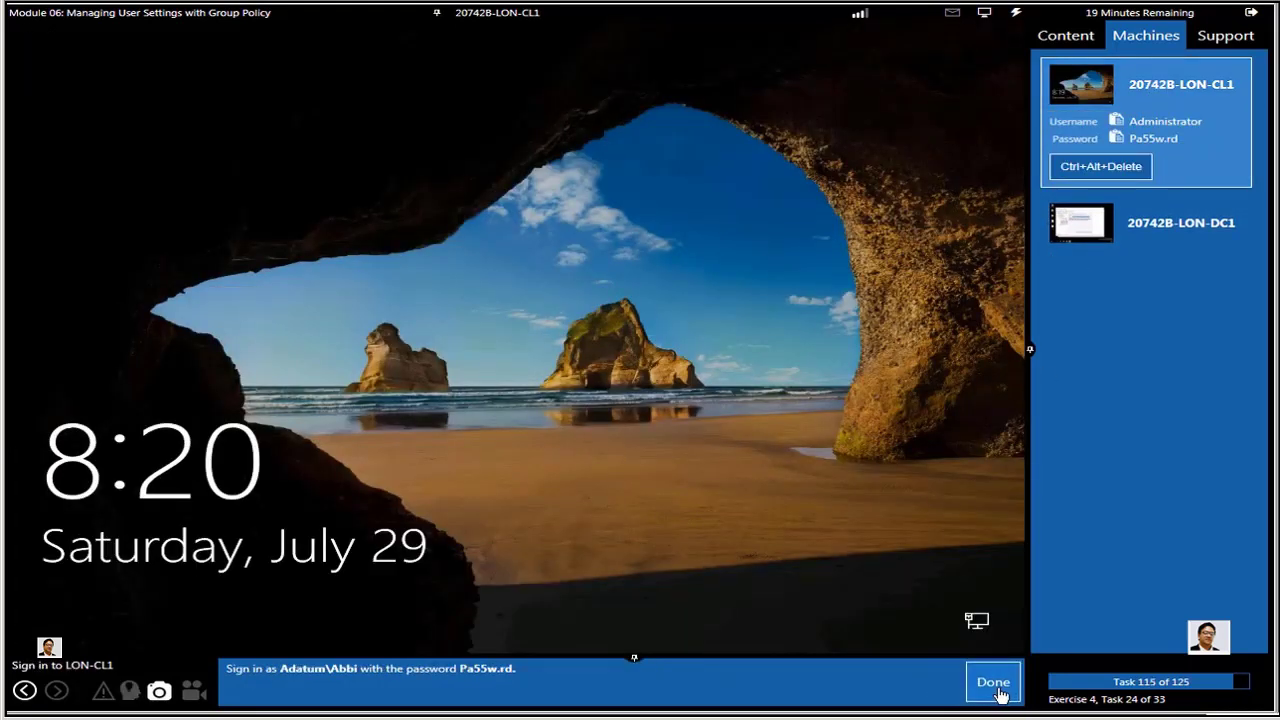
left_click(1016, 12)
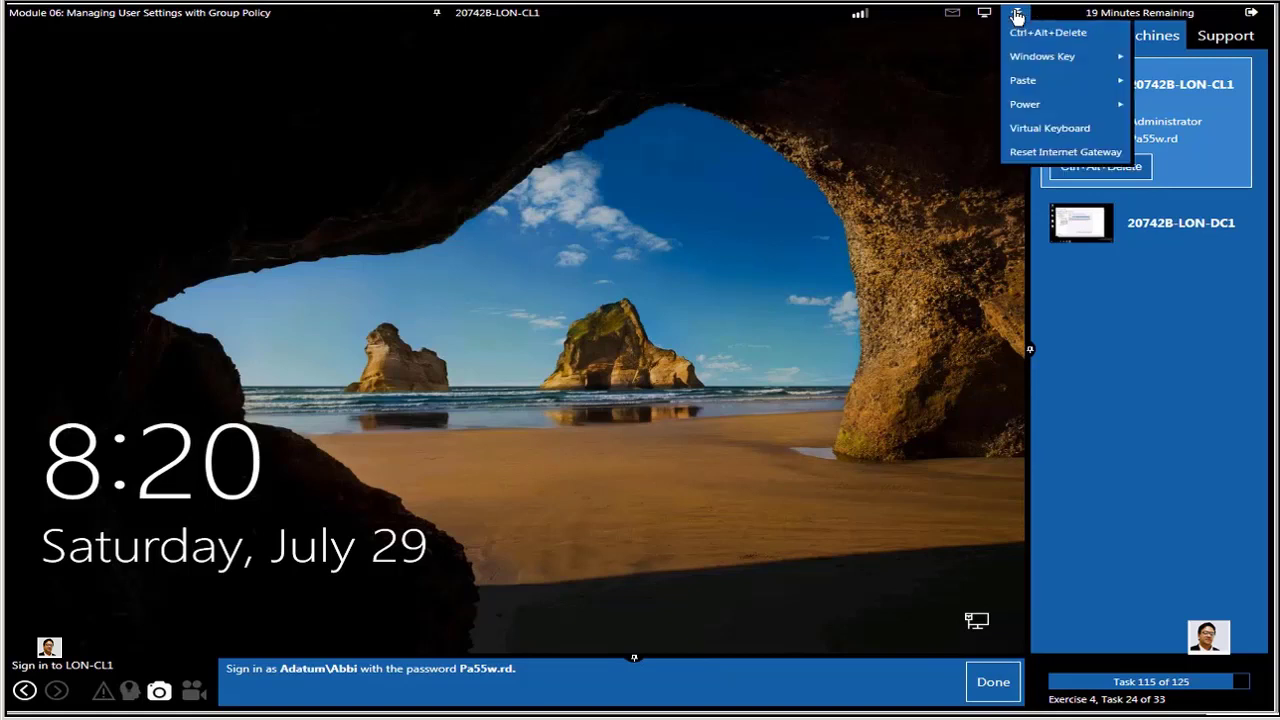
left_click(1016, 38)
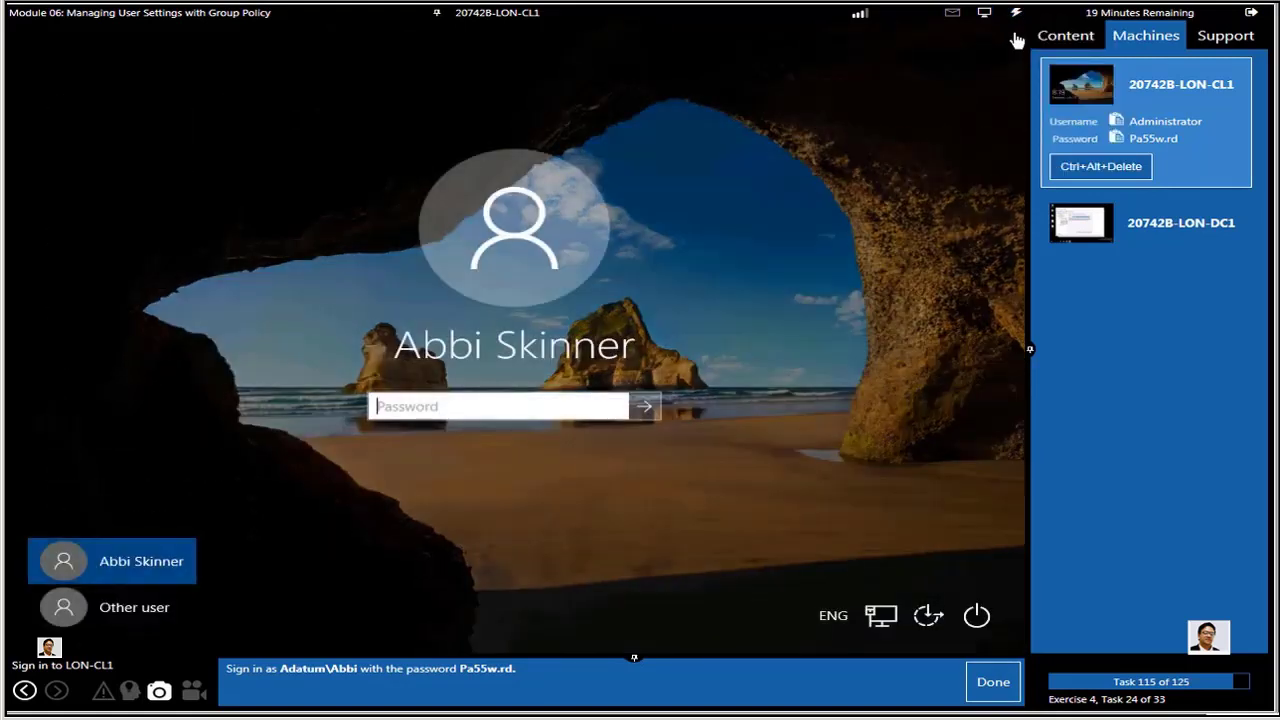
left_click(1016, 12)
mouse_move(1022, 80)
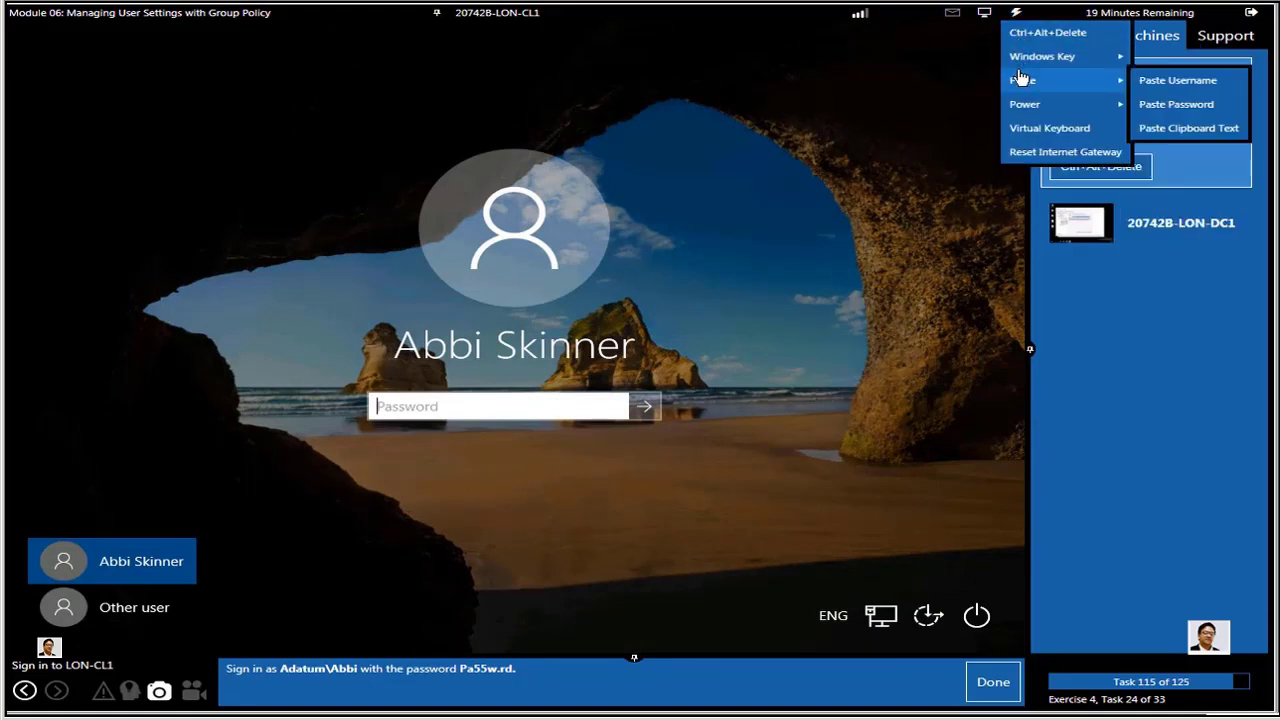
left_click(1176, 104)
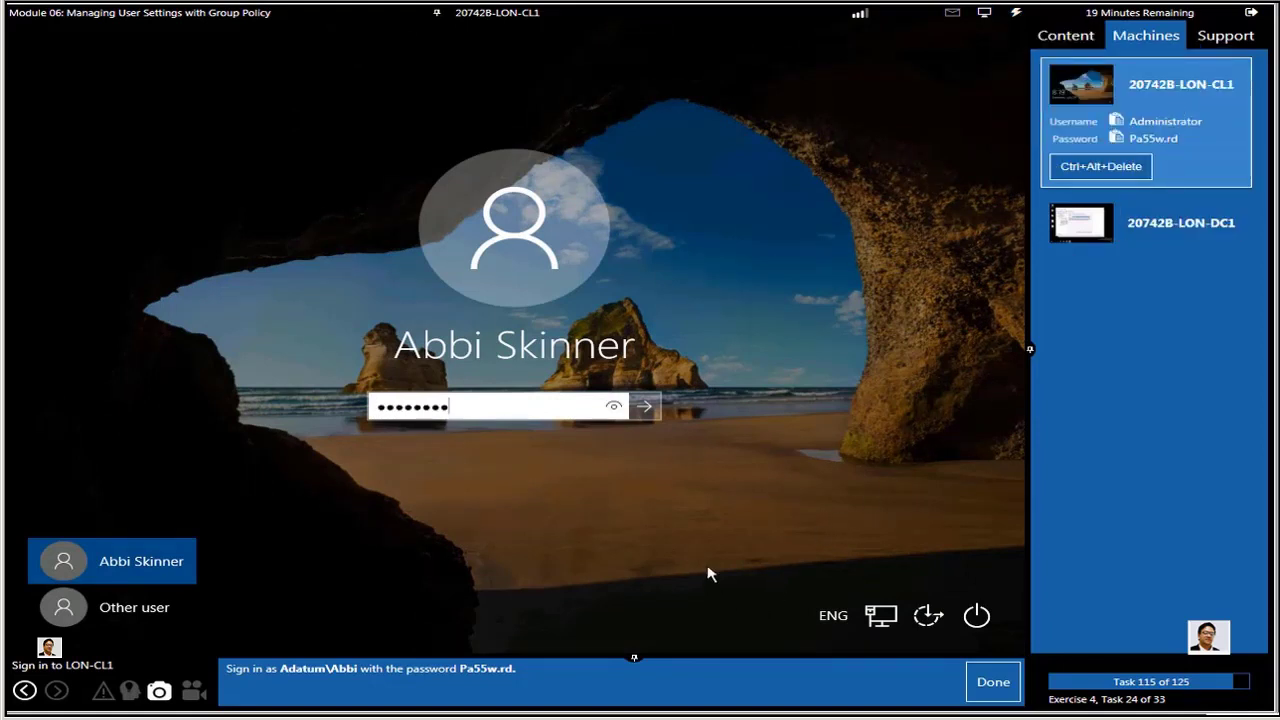
left_click(634, 404)
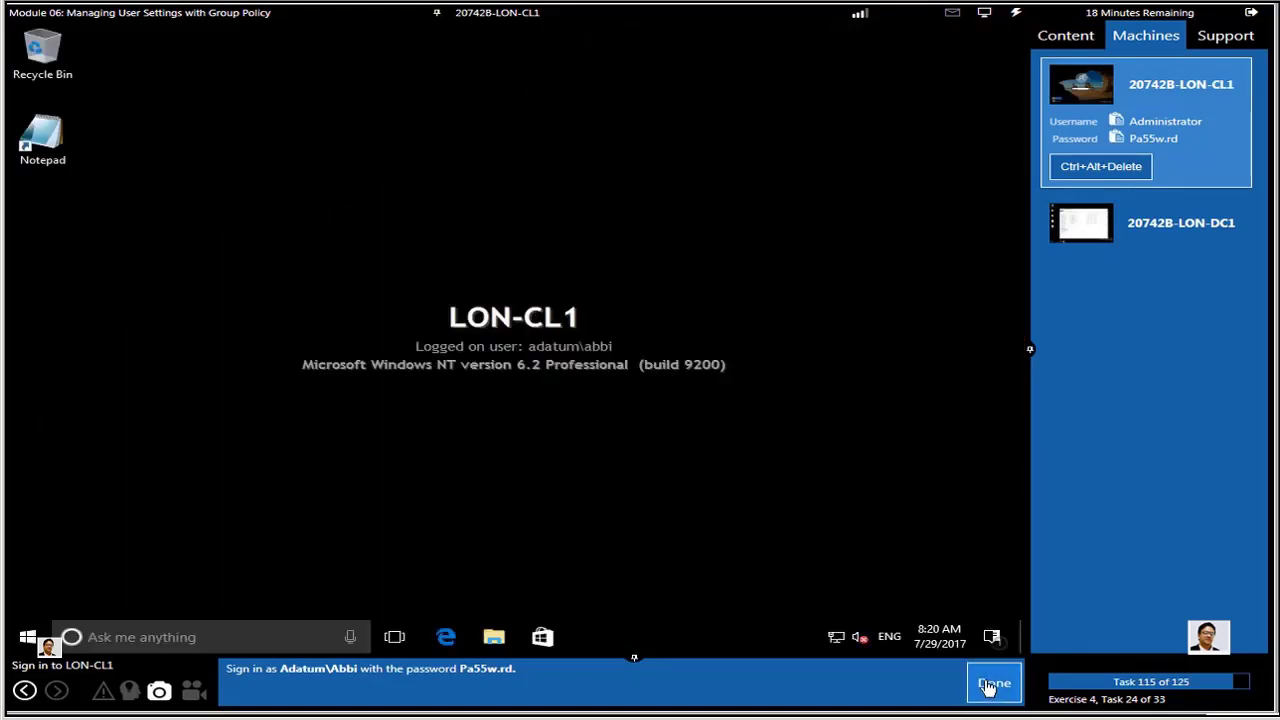
left_click(990, 684)
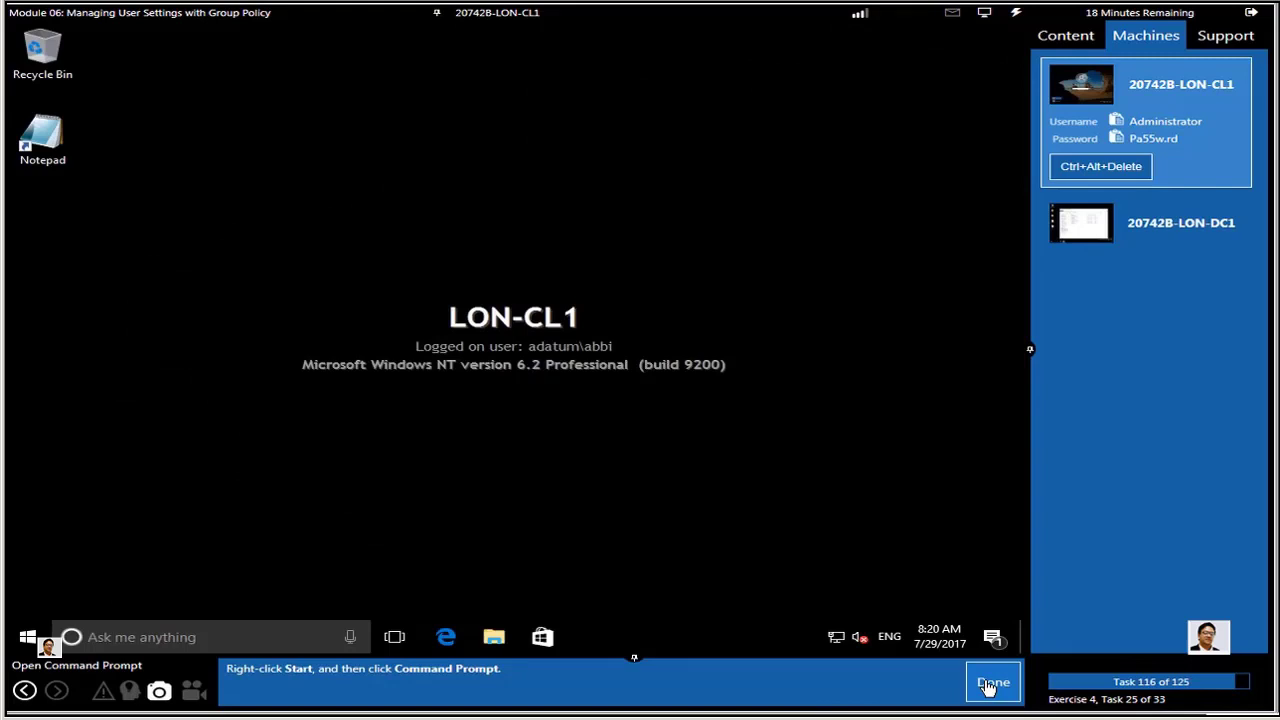
- Open a non-administrator Command Prompt on LON-CL1, mark its task done, and make the console window active
right_click(22, 648)
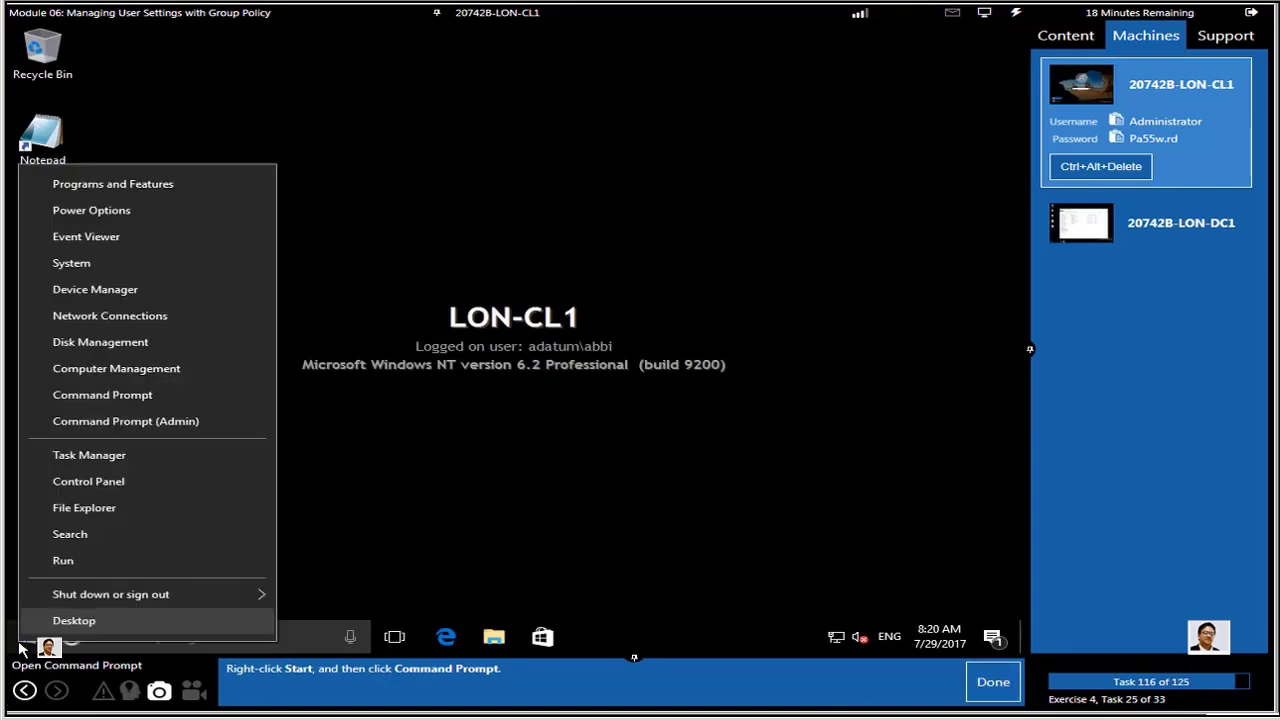
left_click(100, 395)
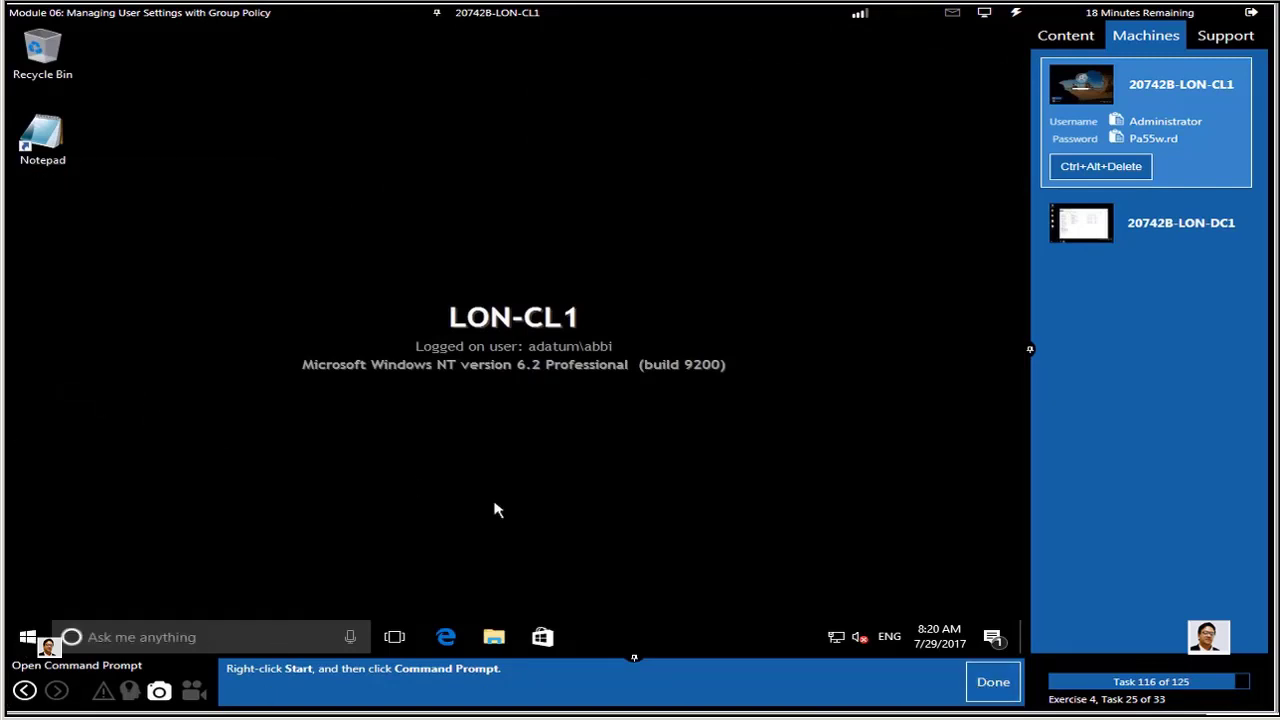
left_click(979, 684)
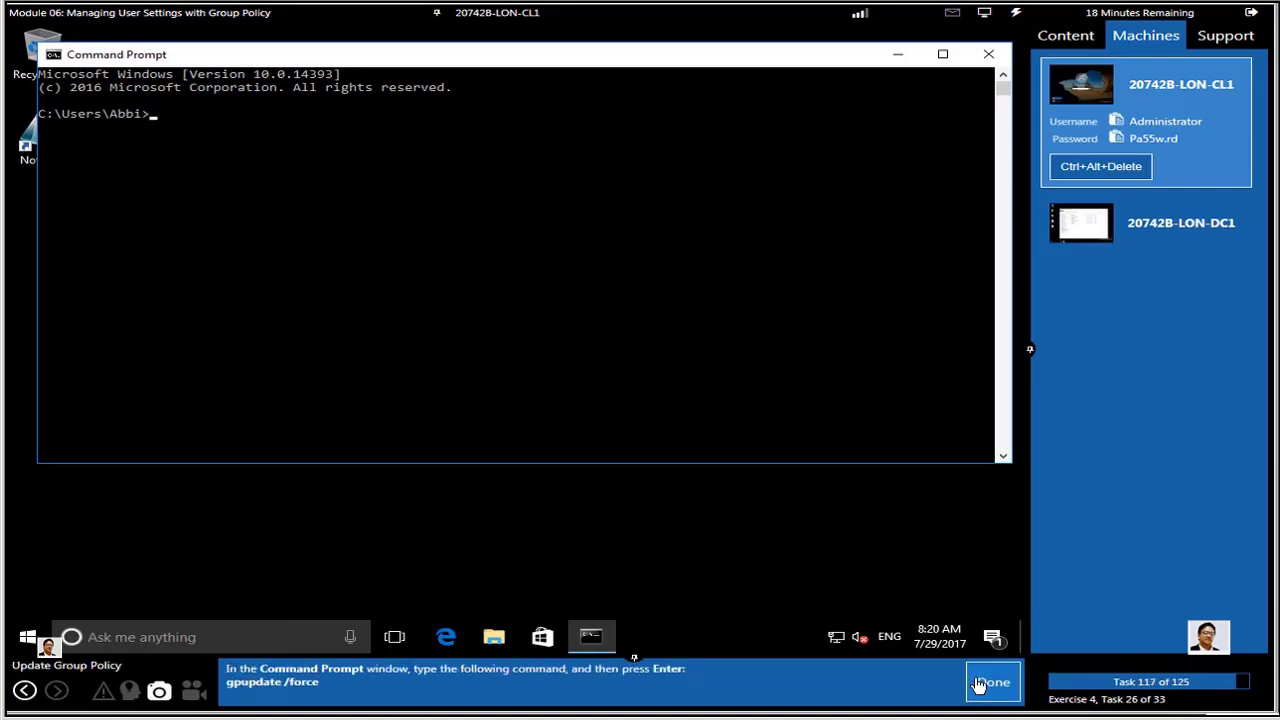
left_click(511, 355)
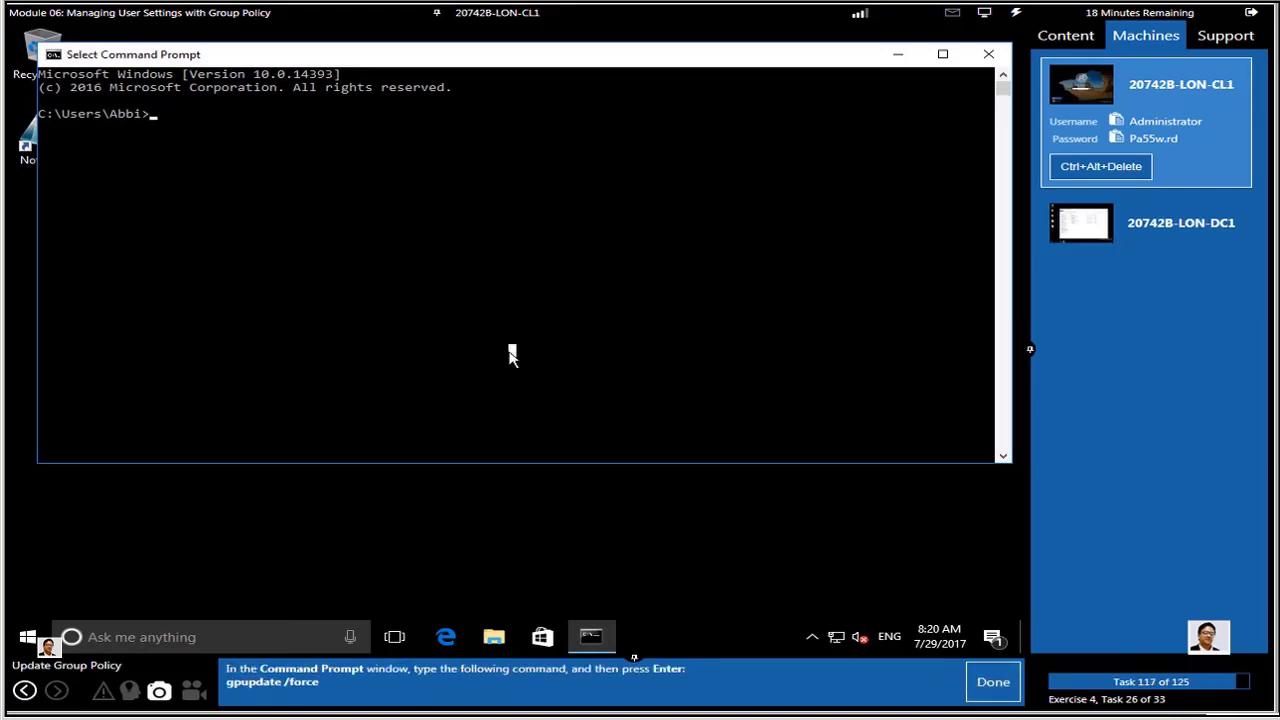
- Force a Group Policy update by running gpupdate /force in the Command Prompt, and mark the lab task done
type("gpupdat")
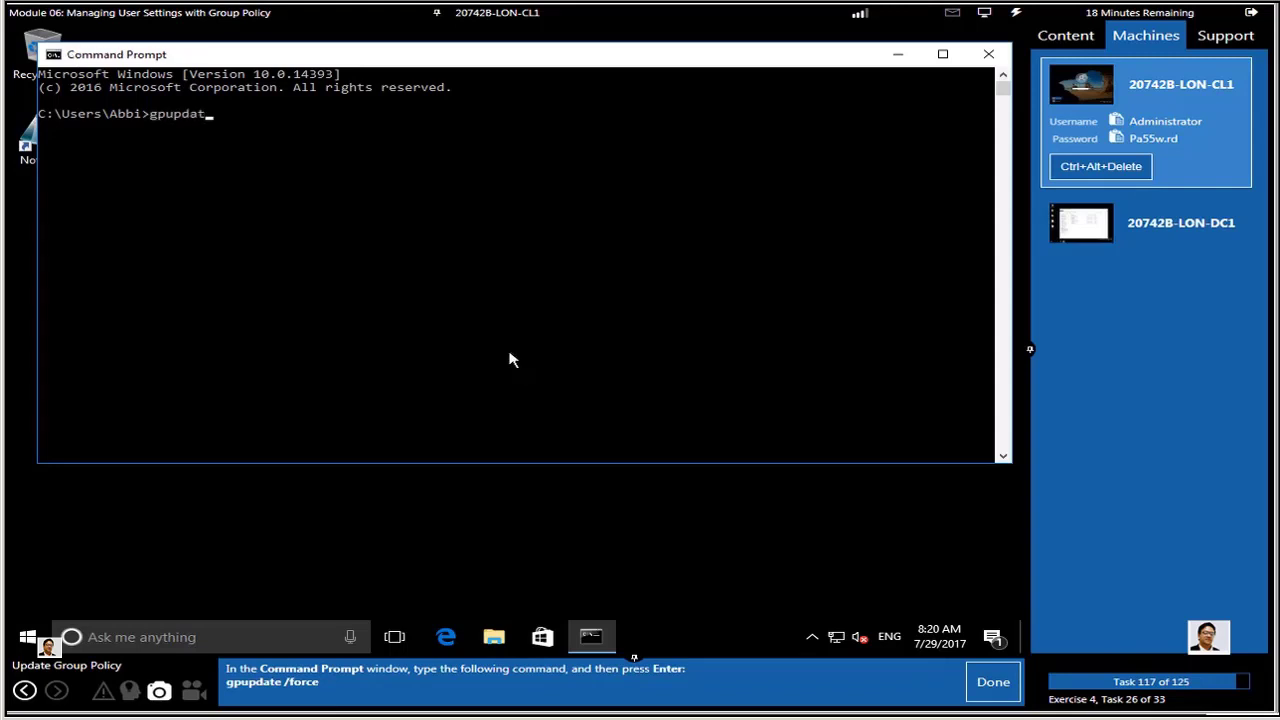
type("e /force")
key("Return")
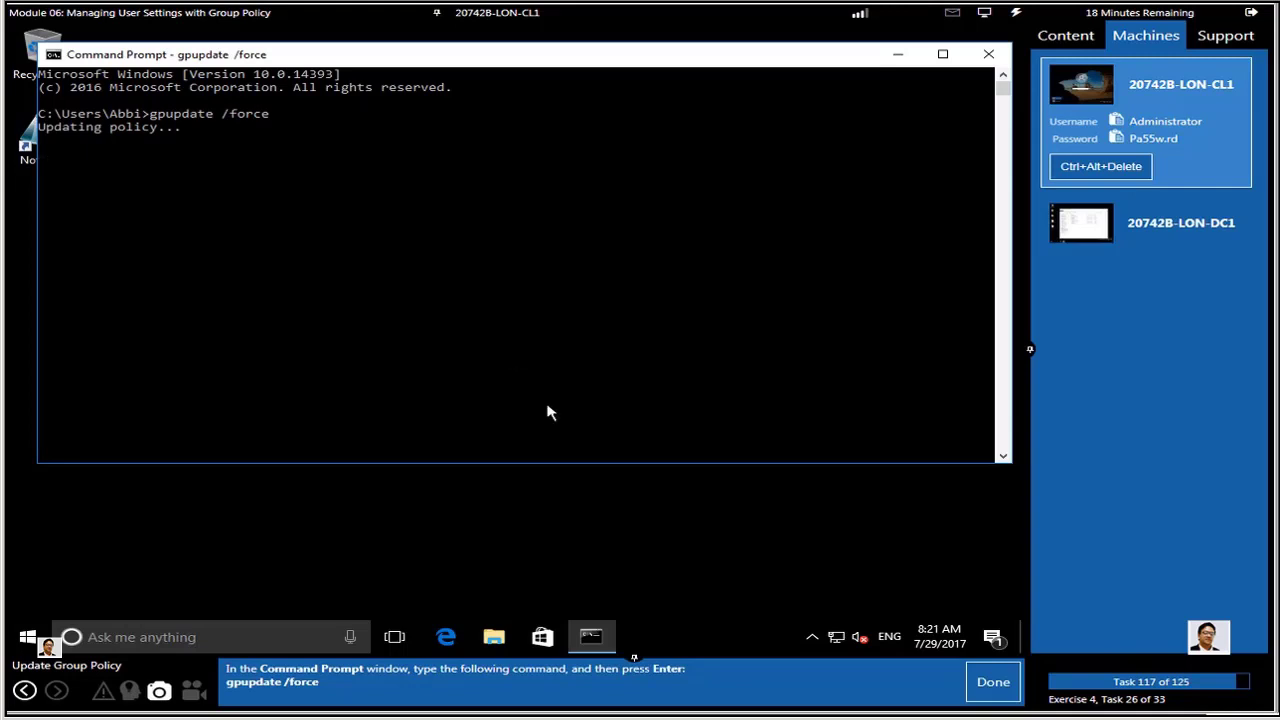
left_click(988, 682)
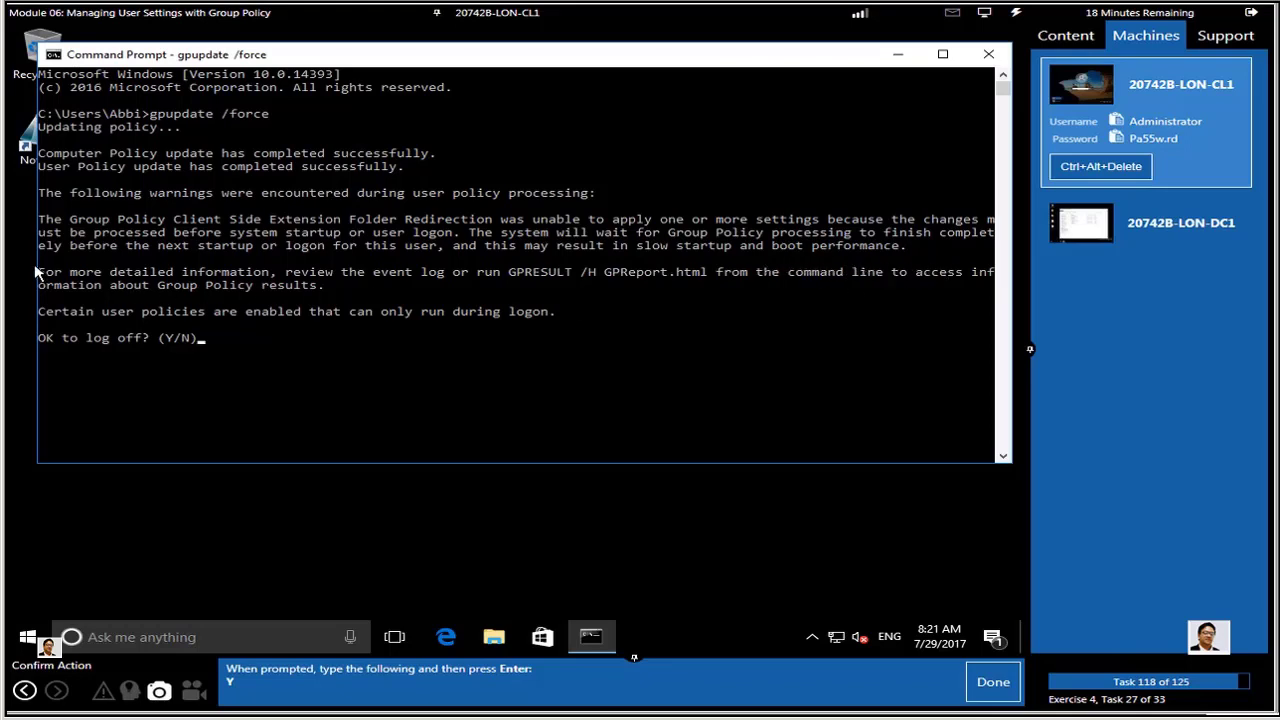
- Answer Y to the log-off prompt of the policy update and mark the confirmation task done
left_click(229, 370)
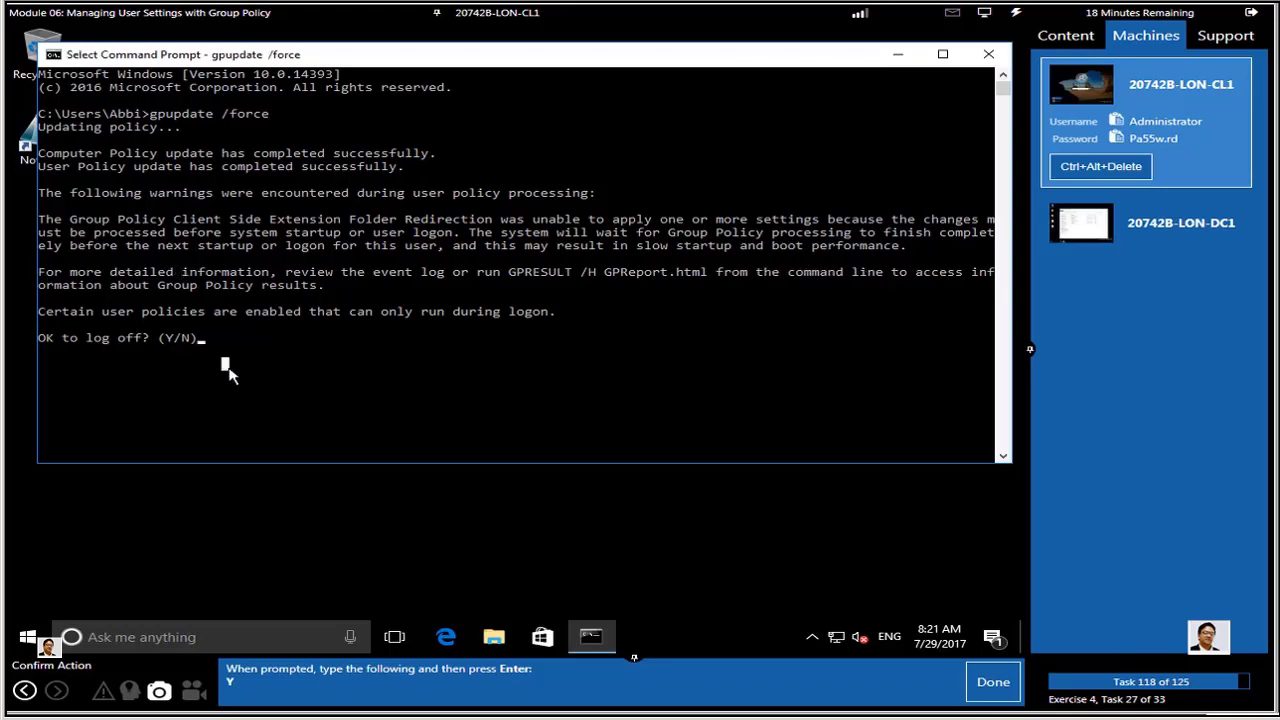
type("Y")
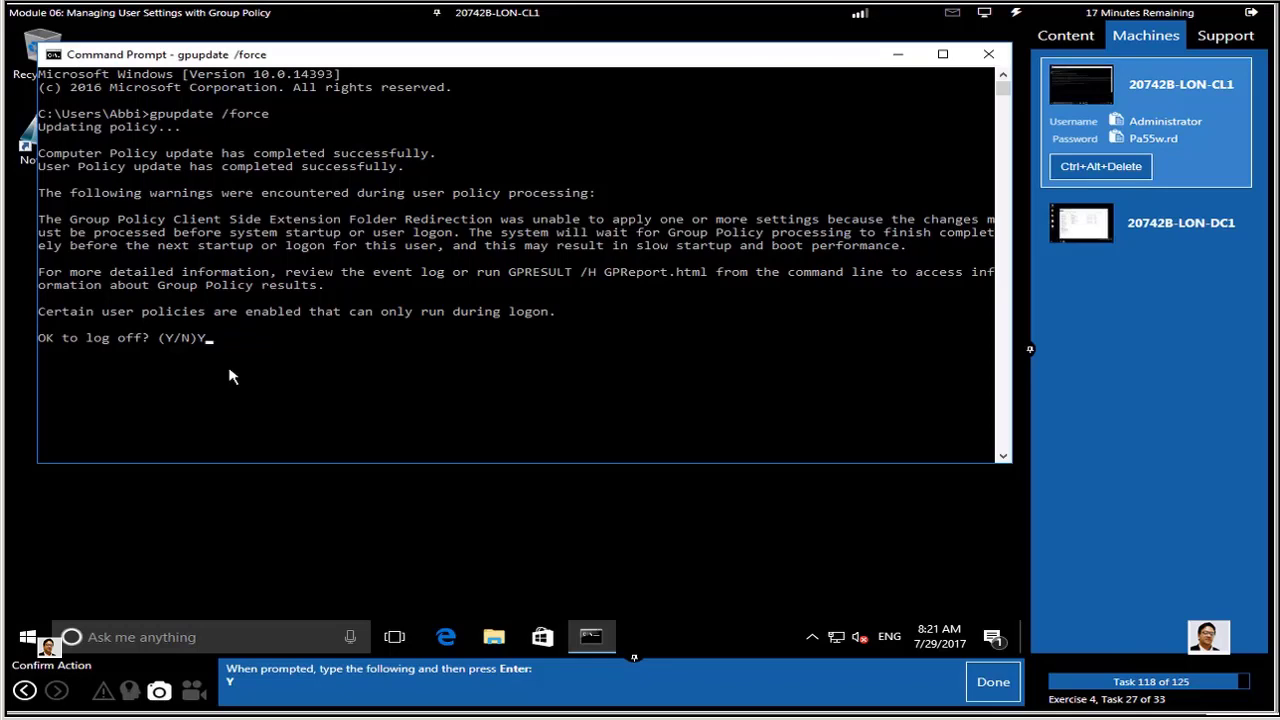
key("Return")
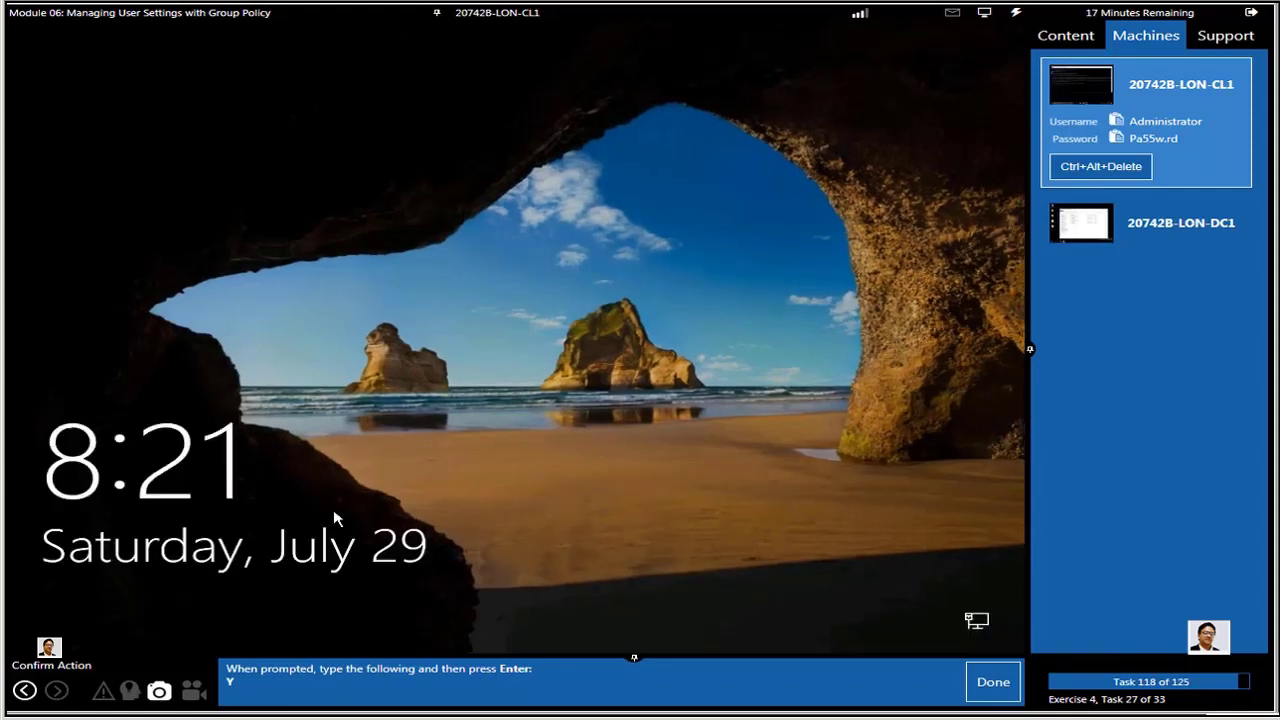
left_click(994, 684)
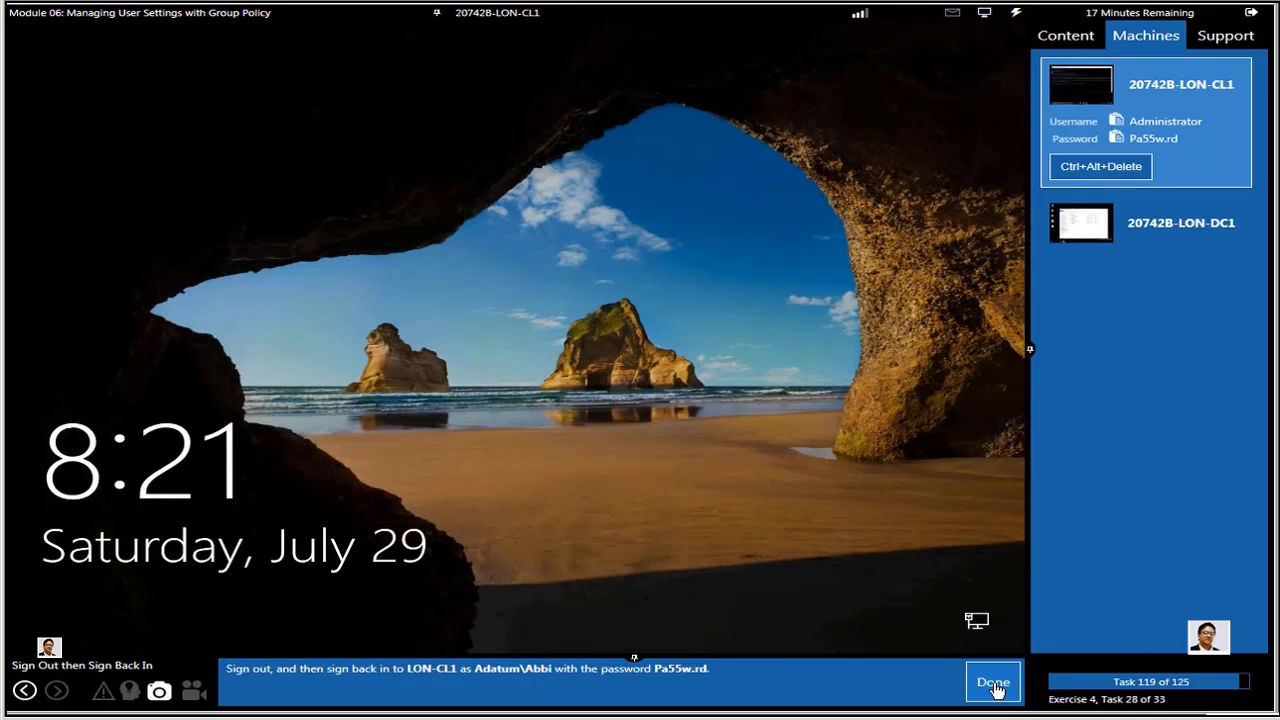
- Unlock LON-CL1 and sign back in as the preselected domain user with the account password, marking the sign-in task done
left_click(1017, 13)
mouse_move(1035, 80)
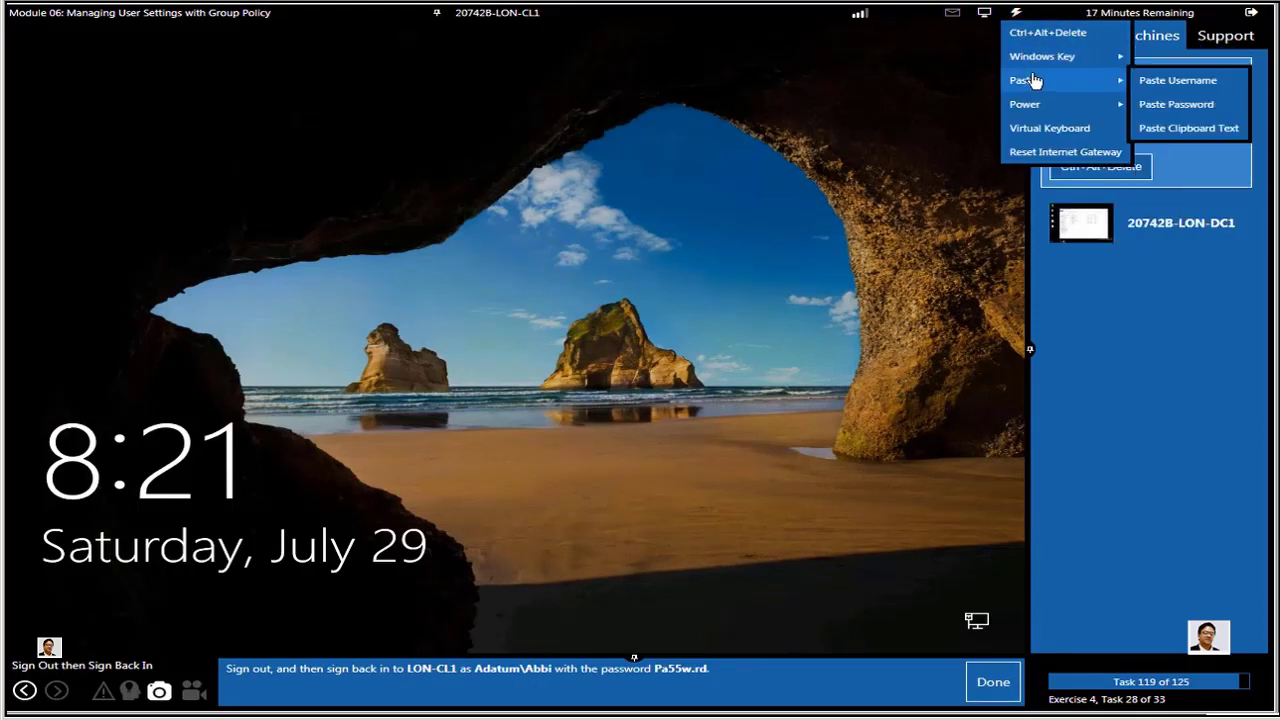
left_click(1035, 32)
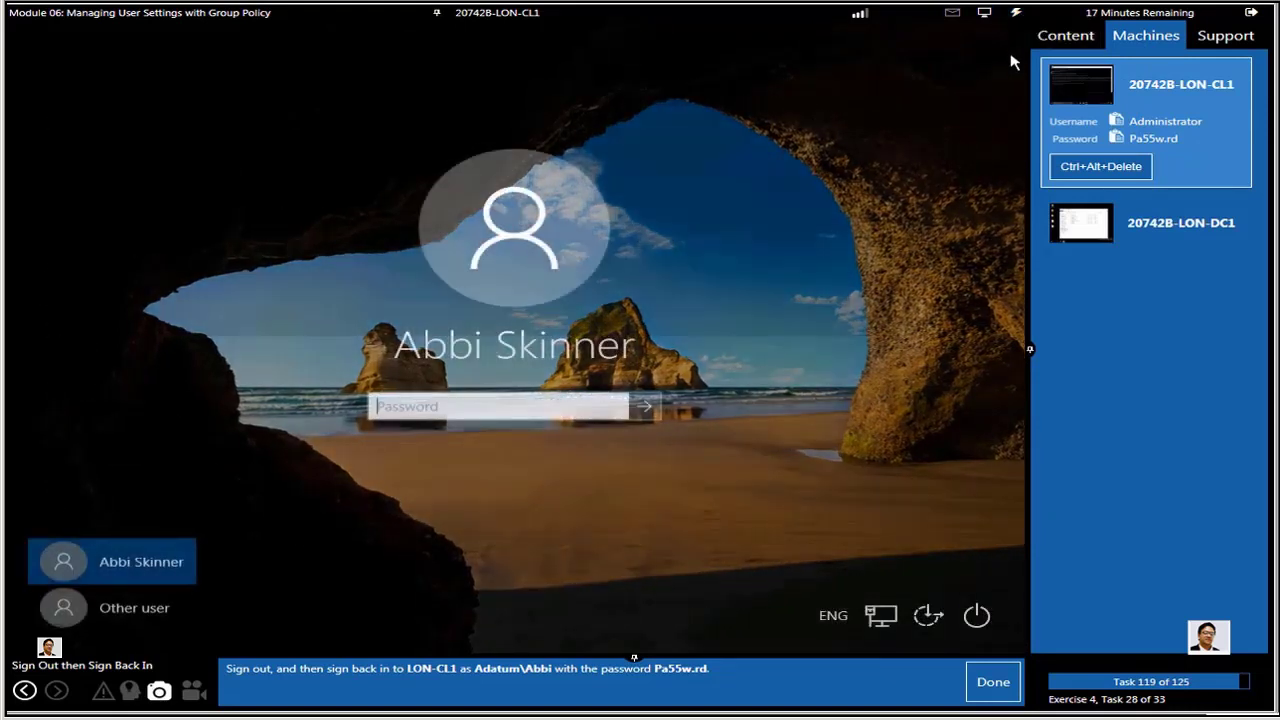
left_click(1015, 12)
mouse_move(1020, 85)
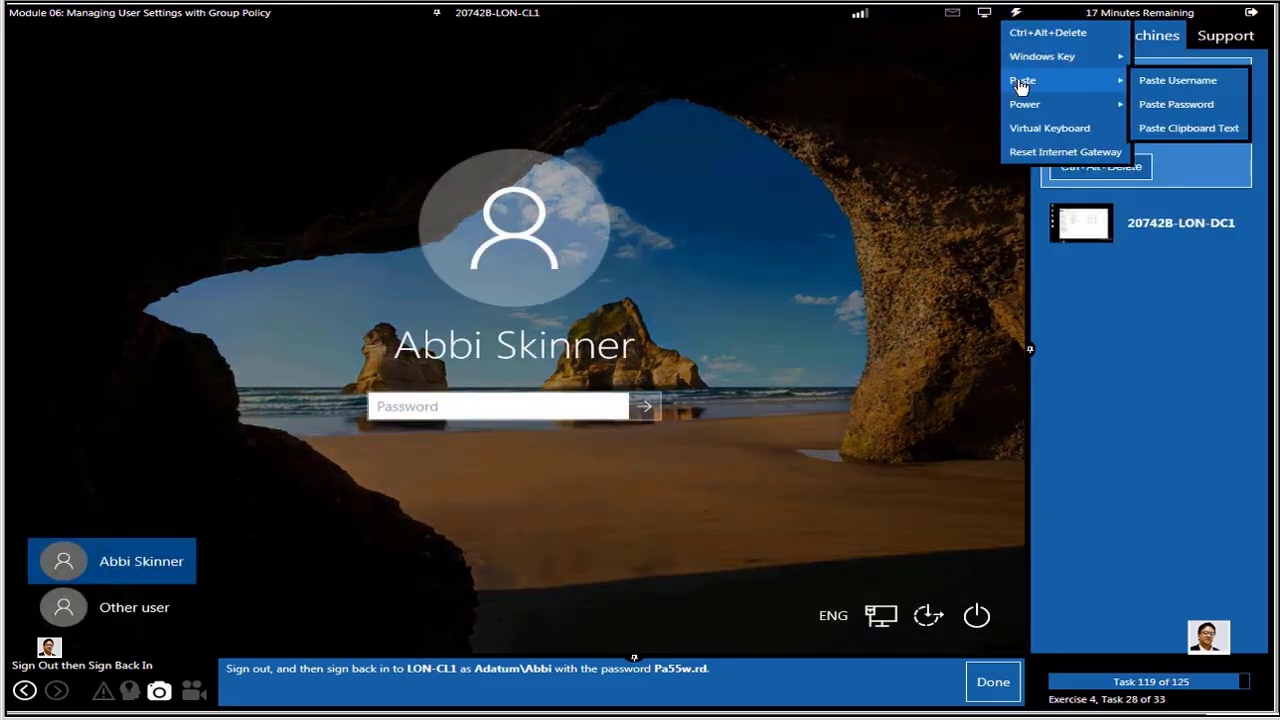
left_click(1170, 104)
left_click(648, 408)
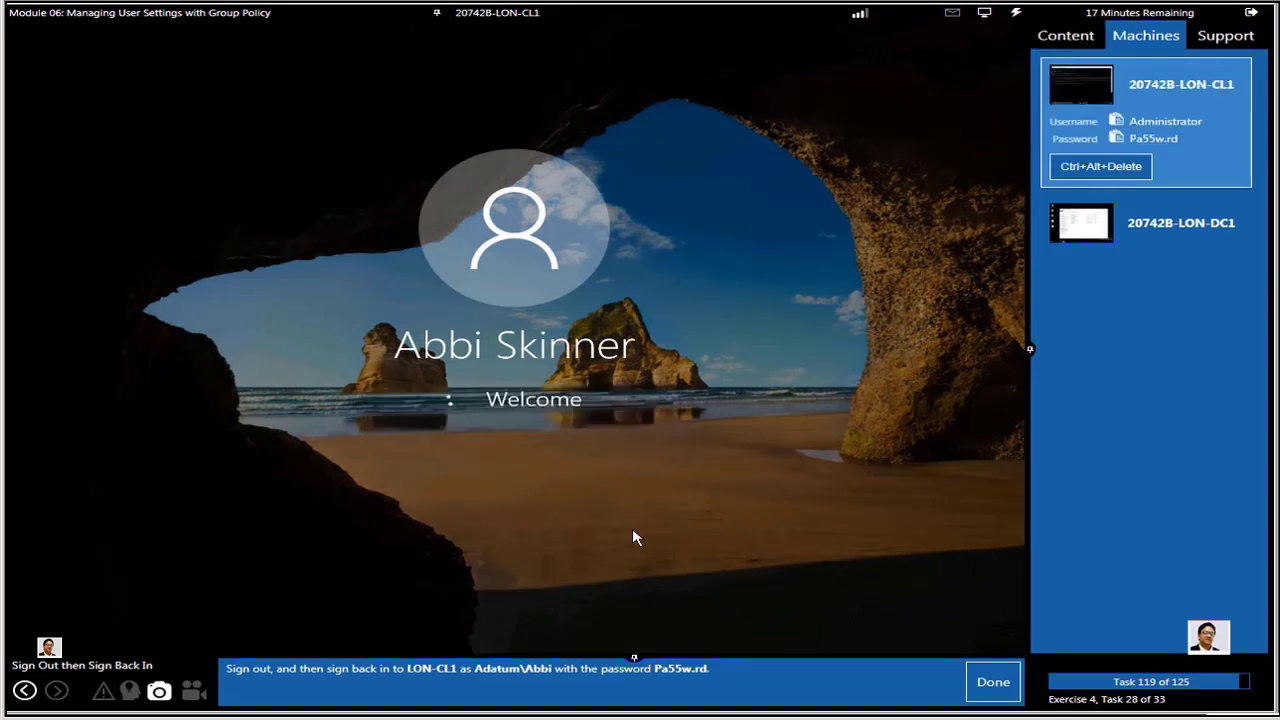
left_click(993, 684)
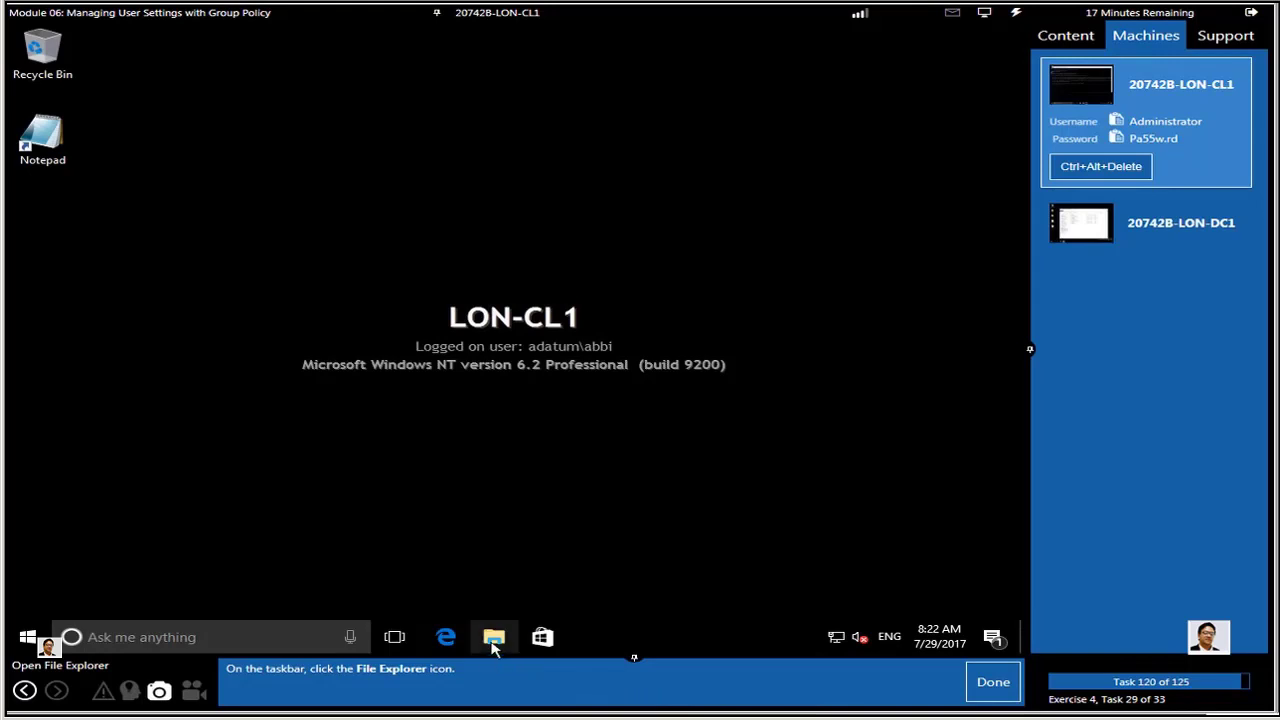
- Open File Explorer, check the Documents folder's location in its properties, and close the dialog, marking the three related tasks done
left_click(493, 640)
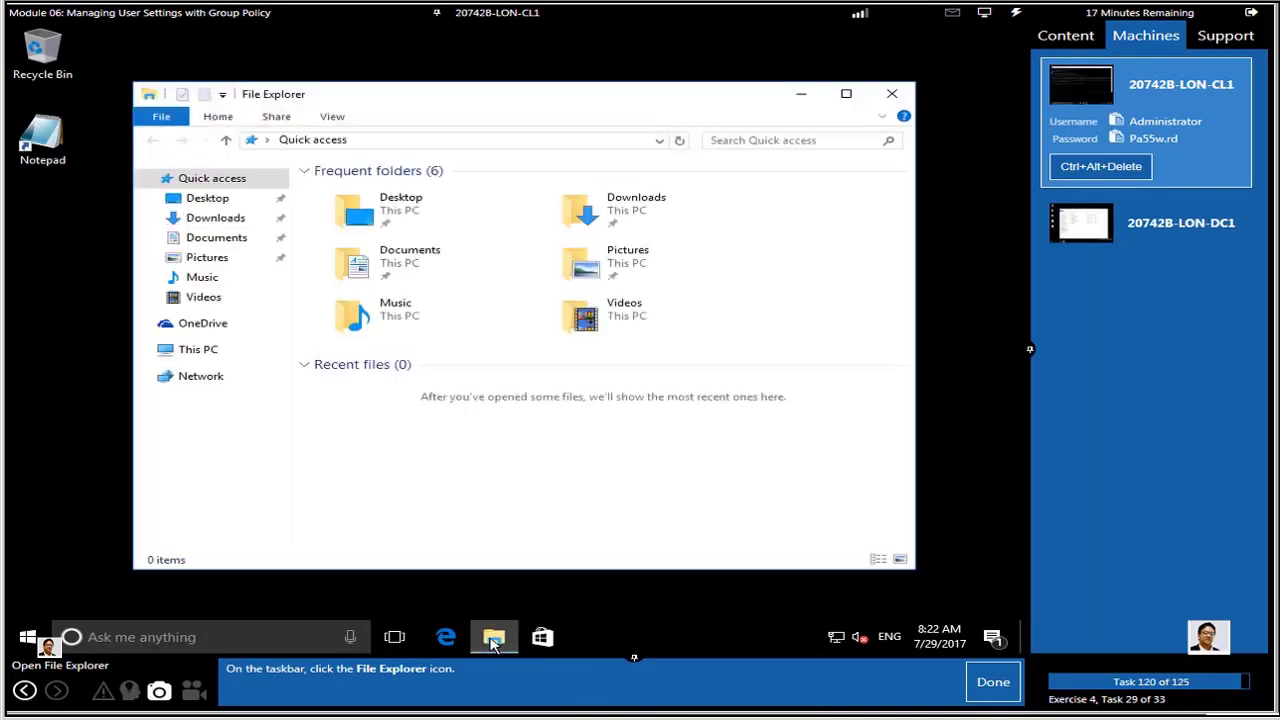
left_click(995, 683)
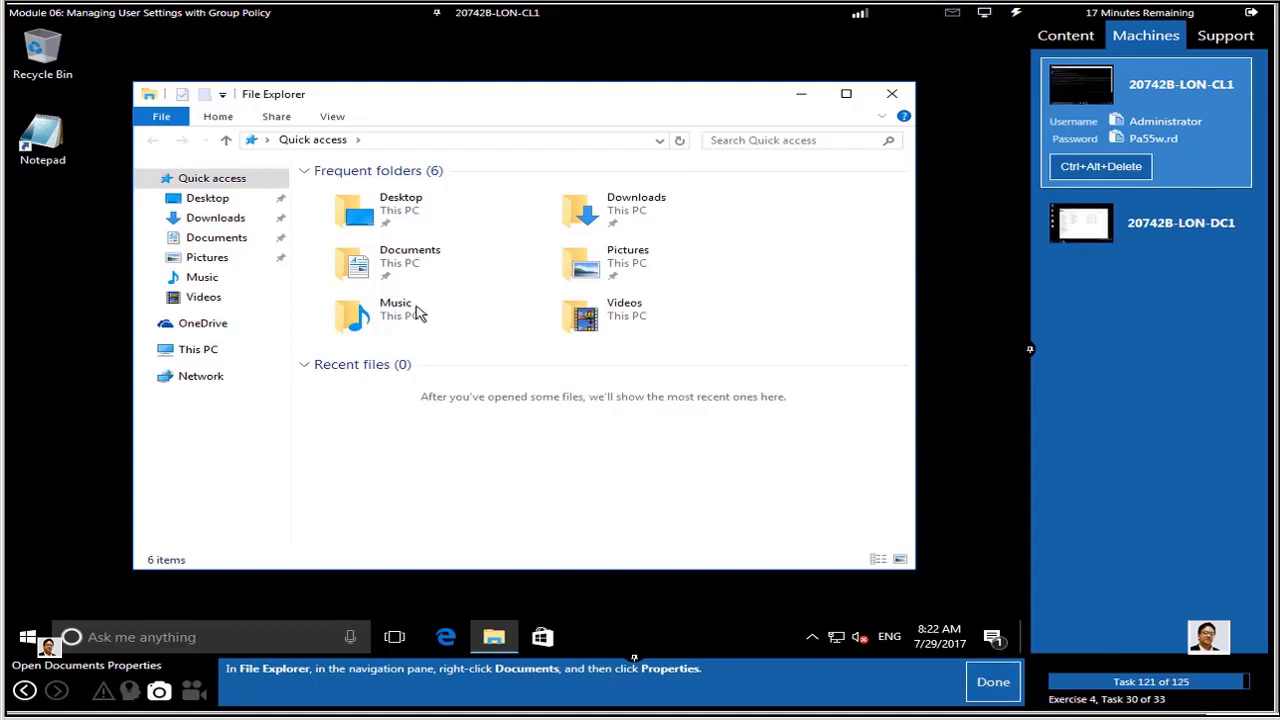
left_click(393, 260)
right_click(393, 260)
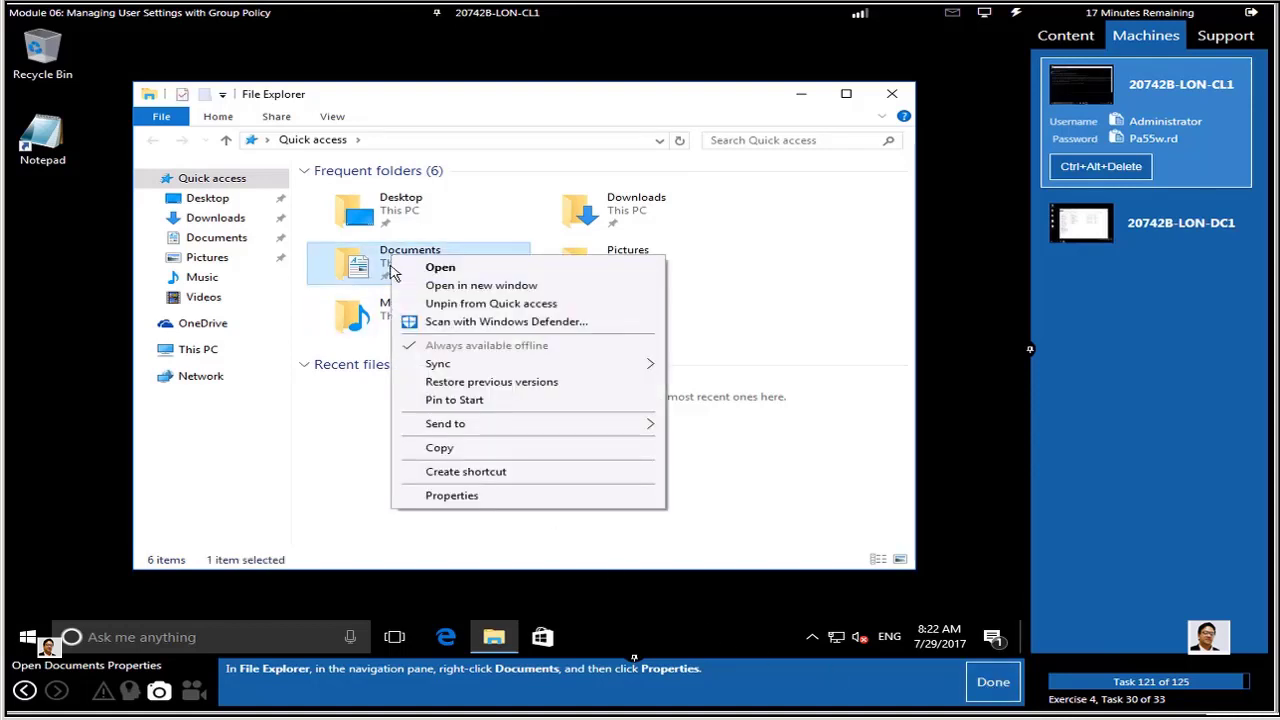
left_click(452, 496)
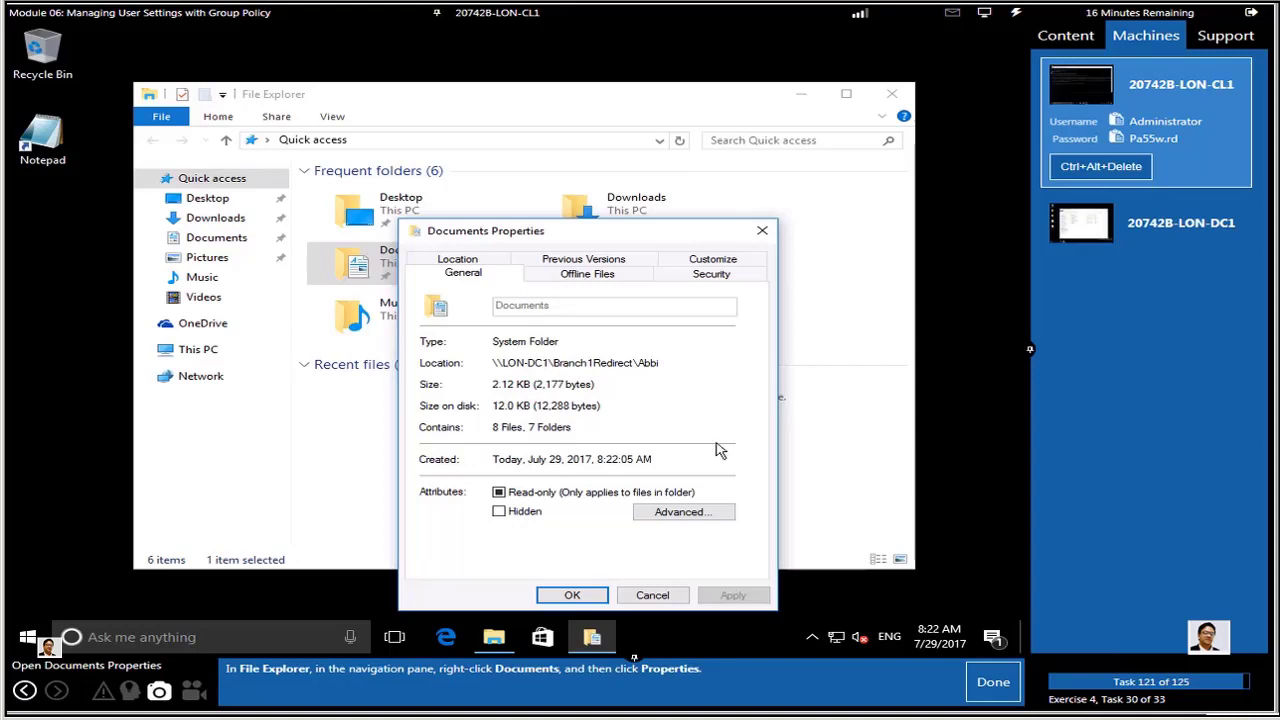
left_click(993, 684)
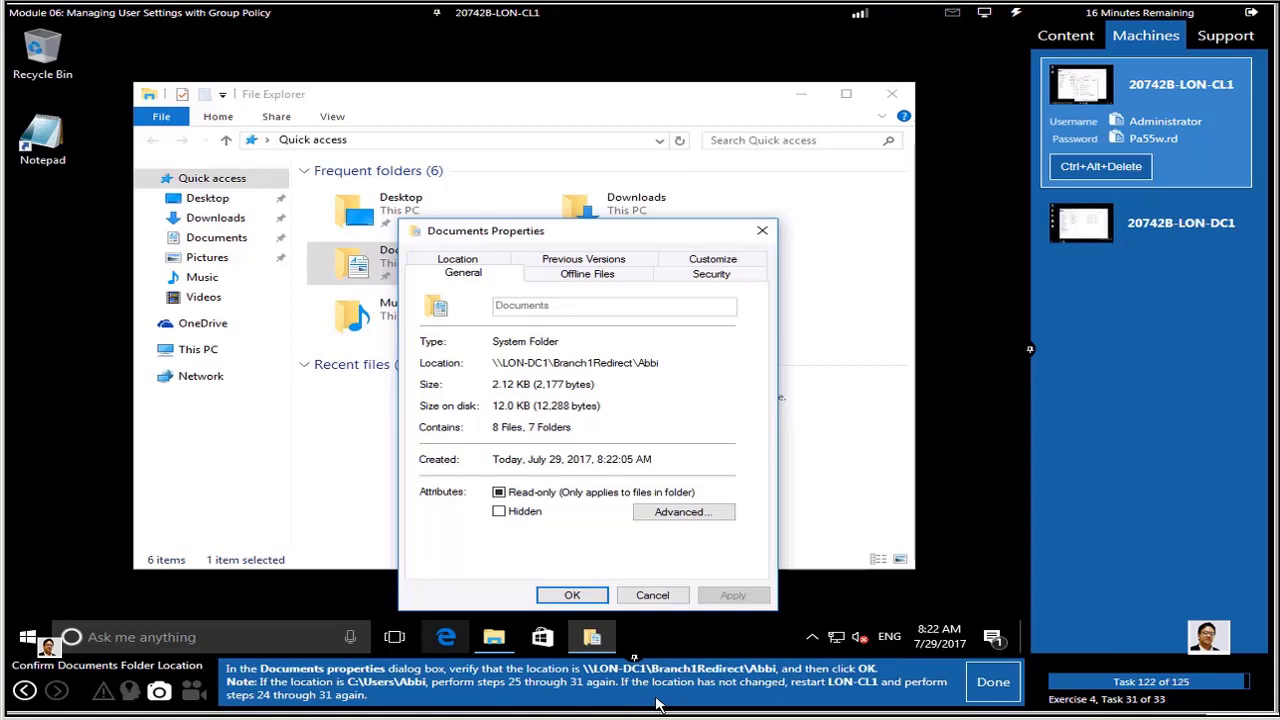
left_click(568, 597)
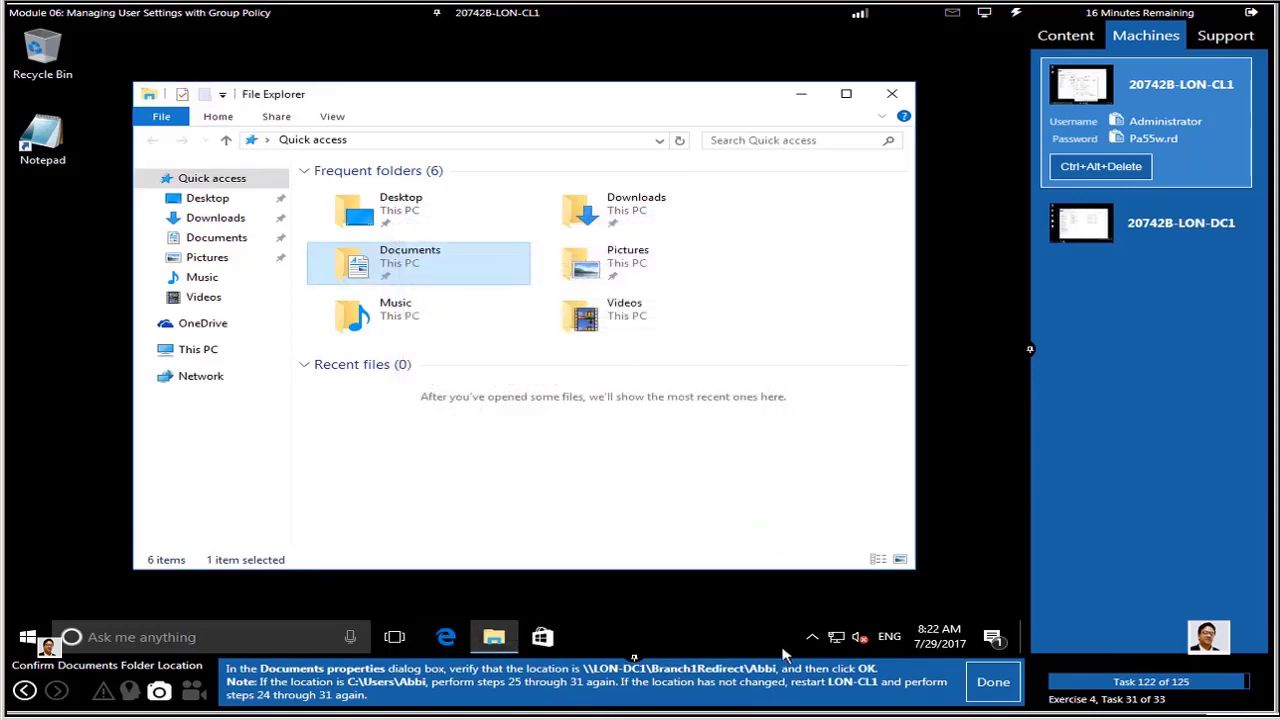
left_click(982, 692)
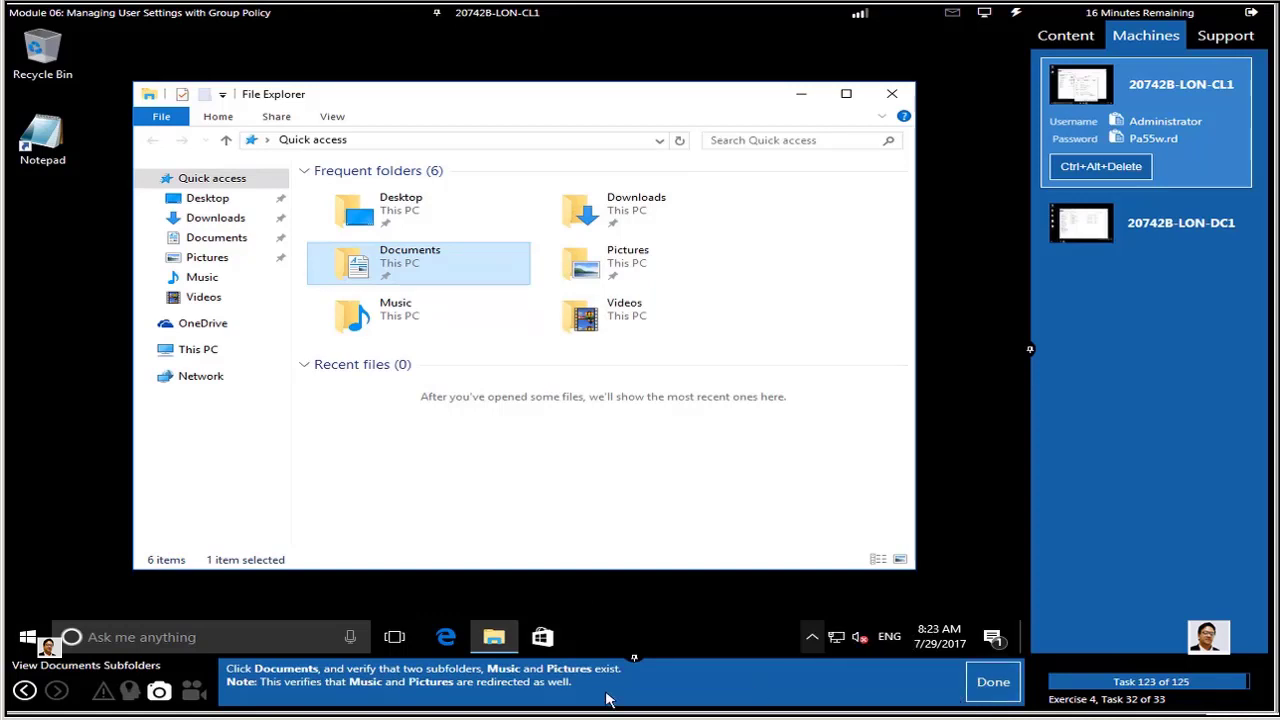
- Open the Documents folder, check for the Music and Pictures subfolders, and mark the subfolder task done
double_click(390, 272)
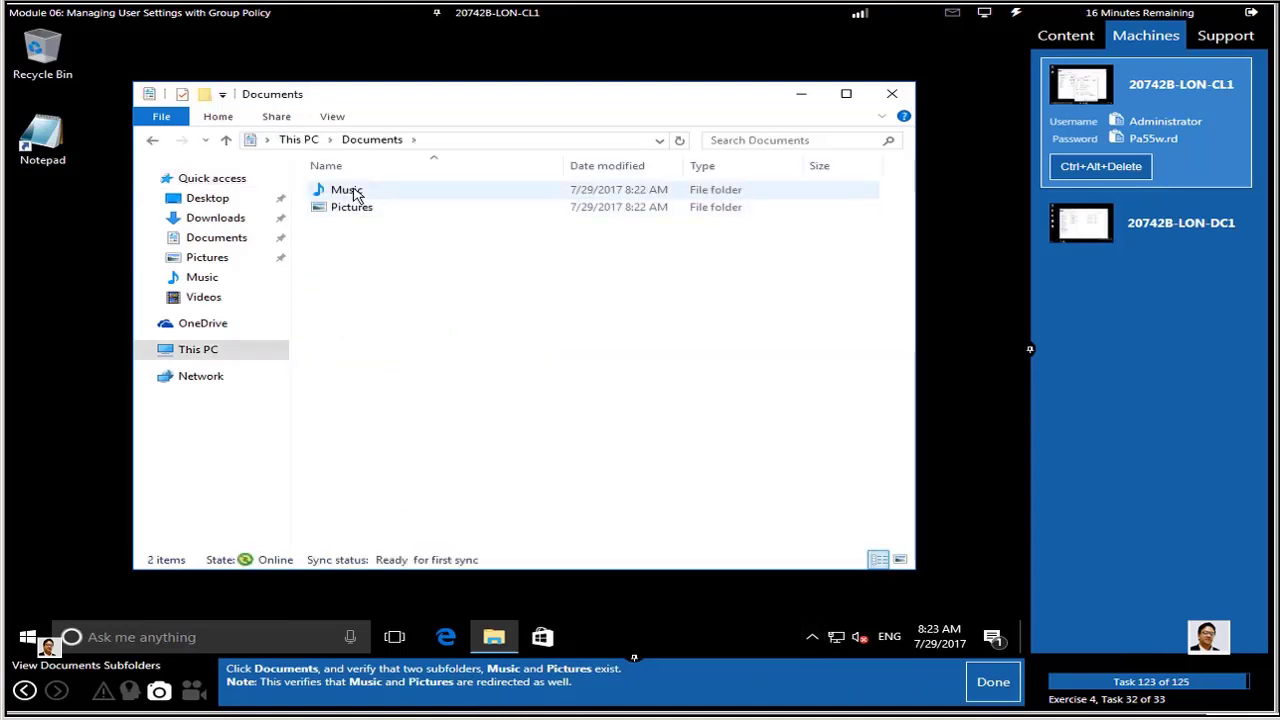
left_click(352, 191)
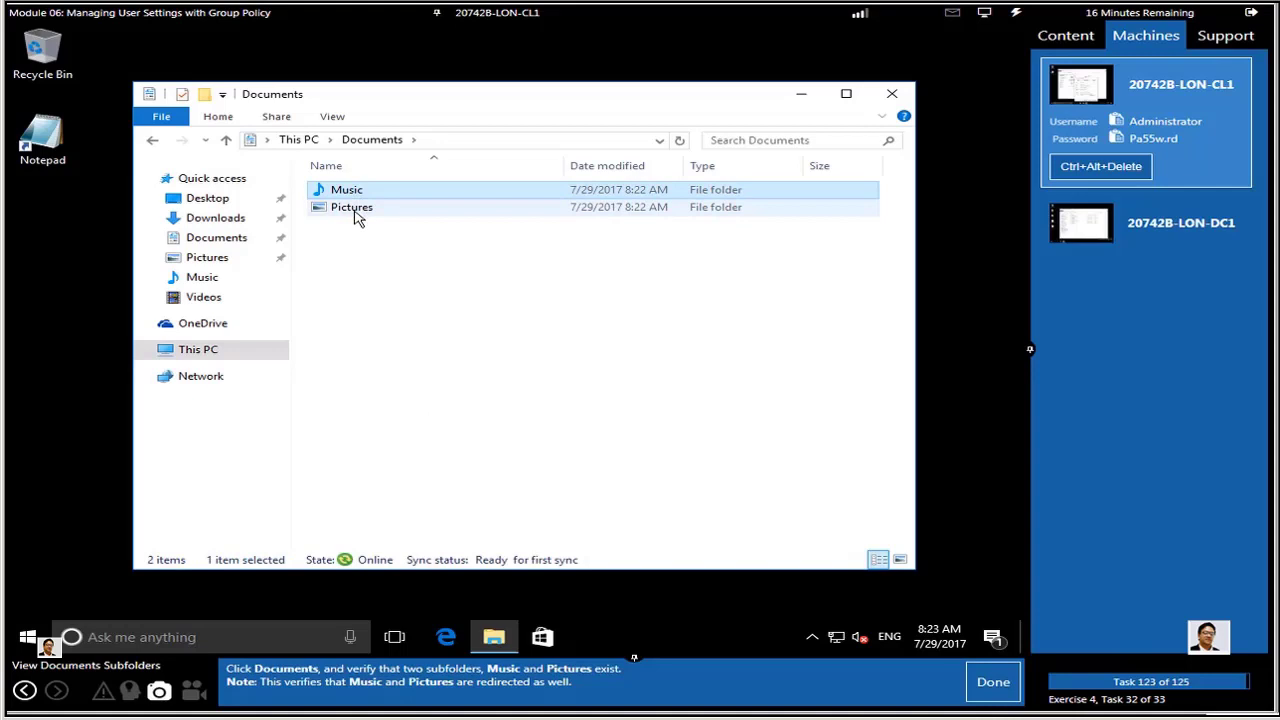
left_click(355, 214)
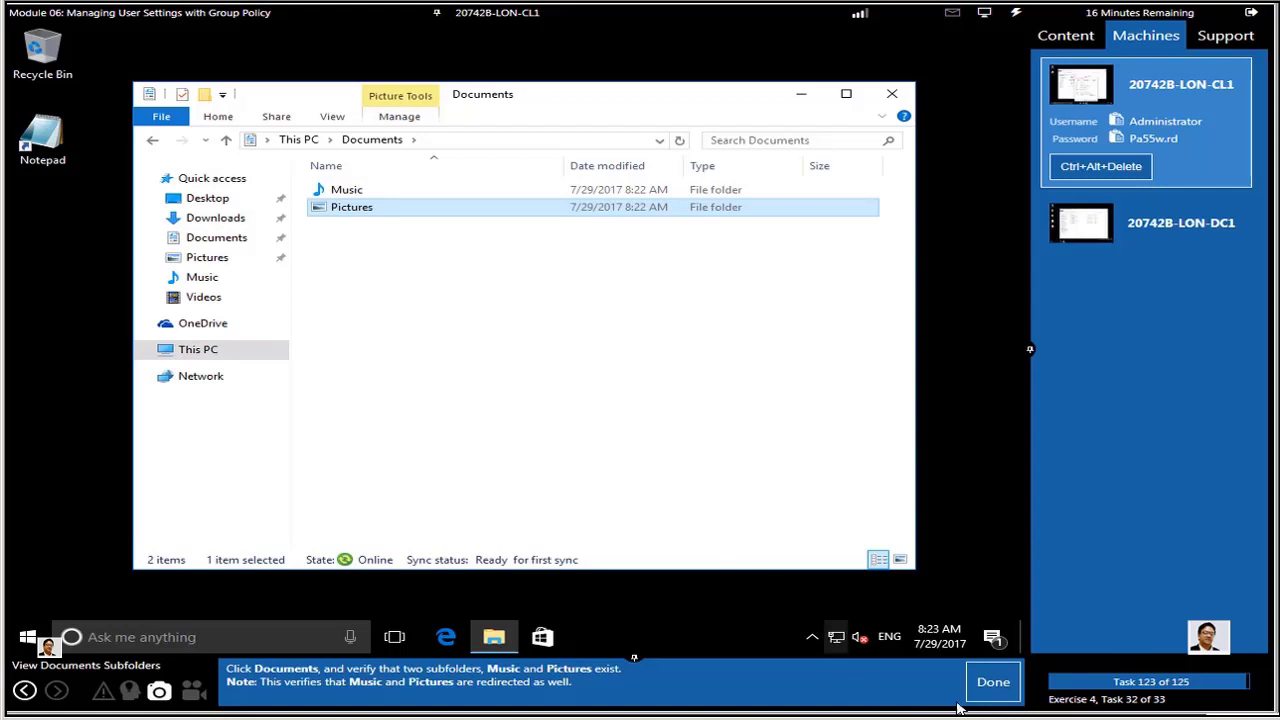
left_click(990, 682)
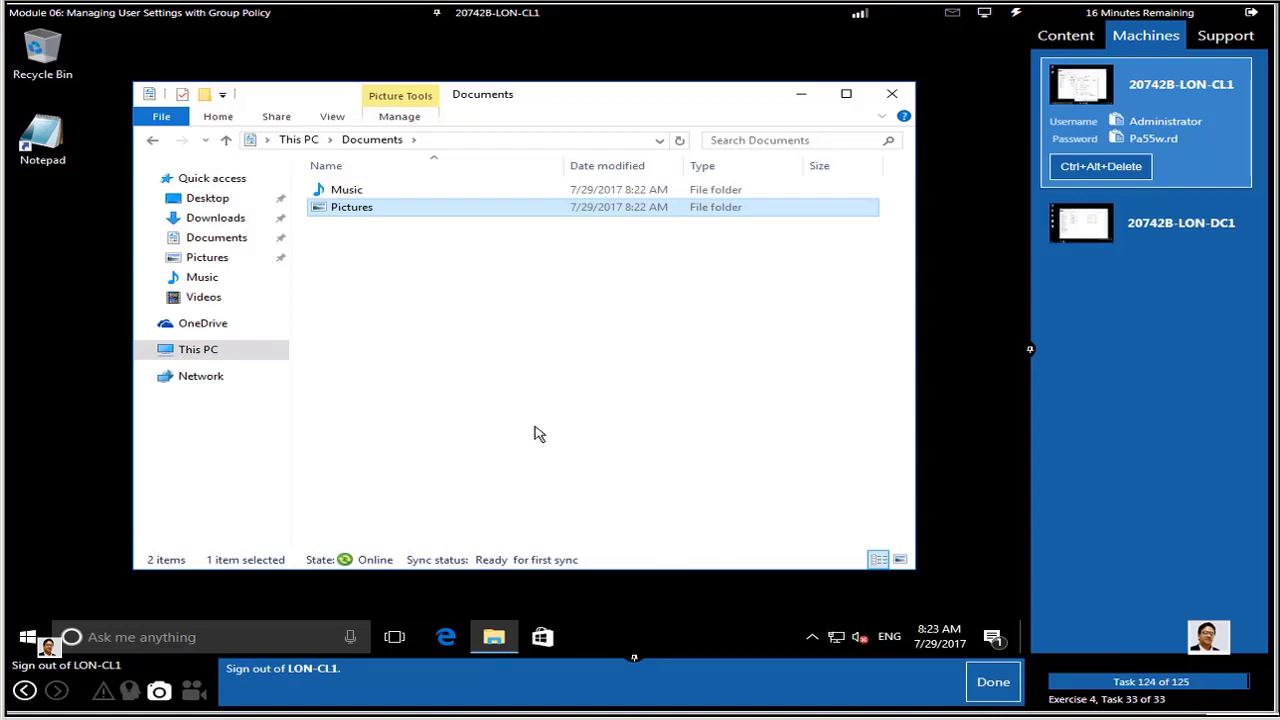
- Sign the domain user out of LON-CL1
left_click(30, 642)
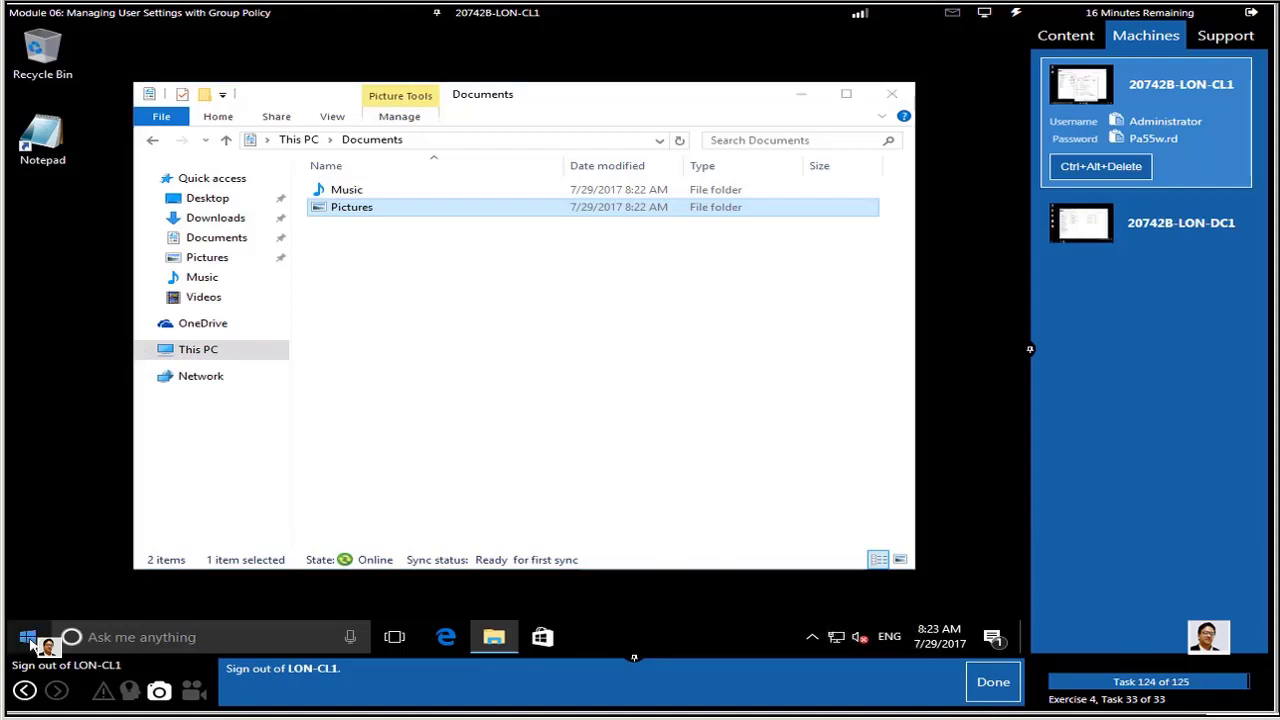
right_click(30, 642)
mouse_move(200, 591)
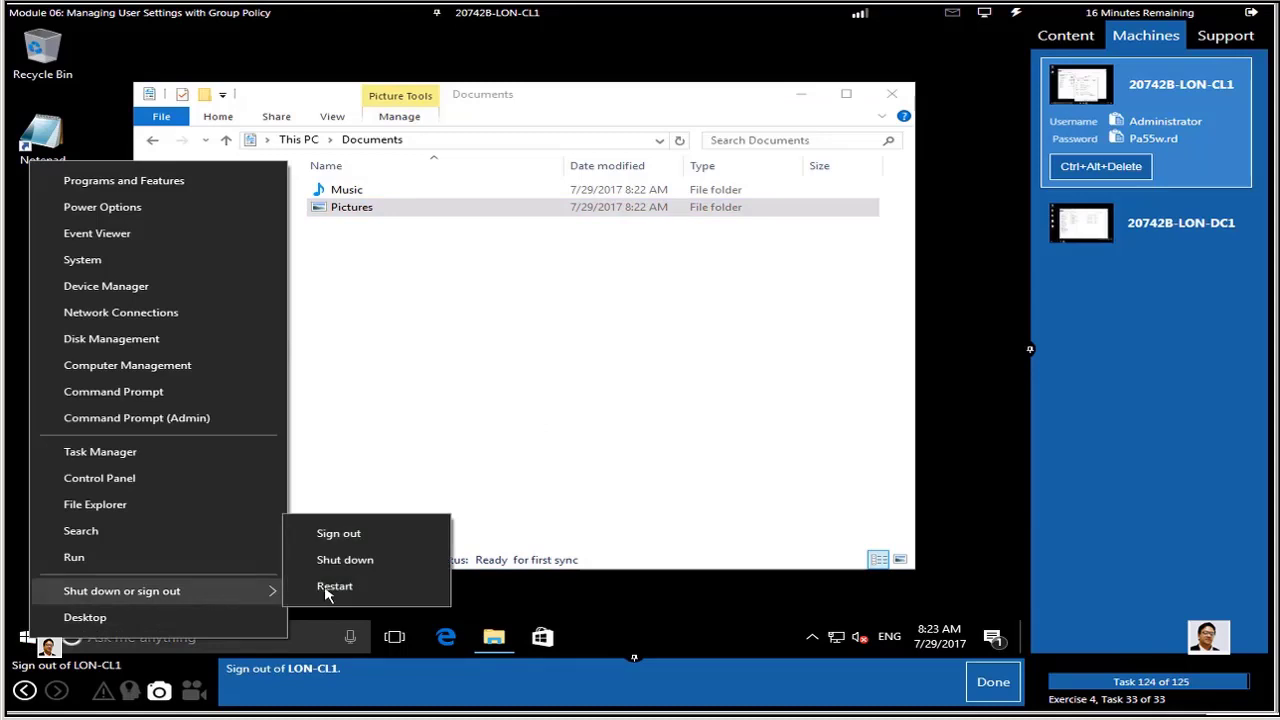
left_click(363, 533)
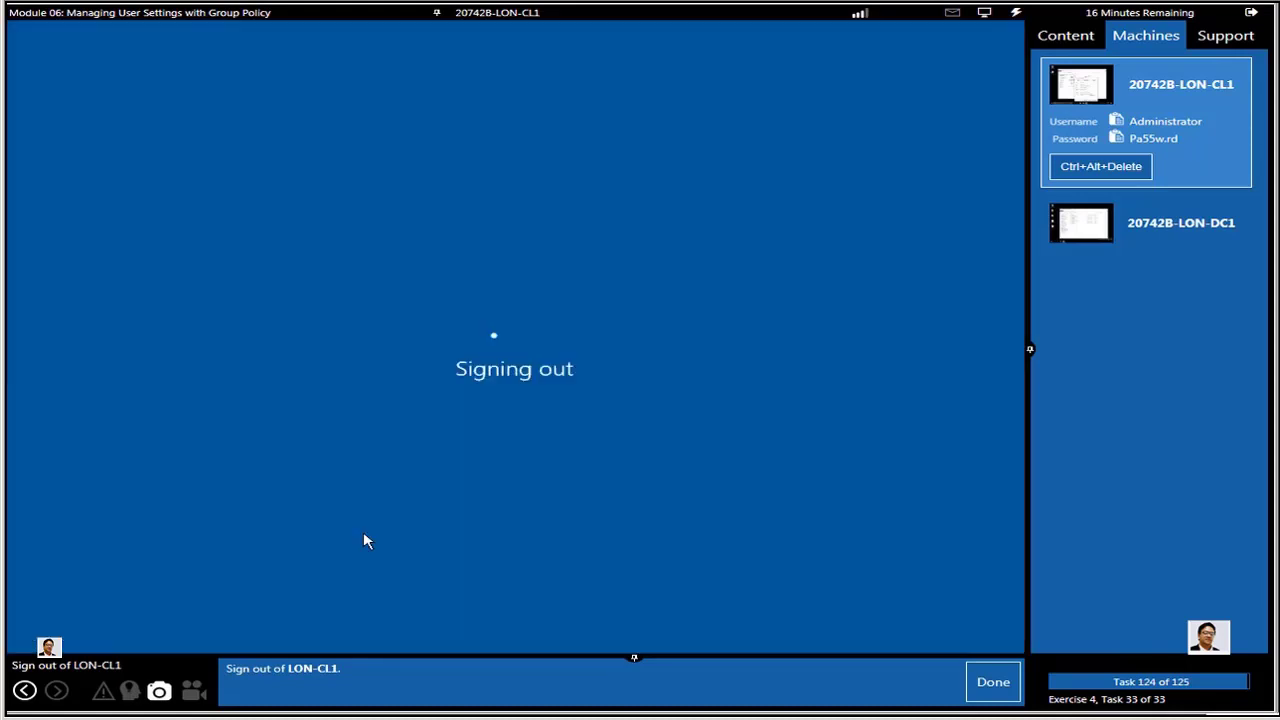